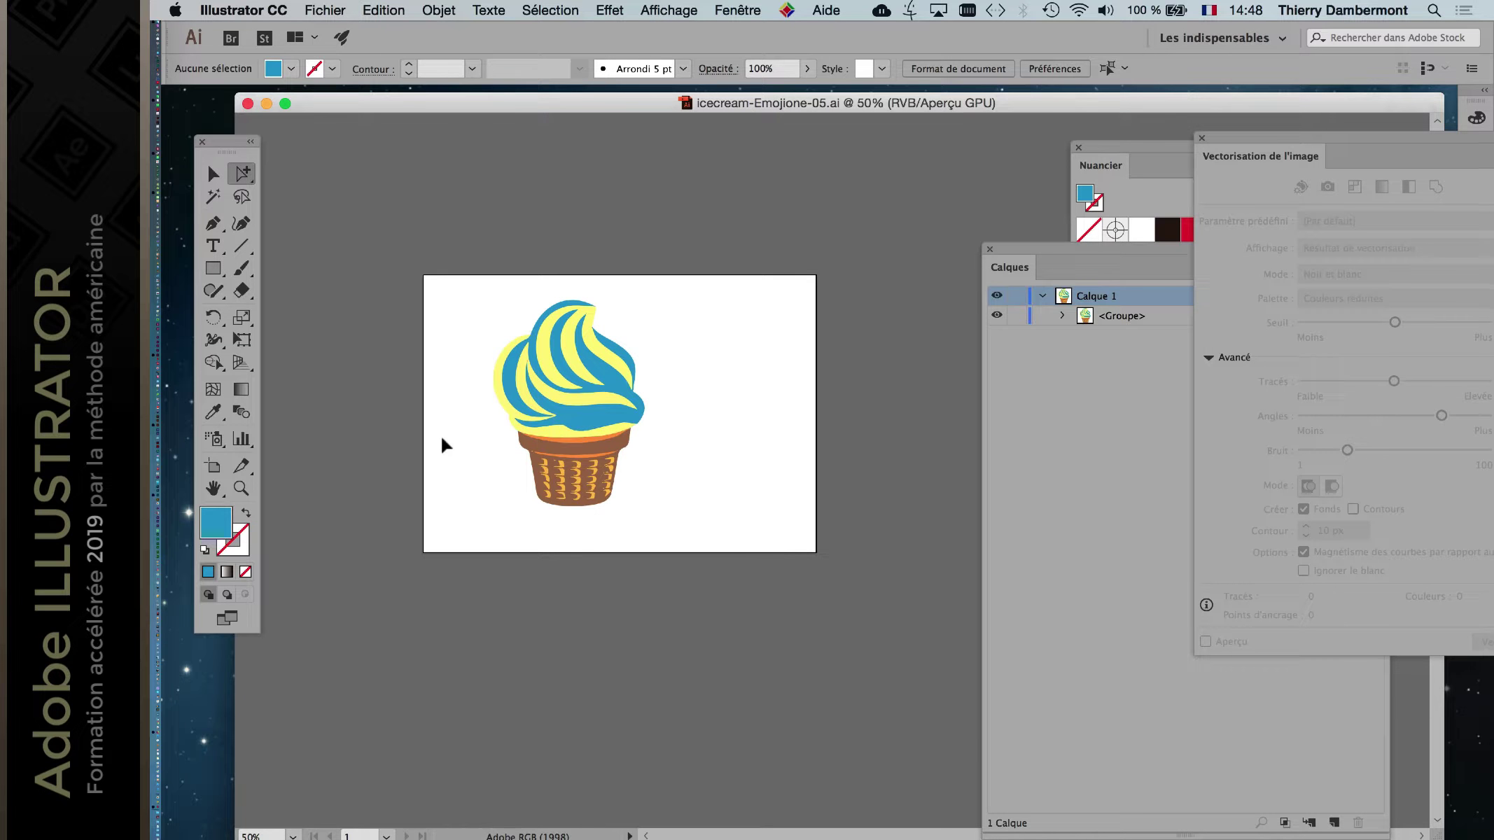
# Drag the artboard's bottom-left and top-right corners inward into a narrow portrait fit around the cone.
pyautogui.moveTo(222, 140); pyautogui.dragTo(240, 146)
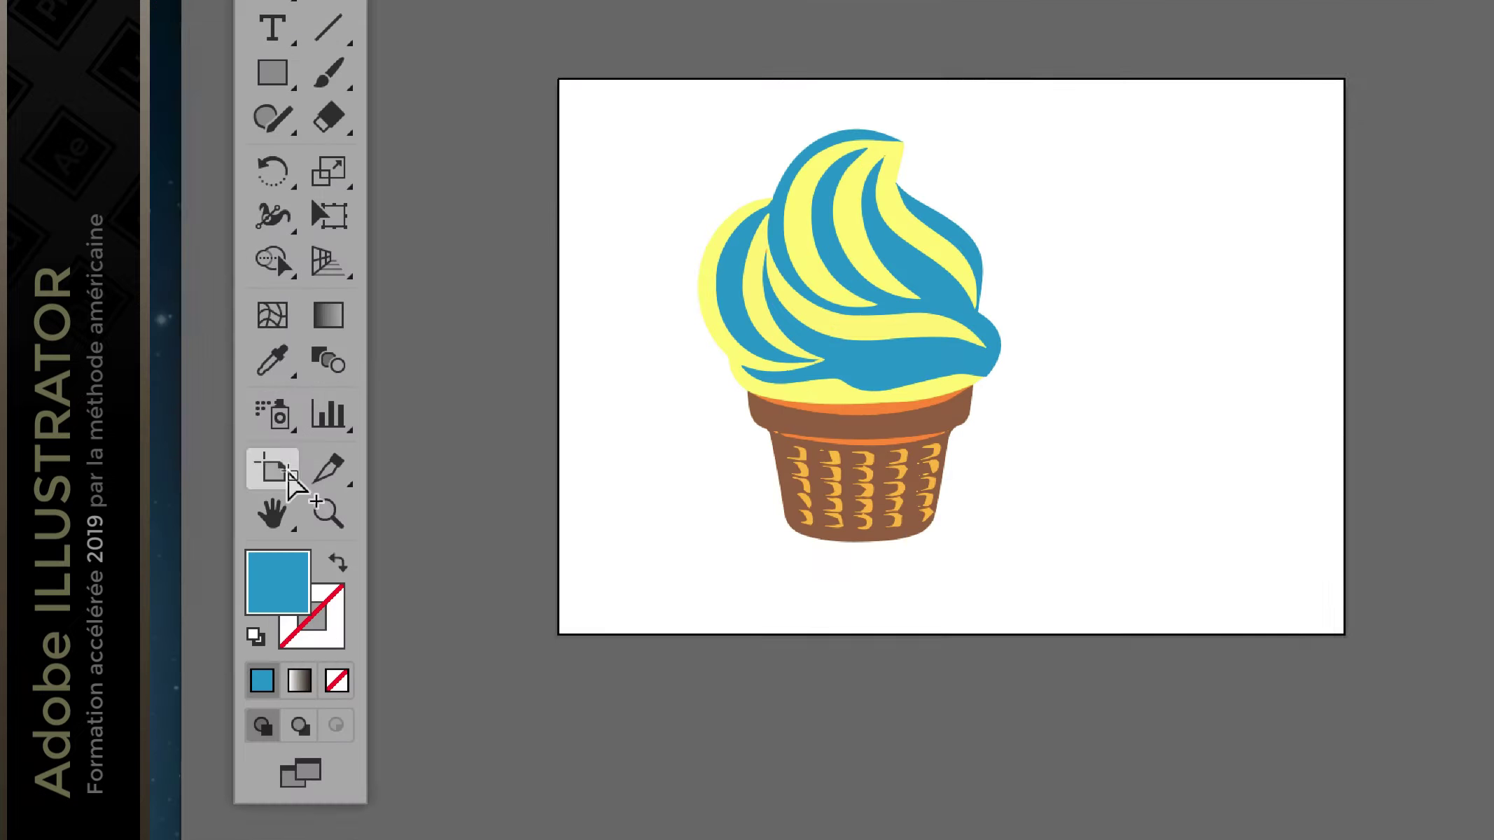
pyautogui.click(232, 476)
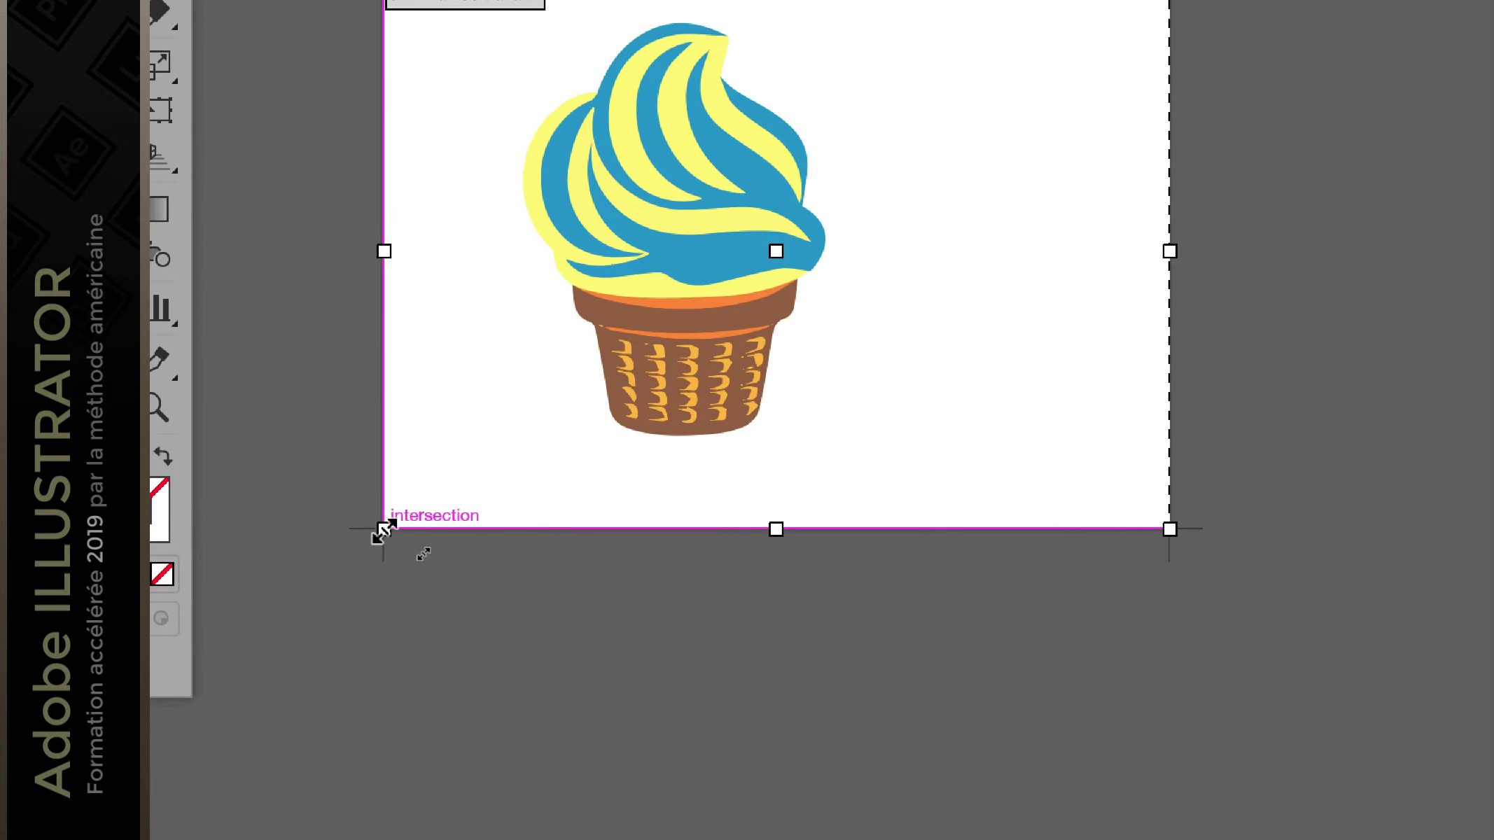
pyautogui.moveTo(383, 530); pyautogui.dragTo(424, 505)
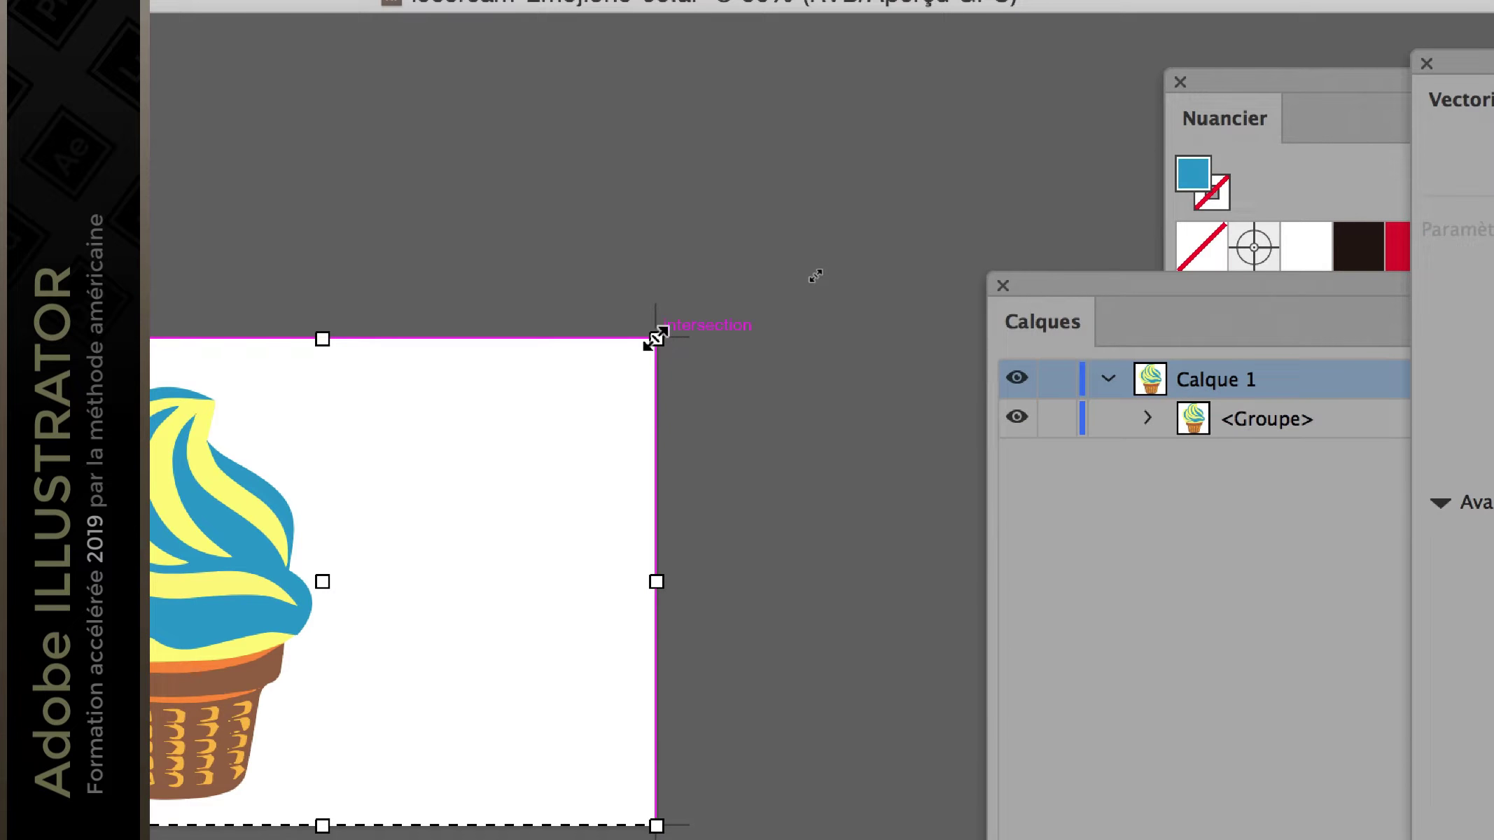
pyautogui.moveTo(653, 336); pyautogui.dragTo(544, 351)
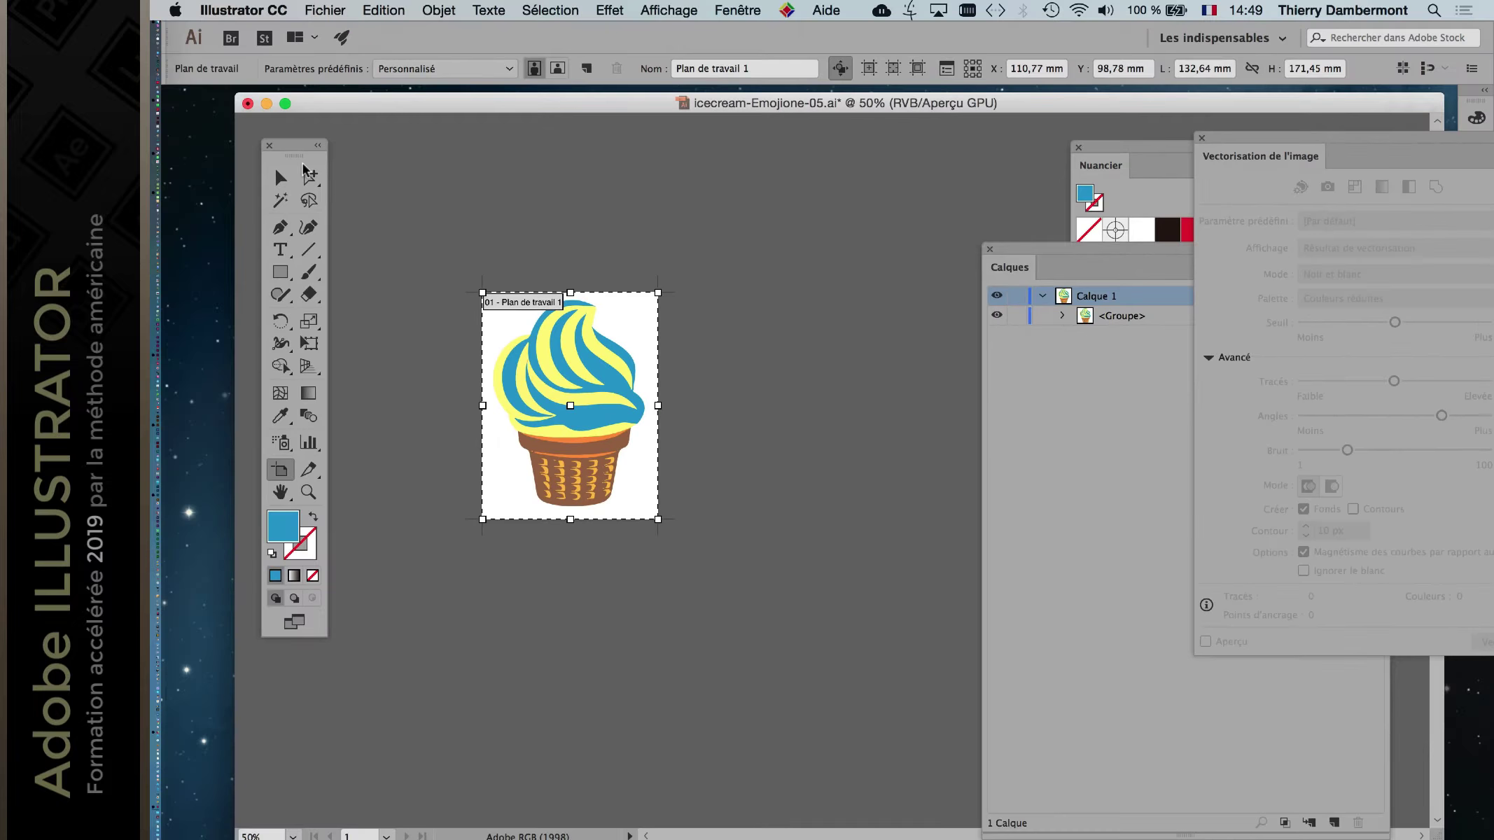
pyautogui.press('Escape')
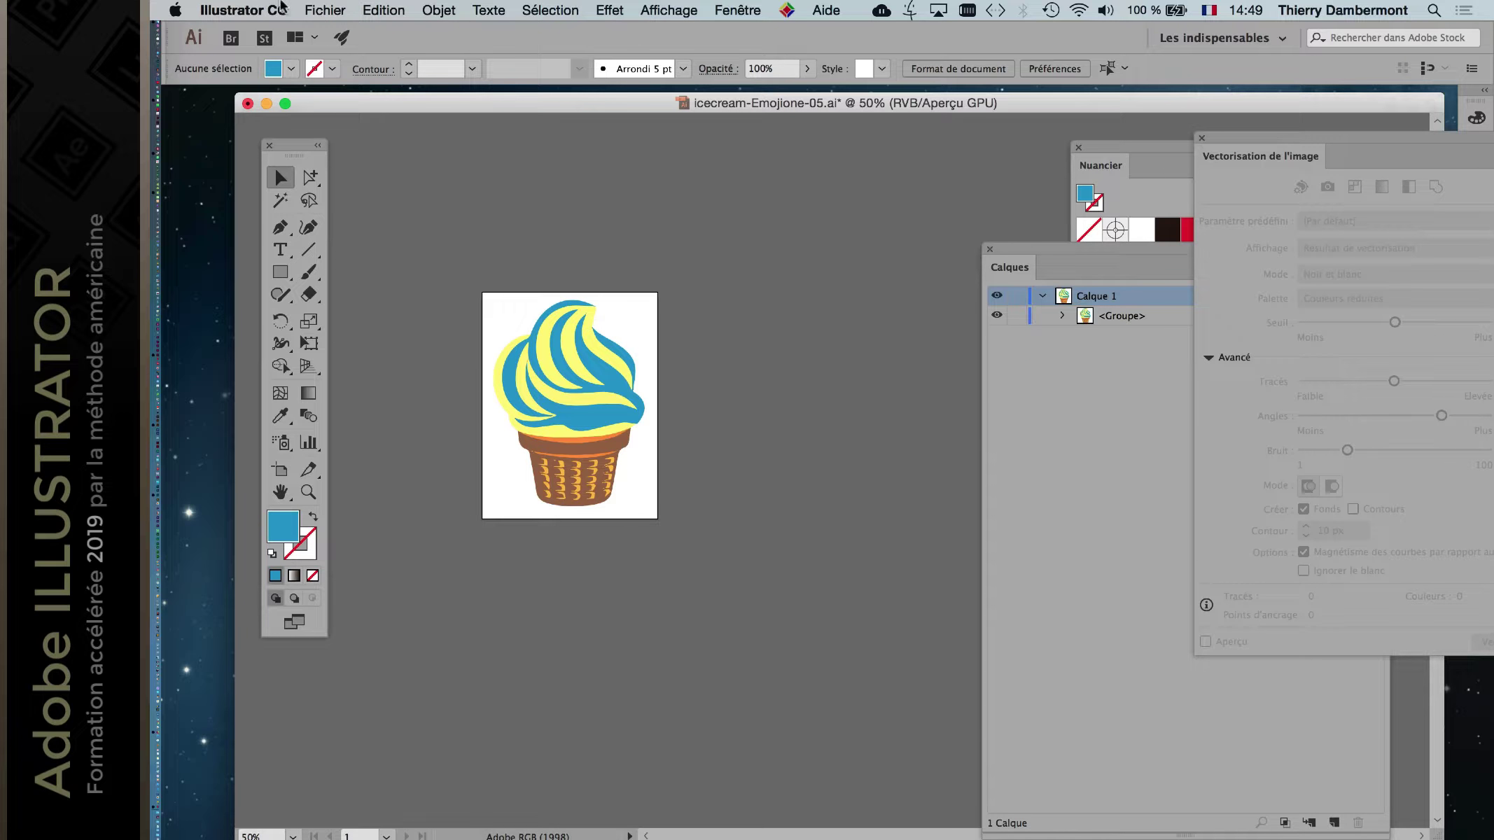
# Save the drawing as icecream-Emojione-06.ai, changing the version number from 05 to 06.
pyautogui.click(313, 8)
pyautogui.click(336, 171)
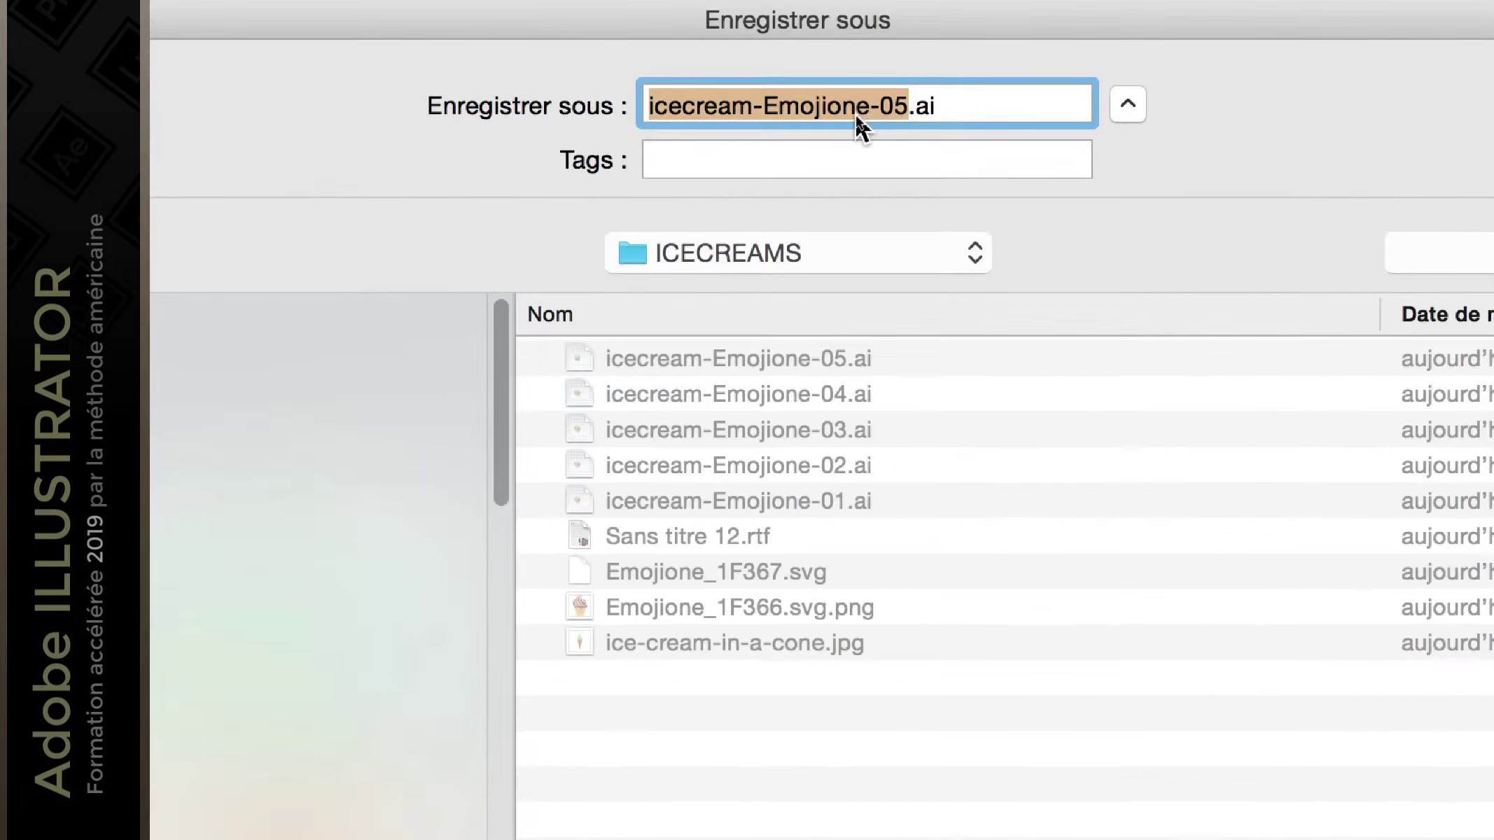
pyautogui.moveTo(908, 107); pyautogui.dragTo(895, 106)
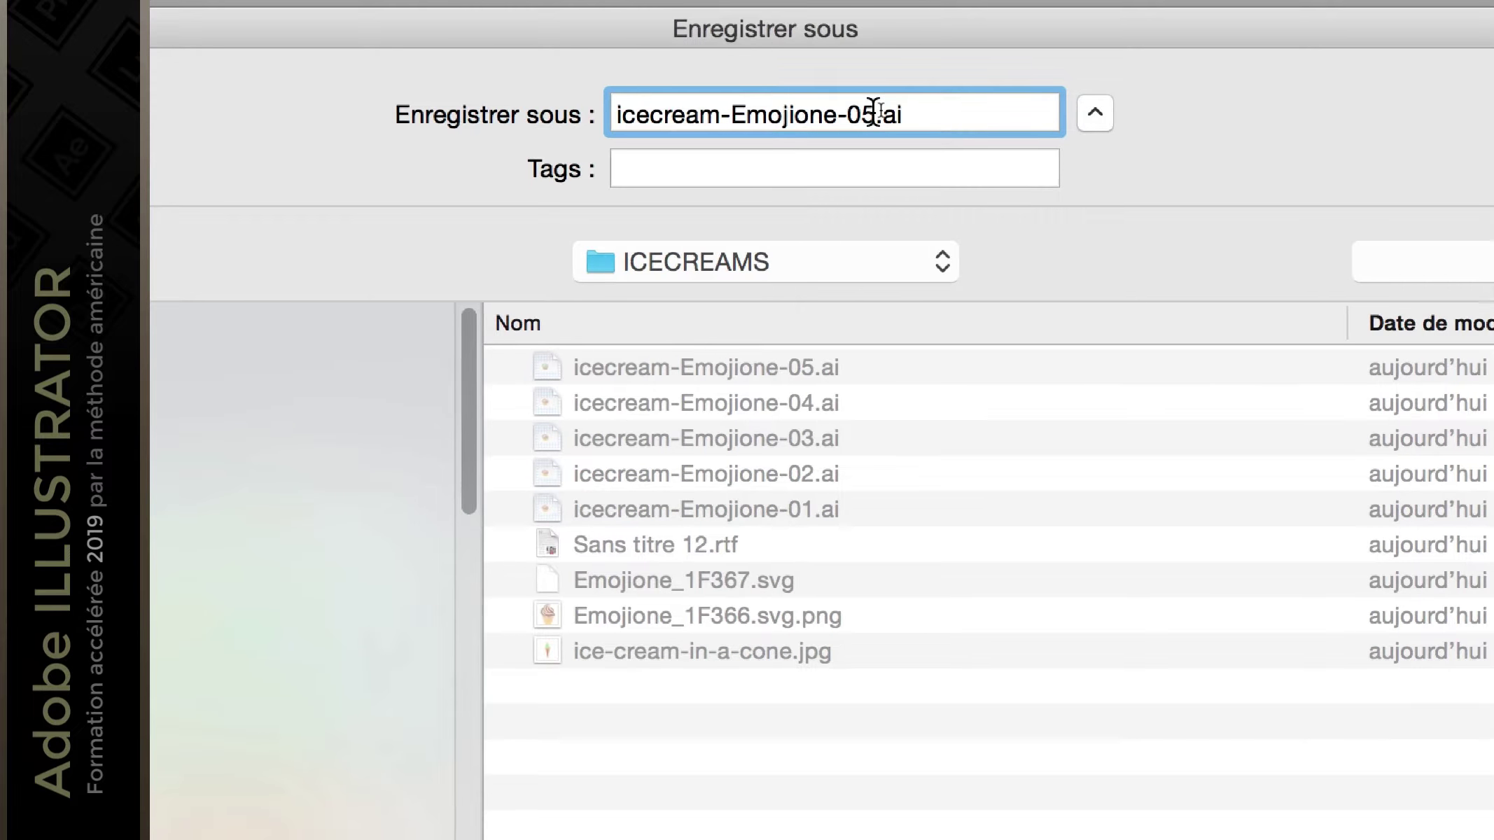
pyautogui.write('6')
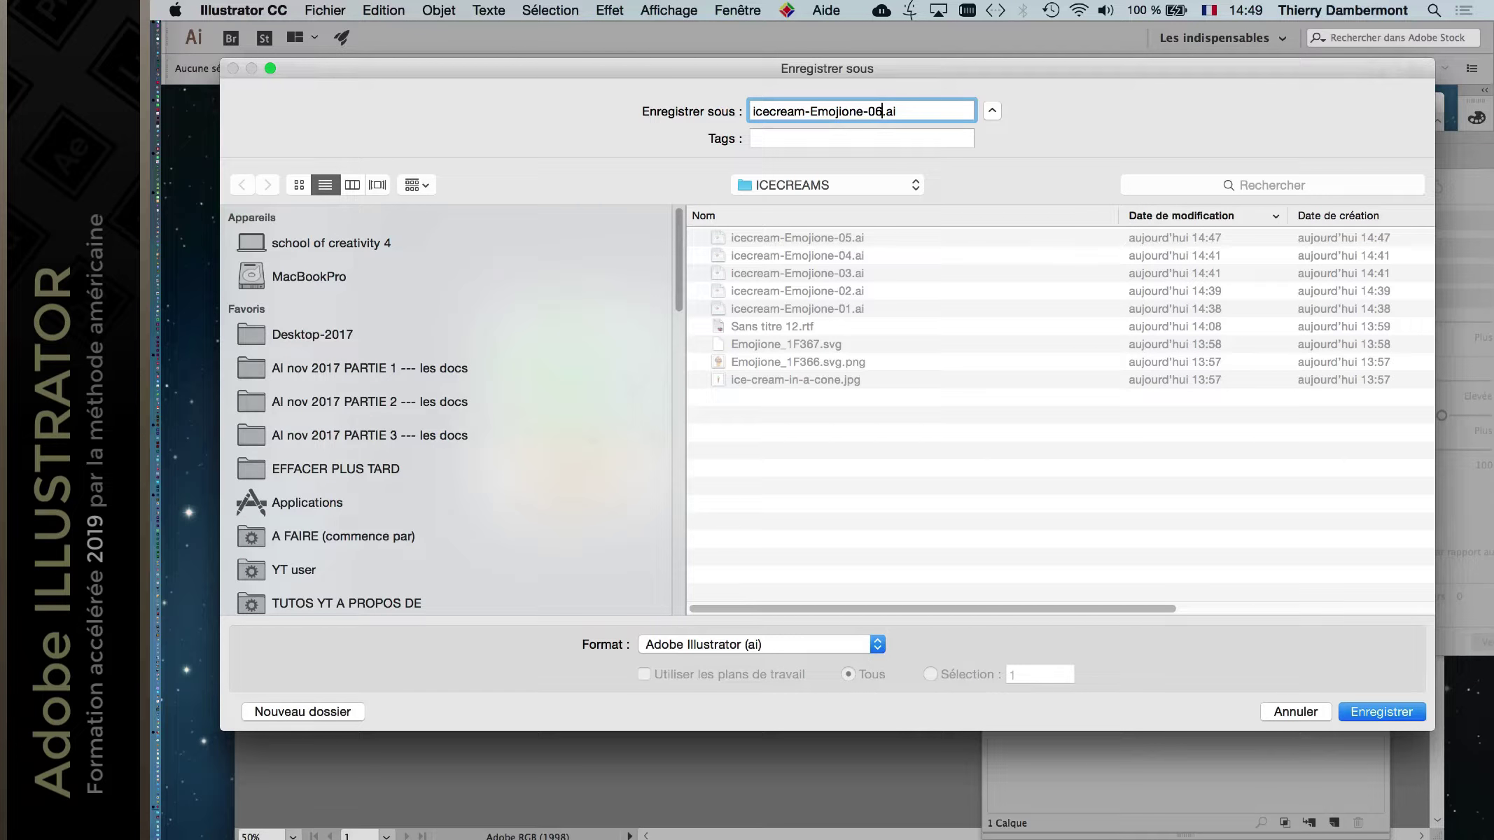
pyautogui.press('Return')
pyautogui.press('Return')
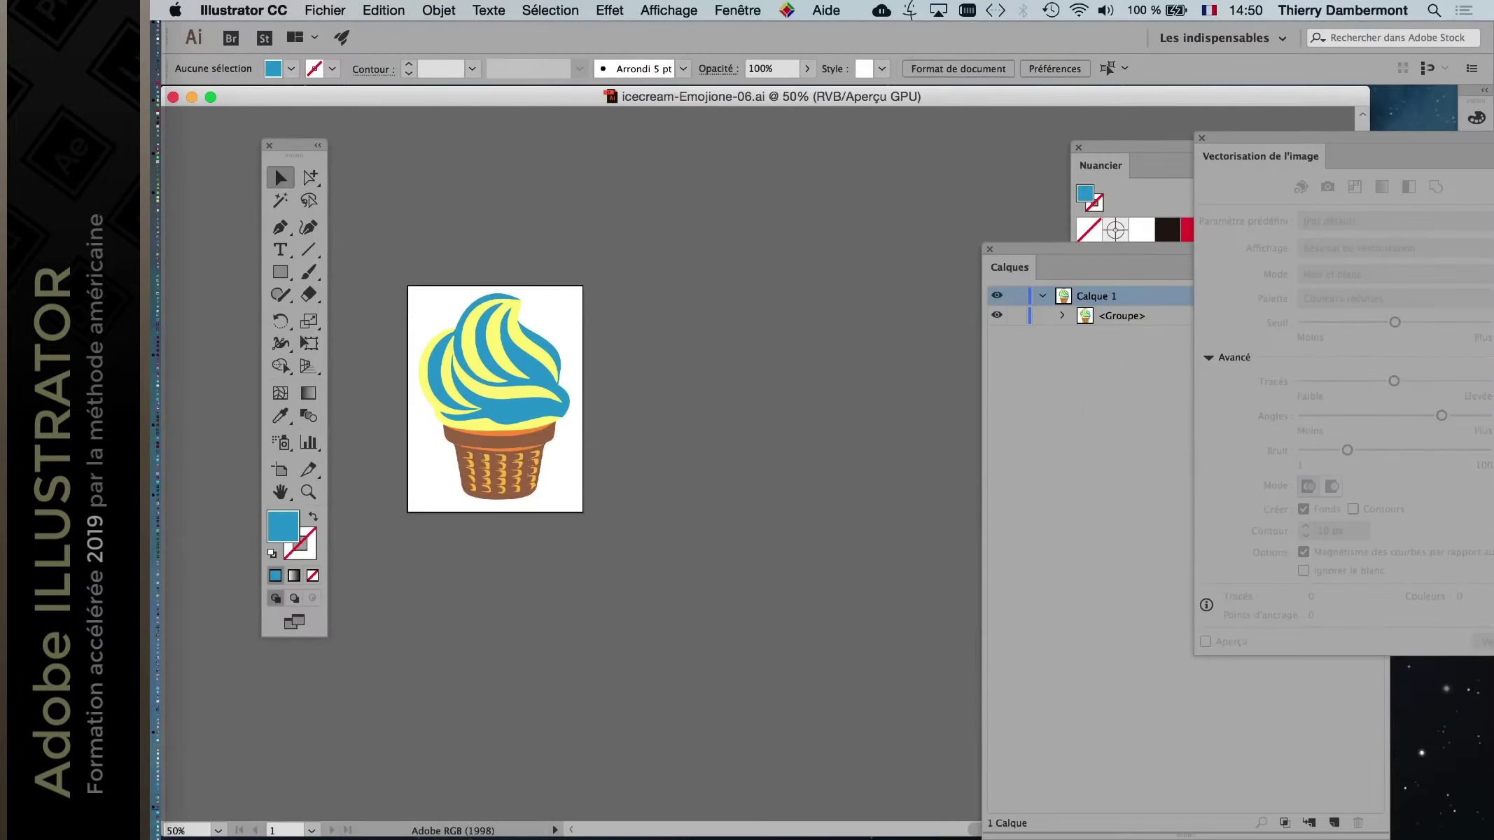
# Close the Calques, Vectorisation and Nuancier panels.
pyautogui.click(989, 248)
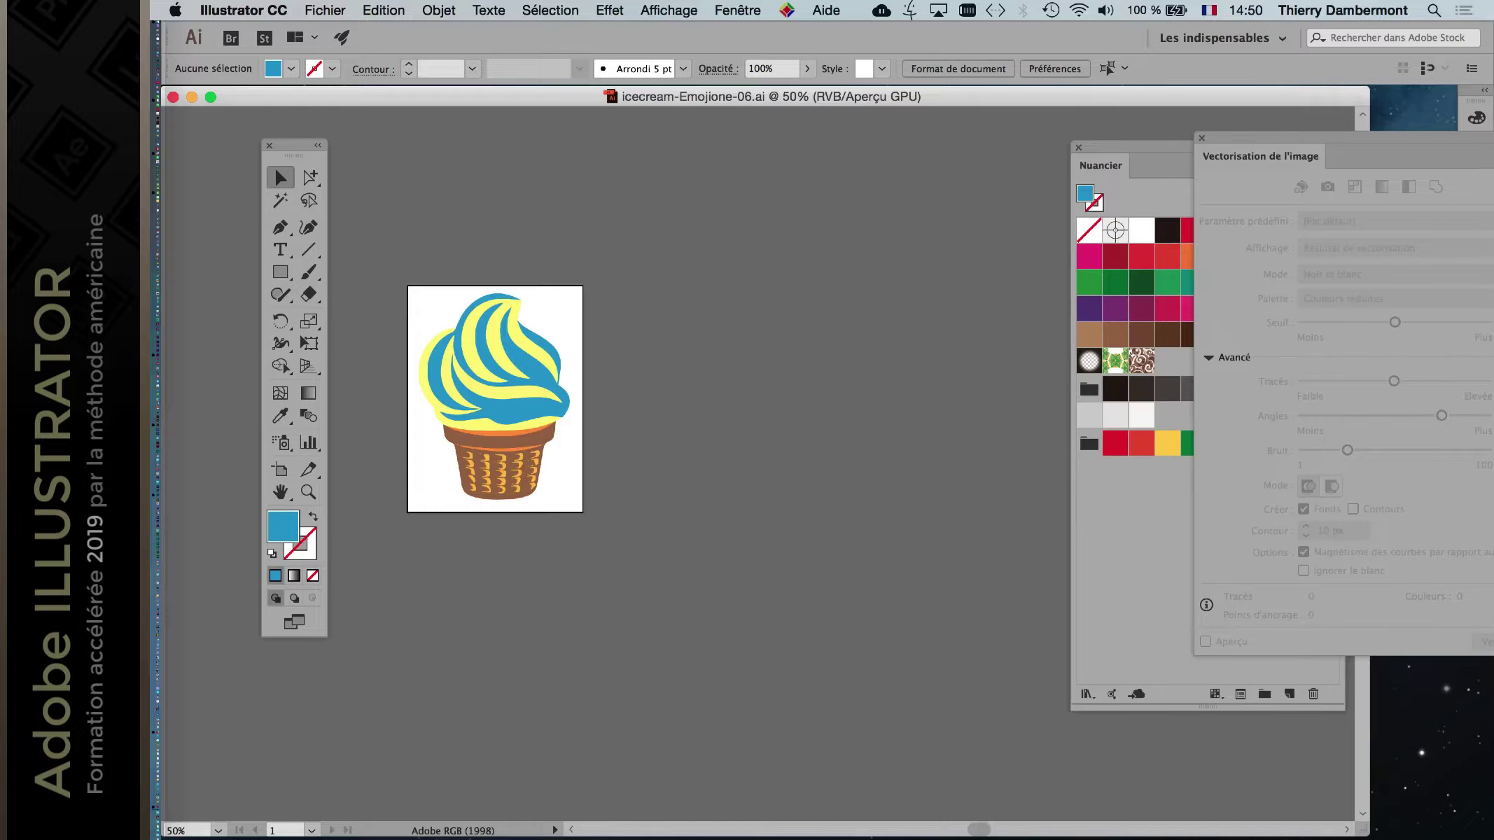
pyautogui.click(1201, 138)
pyautogui.click(1078, 147)
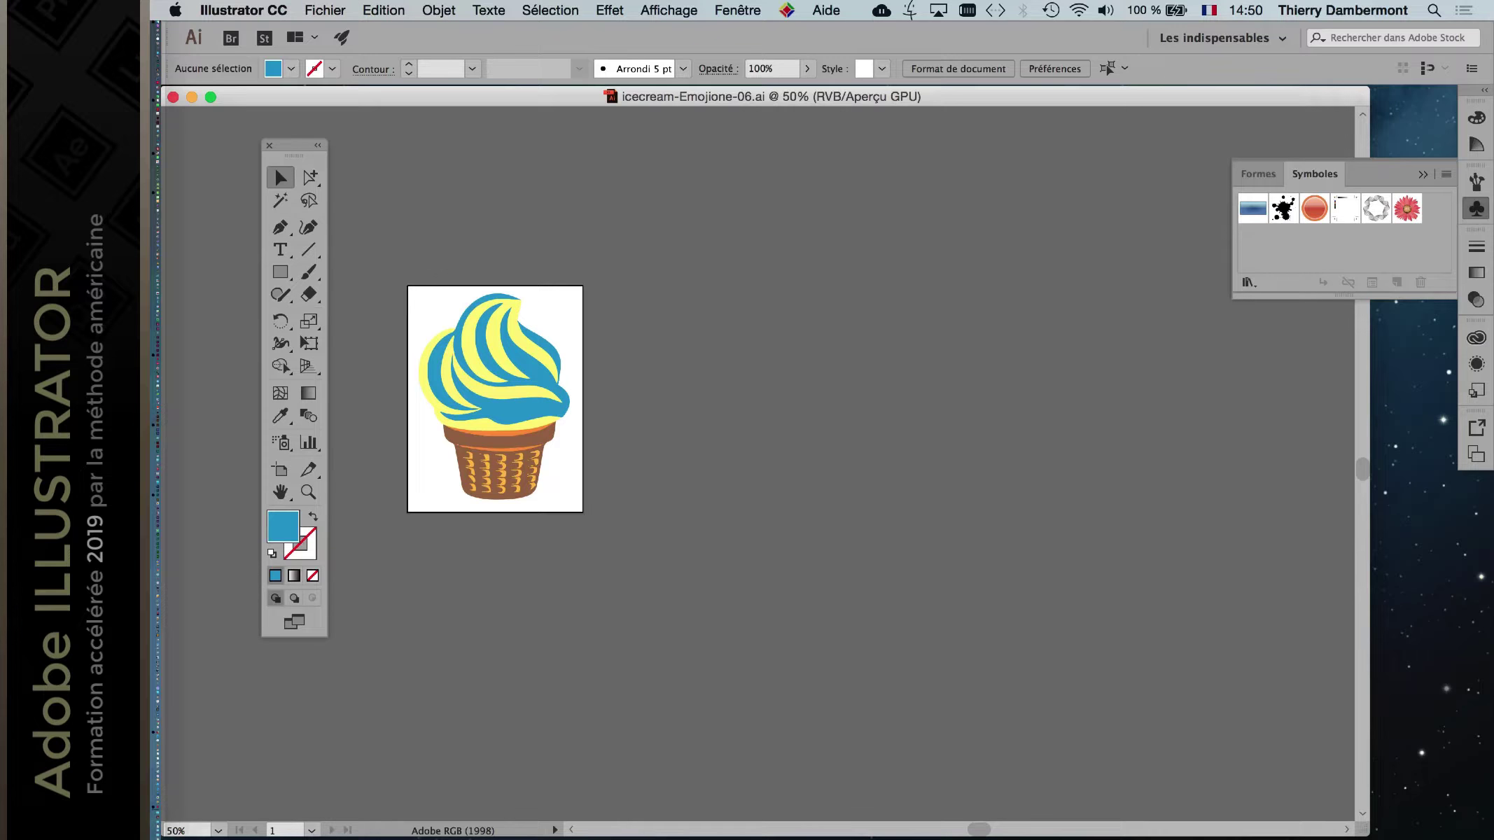
# Create a new blank A3 document in portrait orientation.
pyautogui.click(325, 9)
pyautogui.click(340, 33)
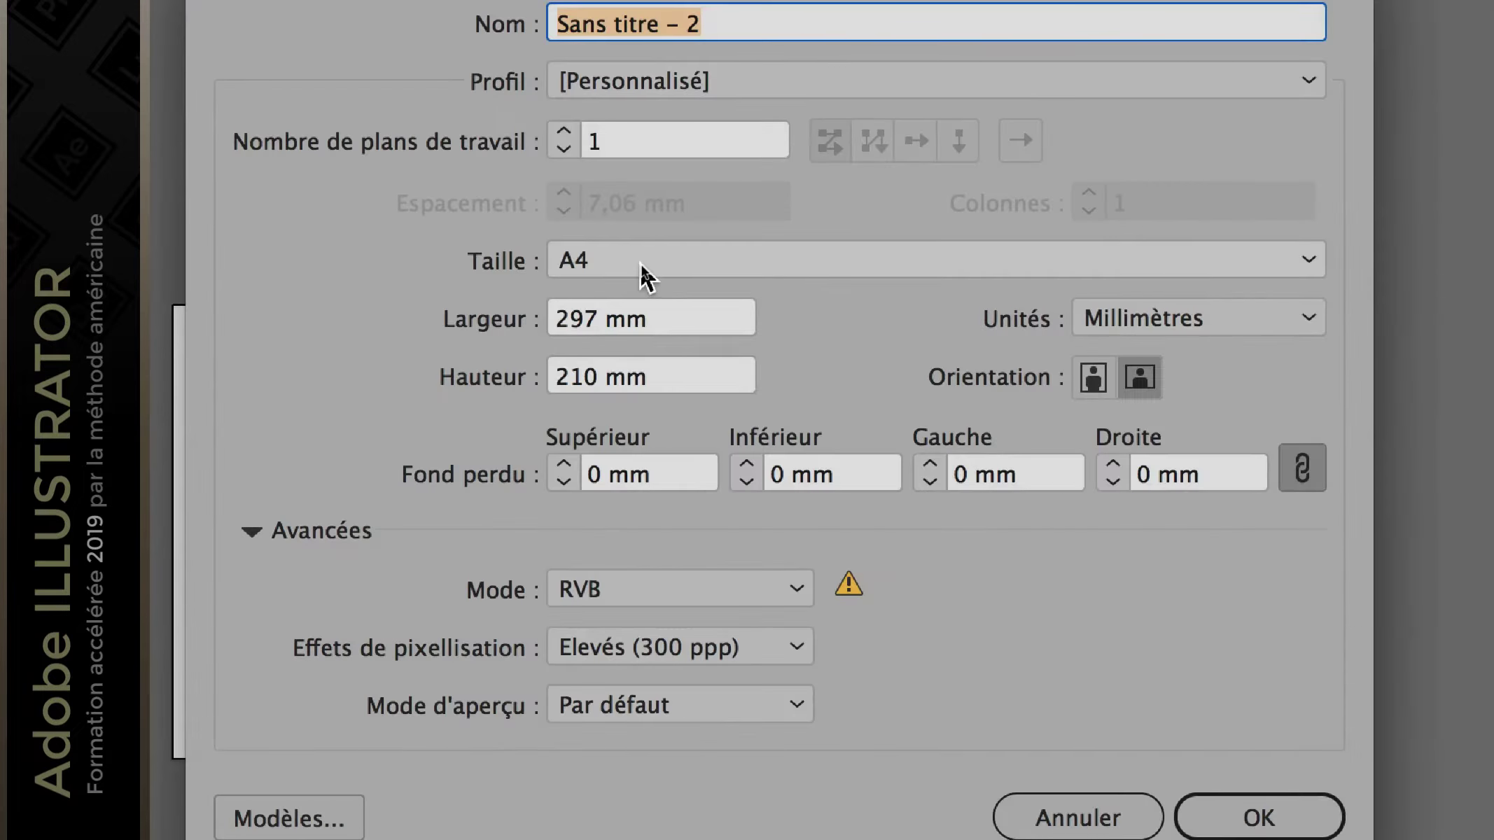
pyautogui.click(640, 264)
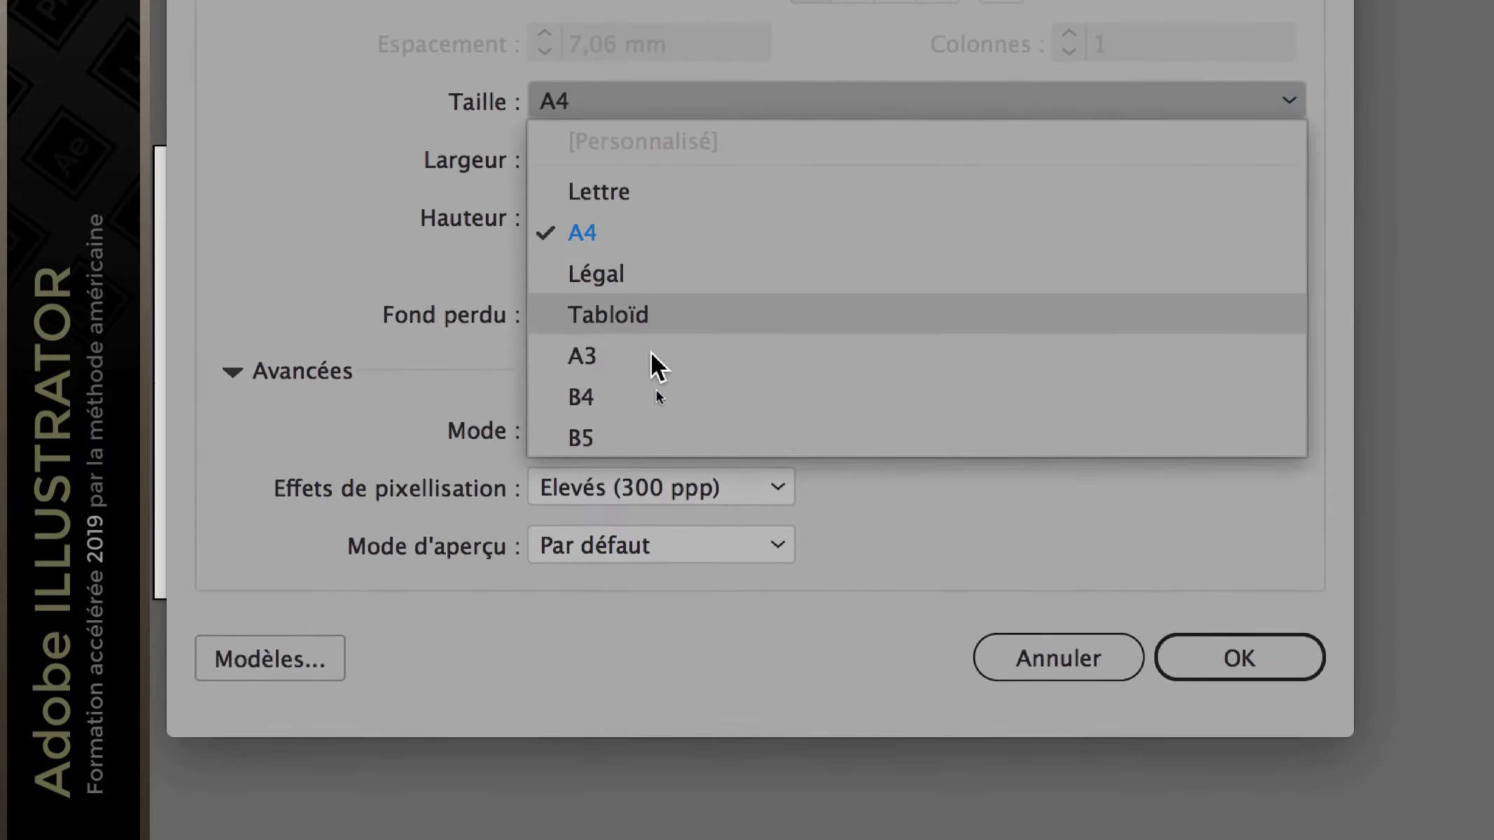
pyautogui.click(651, 456)
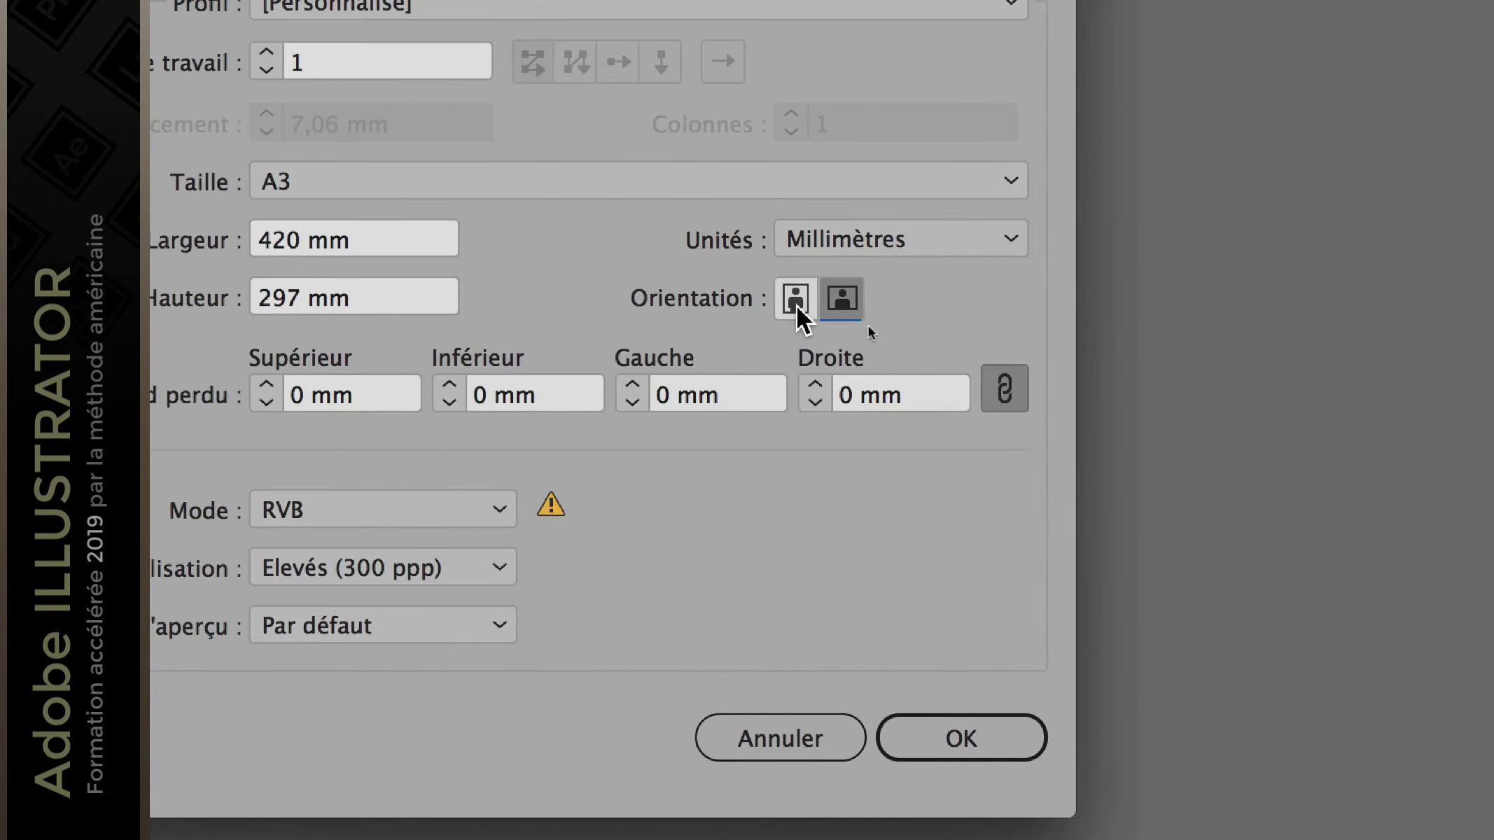
pyautogui.click(822, 280)
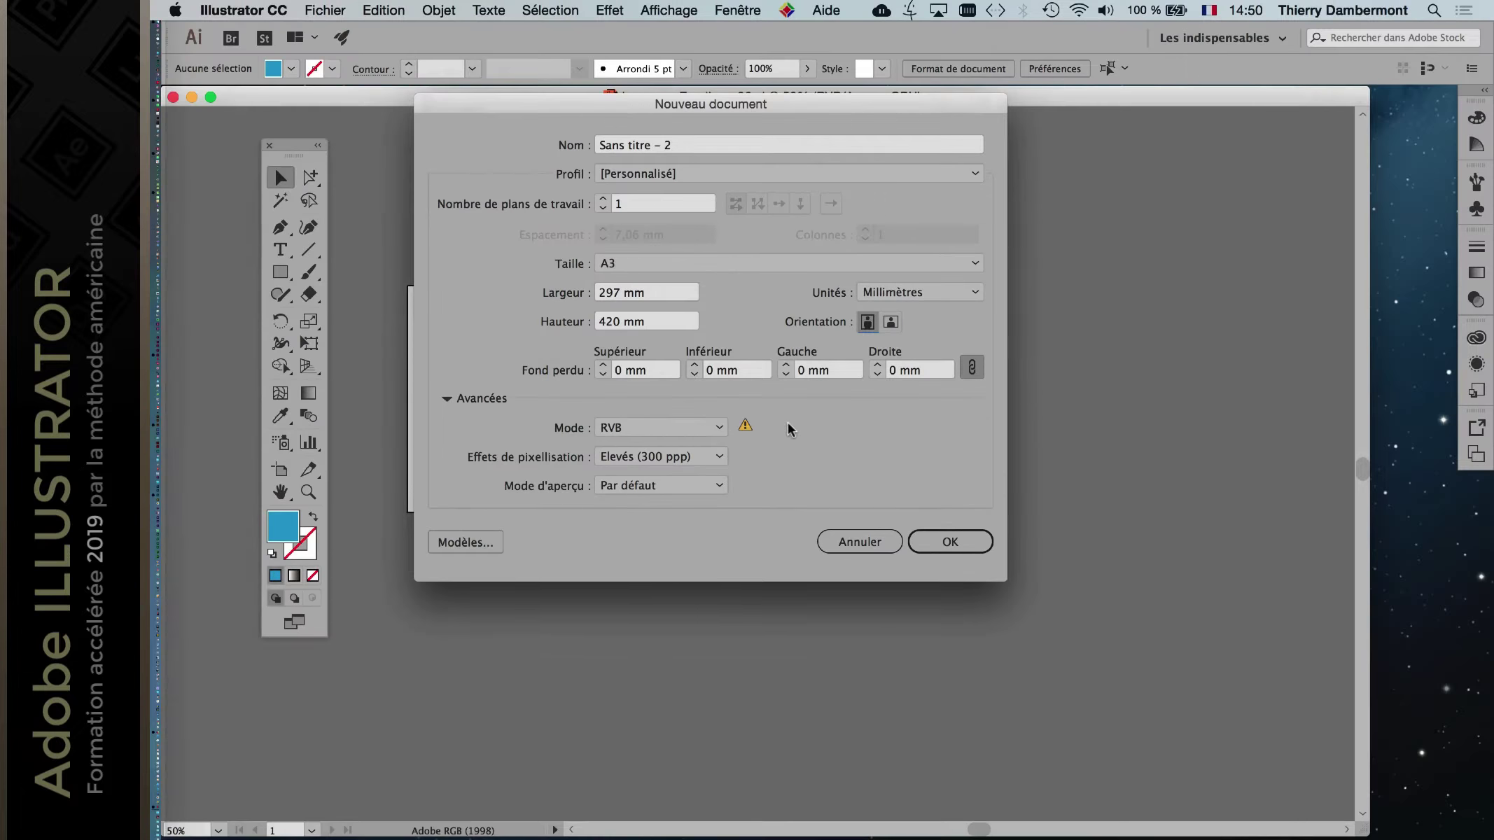
pyautogui.click(957, 545)
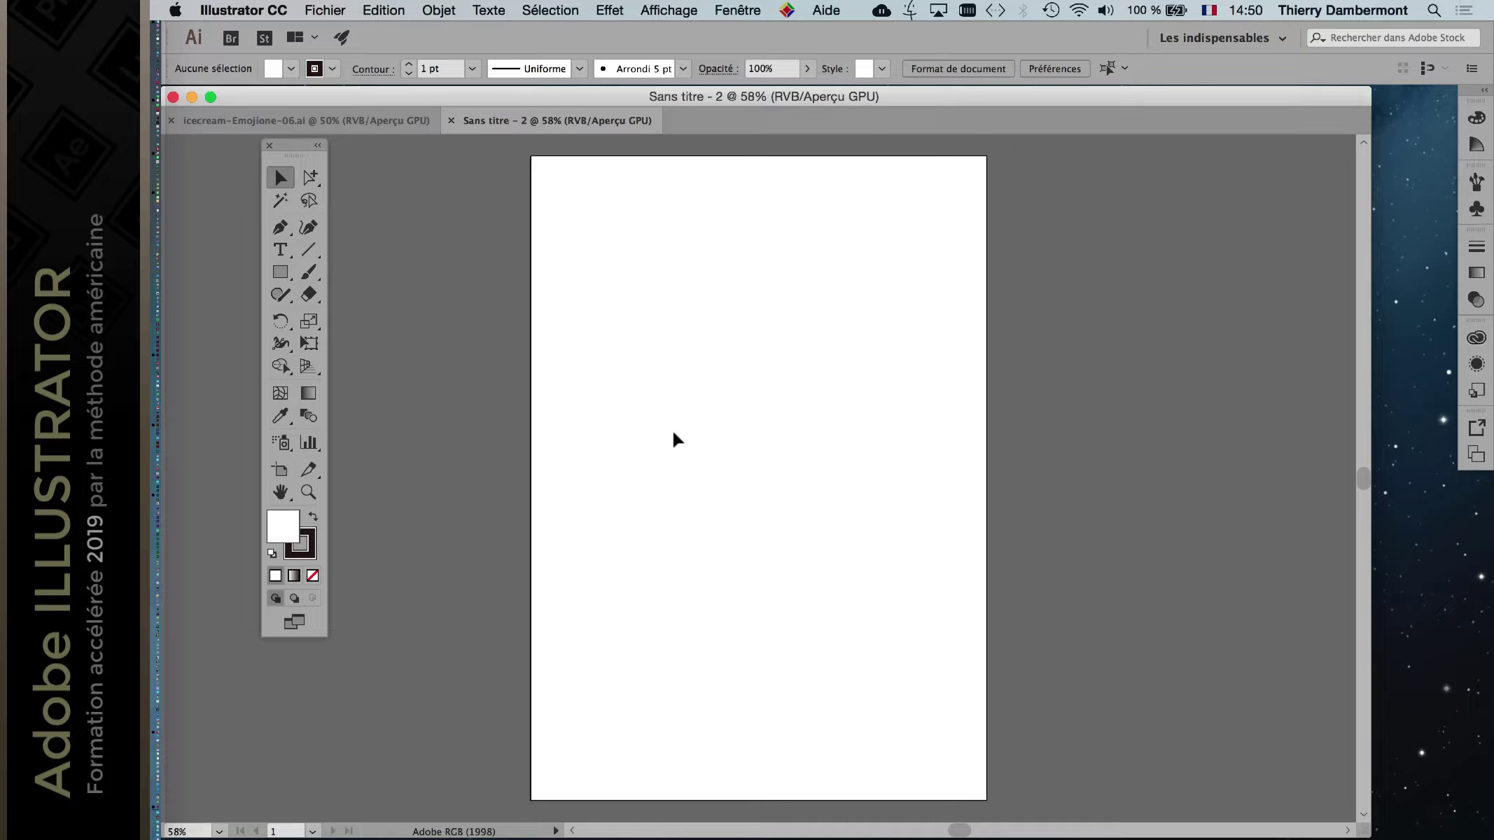
# Switch to icecream-Emojione-06.ai and close it.
pyautogui.click(320, 121)
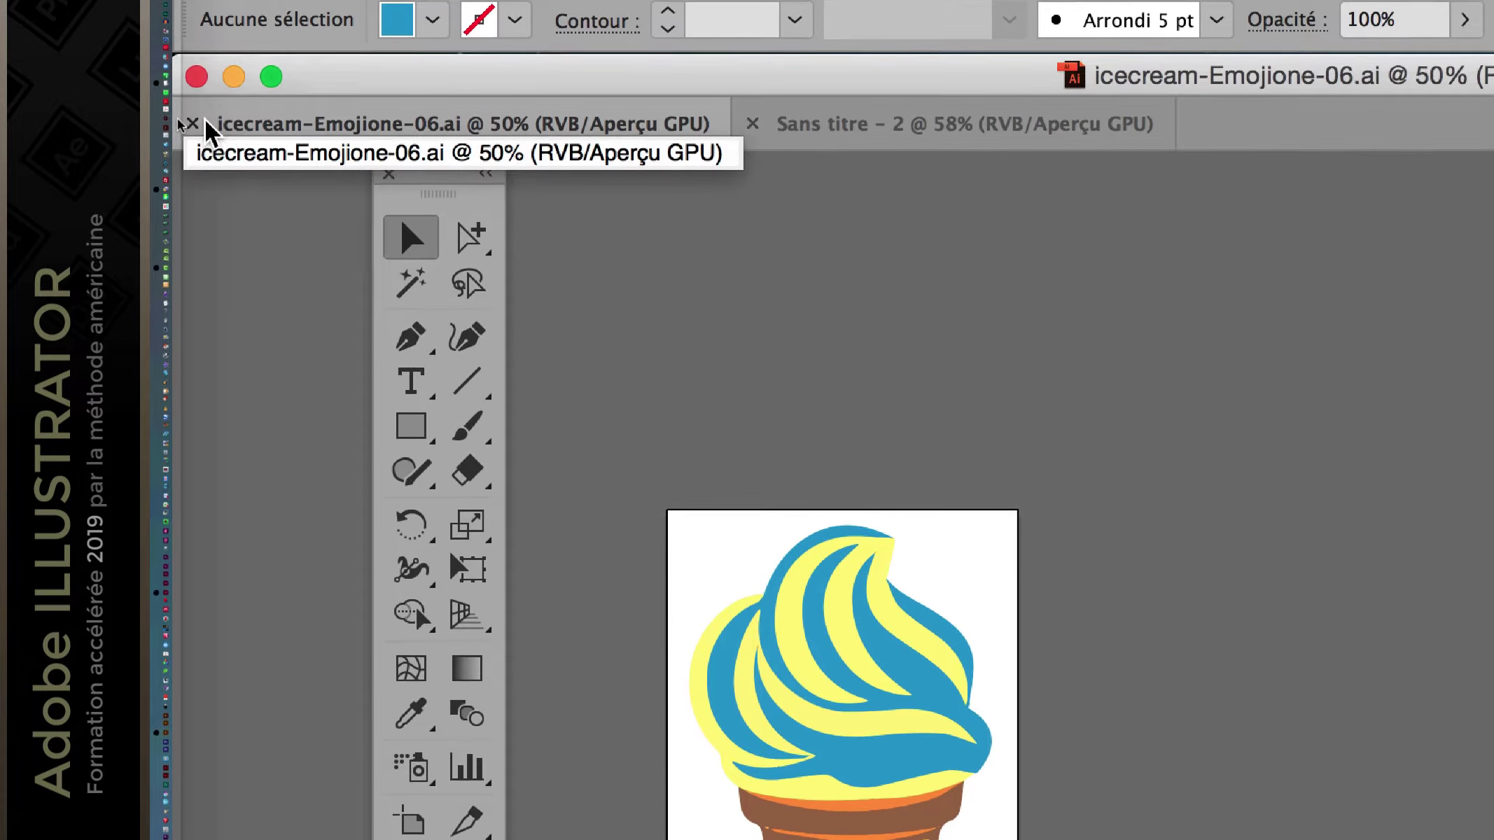
pyautogui.click(192, 124)
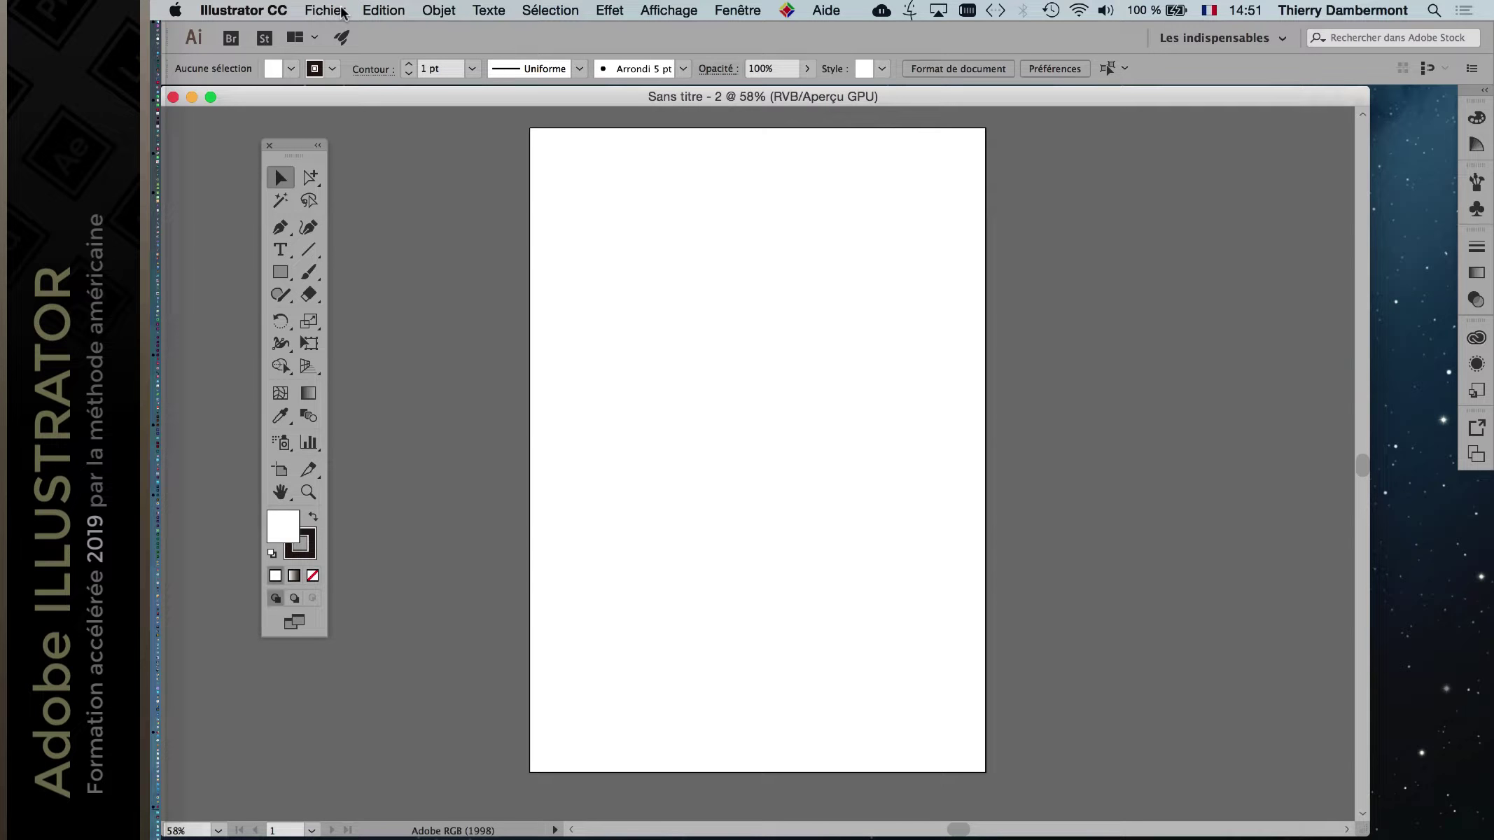
# Import icecream-Emojione-06.ai as a linked file with Fichier > Importer.
pyautogui.click(343, 12)
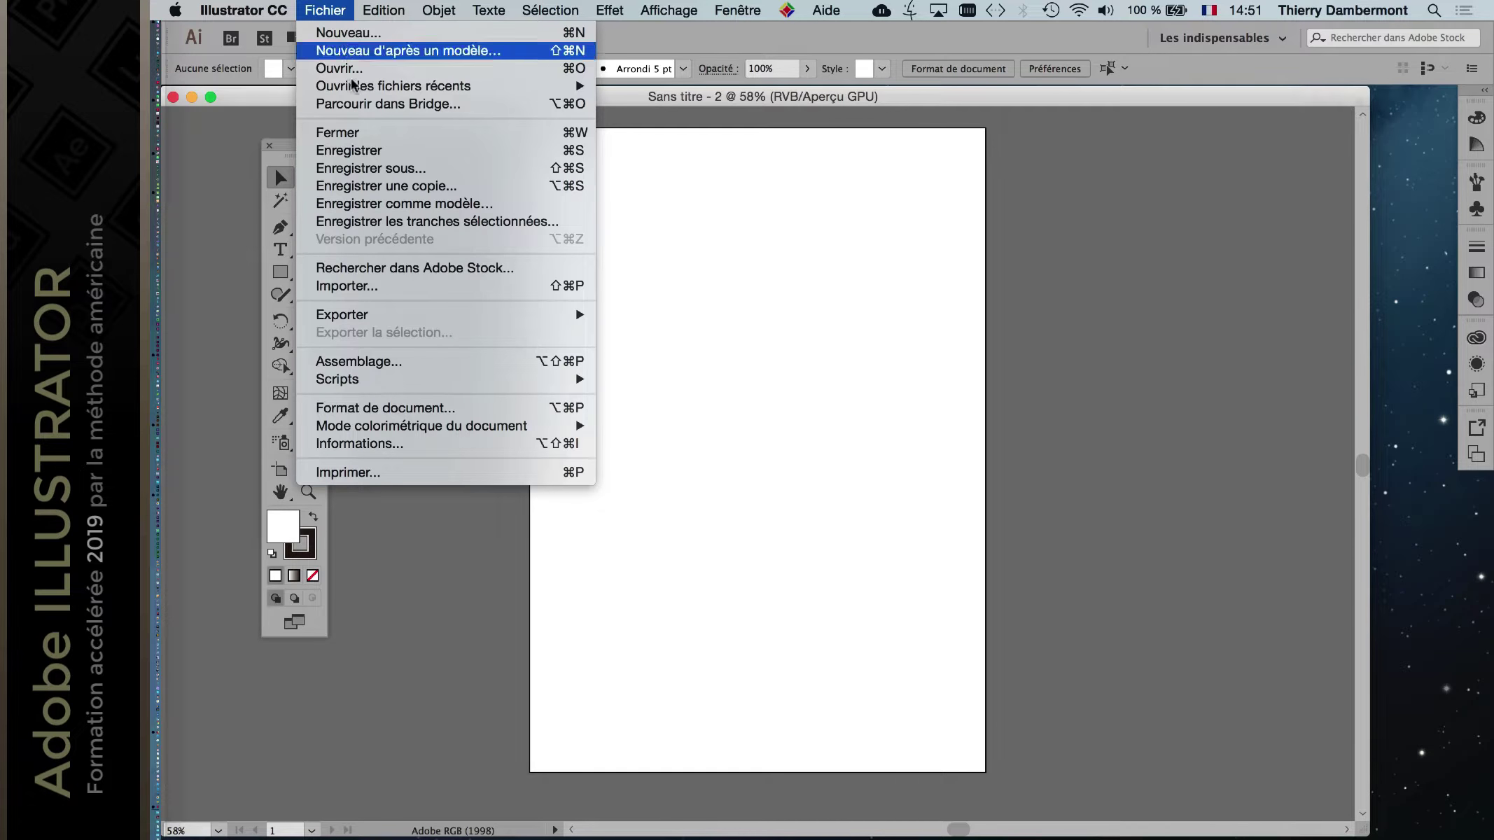
pyautogui.click(378, 286)
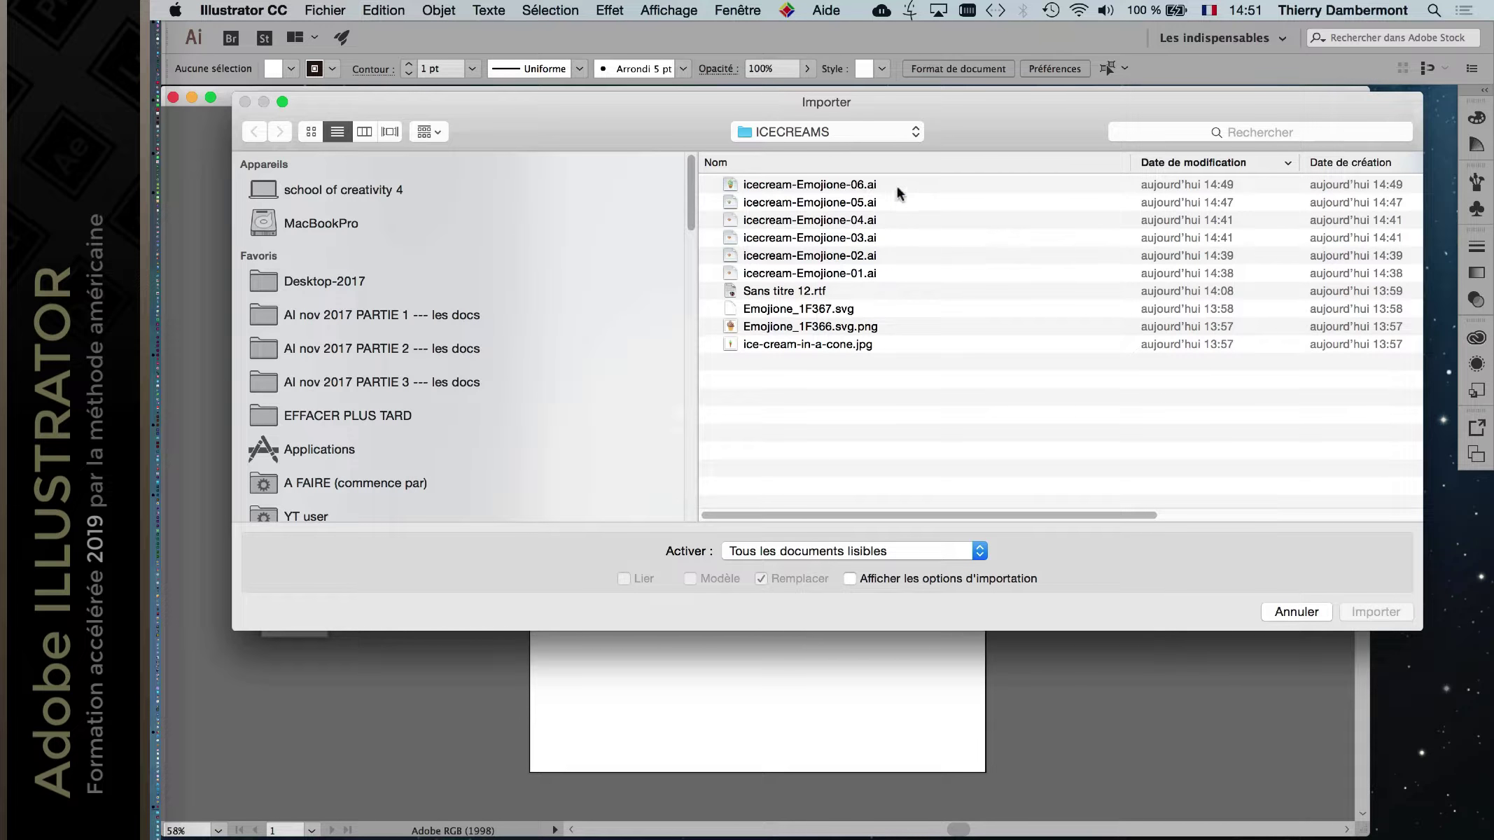
pyautogui.click(896, 184)
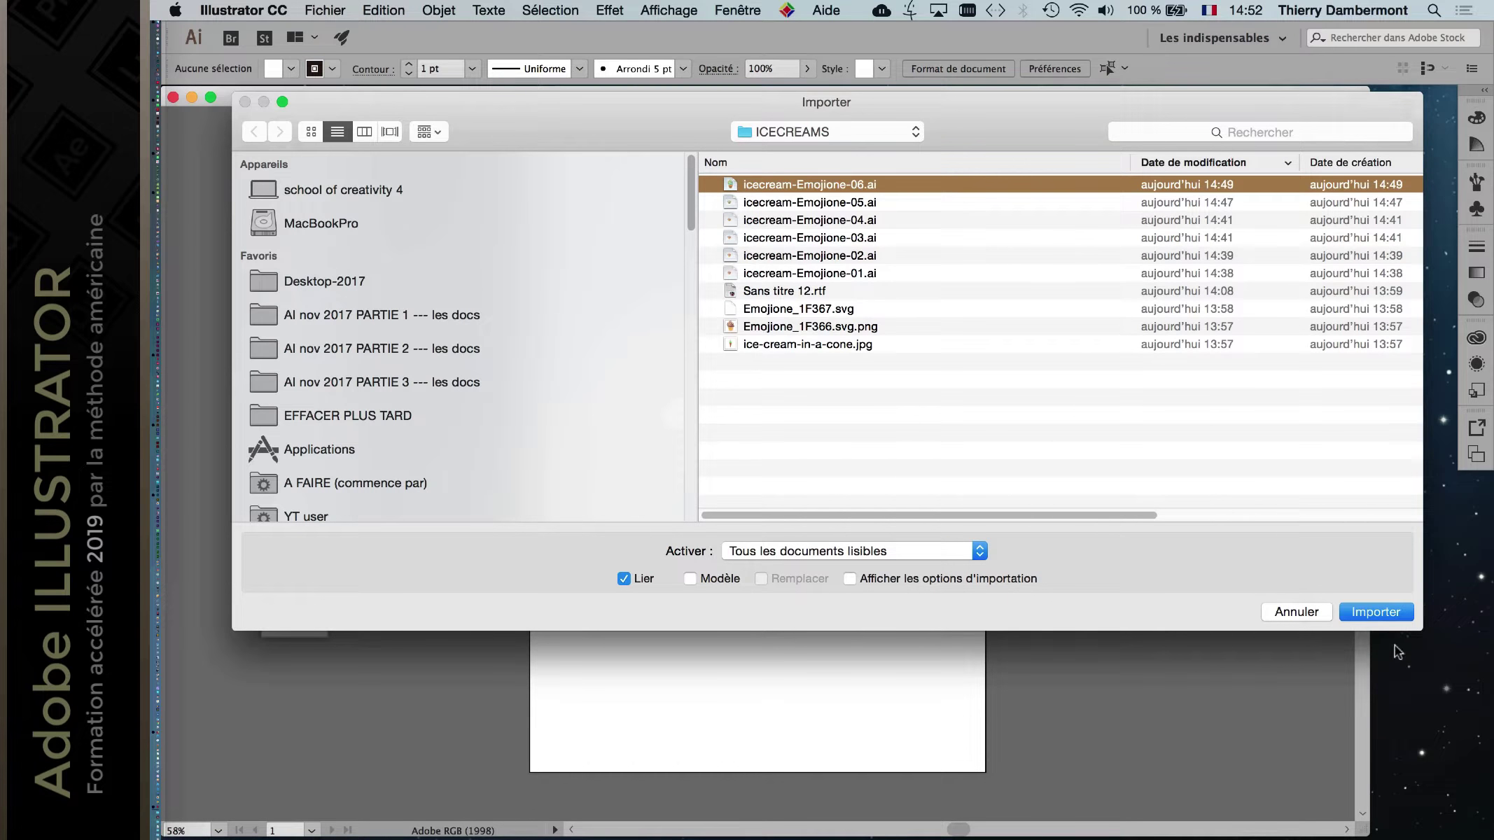
pyautogui.click(1377, 613)
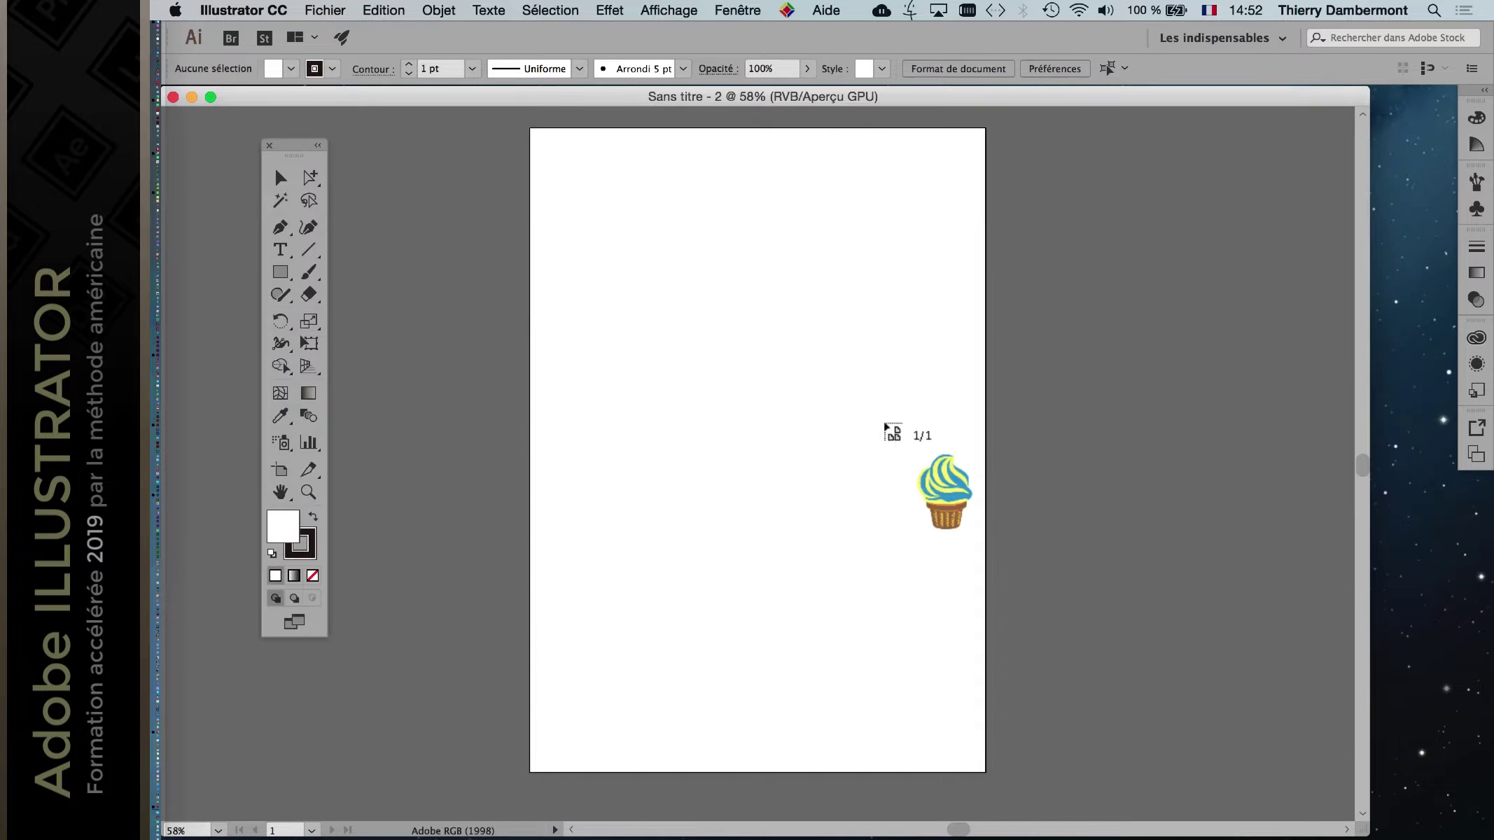
# Place the linked ice cream near the page's top-left corner.
pyautogui.moveTo(679, 288); pyautogui.dragTo(738, 342)
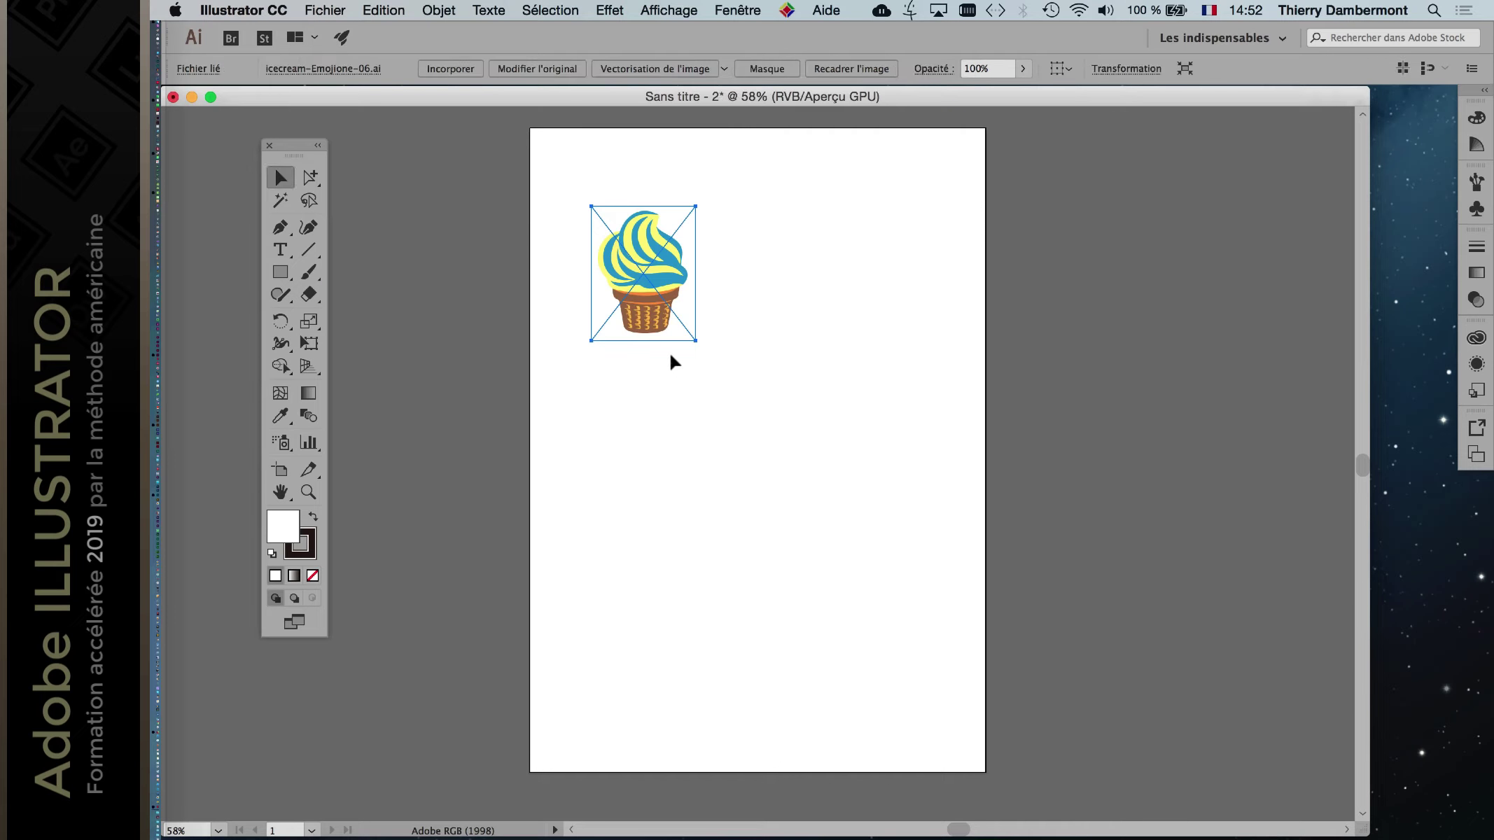
pyautogui.scroll(1, 644, 353)
pyautogui.scroll(2, 644, 353)
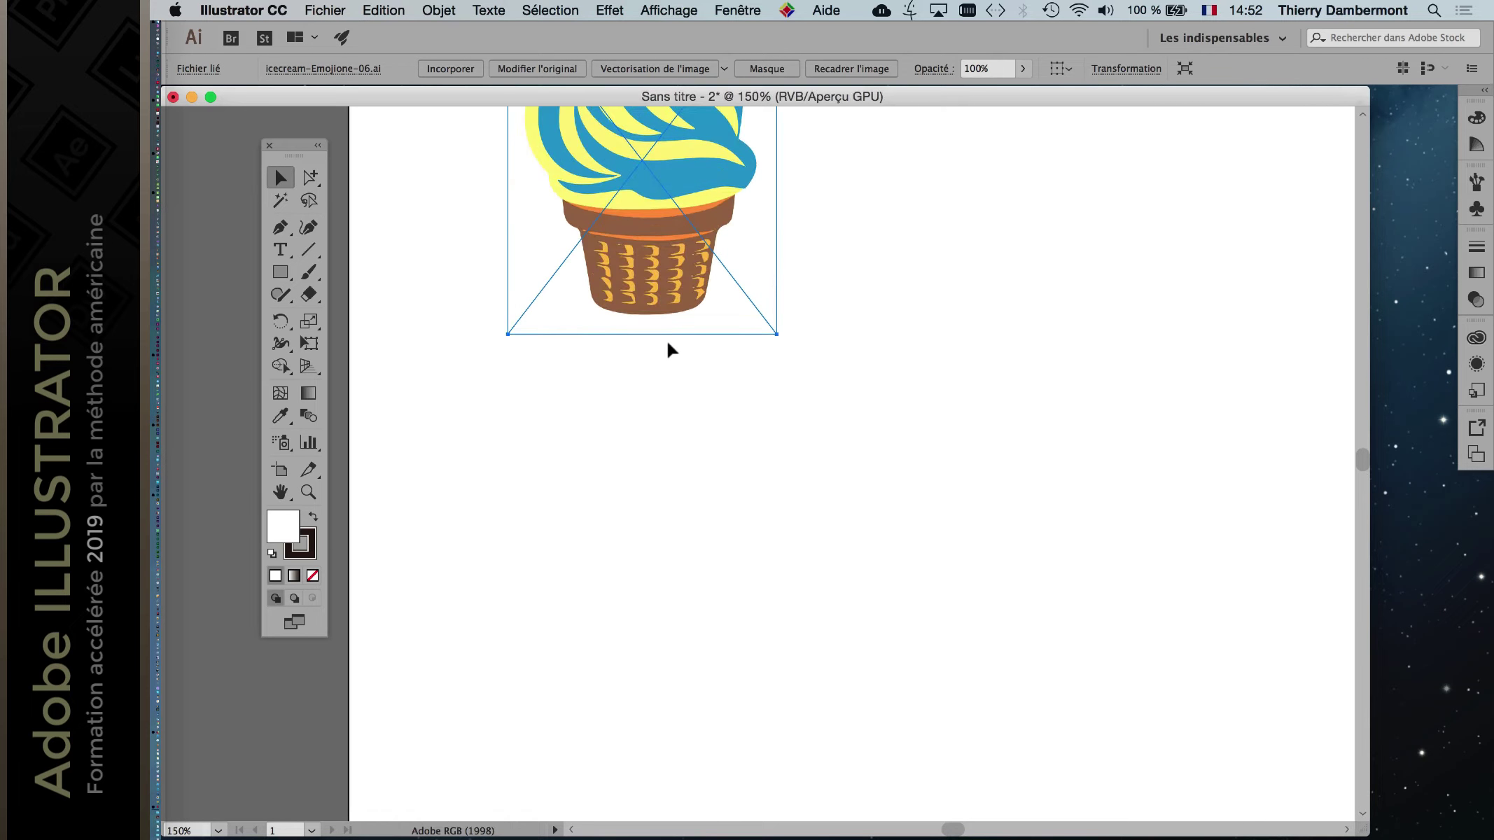
pyautogui.scroll(1, 668, 350)
pyautogui.scroll(2, 667, 343)
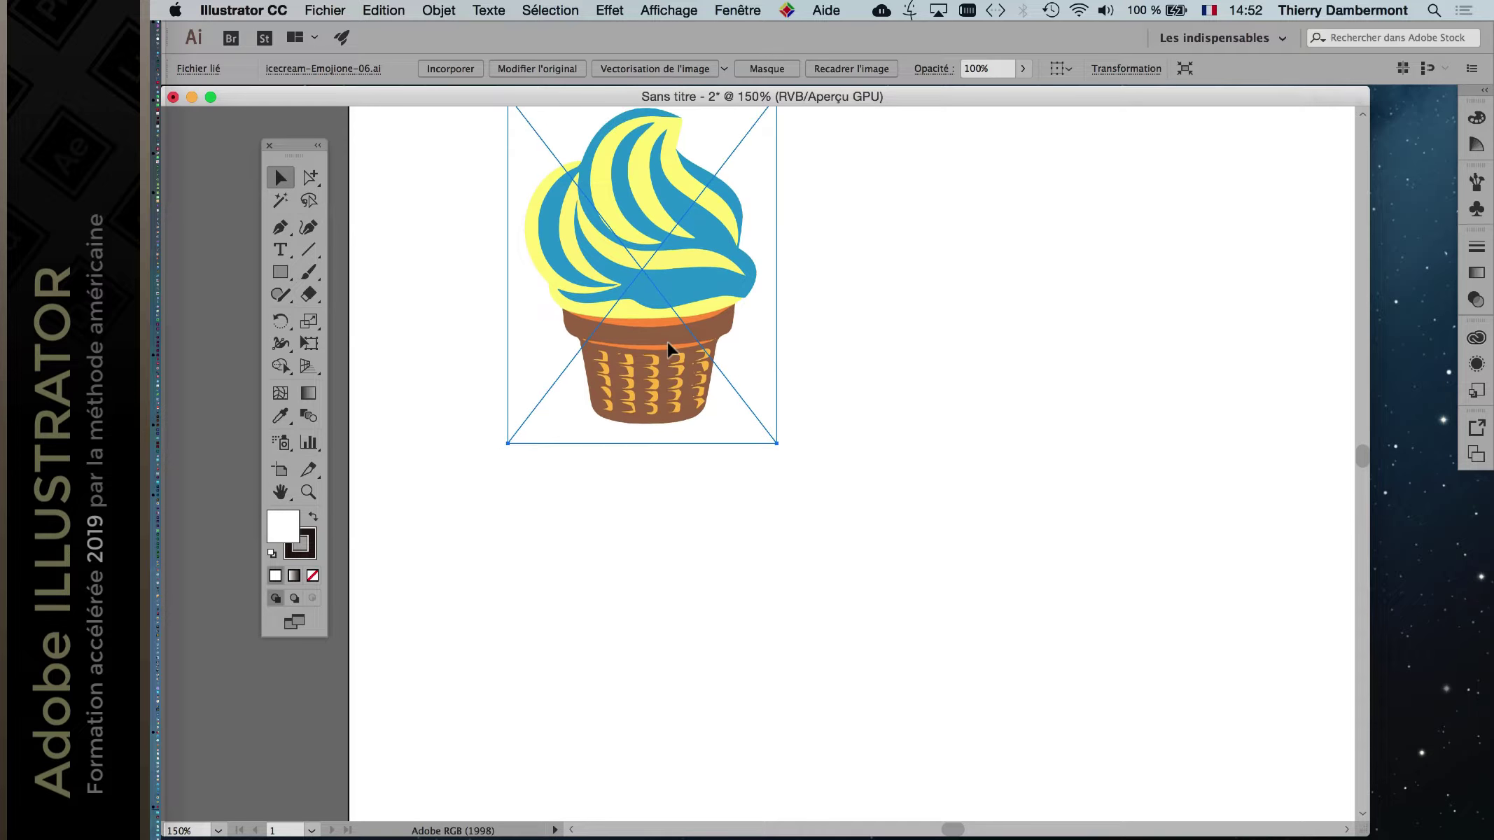
pyautogui.scroll(2, 668, 340)
pyautogui.scroll(1, 670, 346)
pyautogui.scroll(1, 672, 348)
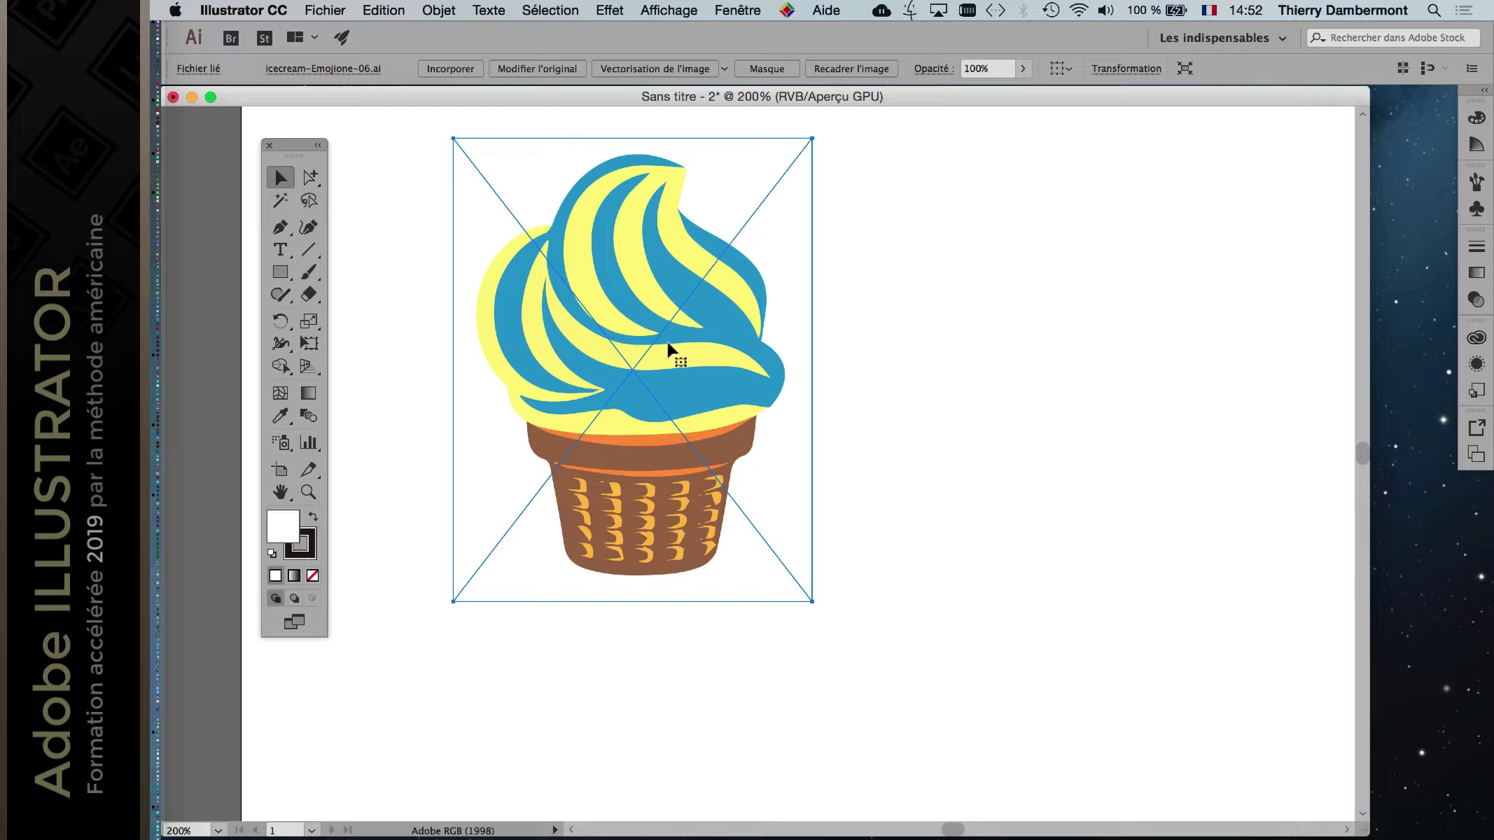
pyautogui.scroll(-1, 670, 348)
# Turn the transparency checkerboard off and bring the whole artboard into view.
pyautogui.click(668, 10)
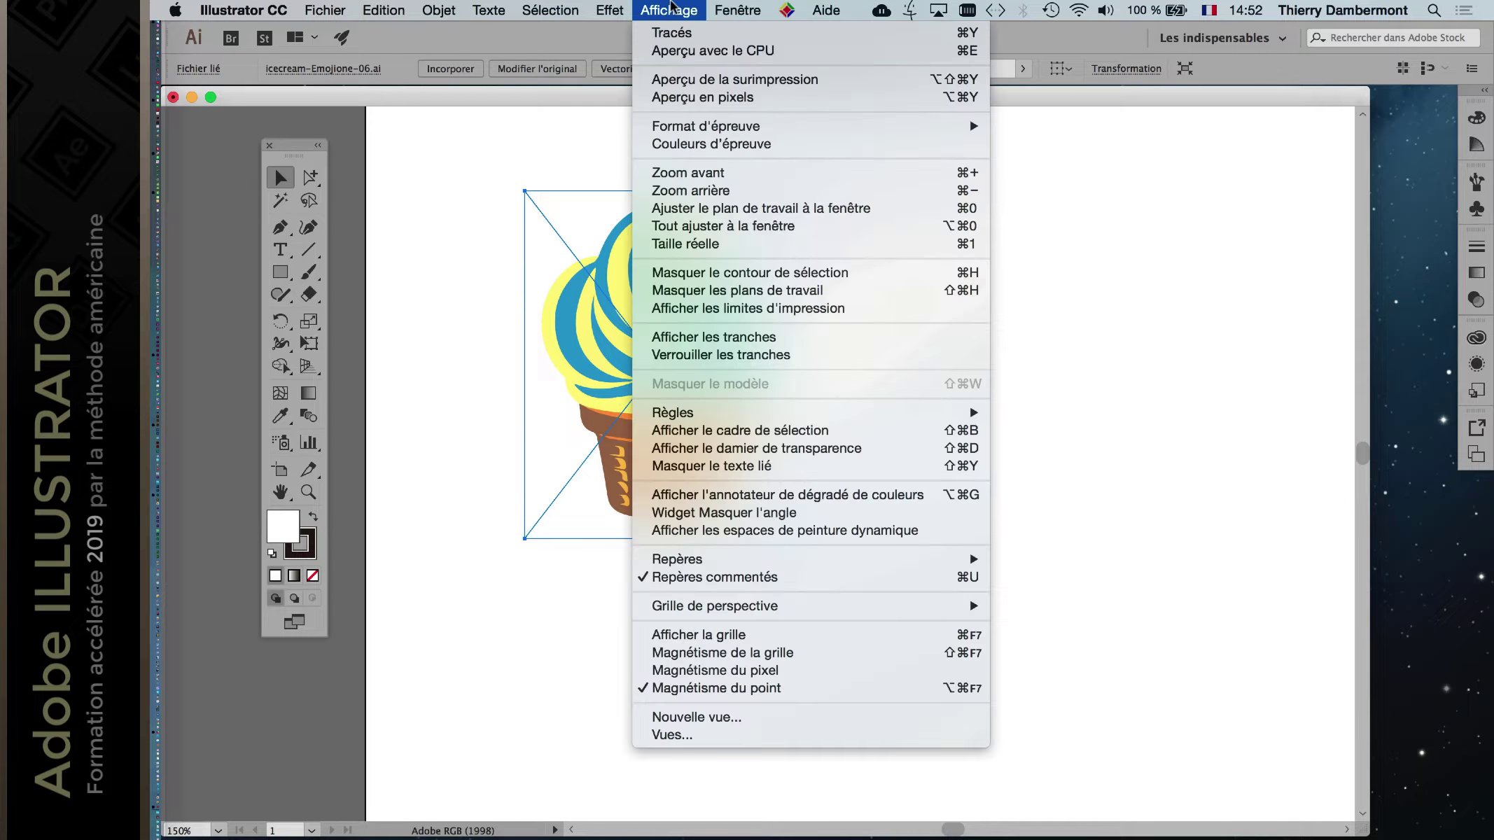
pyautogui.click(797, 455)
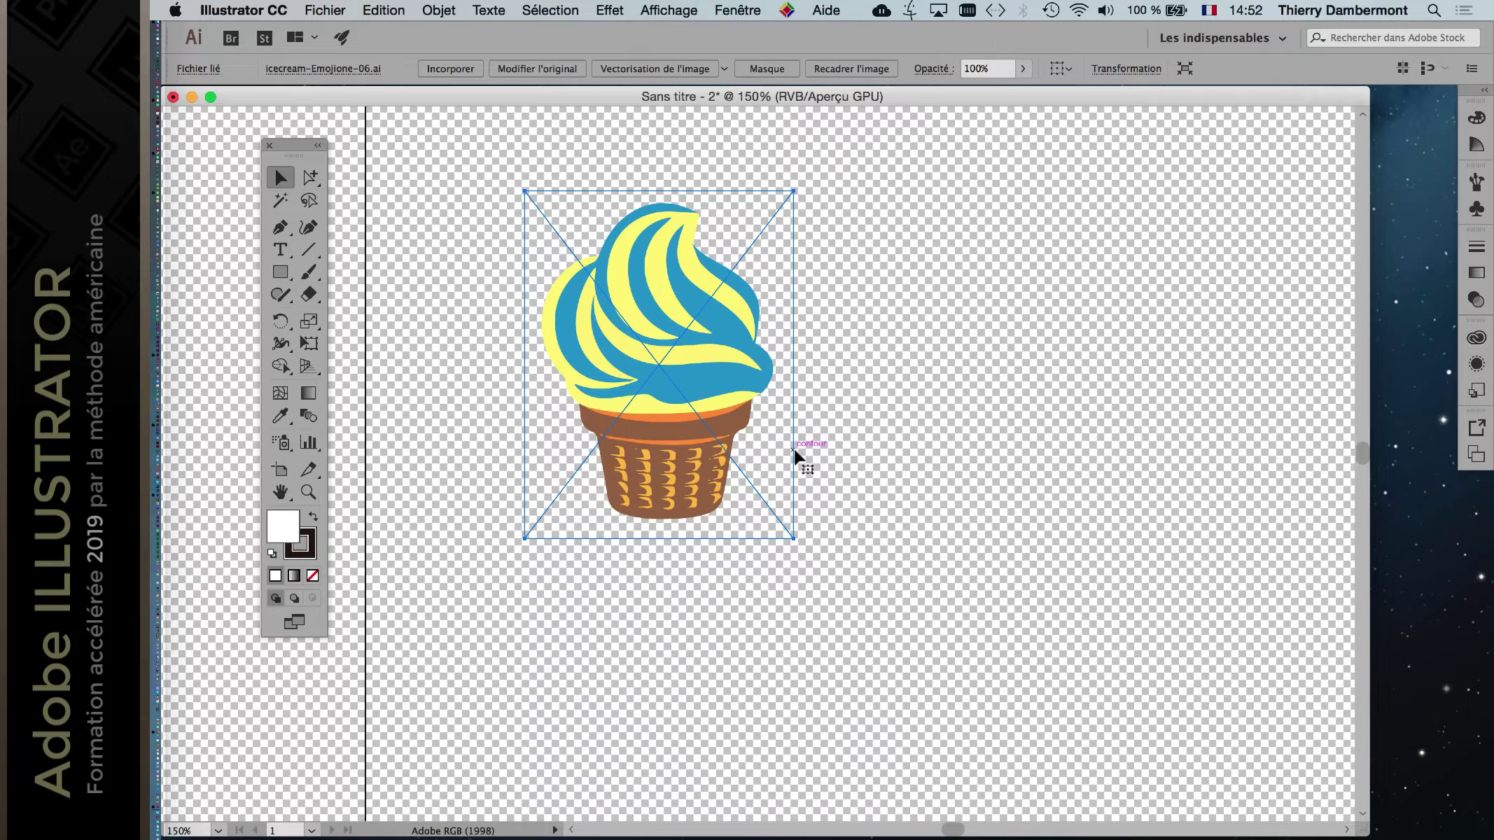
pyautogui.click(665, 8)
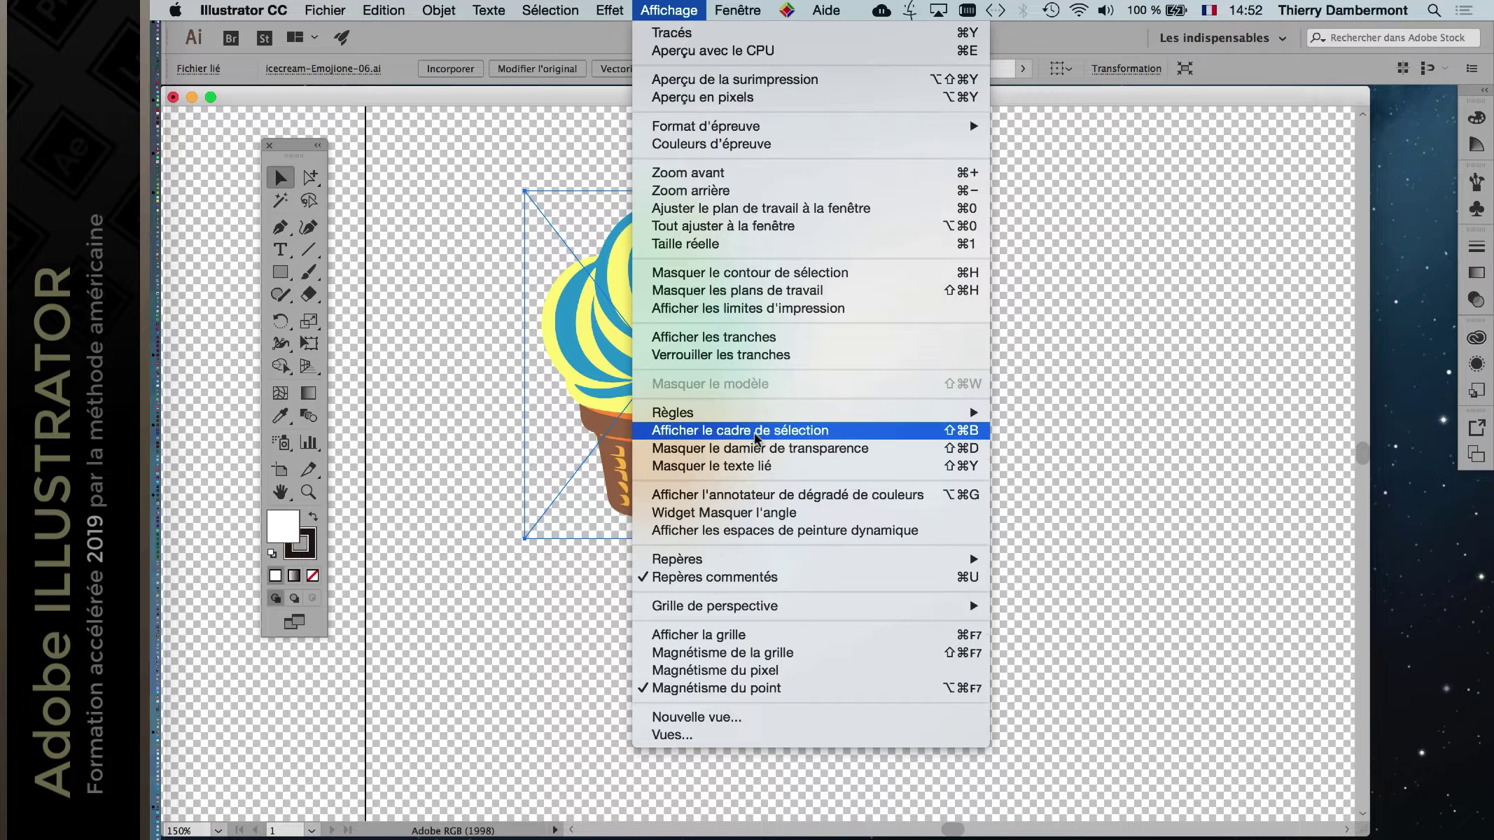
pyautogui.click(910, 448)
pyautogui.scroll(-1, 983, 474)
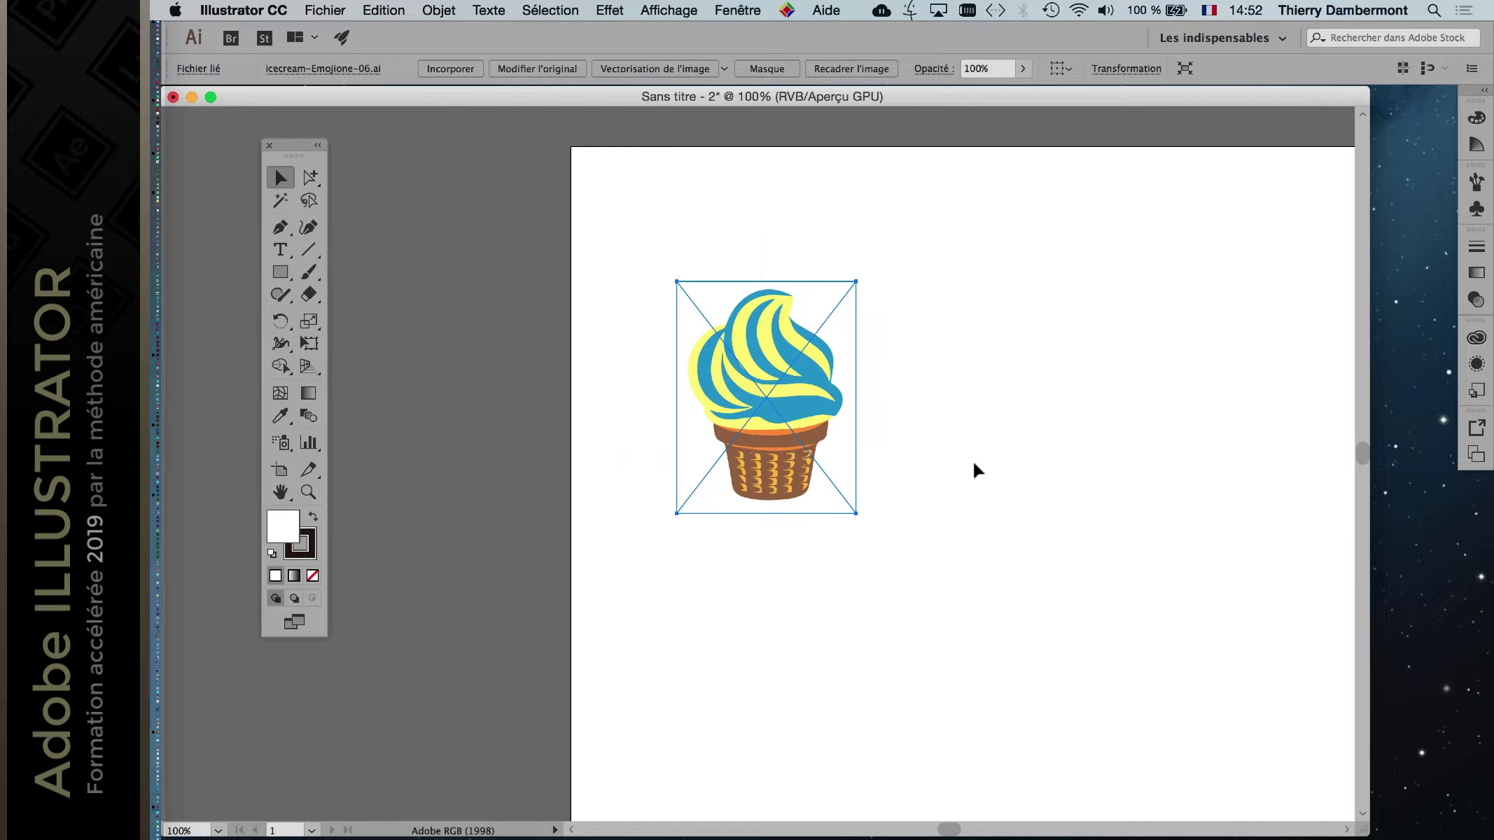
pyautogui.scroll(-1, 976, 469)
pyautogui.moveTo(973, 467); pyautogui.dragTo(740, 331)
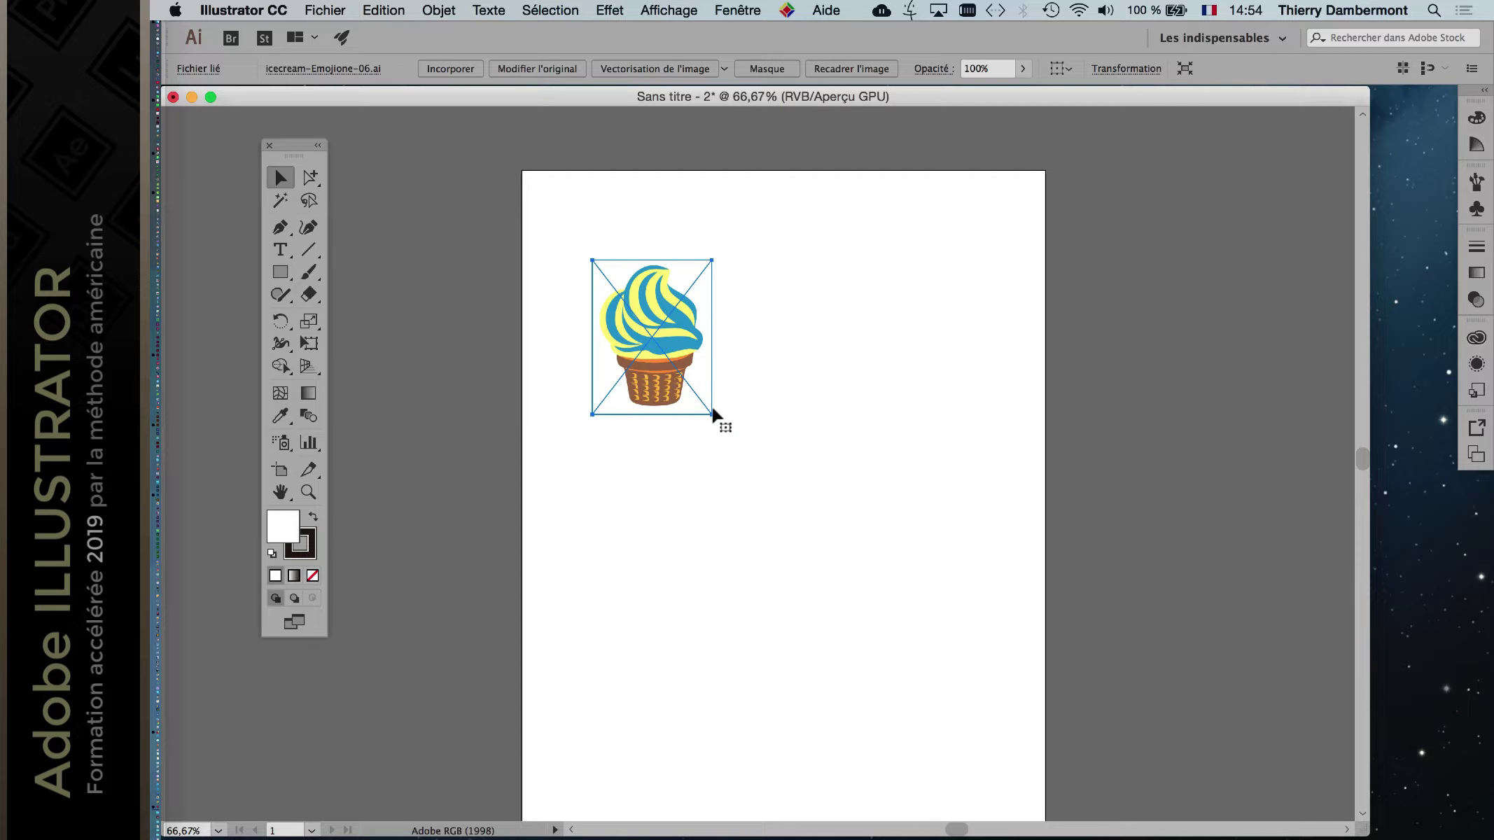
# Alt-drag copies of the ice cream to the right and below-left.
pyautogui.moveTo(294, 147); pyautogui.dragTo(428, 150)
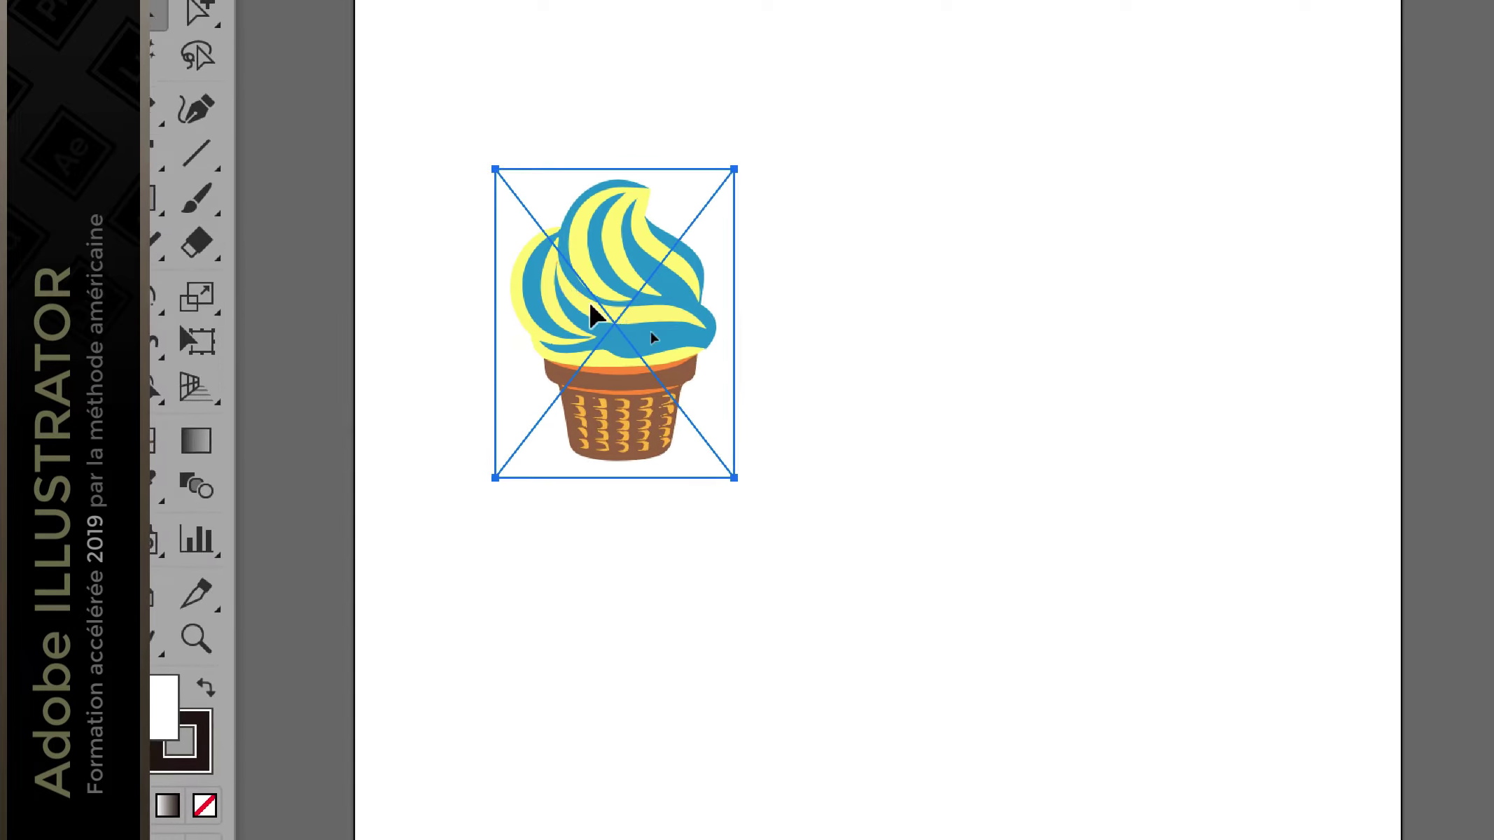
pyautogui.moveTo(588, 301); pyautogui.dragTo(668, 328)
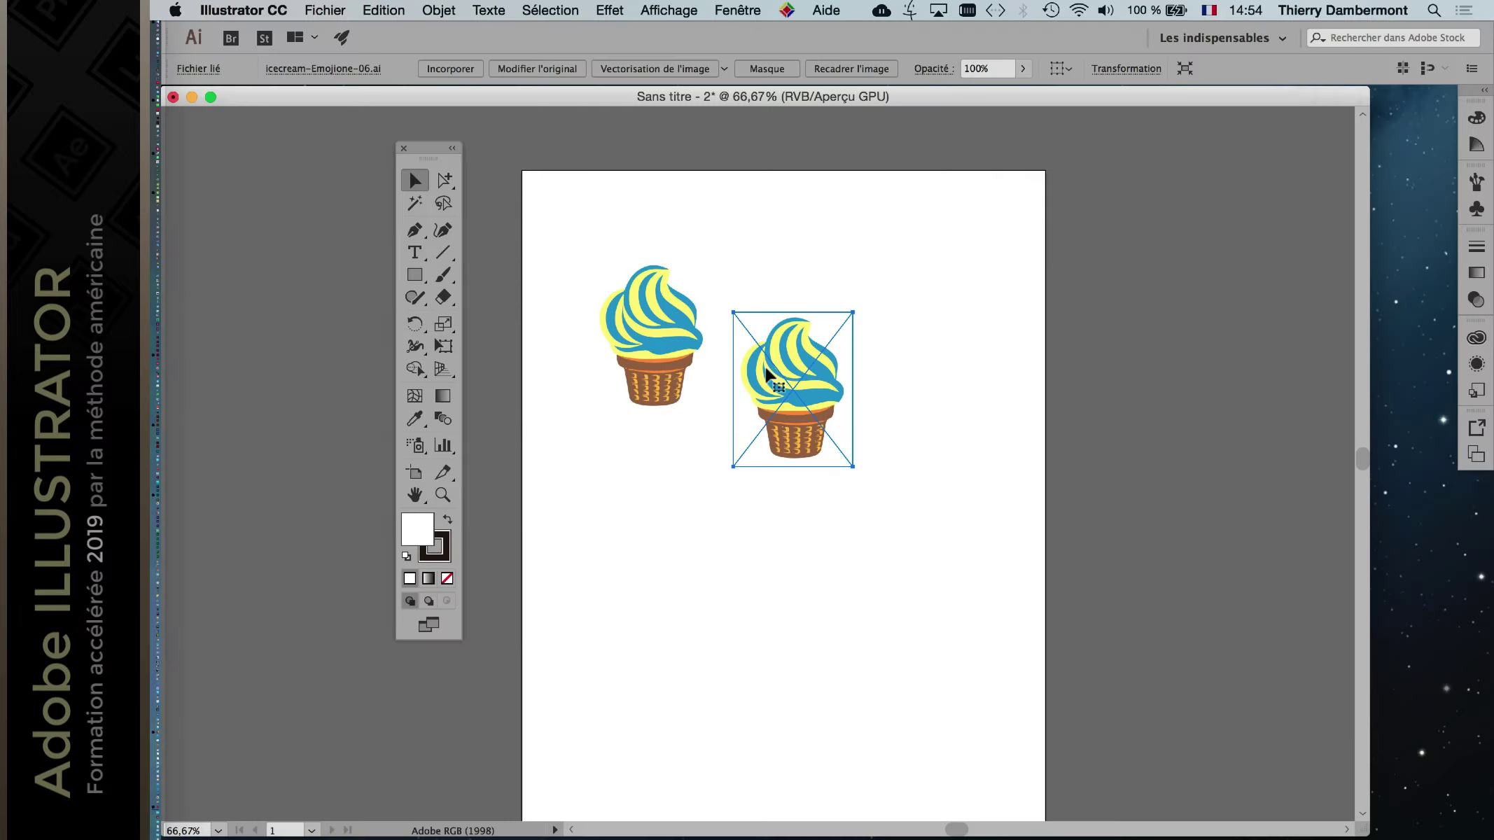
pyautogui.moveTo(768, 375)
pyautogui.mouseDown()
pyautogui.moveTo(651, 493)
pyautogui.moveTo(728, 445)
pyautogui.moveTo(682, 451)
pyautogui.moveTo(768, 438)
pyautogui.moveTo(788, 412)
pyautogui.mouseUp()
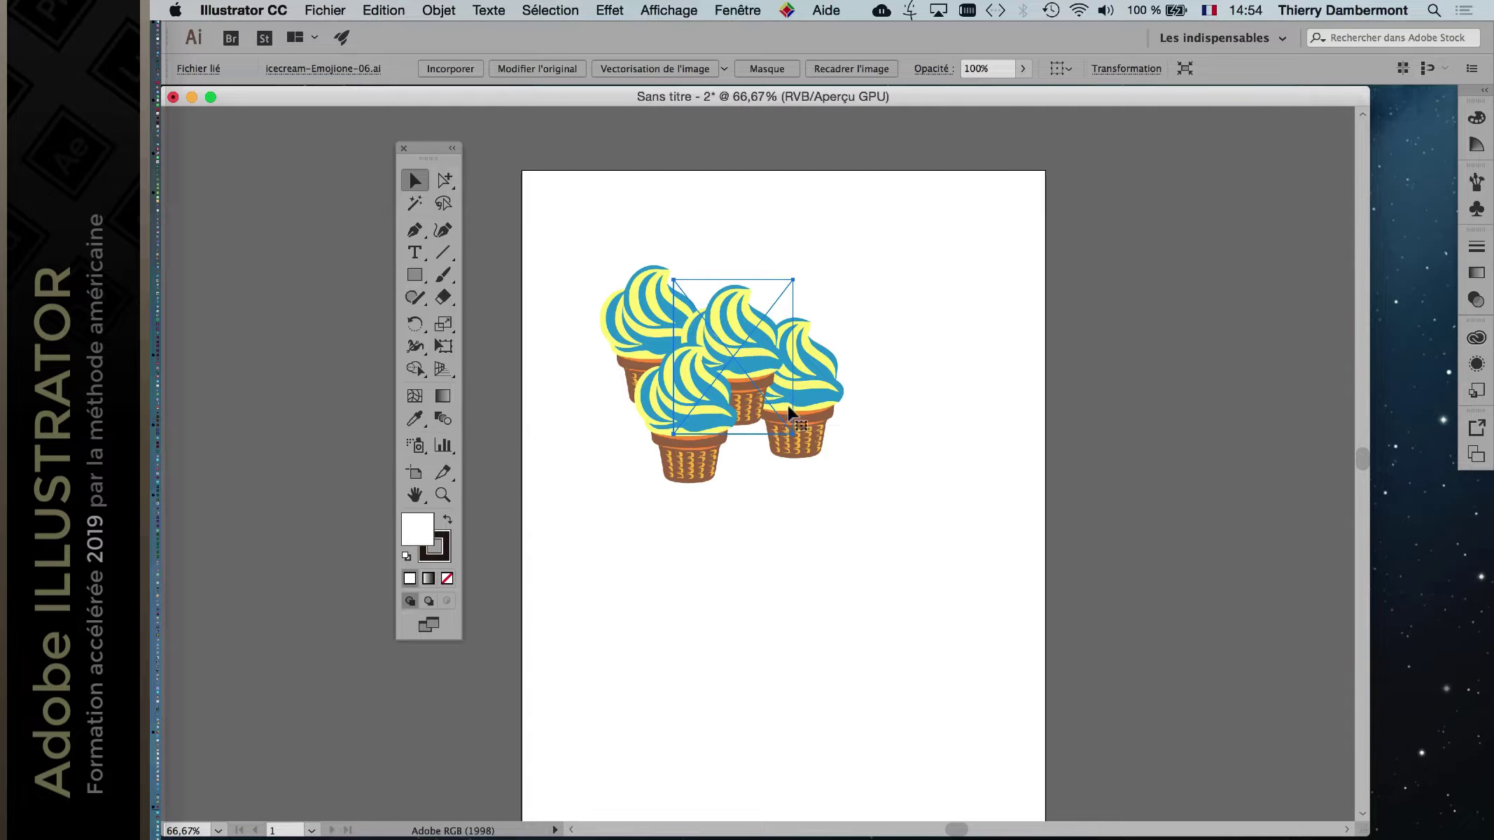
# Bring the rightmost ice cream to the front with Disposition > Premier plan.
pyautogui.click(815, 413)
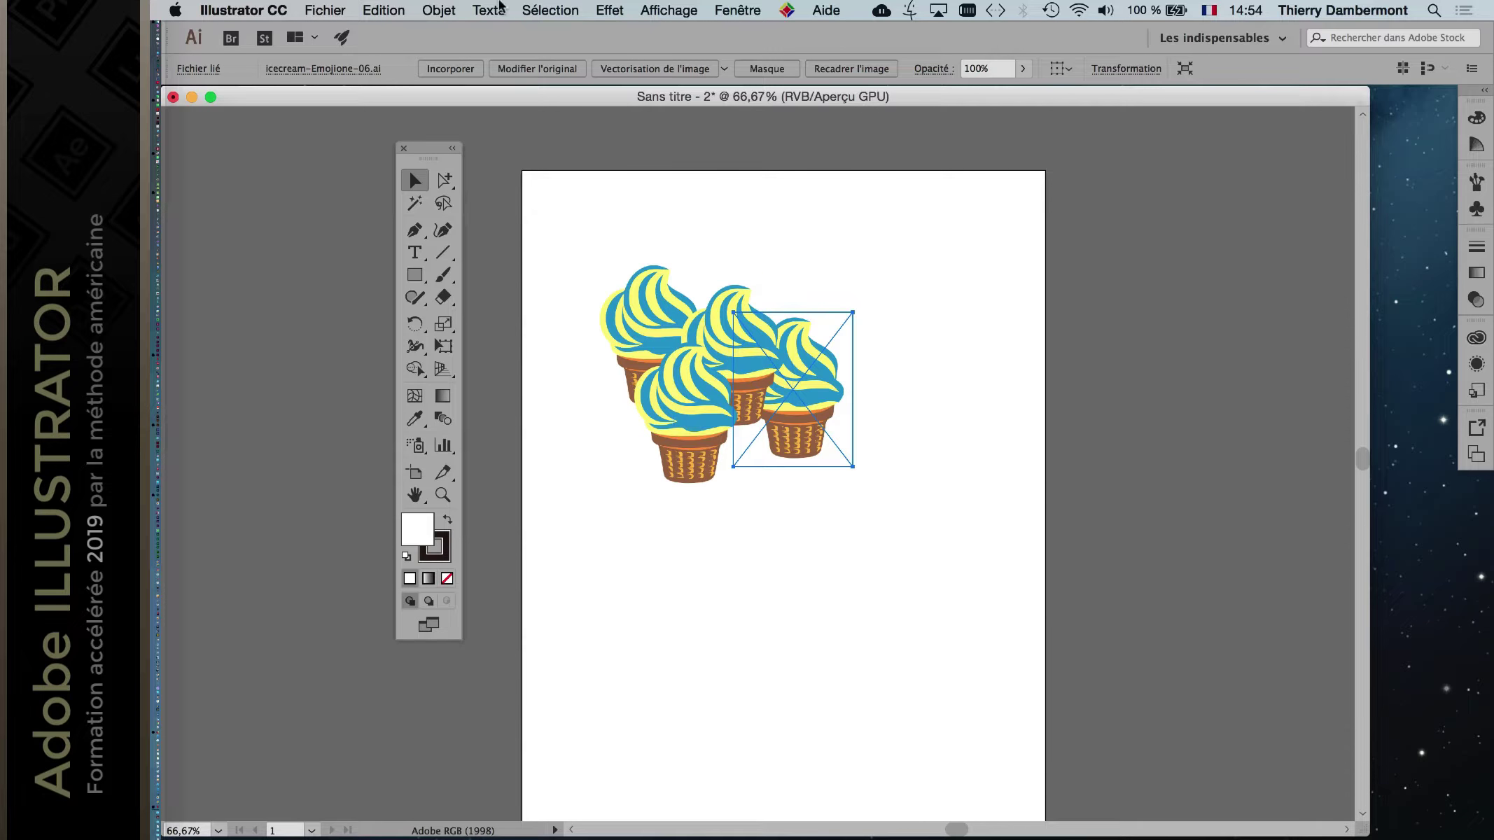
pyautogui.click(438, 10)
pyautogui.click(763, 49)
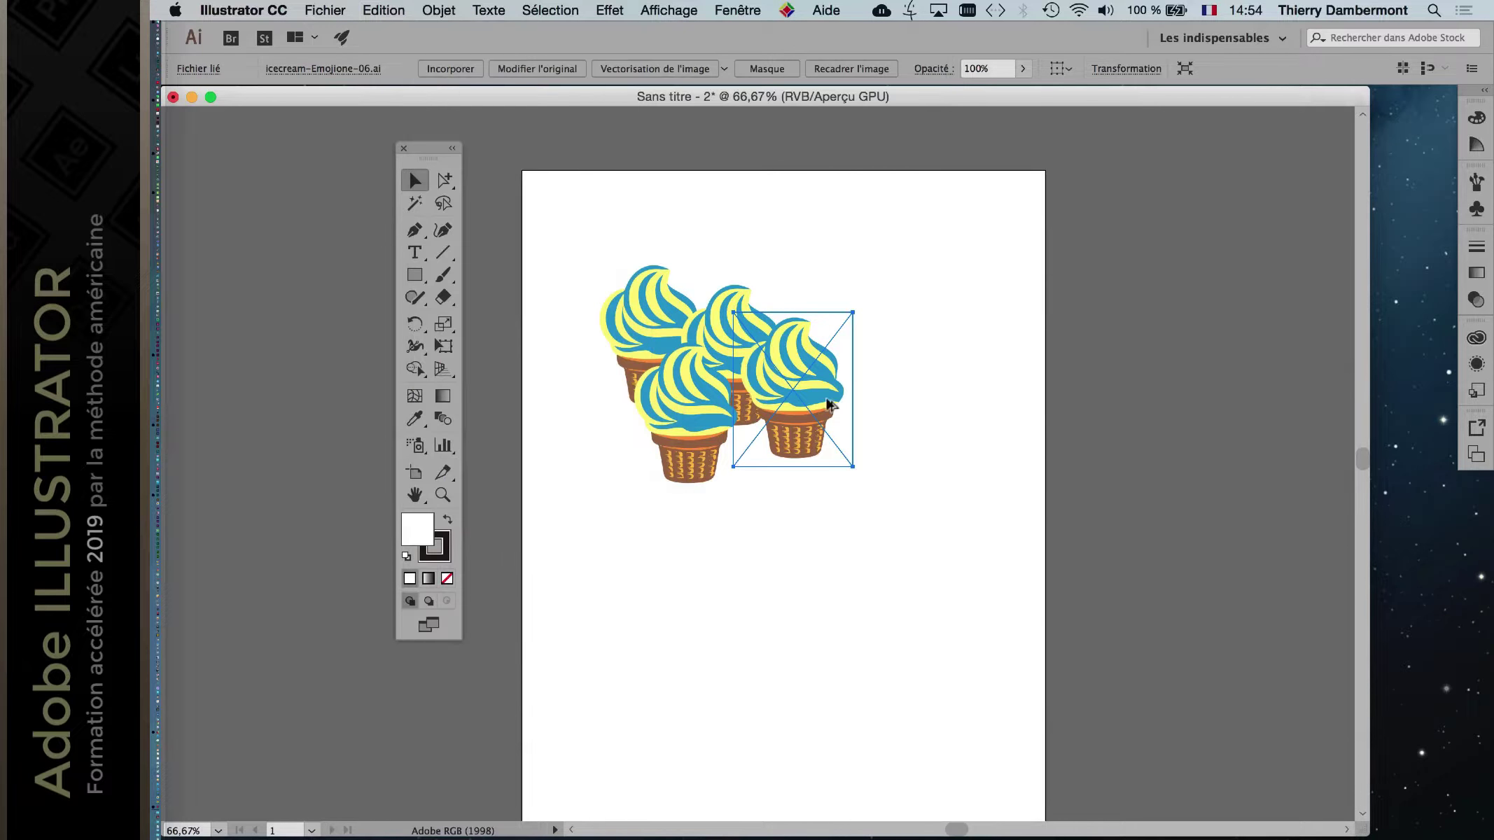
pyautogui.scroll(1, 828, 405)
pyautogui.scroll(1, 823, 399)
pyautogui.hscroll(-5, 700, 382)
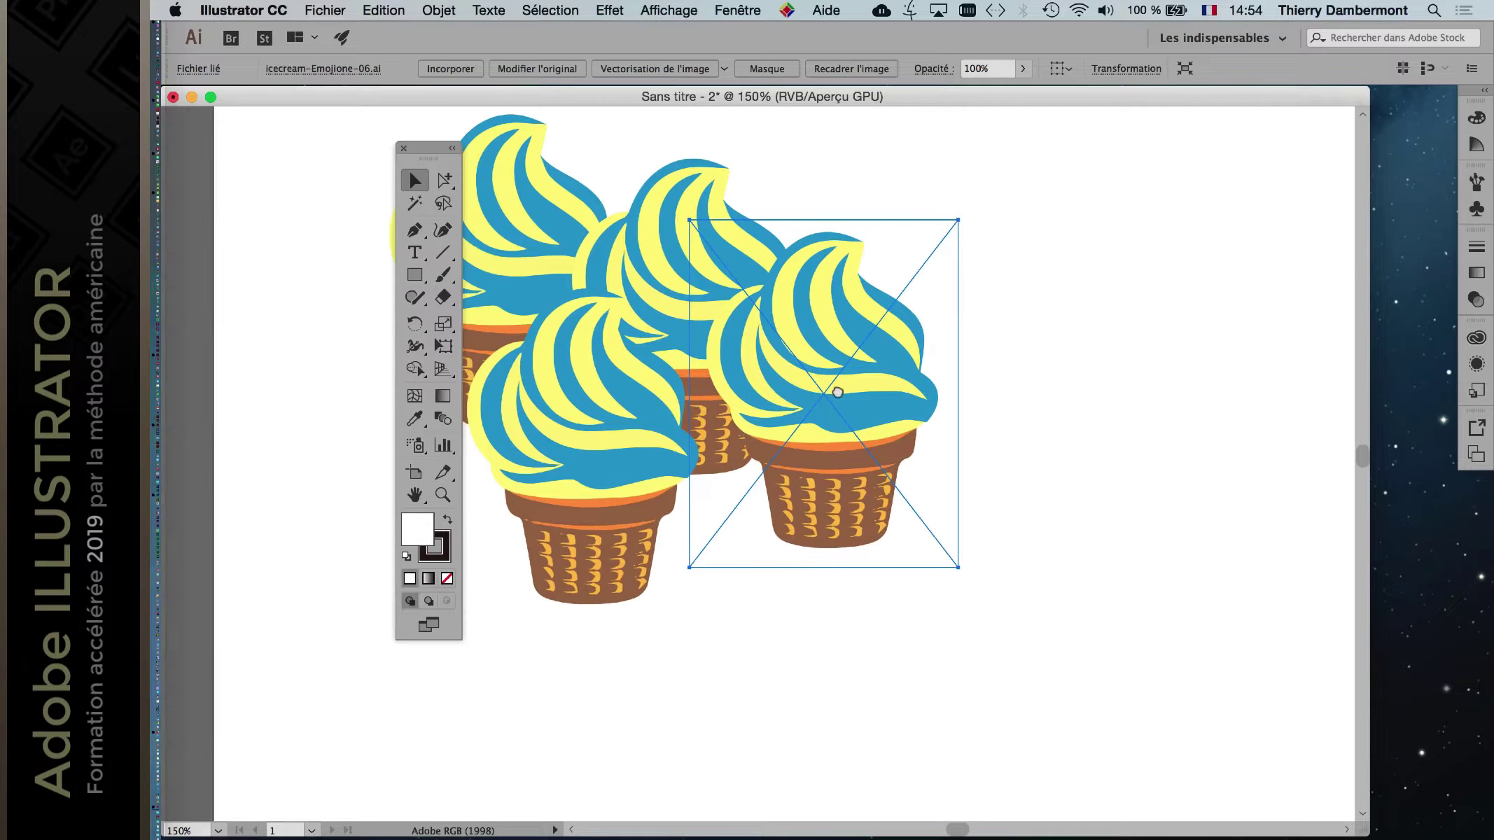
pyautogui.moveTo(546, 532); pyautogui.dragTo(773, 611)
pyautogui.click(909, 639)
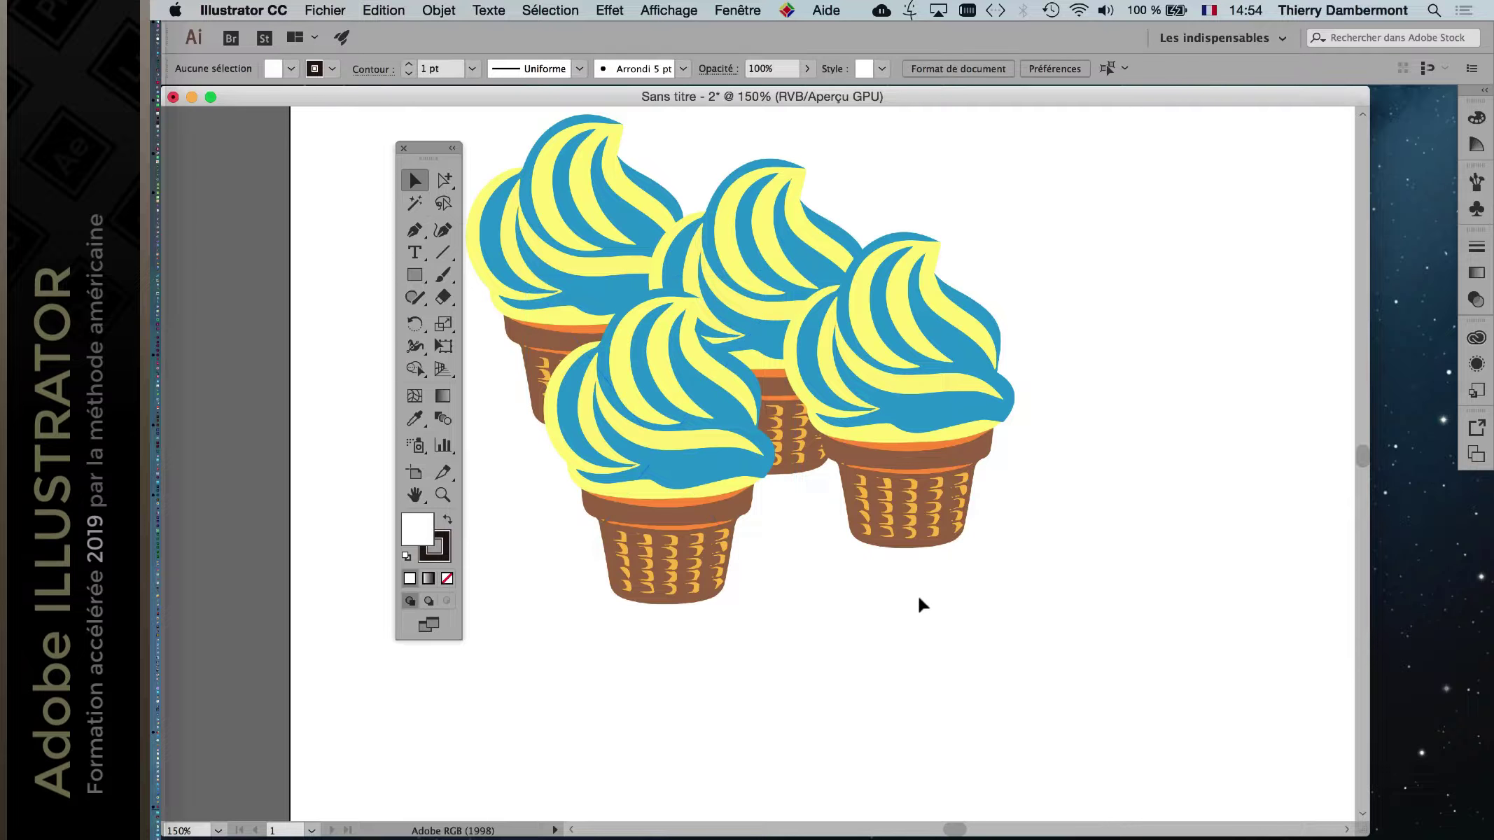
# Draw a wide rectangle across the ice-cream bases.
pyautogui.scroll(-1, 938, 495)
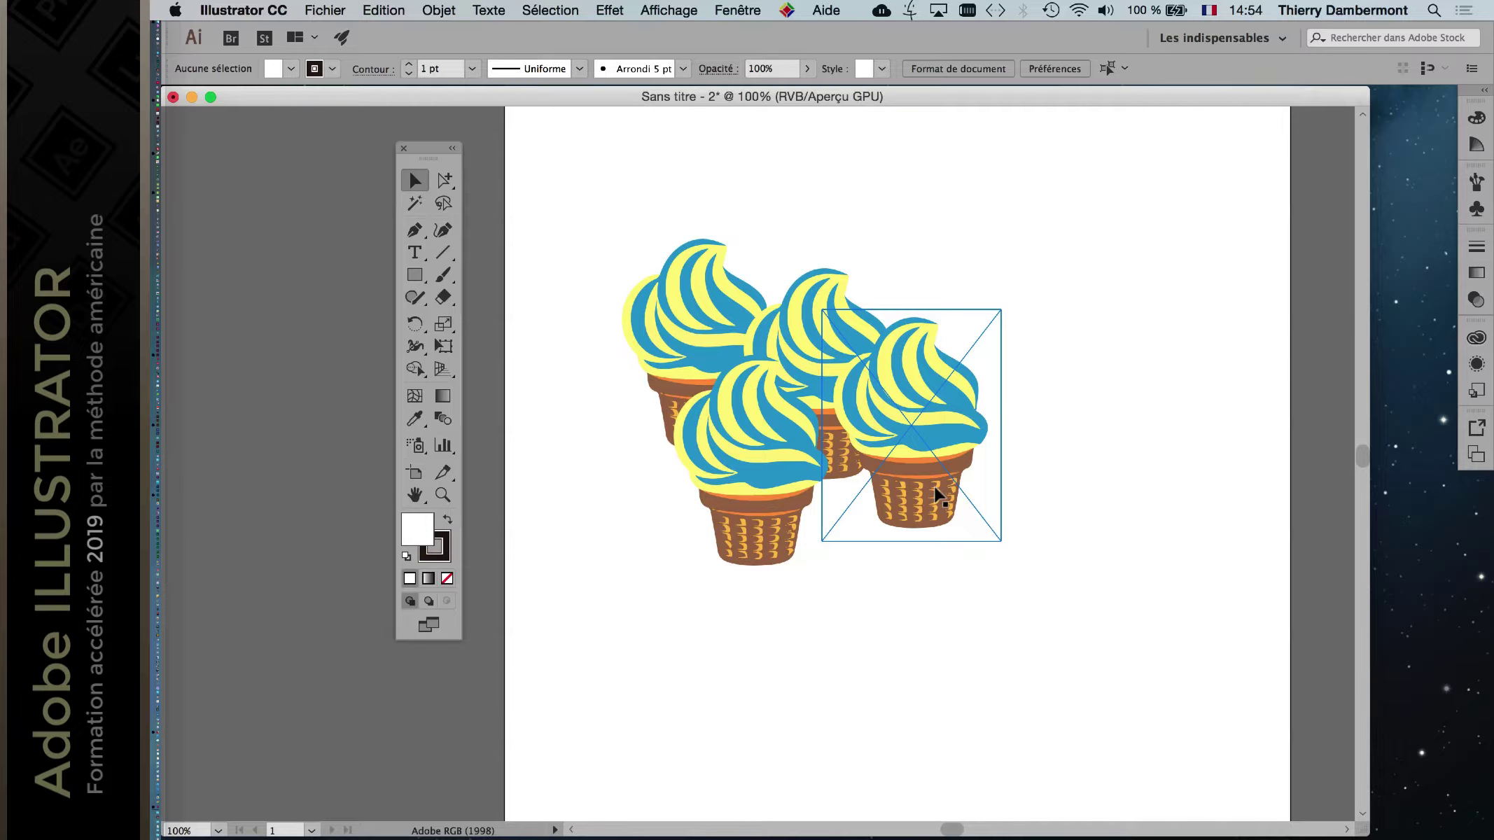
pyautogui.scroll(-1, 937, 495)
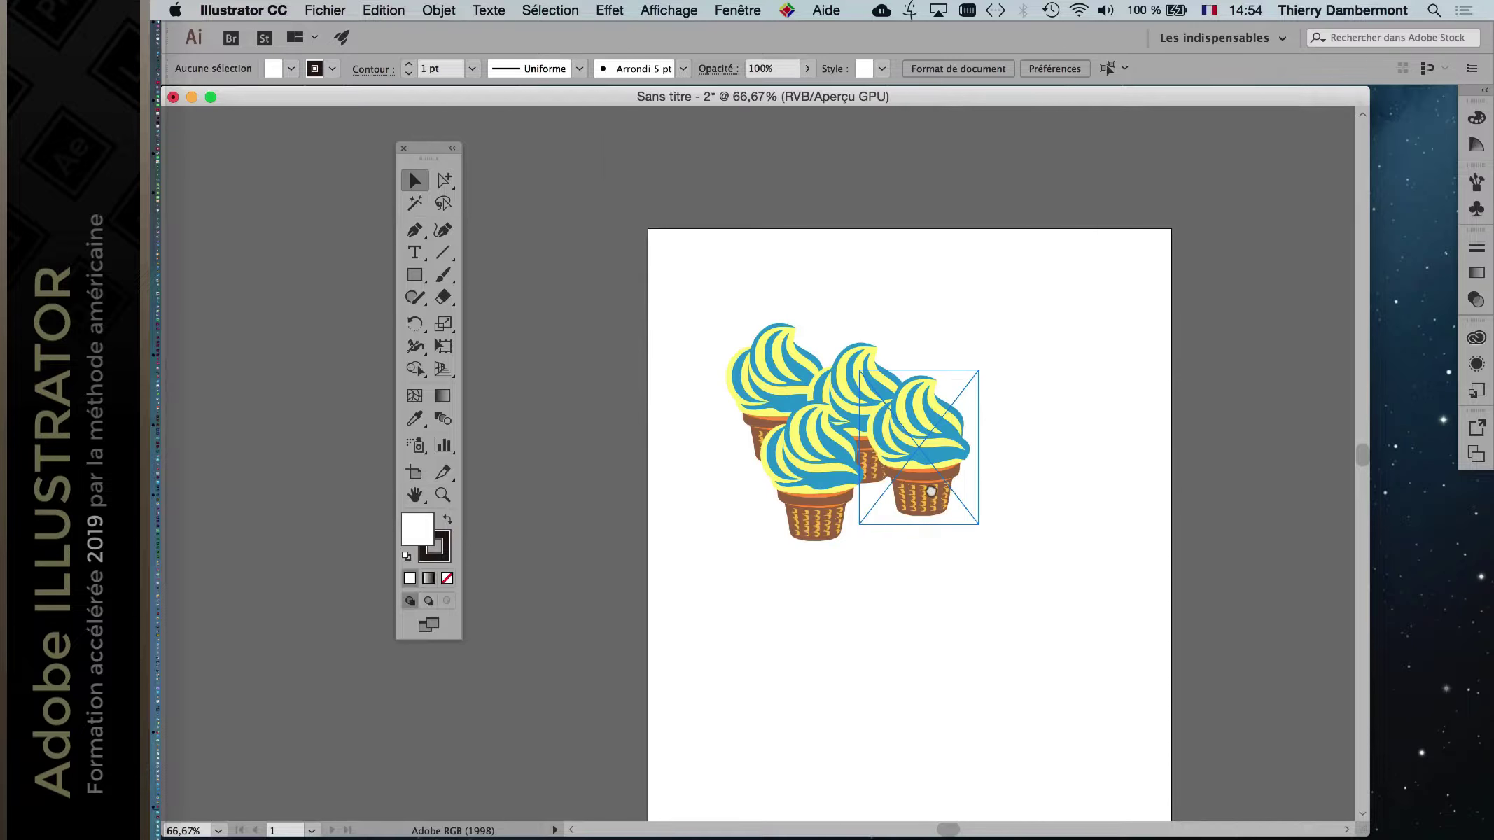
pyautogui.hscroll(5, 669, 470)
pyautogui.scroll(-3, 670, 470)
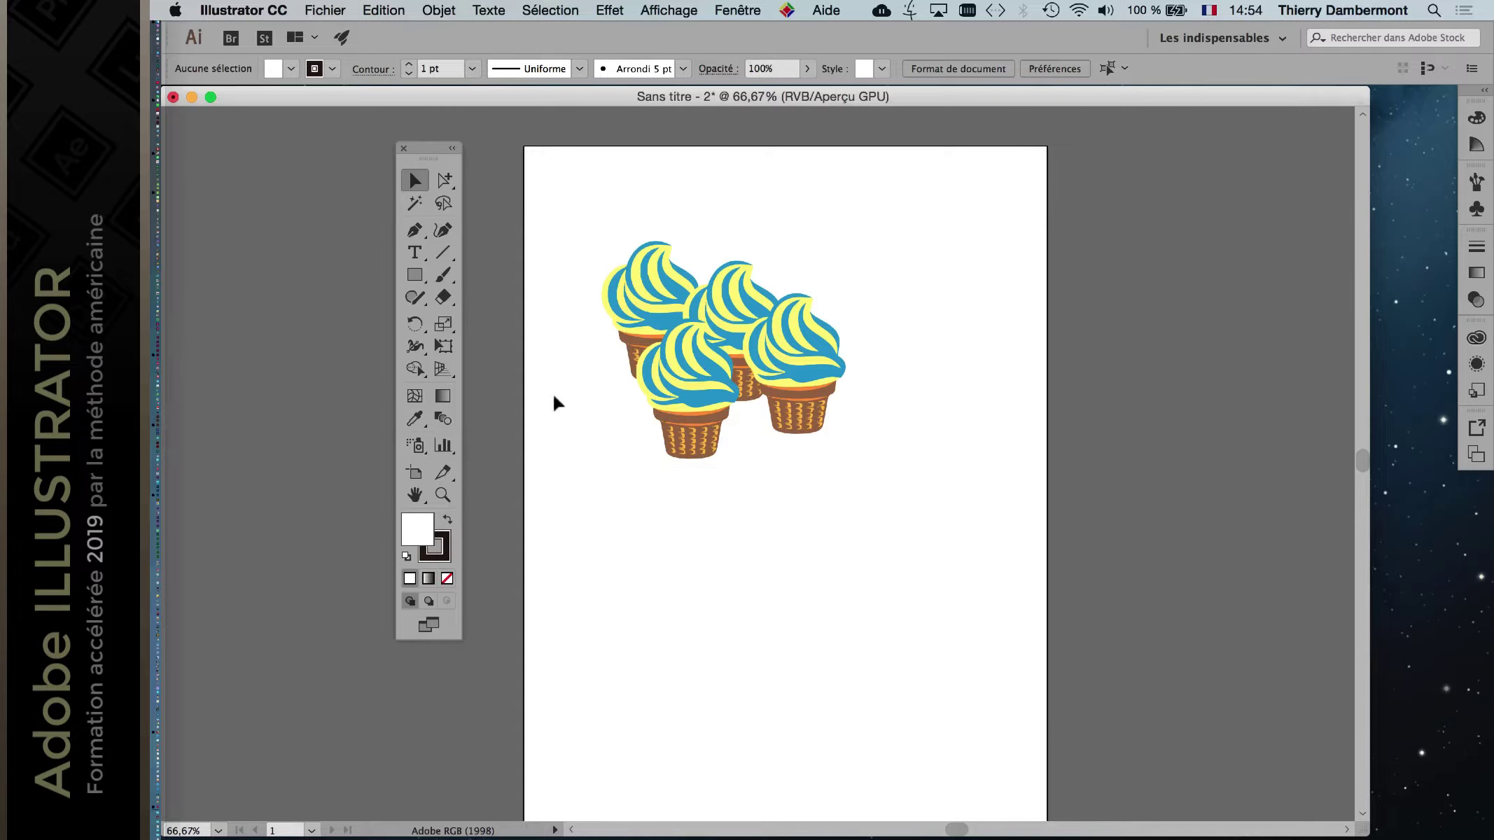
pyautogui.click(415, 274)
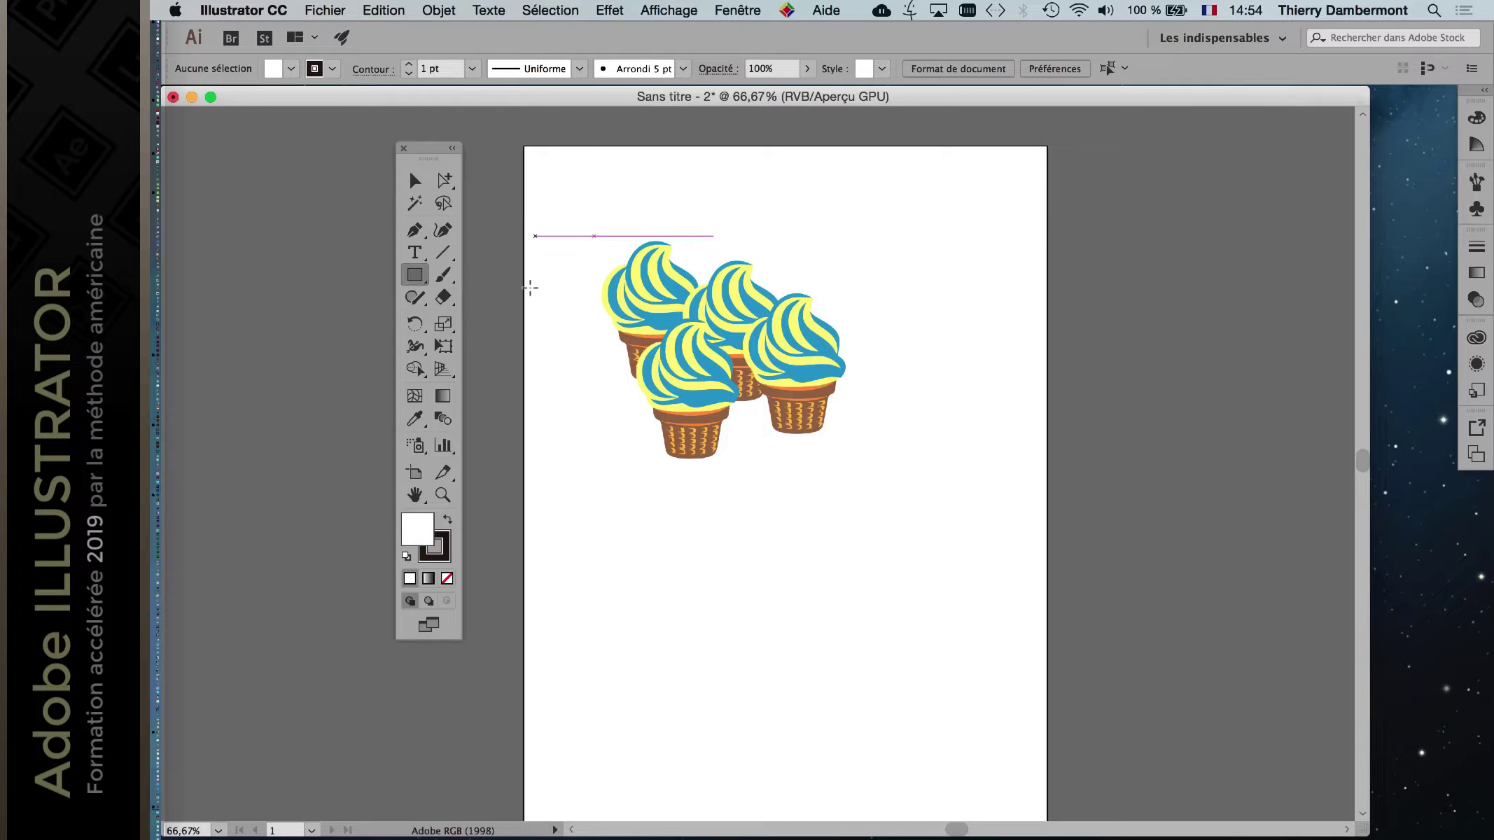
pyautogui.moveTo(542, 364); pyautogui.dragTo(1013, 479)
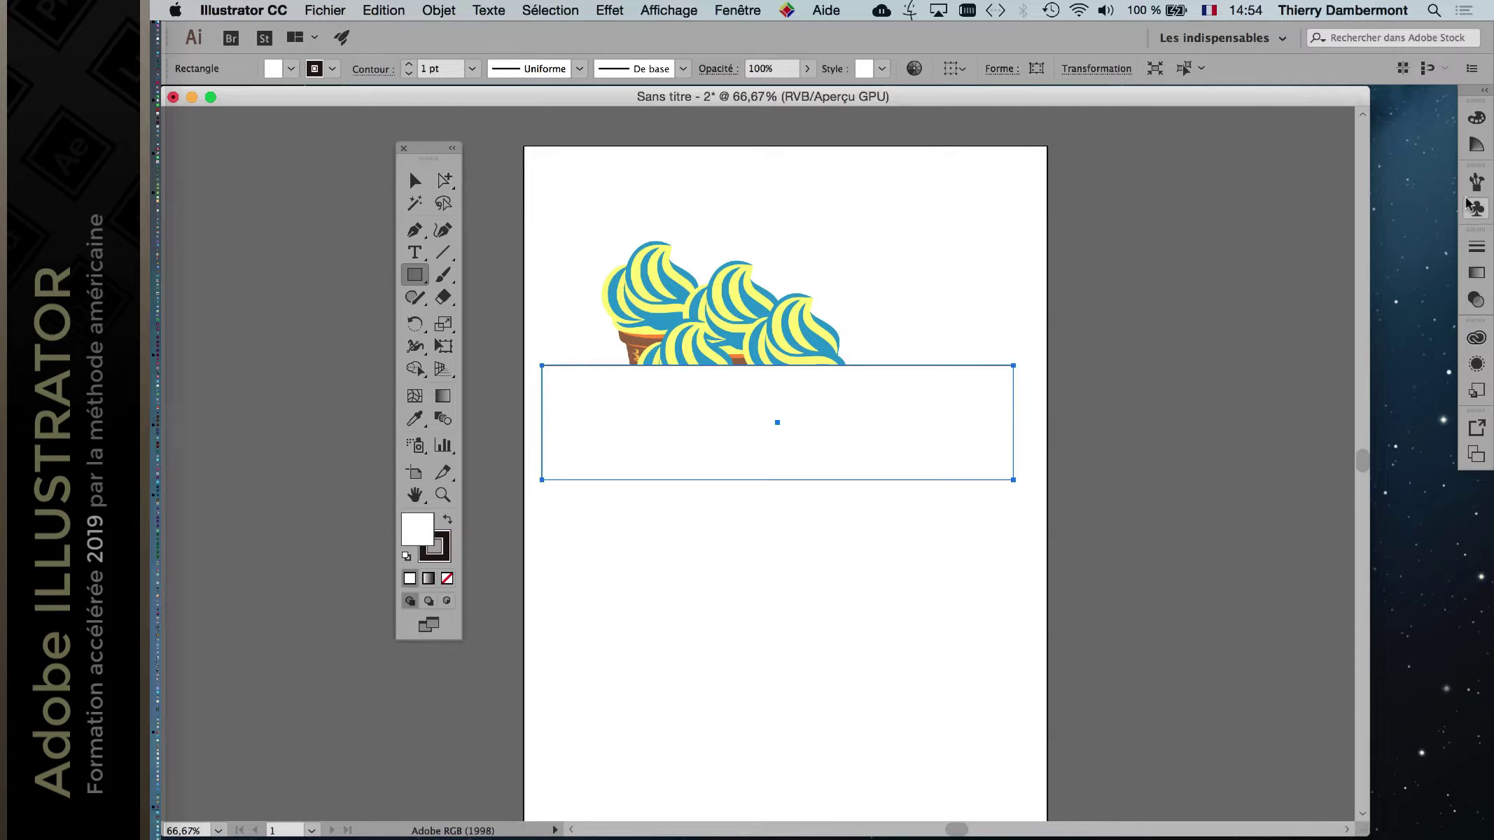
pyautogui.click(728, 10)
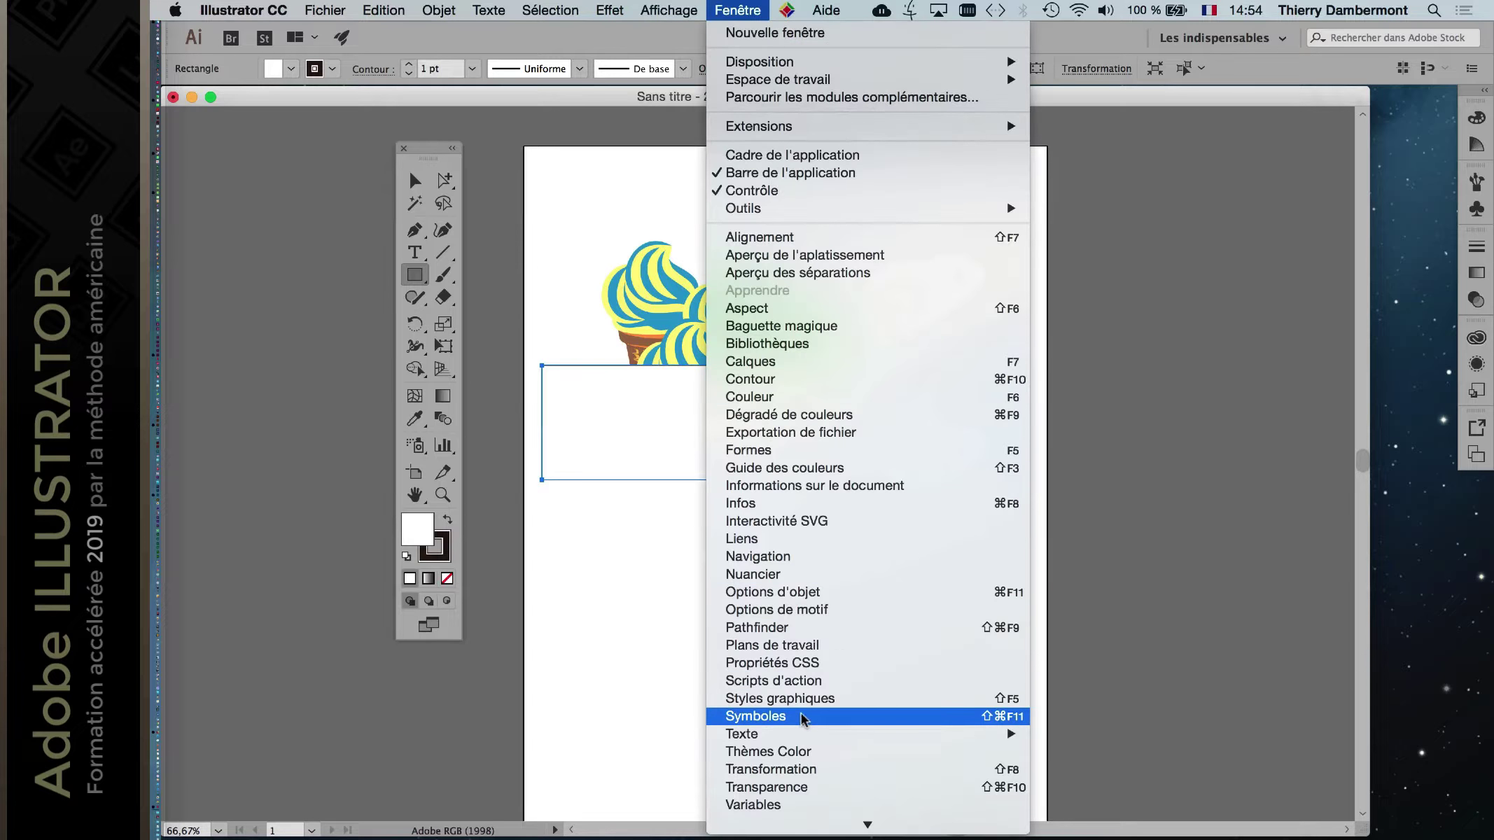
# Fill the rectangle with the crimson swatch from the Nuancier.
pyautogui.click(875, 574)
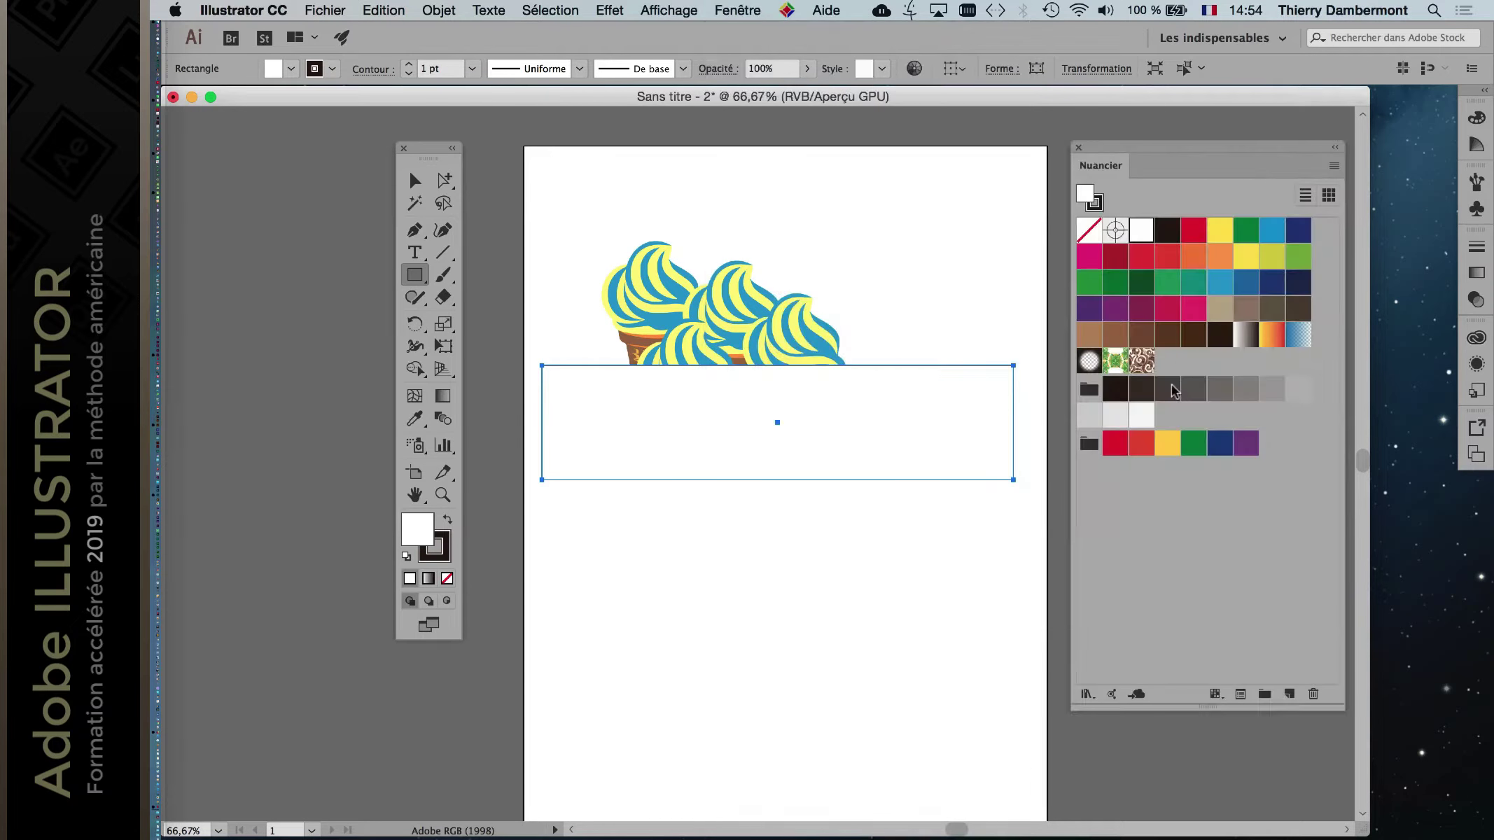
pyautogui.click(1165, 313)
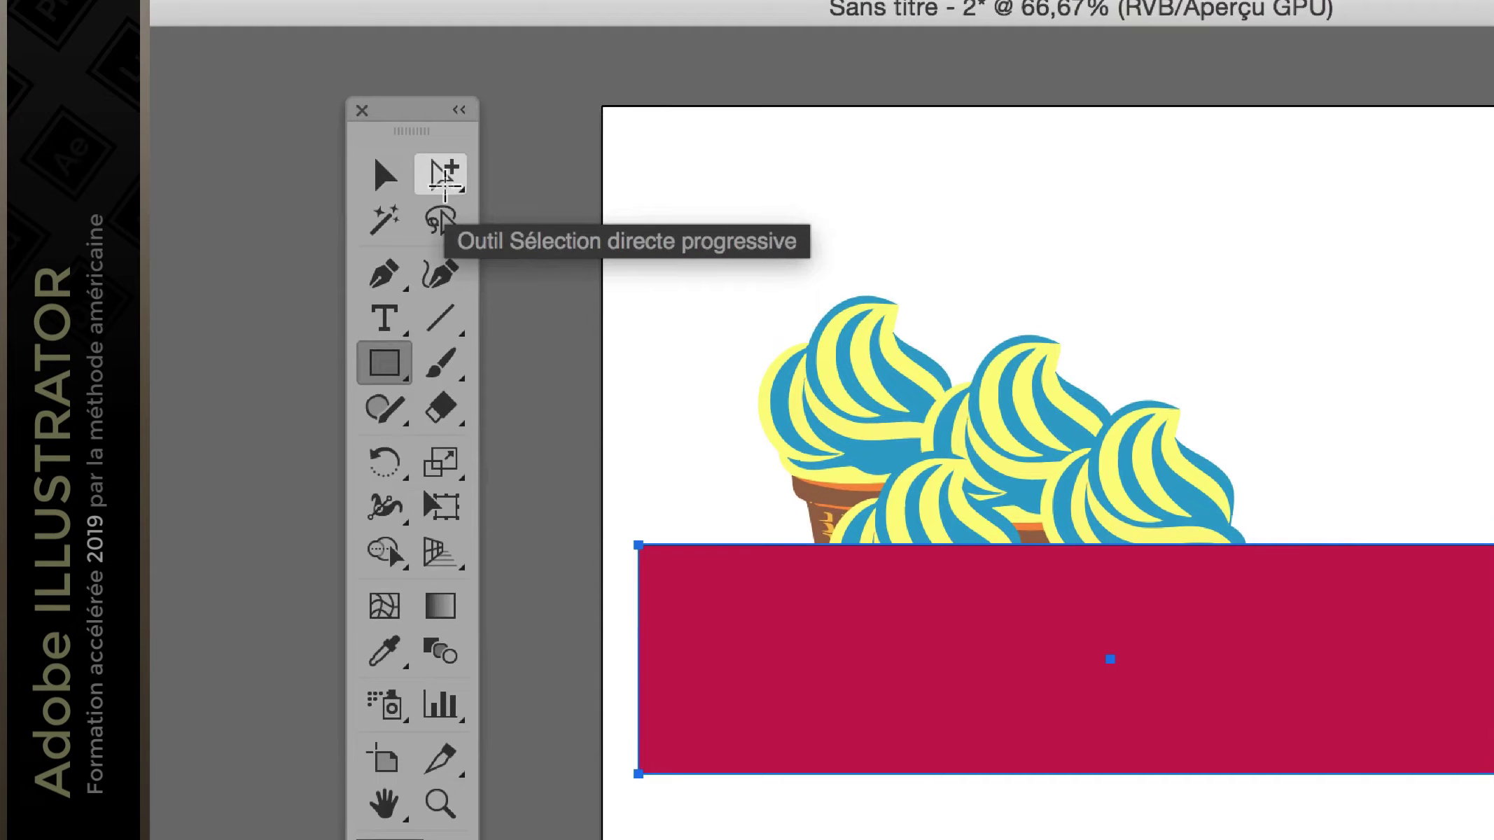
pyautogui.click(444, 183)
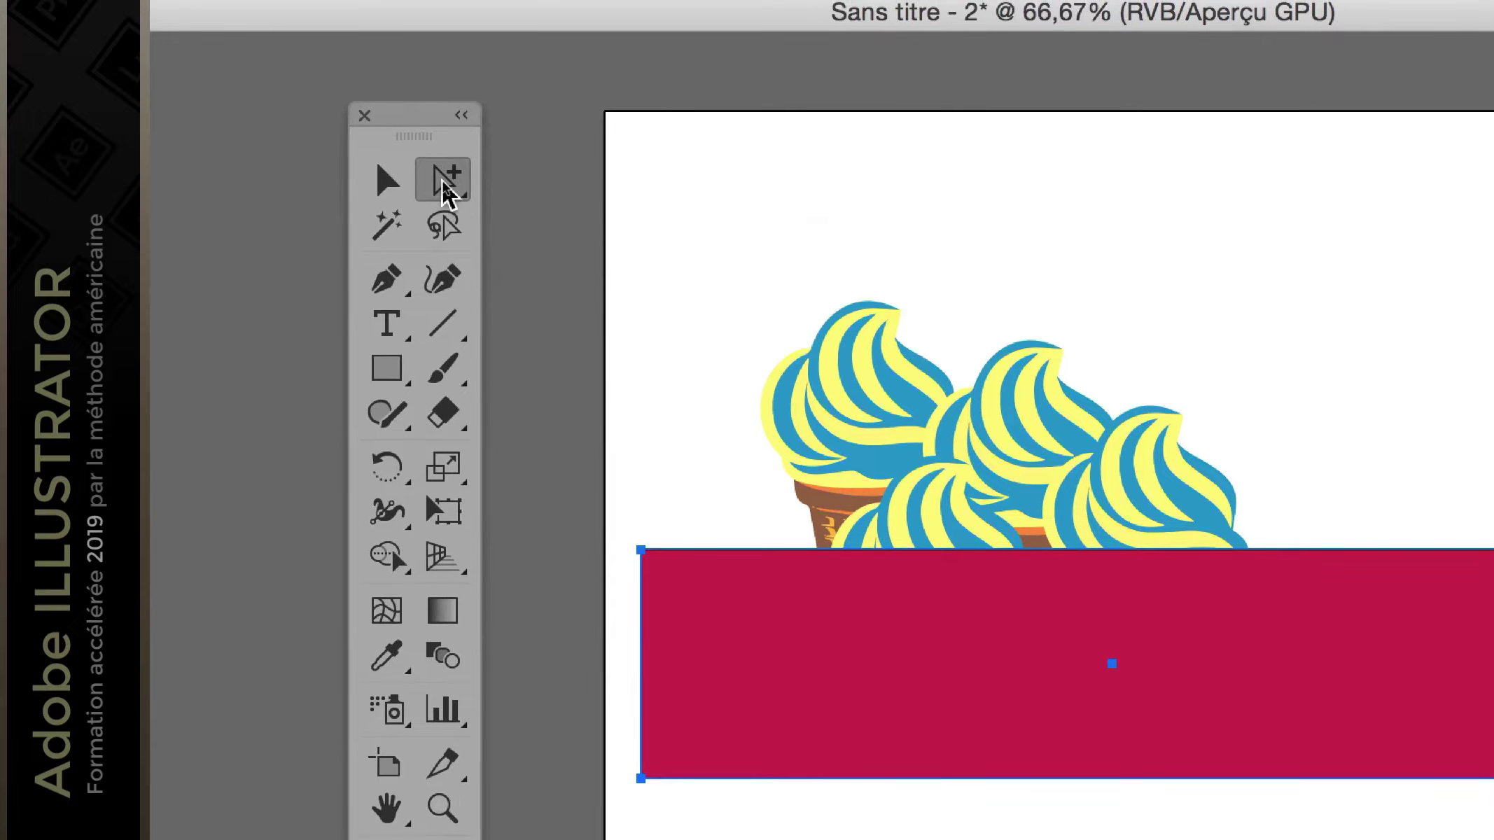
pyautogui.click(490, 182)
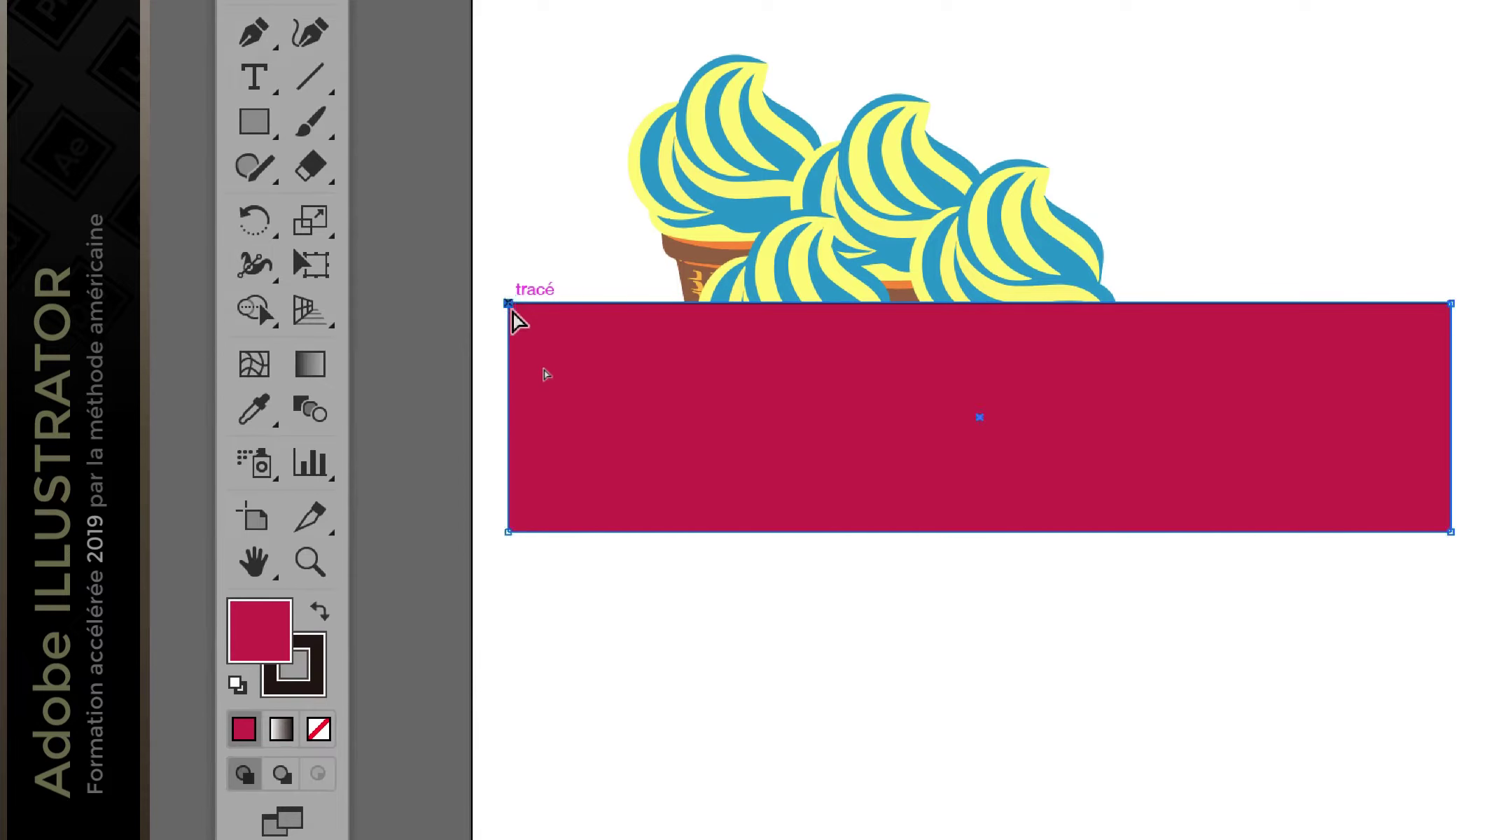
# Drag the rectangle's top corners inward to form a trapezoid tabletop.
pyautogui.moveTo(504, 254); pyautogui.dragTo(610, 317)
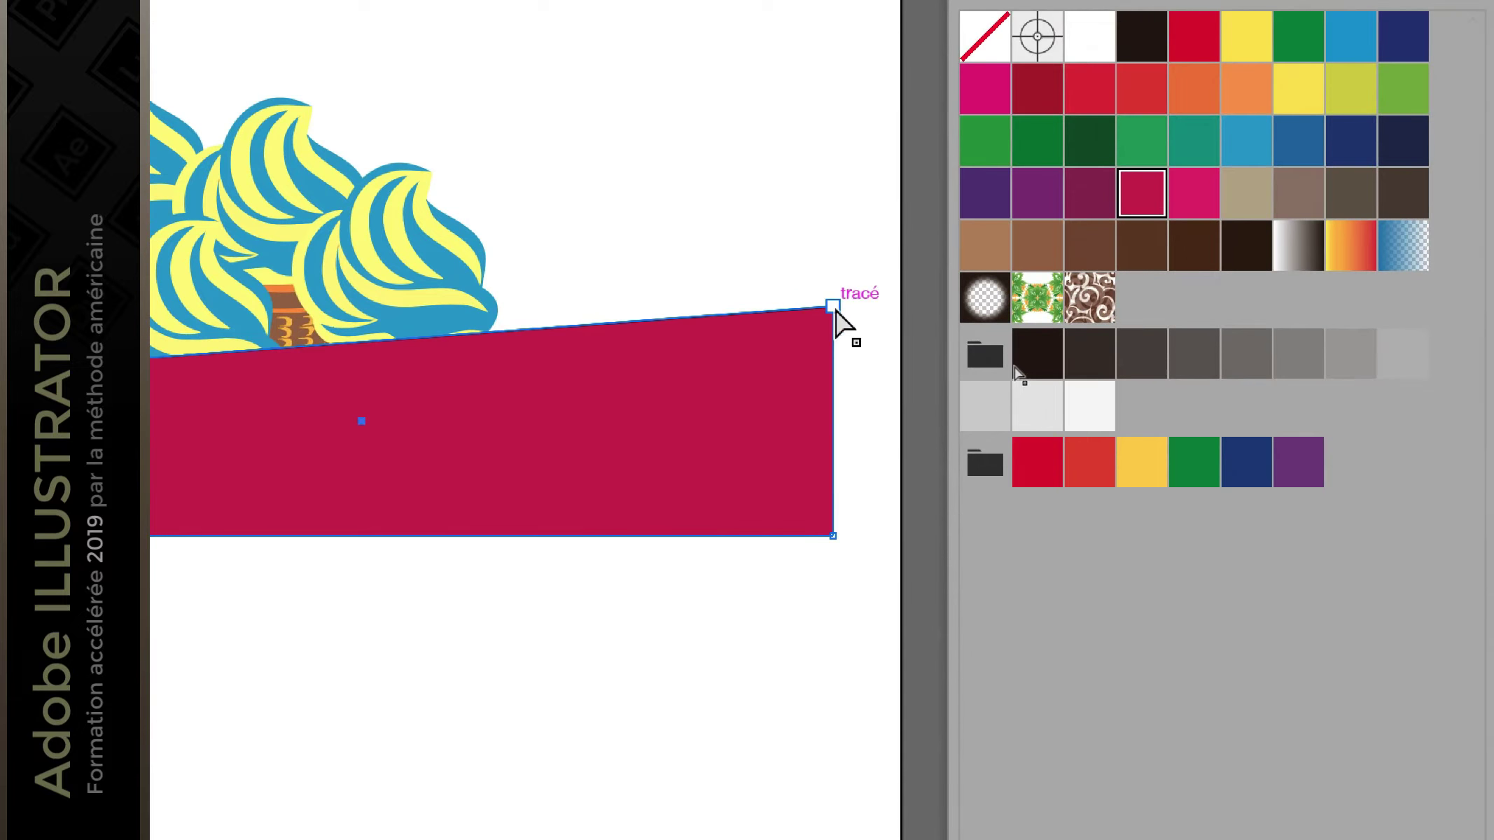
pyautogui.moveTo(828, 313); pyautogui.dragTo(783, 322)
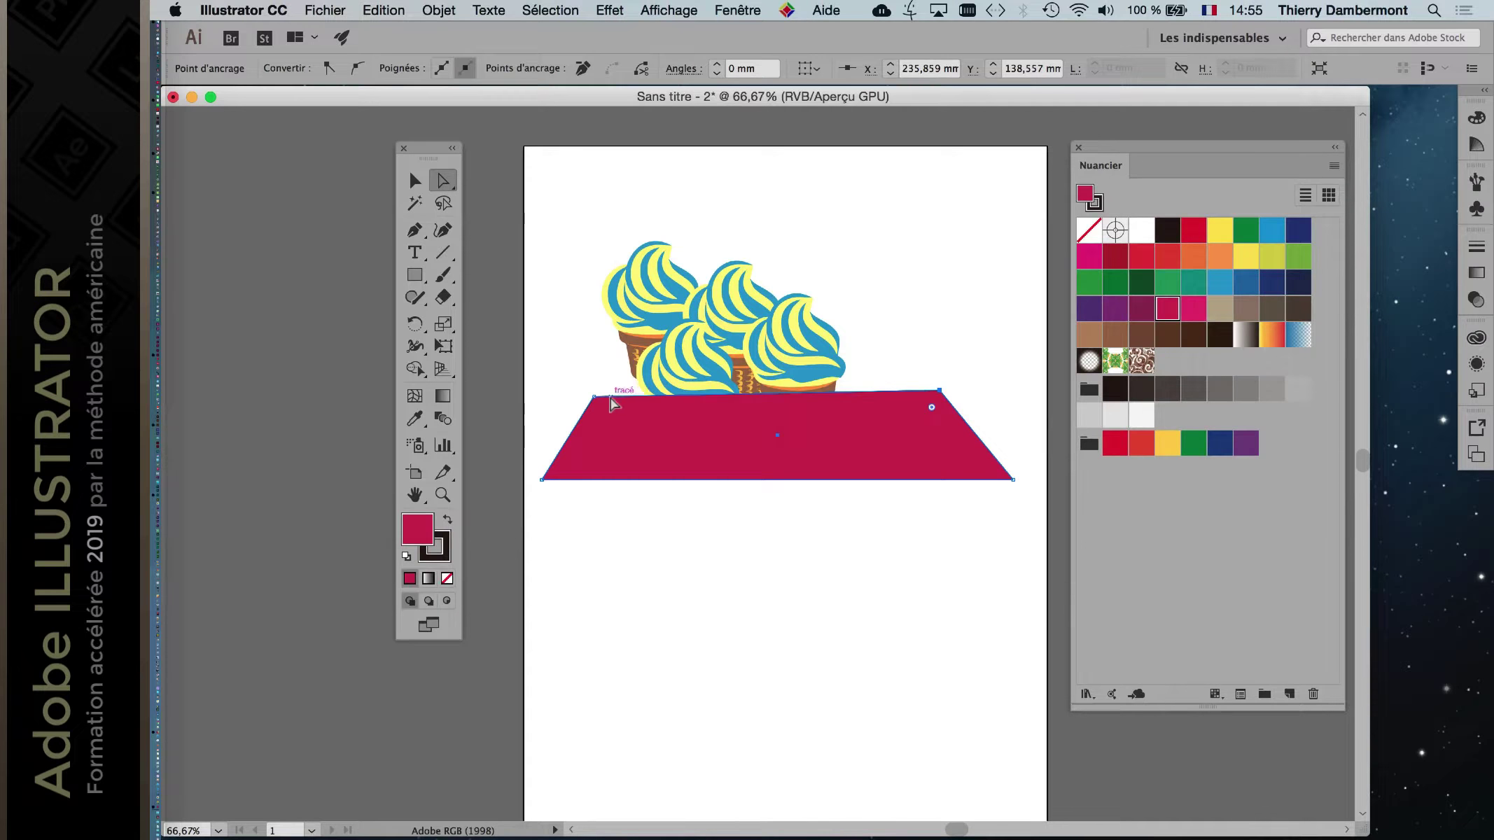
pyautogui.moveTo(594, 397); pyautogui.dragTo(586, 393)
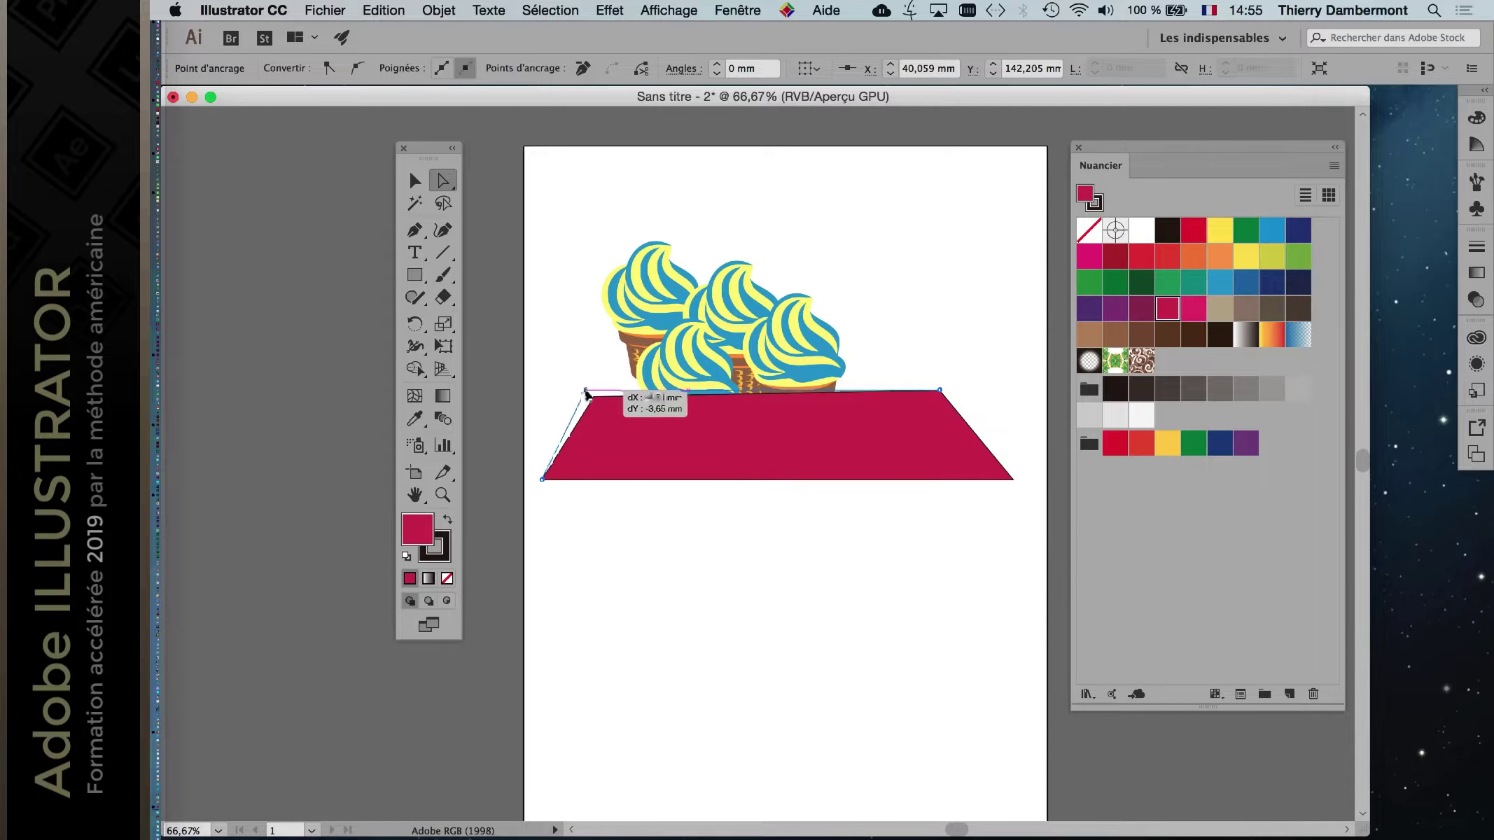
pyautogui.moveTo(587, 394); pyautogui.dragTo(585, 390)
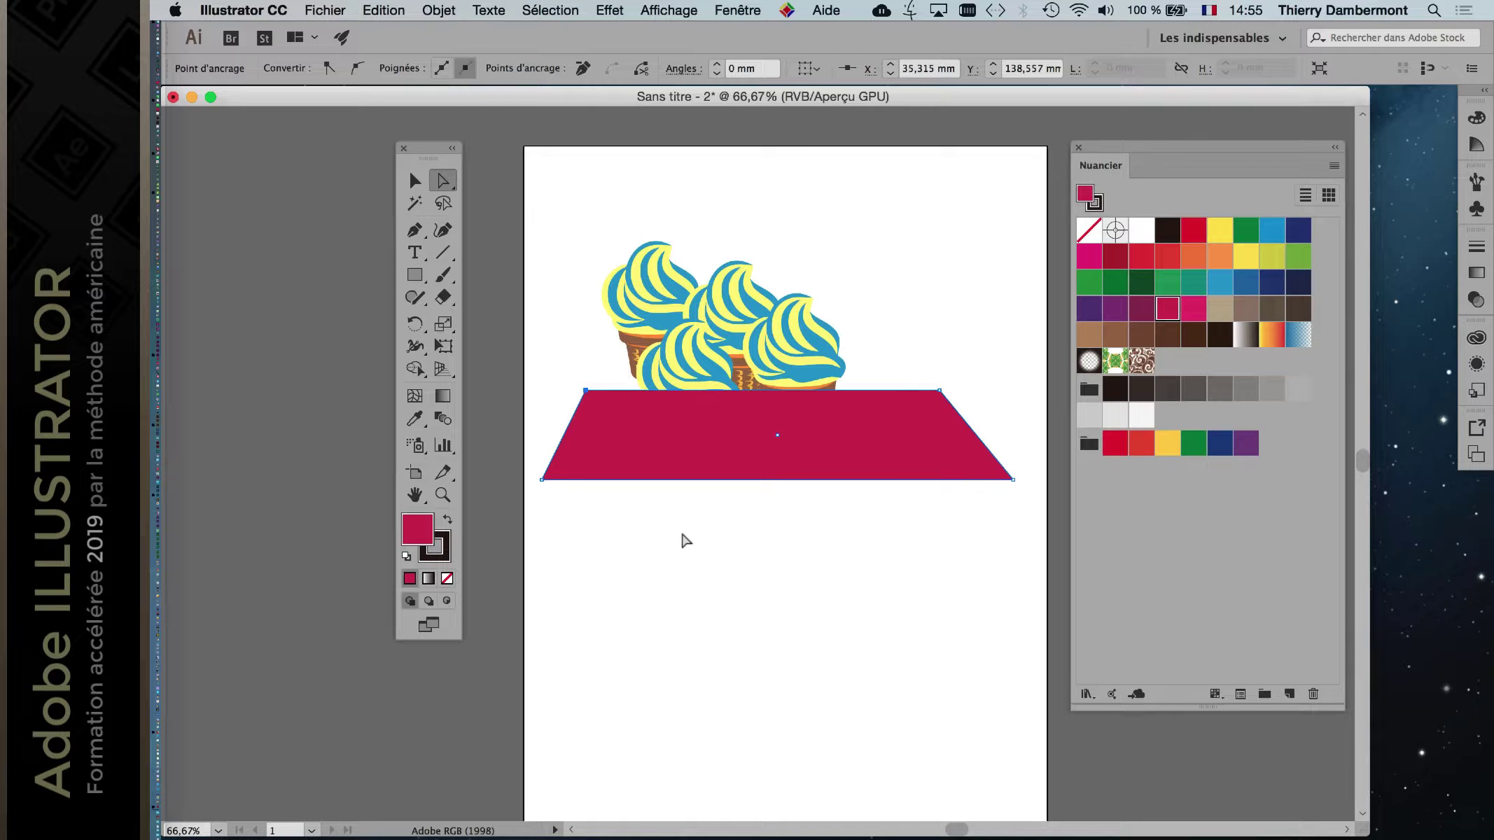
pyautogui.click(690, 552)
pyautogui.click(736, 456)
pyautogui.keyDown('shift'); pyautogui.click(710, 434); pyautogui.keyUp('shift')
pyautogui.click(431, 8)
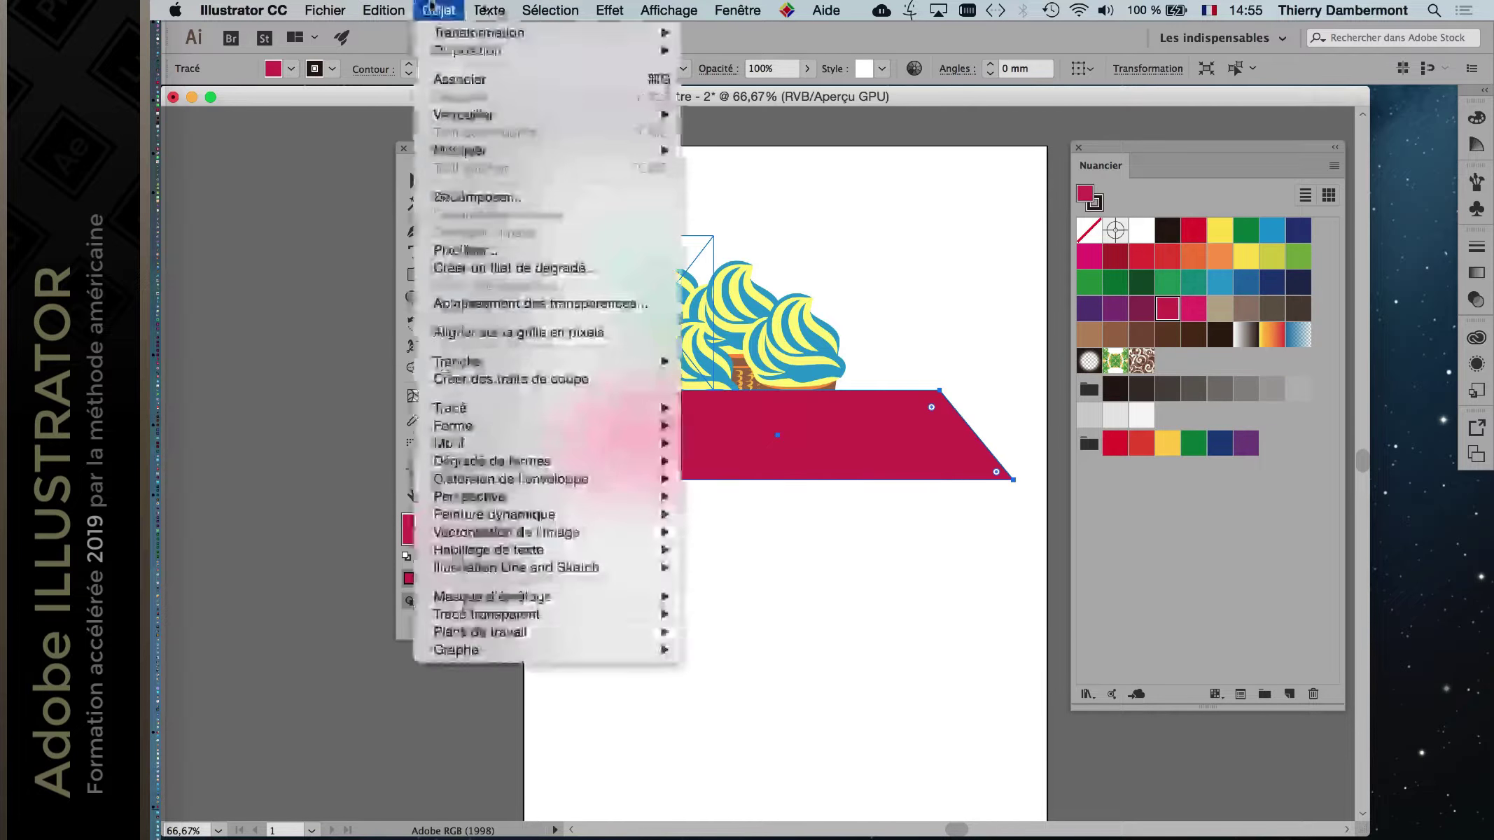
pyautogui.moveTo(468, 50)
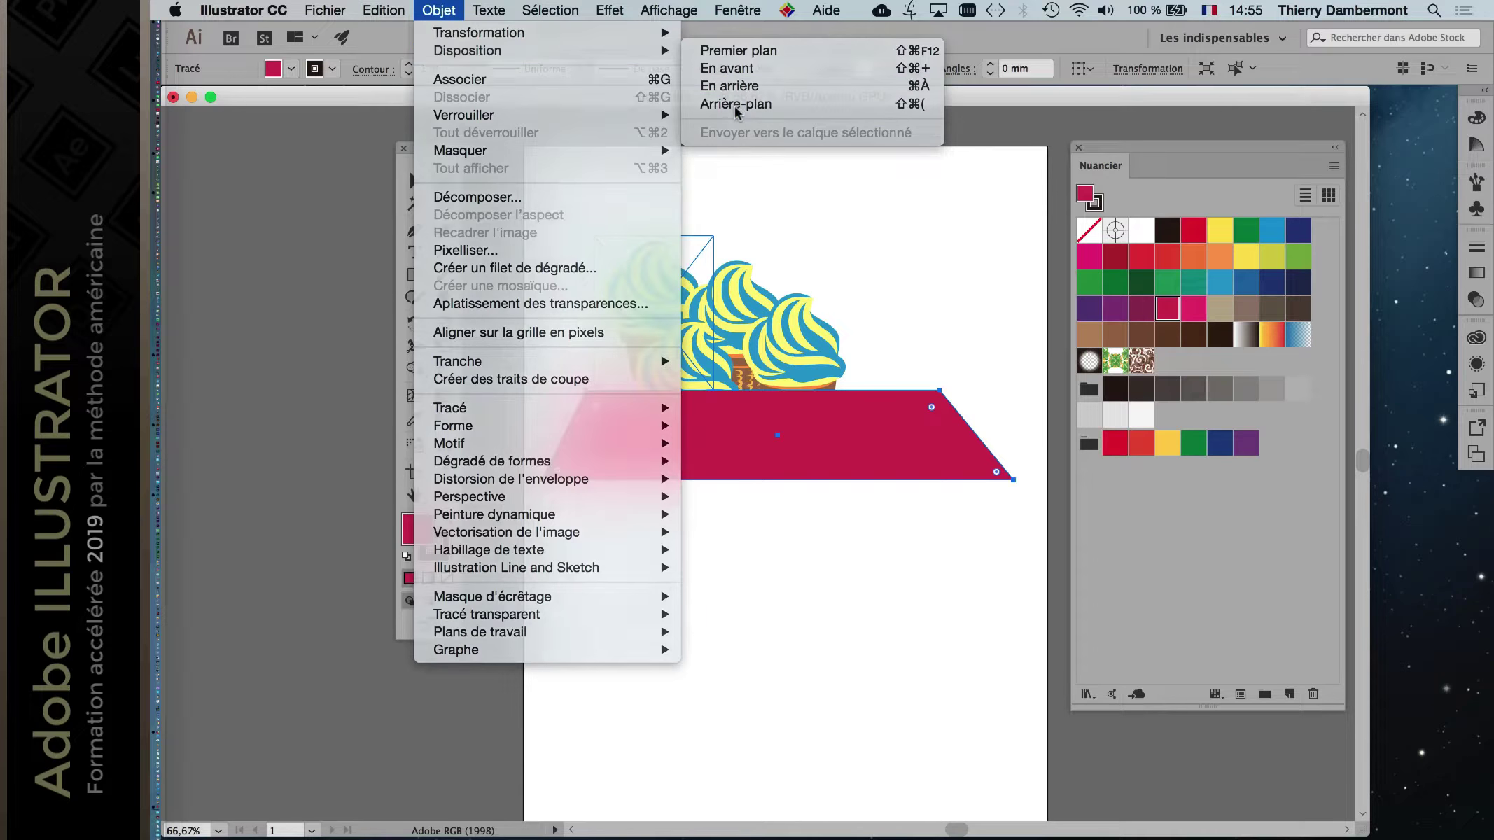
# Send the tabletop behind the cones and fill it with a white-to-dark-brown gradient.
pyautogui.click(735, 103)
pyautogui.click(788, 620)
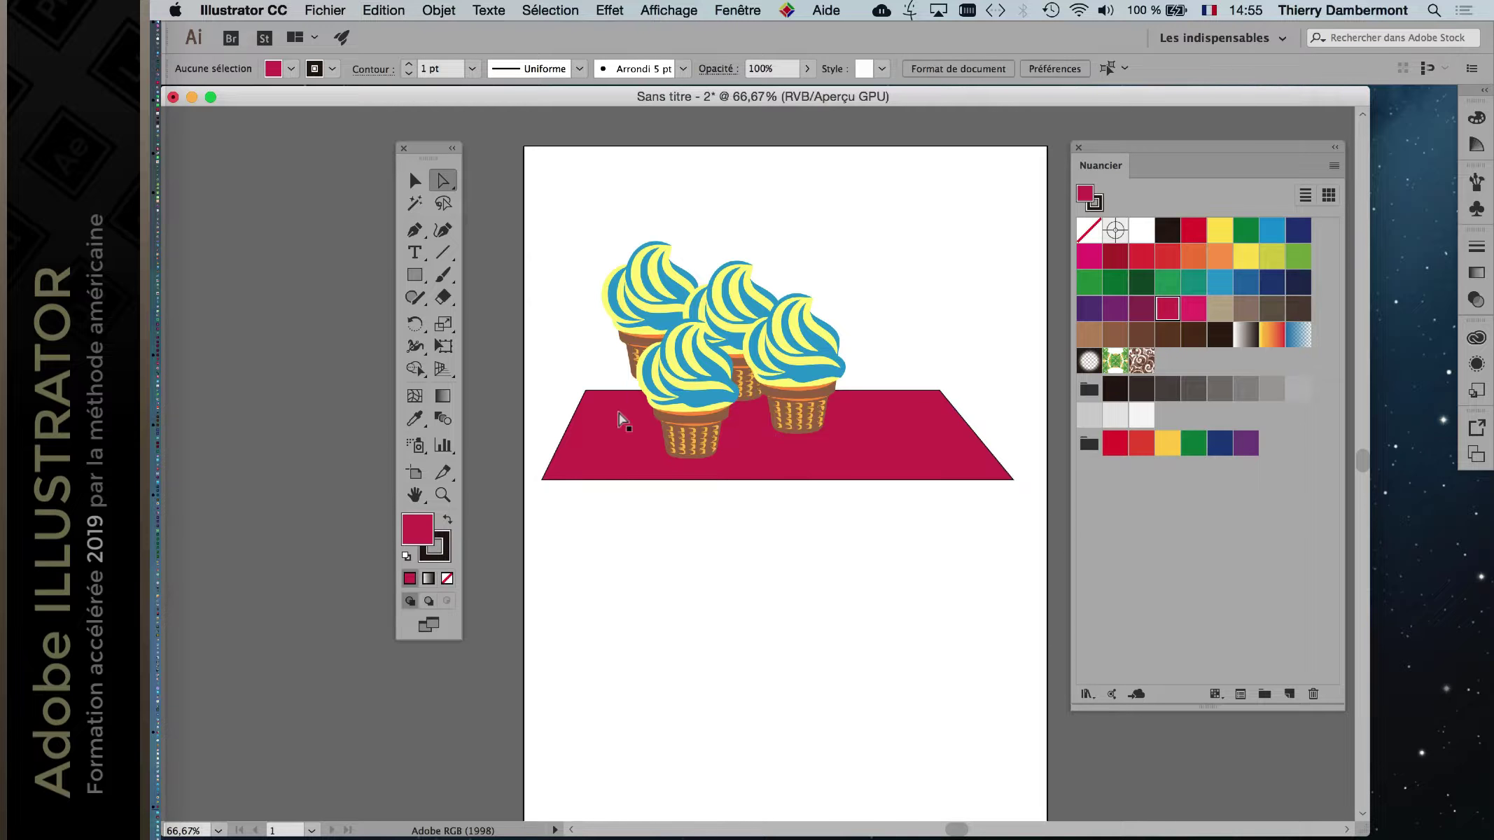
pyautogui.click(603, 458)
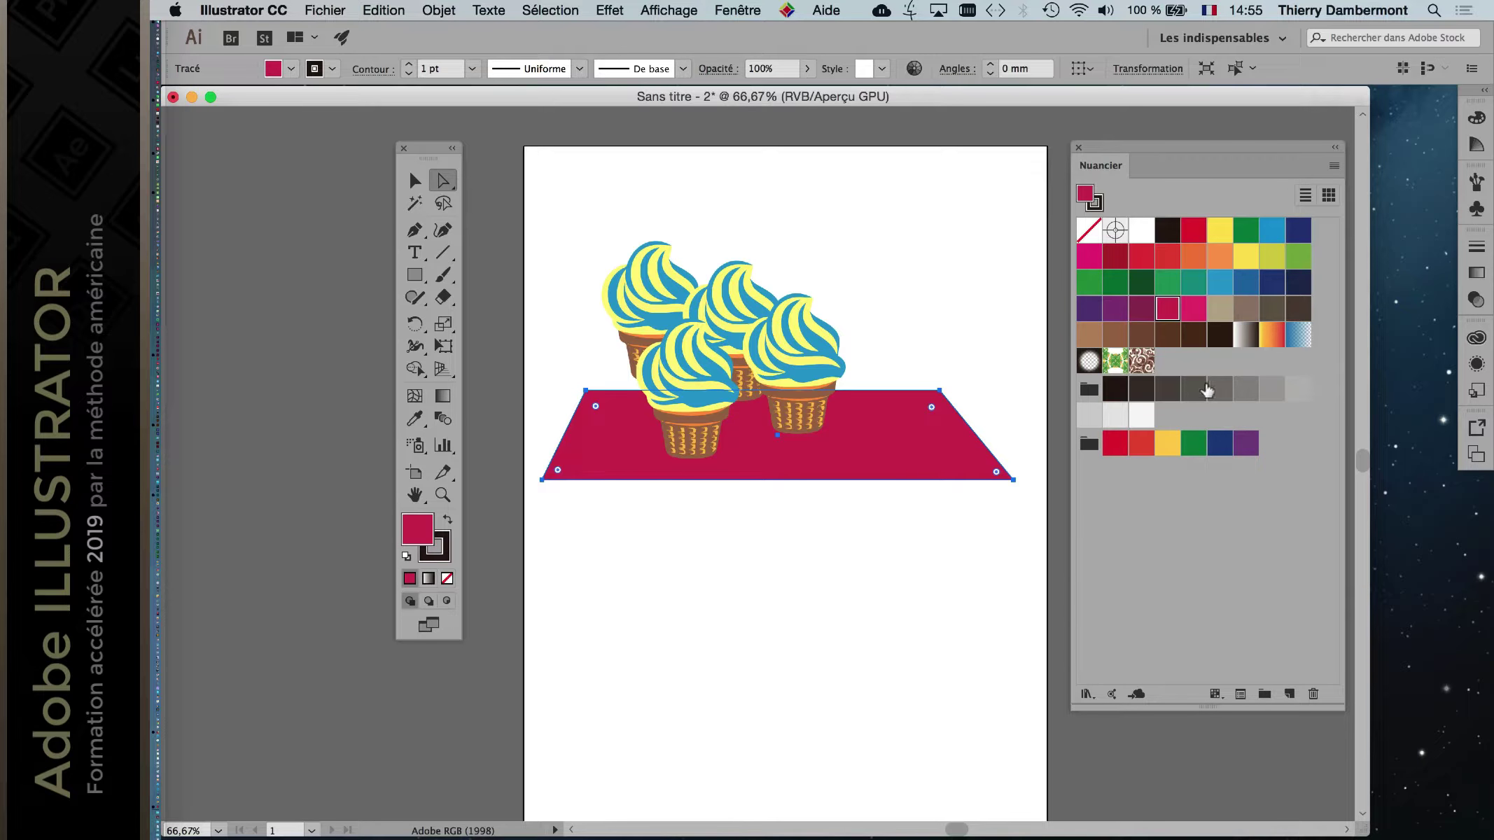
pyautogui.click(1245, 335)
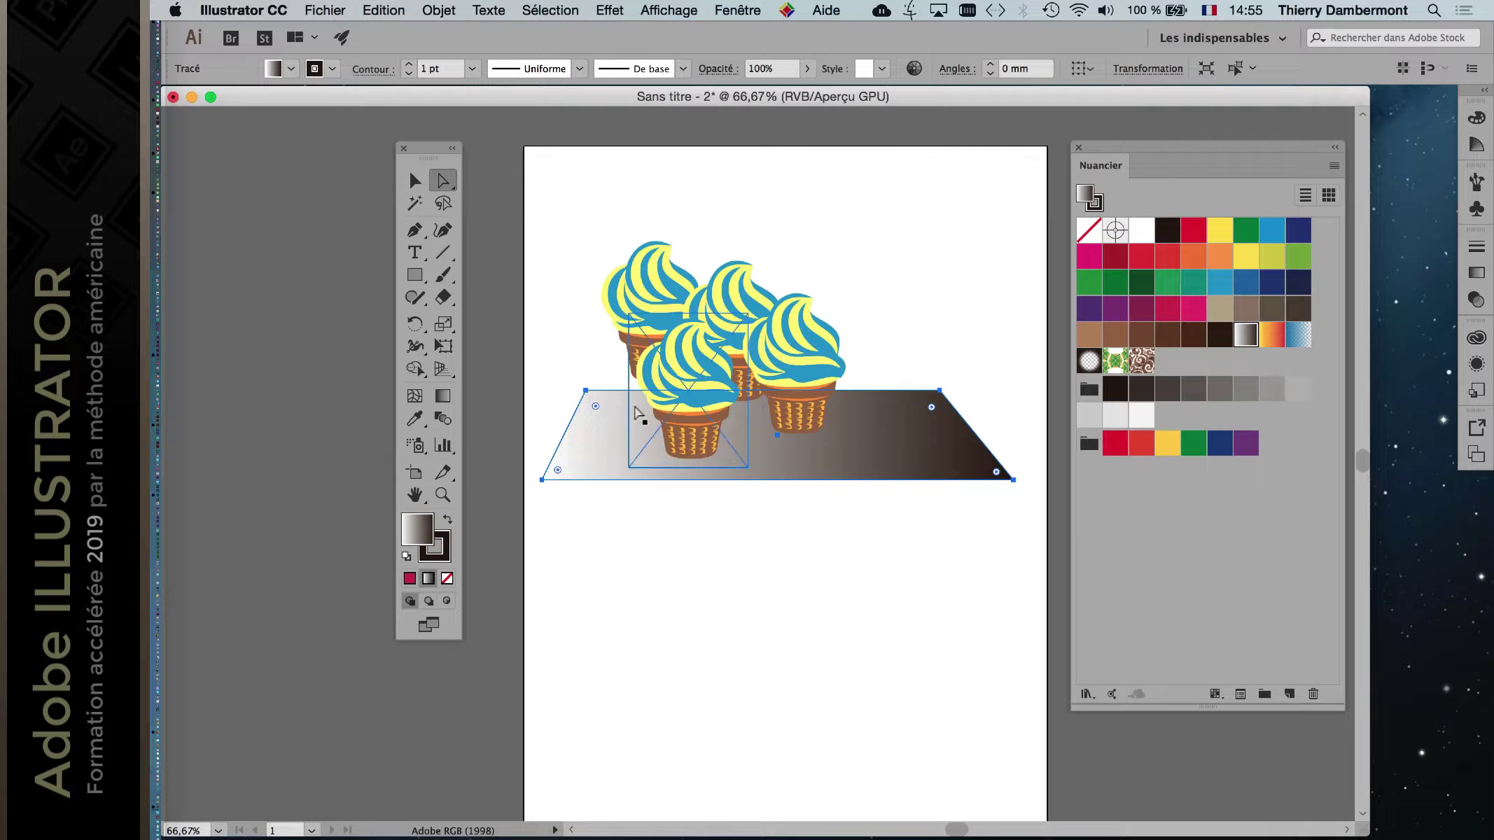
pyautogui.click(773, 537)
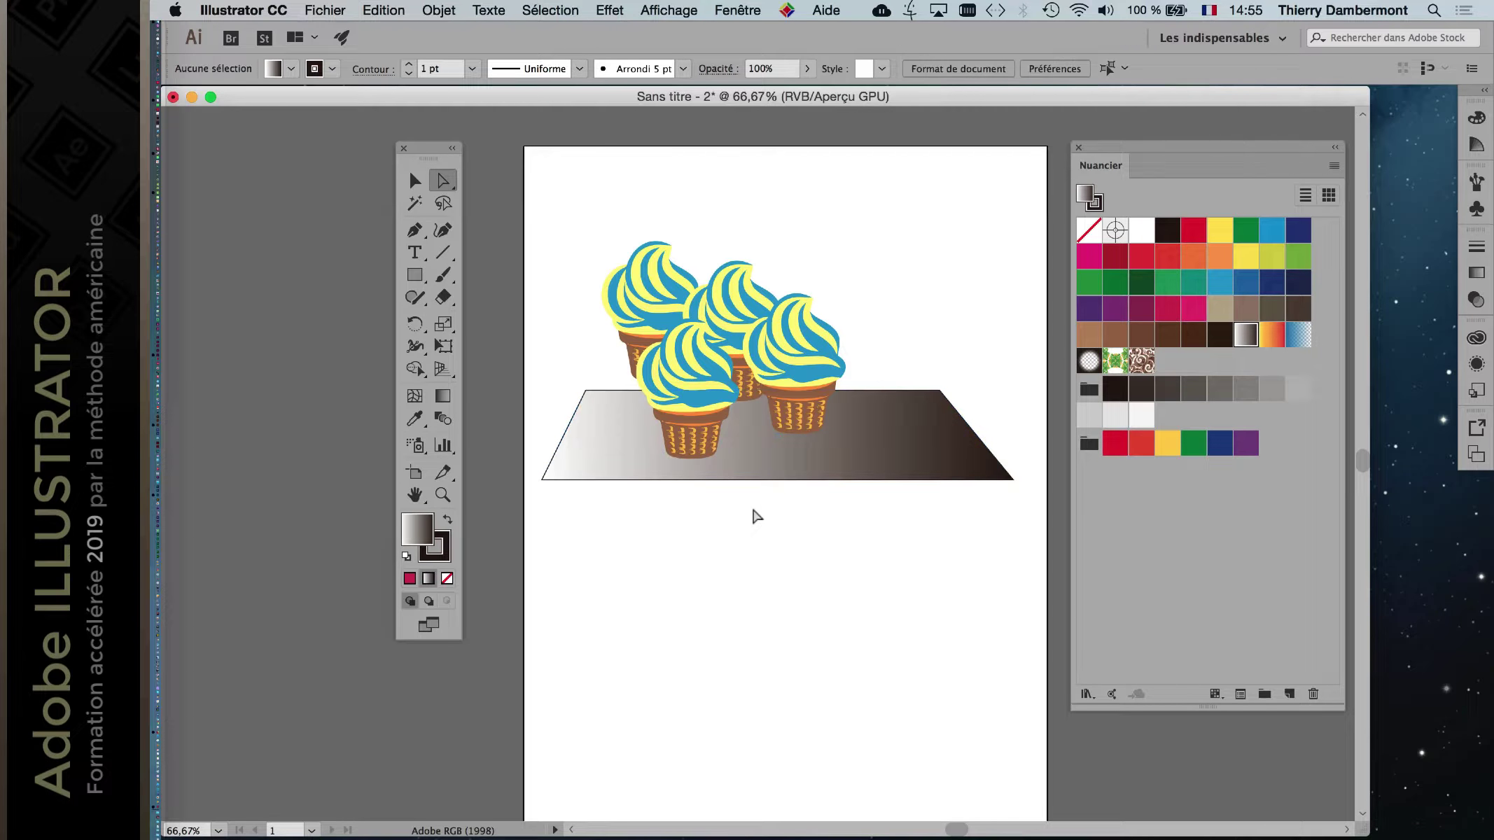
# Move the Tools panel off the artwork and zoom back out to 66.67%.
pyautogui.hotkey('ctrl', '1')
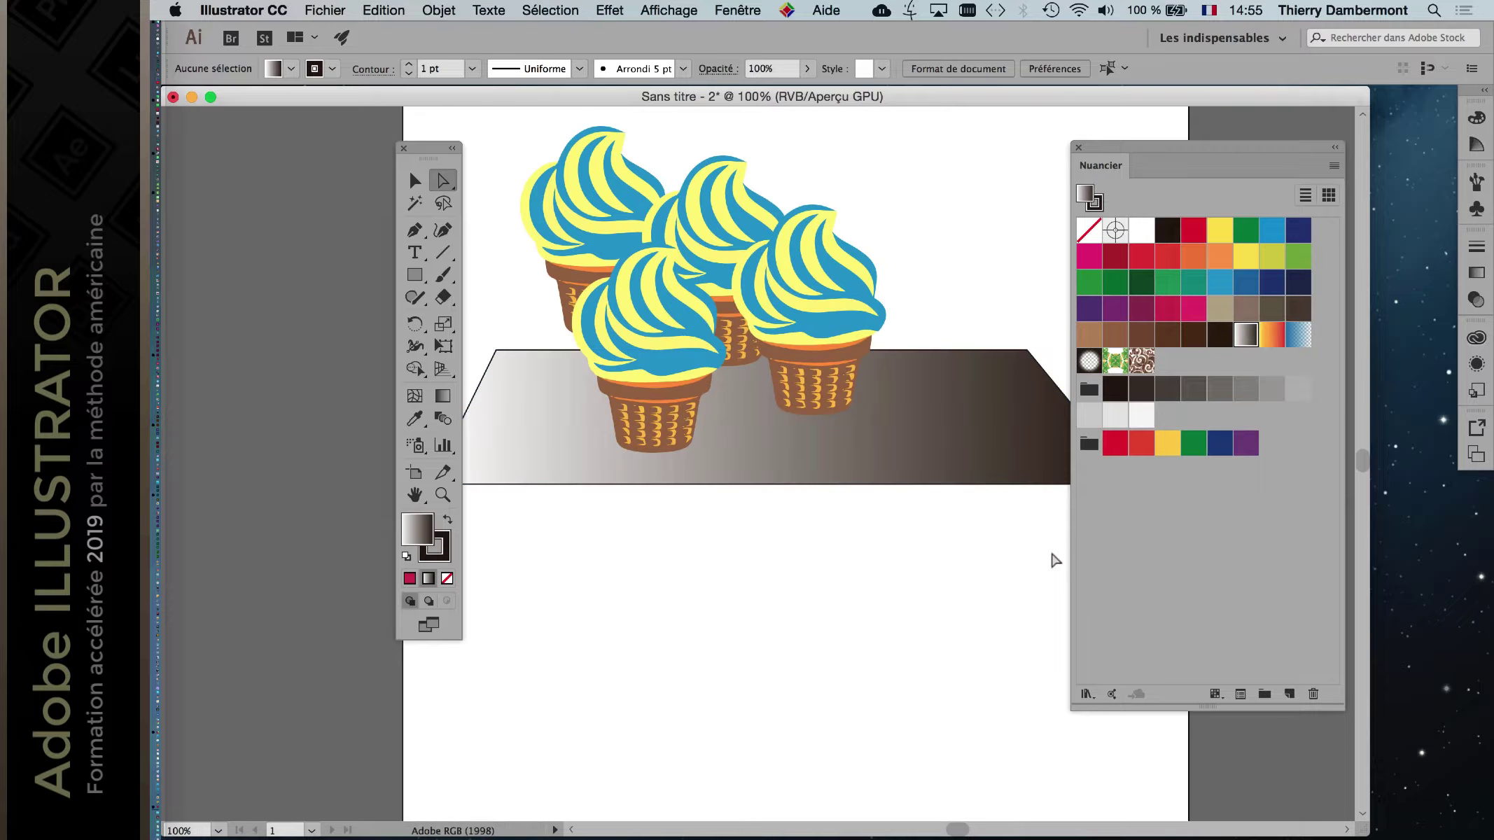
pyautogui.moveTo(423, 148); pyautogui.dragTo(315, 145)
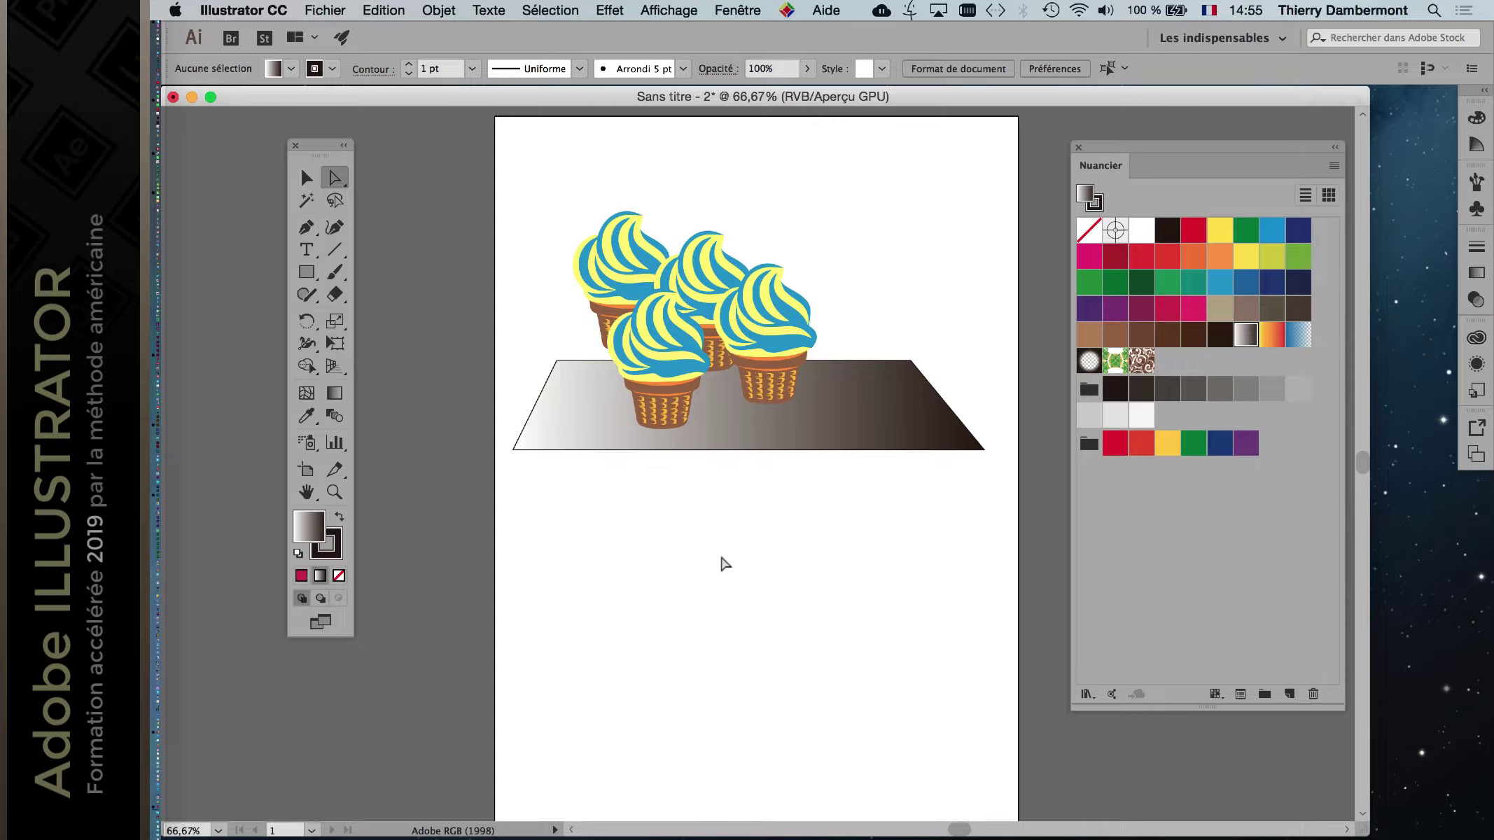
pyautogui.scroll(1, 898, 515)
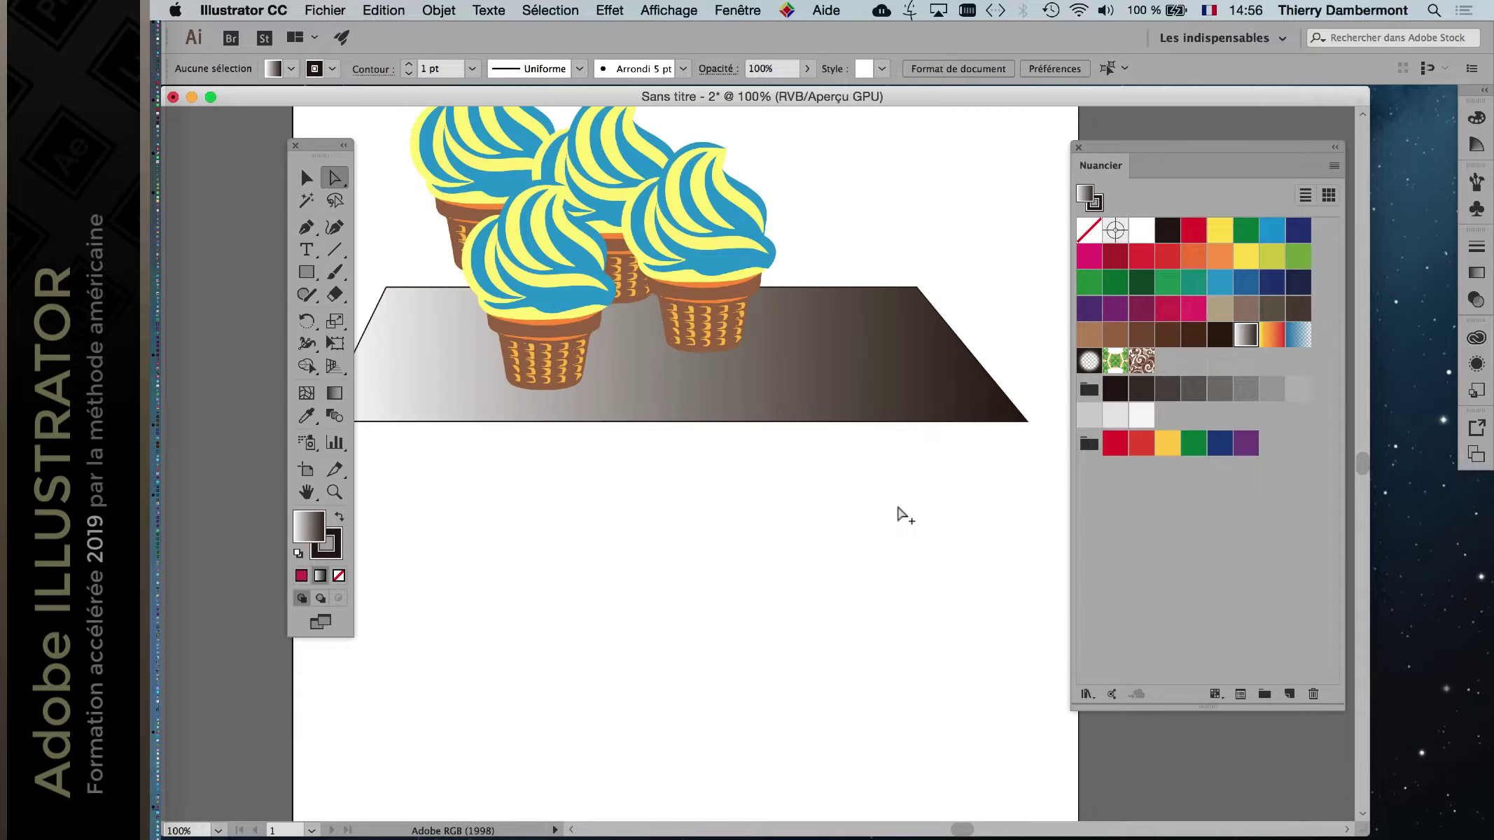
pyautogui.scroll(-1, 896, 512)
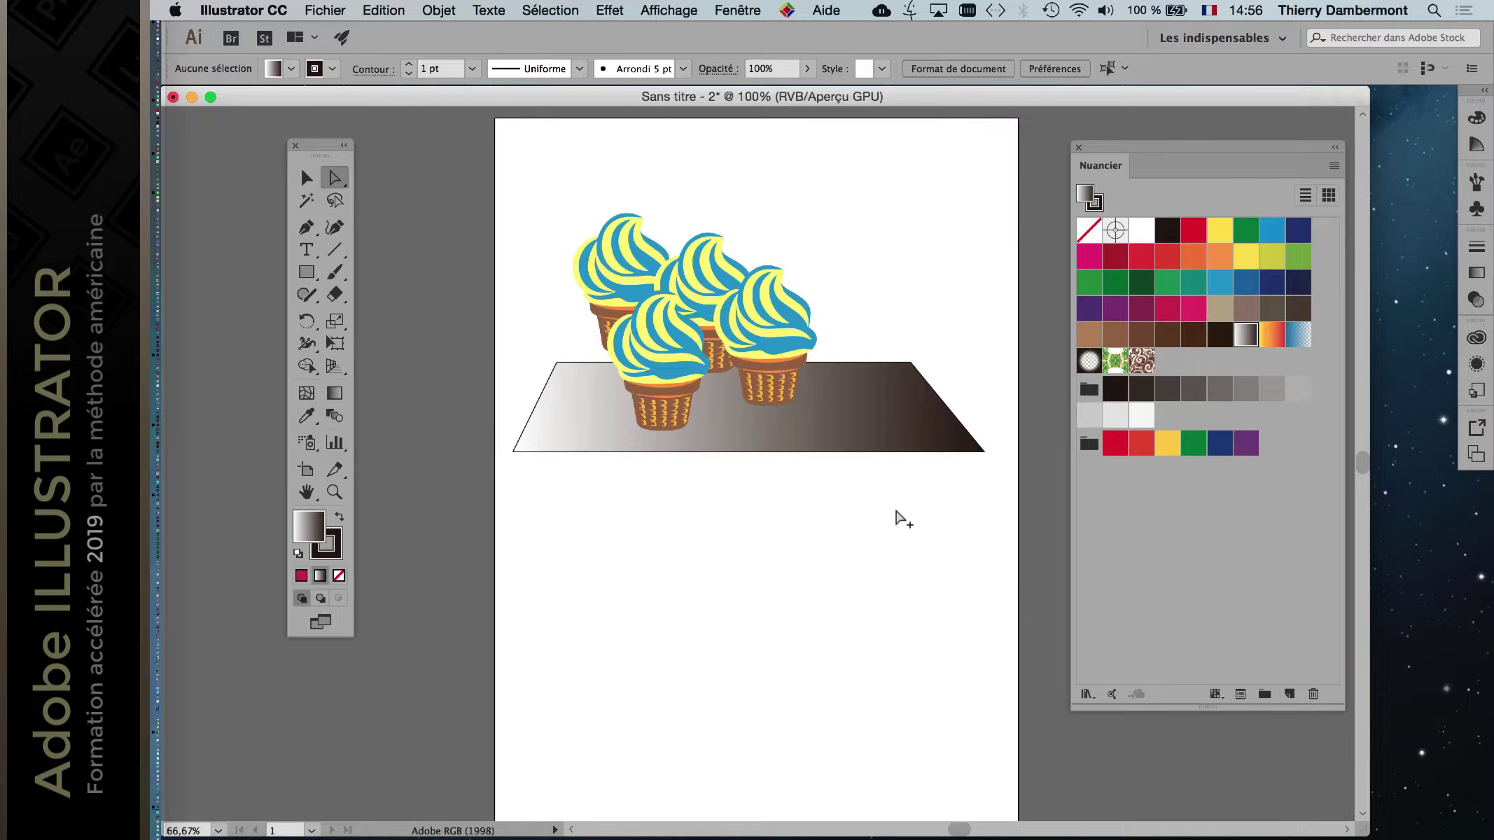
# Give the tray the yellow-to-red gradient and shift it up and left.
pyautogui.click(863, 409)
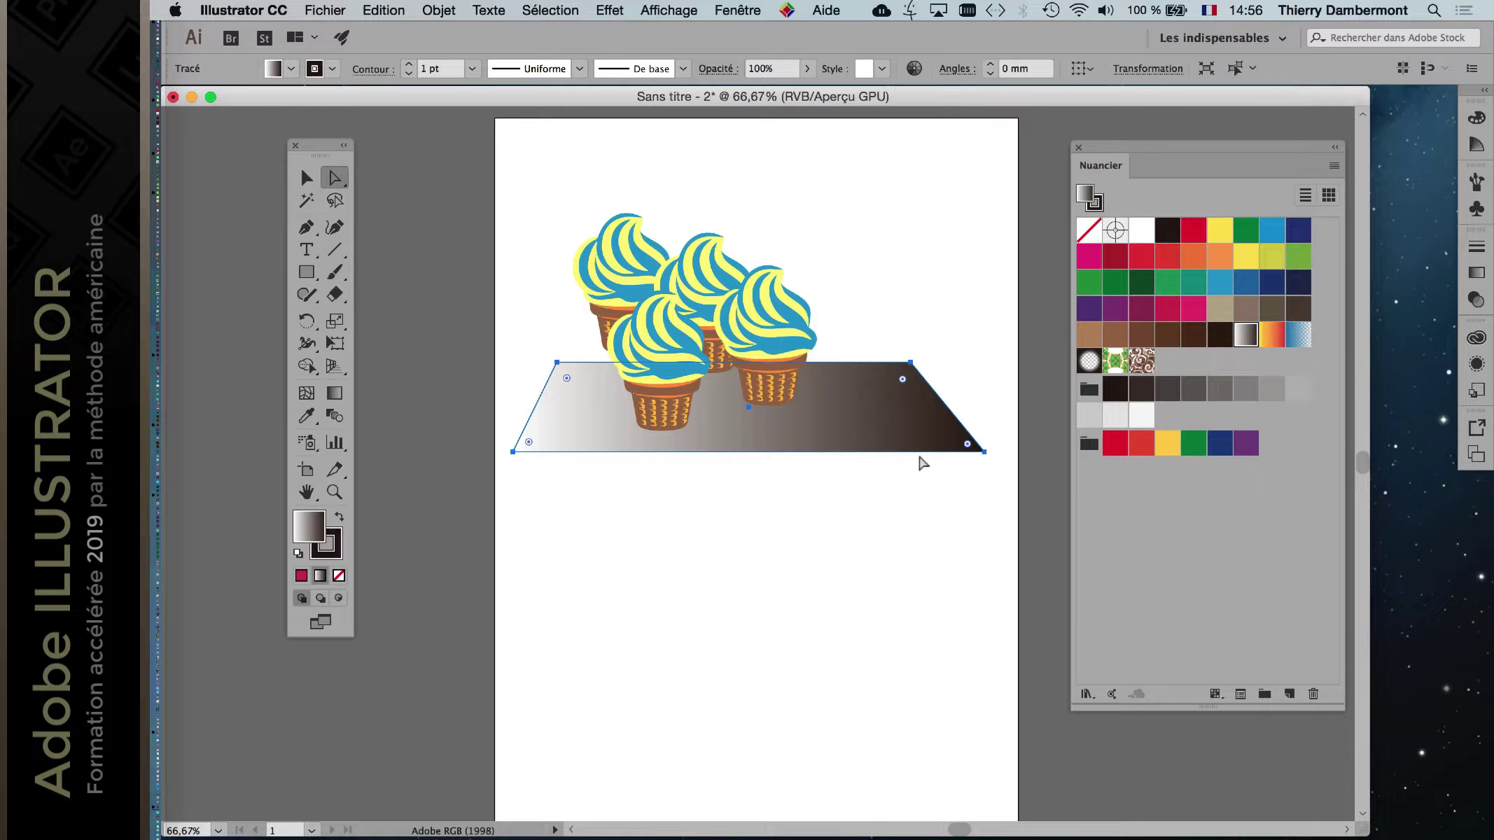
pyautogui.click(1271, 341)
pyautogui.click(762, 604)
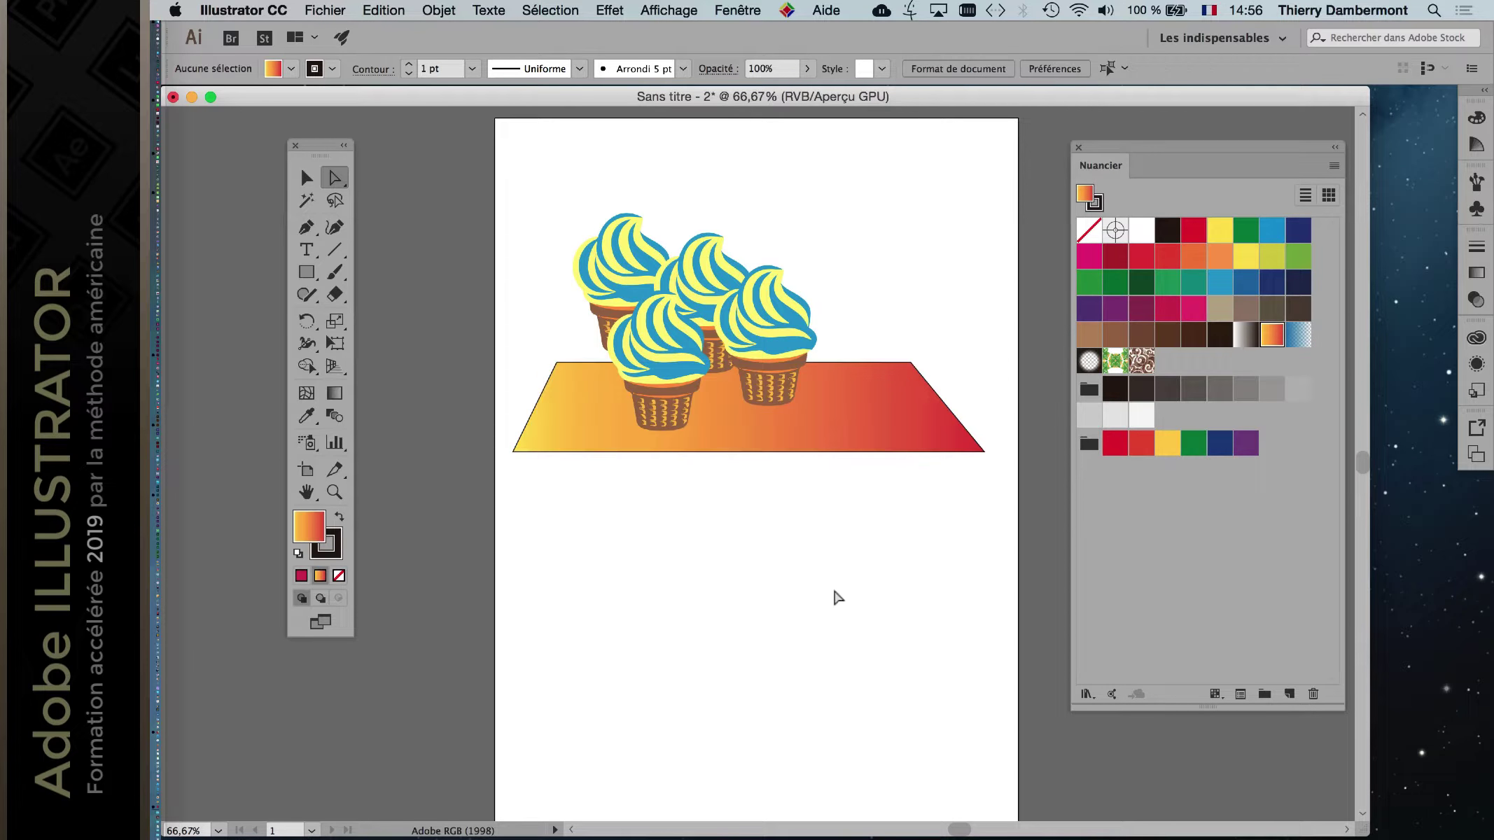
pyautogui.click(788, 443)
pyautogui.moveTo(816, 444); pyautogui.dragTo(799, 418)
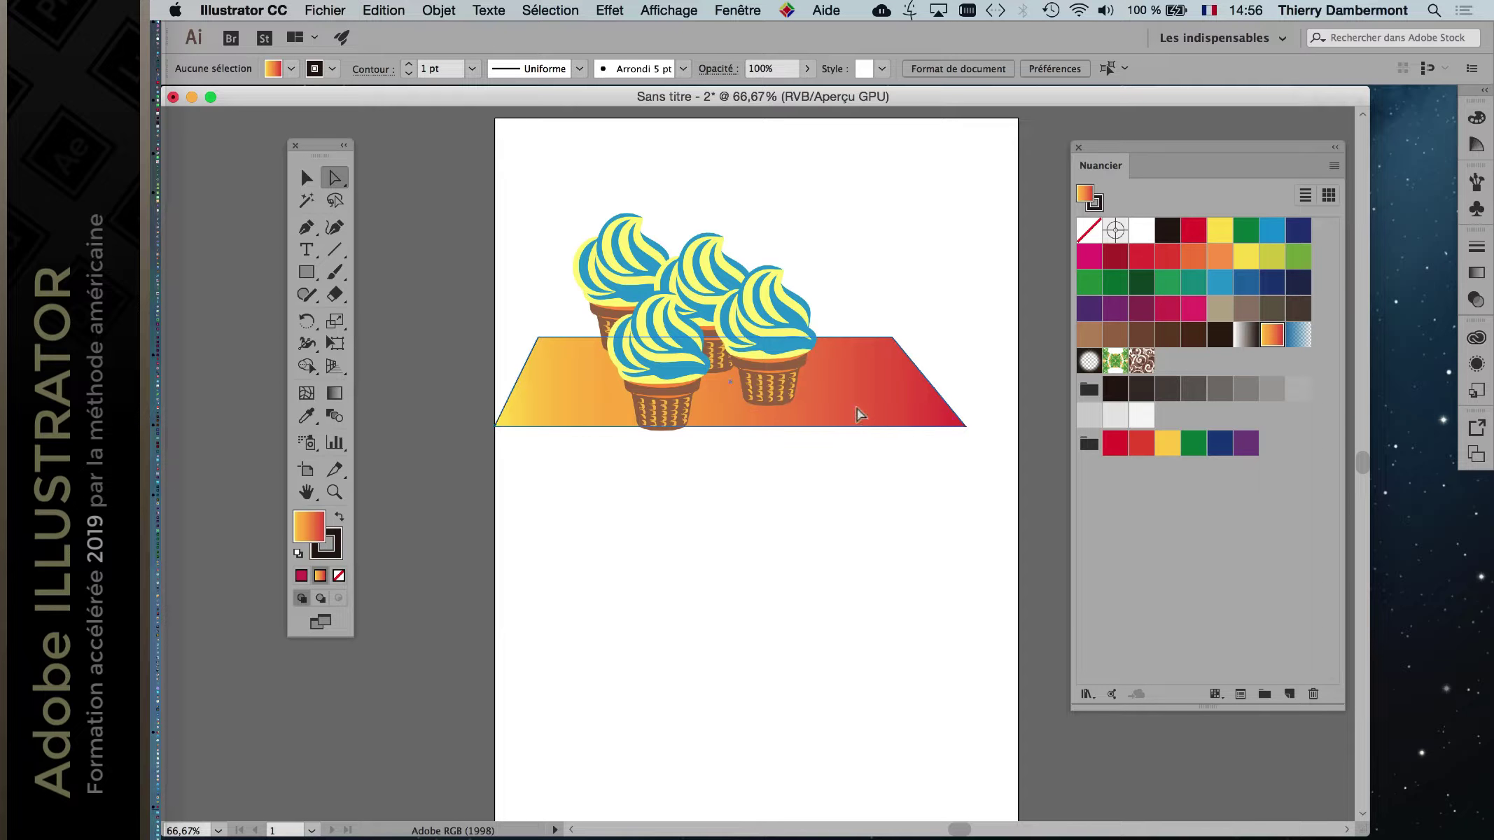
# Stretch the tray's bottom edge down with Free Transform and nudge it under the cones.
pyautogui.press('e')
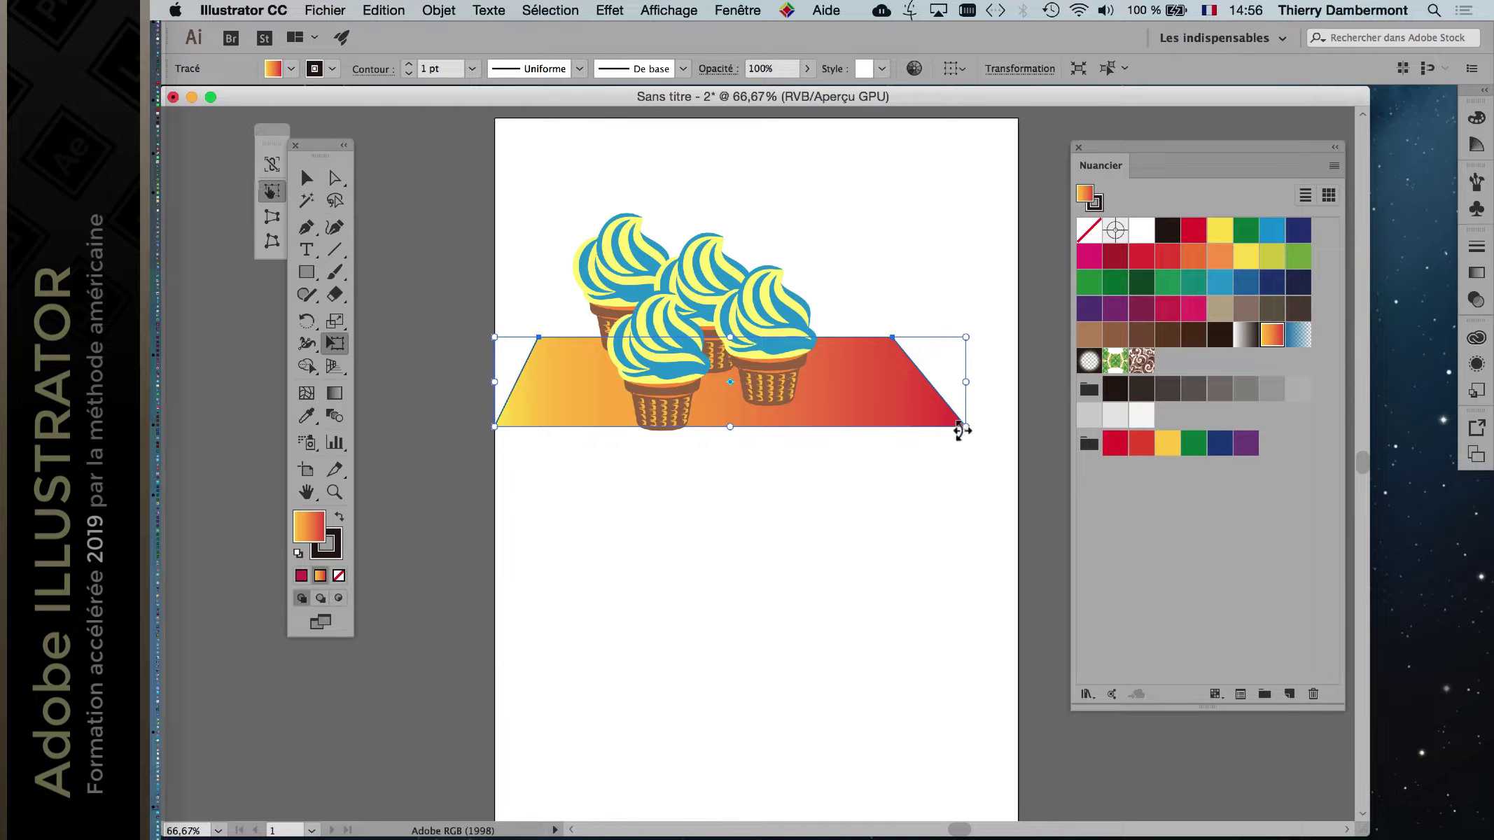
pyautogui.moveTo(962, 430); pyautogui.dragTo(972, 473)
pyautogui.moveTo(732, 427); pyautogui.dragTo(733, 470)
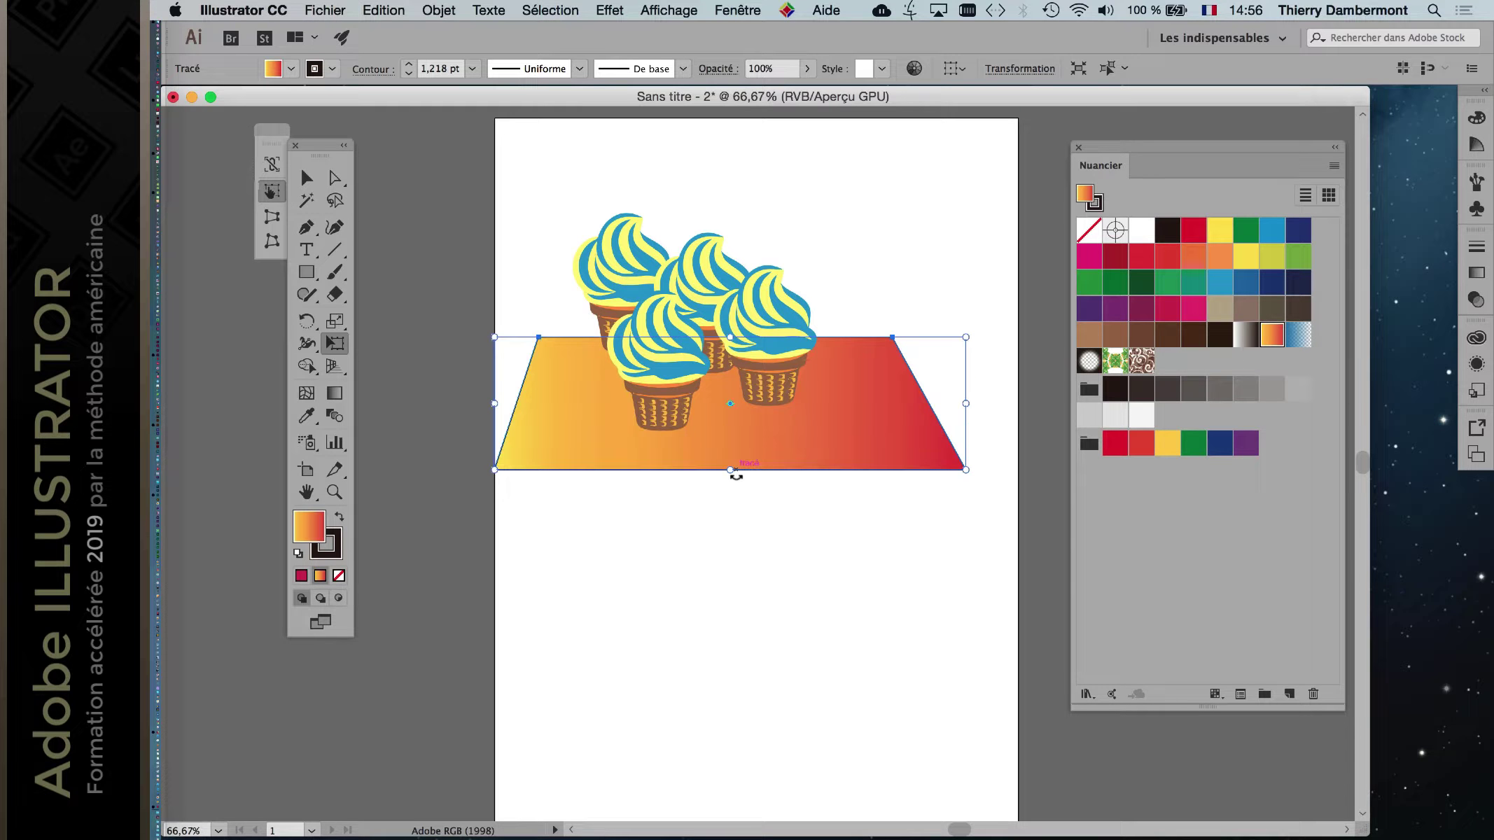
pyautogui.click(307, 178)
pyautogui.click(822, 732)
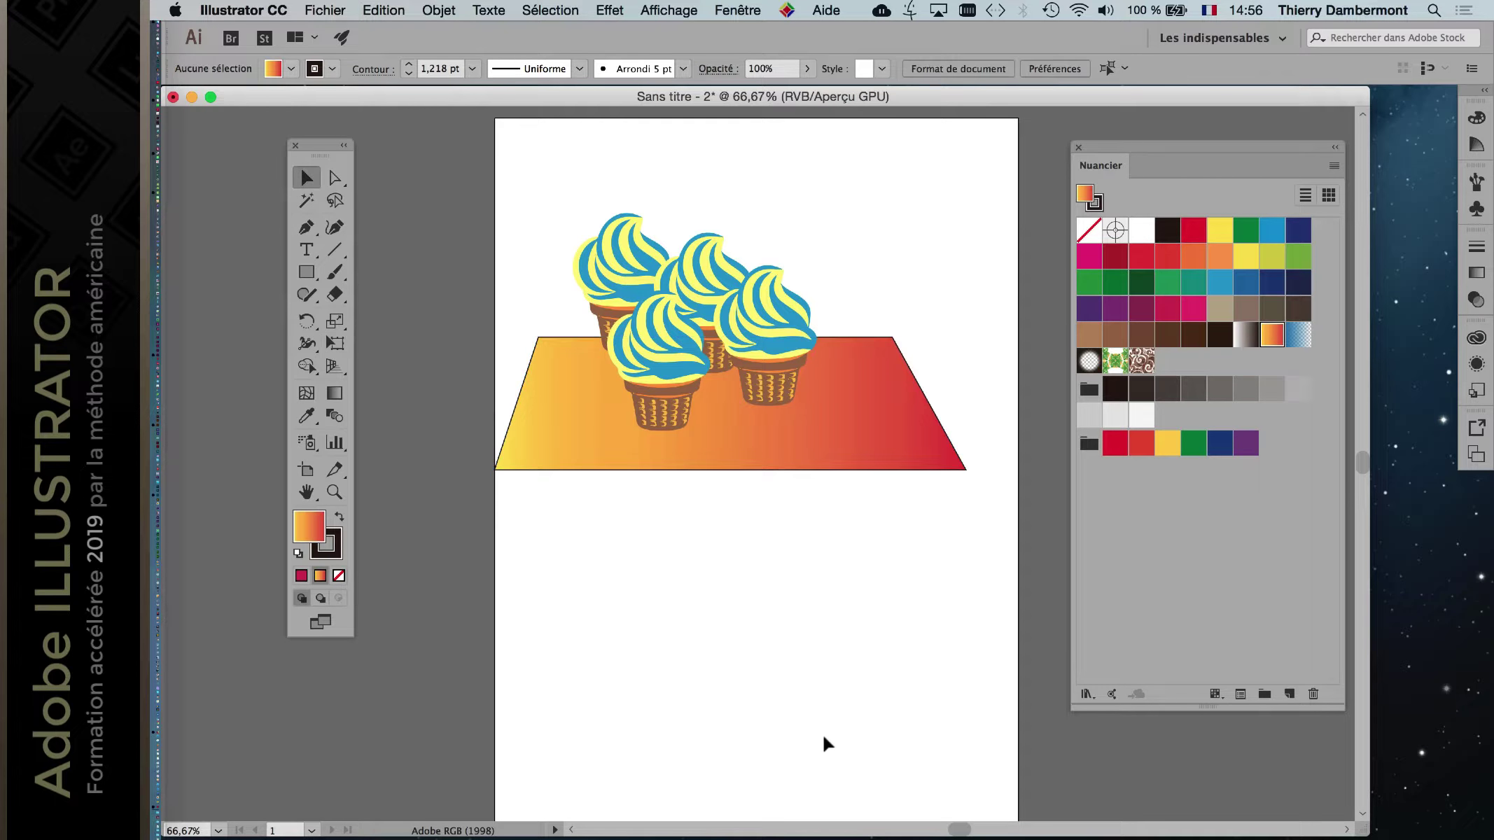
pyautogui.moveTo(886, 455); pyautogui.dragTo(897, 438)
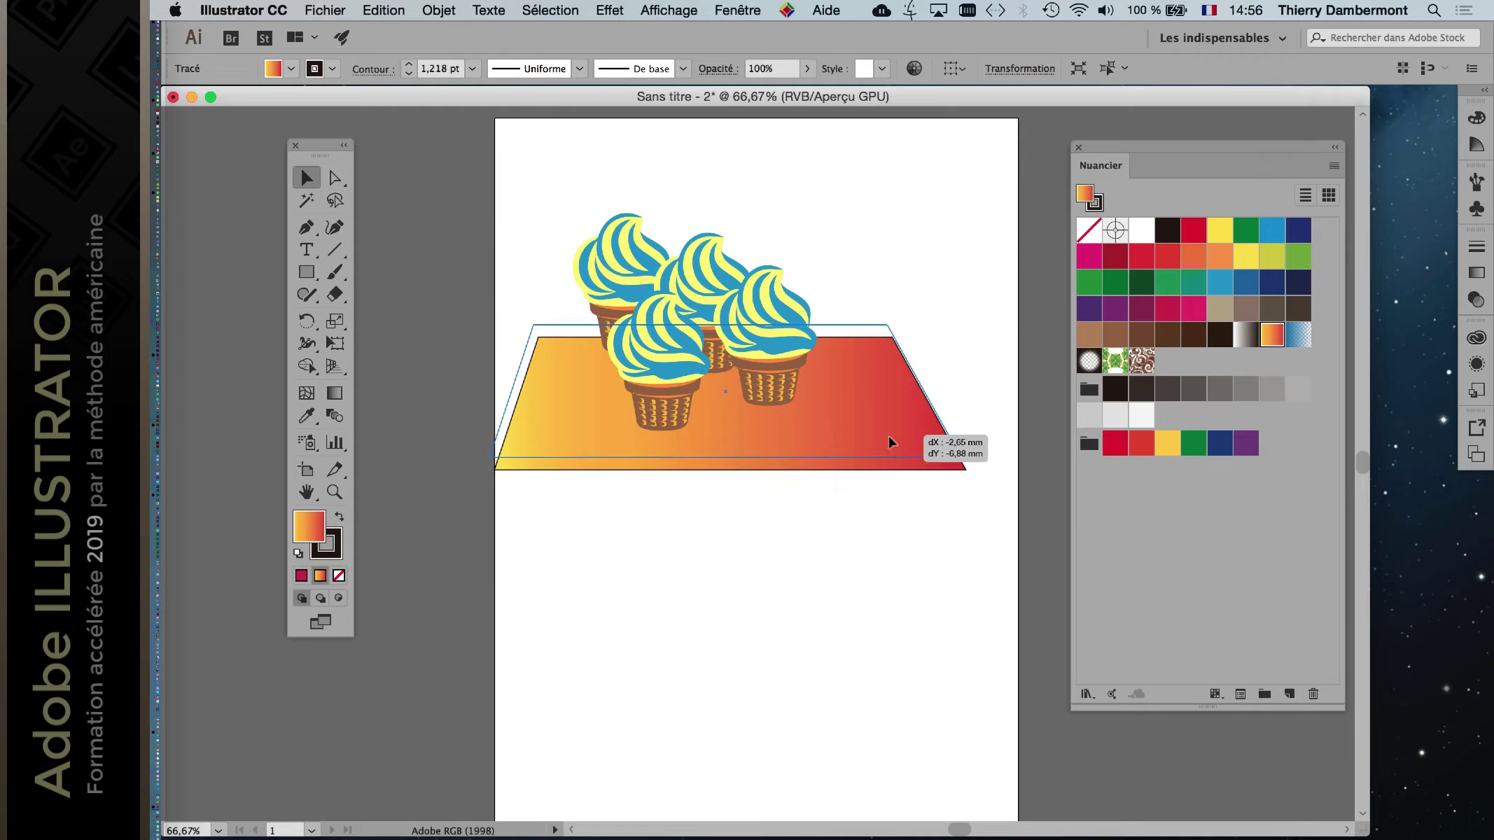
pyautogui.click(914, 532)
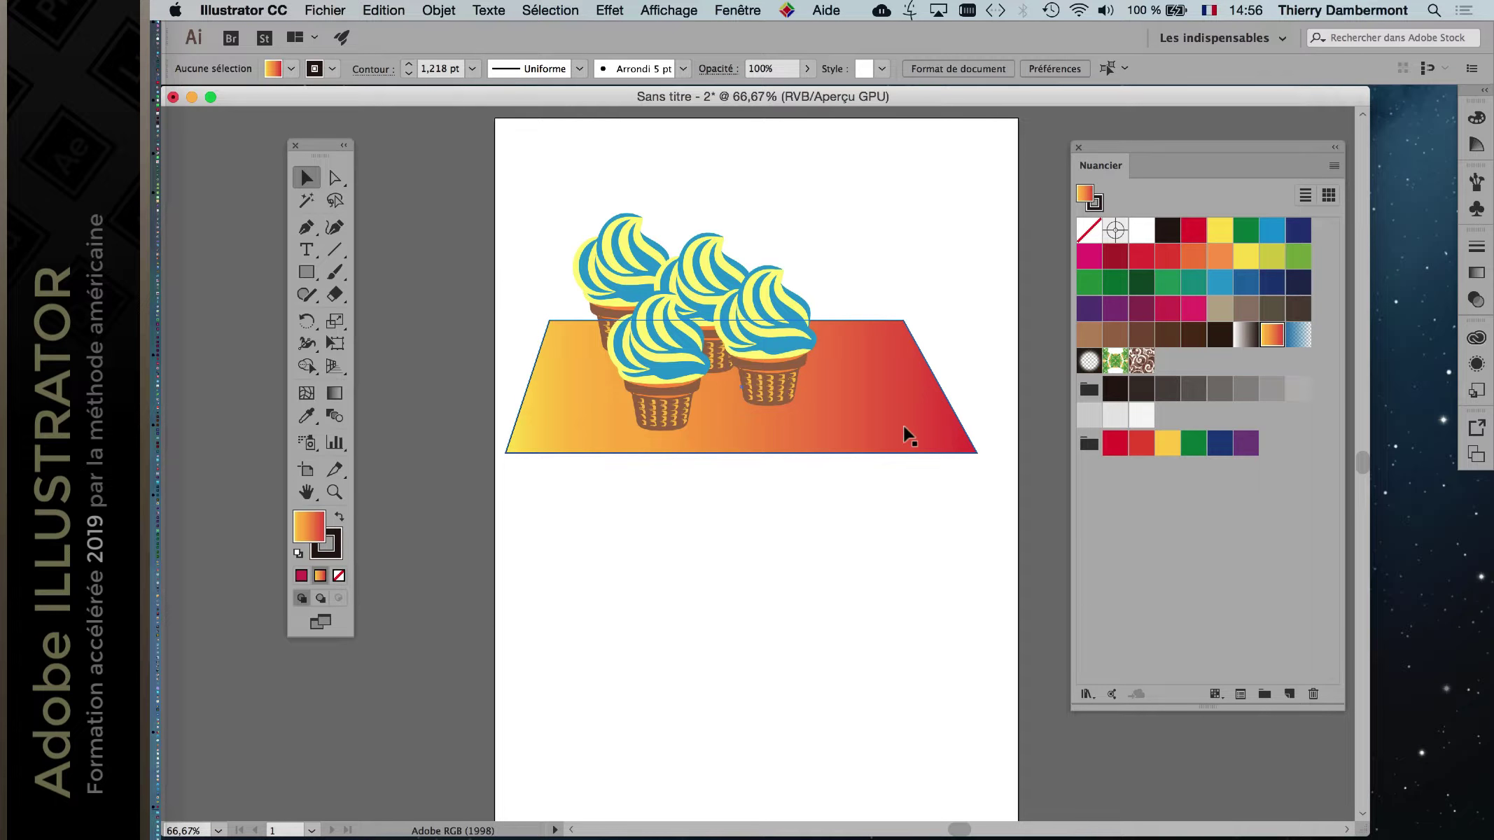
pyautogui.click(325, 10)
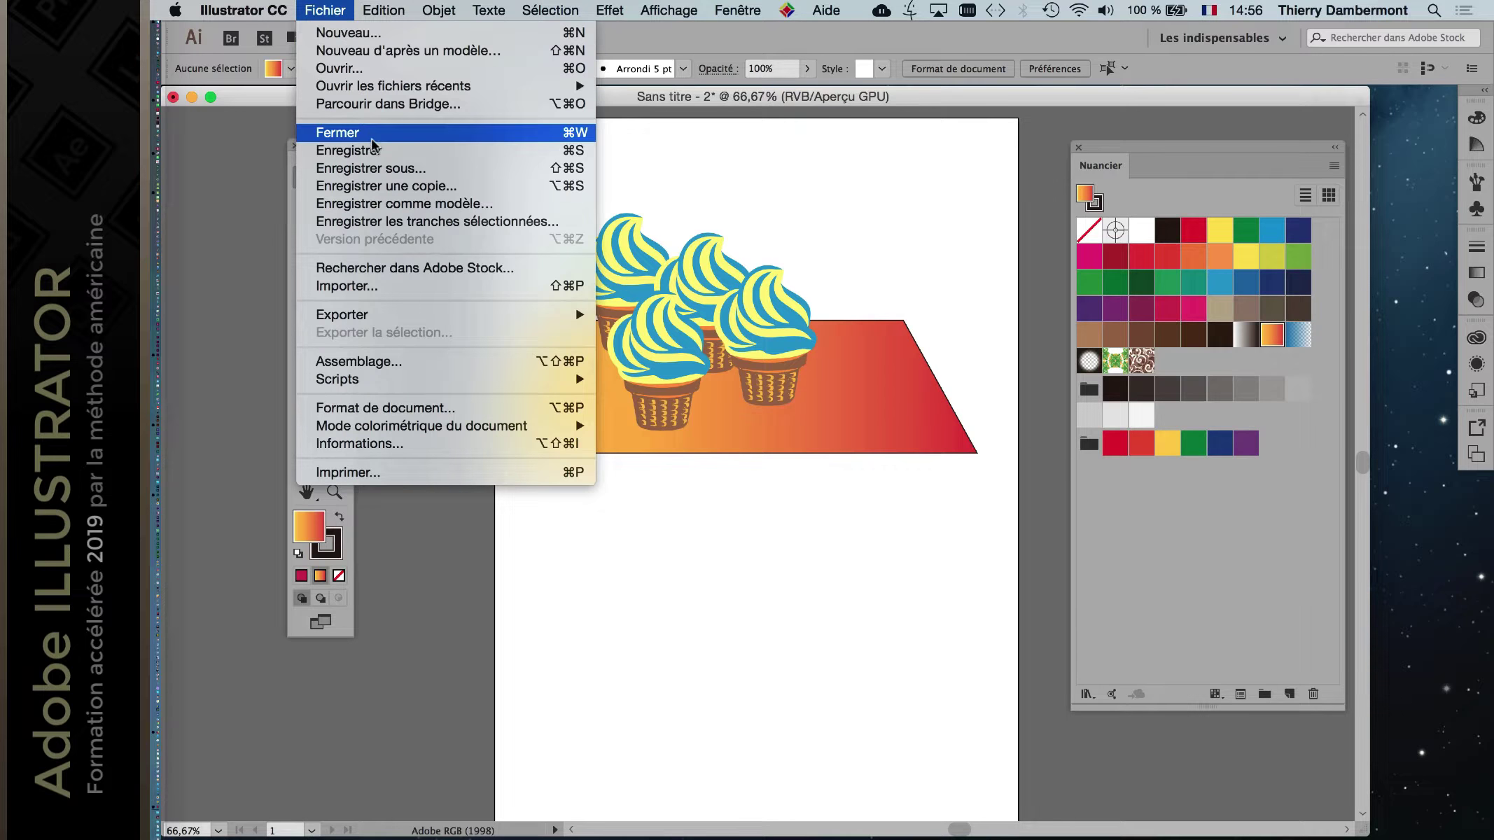
# Save the drawing as plusieurs-icecreams-01.ai, accepting the default Illustrator save options.
pyautogui.click(420, 140)
pyautogui.click(955, 498)
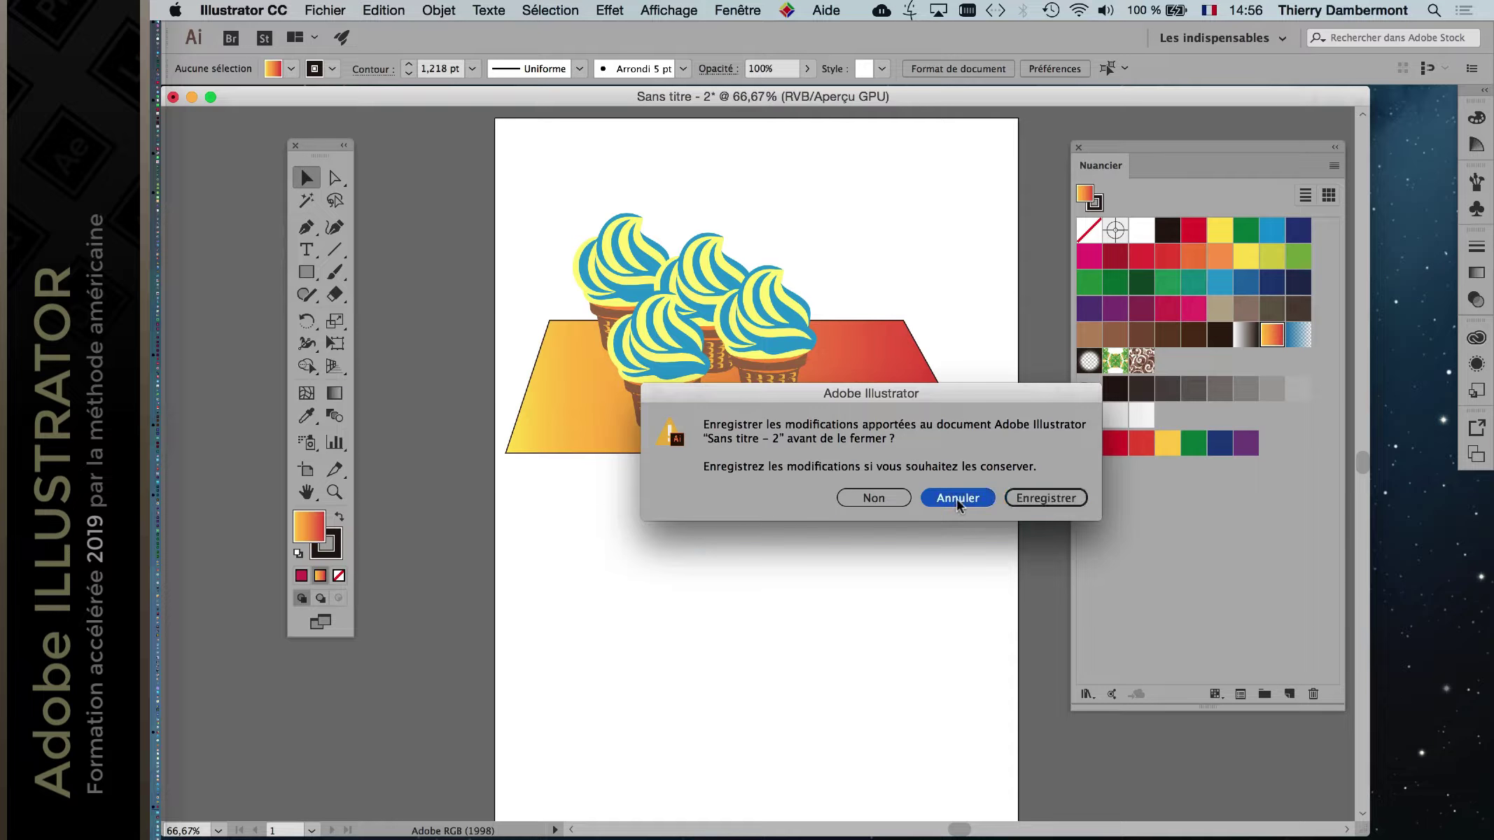
pyautogui.click(325, 10)
pyautogui.click(392, 168)
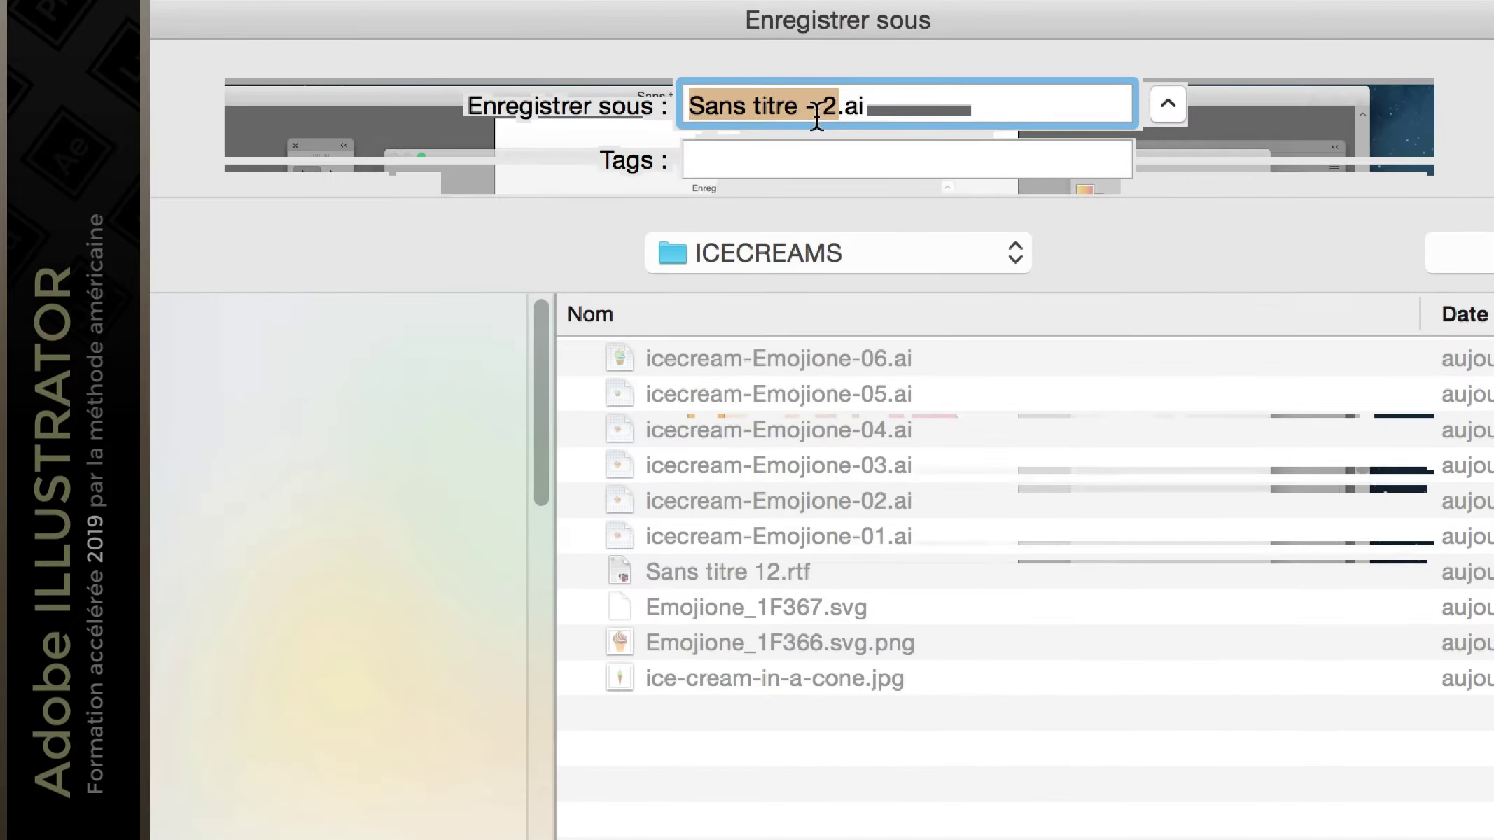
pyautogui.write('plusieurs-')
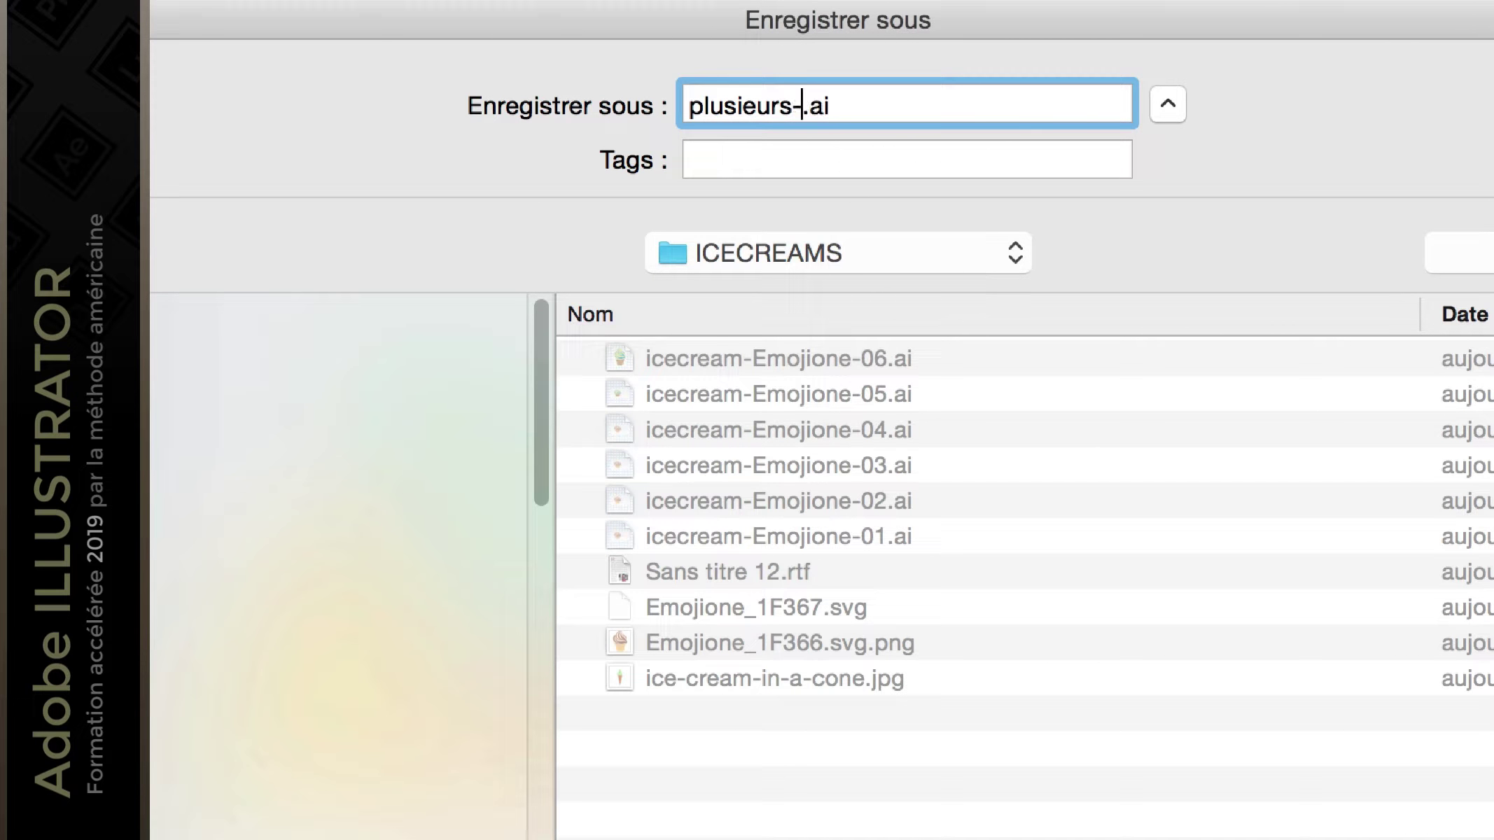
pyautogui.write('i')
pyautogui.write('cecreams')
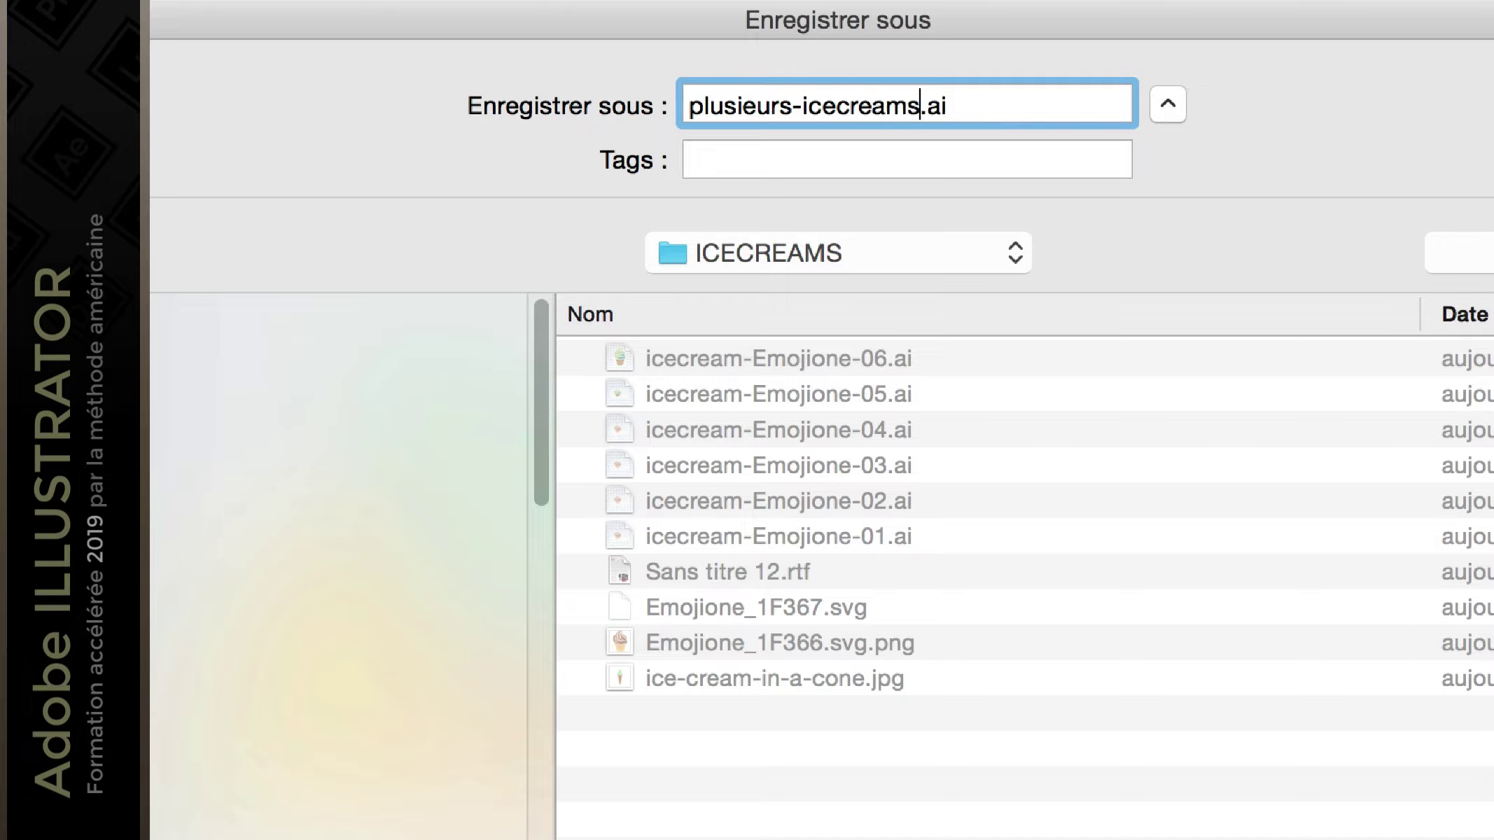
pyautogui.write('-01')
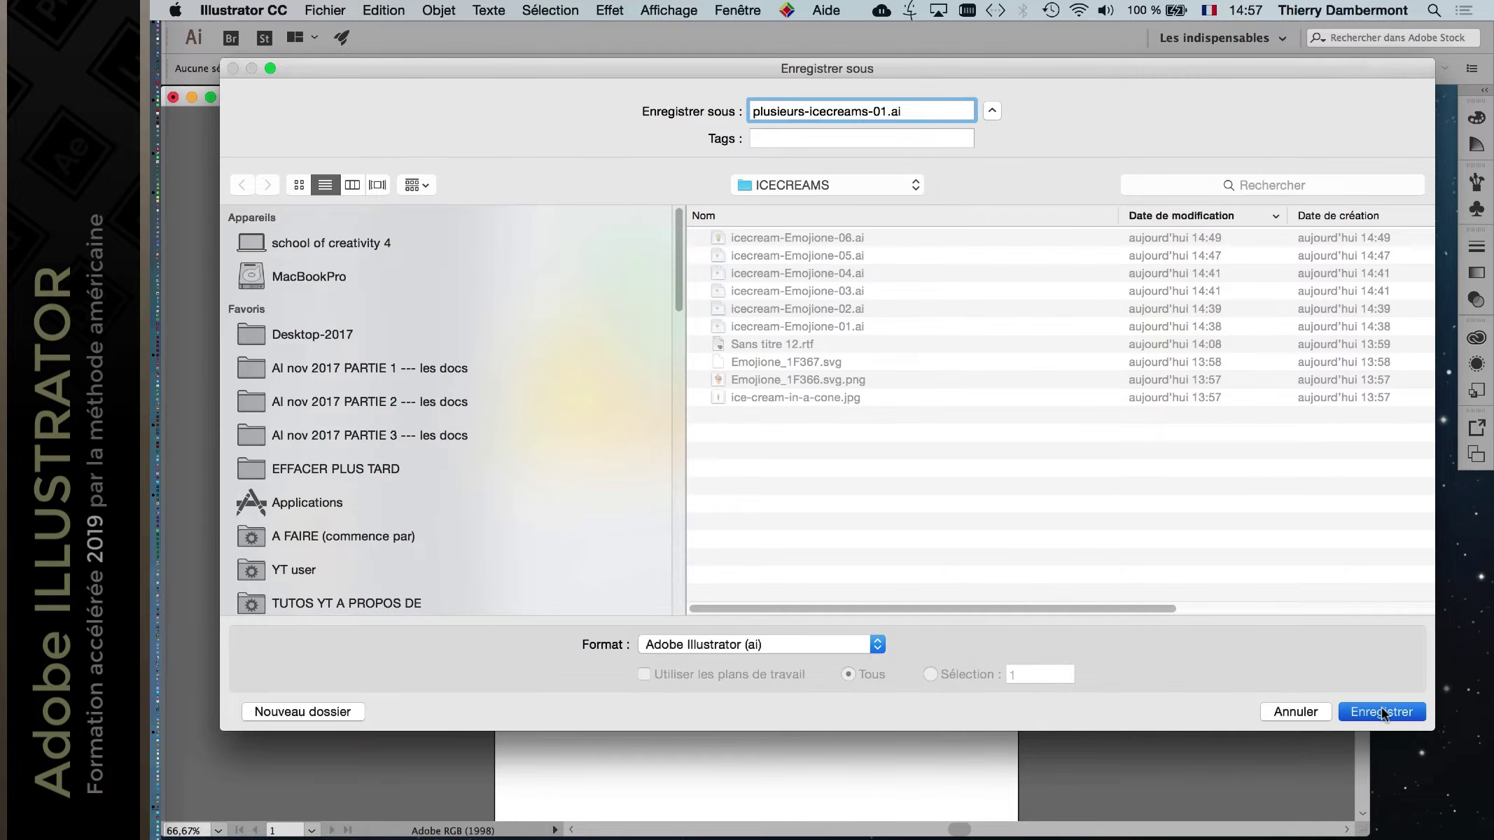
pyautogui.click(1380, 711)
pyautogui.click(1124, 706)
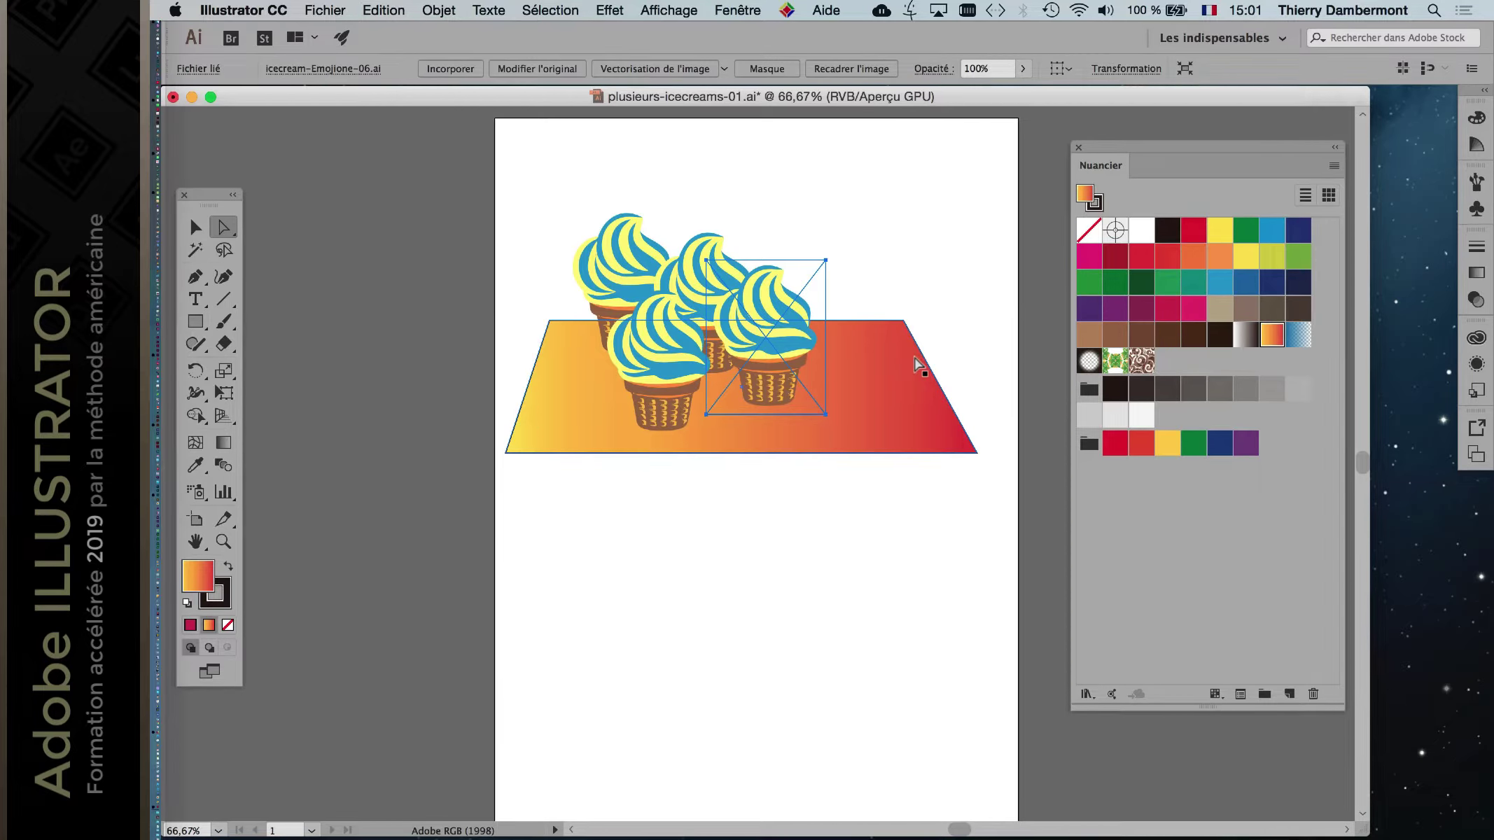
# Select the right-hand linked cone and open the Liens (Links) panel.
pyautogui.click(1023, 442)
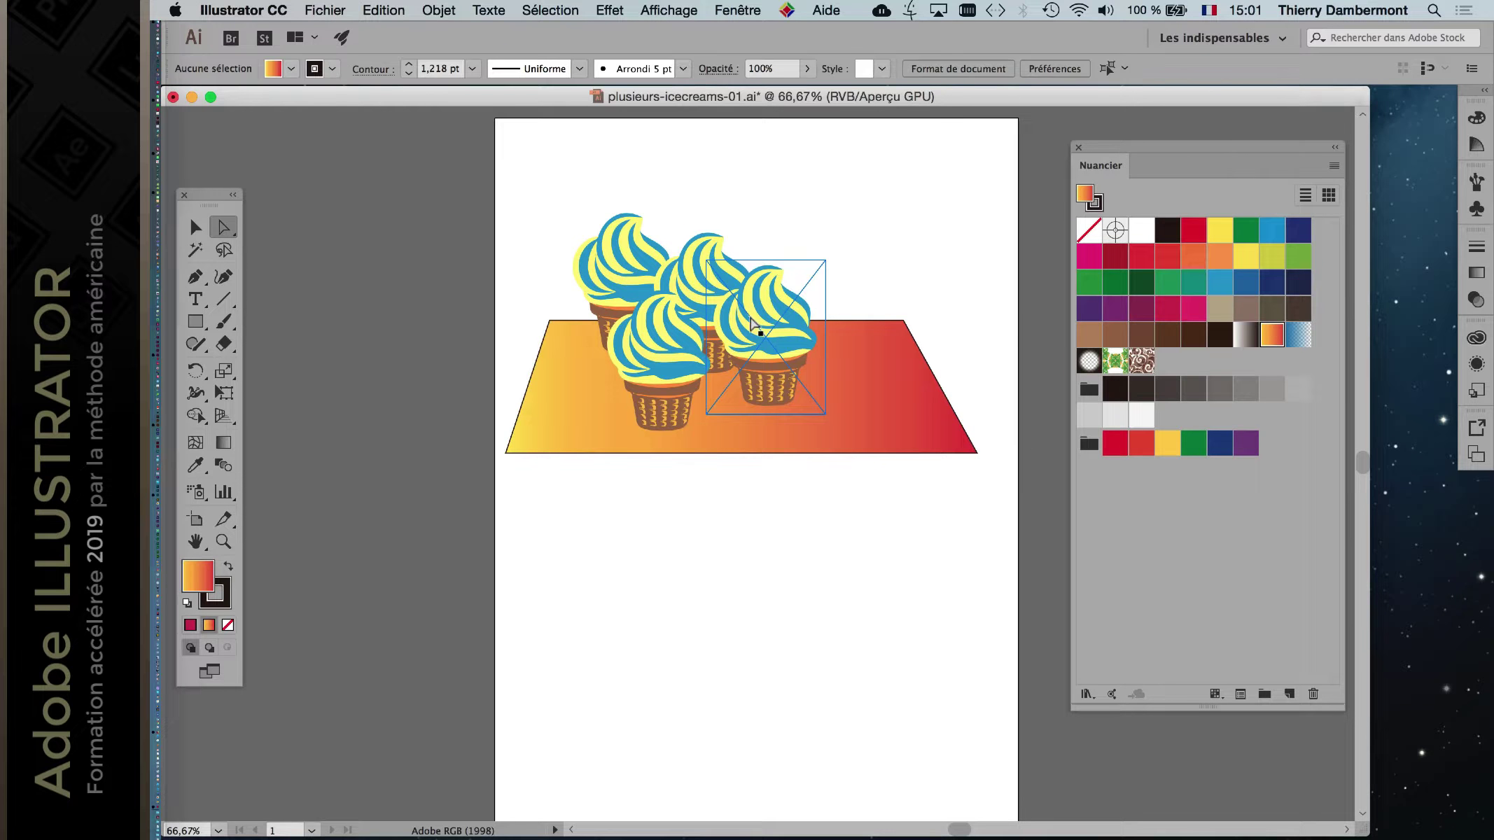
pyautogui.click(754, 319)
pyautogui.scroll(2, 770, 322)
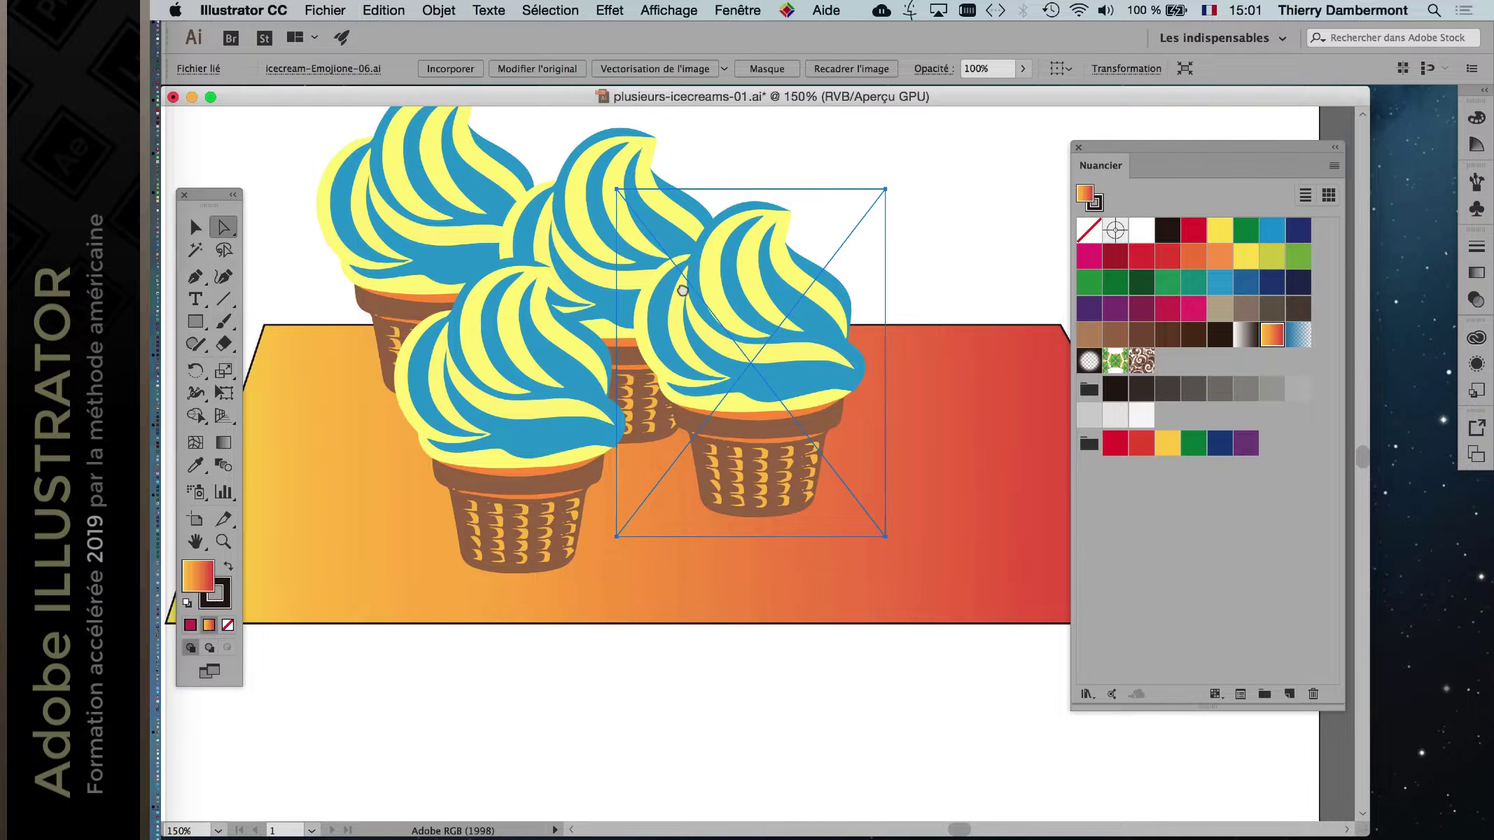
pyautogui.moveTo(707, 292); pyautogui.dragTo(515, 289)
pyautogui.click(731, 8)
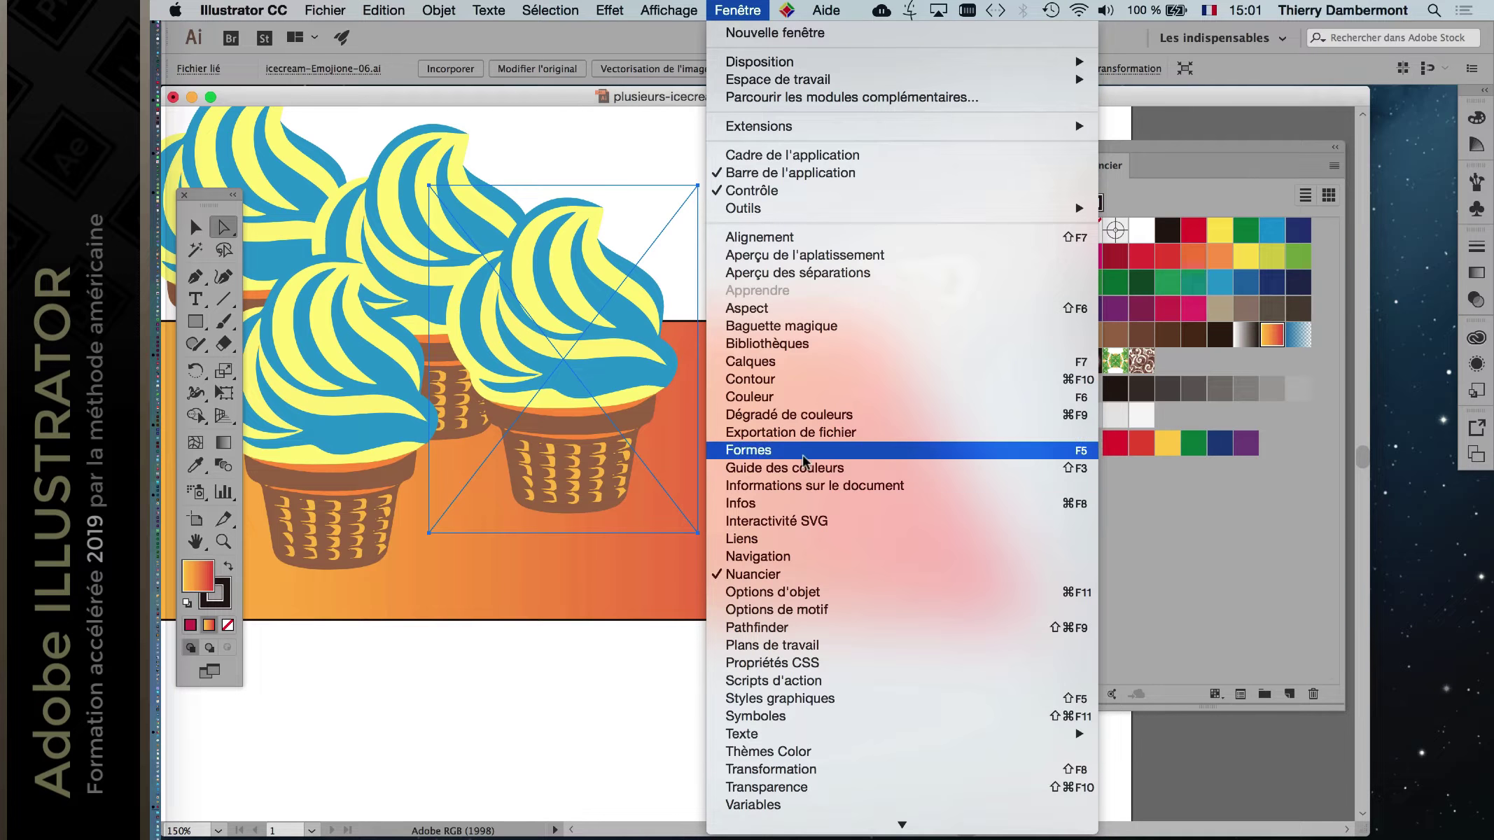
pyautogui.click(826, 540)
# Enlarge the Liens panel to list all four links, then open the first link's options menu.
pyautogui.moveTo(994, 141); pyautogui.dragTo(837, 135)
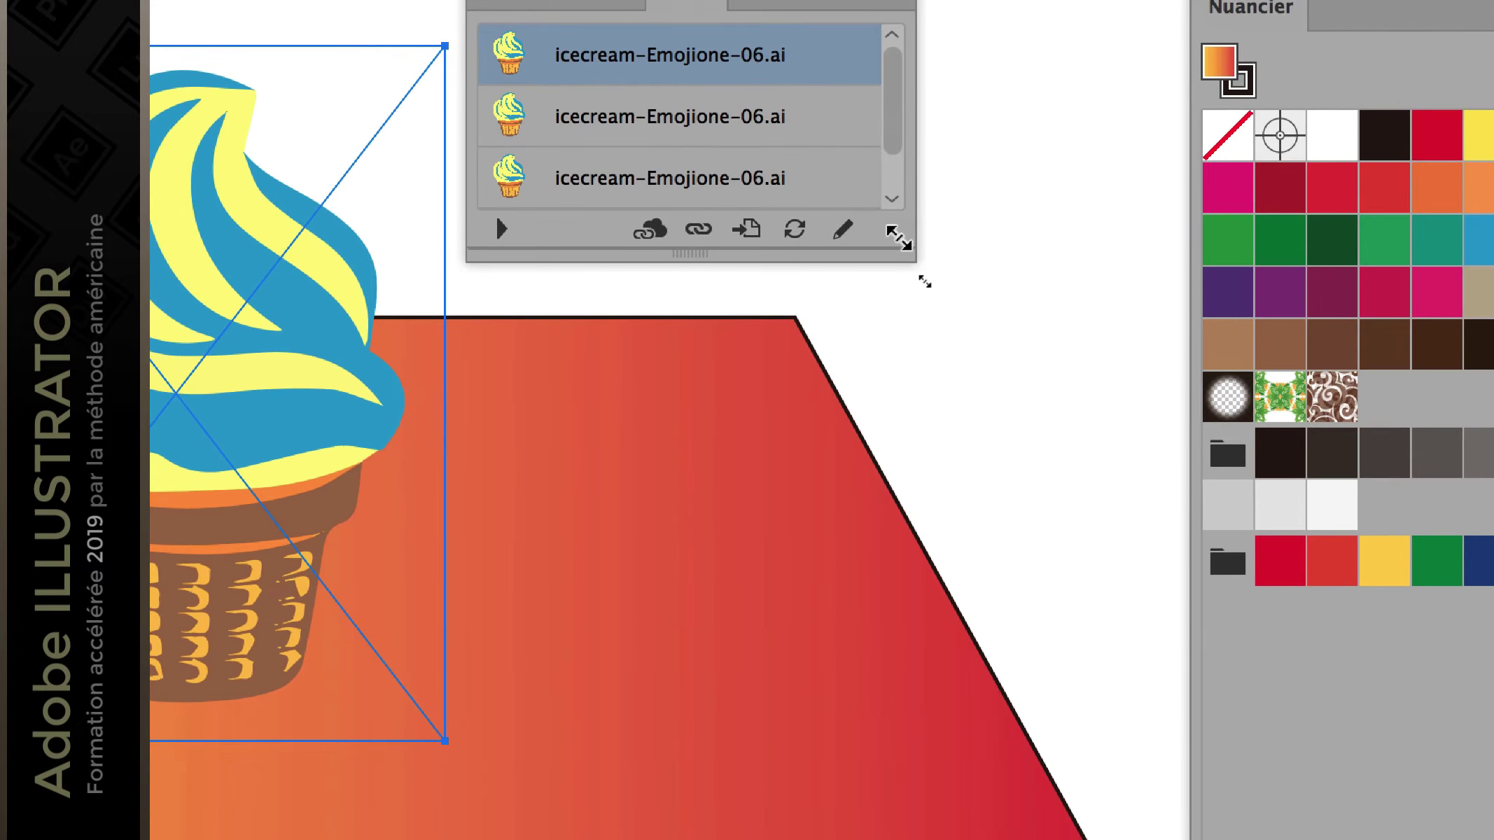
pyautogui.moveTo(1024, 446); pyautogui.dragTo(1014, 476)
pyautogui.moveTo(928, 314); pyautogui.dragTo(953, 420)
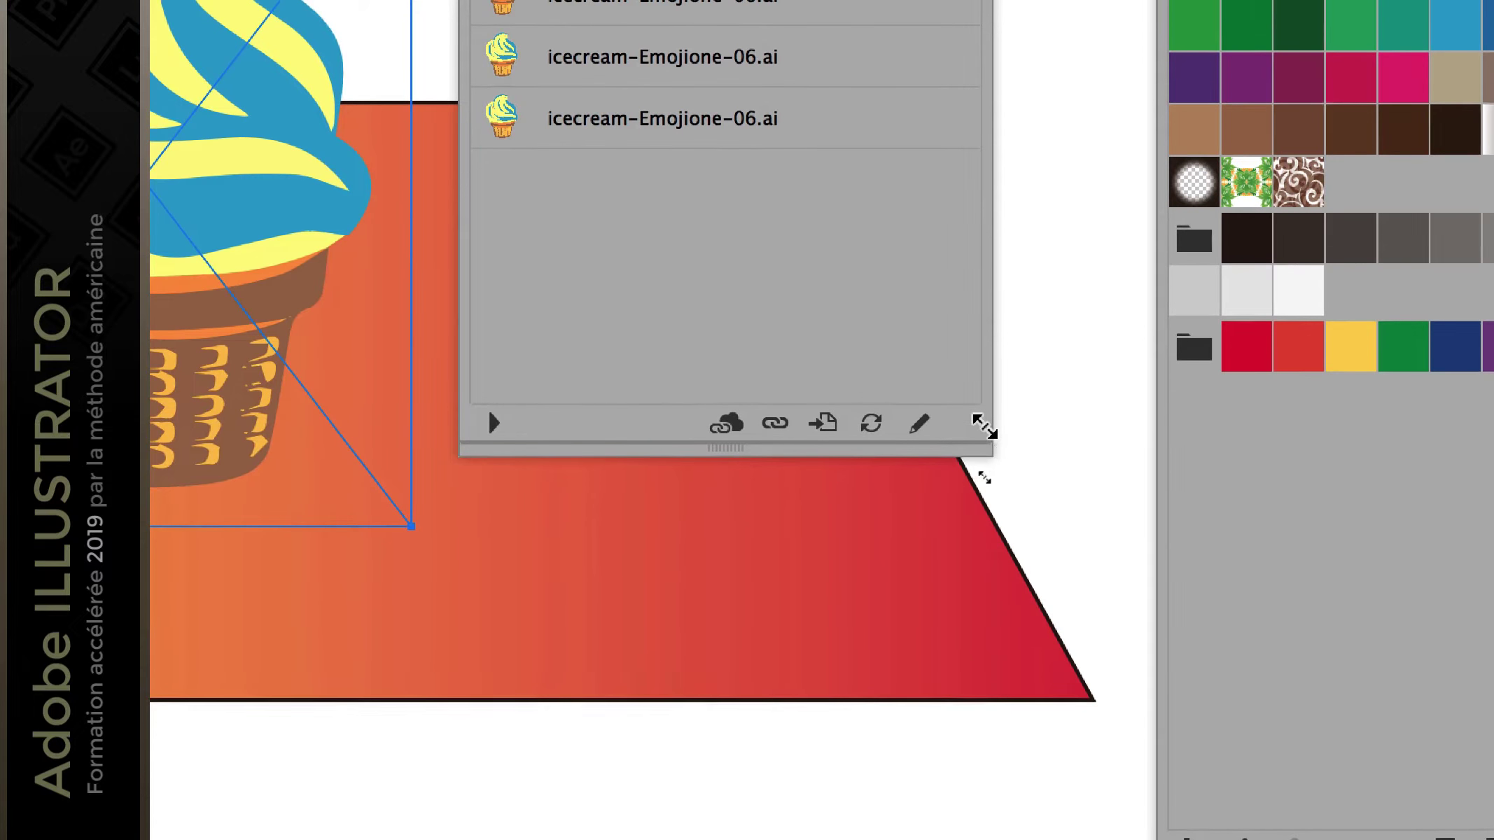
pyautogui.moveTo(983, 423); pyautogui.dragTo(1097, 362)
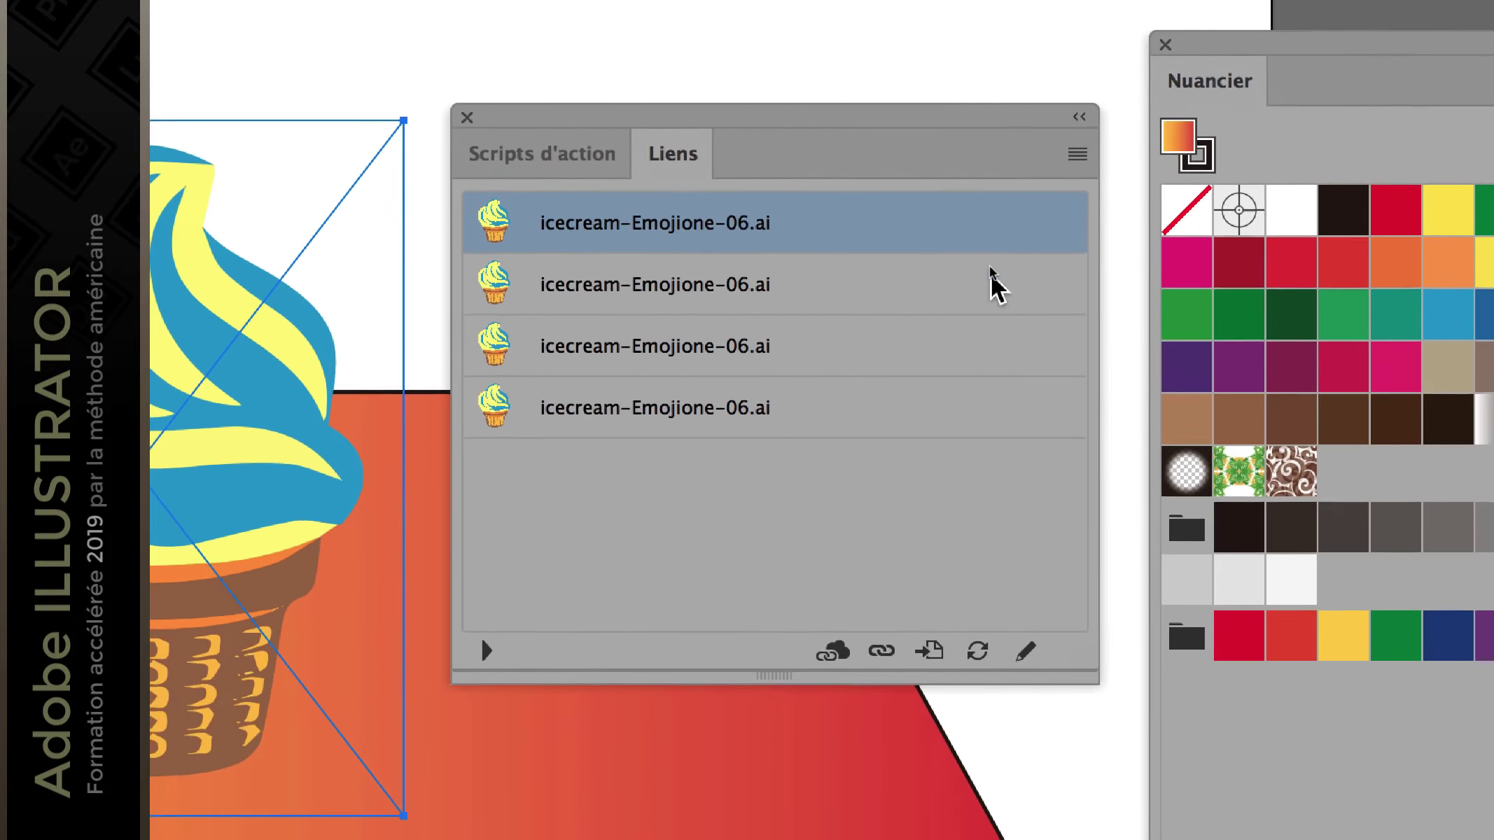
pyautogui.press('Down')
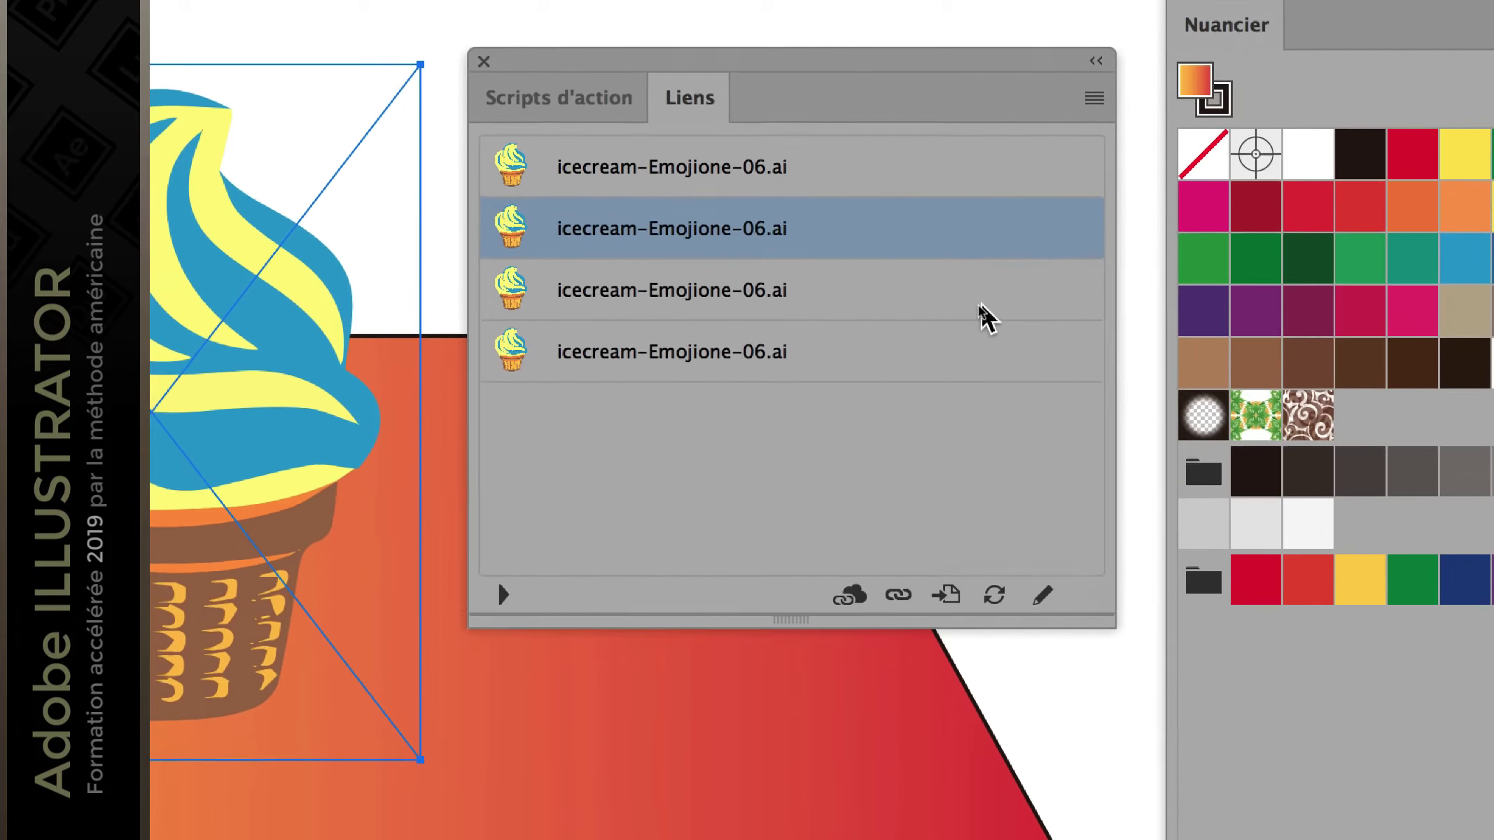
pyautogui.press('Down')
pyautogui.press('Down')
pyautogui.click(983, 252)
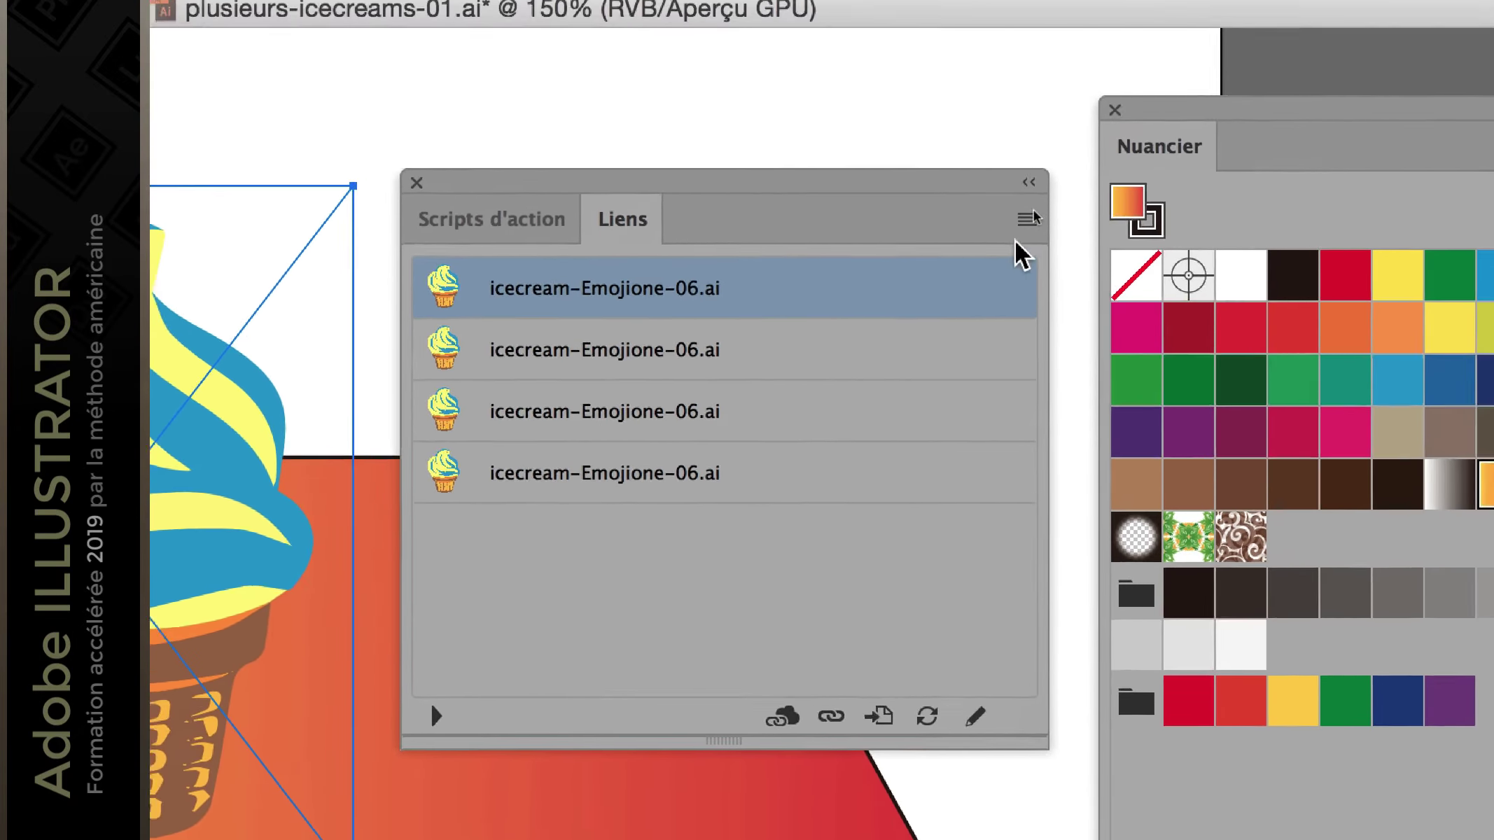
pyautogui.click(1088, 173)
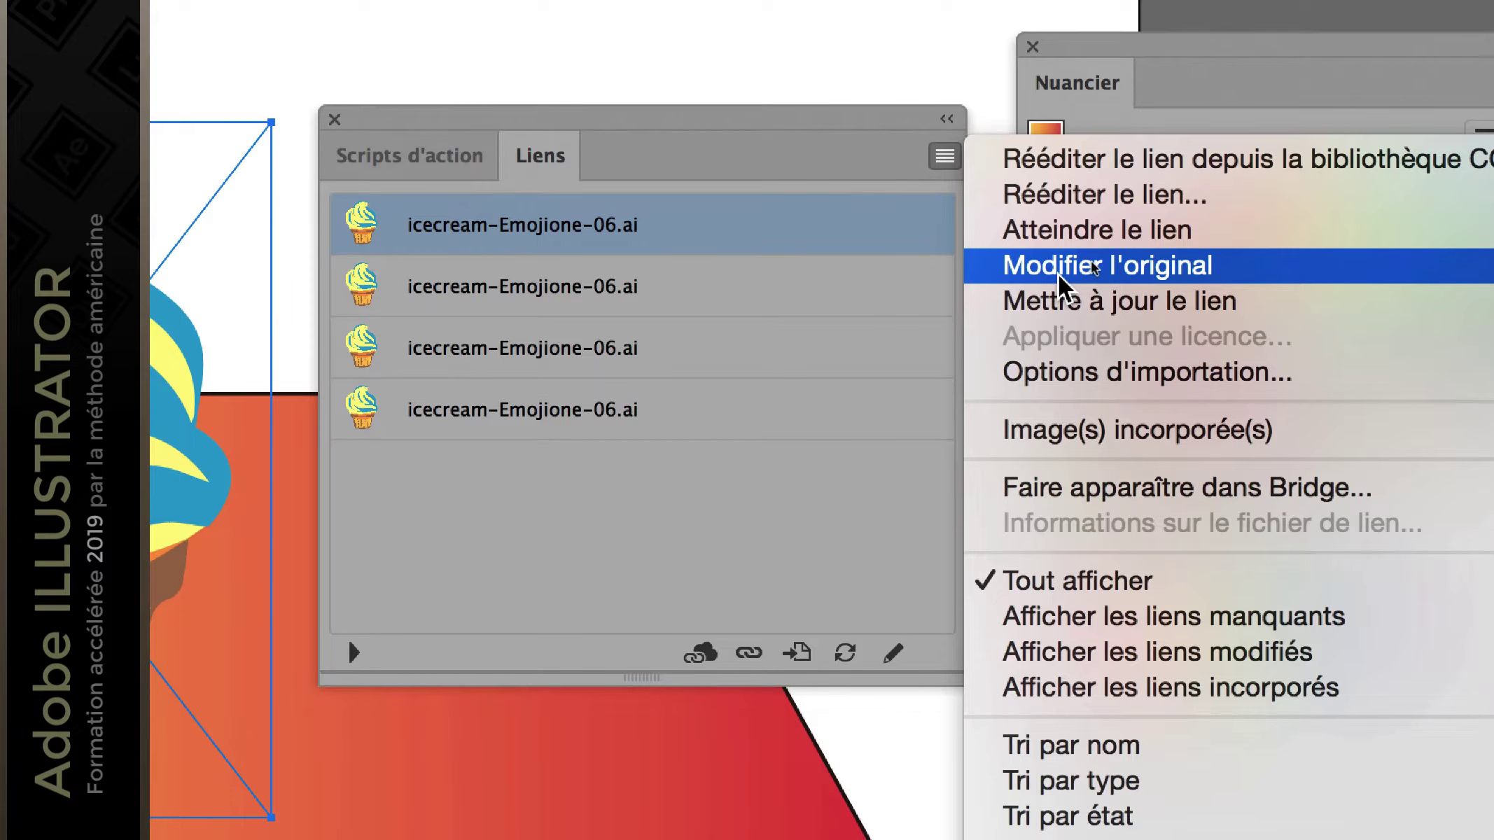
pyautogui.click(1058, 277)
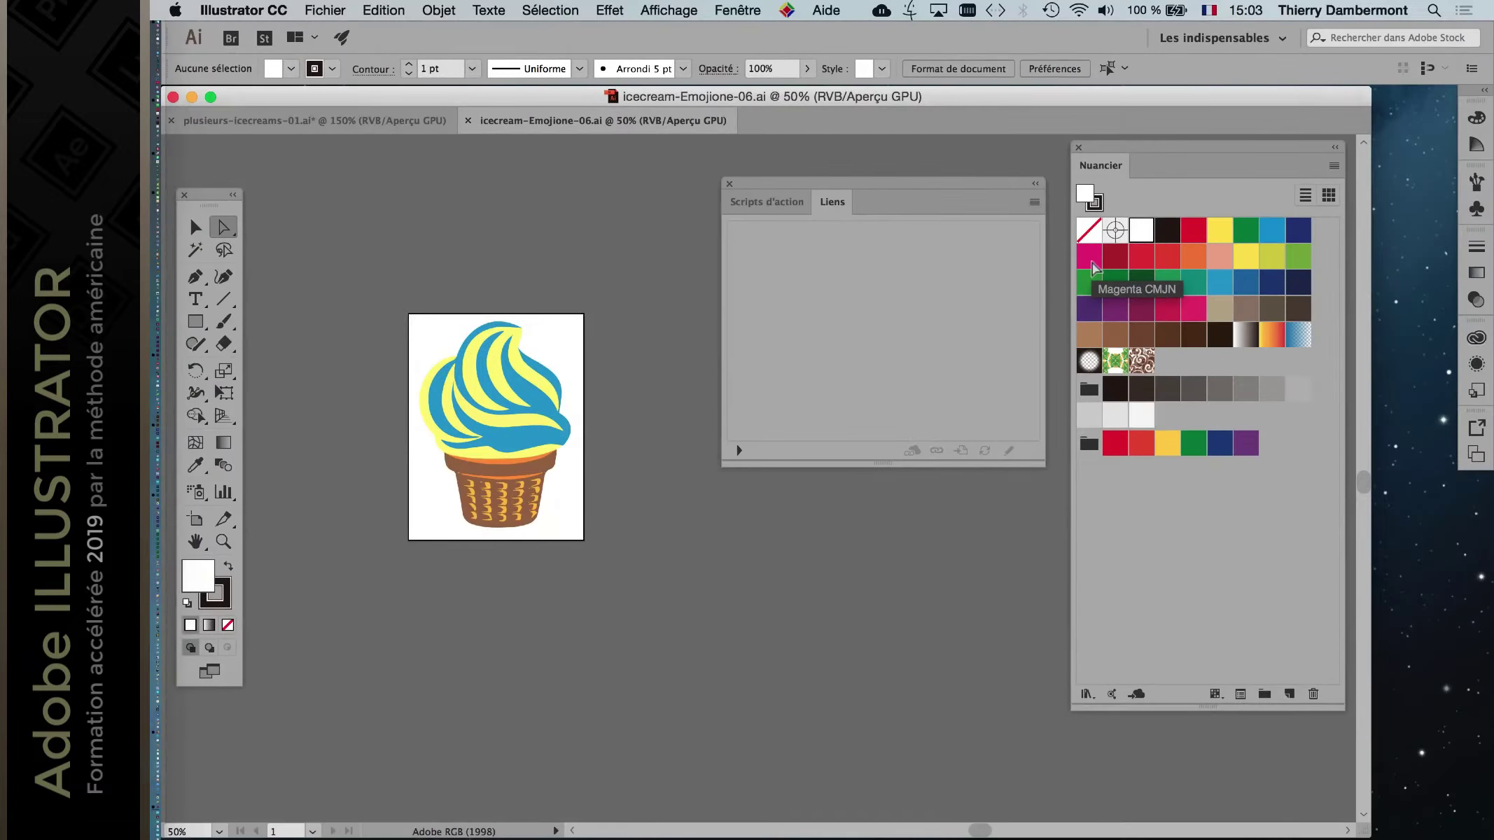
pyautogui.hotkey('ctrl', '1')
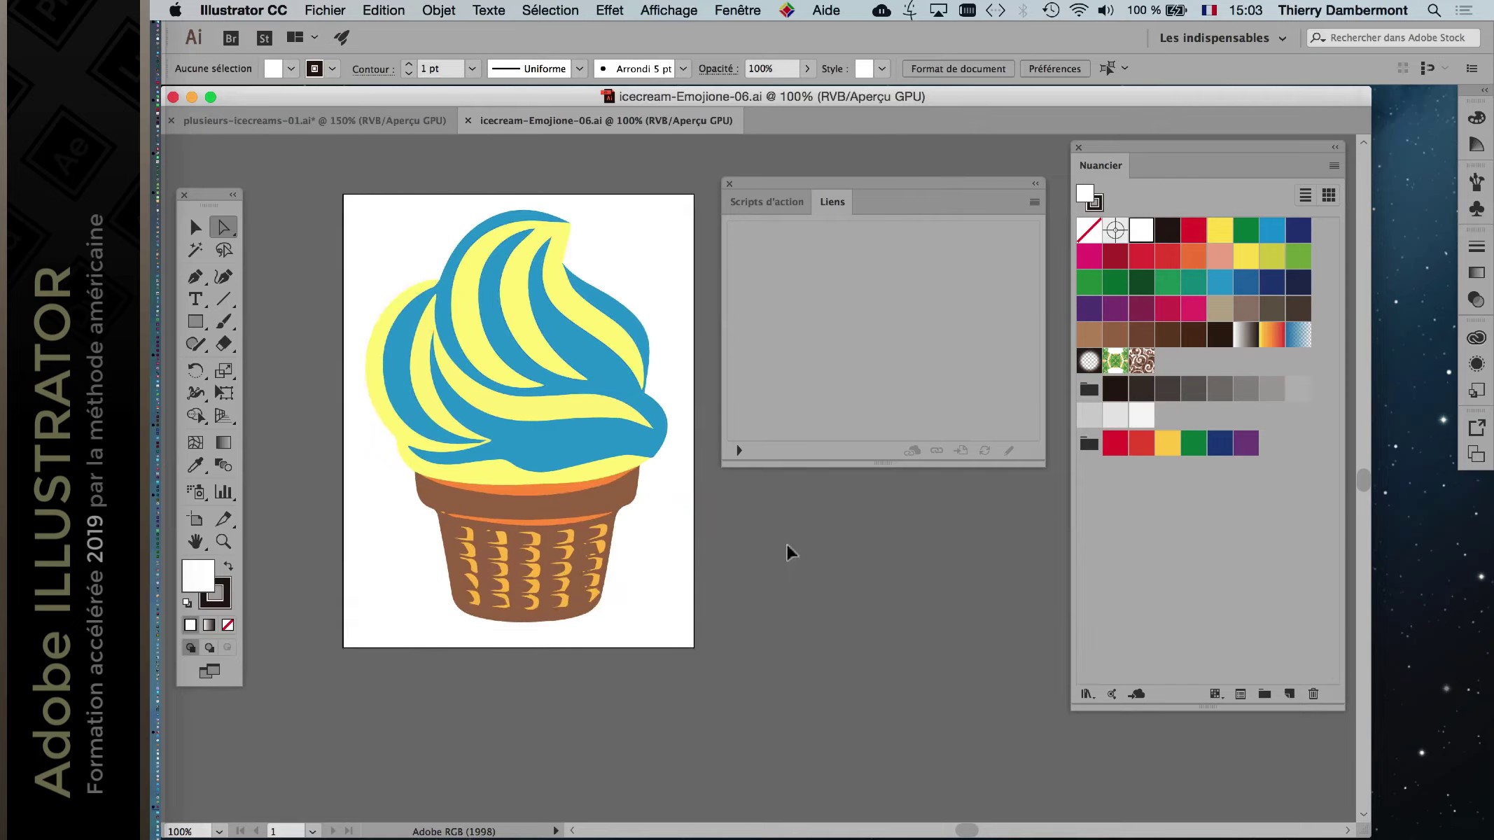
pyautogui.scroll(1, 474, 348)
pyautogui.click(481, 320)
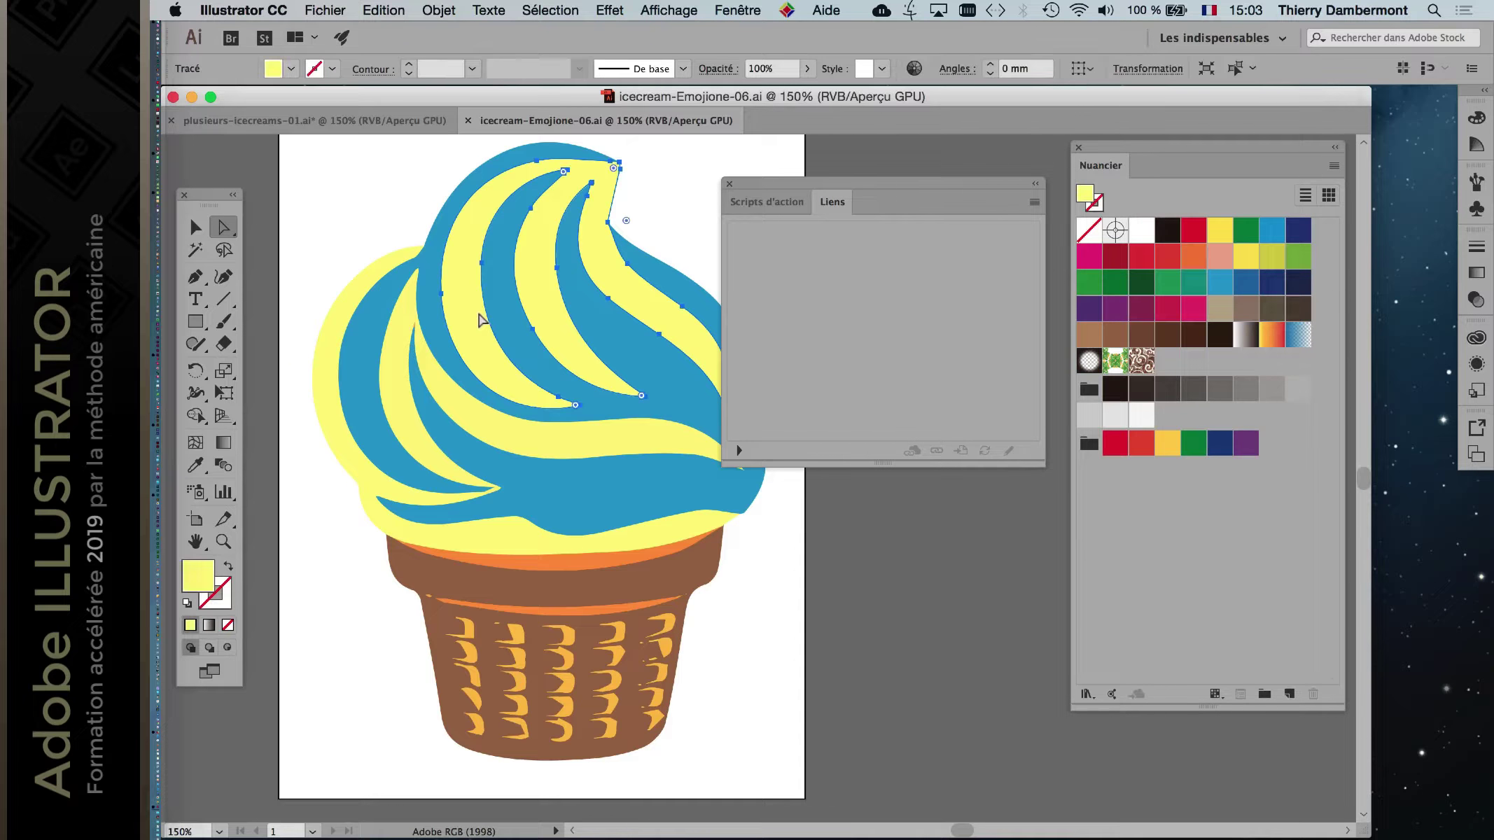
pyautogui.moveTo(772, 189); pyautogui.dragTo(848, 240)
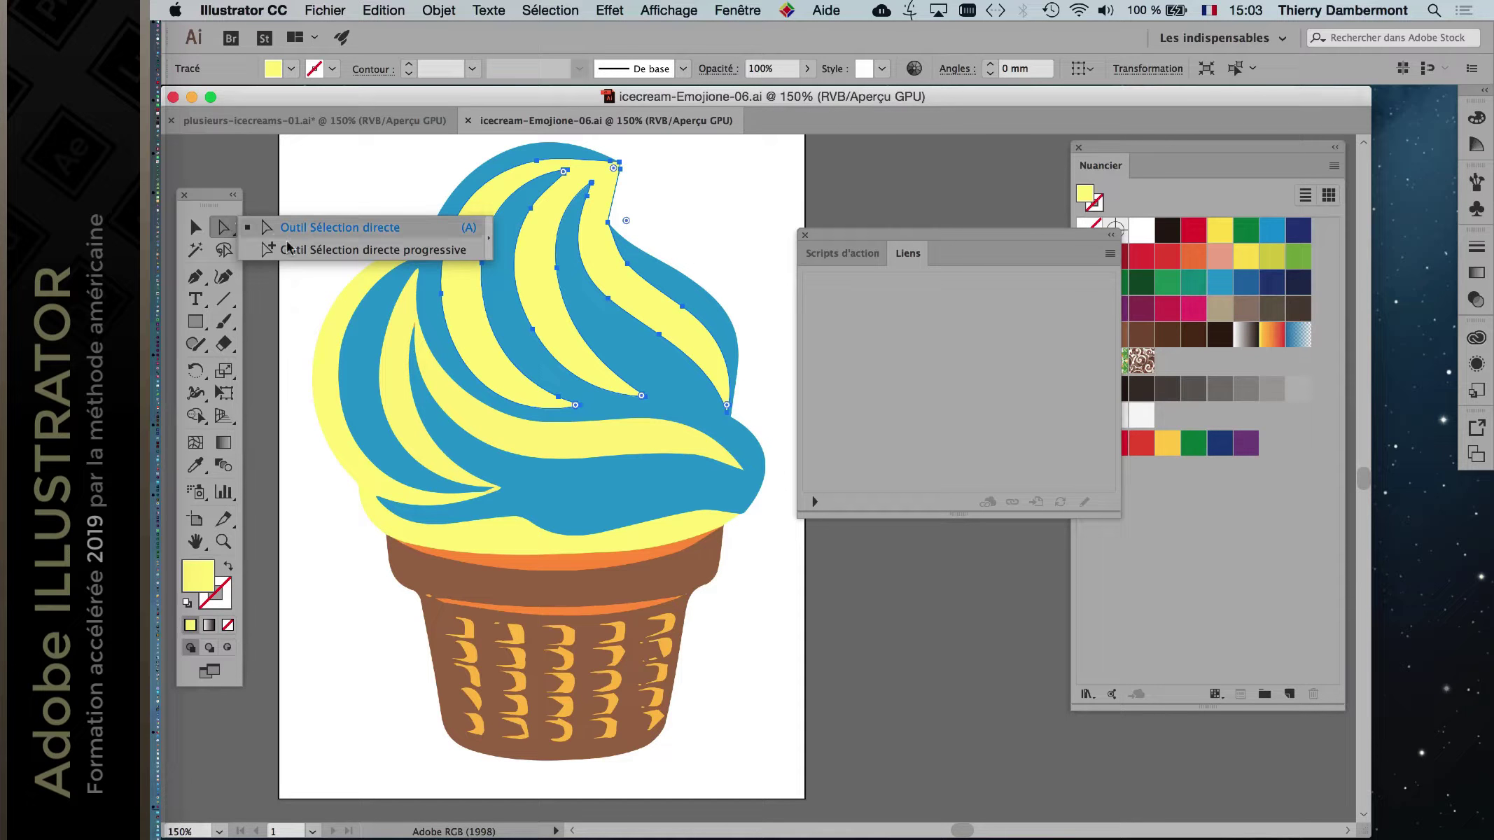
pyautogui.moveTo(225, 215); pyautogui.dragTo(294, 246)
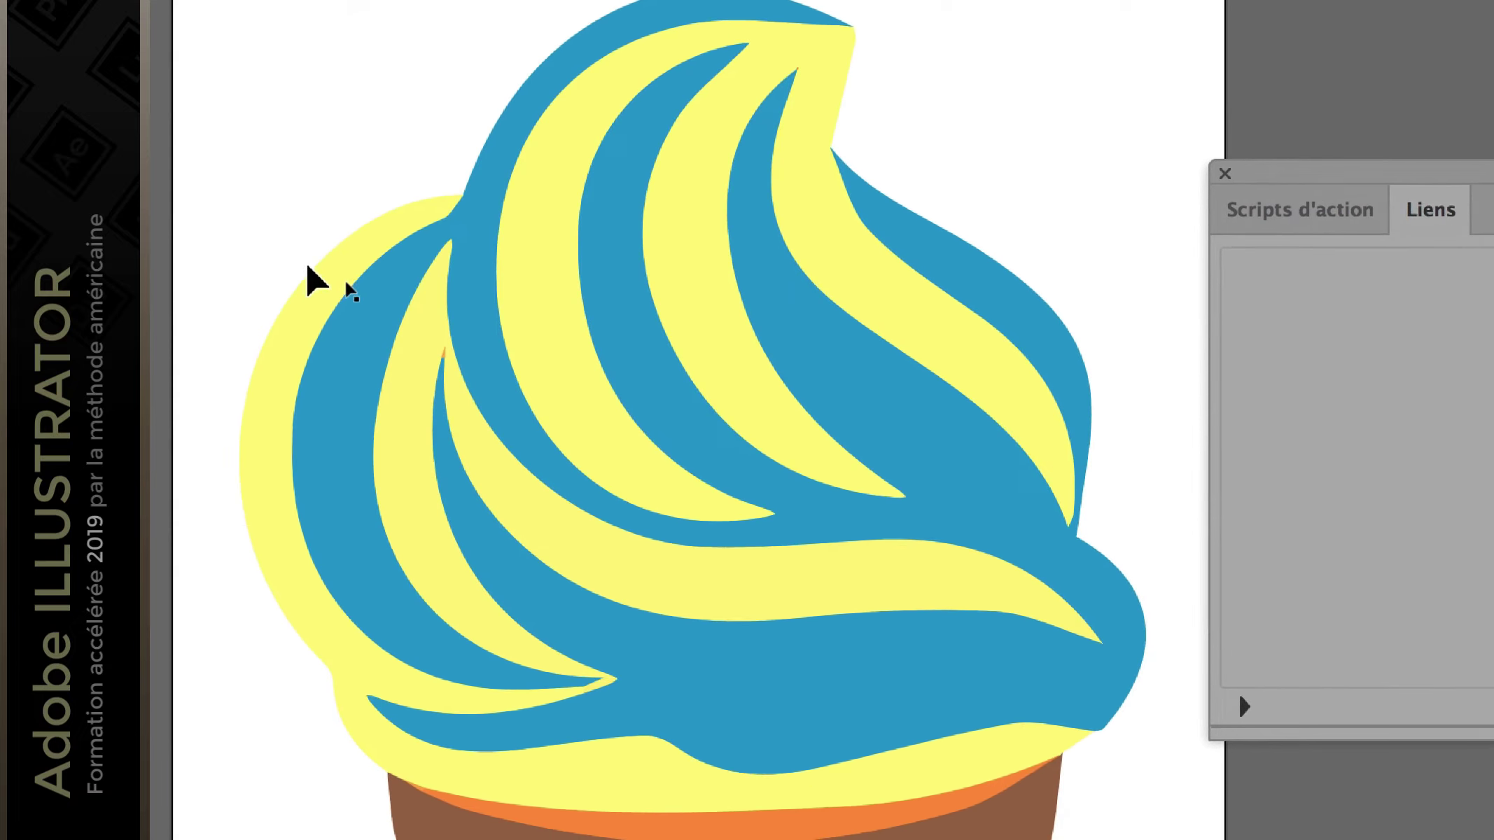
pyautogui.click(312, 277)
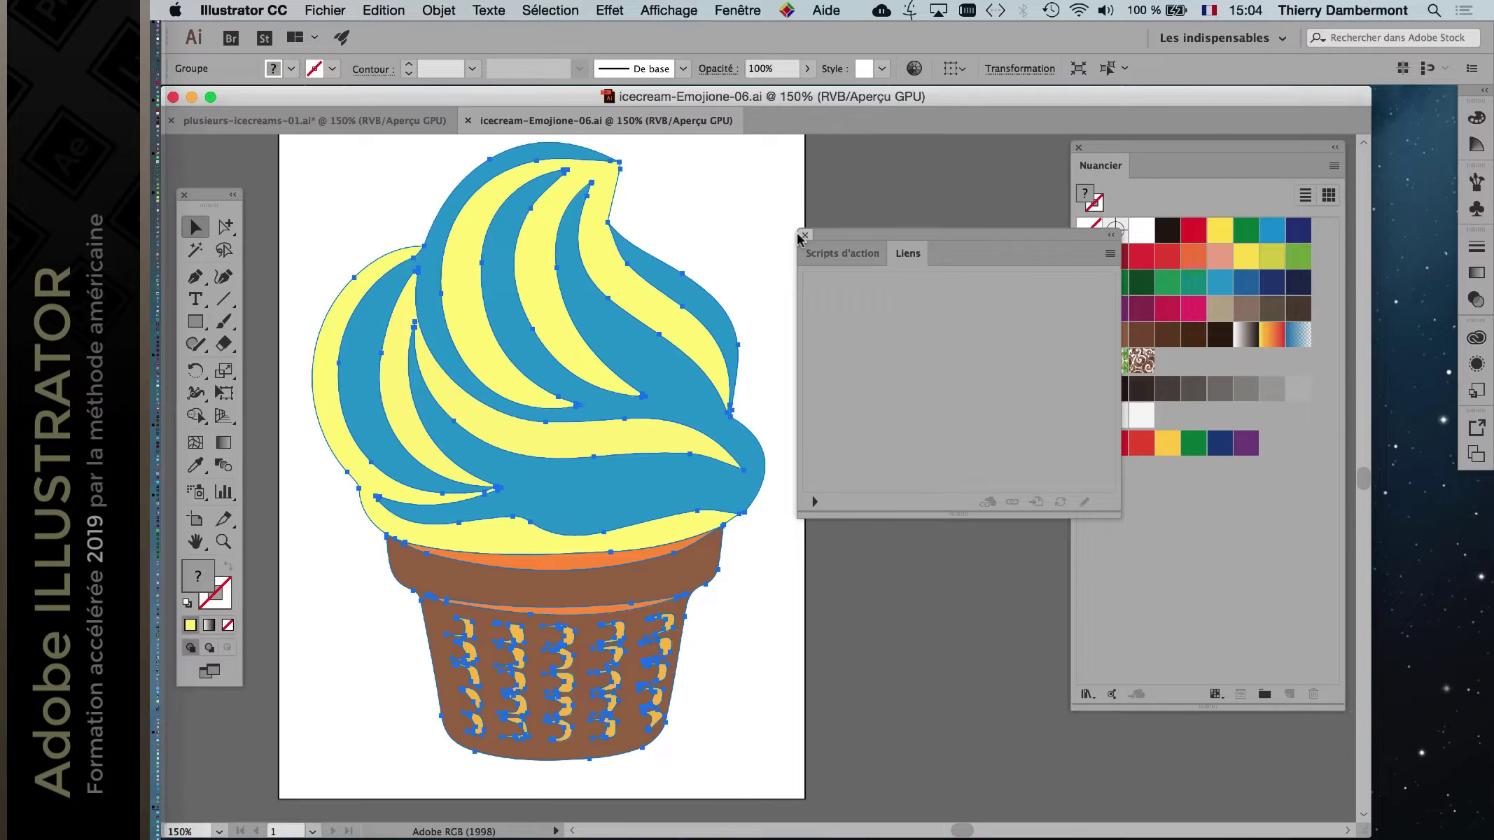
# Close the Liens panel, open and resize the Calques panel, and close Nuancier.
pyautogui.click(805, 236)
pyautogui.click(737, 10)
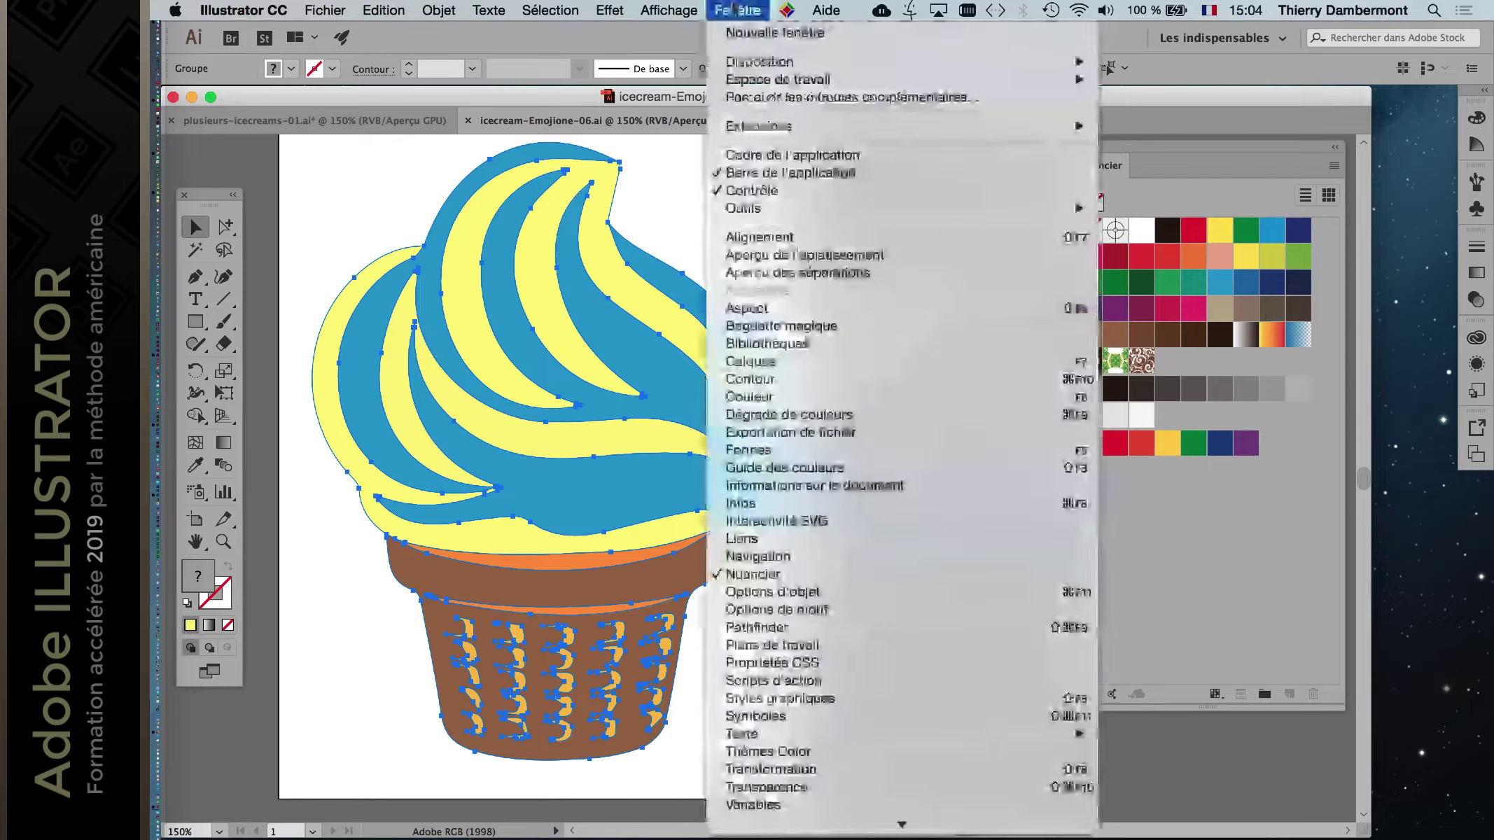
pyautogui.click(789, 373)
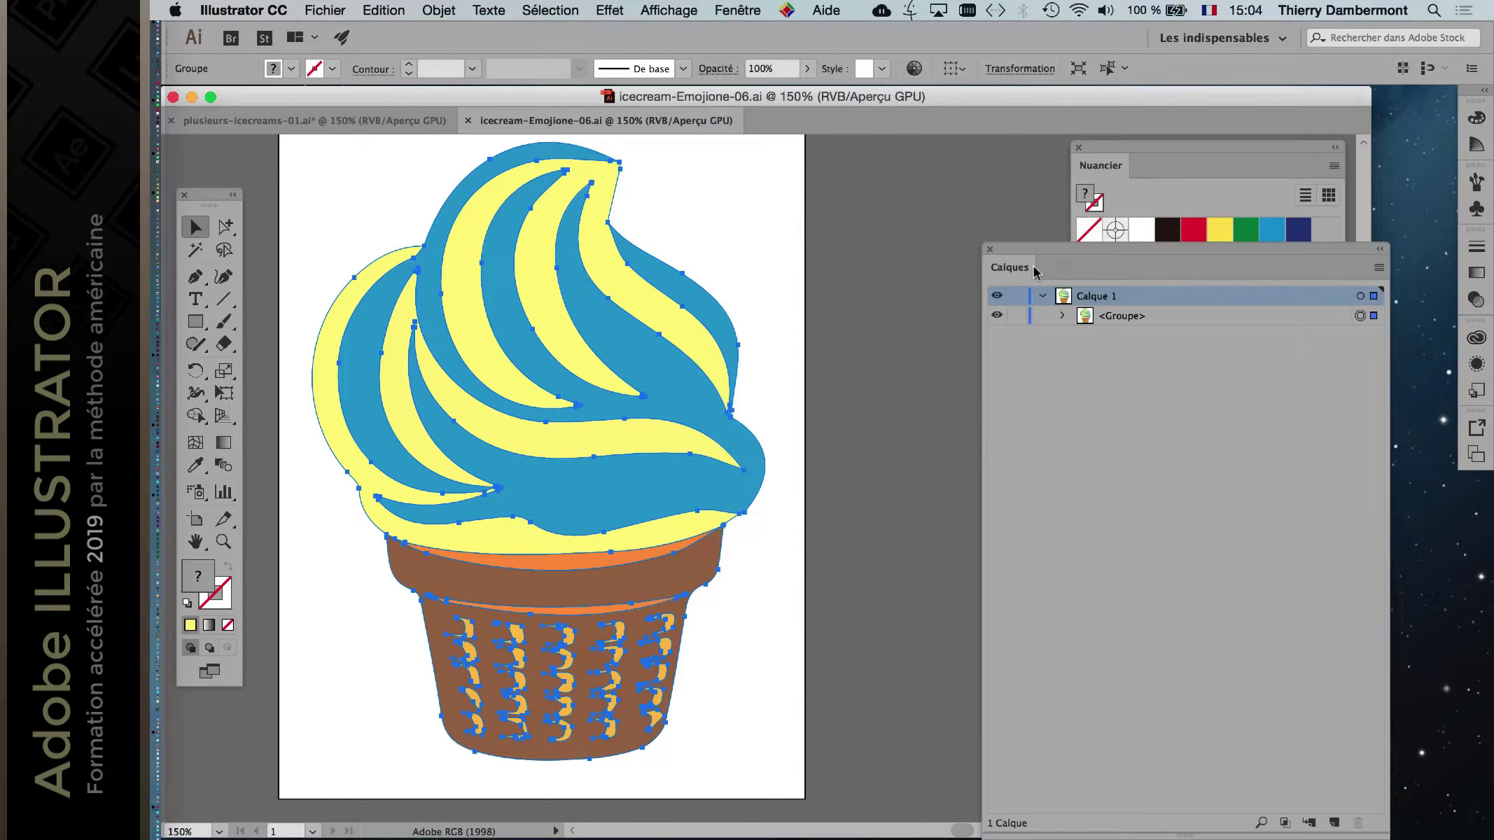
pyautogui.moveTo(1034, 266); pyautogui.dragTo(848, 180)
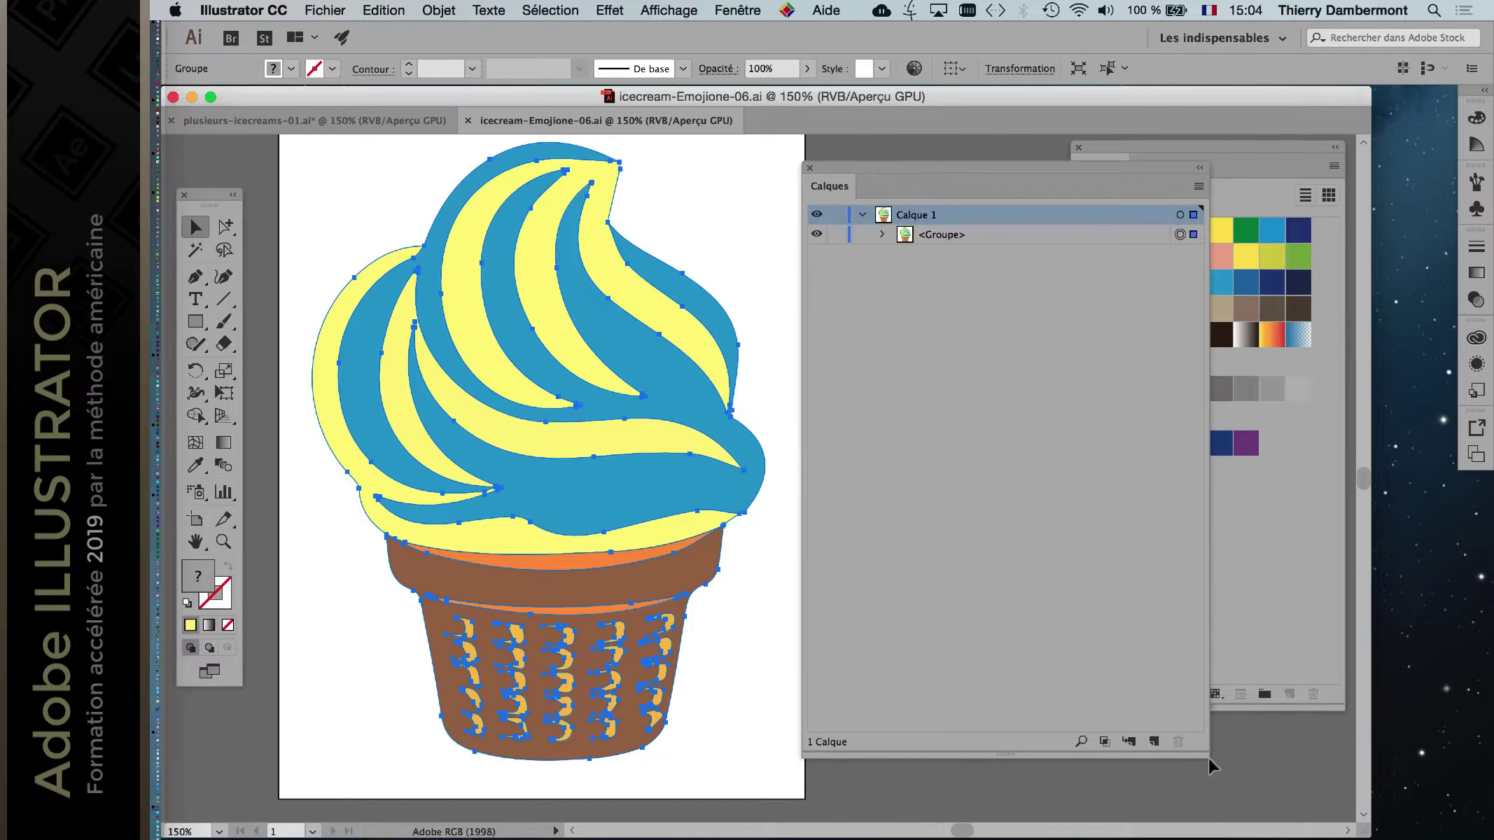
pyautogui.moveTo(1205, 751); pyautogui.dragTo(1115, 527)
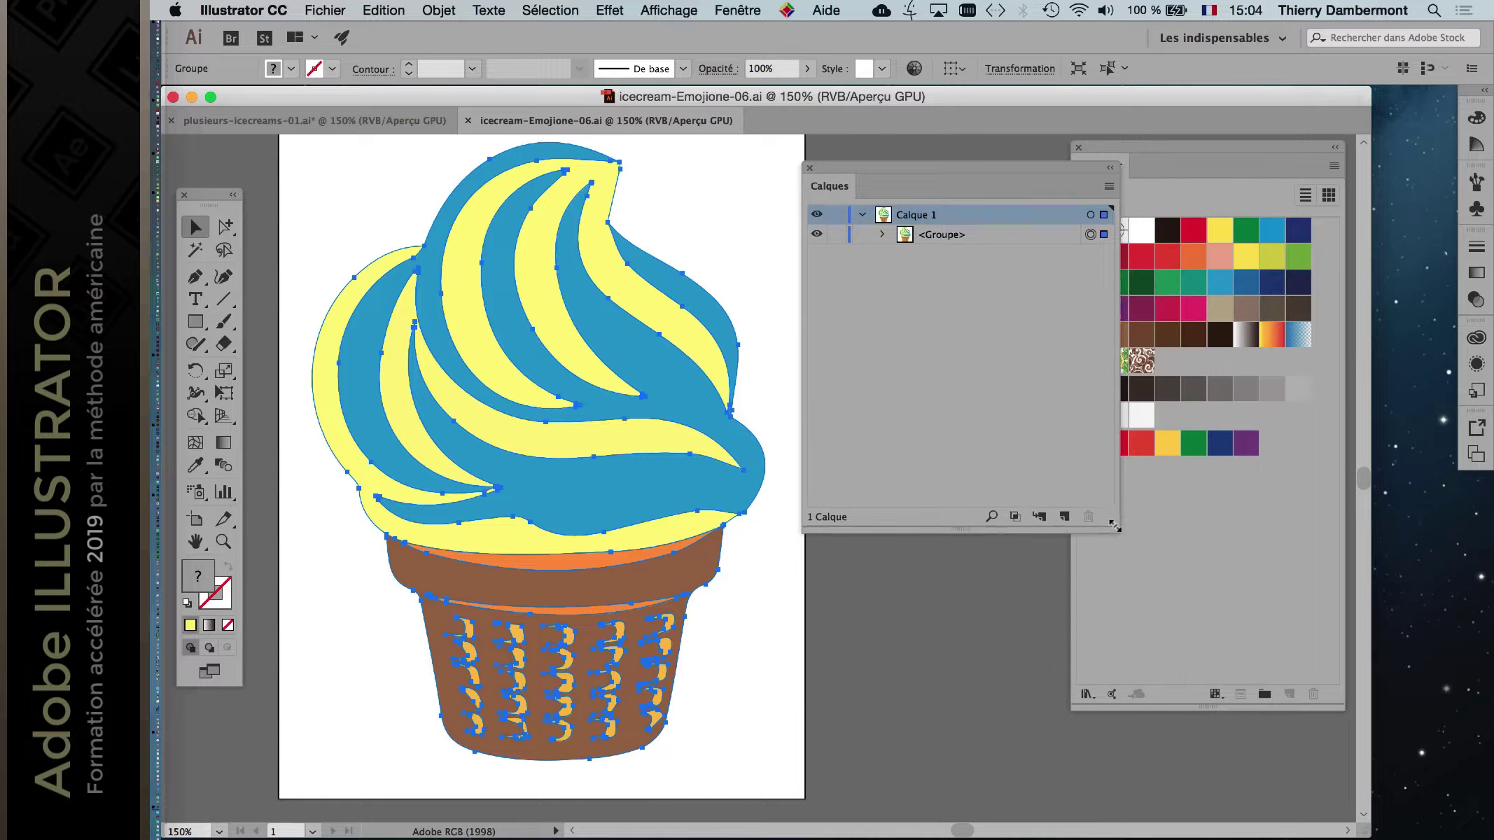
pyautogui.click(1078, 147)
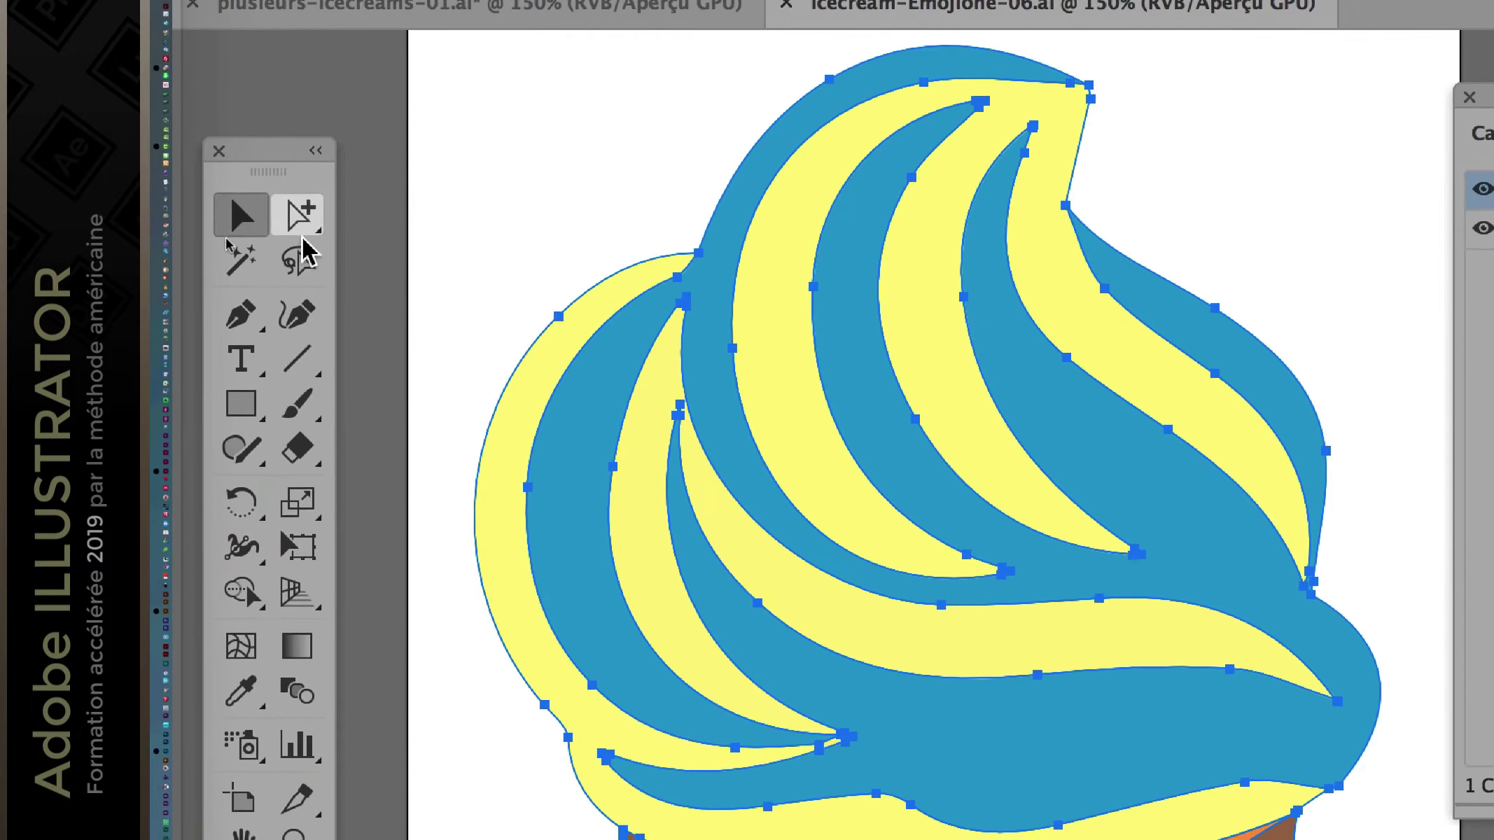
# Select only the outer yellow swirl shape with the Group Selection tool.
pyautogui.click(297, 224)
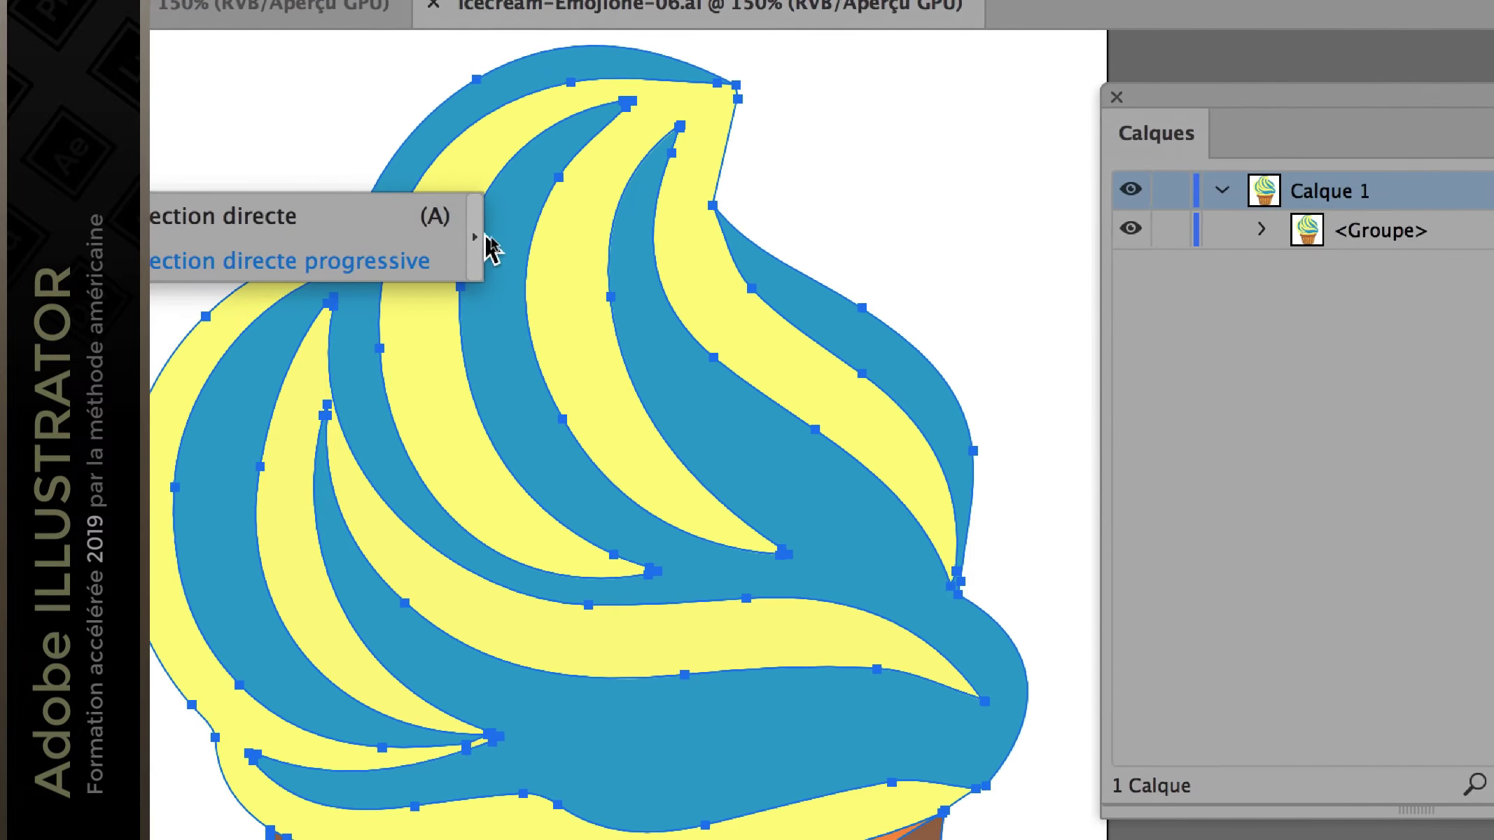
pyautogui.click(606, 242)
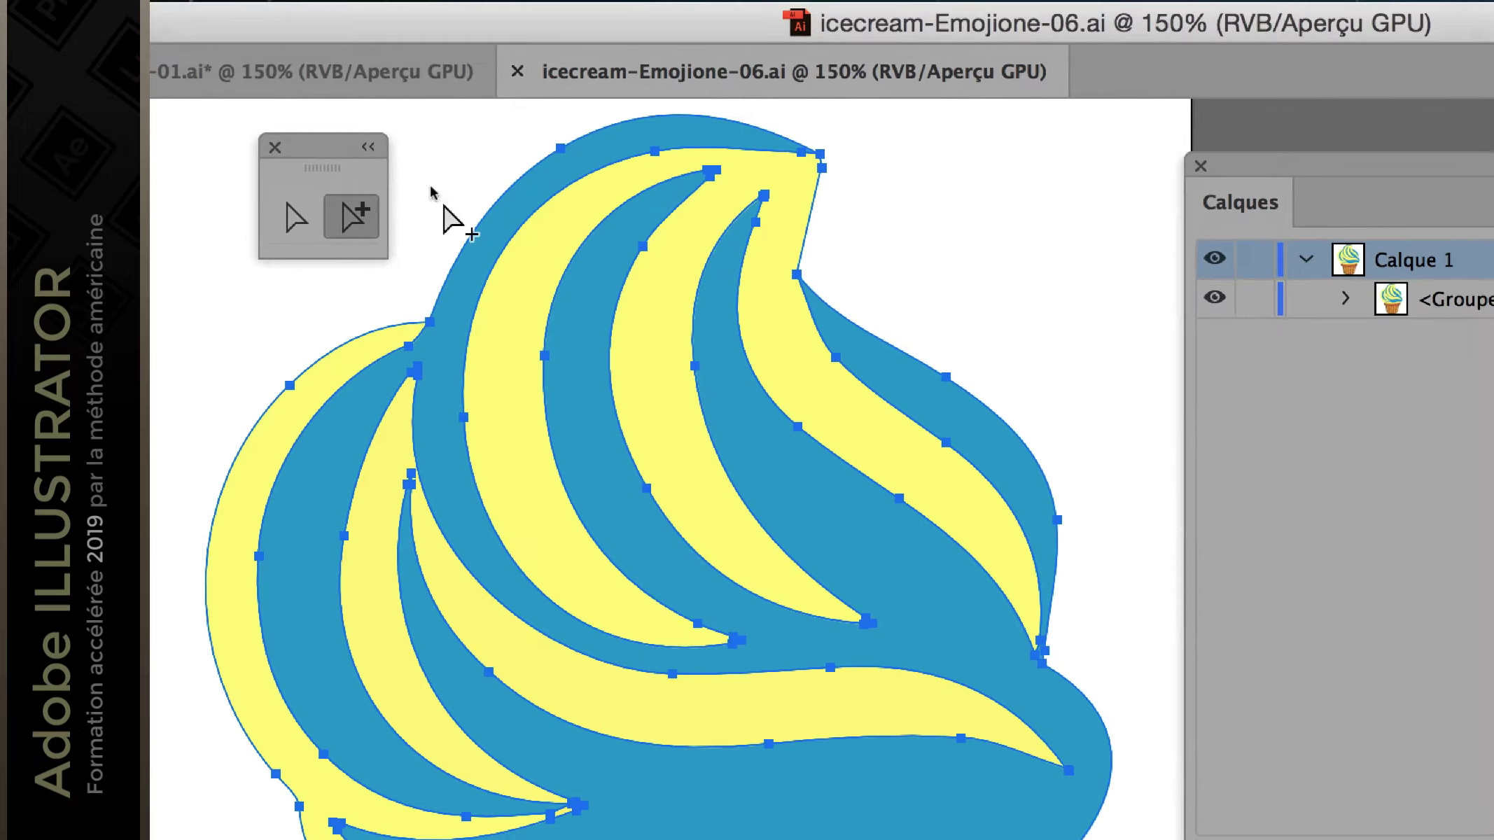
pyautogui.click(434, 199)
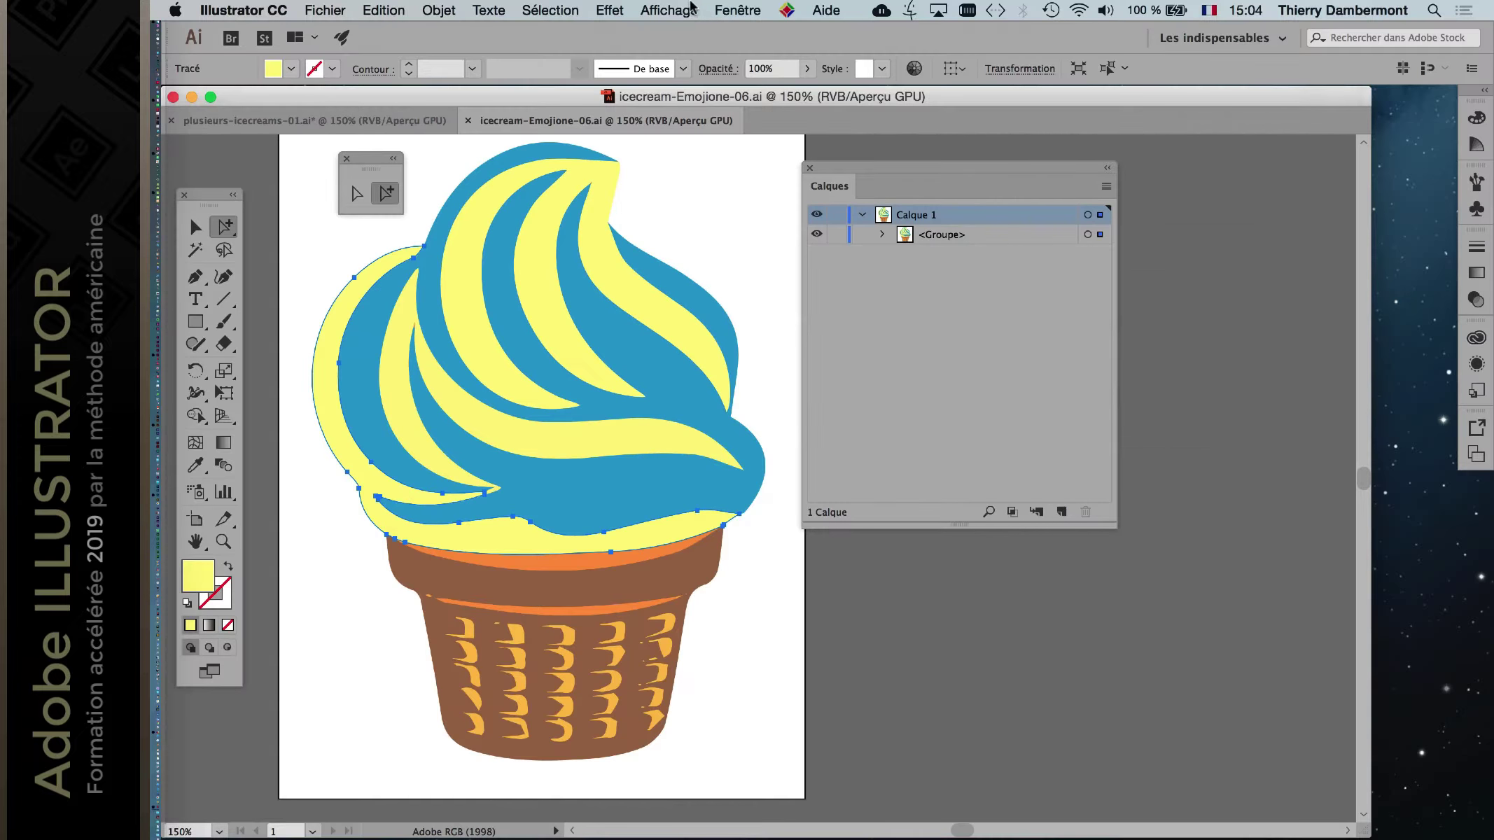
pyautogui.click(693, 10)
pyautogui.moveTo(738, 9)
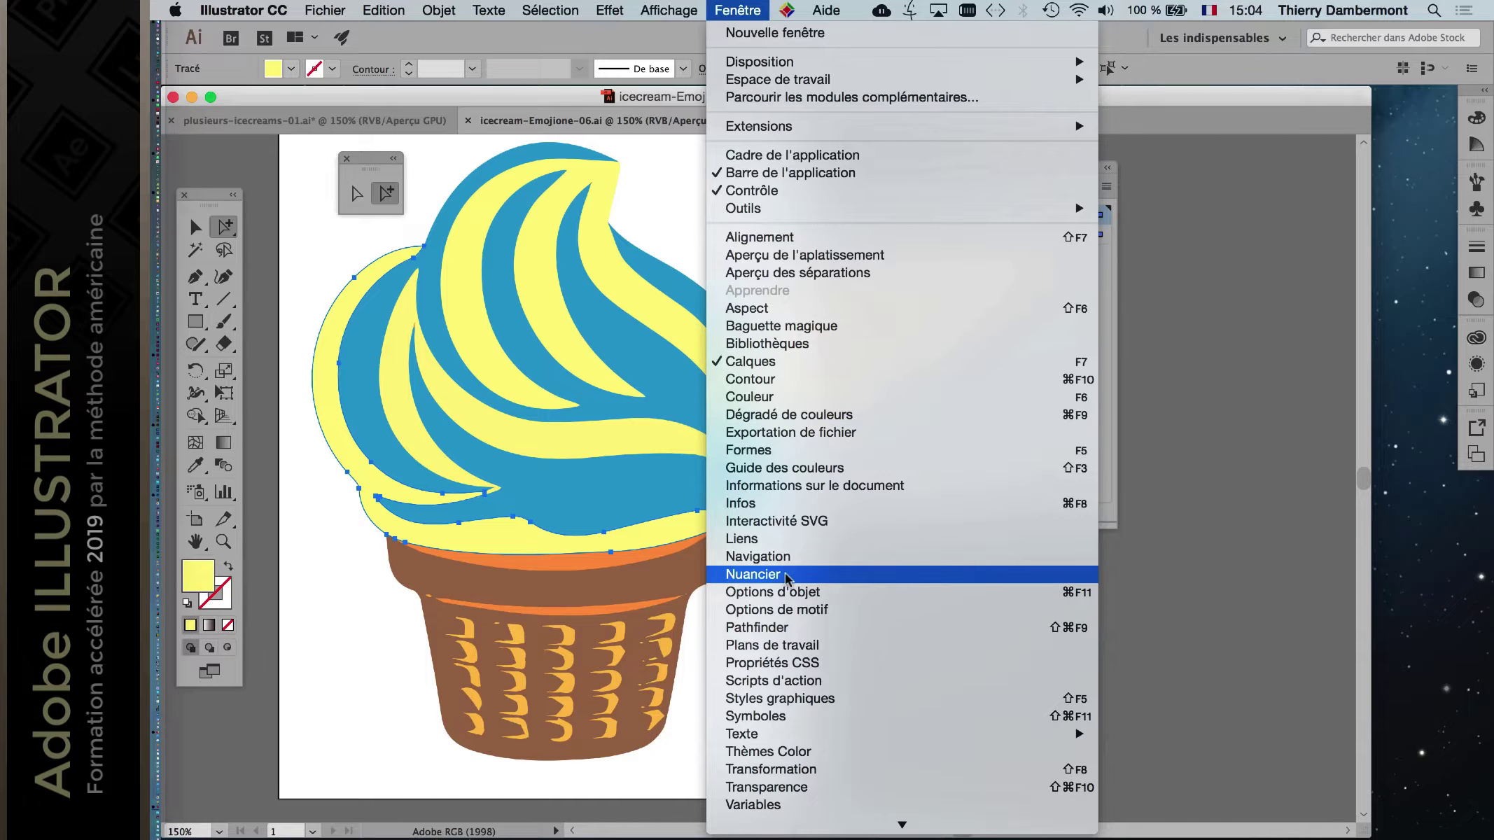
# Place the Nuancier swatches beside the artwork and colour the outer swirl magenta.
pyautogui.click(785, 574)
pyautogui.moveTo(909, 168); pyautogui.dragTo(889, 667)
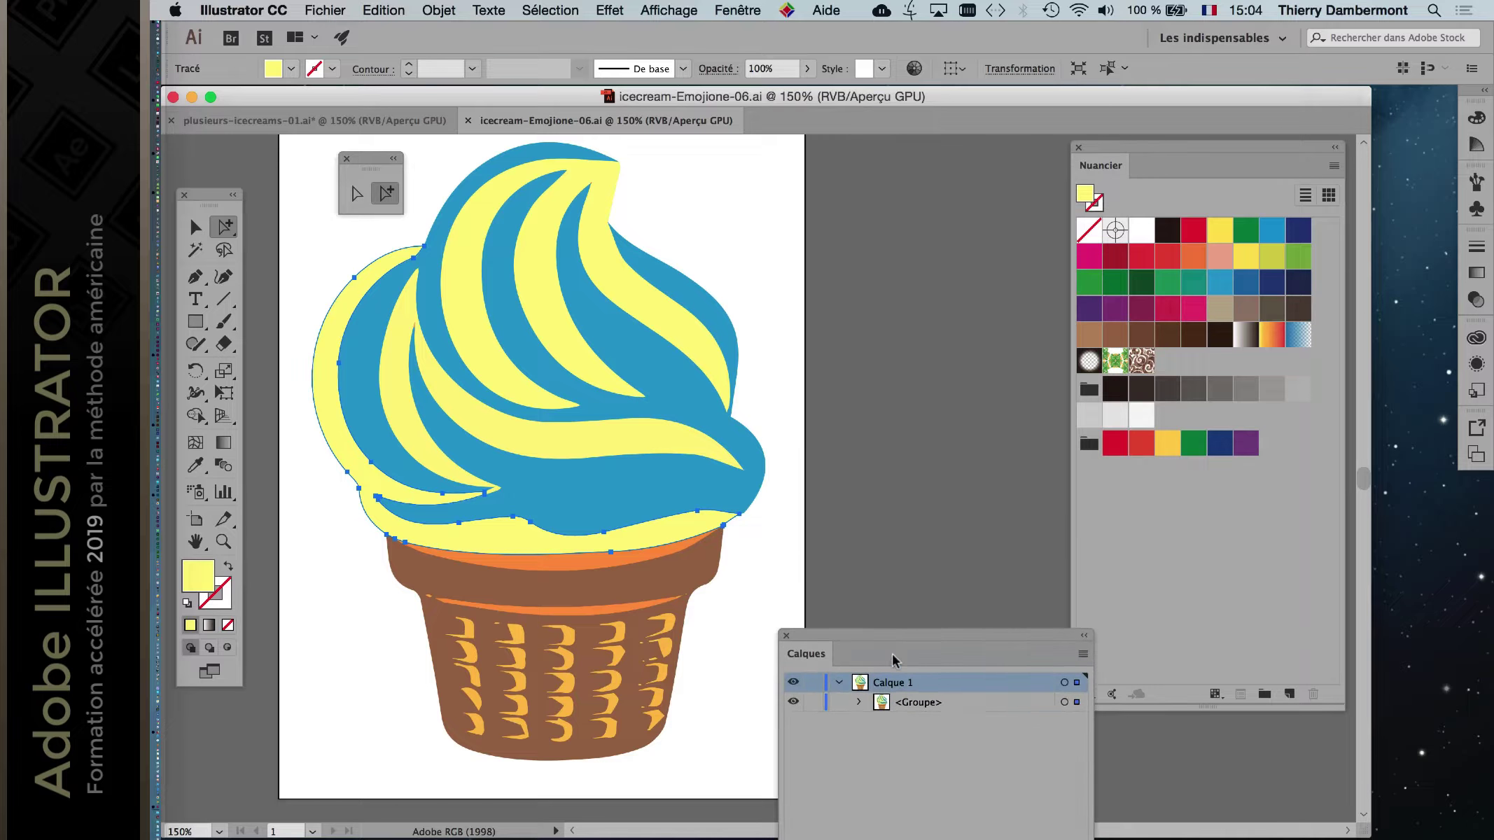
pyautogui.moveTo(1105, 144); pyautogui.dragTo(896, 119)
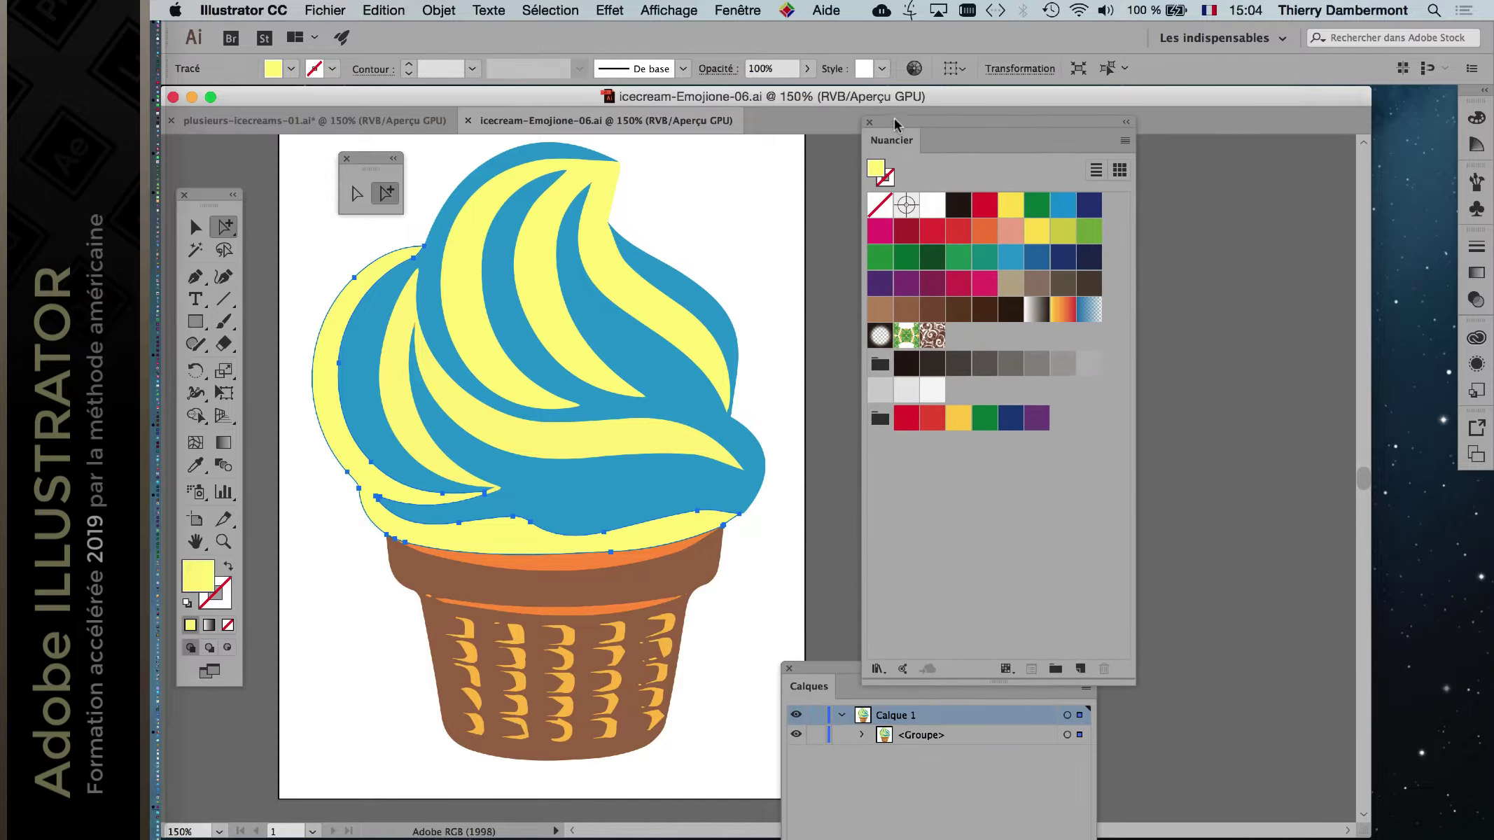
pyautogui.click(983, 280)
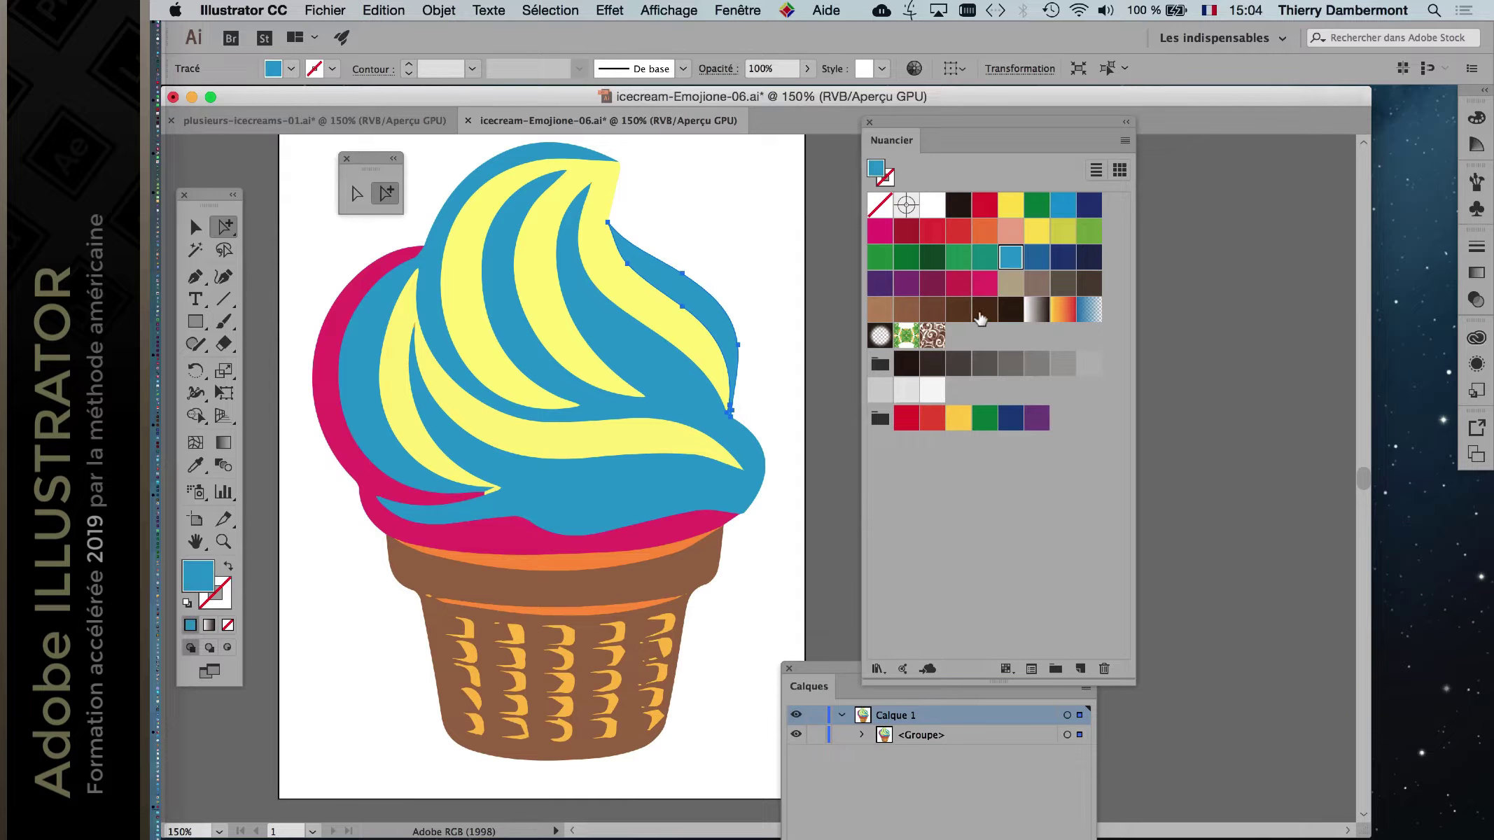
# Recolour an inner yellow swirl stripe, settling on navy after trying salmon and light blue.
pyautogui.click(550, 333)
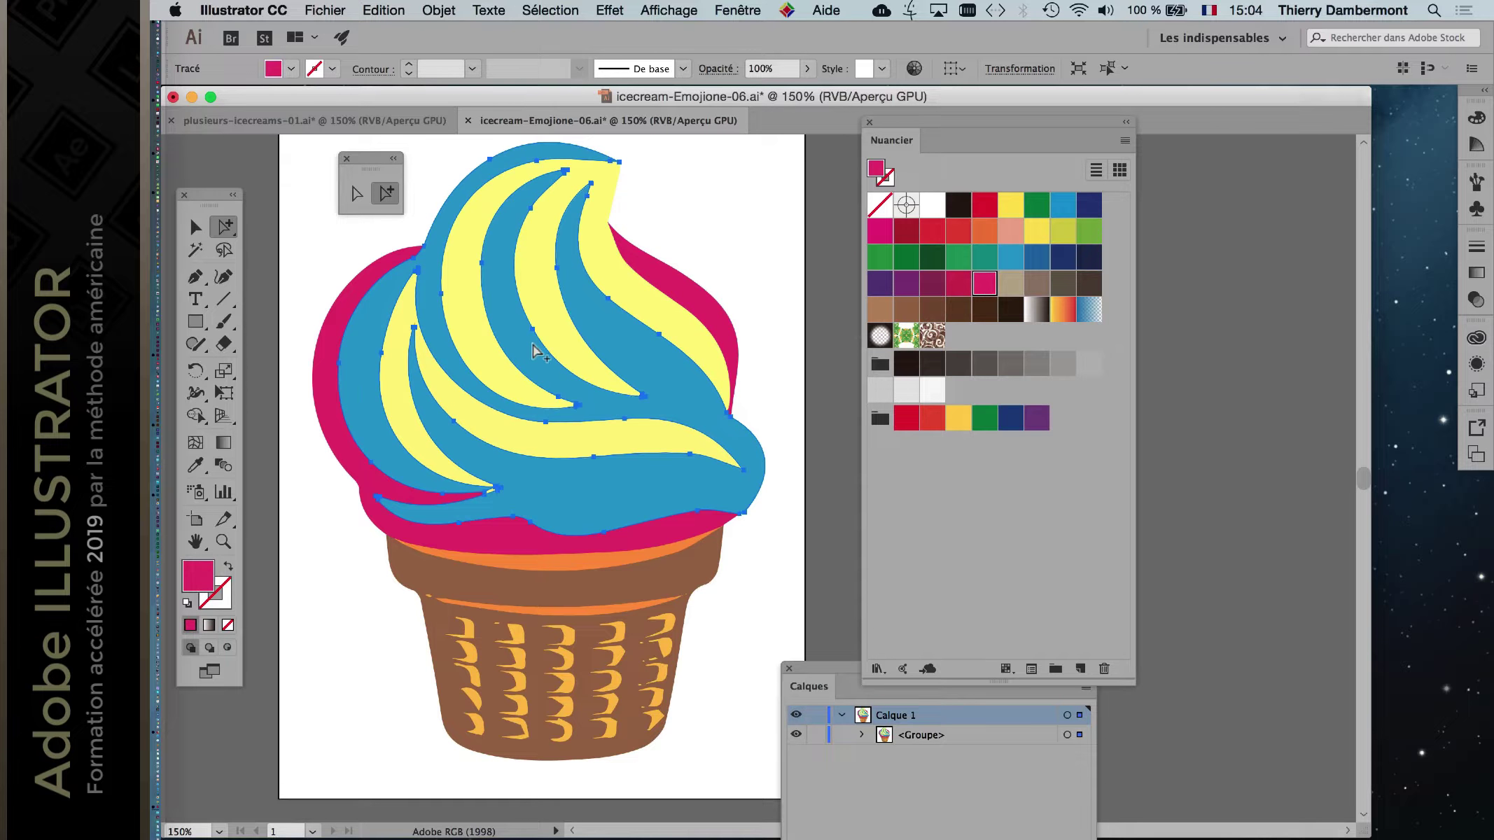
pyautogui.click(590, 419)
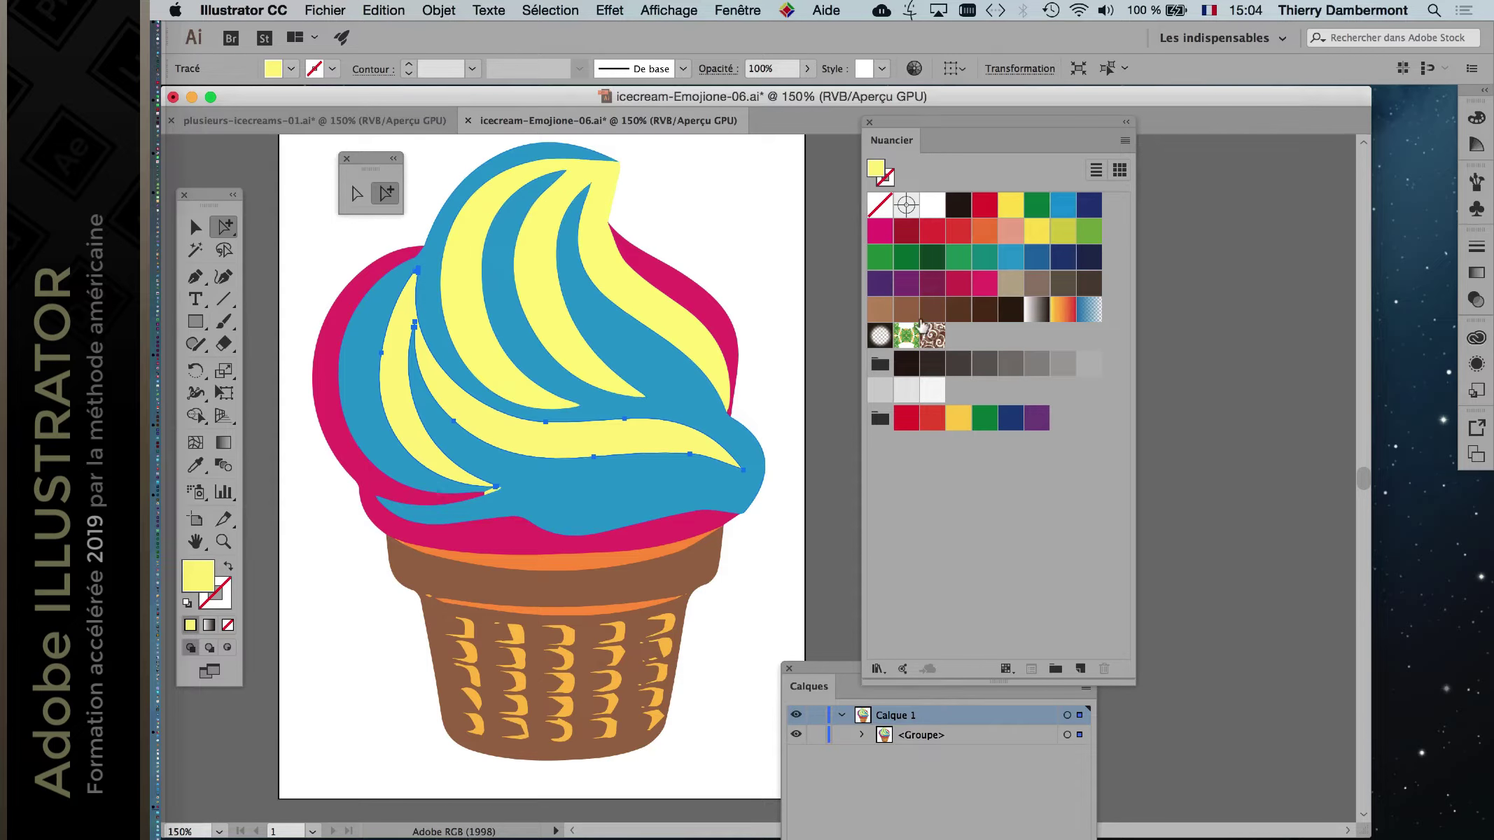
pyautogui.click(1010, 230)
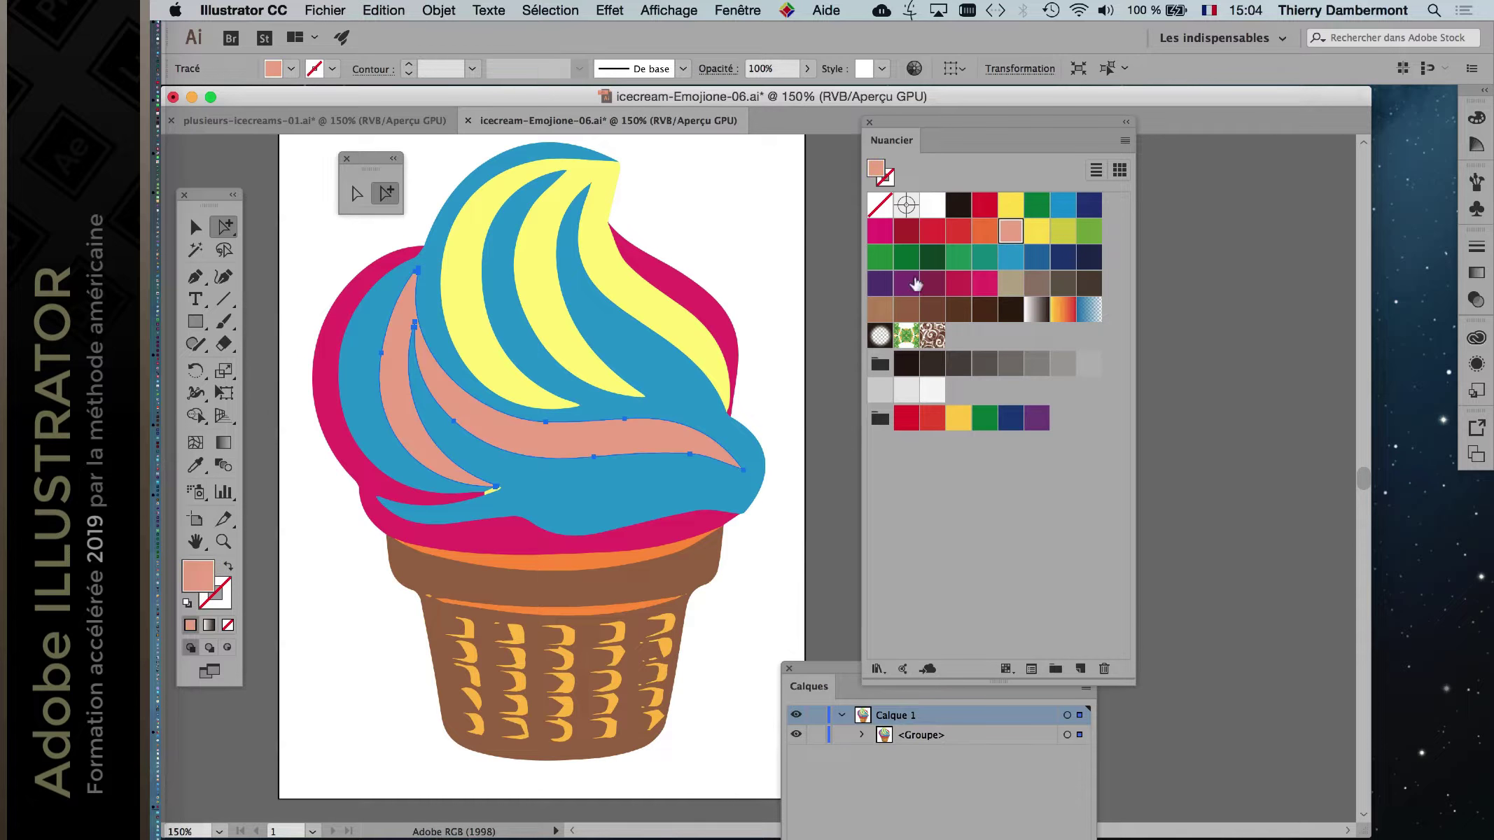
pyautogui.click(1008, 206)
pyautogui.click(1062, 205)
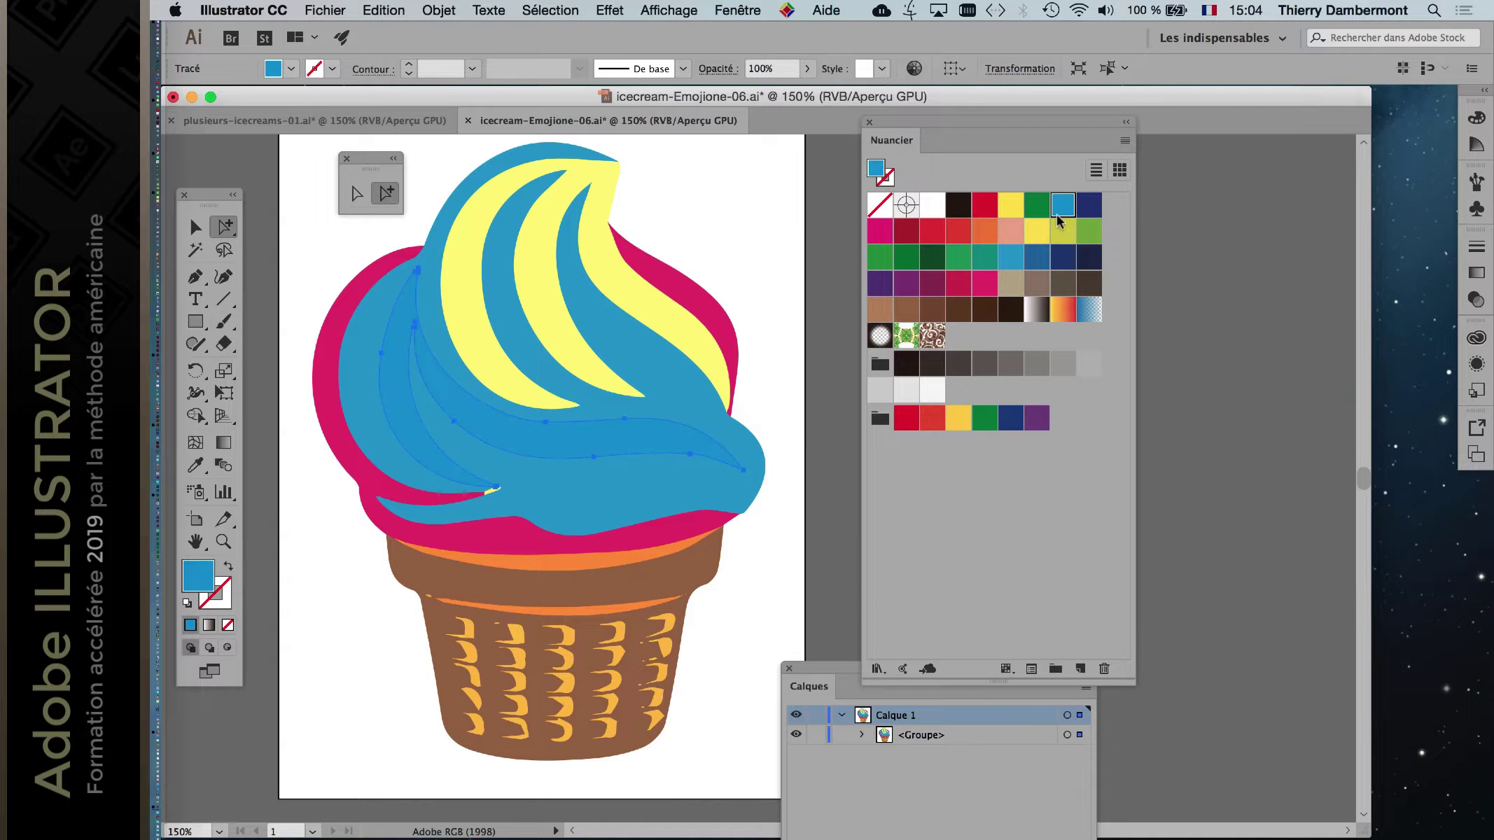
pyautogui.click(1088, 205)
pyautogui.click(812, 233)
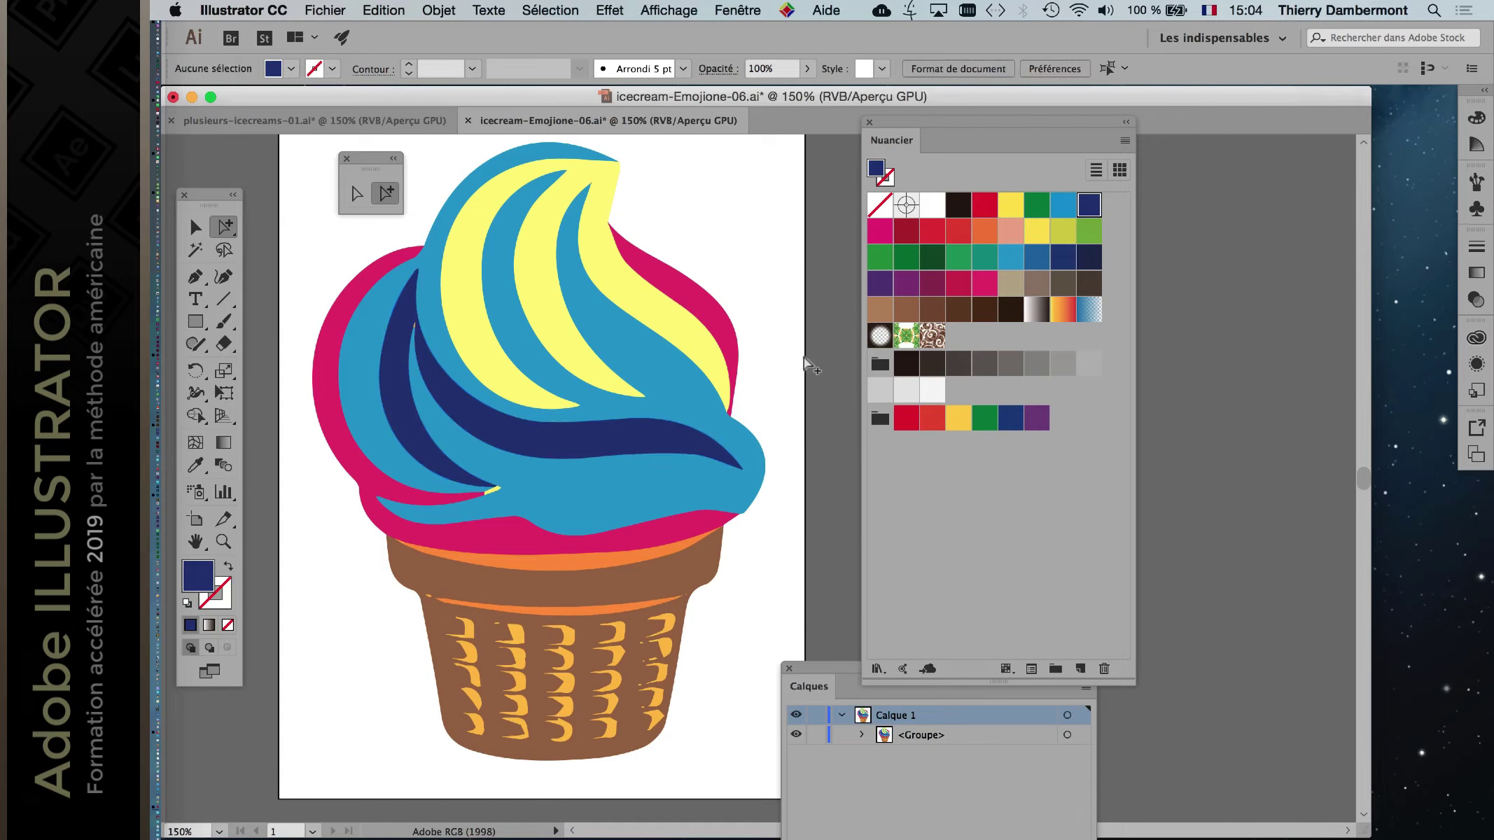
# Zoom in and colour the small swirl tip magenta.
pyautogui.press('super+plus')
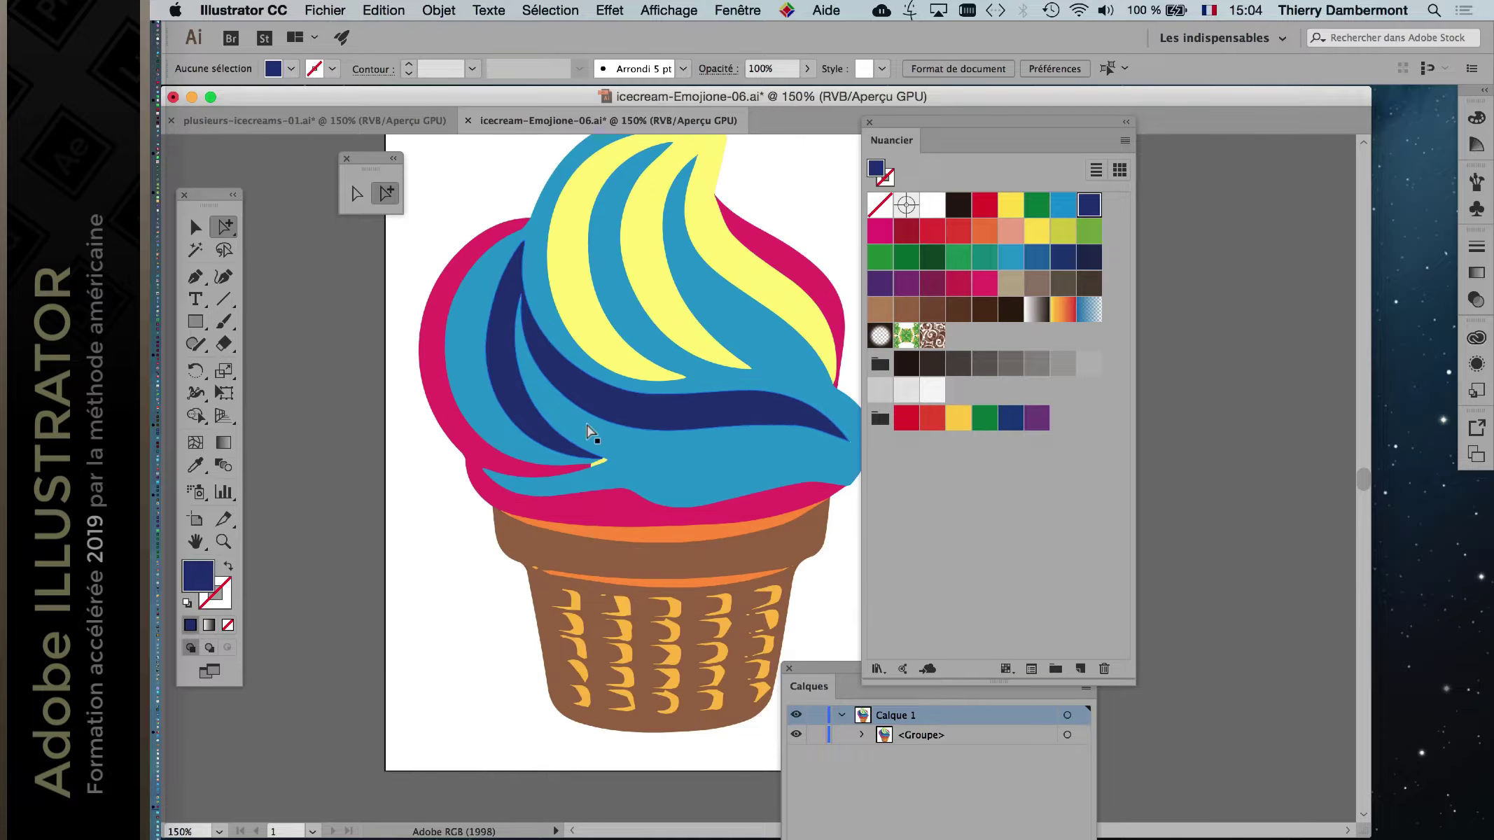
pyautogui.click(601, 481)
pyautogui.click(985, 283)
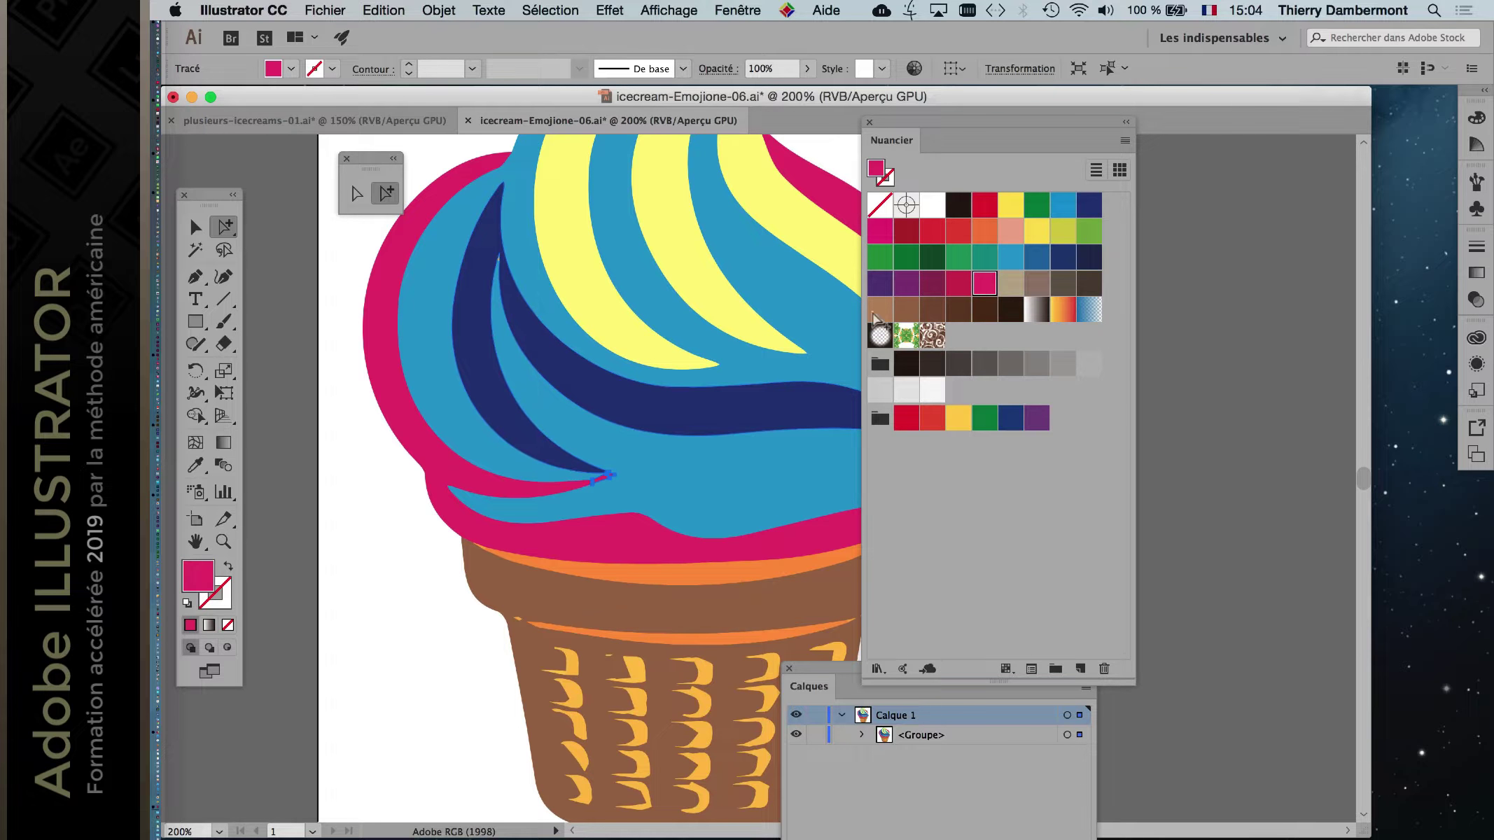
pyautogui.click(1168, 460)
pyautogui.press('super+minus')
pyautogui.press('super+minus')
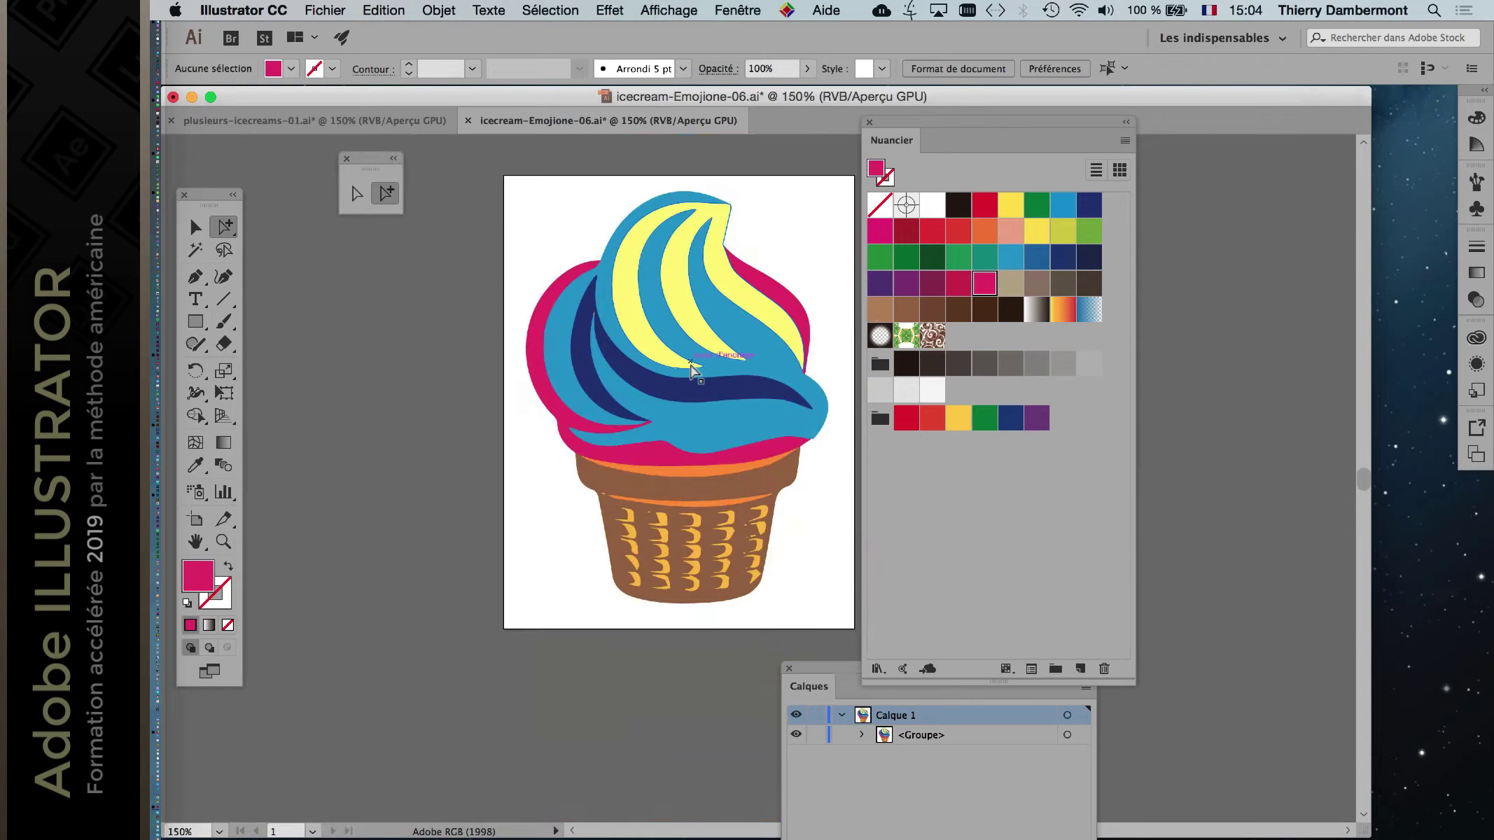
# Fill the remaining yellow swirl stripes with navy and move the swatches panel aside.
pyautogui.click(697, 333)
pyautogui.click(1089, 205)
pyautogui.click(1177, 240)
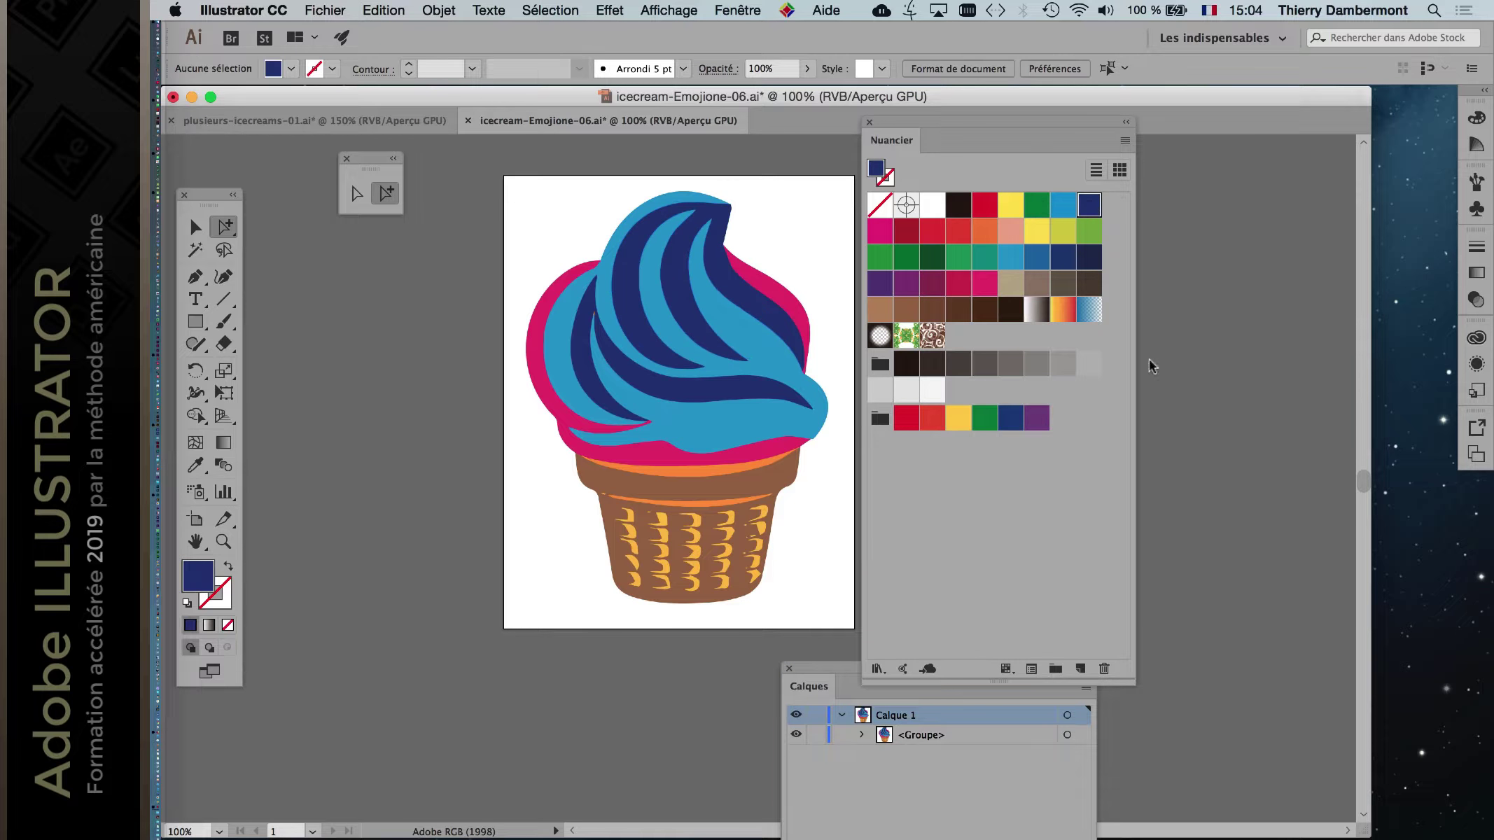
pyautogui.moveTo(907, 128); pyautogui.dragTo(1124, 144)
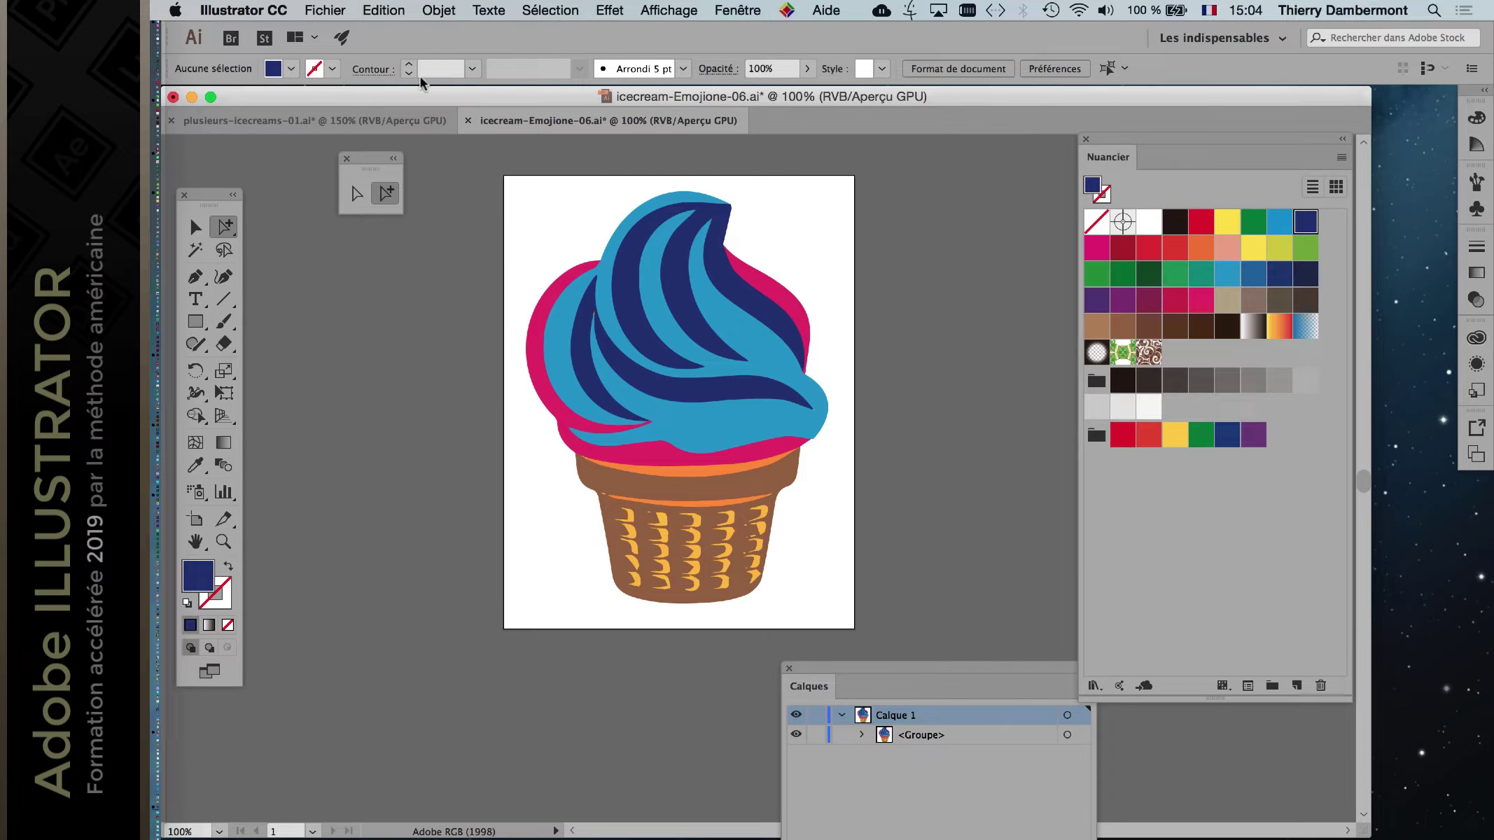
pyautogui.click(308, 8)
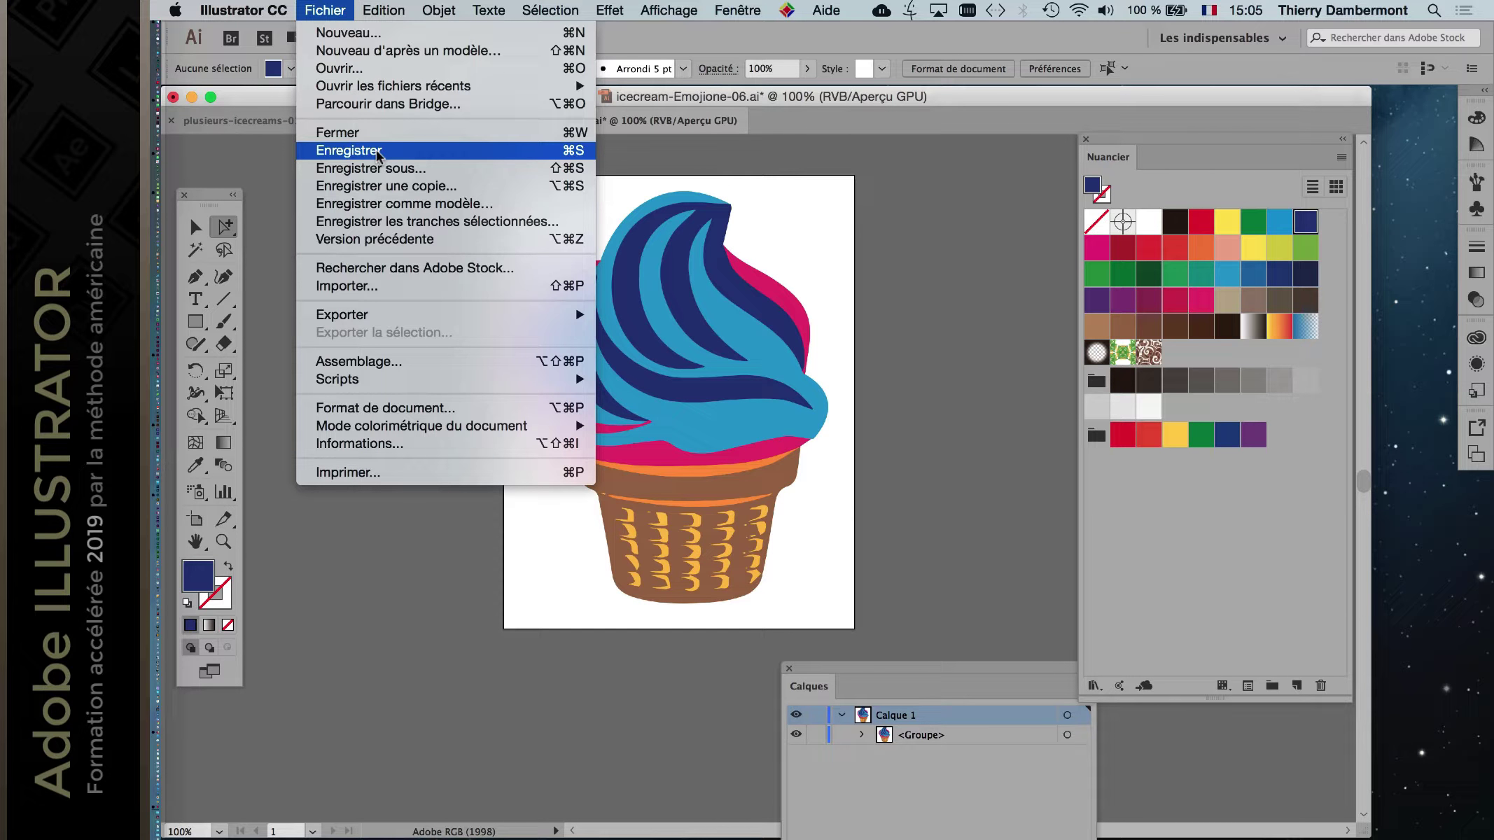
# Save icecream-Emojione-06.ai, then accept the alert in plusieurs-icecreams-01.ai to update modified links.
pyautogui.click(377, 151)
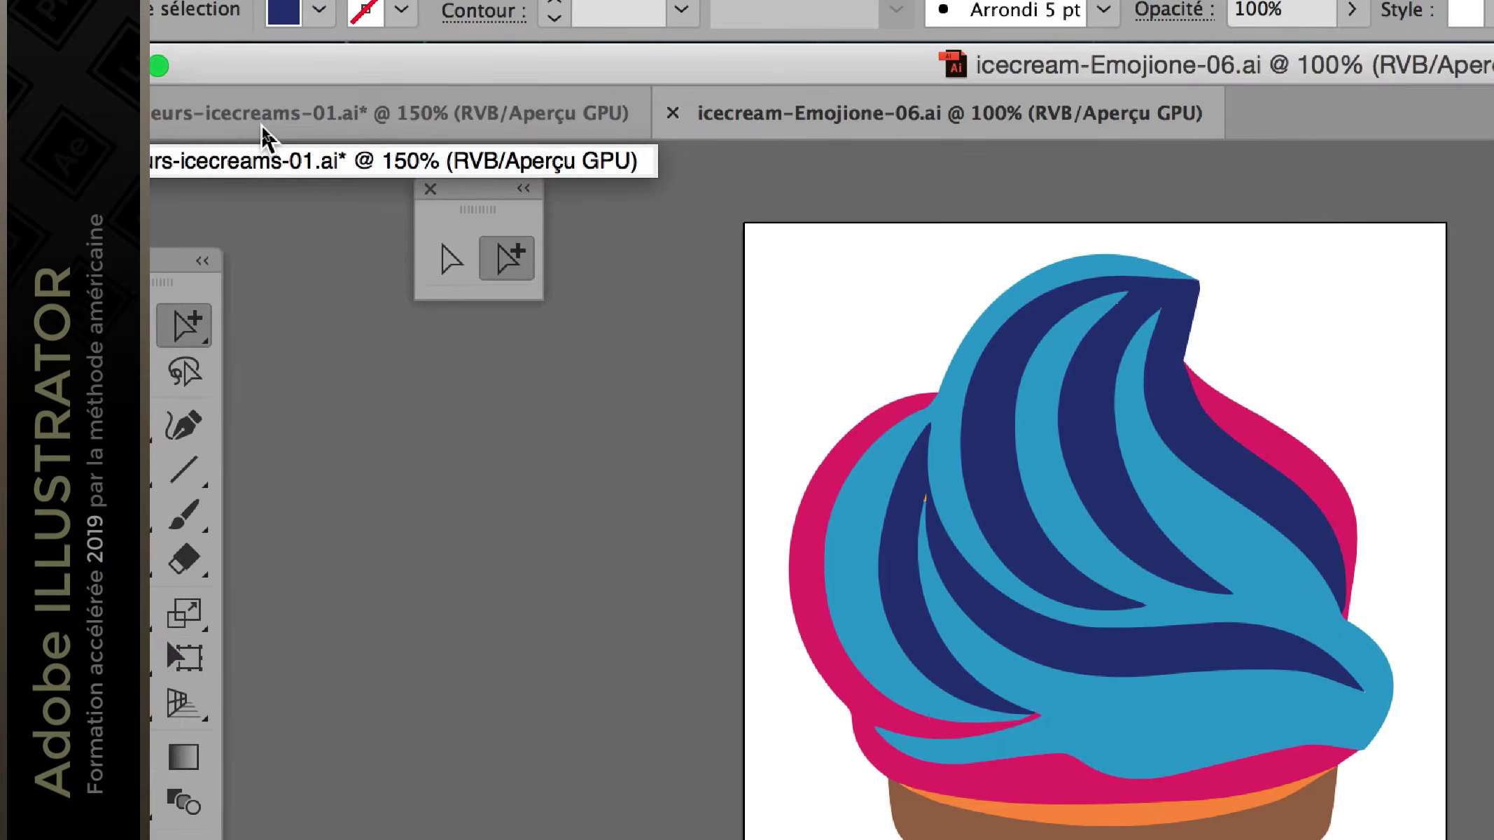
pyautogui.click(261, 125)
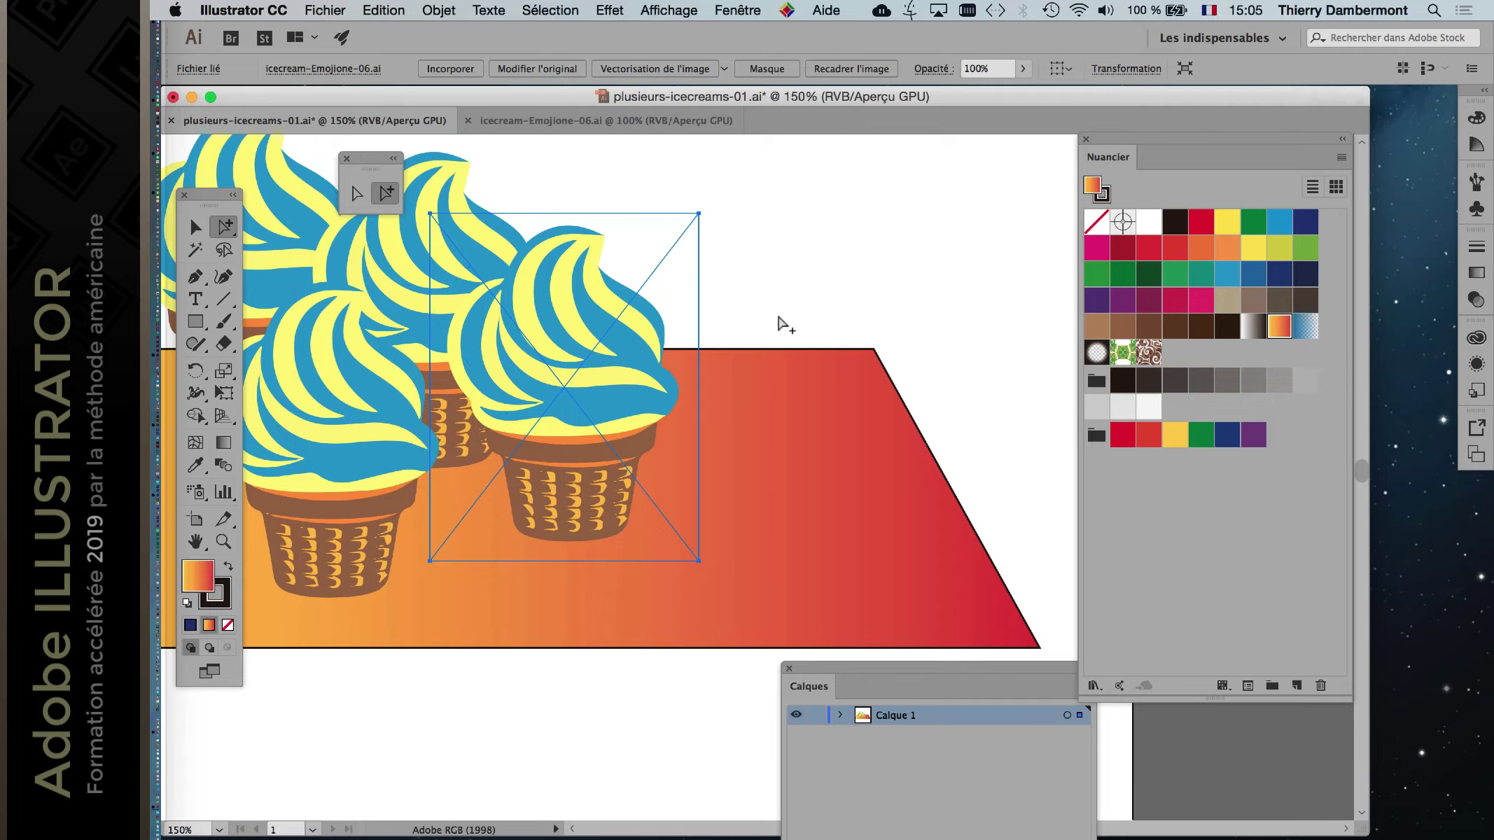
pyautogui.scroll(-1, 780, 319)
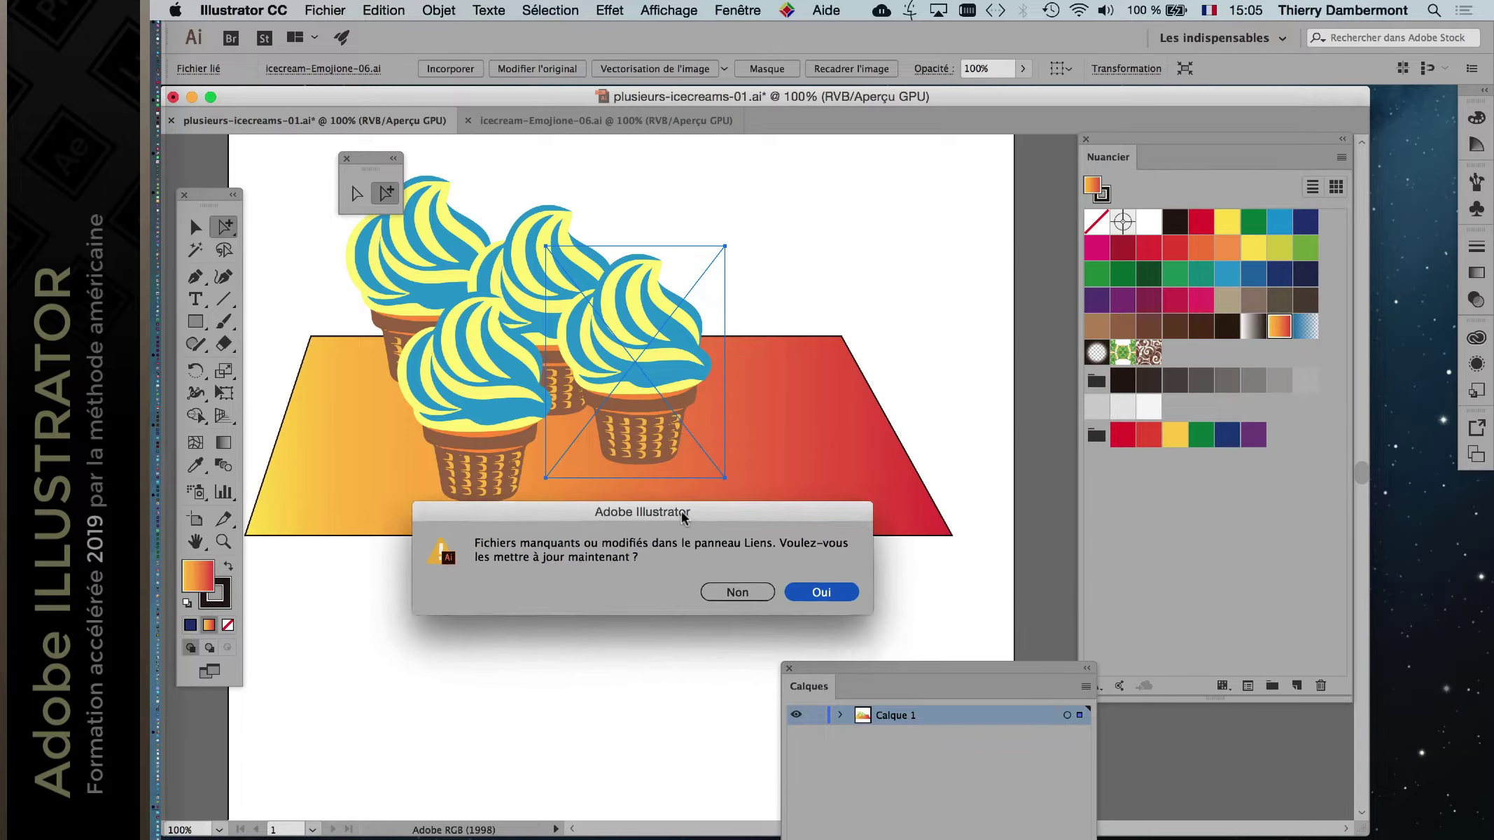
pyautogui.moveTo(728, 513); pyautogui.dragTo(768, 145)
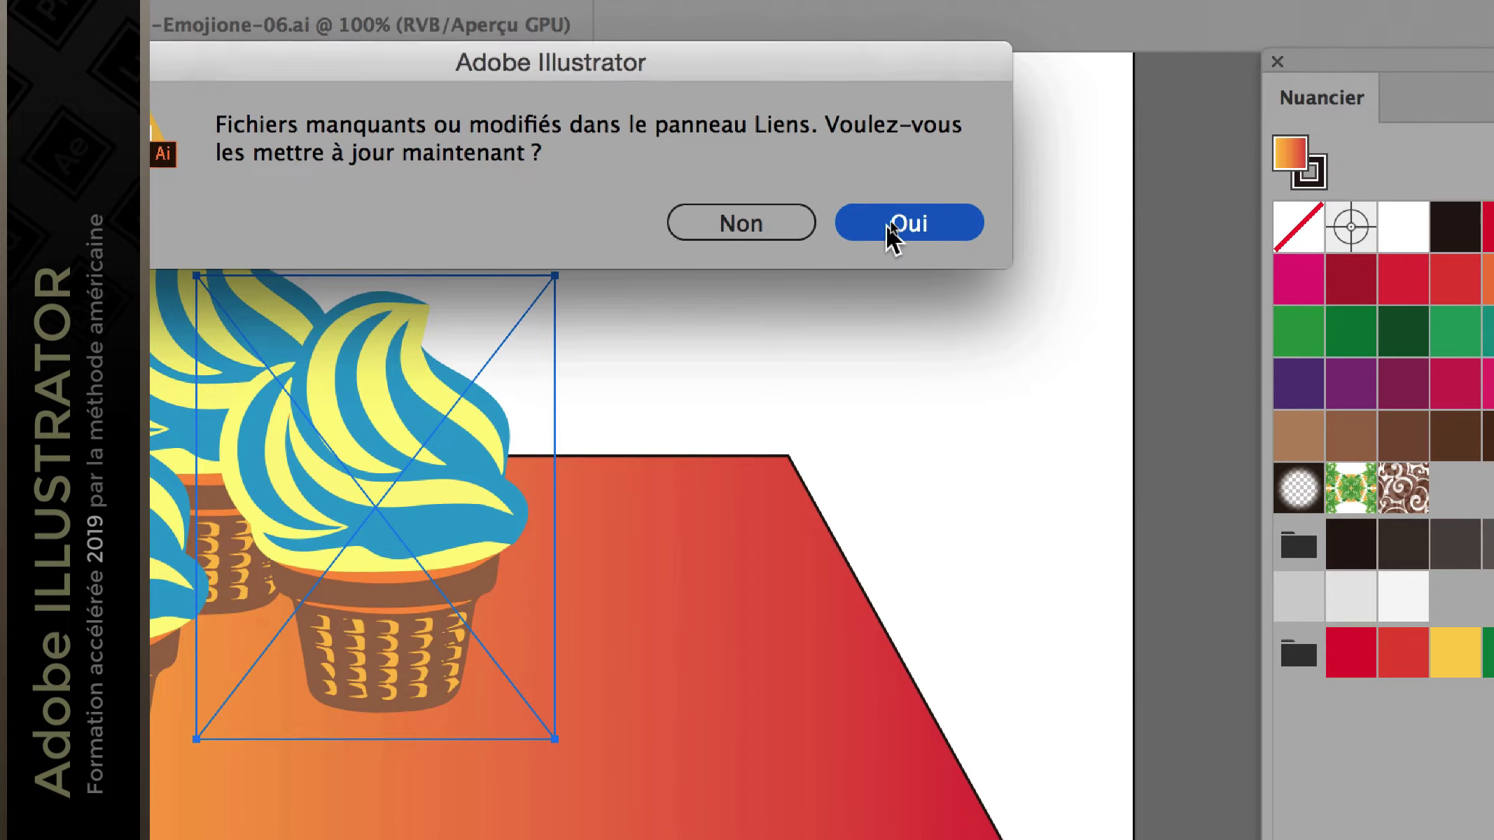
pyautogui.click(887, 226)
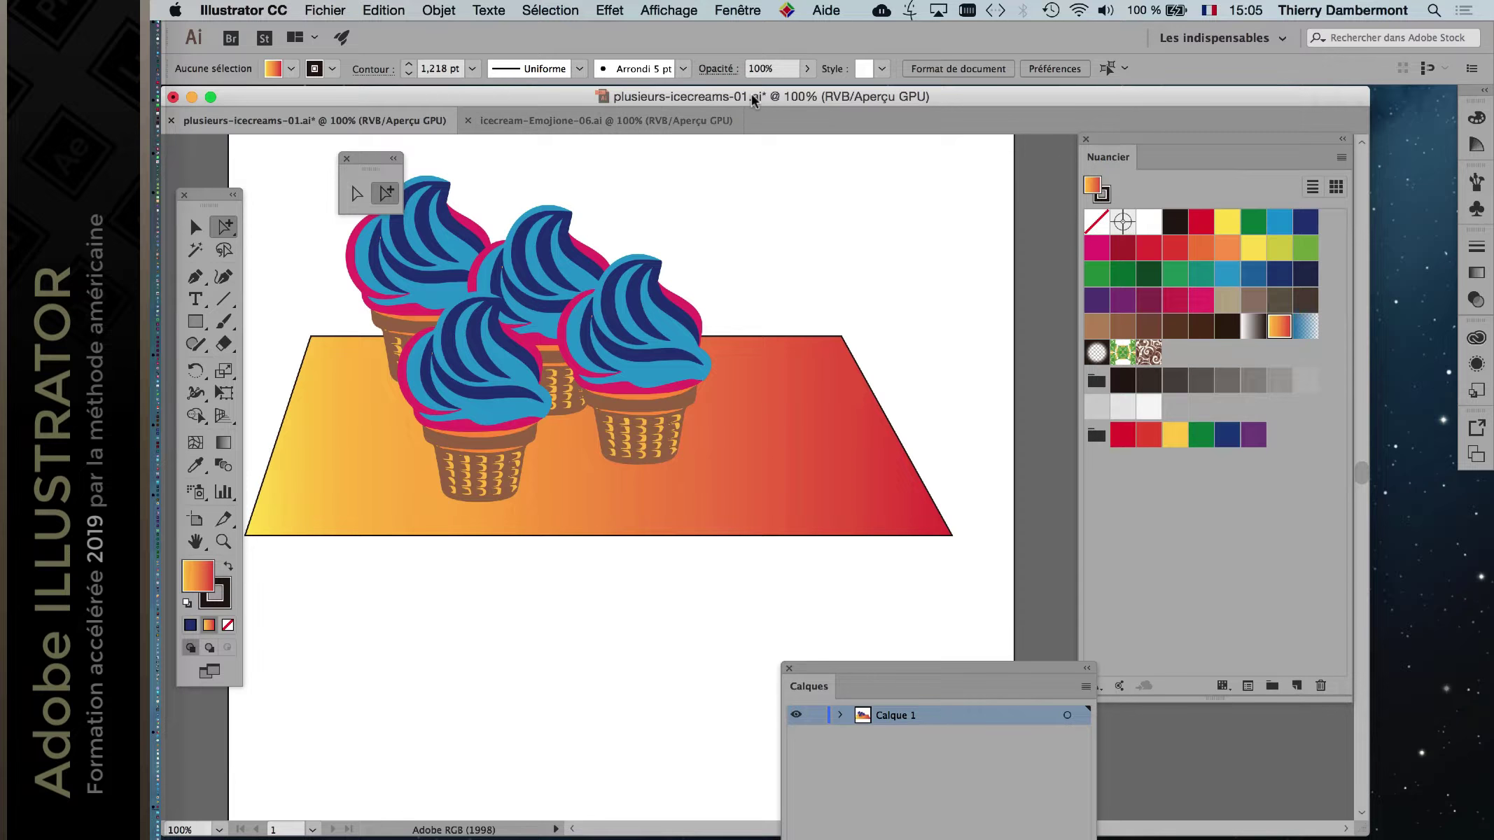
pyautogui.moveTo(755, 96); pyautogui.dragTo(830, 98)
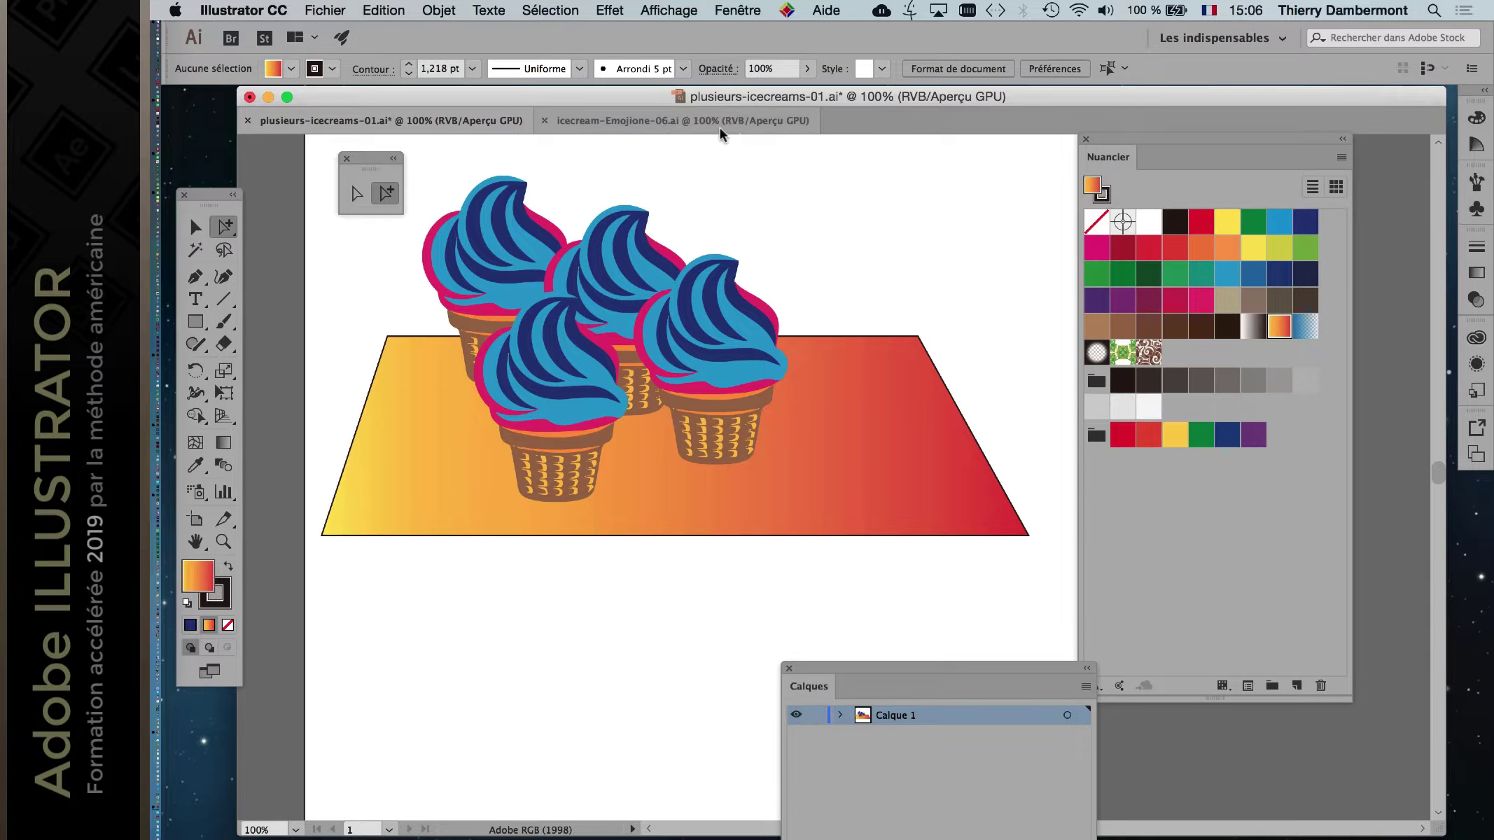
# Set Mettre à jour les liens to Automatiquement in Gestion des fichiers et presse-papiers preferences.
pyautogui.click(246, 10)
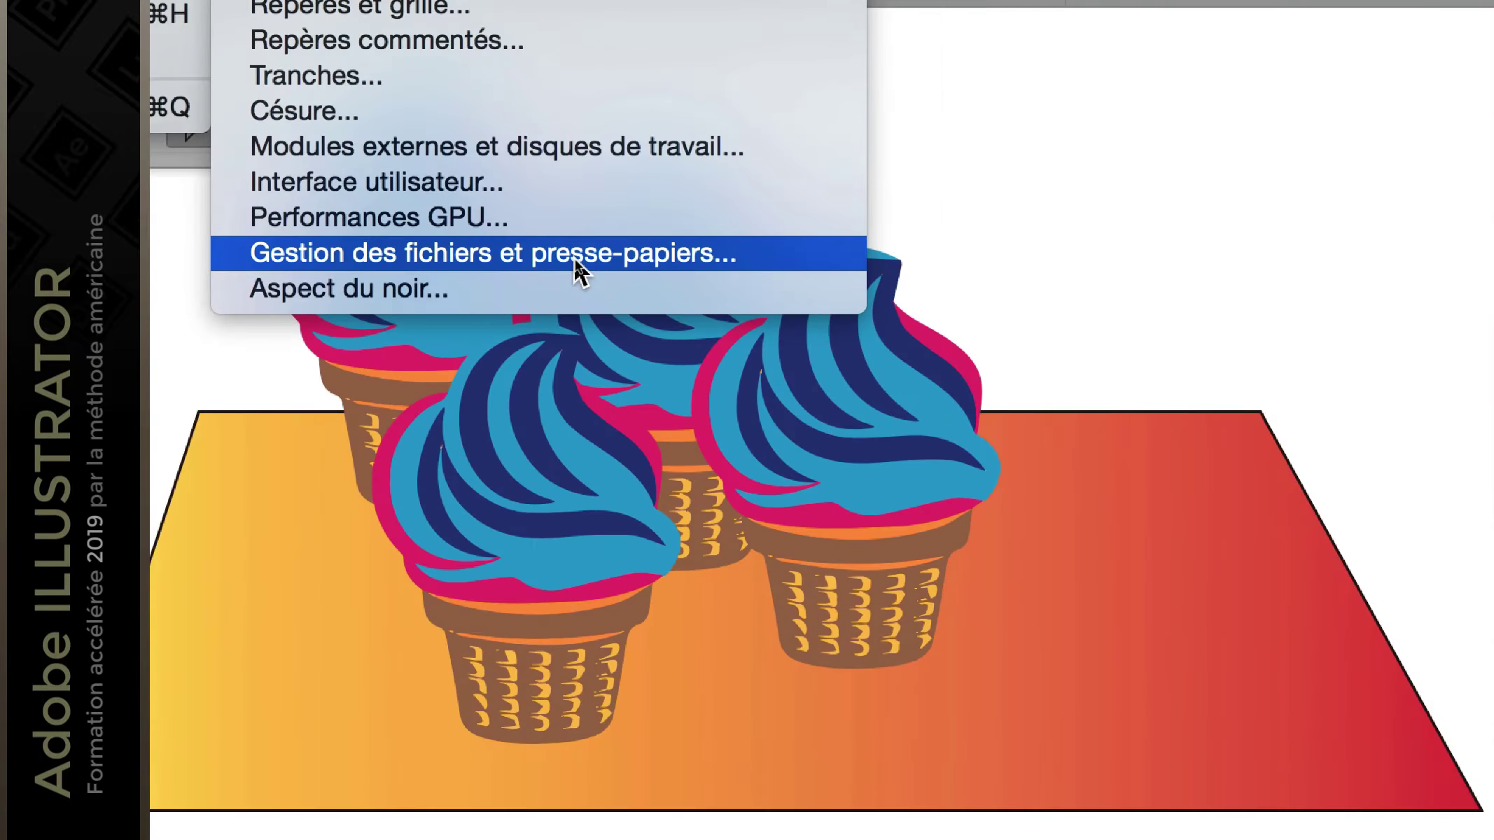
pyautogui.click(578, 266)
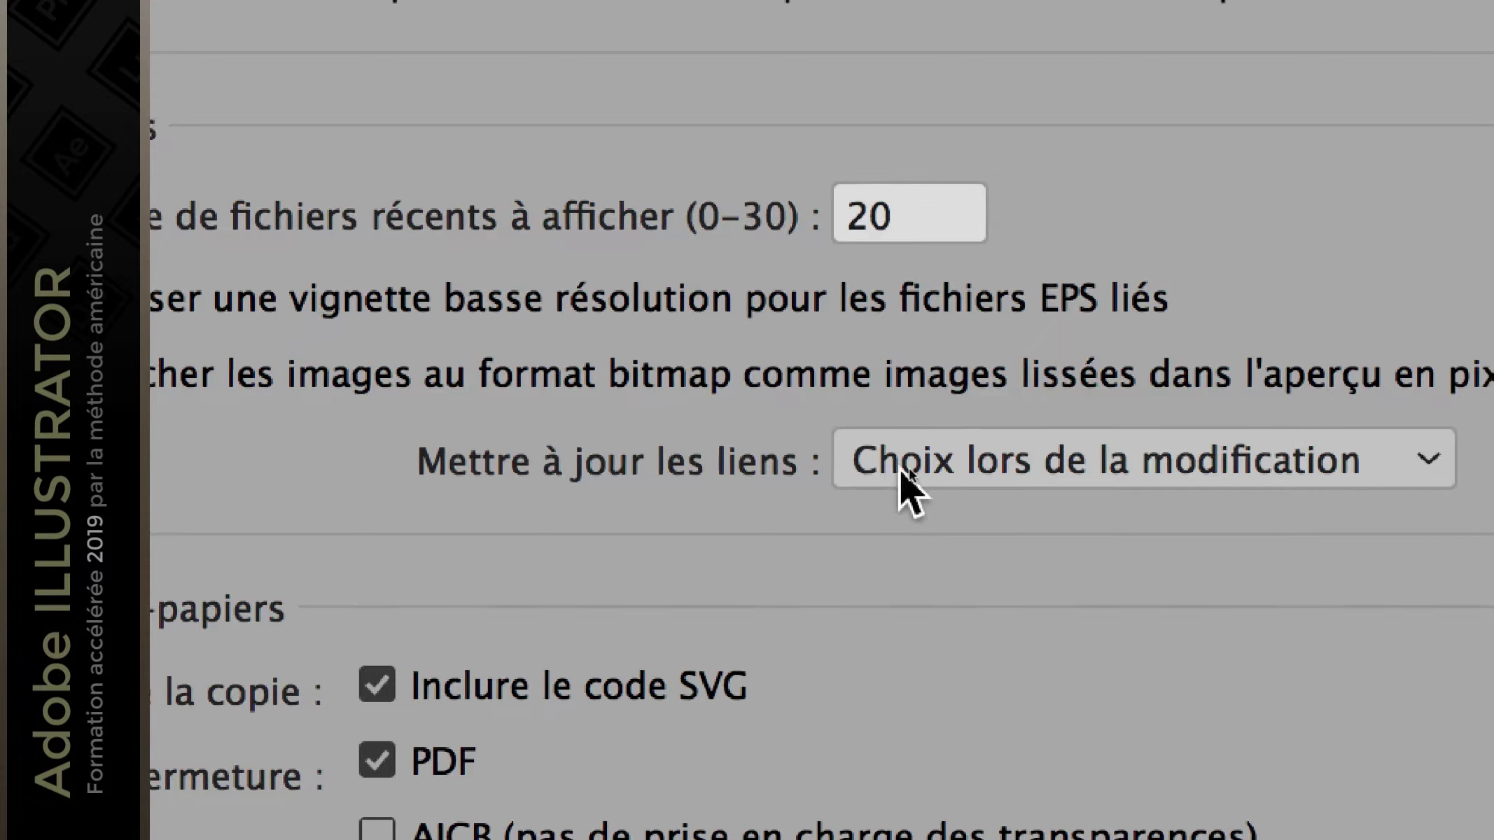
pyautogui.click(924, 470)
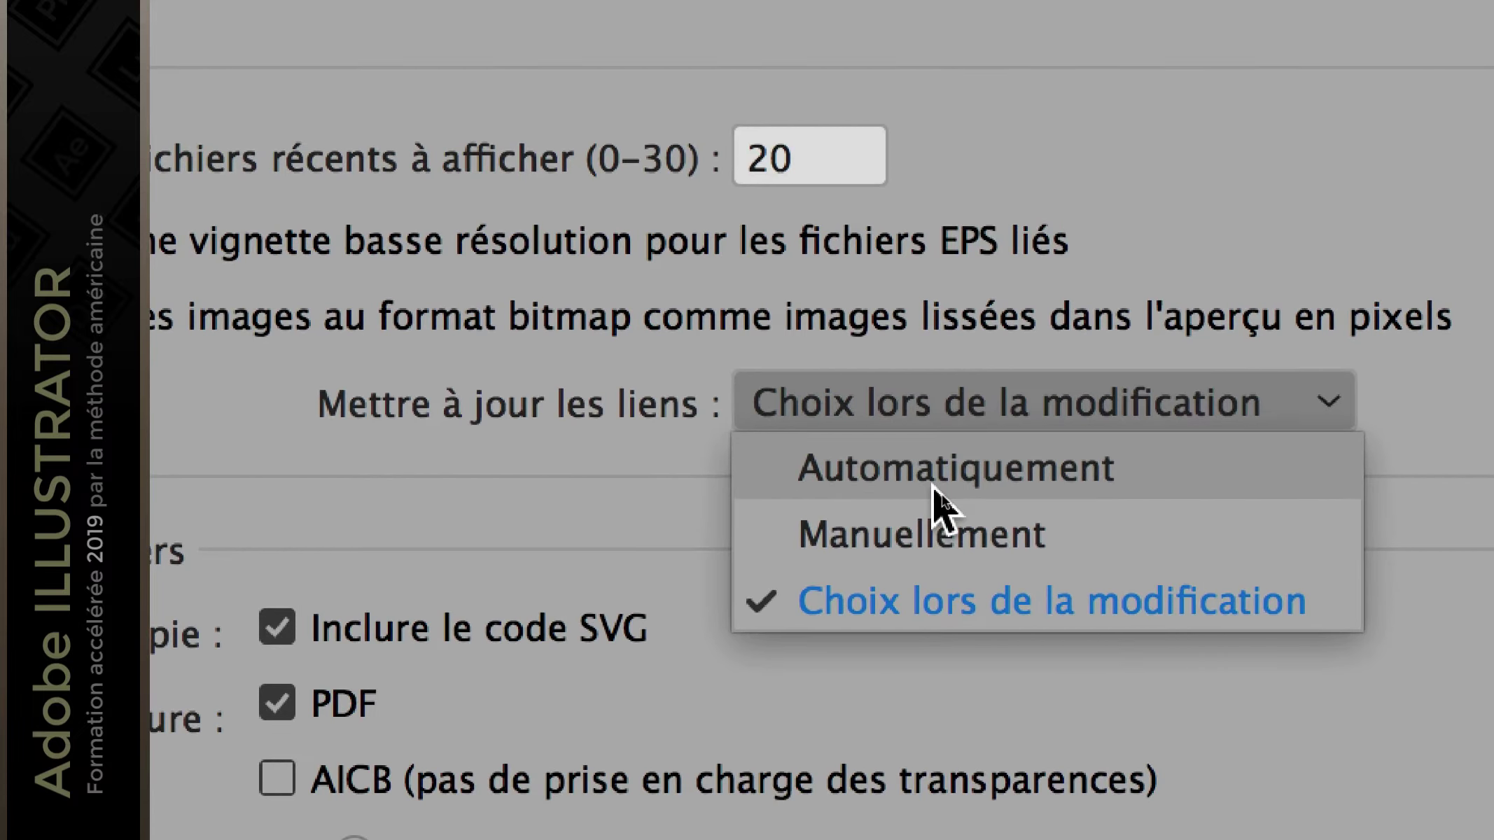
pyautogui.click(935, 490)
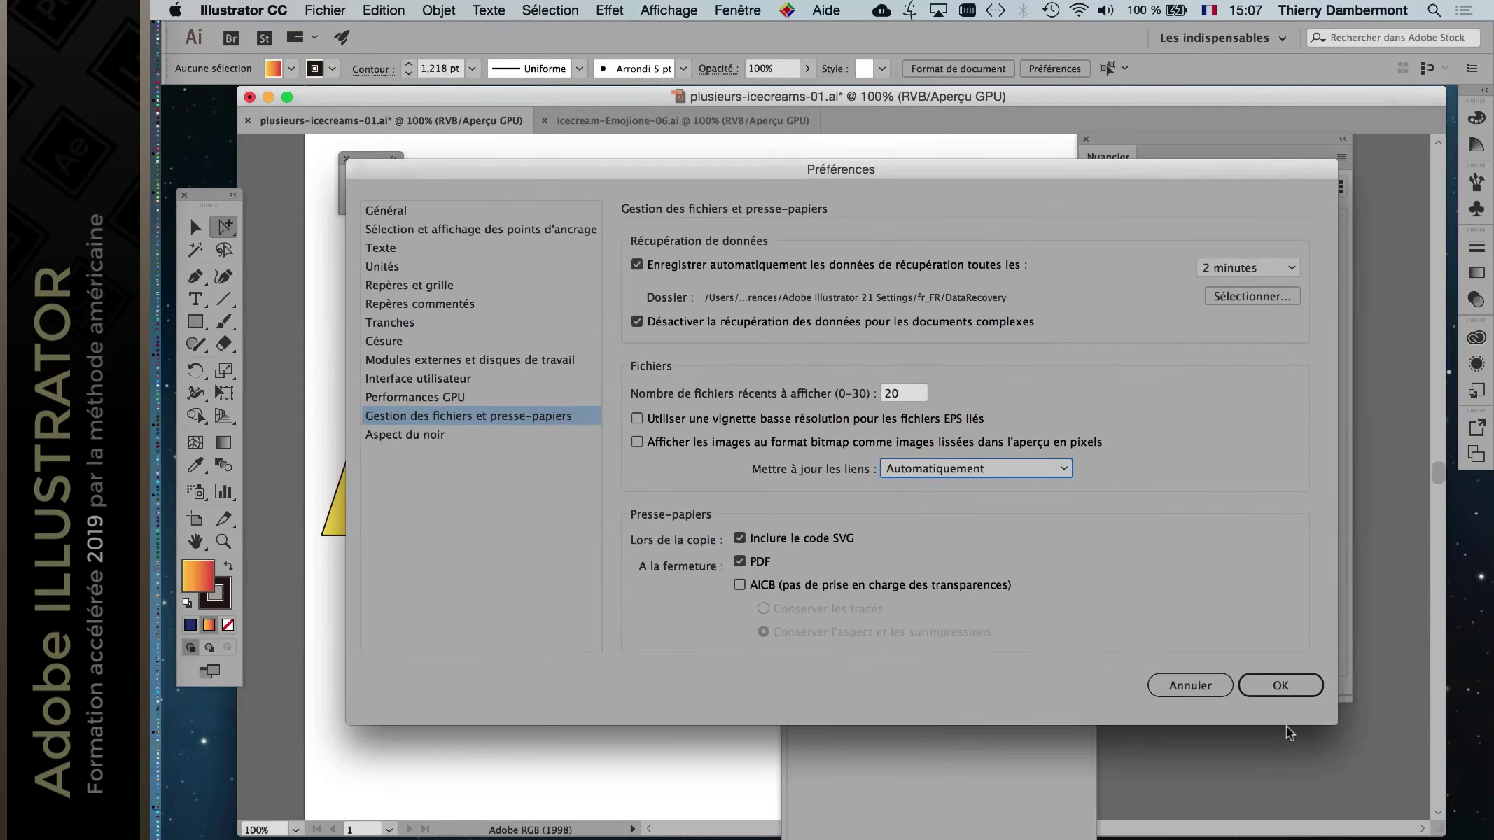
pyautogui.click(1281, 692)
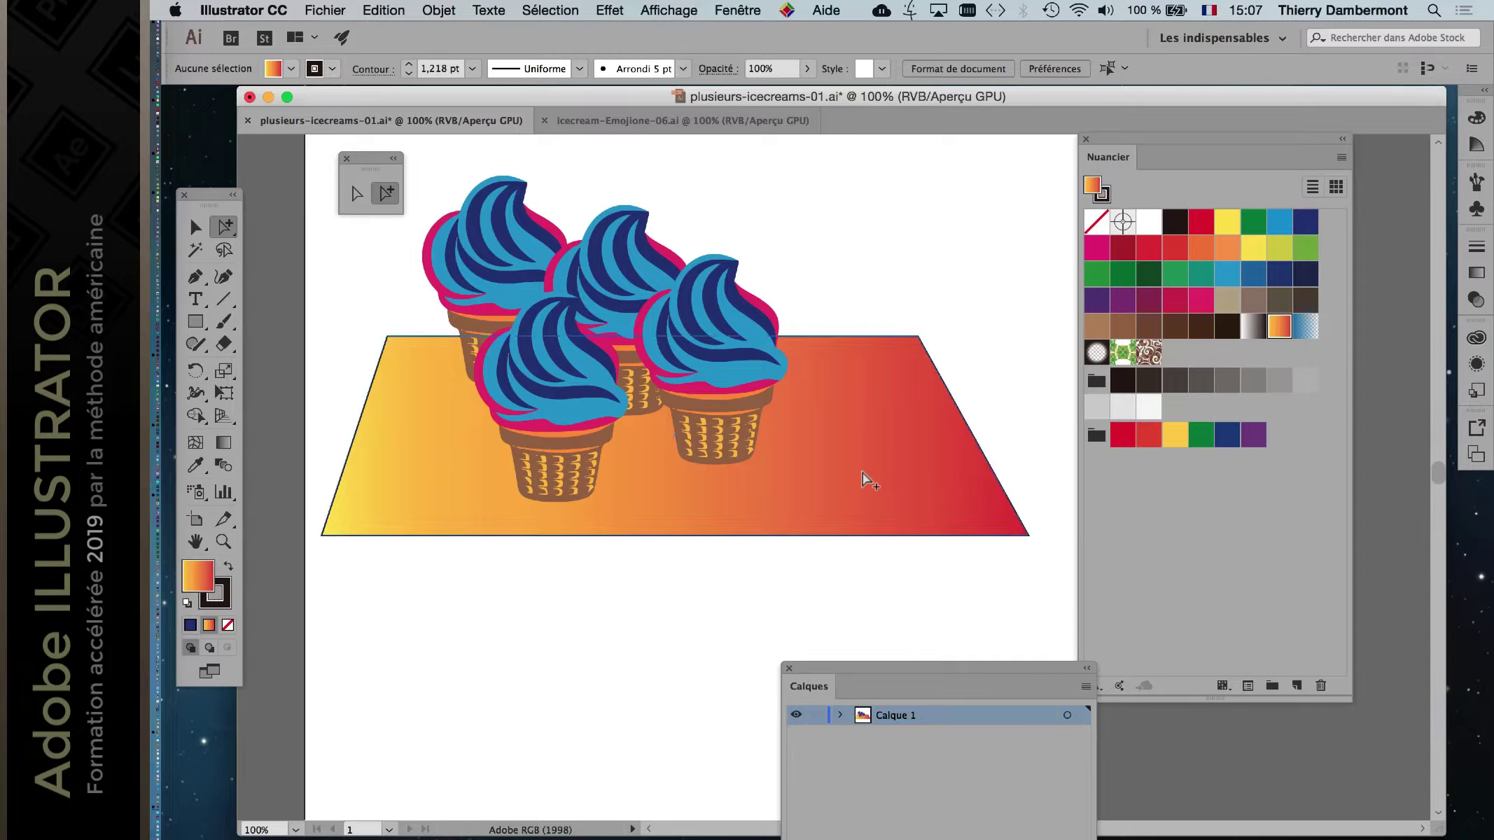
# In icecream-Emojione-06.ai, fill the swirl stripes with the white-to-black gradient swatch.
pyautogui.click(692, 124)
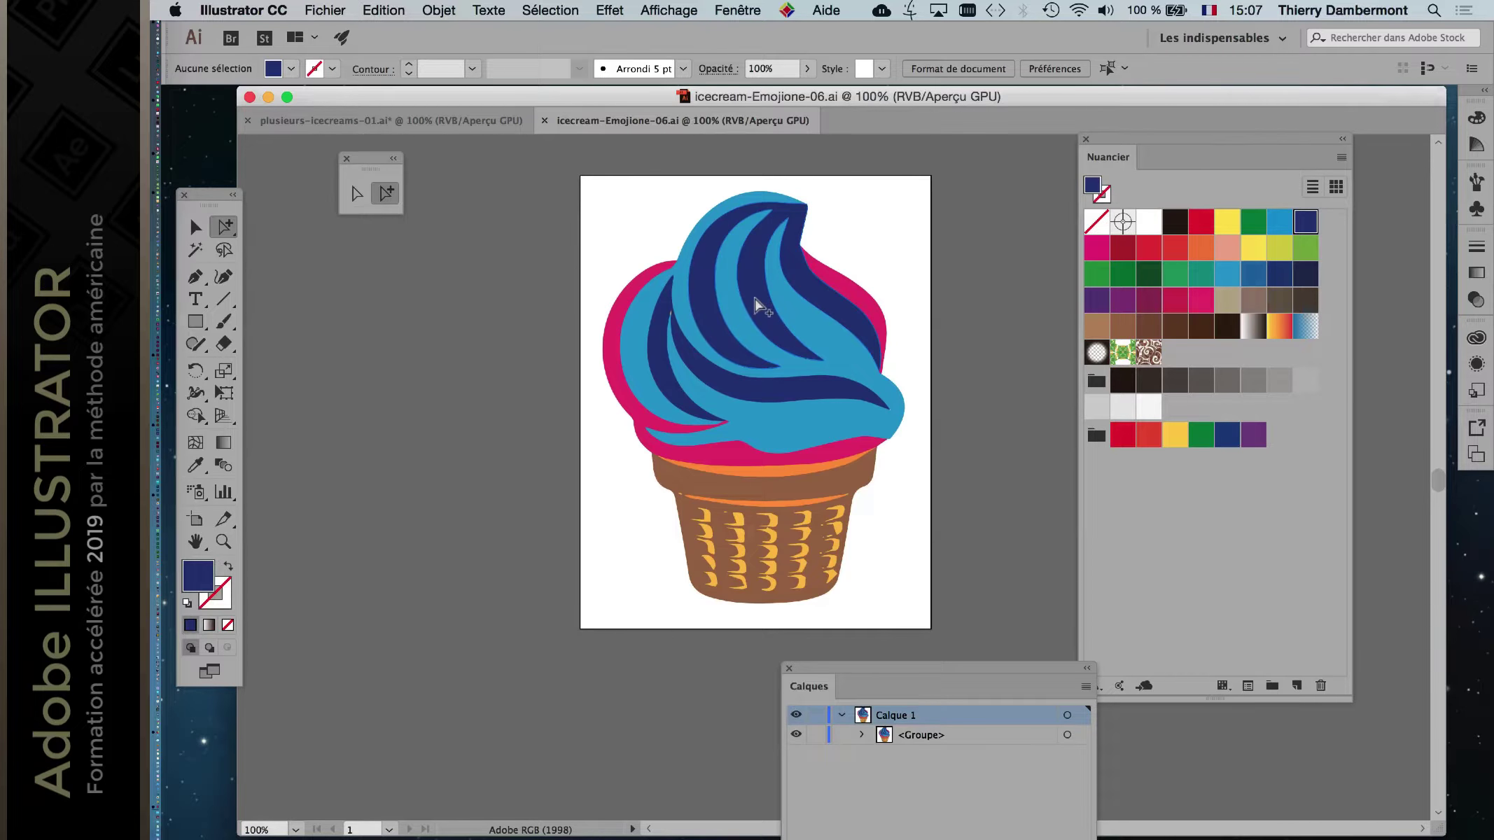
pyautogui.scroll(2, 755, 304)
pyautogui.click(757, 294)
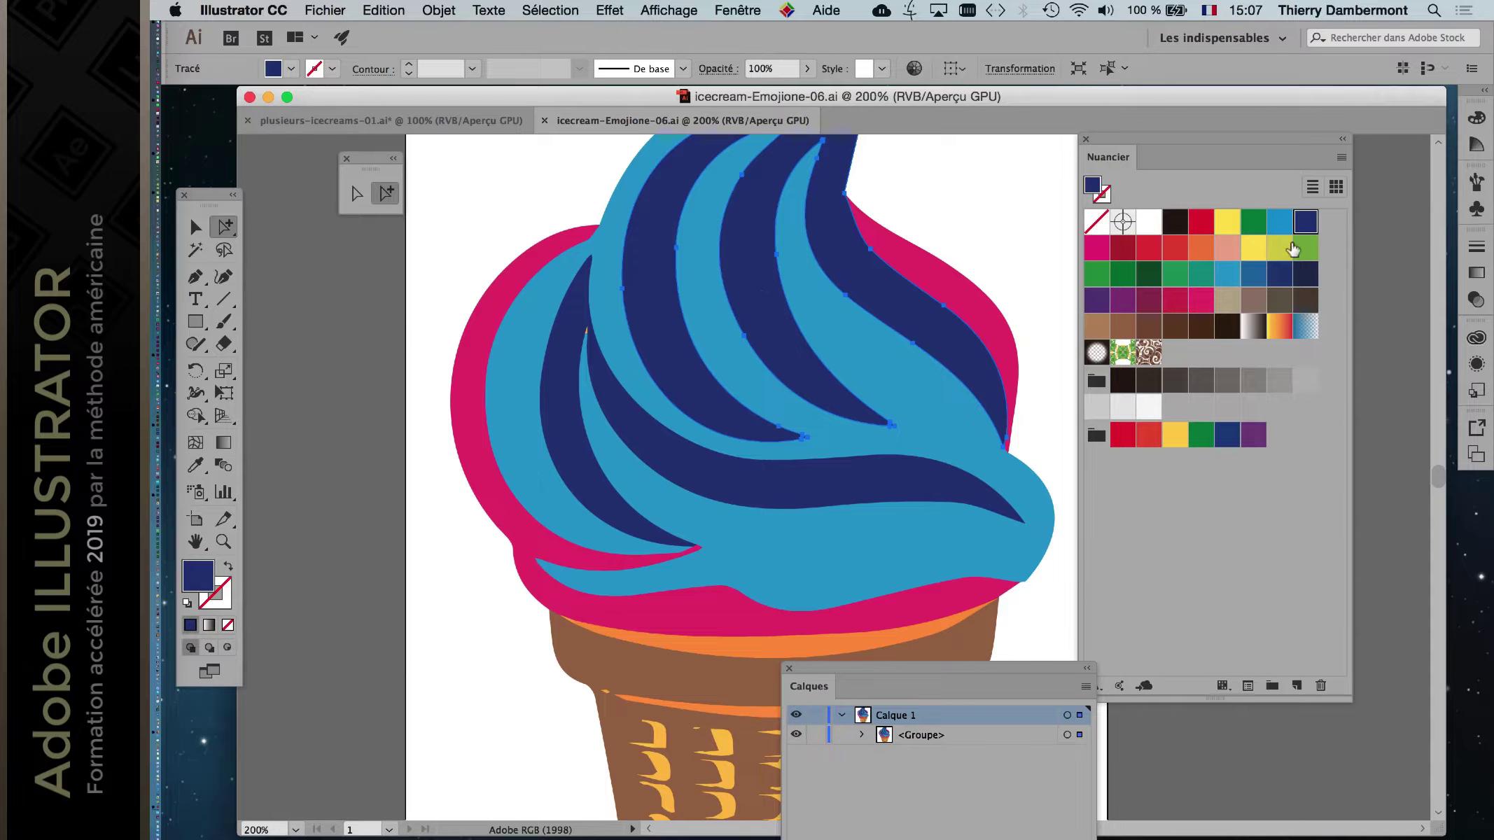
pyautogui.click(1152, 222)
pyautogui.scroll(-1, 970, 326)
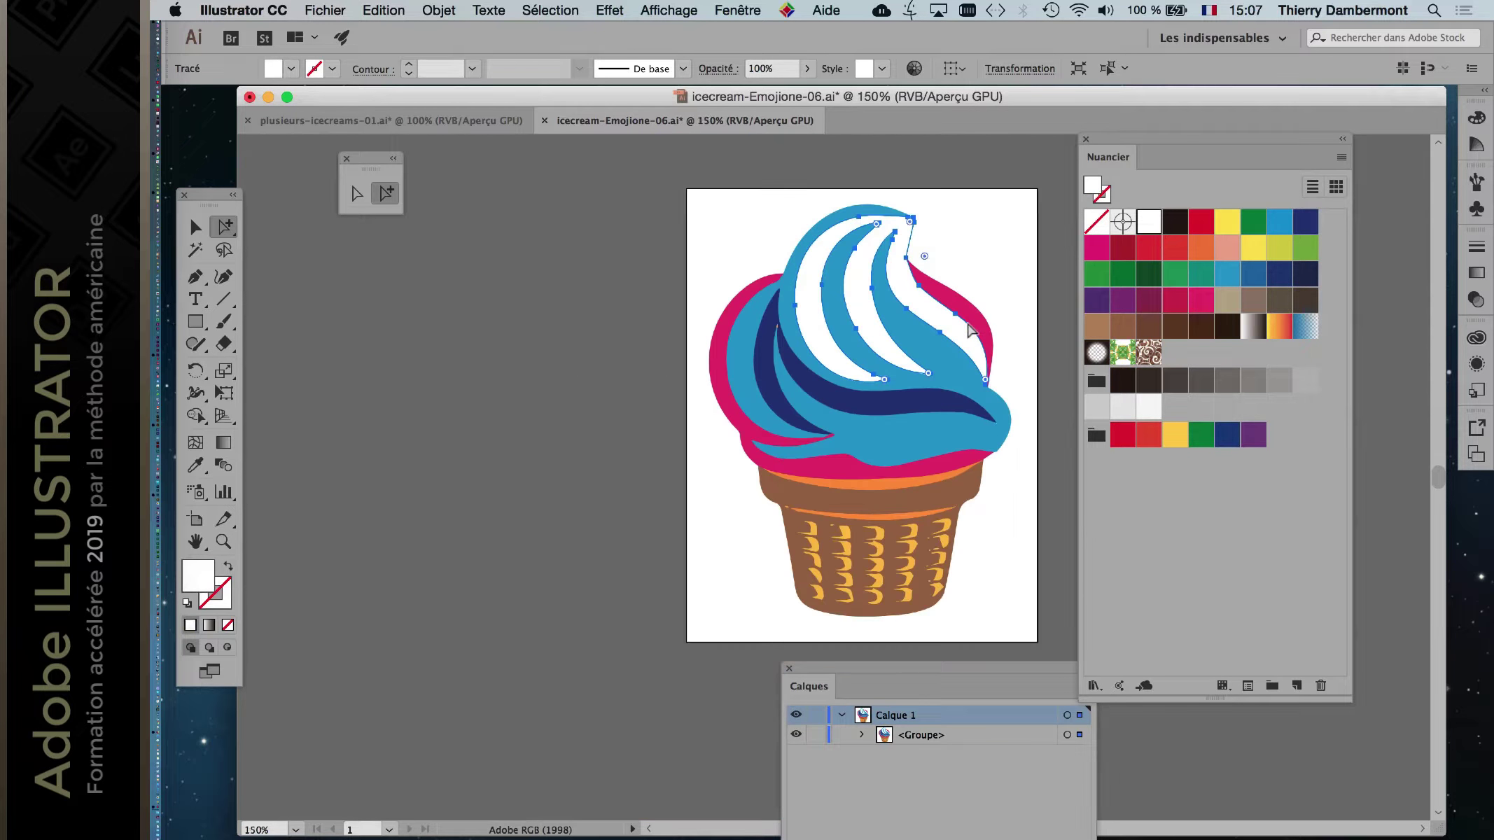
pyautogui.click(1250, 327)
# Drag the gradient from light upper right to dark lower left, then deselect.
pyautogui.click(224, 443)
pyautogui.moveTo(967, 241); pyautogui.dragTo(848, 435)
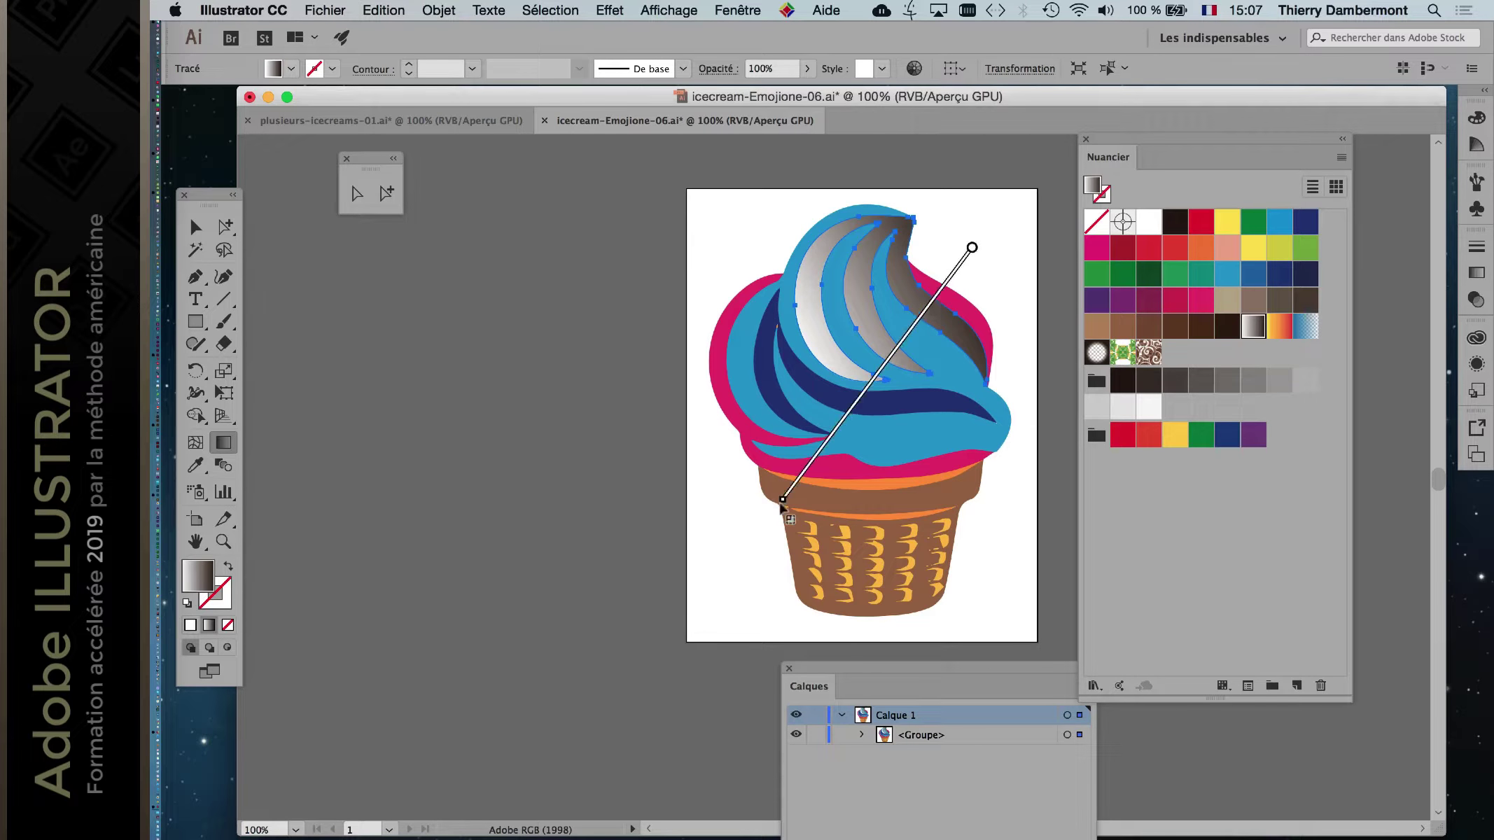
pyautogui.click(198, 227)
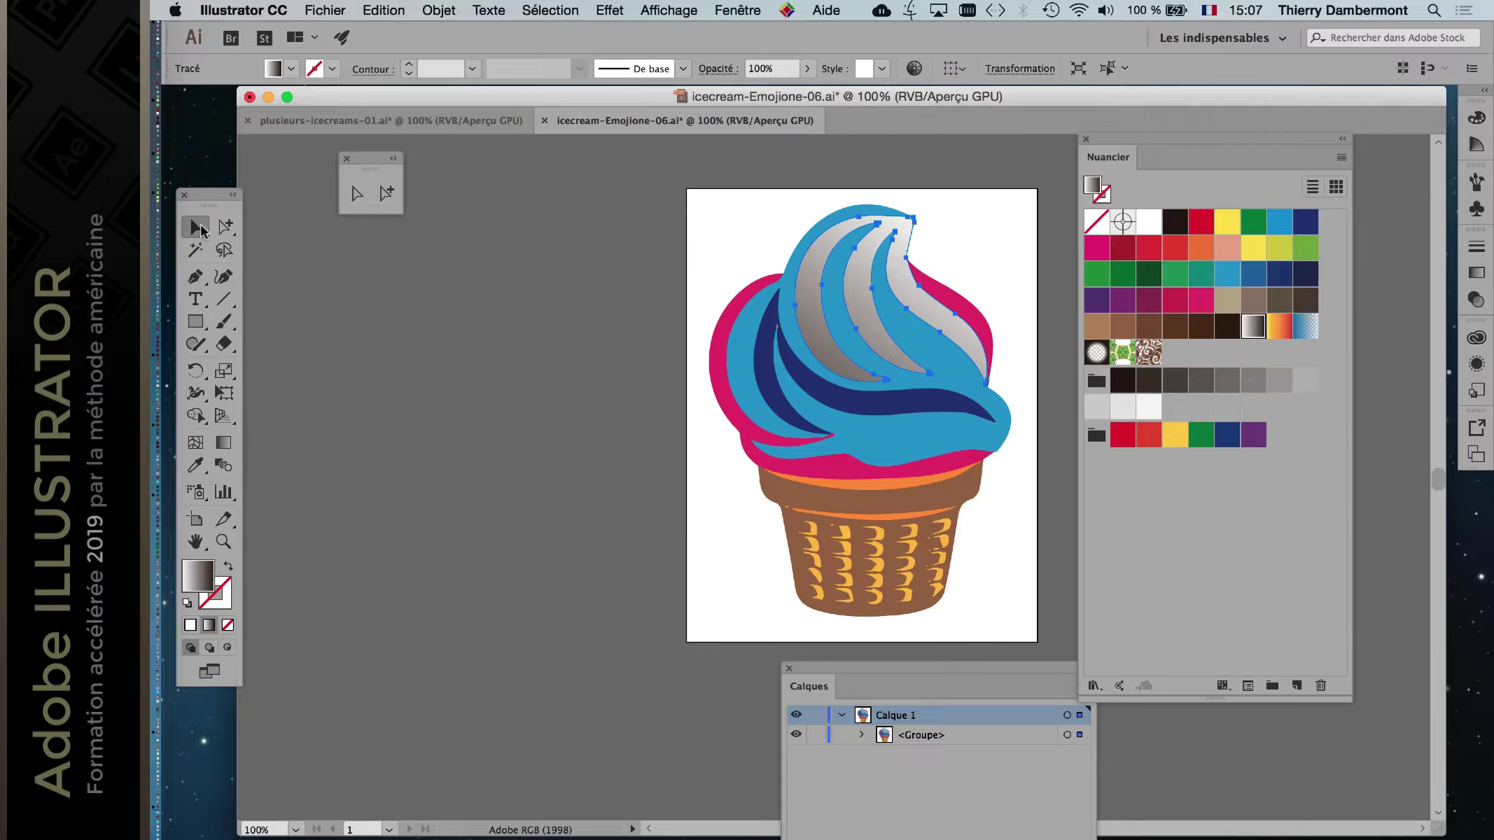
pyautogui.click(552, 317)
pyautogui.click(325, 10)
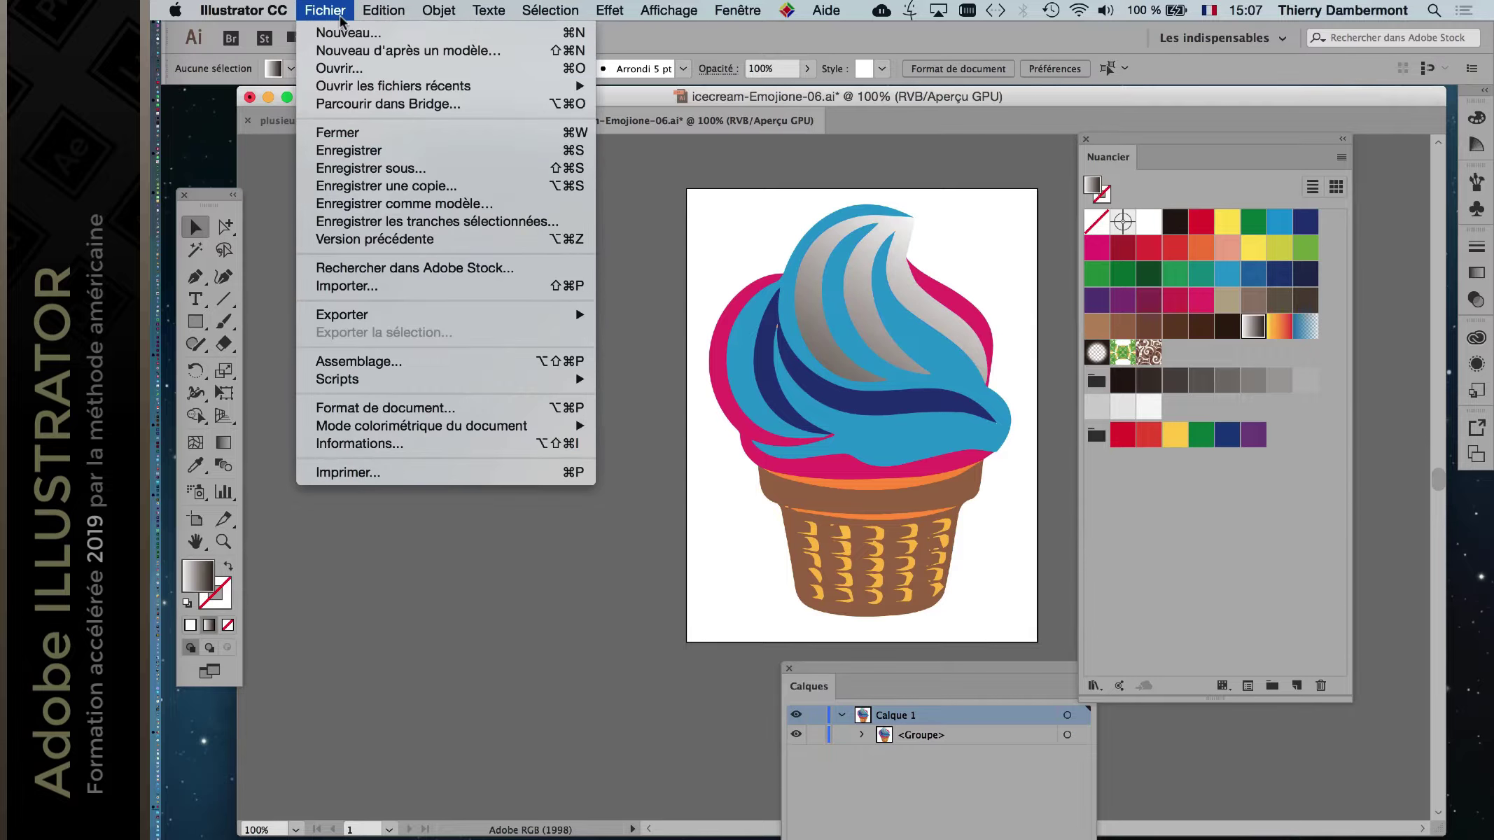
# Save icecream-Emojione-06.ai and check the grey-gradient cones in plusieurs-icecreams-01.ai.
pyautogui.click(363, 150)
pyautogui.click(395, 120)
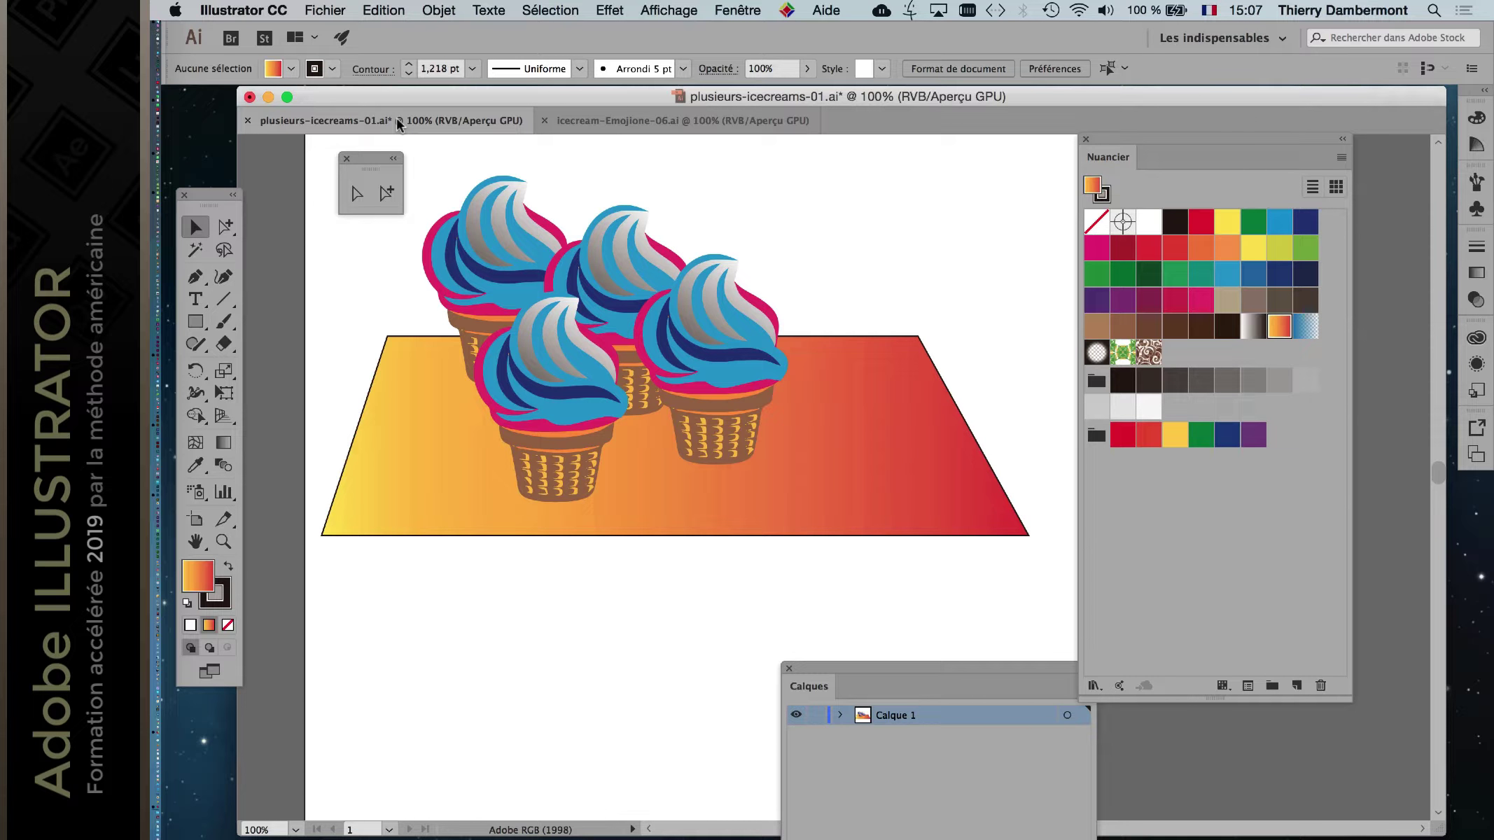
# Give the light-blue swirl a multicolour gradient from the Combinaisons de couleurs library.
pyautogui.click(615, 121)
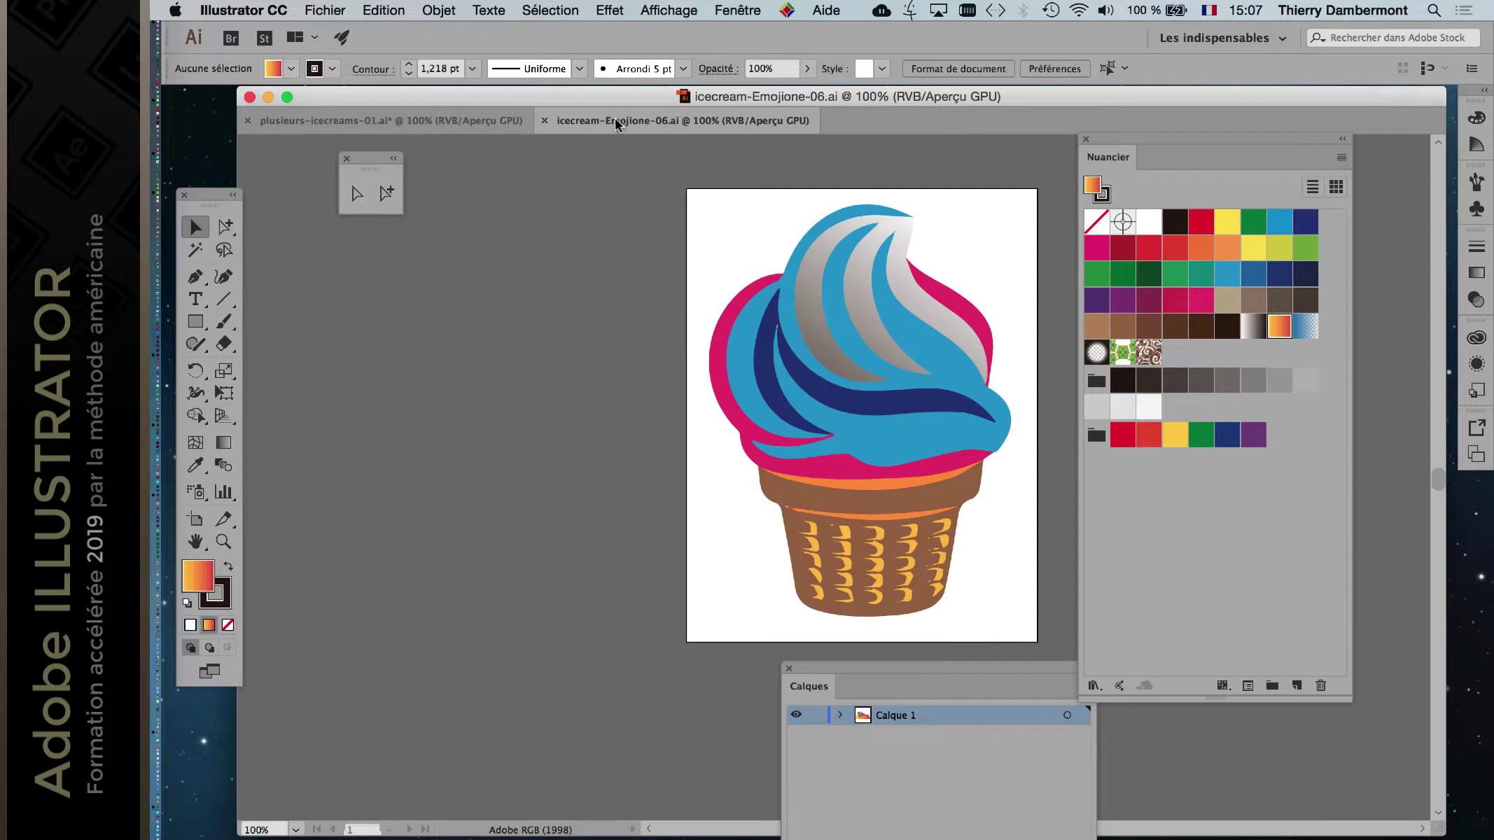
pyautogui.click(224, 226)
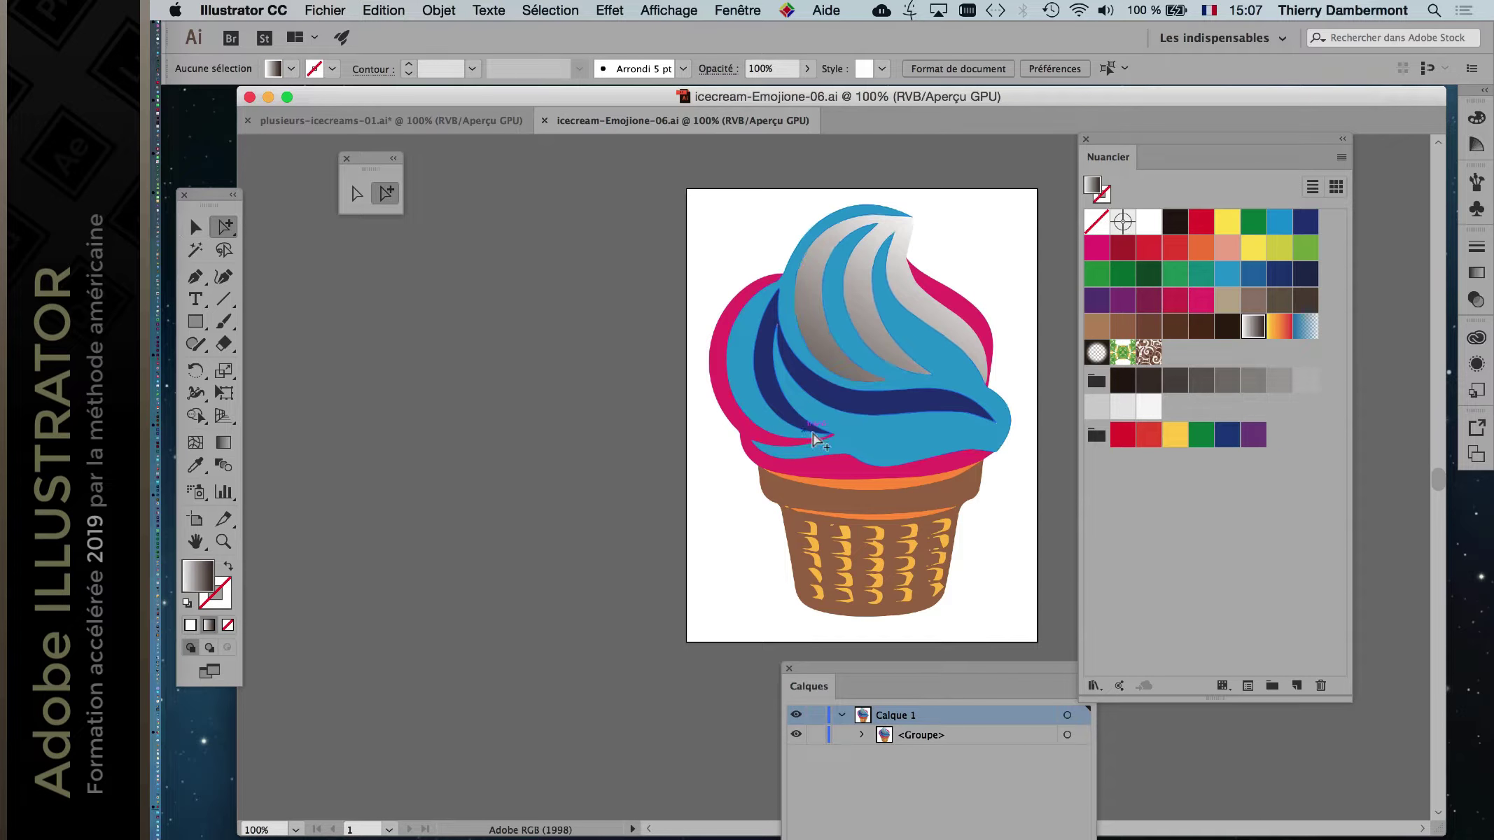
pyautogui.click(896, 448)
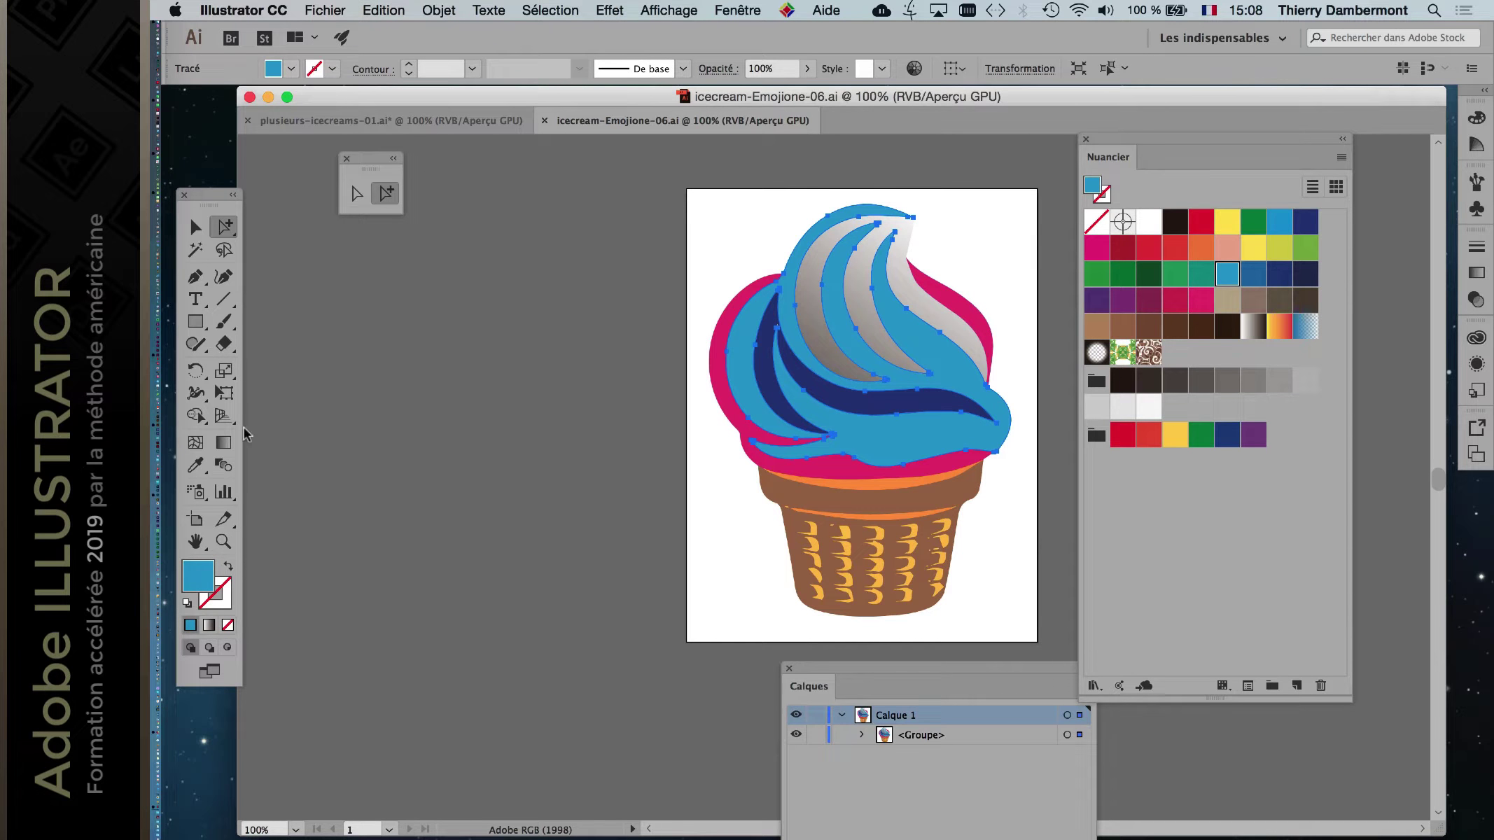
pyautogui.click(225, 441)
pyautogui.click(1093, 686)
pyautogui.moveTo(1190, 473)
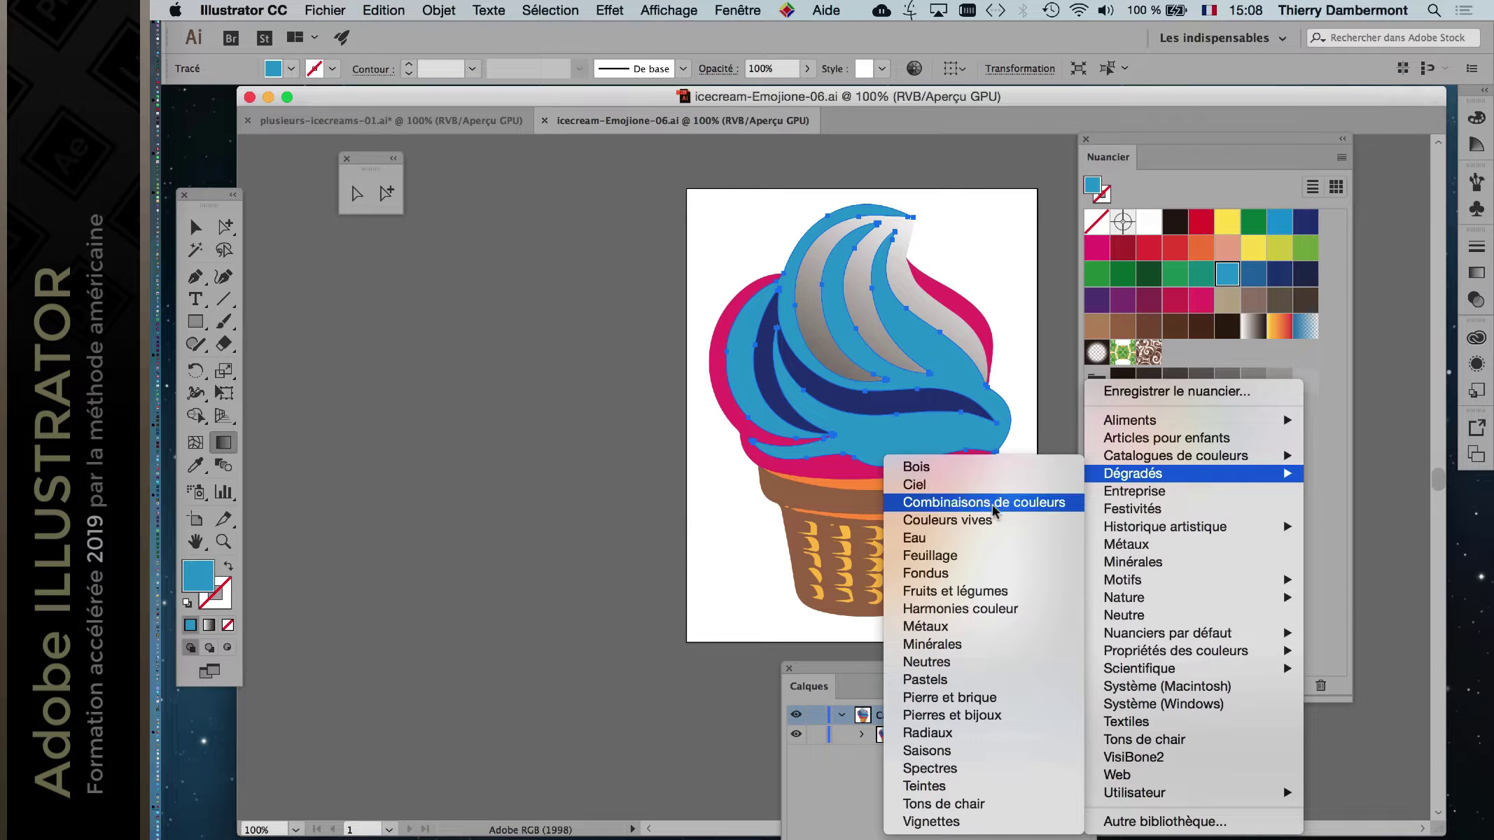
pyautogui.click(994, 503)
pyautogui.moveTo(784, 393); pyautogui.dragTo(434, 354)
pyautogui.moveTo(585, 471); pyautogui.dragTo(644, 697)
pyautogui.click(459, 435)
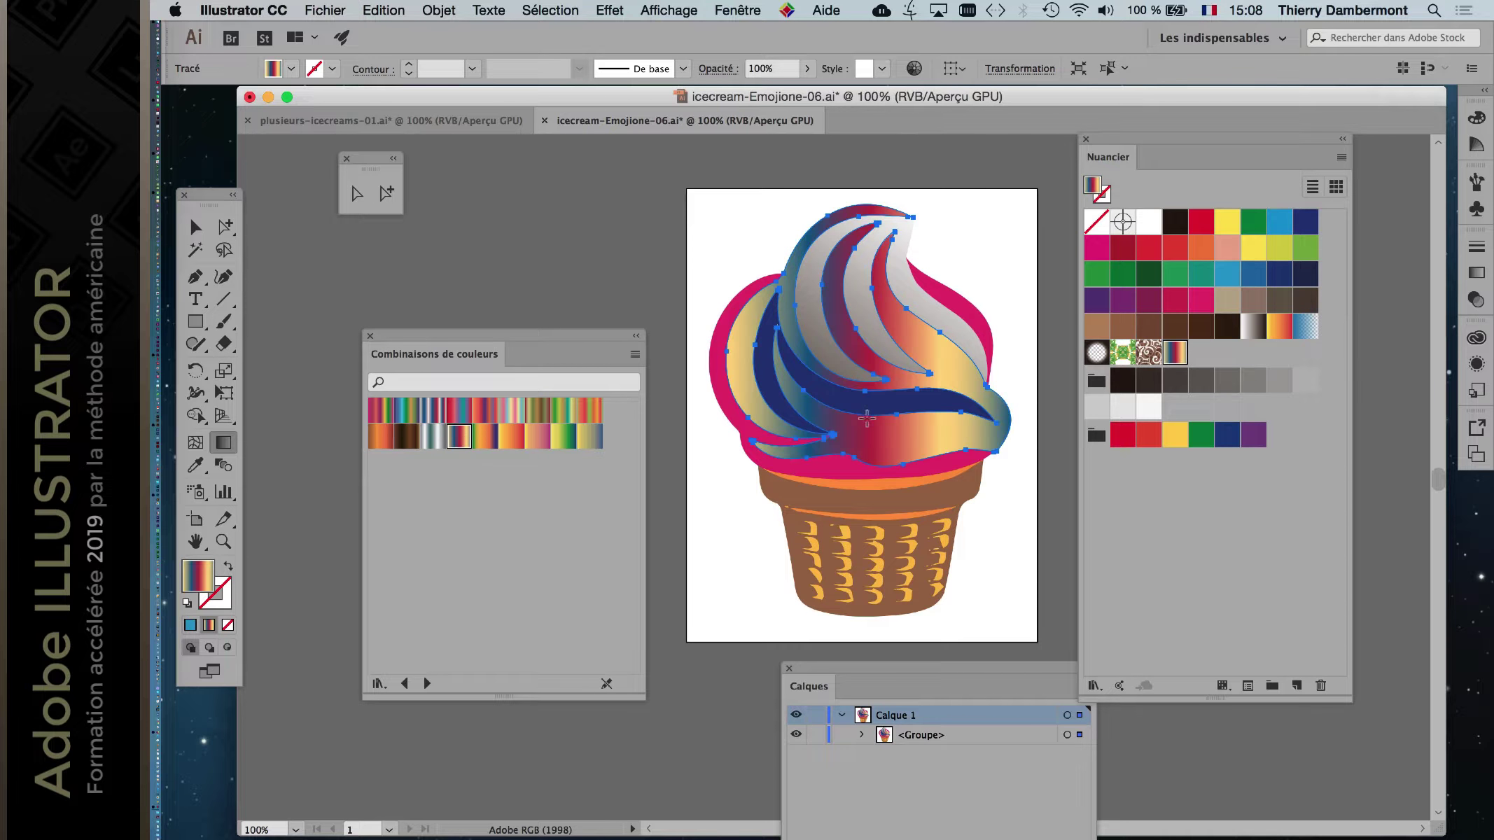
# Save icecream-Emojione-06.ai and view the updated cones in plusieurs-icecreams-01.ai.
pyautogui.click(341, 5)
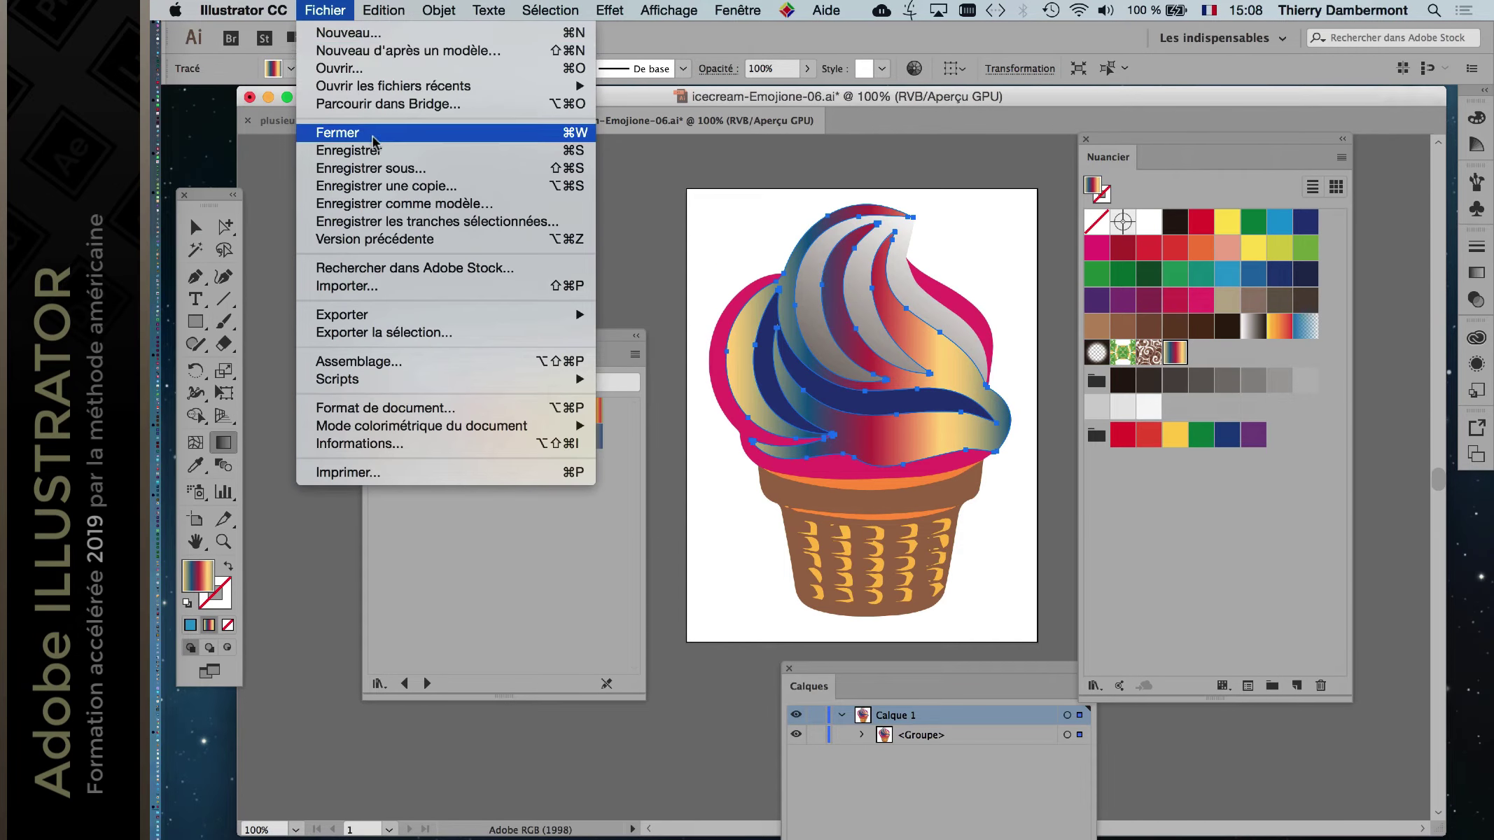
pyautogui.click(352, 147)
pyautogui.click(352, 121)
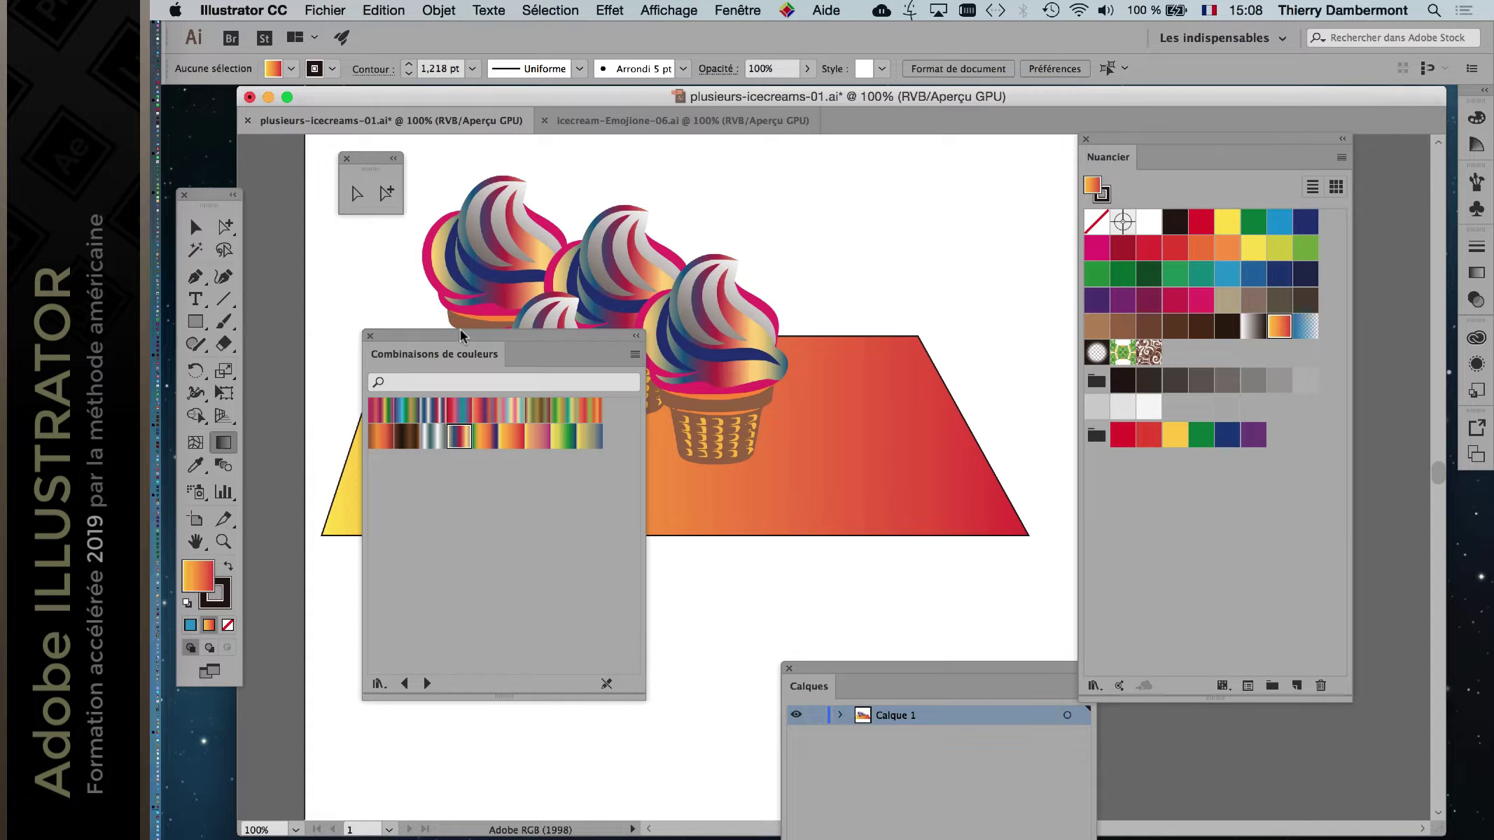
# Move the gradient library aside and drag the tools panel onto the canvas in icecream-Emojione-06.ai.
pyautogui.moveTo(466, 341); pyautogui.dragTo(449, 515)
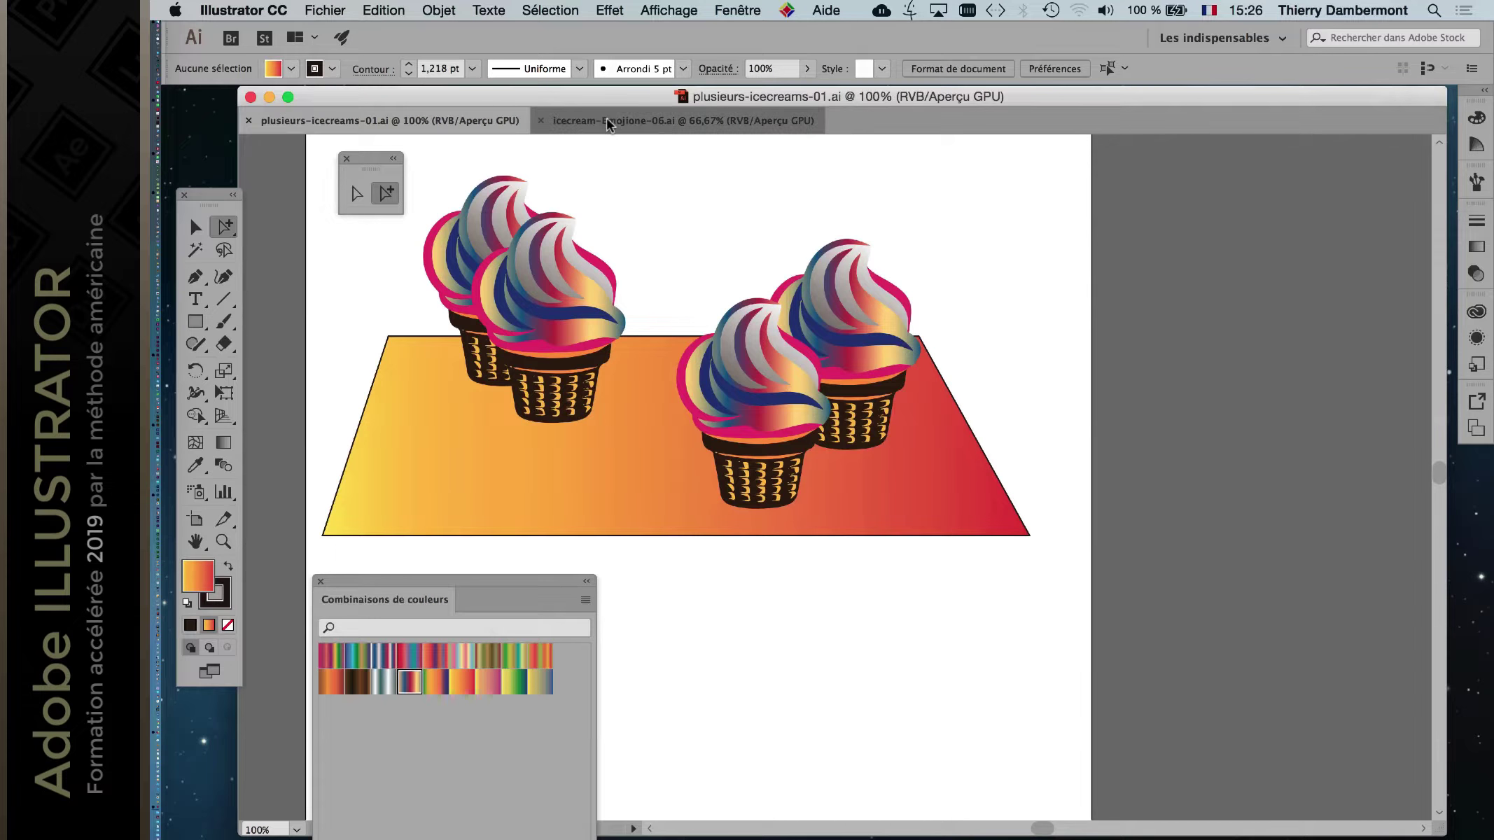
pyautogui.click(682, 120)
pyautogui.scroll(1, 751, 252)
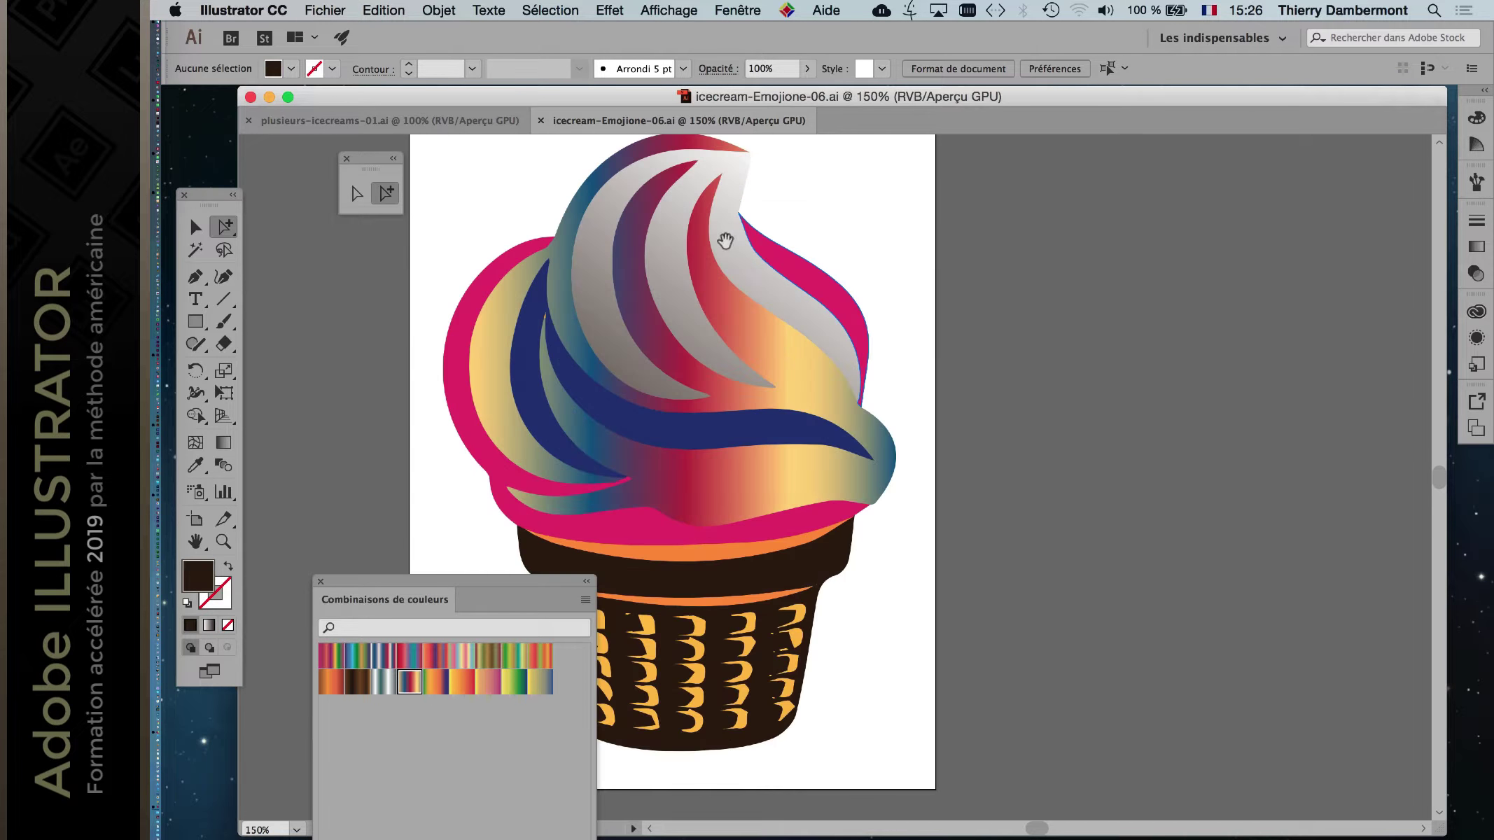
pyautogui.scroll(1, 728, 238)
pyautogui.scroll(1, 941, 346)
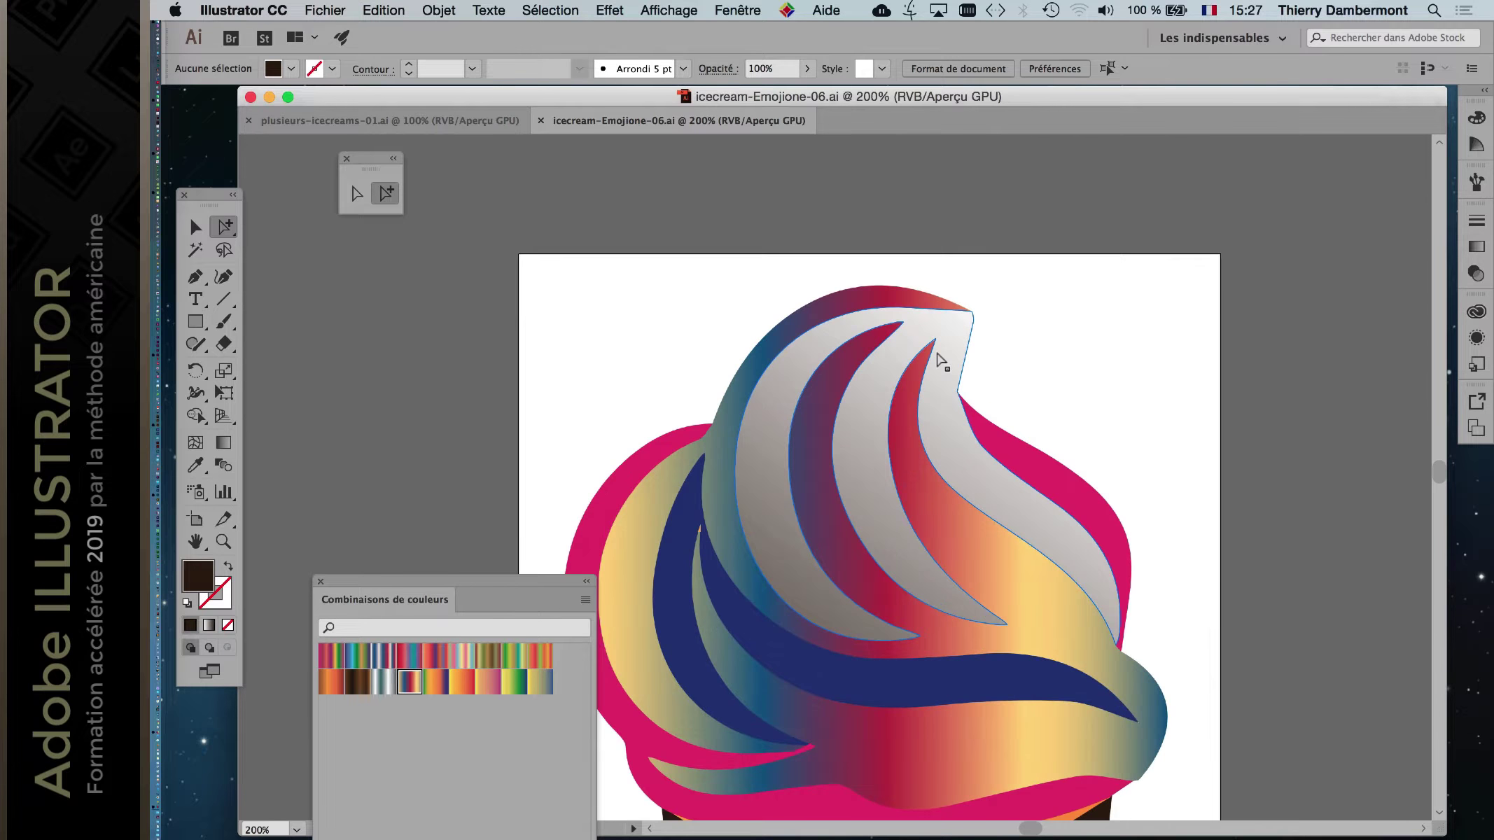
pyautogui.moveTo(205, 197); pyautogui.dragTo(704, 165)
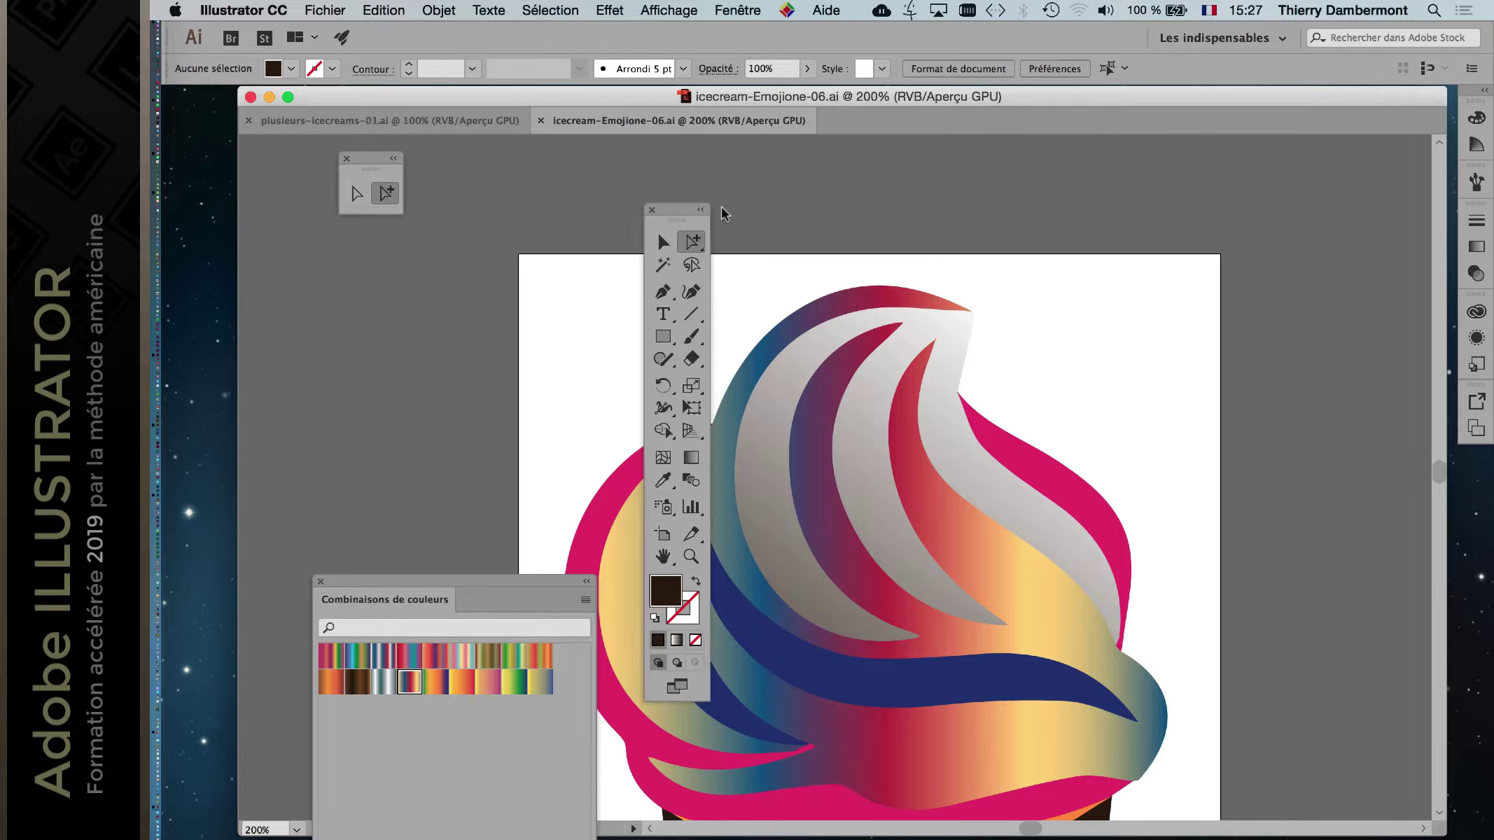
pyautogui.click(723, 193)
pyautogui.click(833, 196)
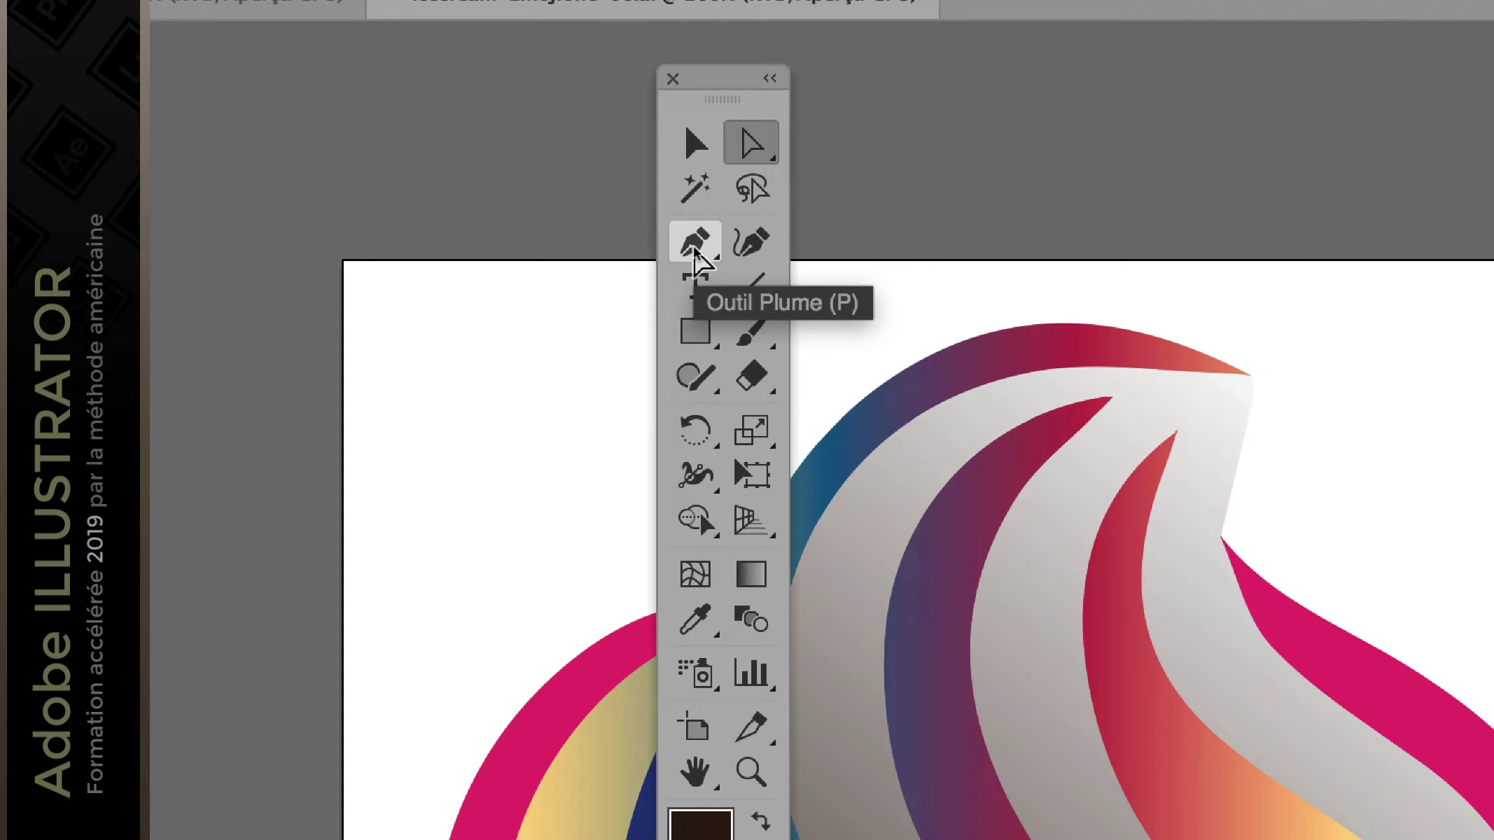
# Tear off the Pen and Direct Selection tool flyouts into floating tool sets.
pyautogui.click(694, 248)
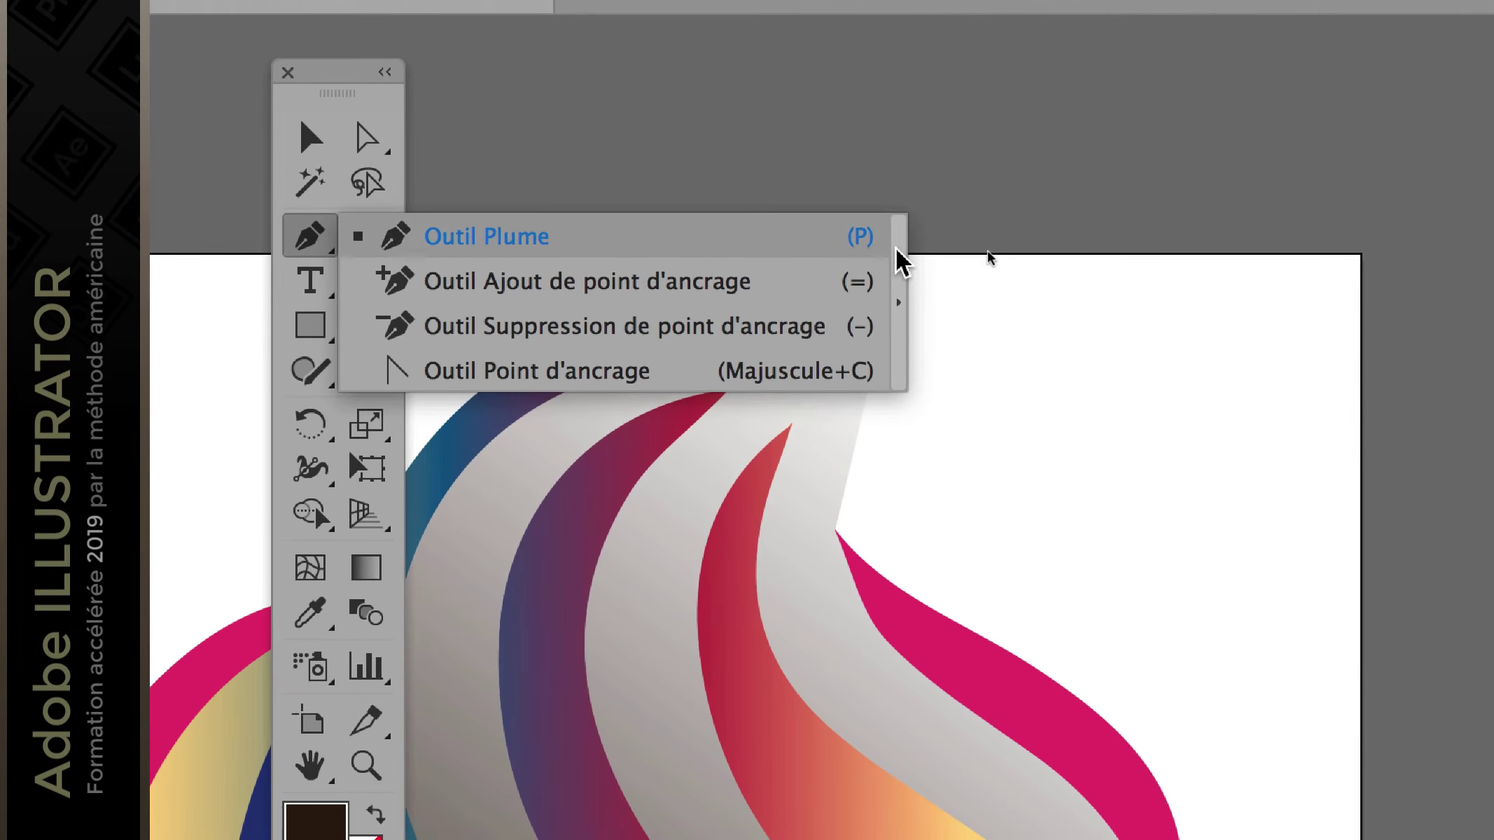
pyautogui.click(898, 280)
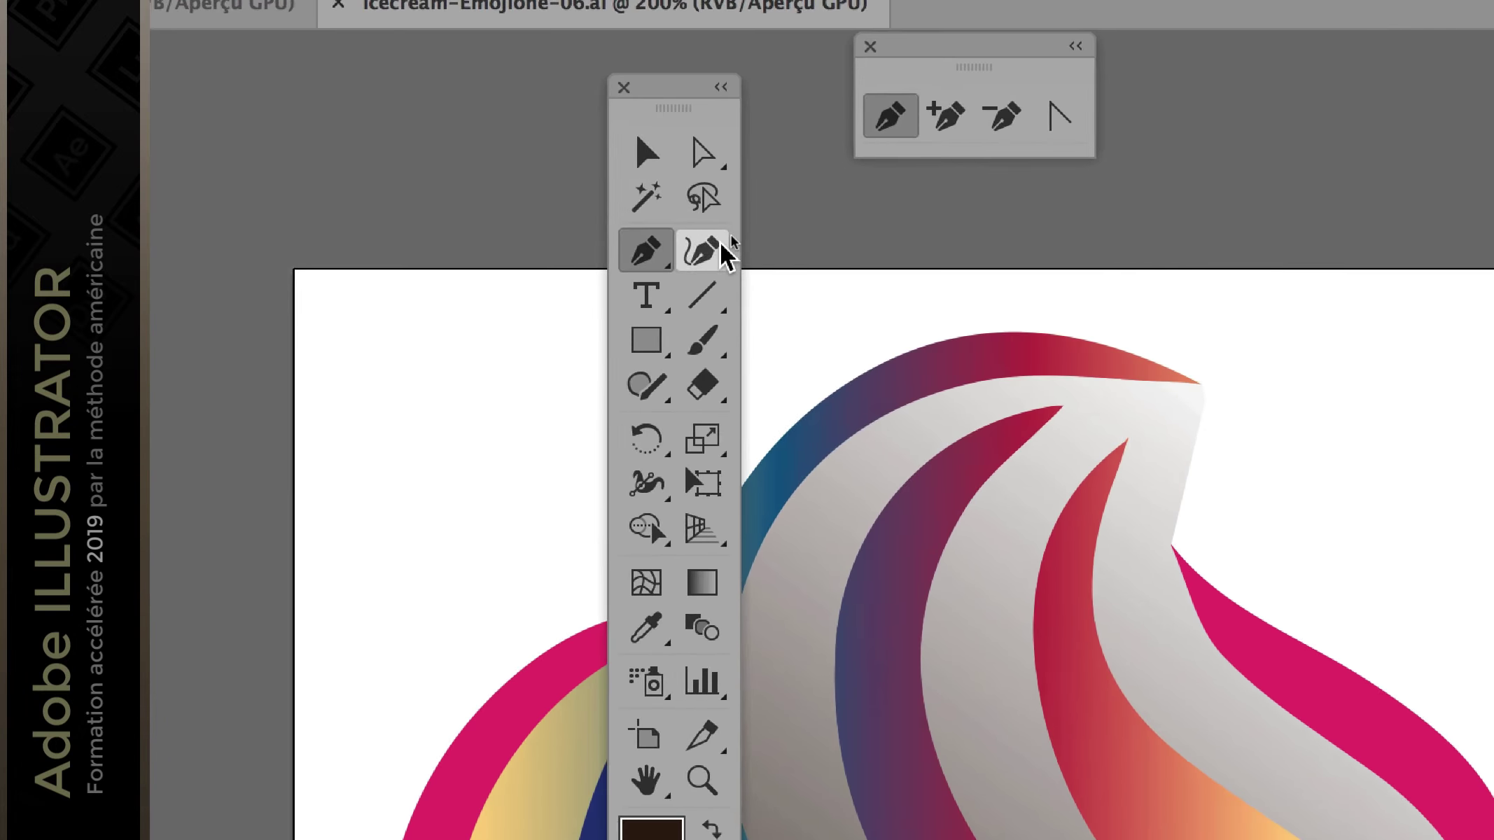
pyautogui.click(667, 204)
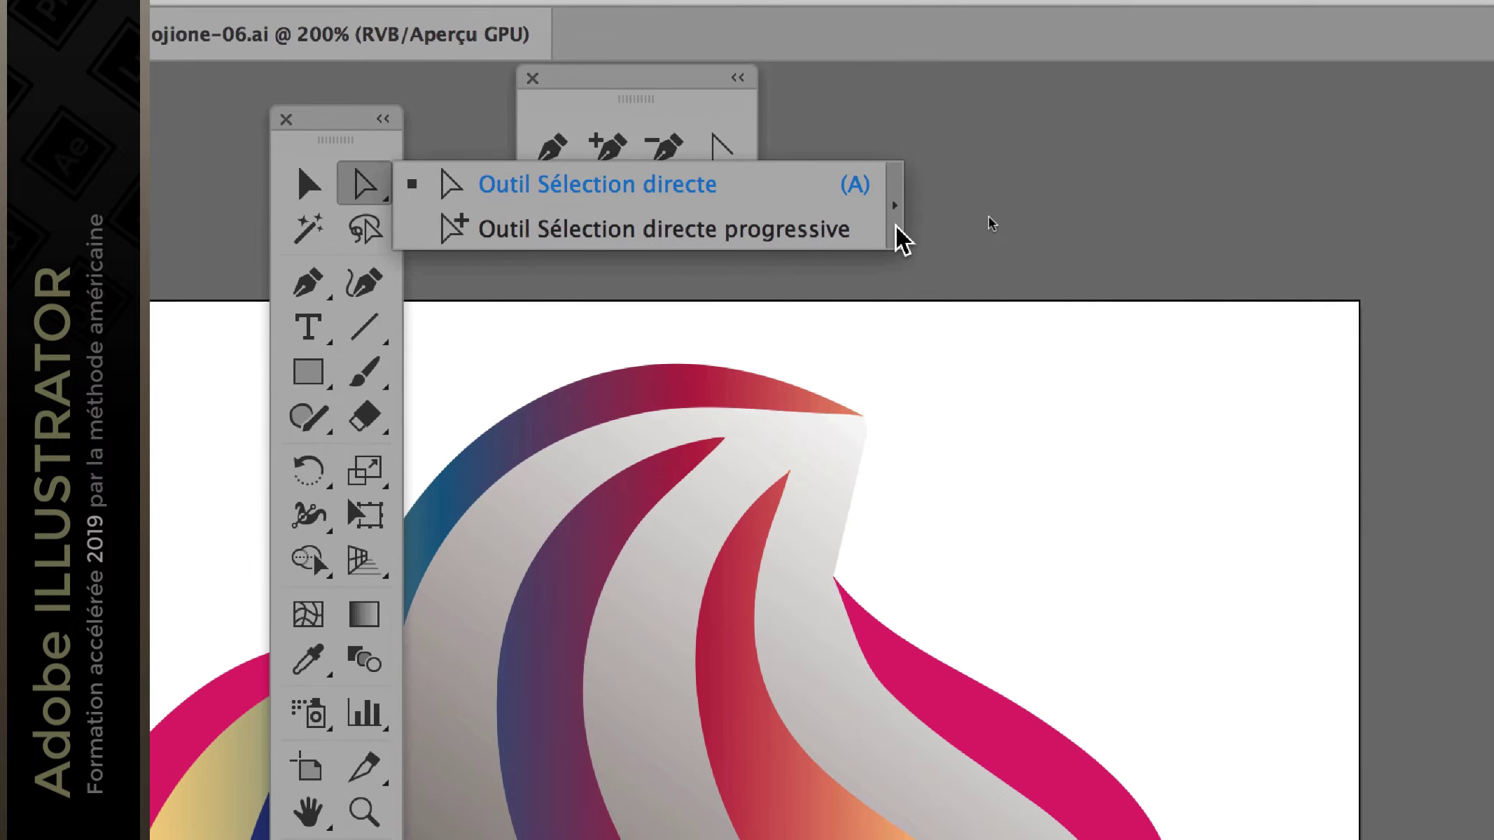
pyautogui.click(1197, 225)
pyautogui.moveTo(750, 231); pyautogui.dragTo(860, 259)
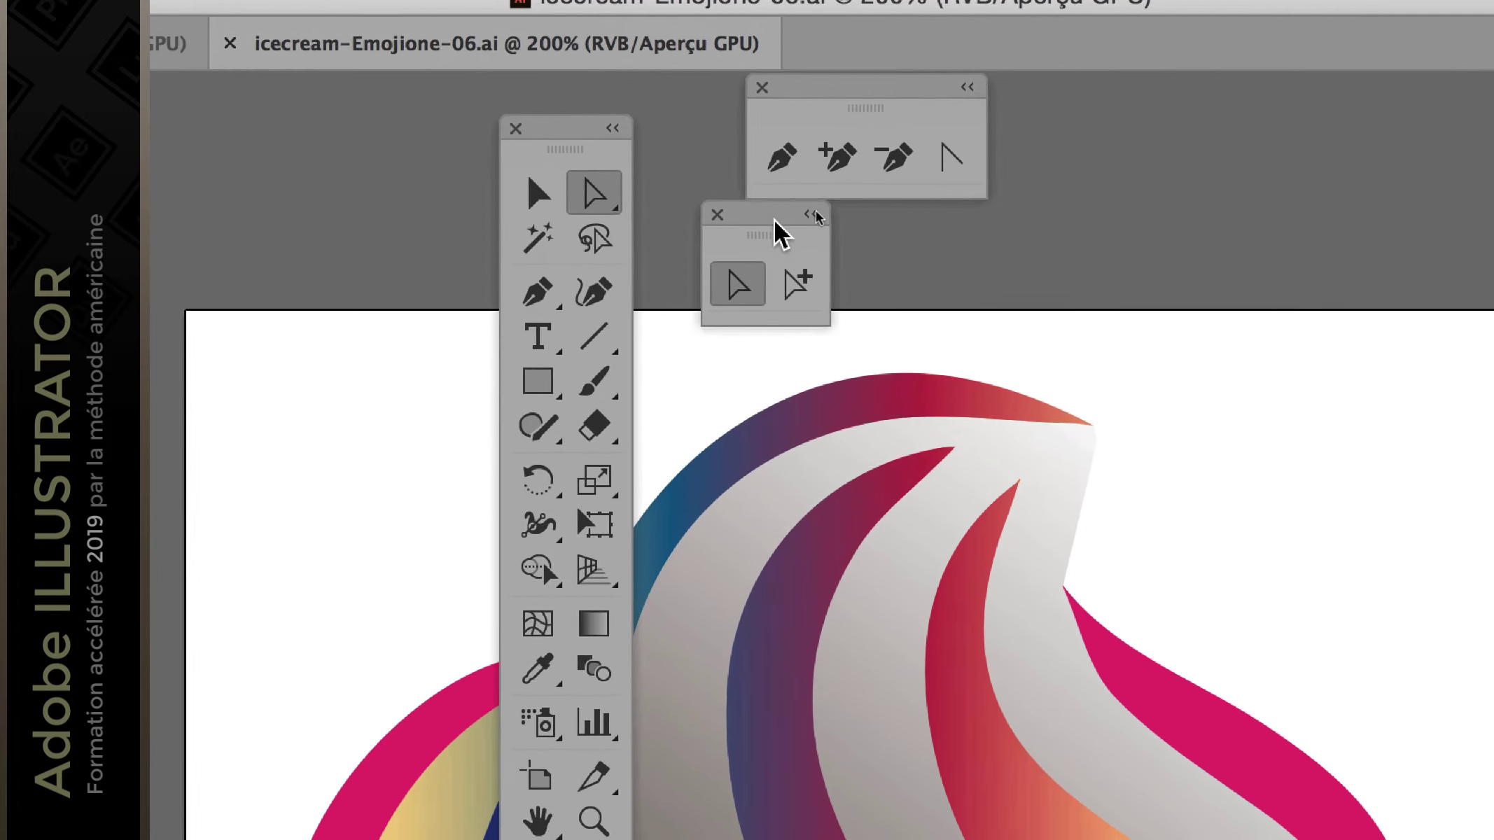
# Select the whole swirl group with the Group Selection tool.
pyautogui.click(877, 320)
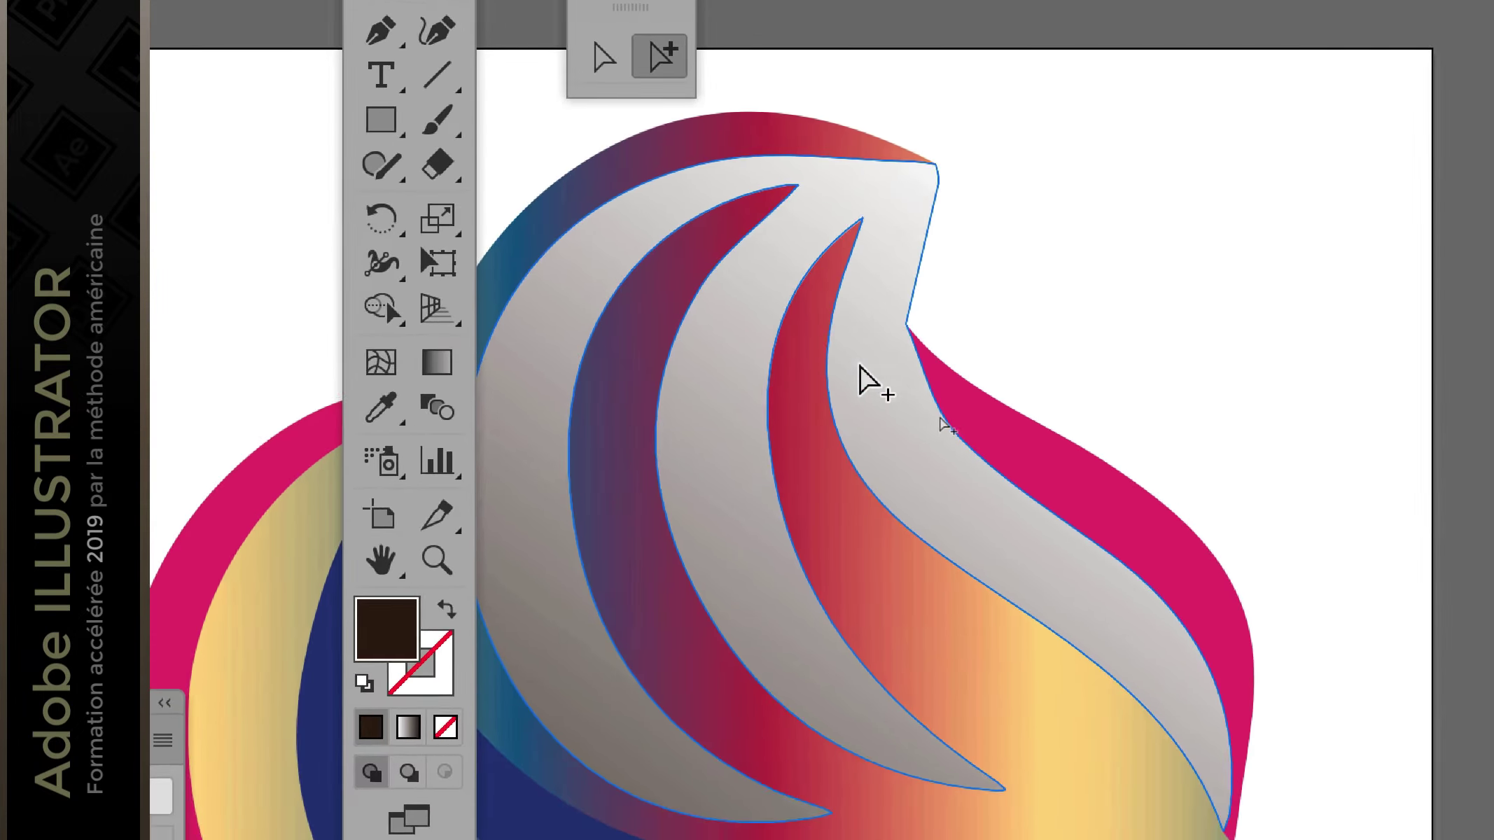
pyautogui.click(1108, 615)
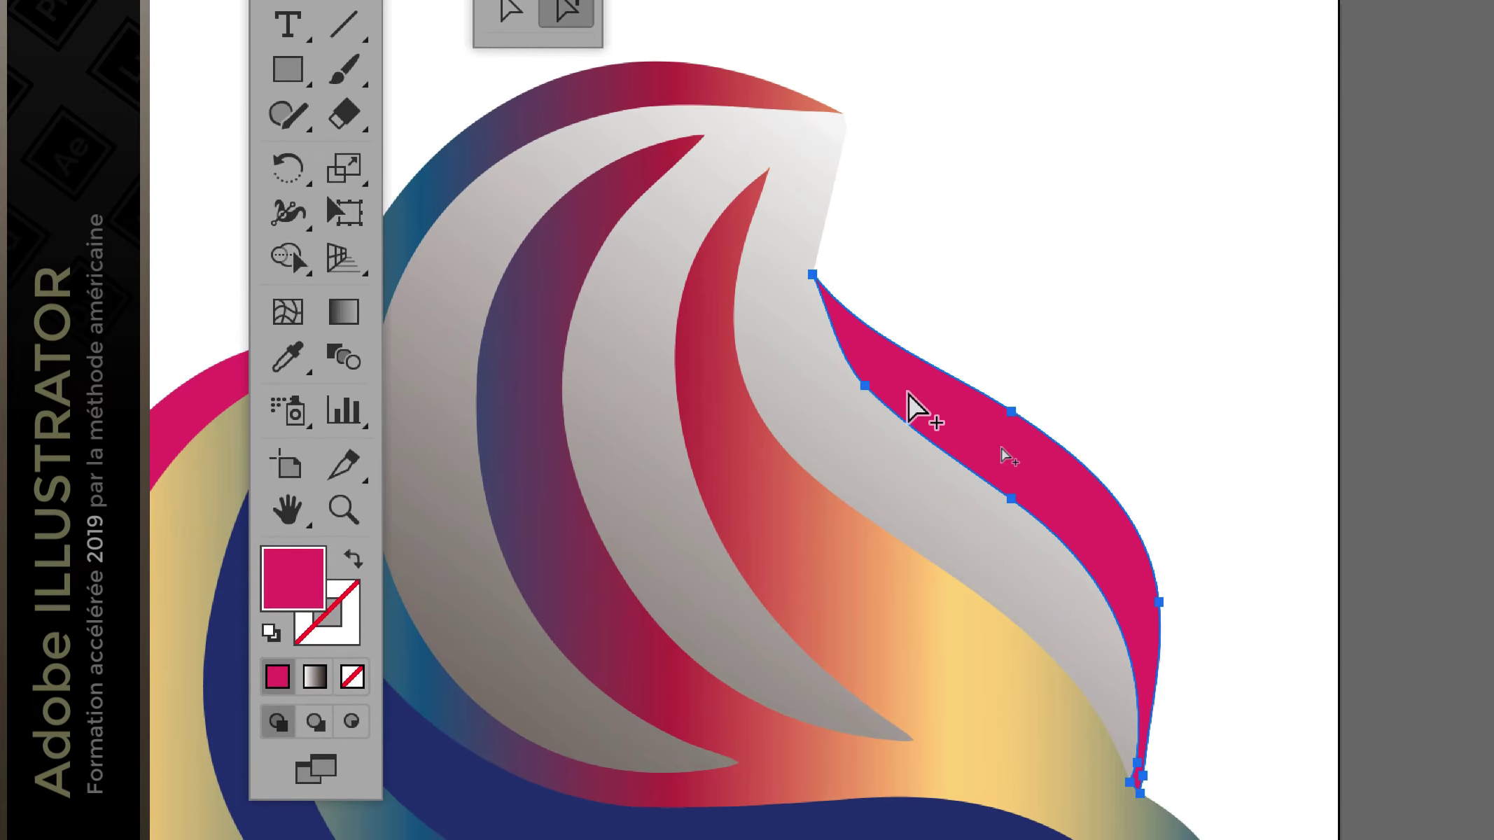
pyautogui.click(858, 304)
pyautogui.click(857, 305)
pyautogui.scroll(-5, 857, 305)
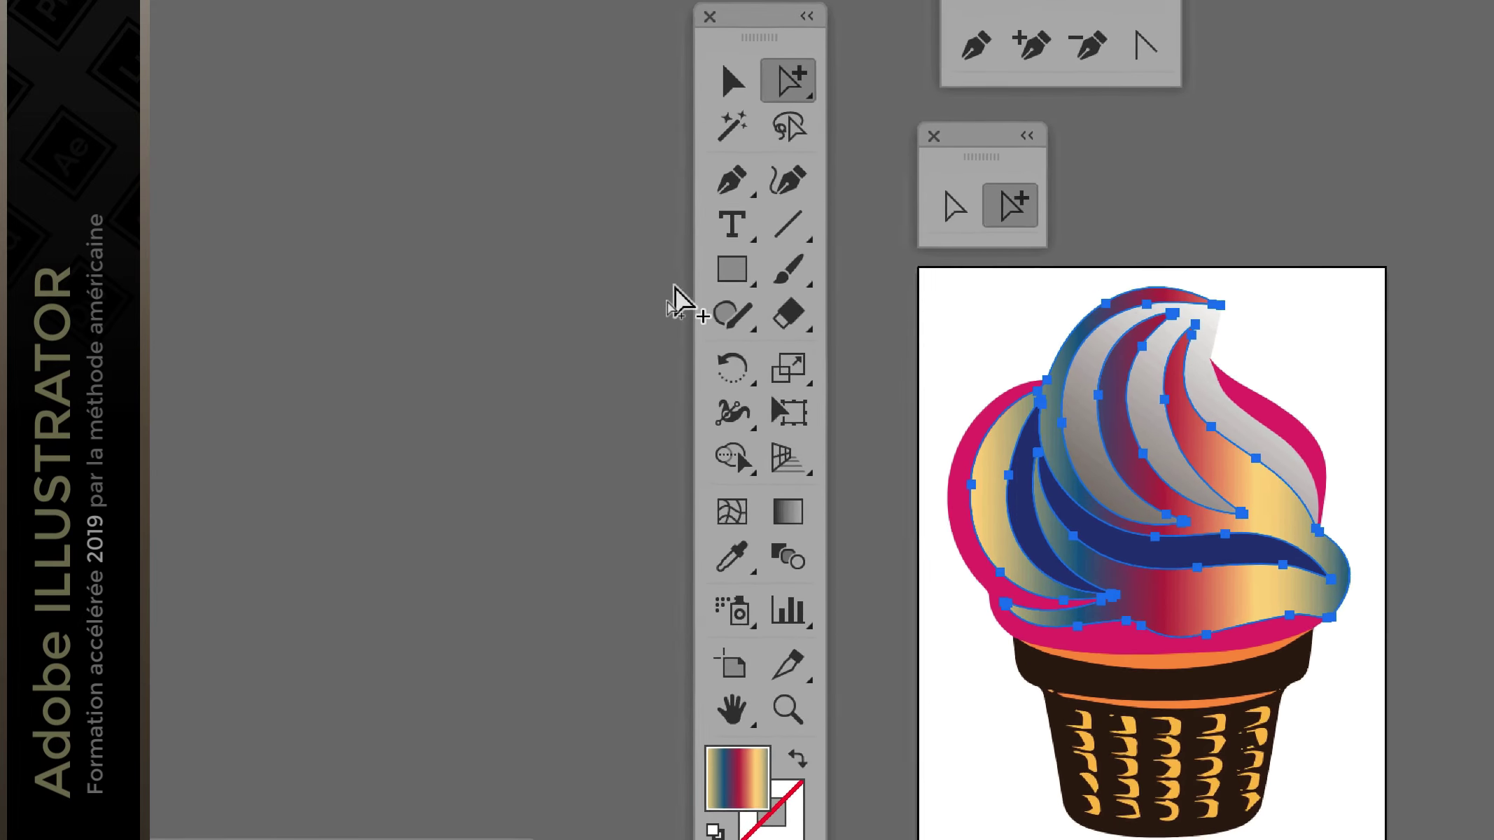
# Select the swirl's paths and draw a pointed red peak on top with the Pencil tool.
pyautogui.click(700, 305)
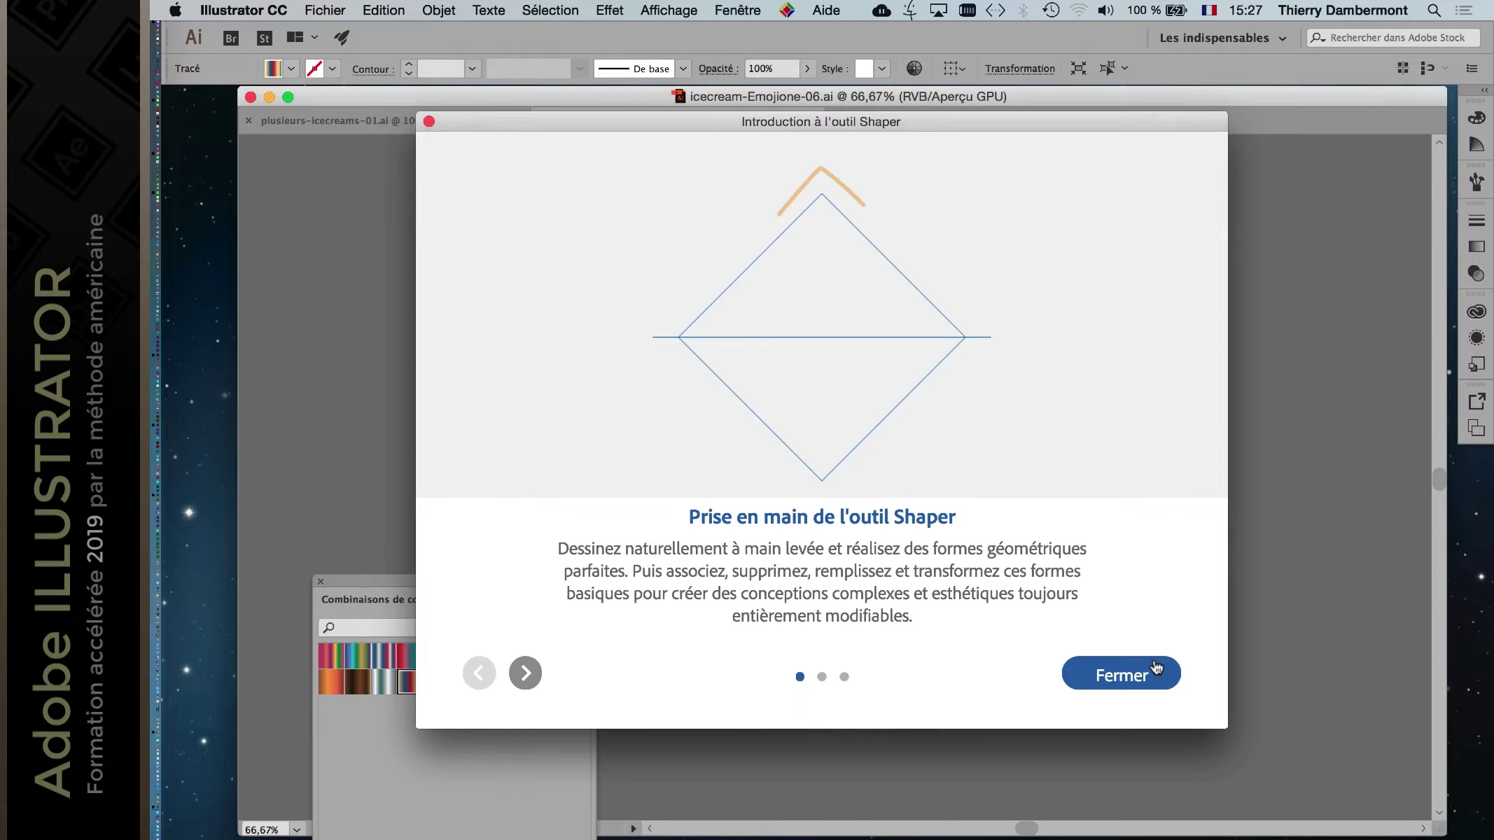
pyautogui.click(1155, 667)
pyautogui.click(691, 315)
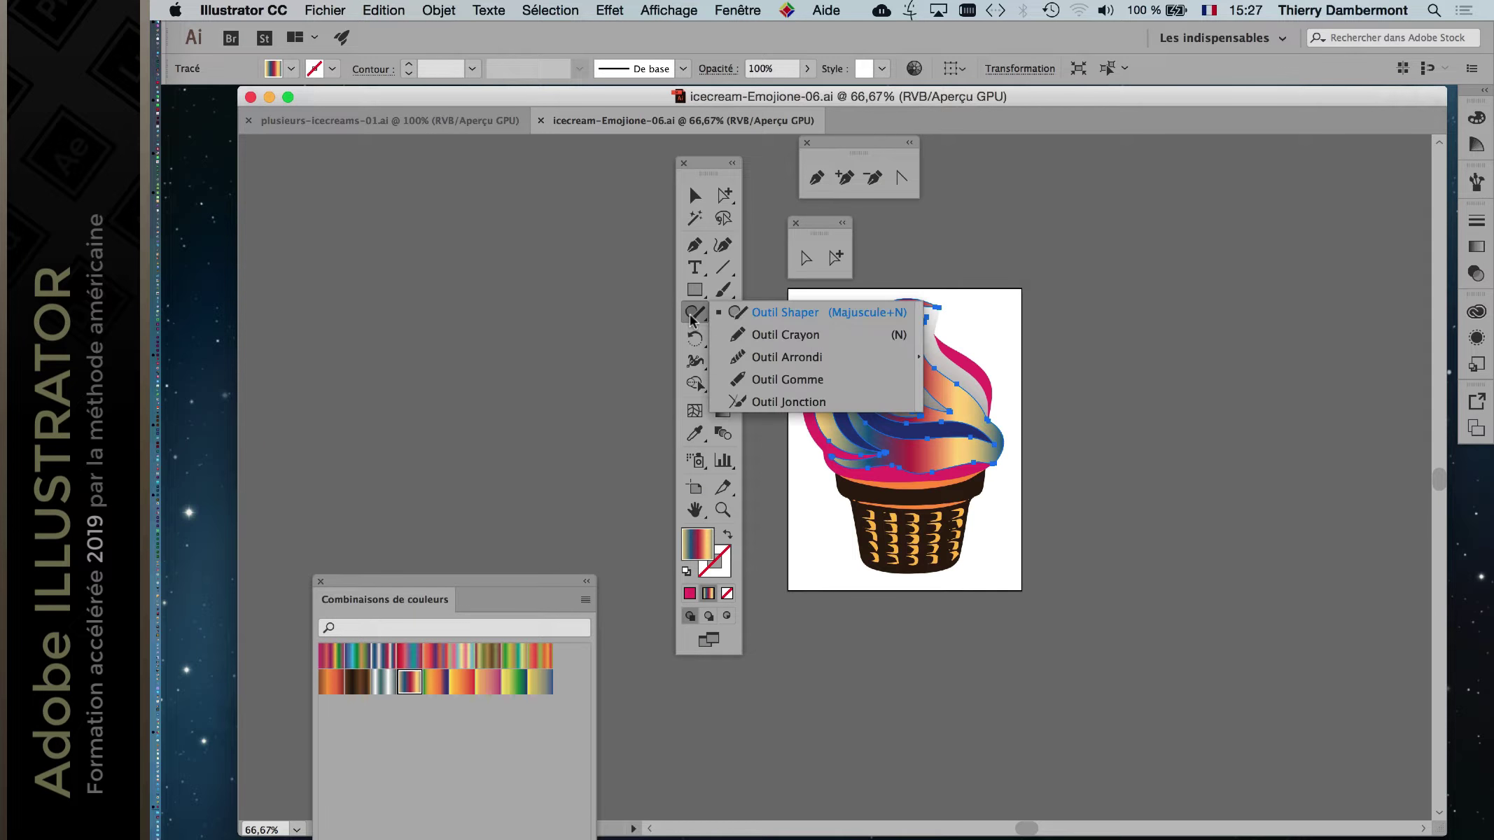
pyautogui.click(732, 334)
pyautogui.press('super+shift+a')
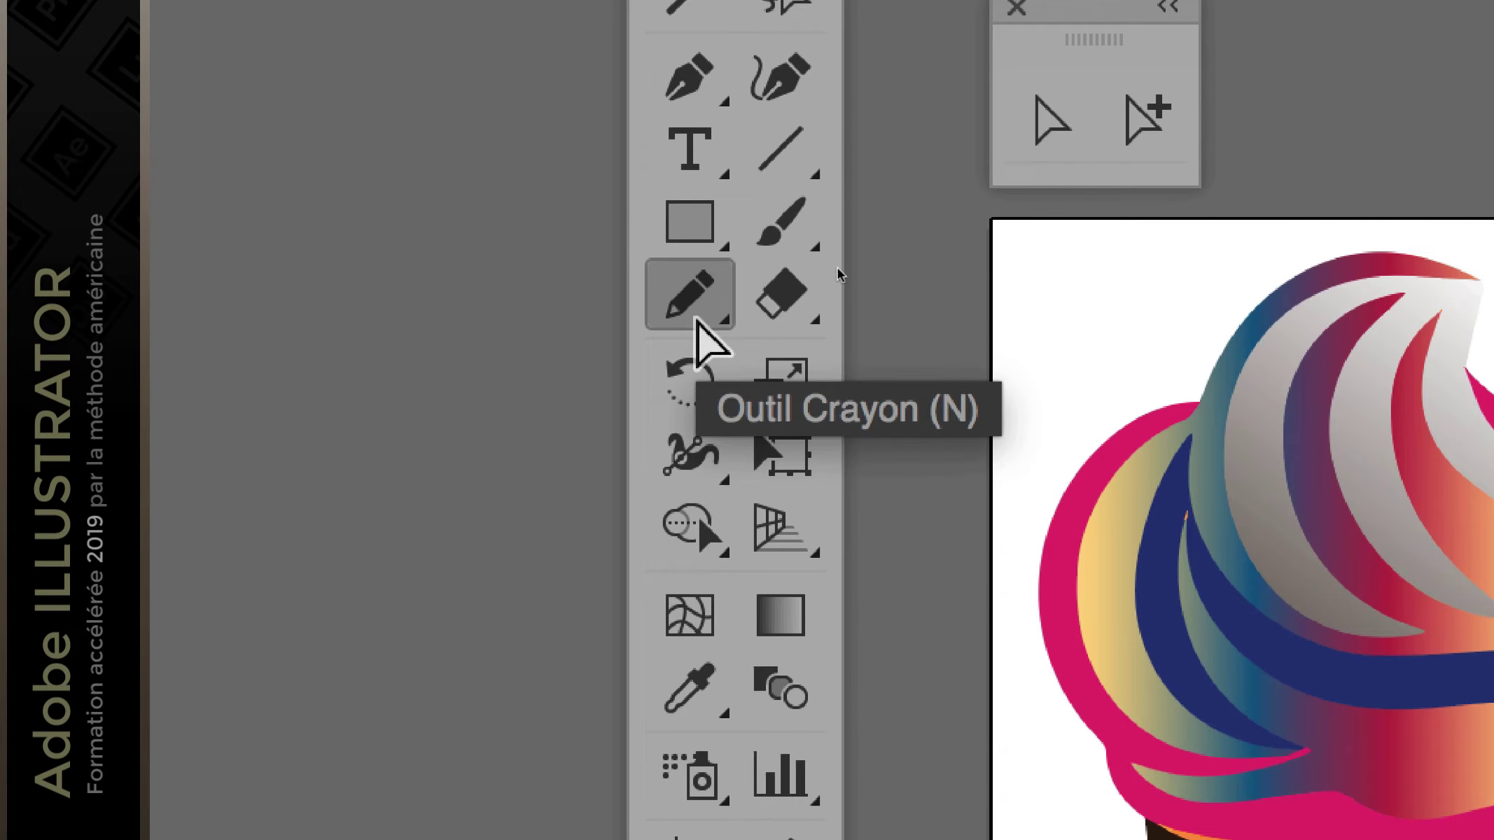
pyautogui.click(1144, 120)
pyautogui.click(1342, 286)
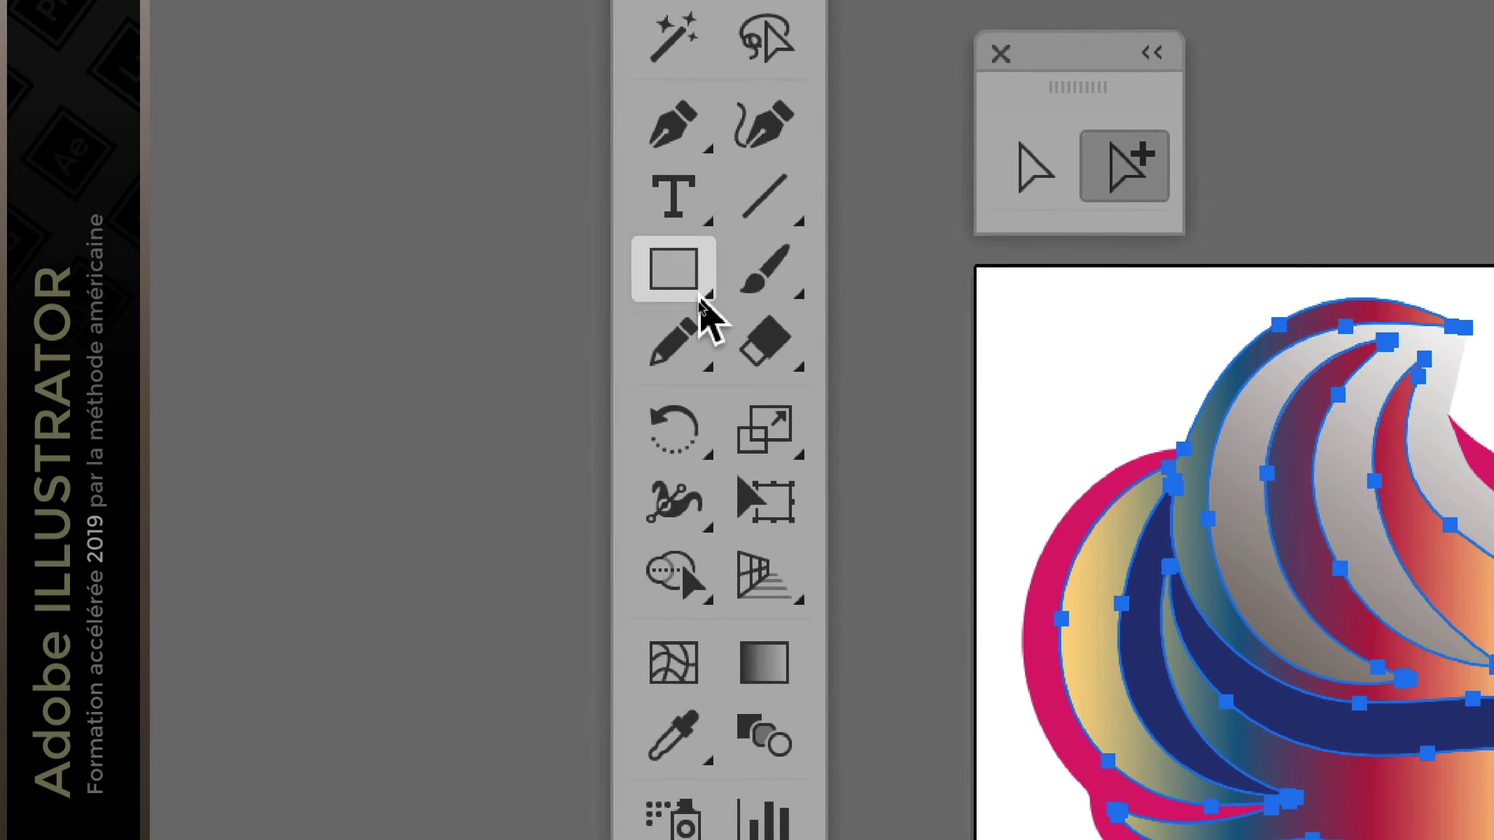
pyautogui.click(704, 315)
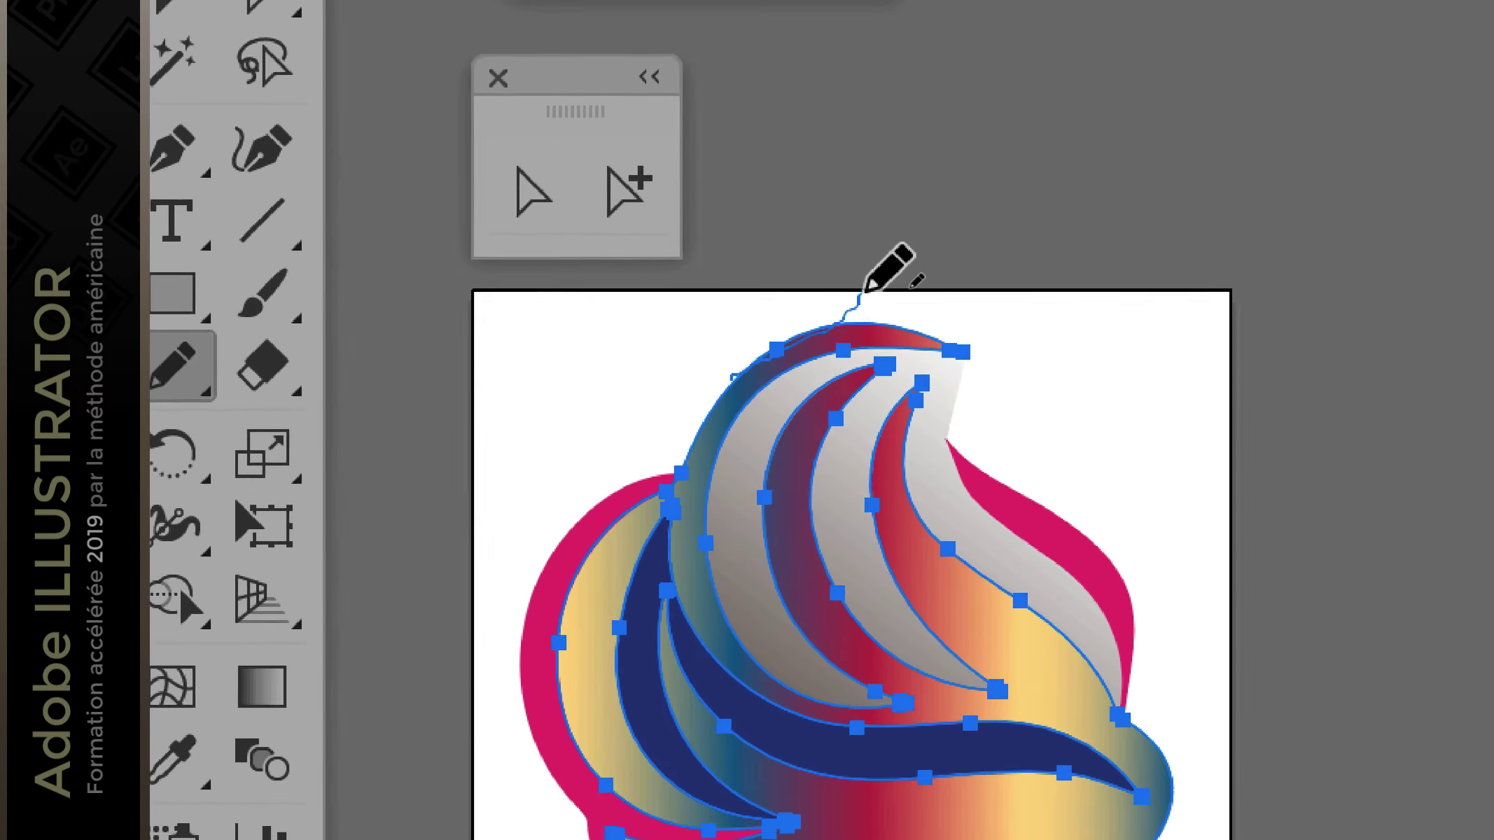
pyautogui.moveTo(867, 288); pyautogui.dragTo(939, 334)
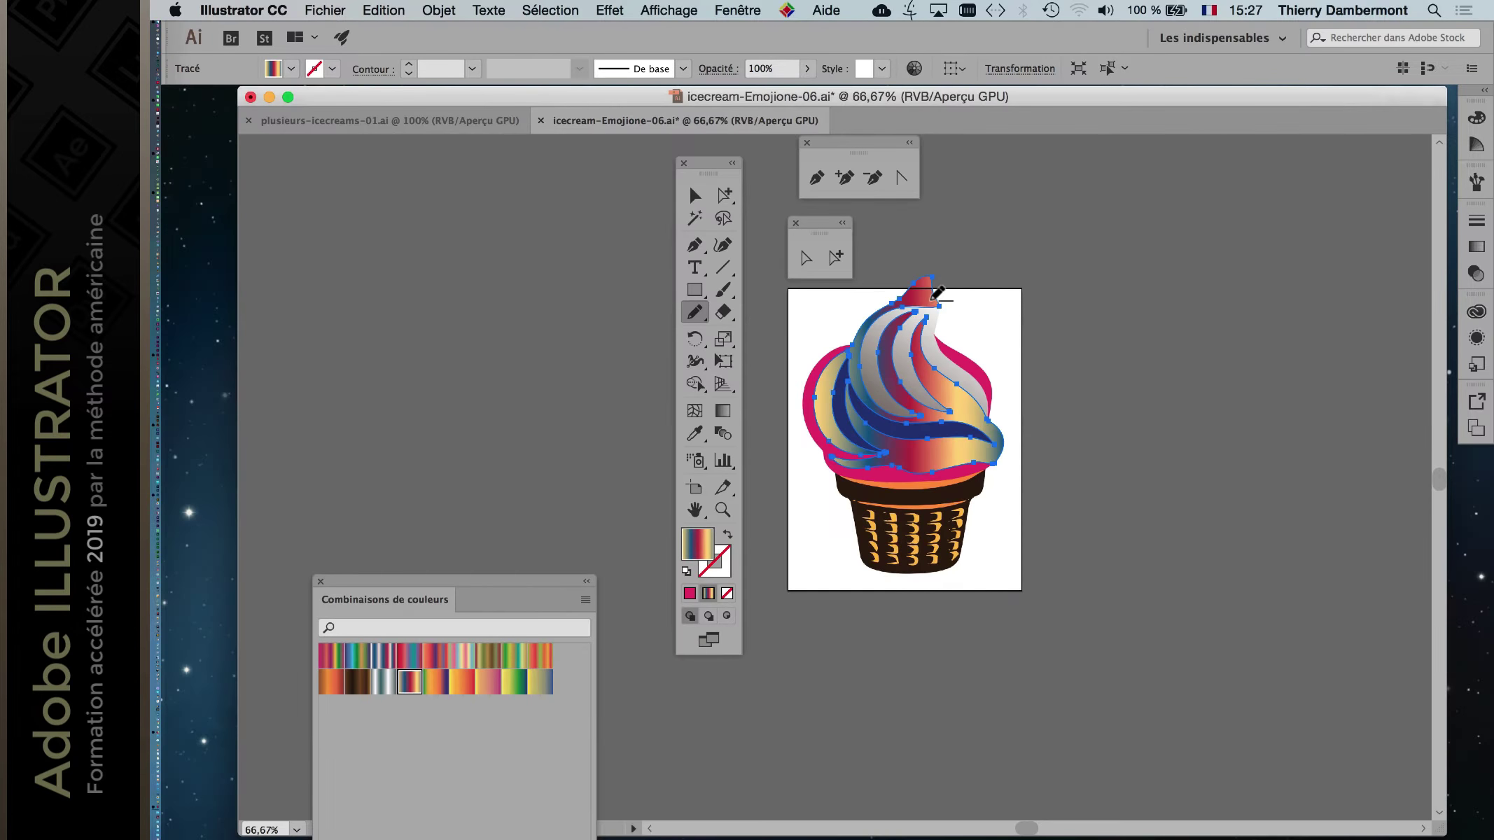
# Zoom to 200% and redraw the blue swirl's upper-left outer edge.
pyautogui.scroll(2, 936, 293)
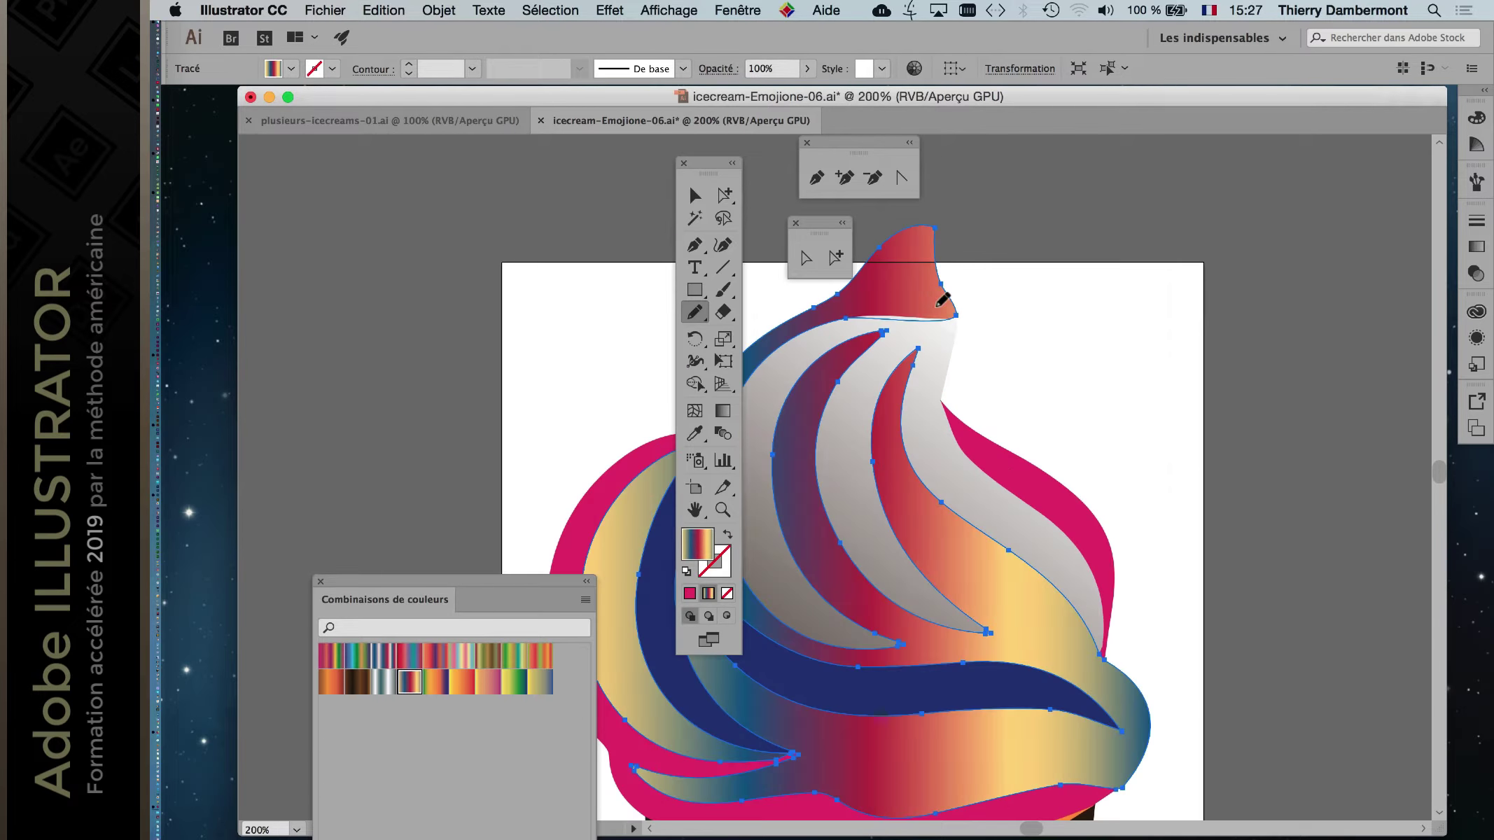
pyautogui.scroll(1, 1148, 350)
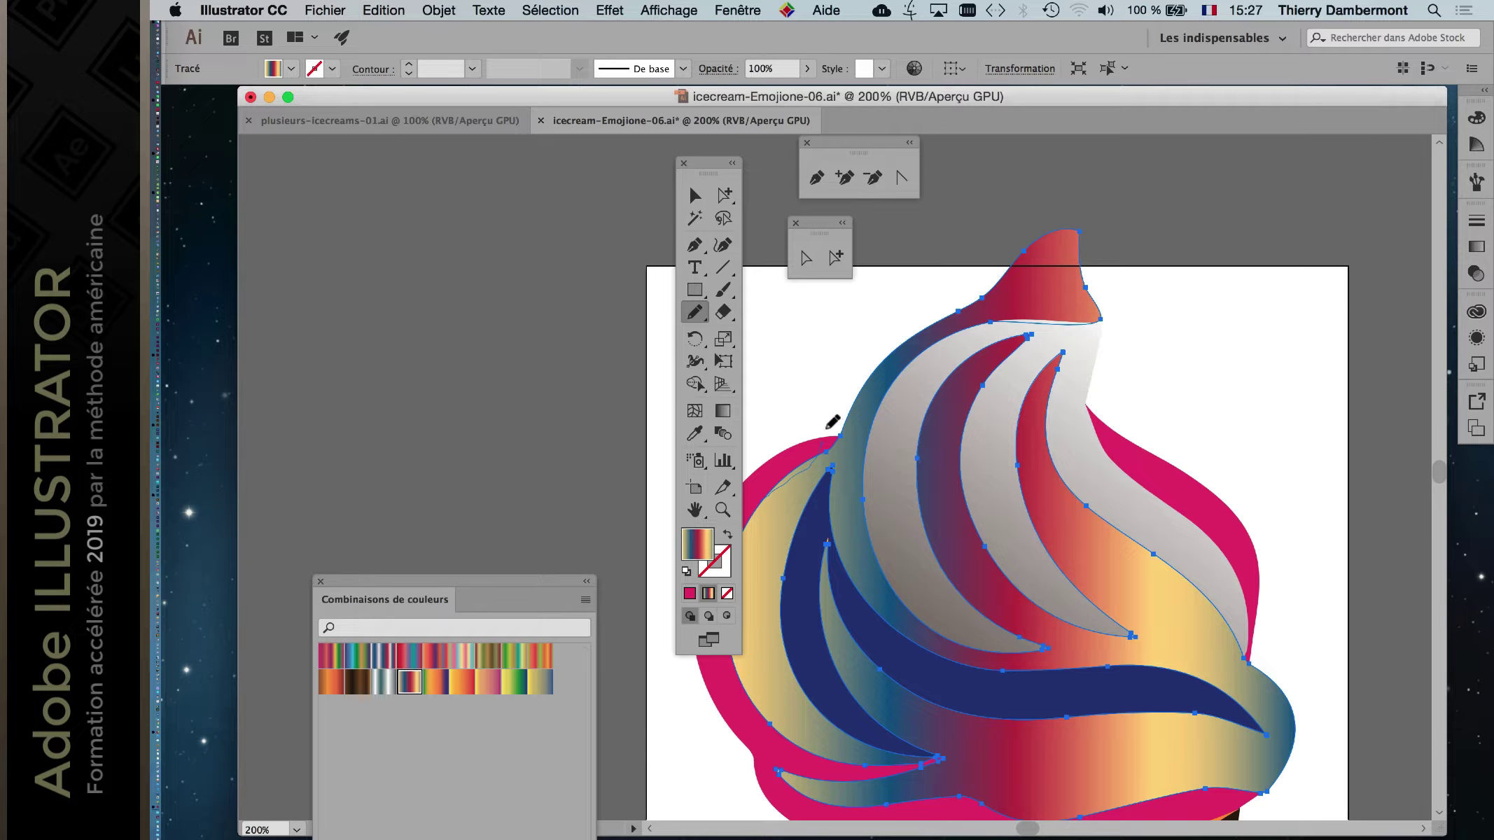
pyautogui.moveTo(827, 428); pyautogui.dragTo(989, 316)
pyautogui.scroll(-4, 976, 348)
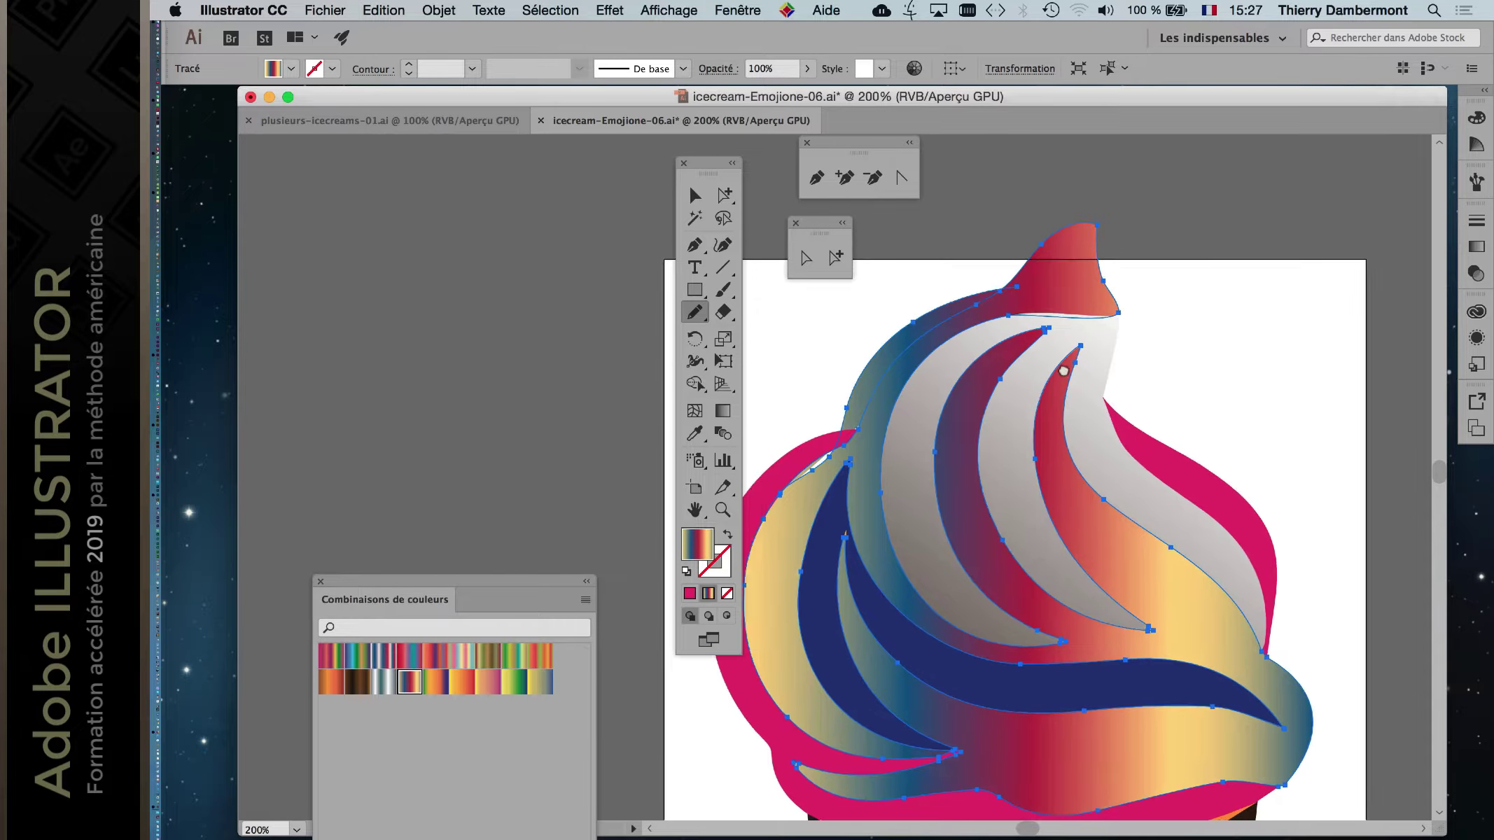
pyautogui.hscroll(-5, 1014, 294)
pyautogui.moveTo(1110, 193)
pyautogui.mouseDown()
pyautogui.moveTo(924, 466)
pyautogui.moveTo(872, 467)
pyautogui.mouseUp()
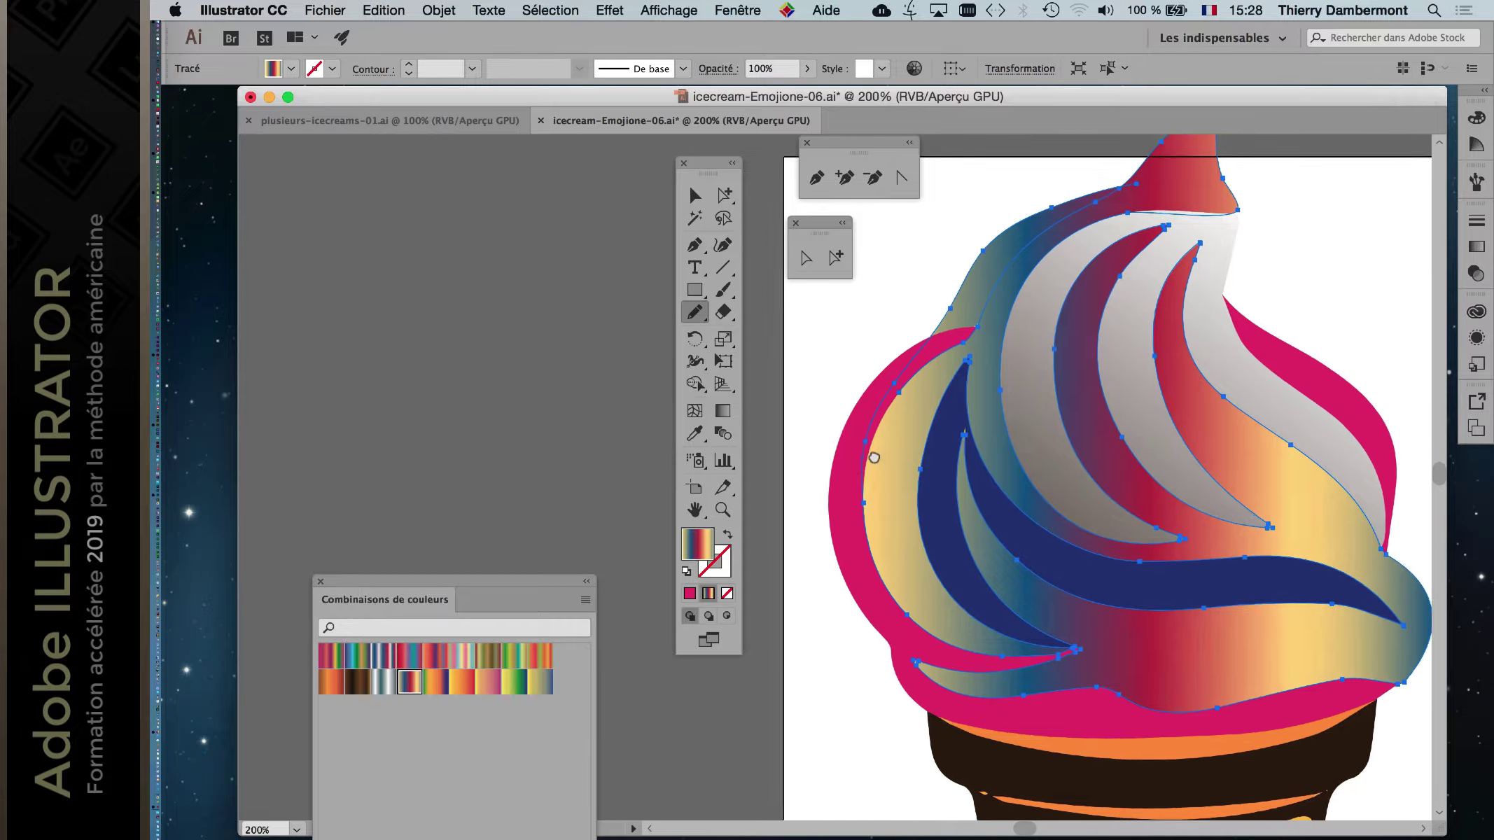
pyautogui.moveTo(813, 283); pyautogui.dragTo(762, 286)
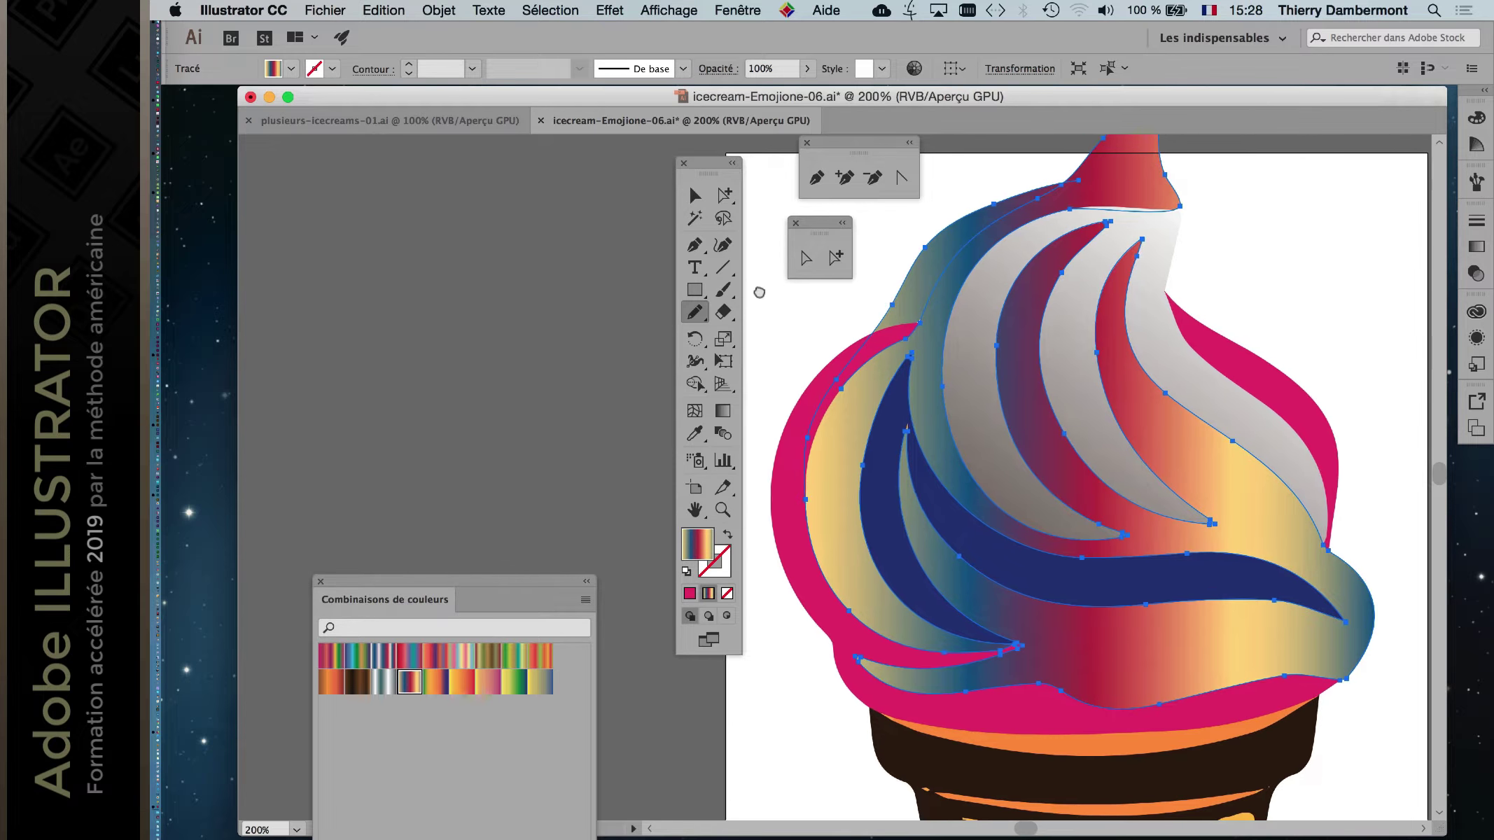
pyautogui.moveTo(708, 172); pyautogui.dragTo(391, 169)
# Widen the pink outer shape's left edge outward with the Pencil tool.
pyautogui.moveTo(826, 434); pyautogui.dragTo(813, 425)
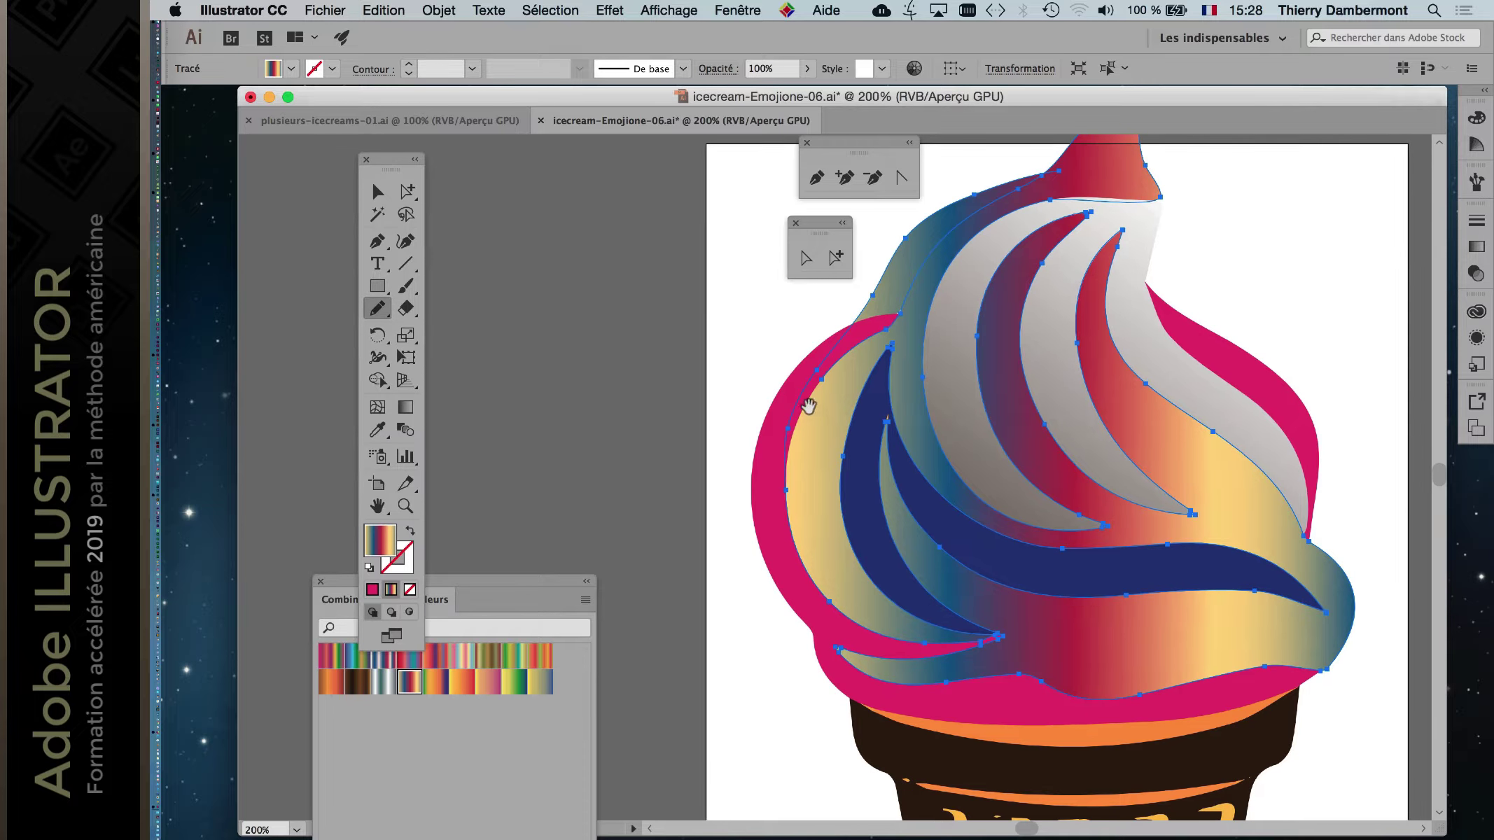
pyautogui.click(835, 257)
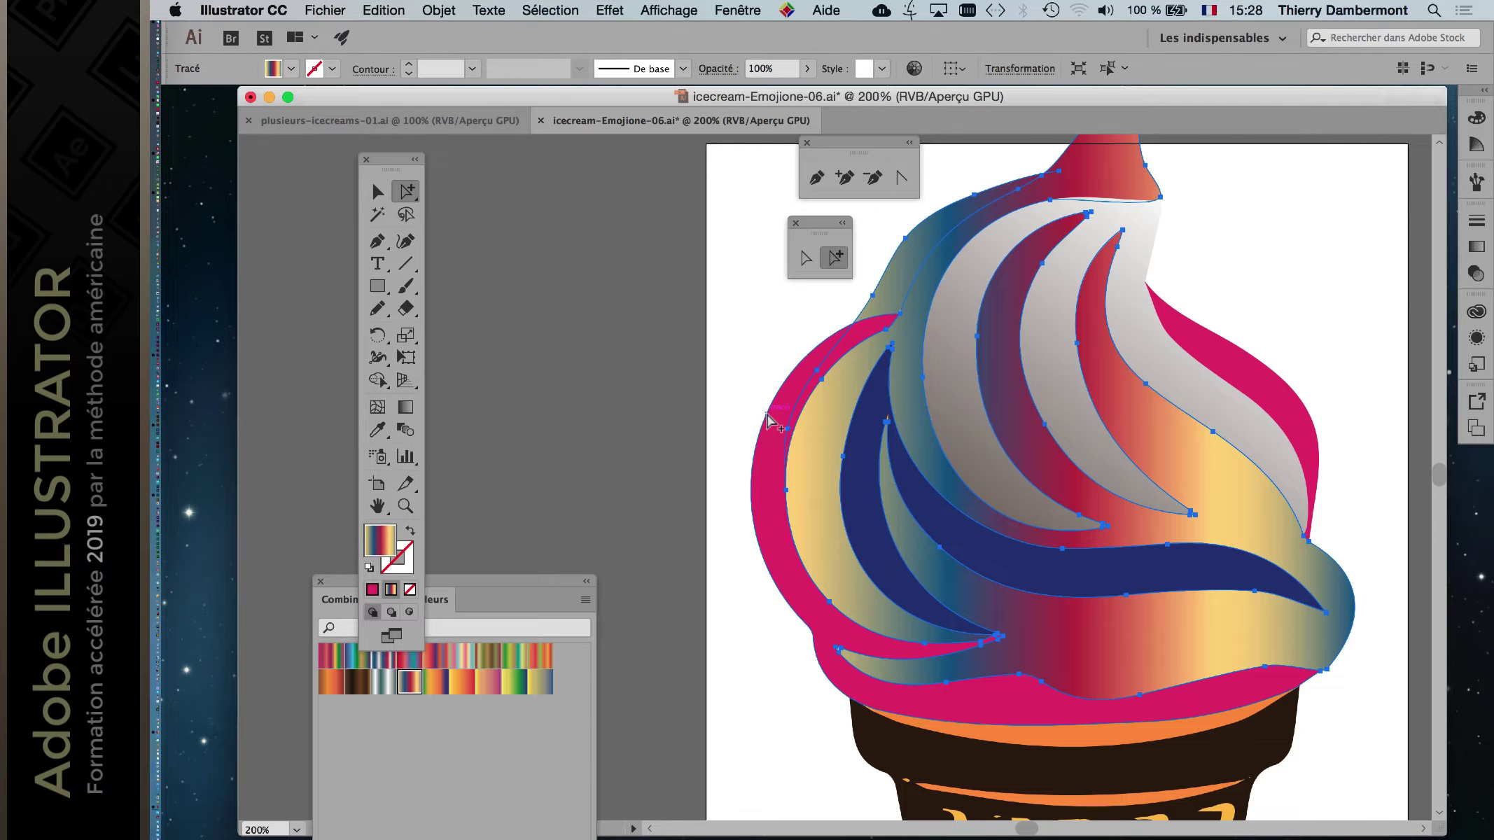
pyautogui.click(767, 416)
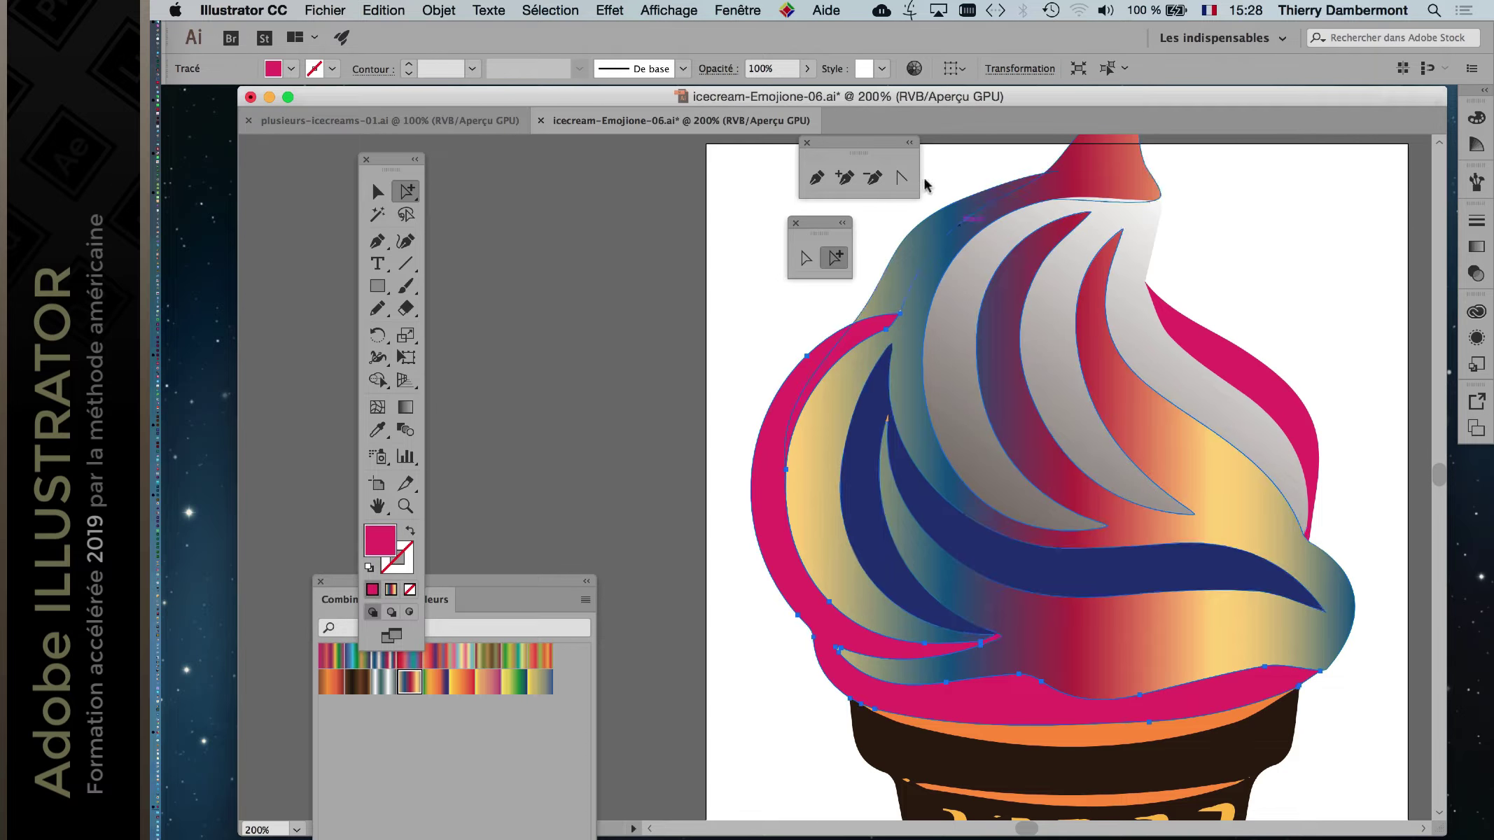
pyautogui.click(378, 310)
pyautogui.moveTo(842, 324); pyautogui.dragTo(835, 637)
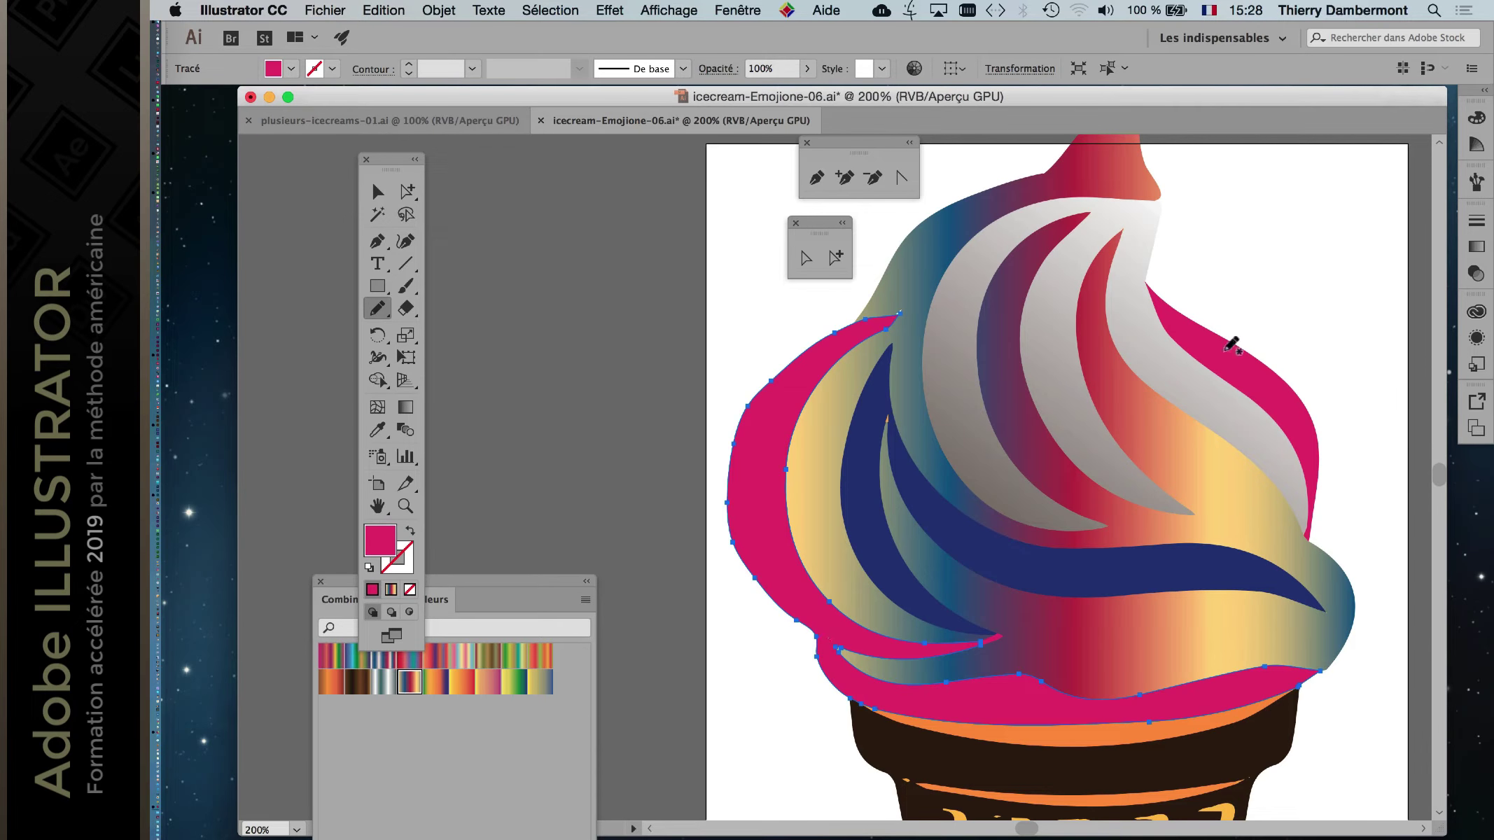
# Redraw the right-hand pink path's edge fuller and extend it upward into a pointed wedge.
pyautogui.click(835, 258)
pyautogui.click(1194, 349)
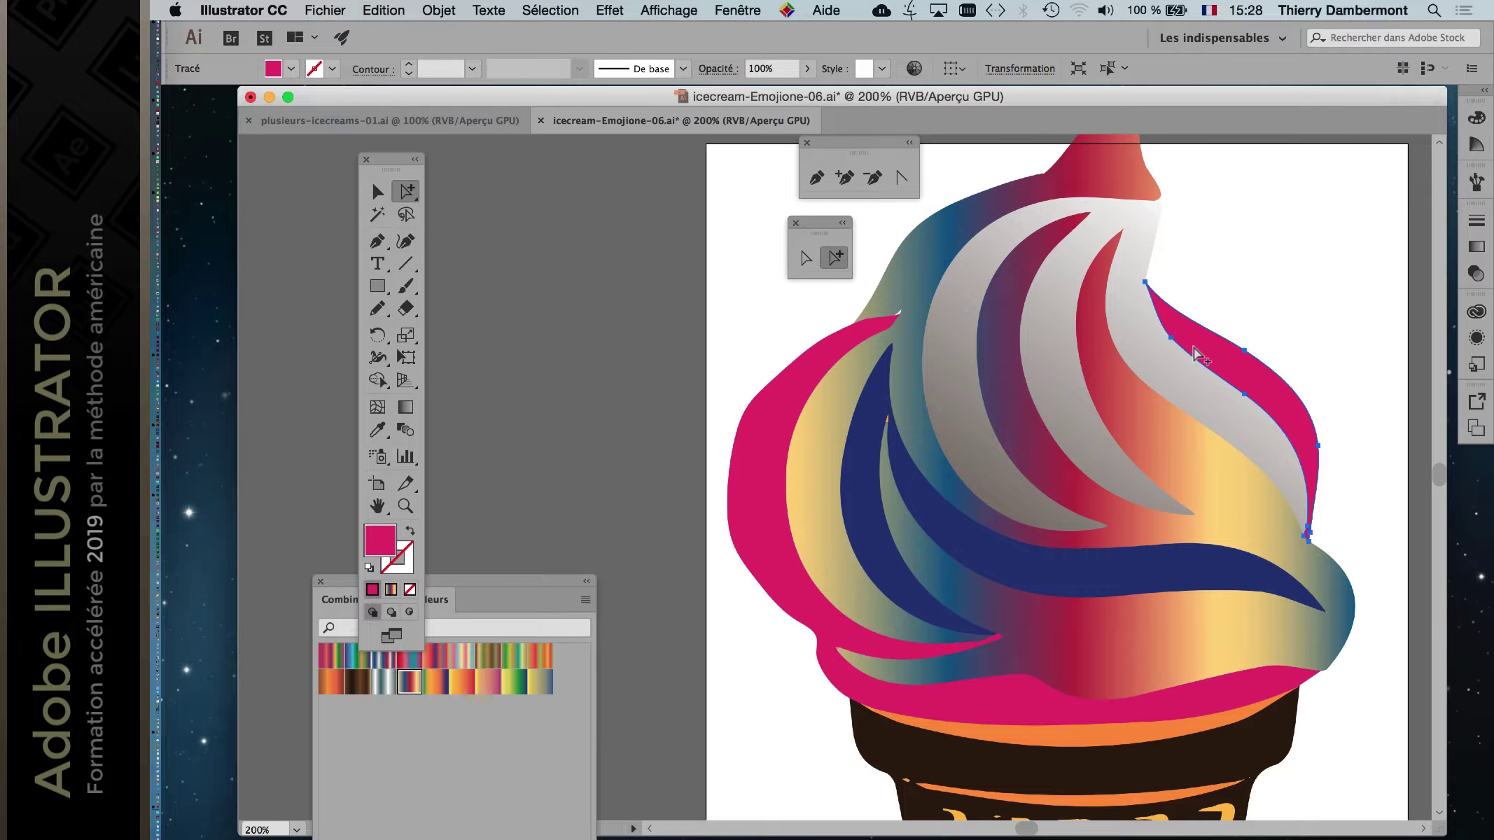
pyautogui.click(384, 310)
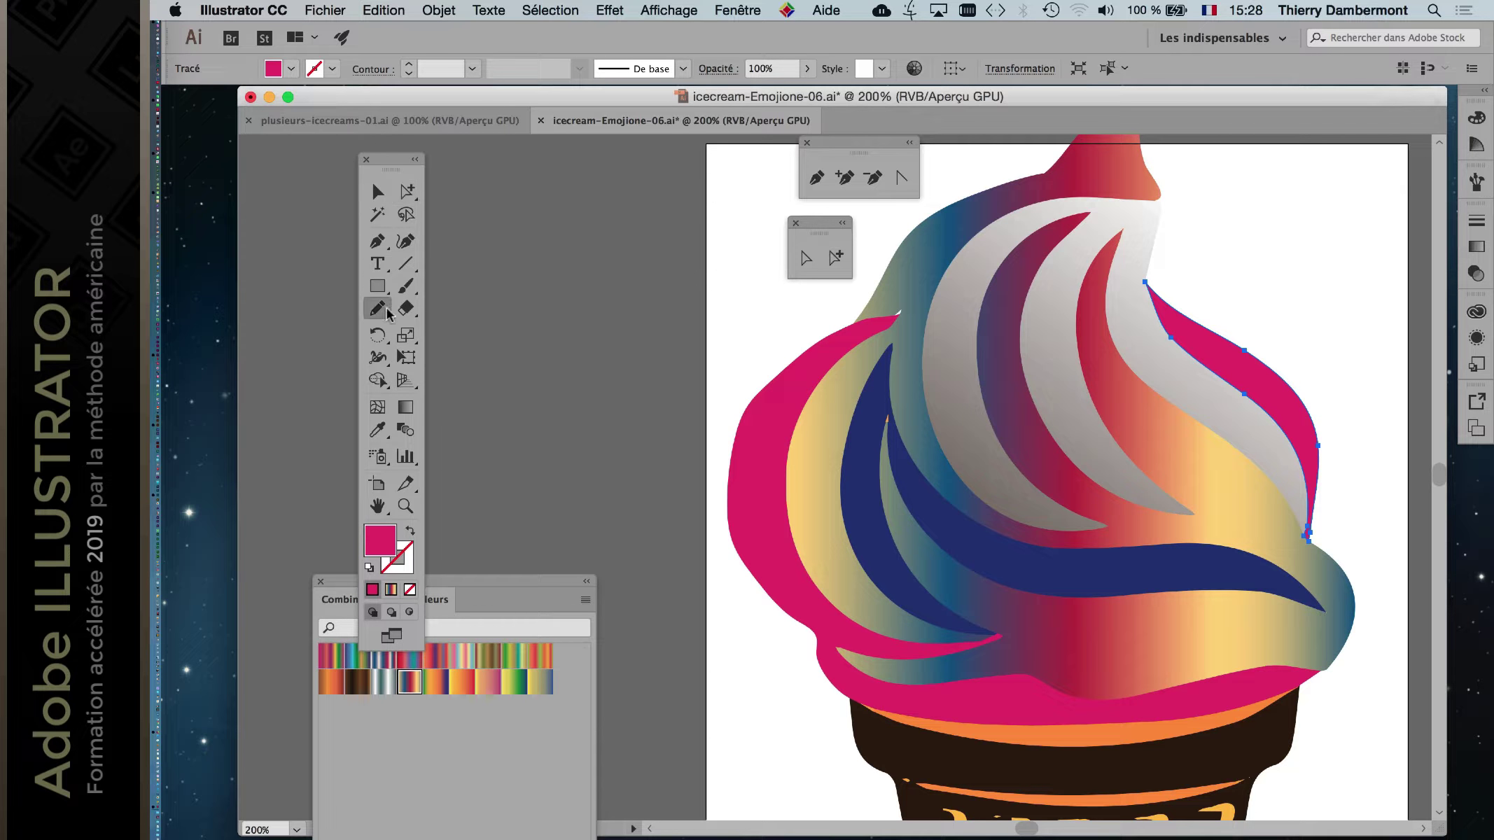
pyautogui.moveTo(1202, 323); pyautogui.dragTo(1313, 493)
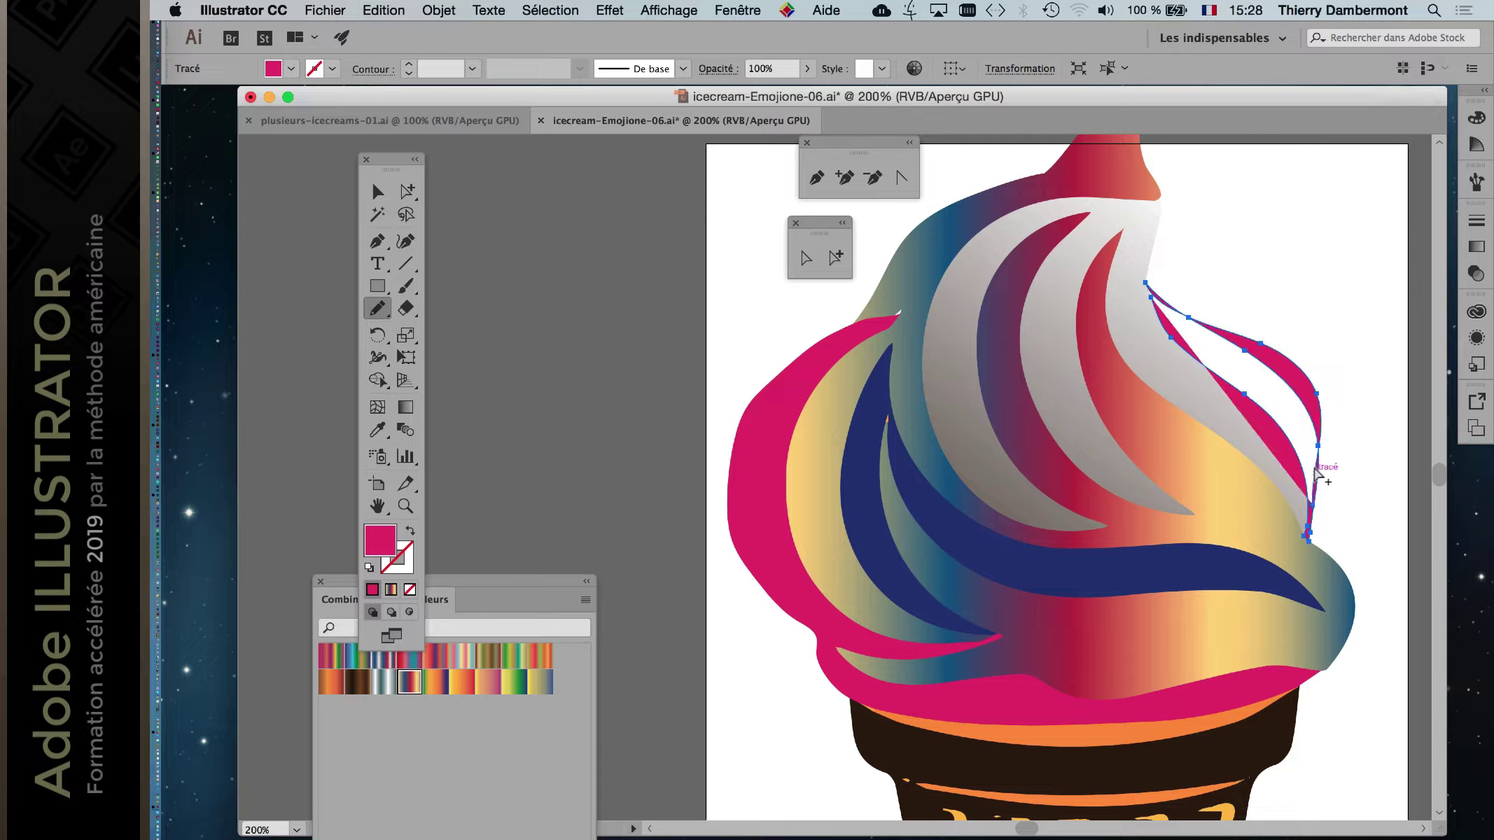
pyautogui.hotkey('ctrl', 'z')
pyautogui.moveTo(1162, 297); pyautogui.dragTo(1320, 462)
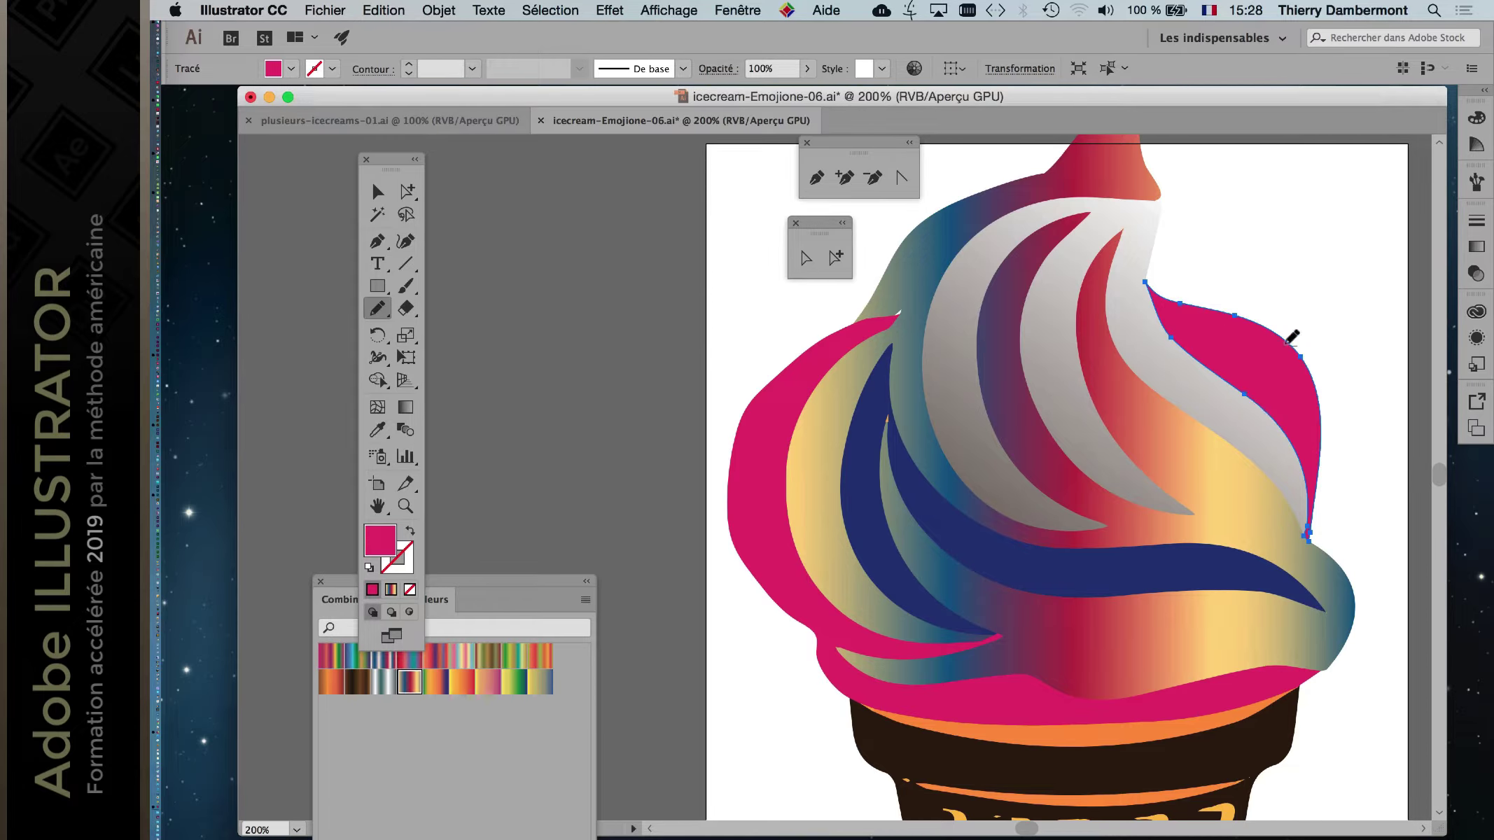
pyautogui.moveTo(1292, 343)
pyautogui.mouseDown()
pyautogui.moveTo(1155, 161)
pyautogui.moveTo(1302, 339)
pyautogui.moveTo(1167, 320)
pyautogui.mouseUp()
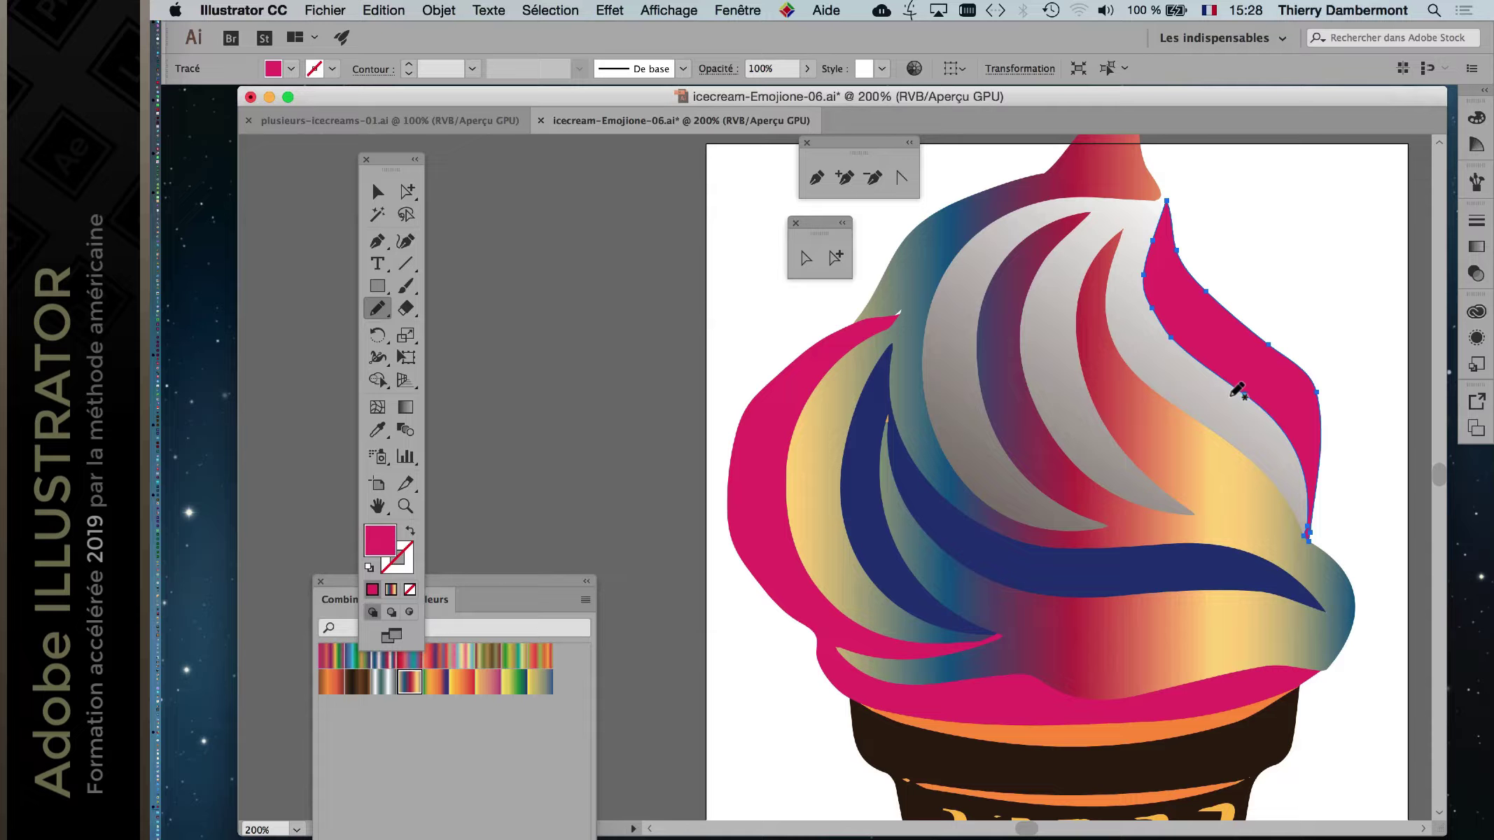
# Zoom out and redraw the left pink swirl's upper and inner edges.
pyautogui.hotkey('ctrl', '-')
pyautogui.hotkey('ctrl', '-')
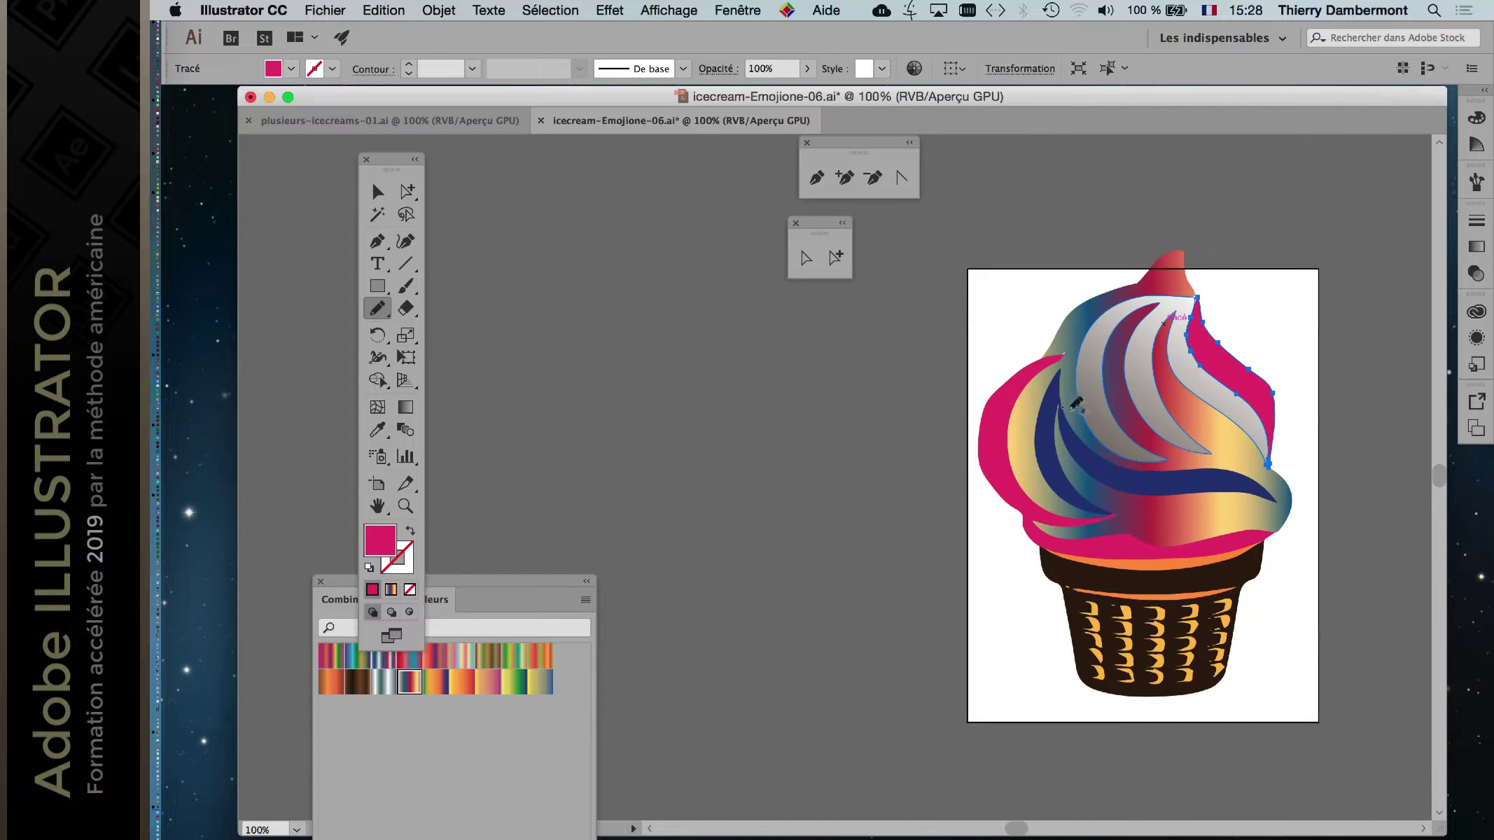
pyautogui.press('ctrl')
pyautogui.click(1025, 376)
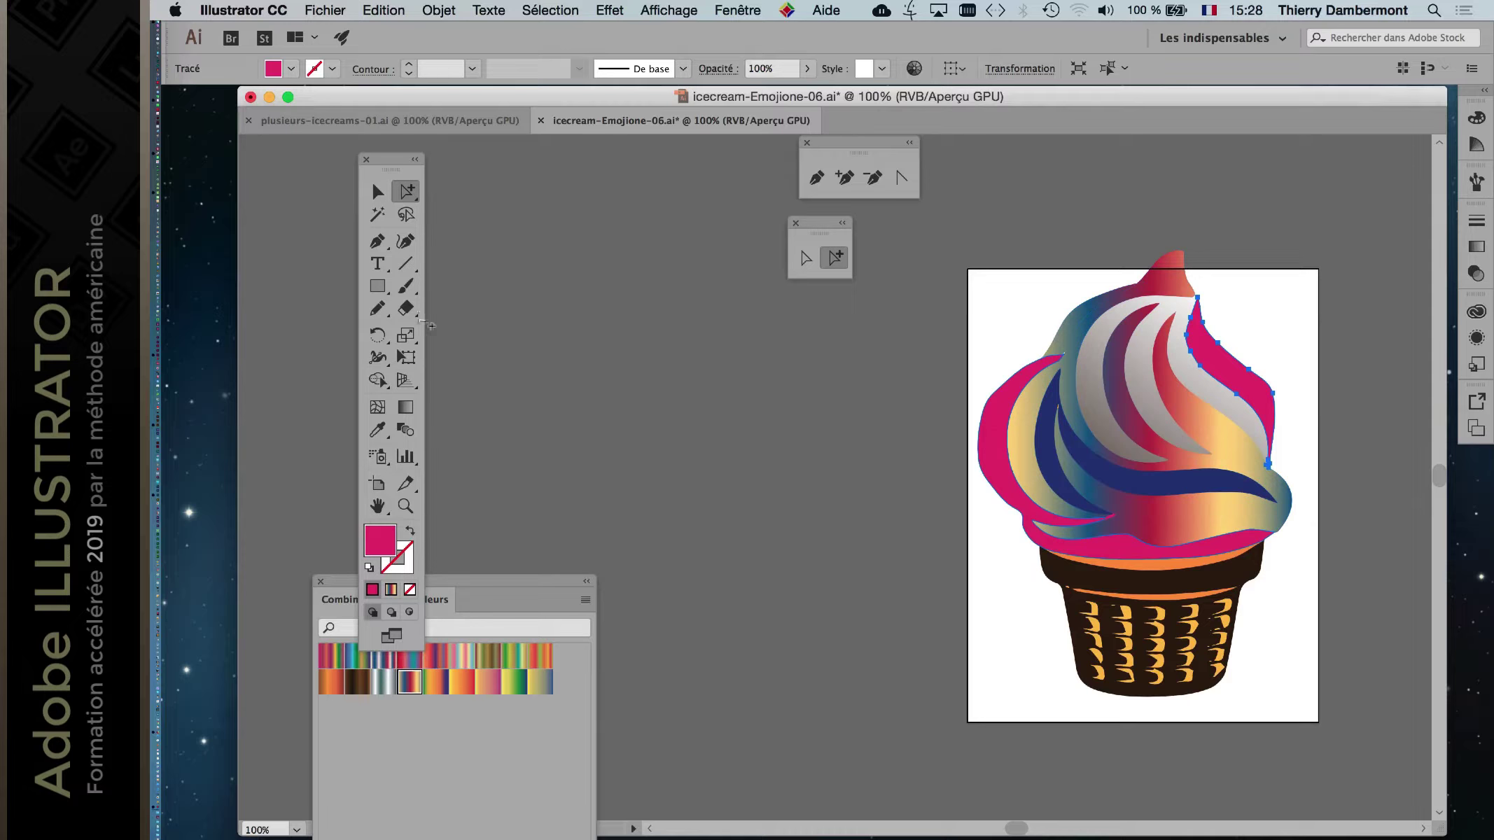
pyautogui.press('n')
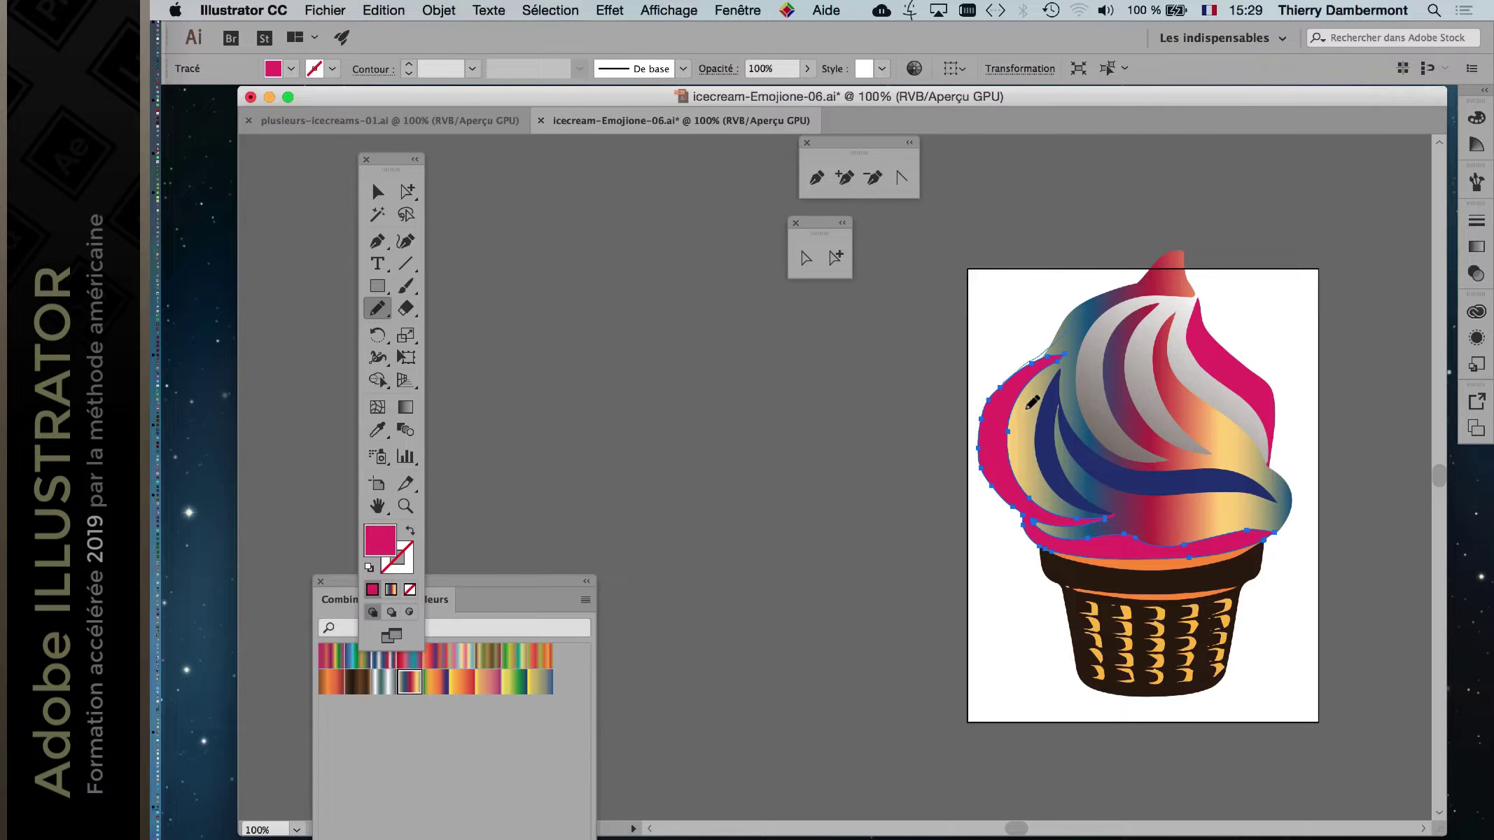
pyautogui.moveTo(1009, 413); pyautogui.dragTo(1012, 418)
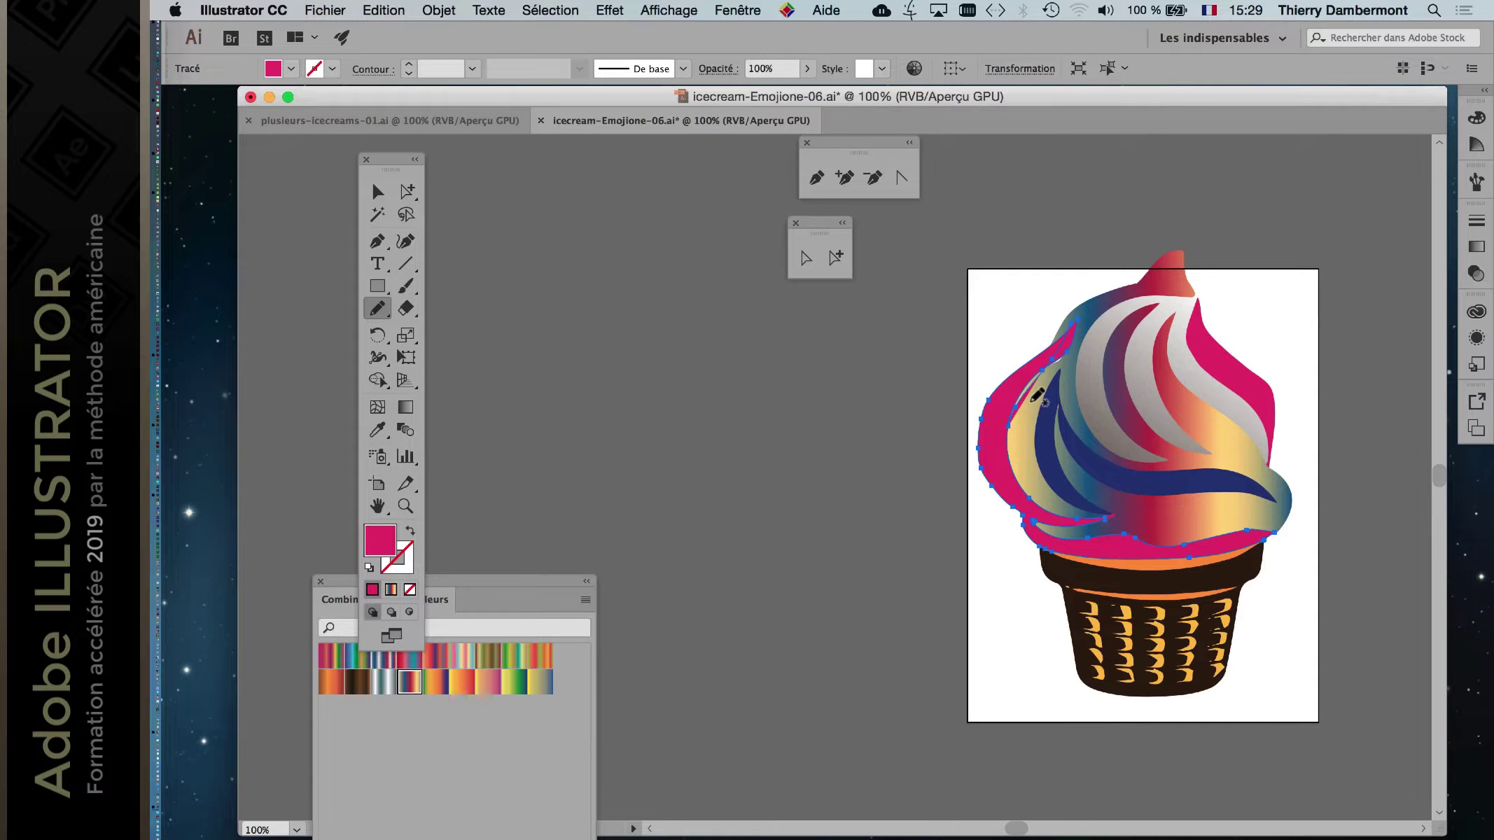
pyautogui.moveTo(1036, 395); pyautogui.dragTo(1075, 308)
pyautogui.moveTo(1063, 380); pyautogui.dragTo(1064, 380)
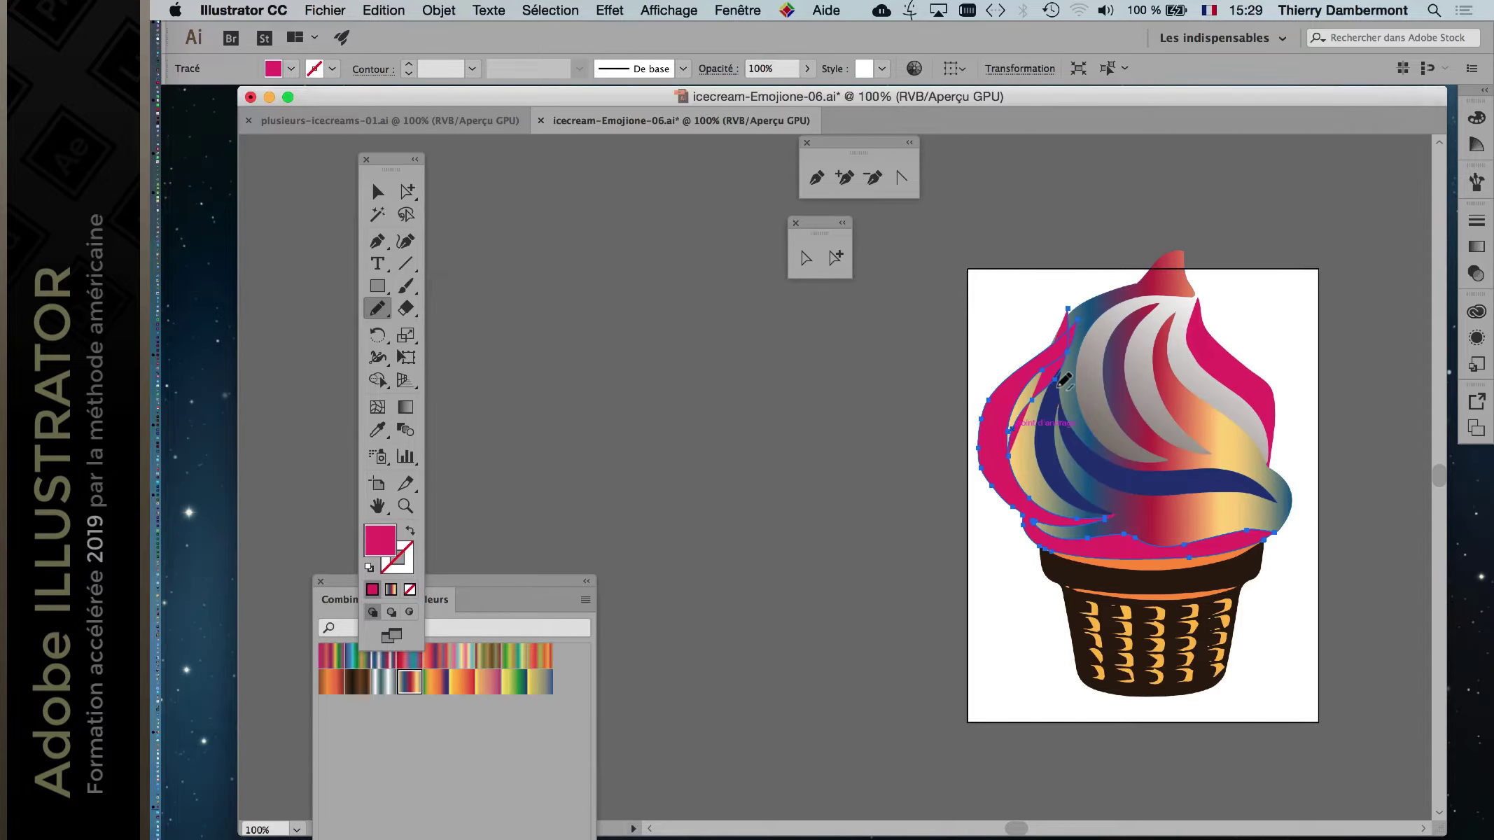
# Zoom in to reshape and smooth the pink swirl's inner edge, then return to 100%.
pyautogui.press('super+plus')
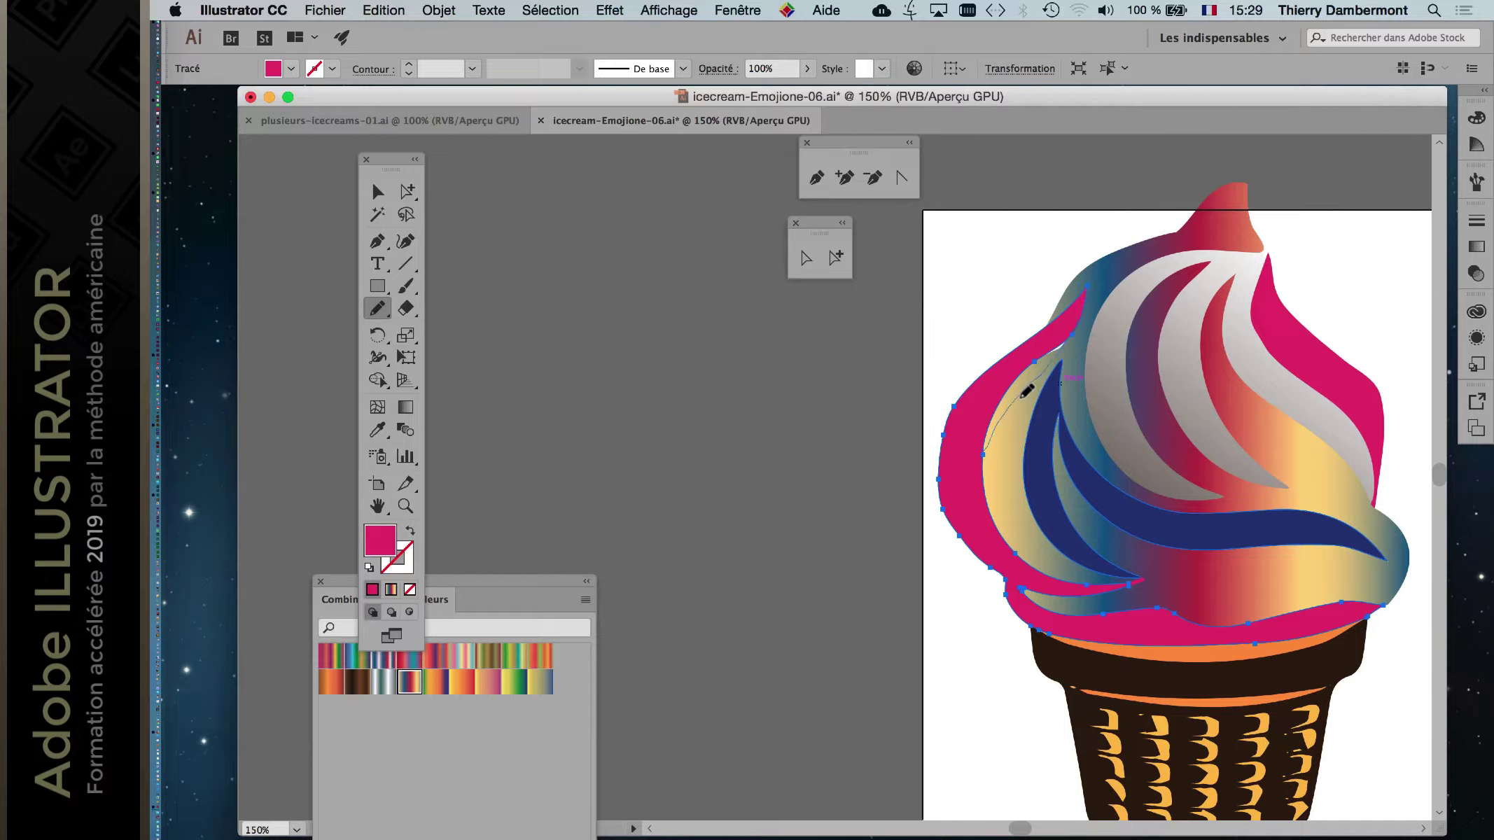
pyautogui.moveTo(1023, 396); pyautogui.dragTo(1033, 390)
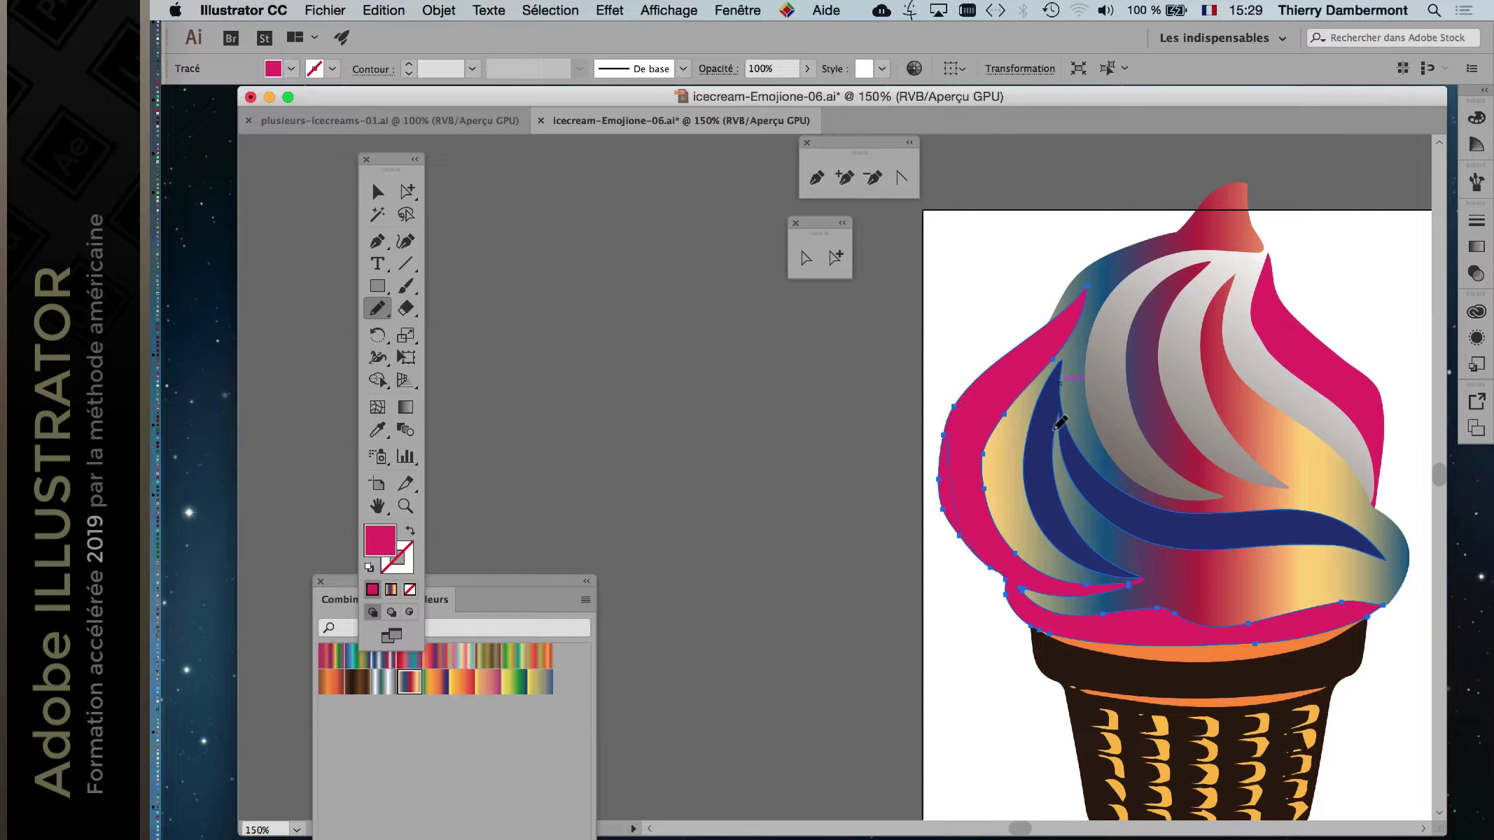
pyautogui.press('super+z')
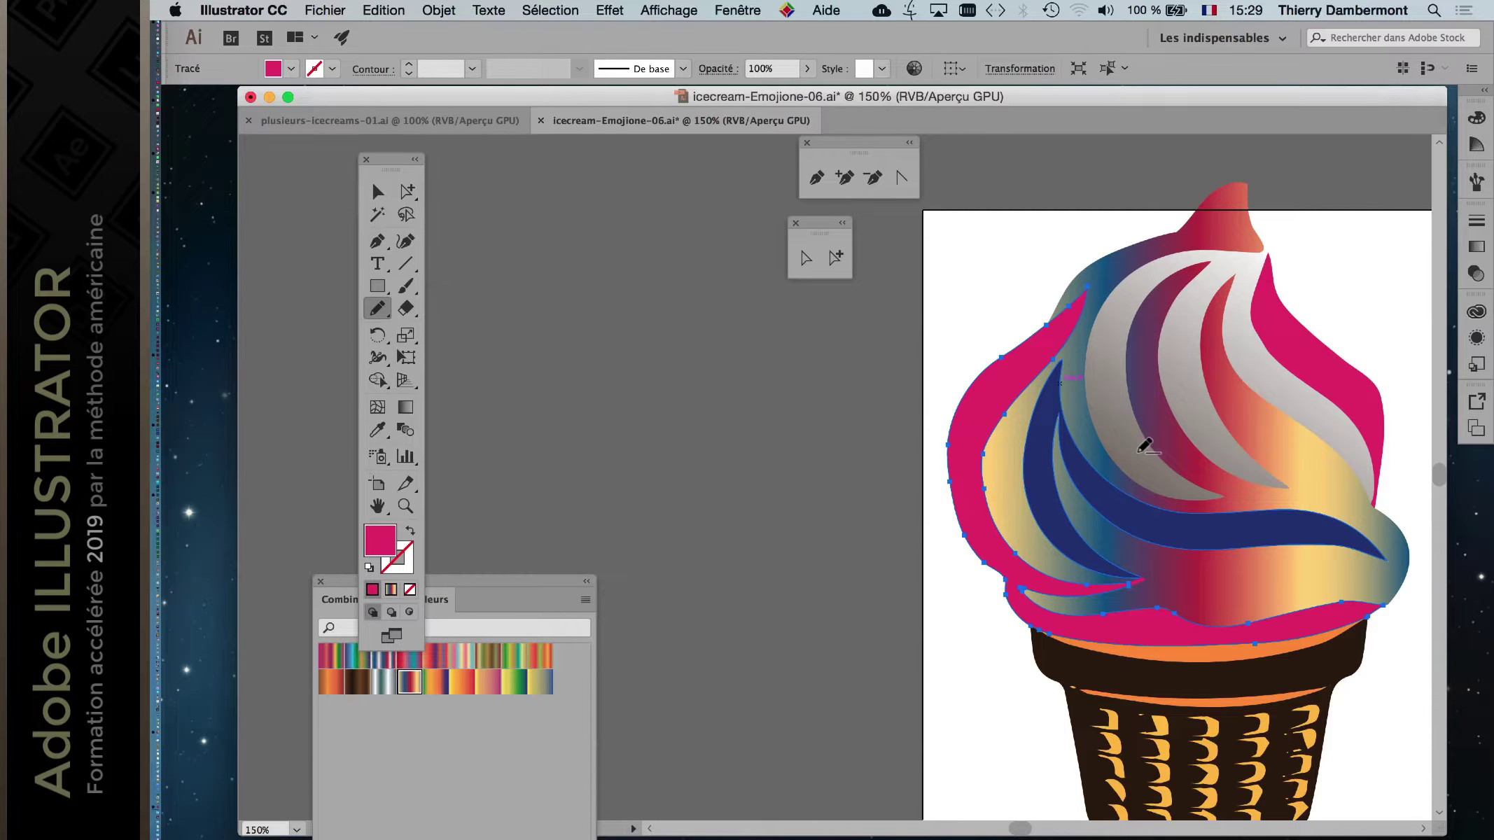
pyautogui.press('super+minus')
pyautogui.press('super+minus')
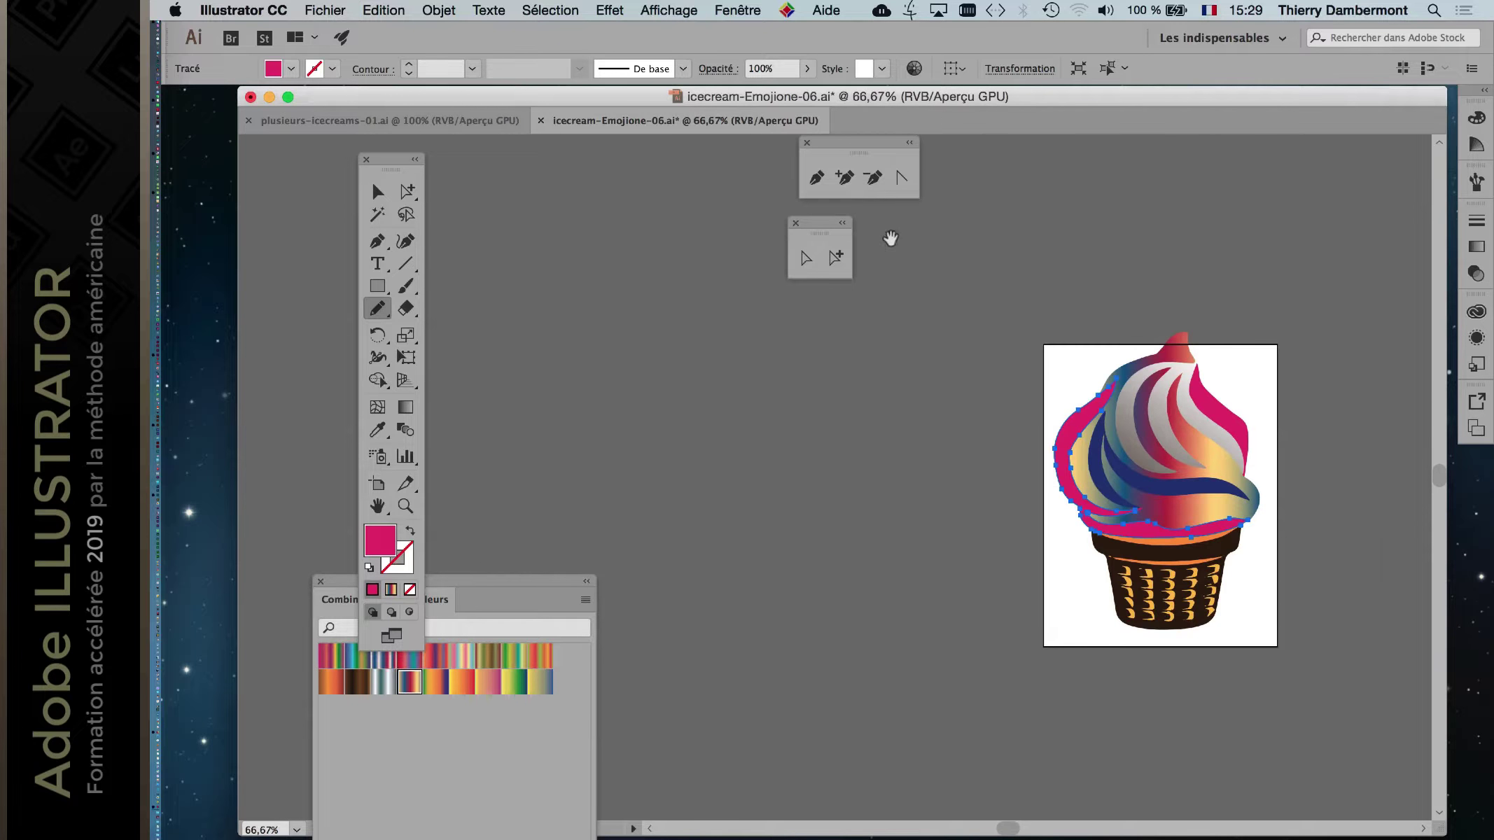
pyautogui.moveTo(890, 238); pyautogui.dragTo(645, 151)
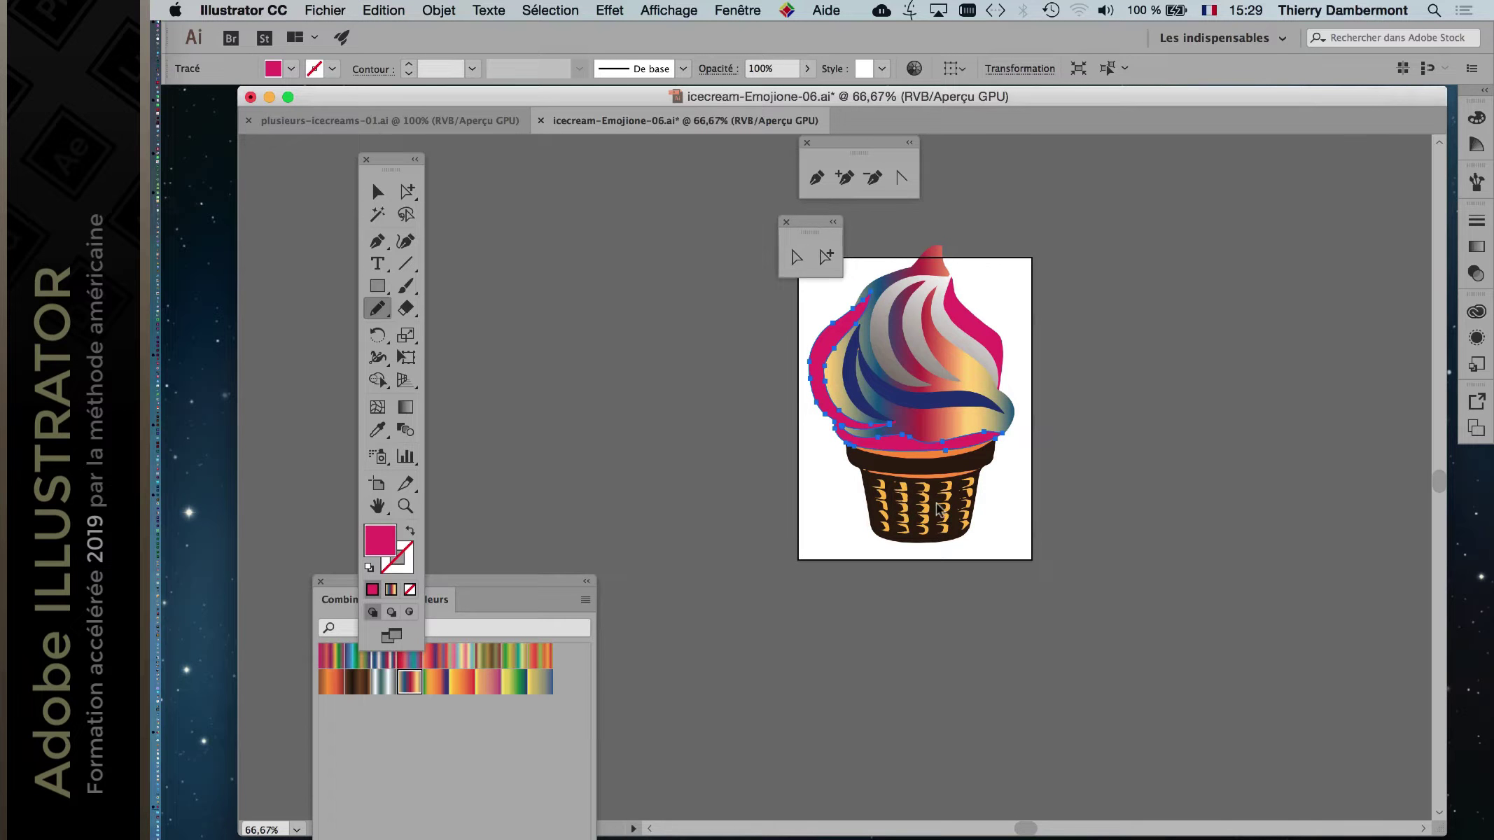
pyautogui.press('super+plus')
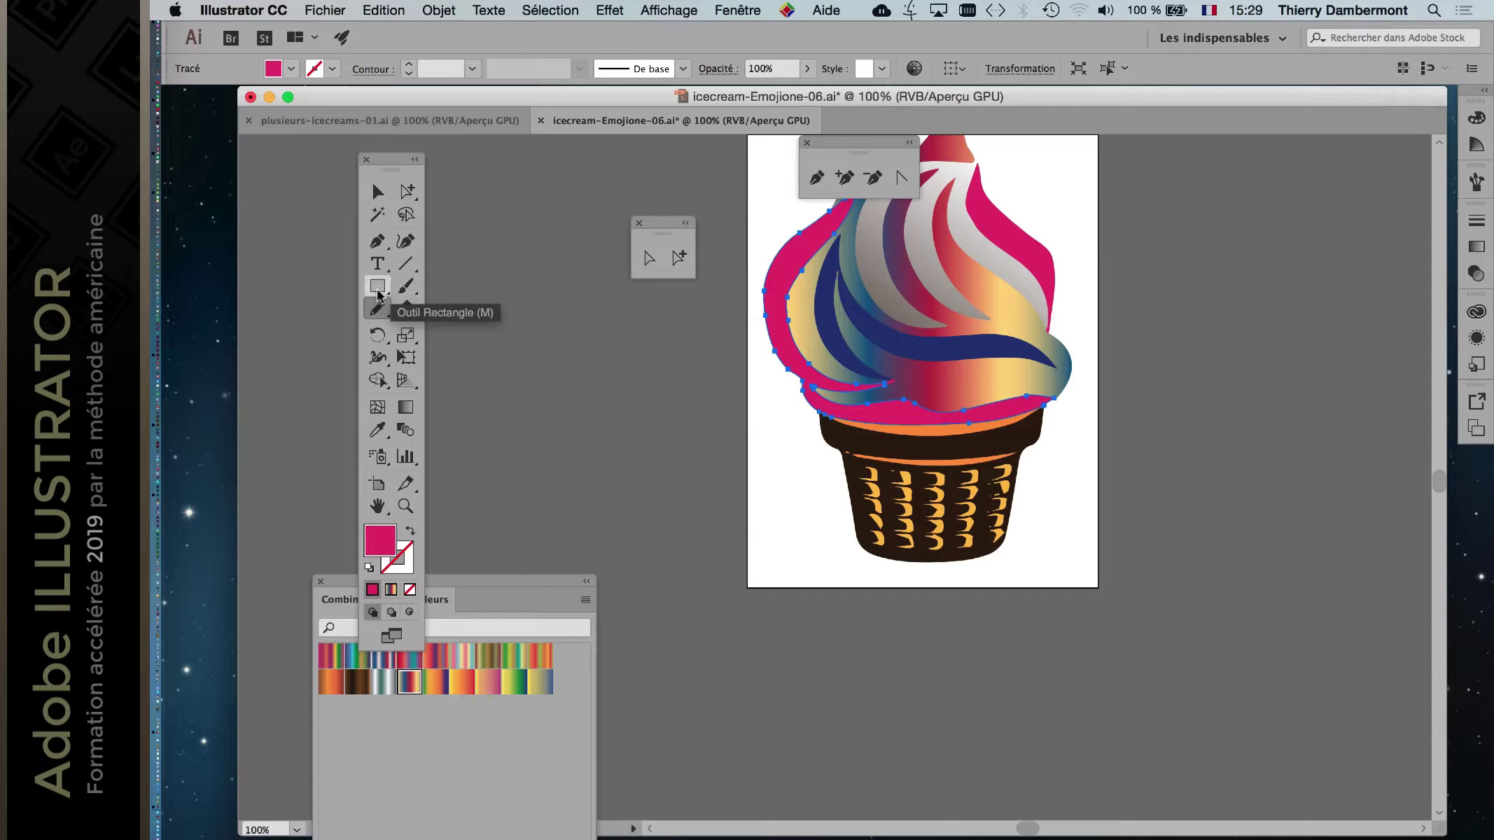
# Tear off the Rectangle tool flyout as a floating panel and choose Rounded Rectangle.
pyautogui.click(377, 287)
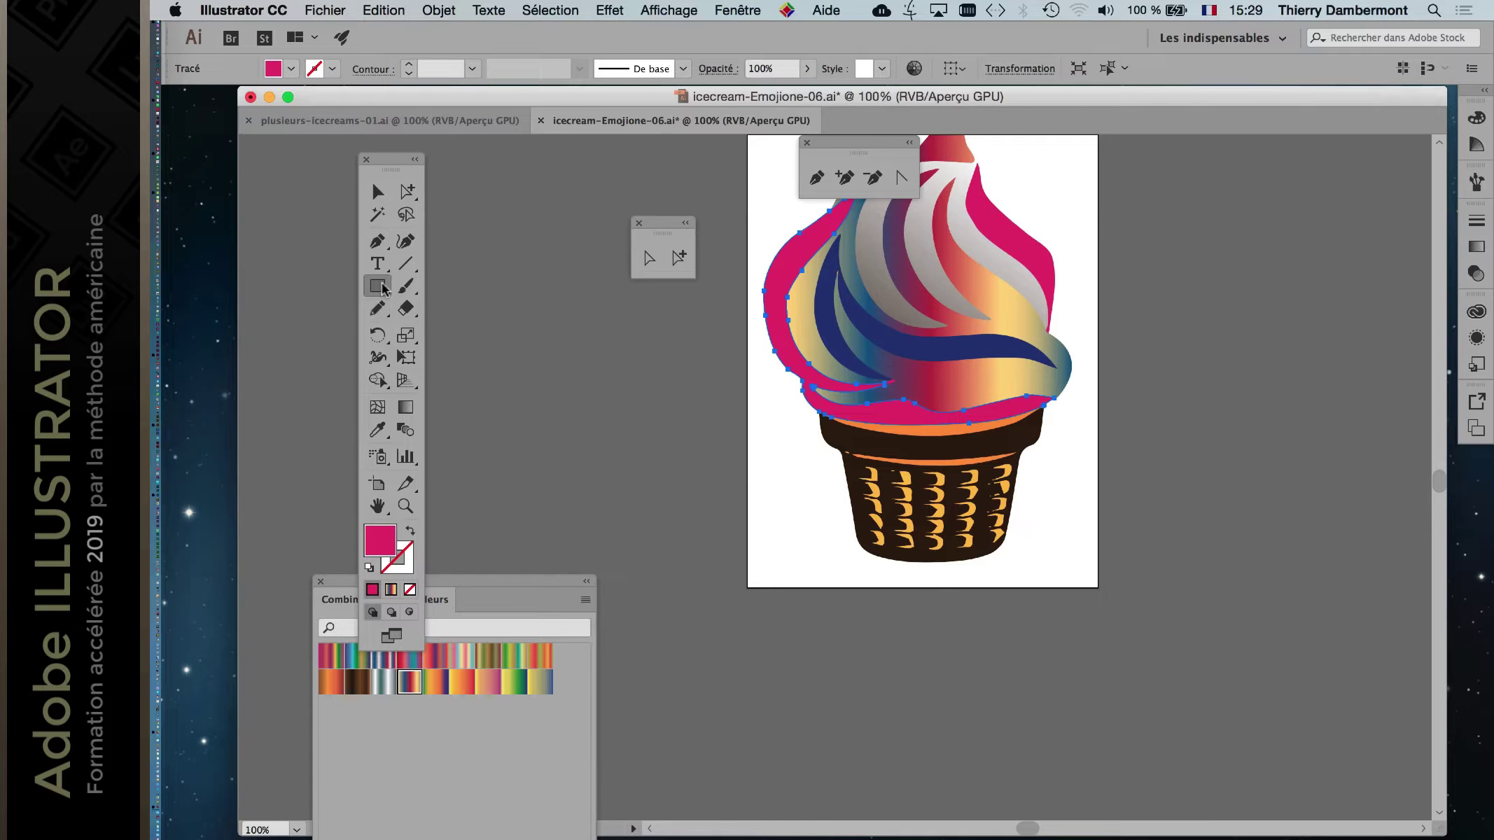
pyautogui.click(383, 289)
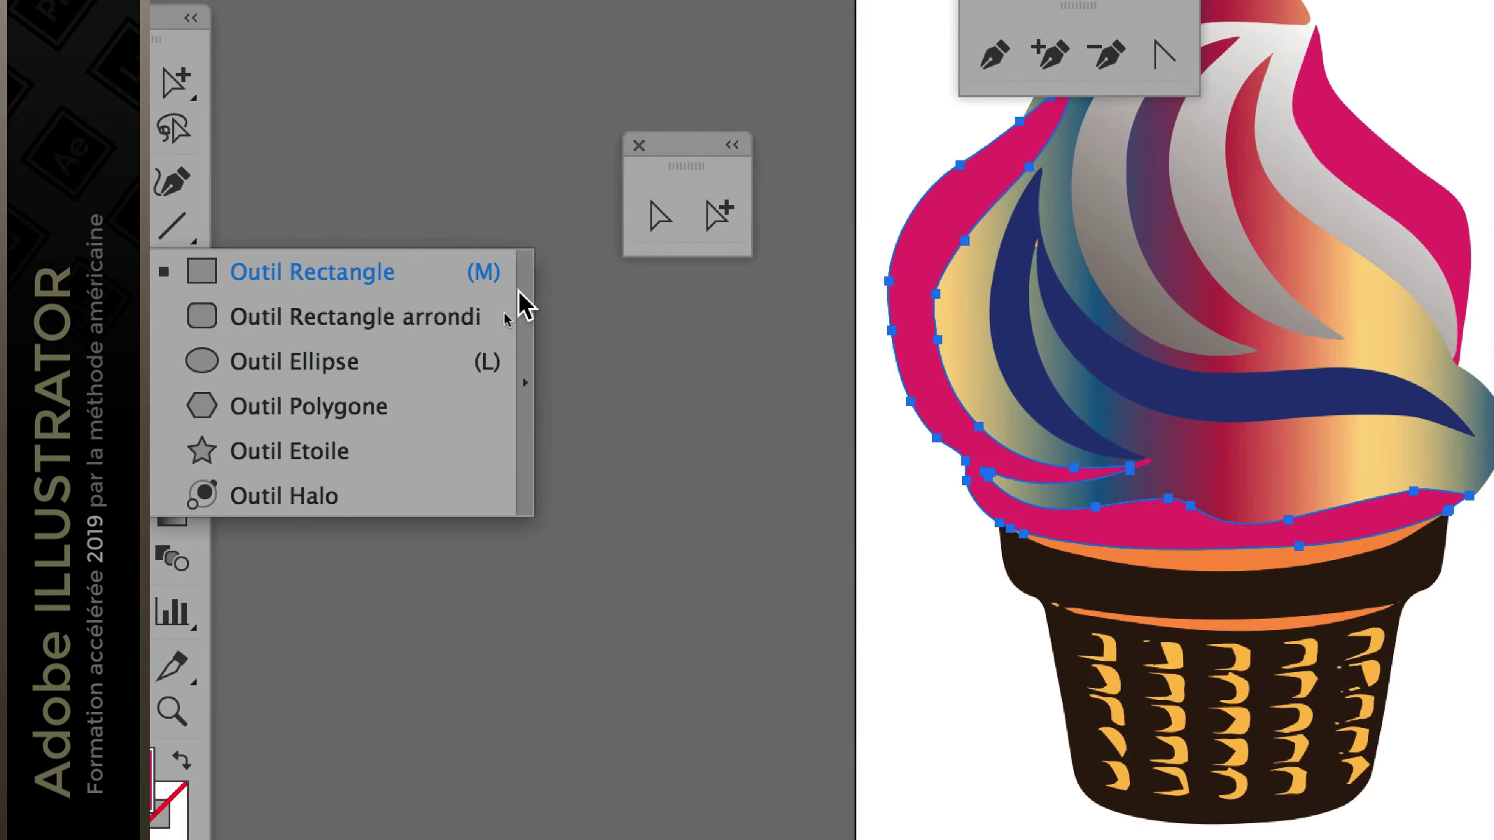
pyautogui.click(604, 395)
pyautogui.moveTo(423, 290); pyautogui.dragTo(601, 358)
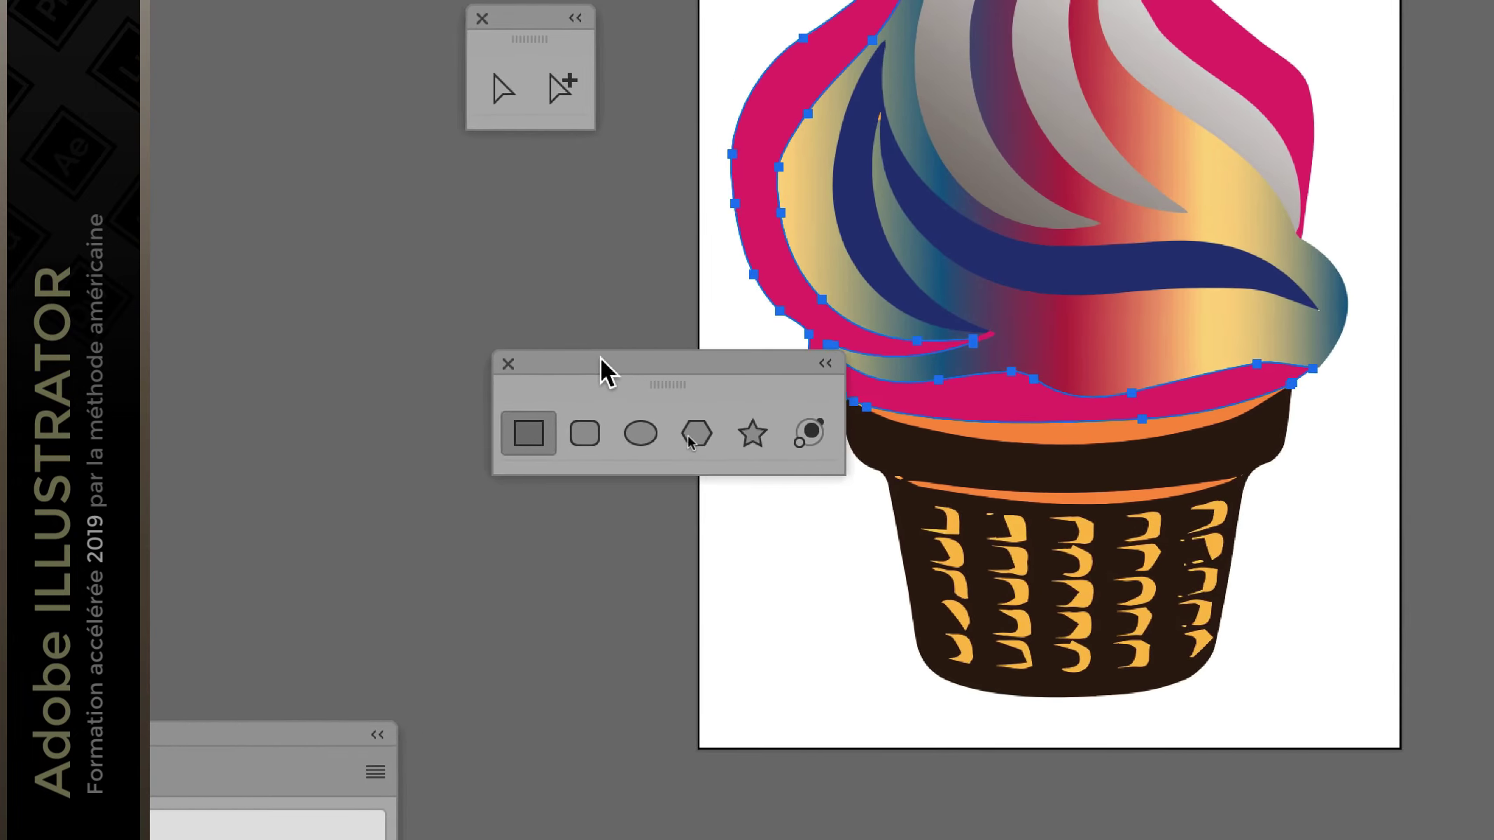
pyautogui.click(600, 382)
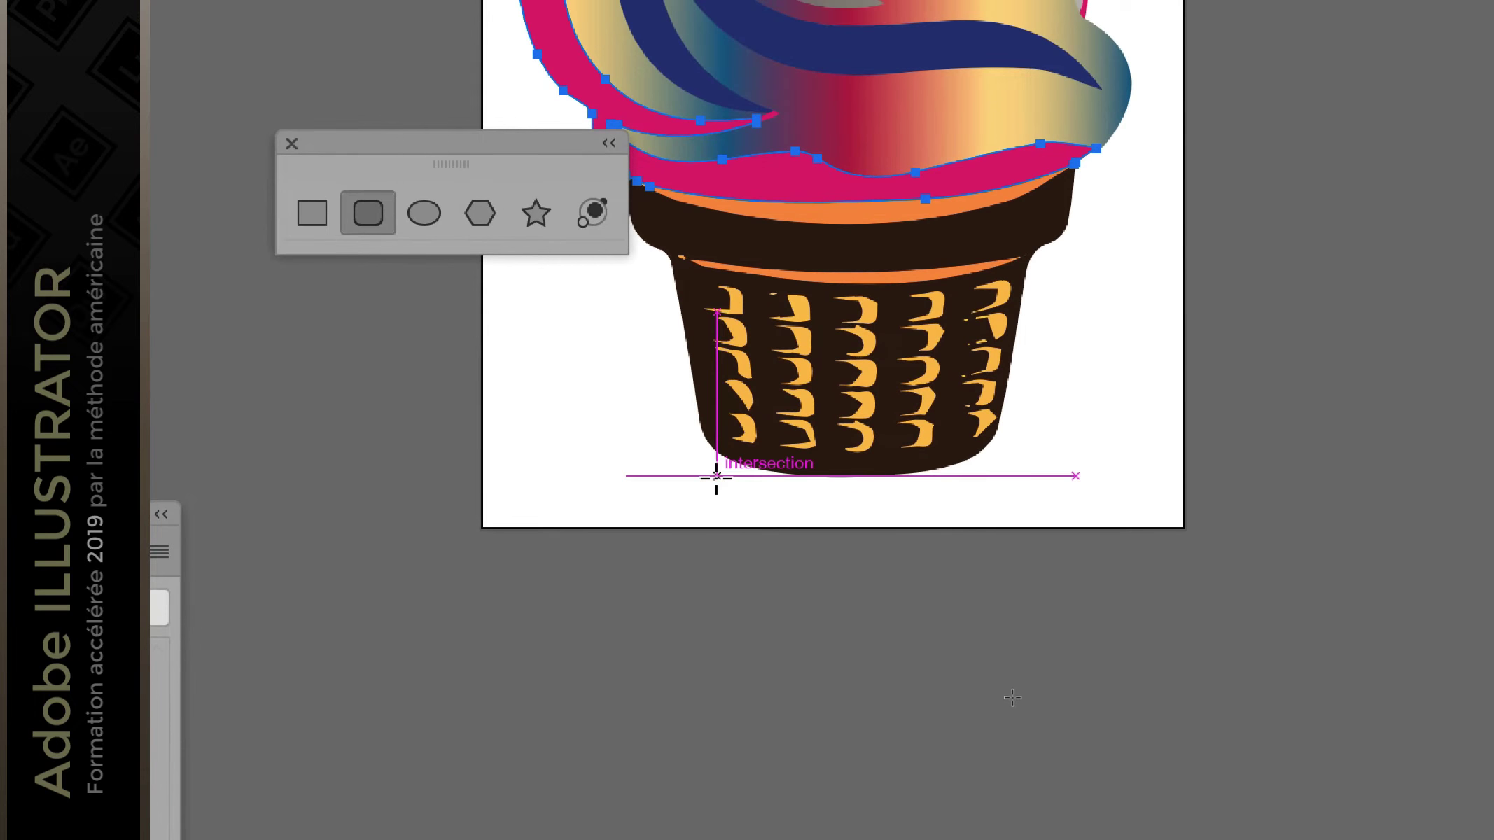
# Draw a square rounded rectangle below the cone, increasing corner roundness with the arrow keys.
pyautogui.moveTo(697, 487); pyautogui.dragTo(816, 574)
pyautogui.press('Down')
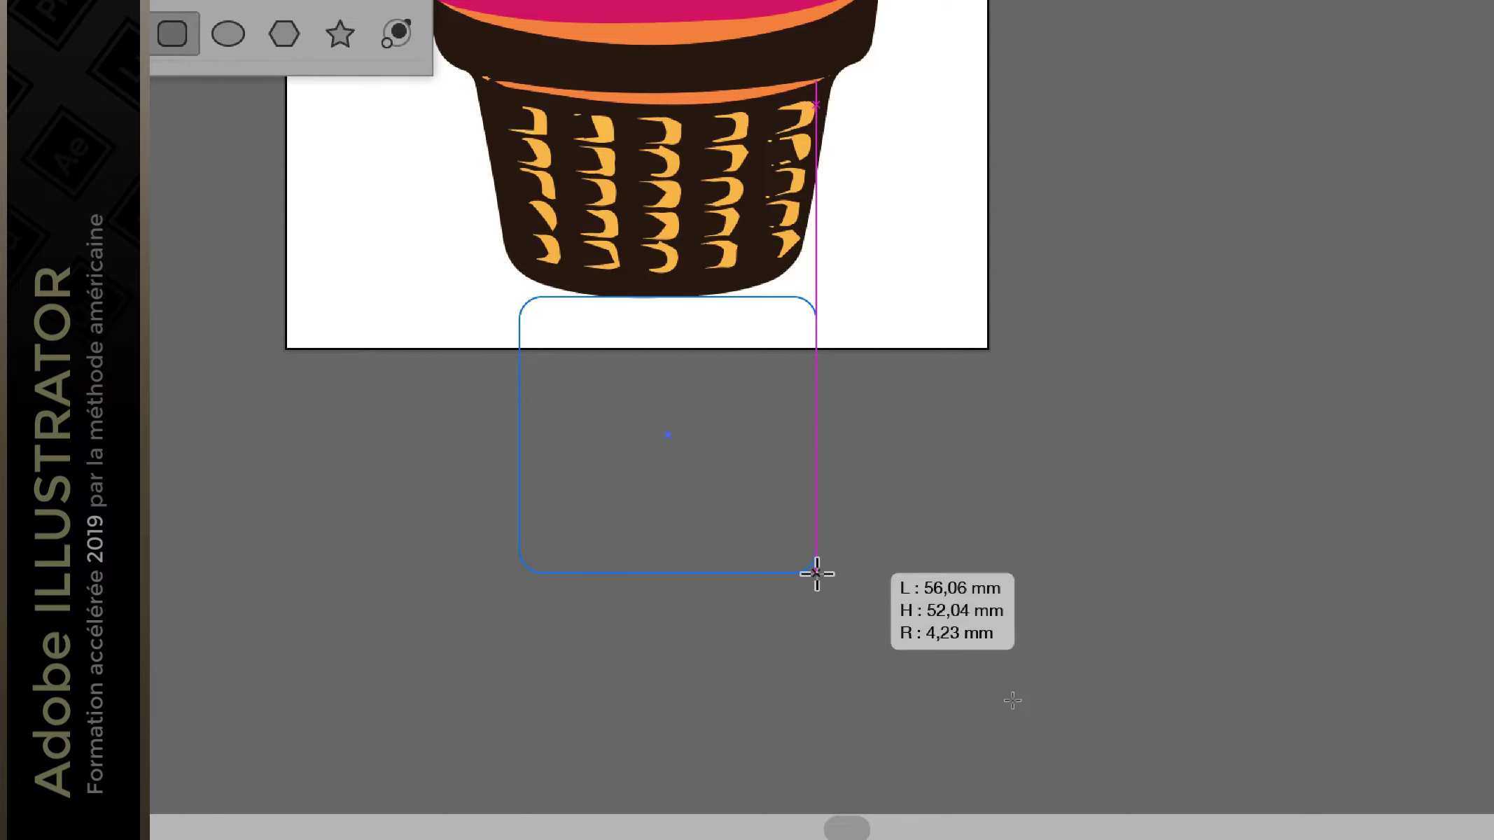
pyautogui.press('Up')
pyautogui.press('Up')
pyautogui.press('Up')
pyautogui.press('Up')
pyautogui.press('Up')
pyautogui.press('Up')
pyautogui.press('Up')
pyautogui.press('Up')
pyautogui.moveTo(816, 573); pyautogui.dragTo(807, 570)
pyautogui.press('Up')
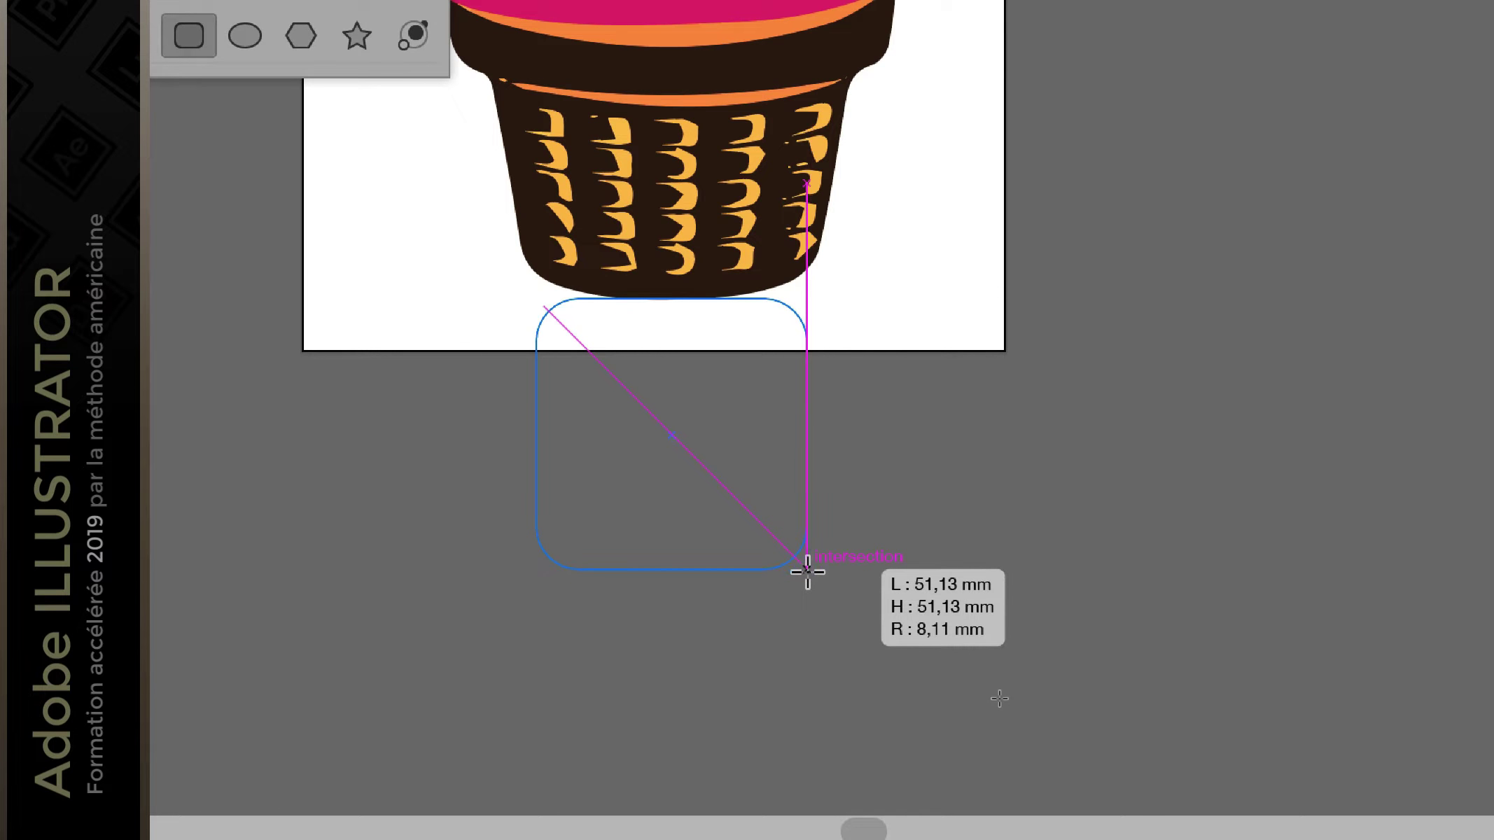
pyautogui.press('Up')
pyautogui.press('Up')
pyautogui.press('Up')
pyautogui.press('Up')
pyautogui.press('Up')
pyautogui.press('Up')
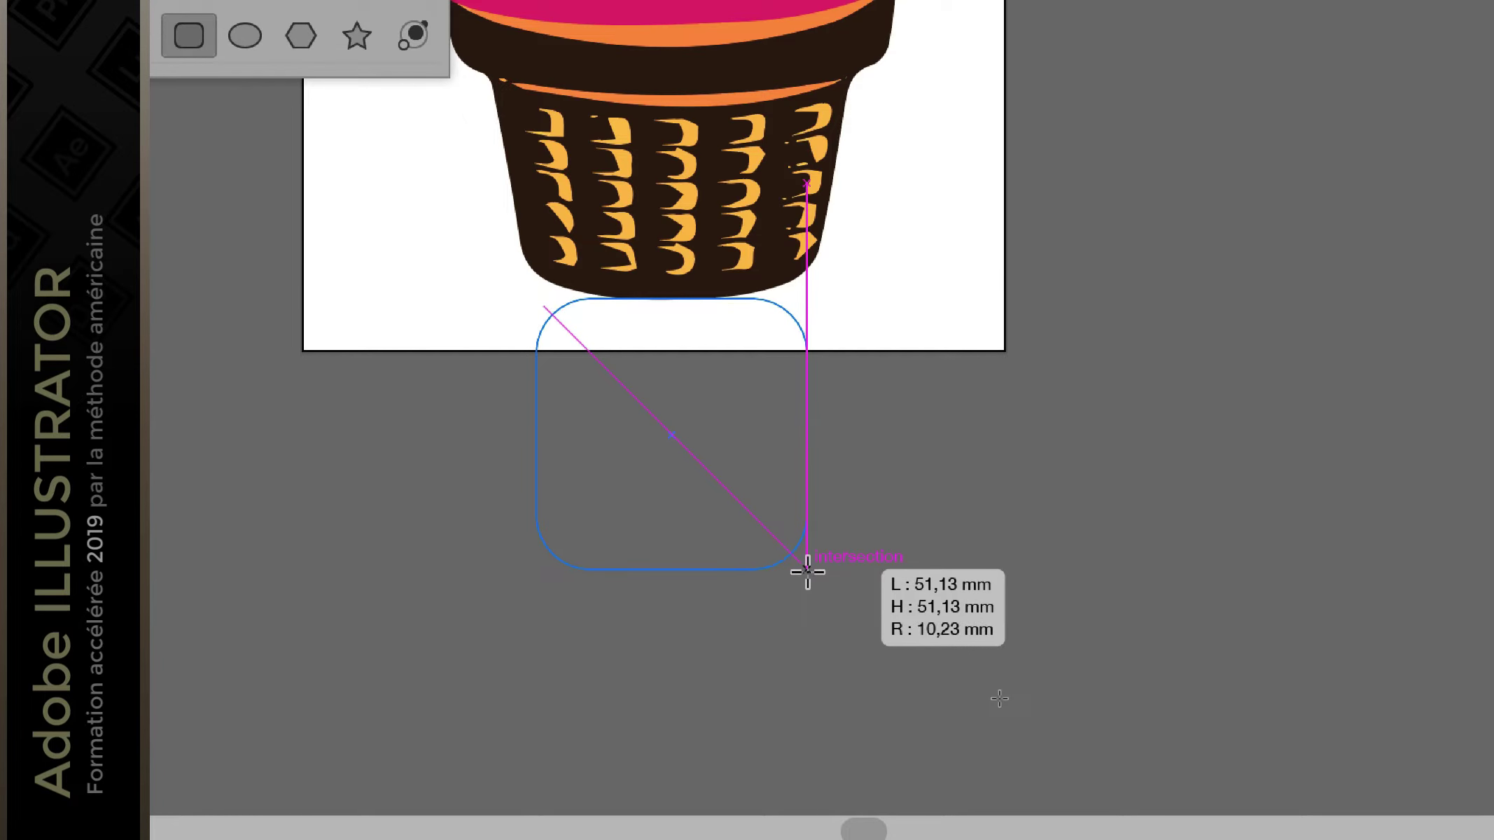
pyautogui.press('Up')
pyautogui.press('Up')
pyautogui.moveTo(807, 571); pyautogui.dragTo(807, 572)
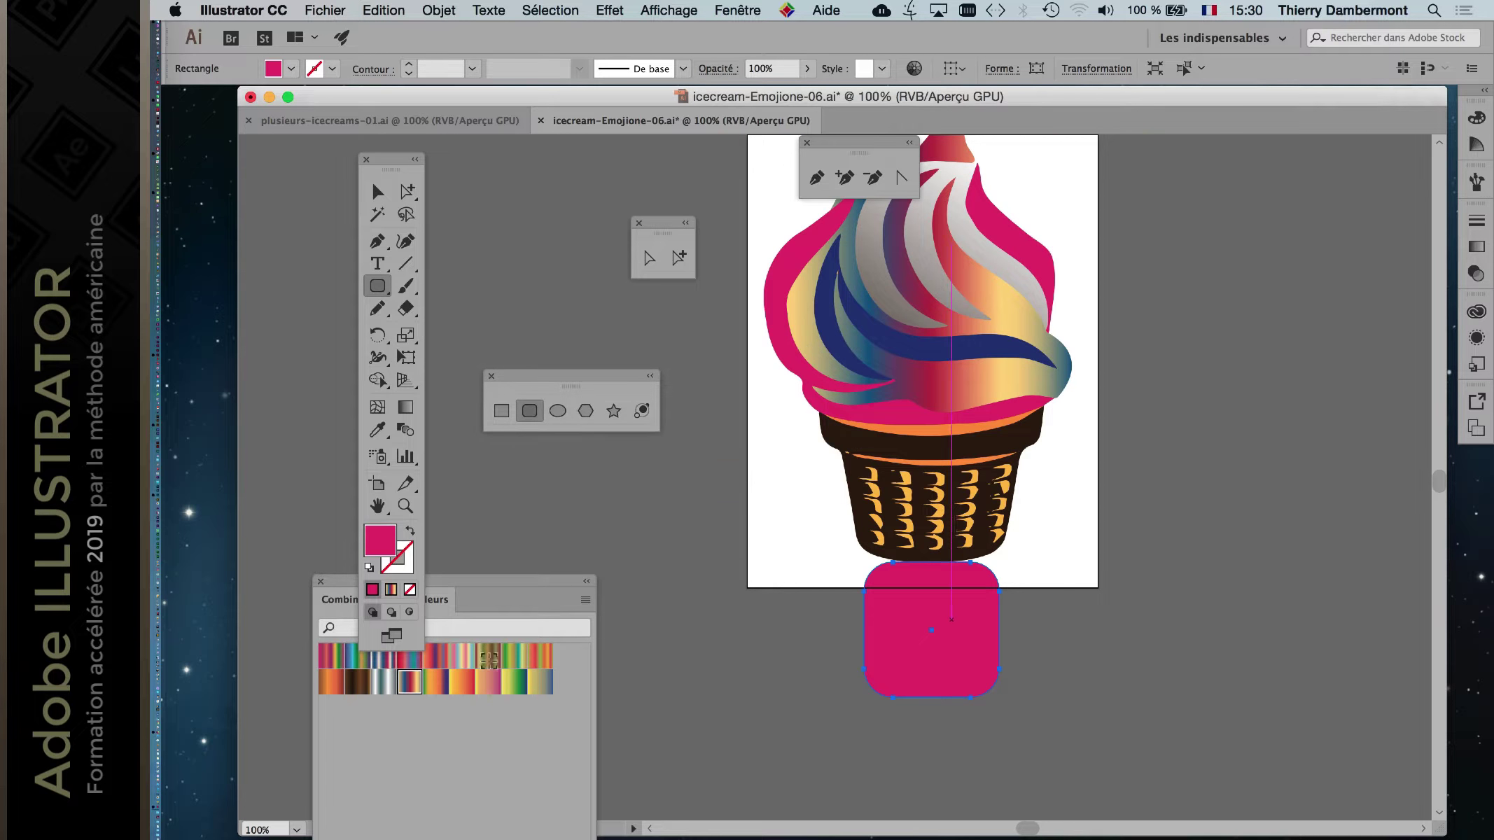
# Zoom to 200% and fill the rounded rectangle with the salmon swatch from the Swatches panel.
pyautogui.scroll(2, 950, 619)
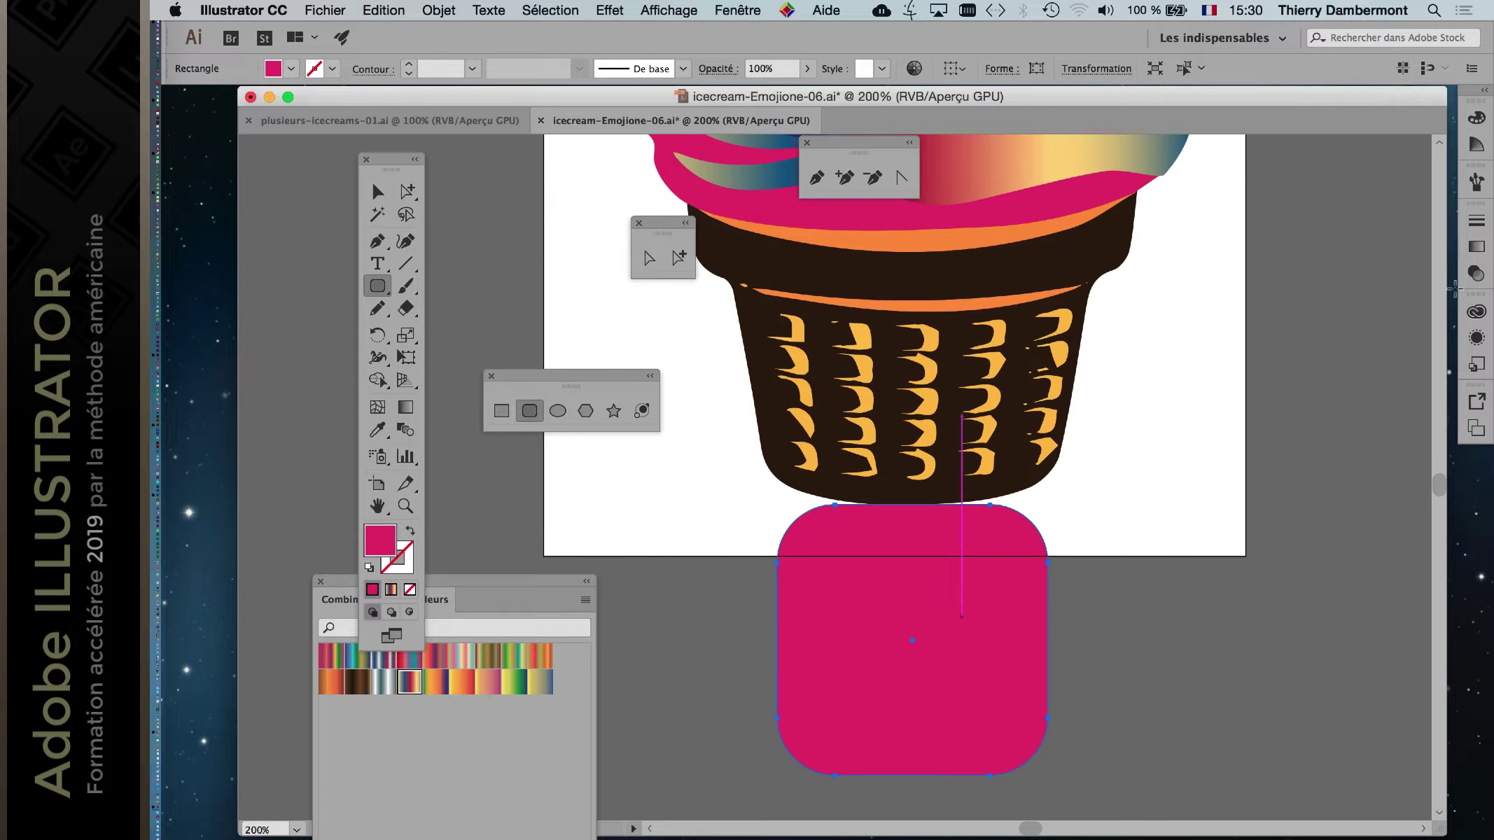
pyautogui.press('super+F9')
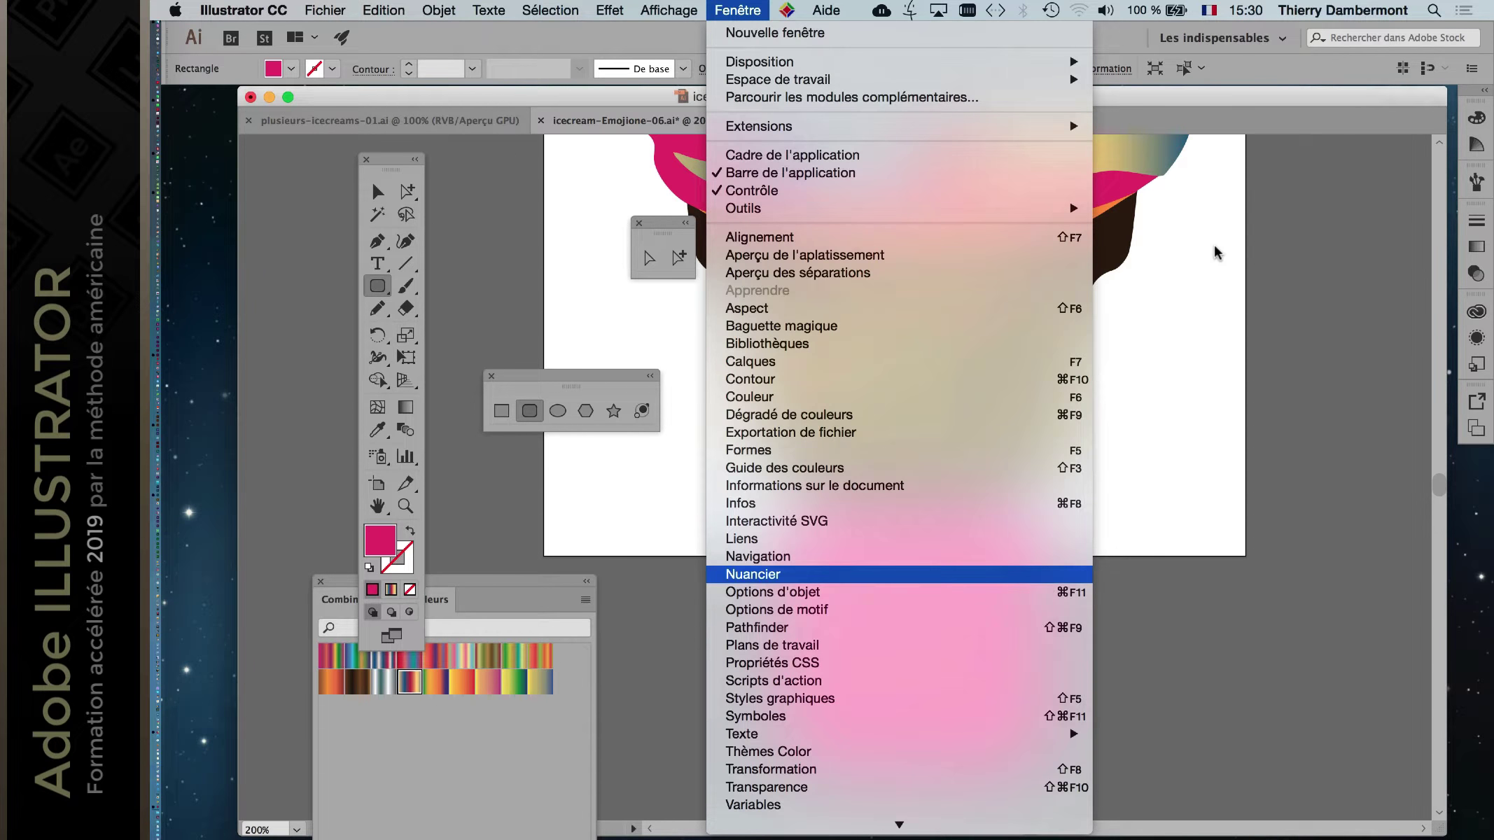
pyautogui.click(756, 574)
pyautogui.click(1227, 247)
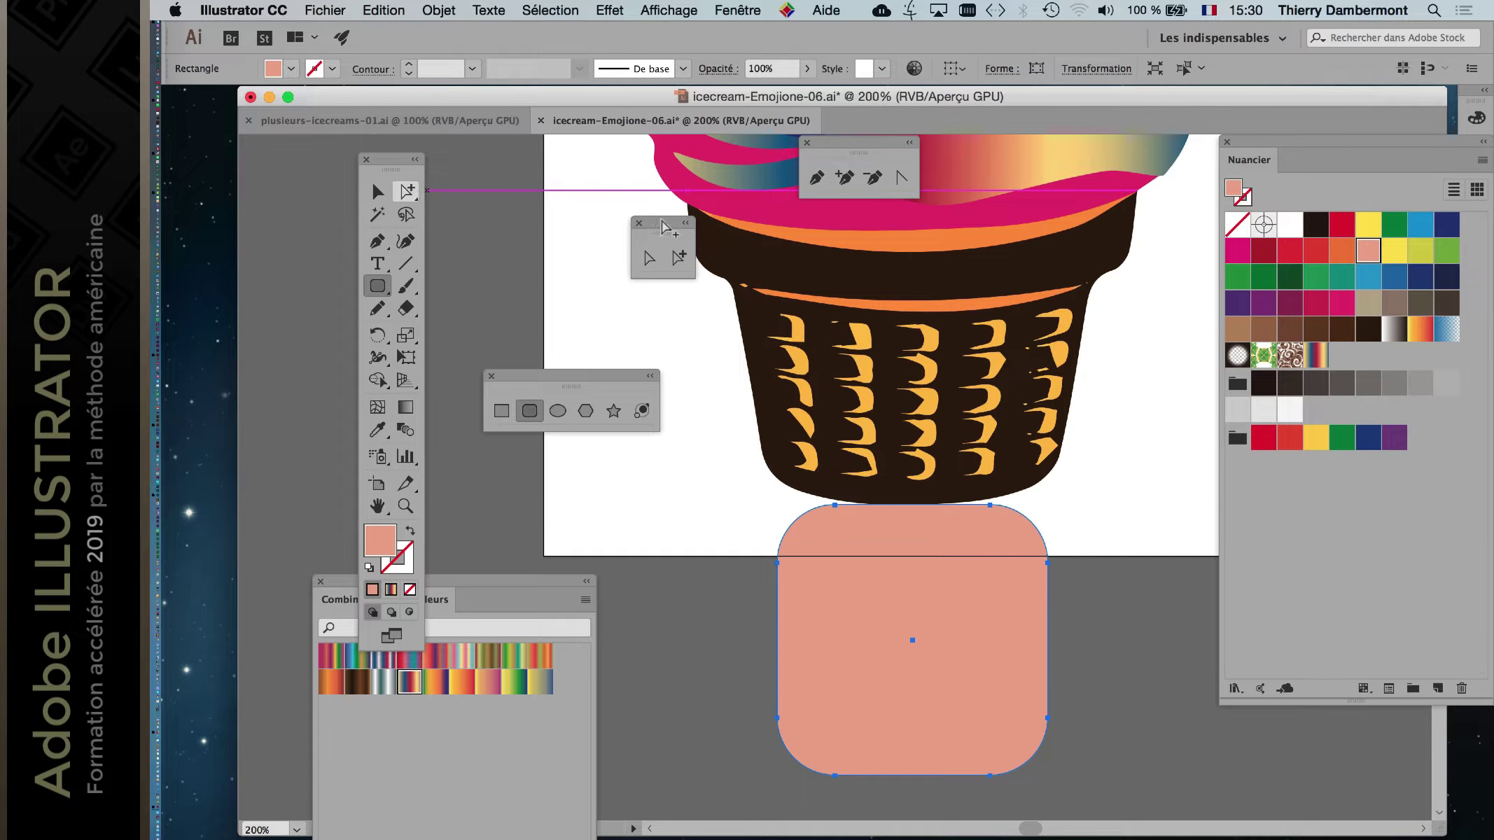
# Move the salmon rectangle up so it overlaps the cone's lower half.
pyautogui.press('a')
pyautogui.moveTo(665, 227); pyautogui.dragTo(728, 598)
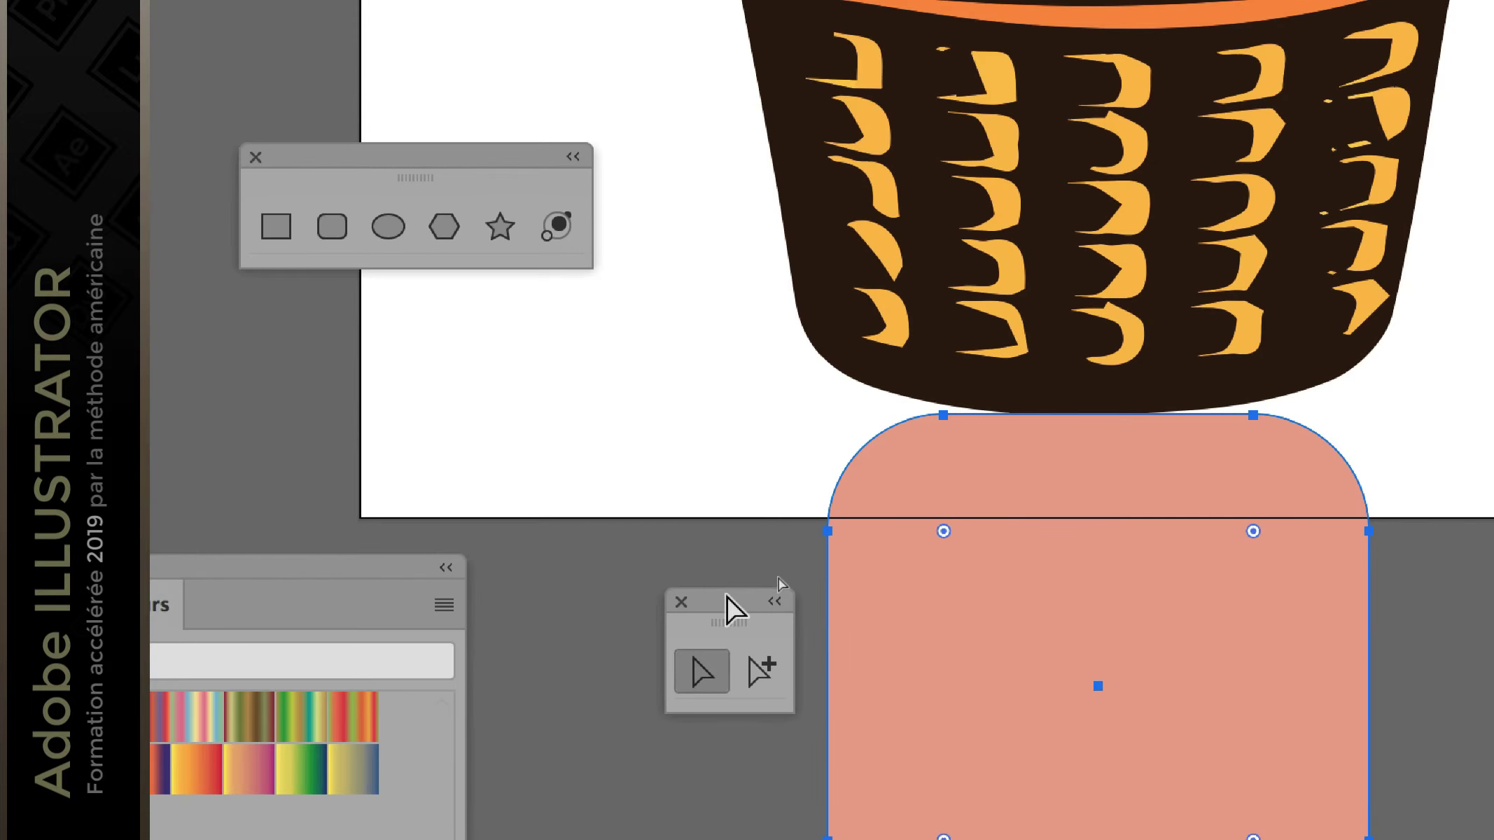
pyautogui.click(766, 595)
pyautogui.click(770, 595)
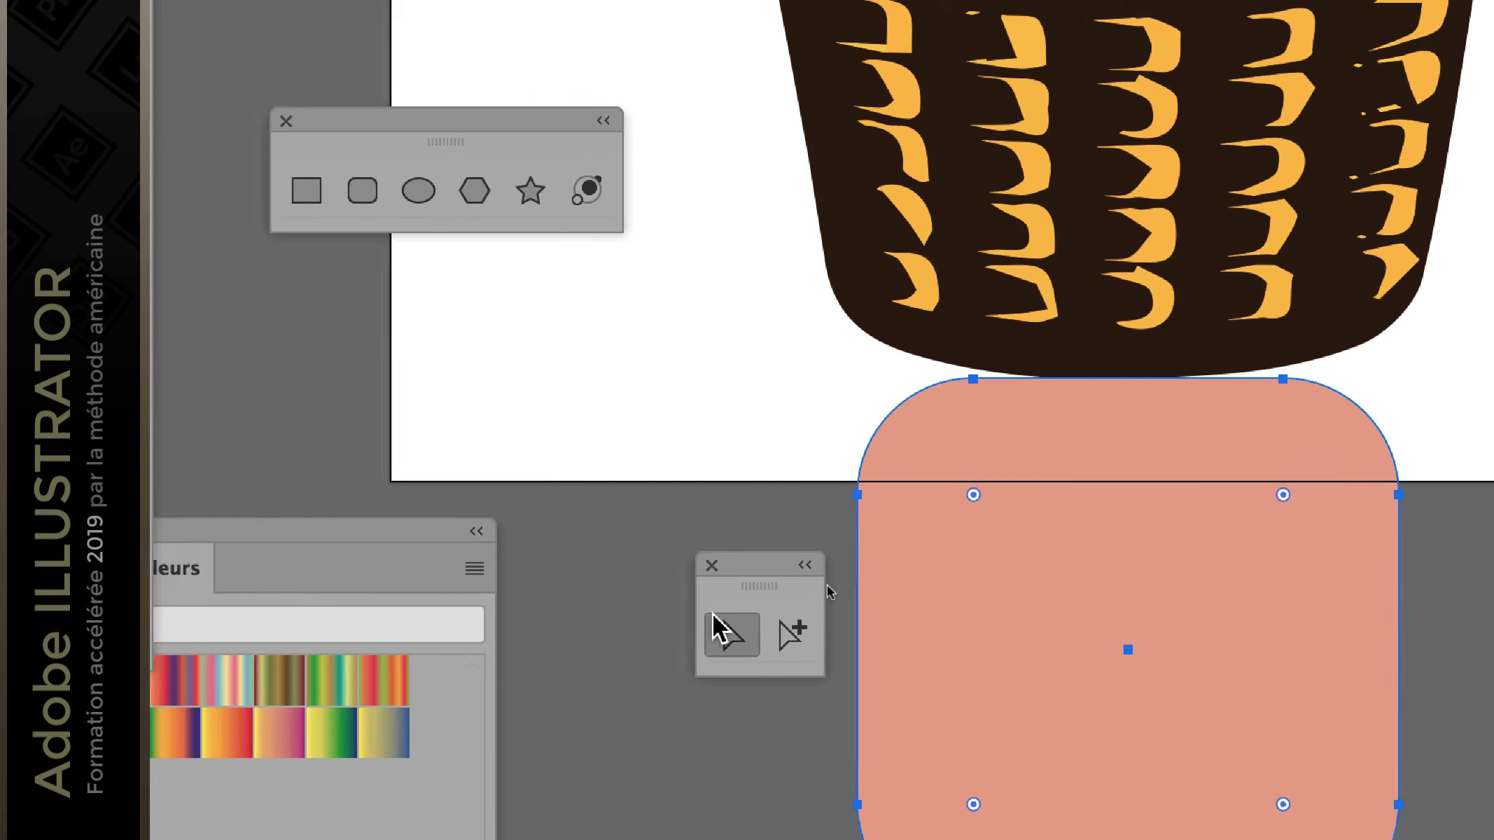
pyautogui.click(793, 633)
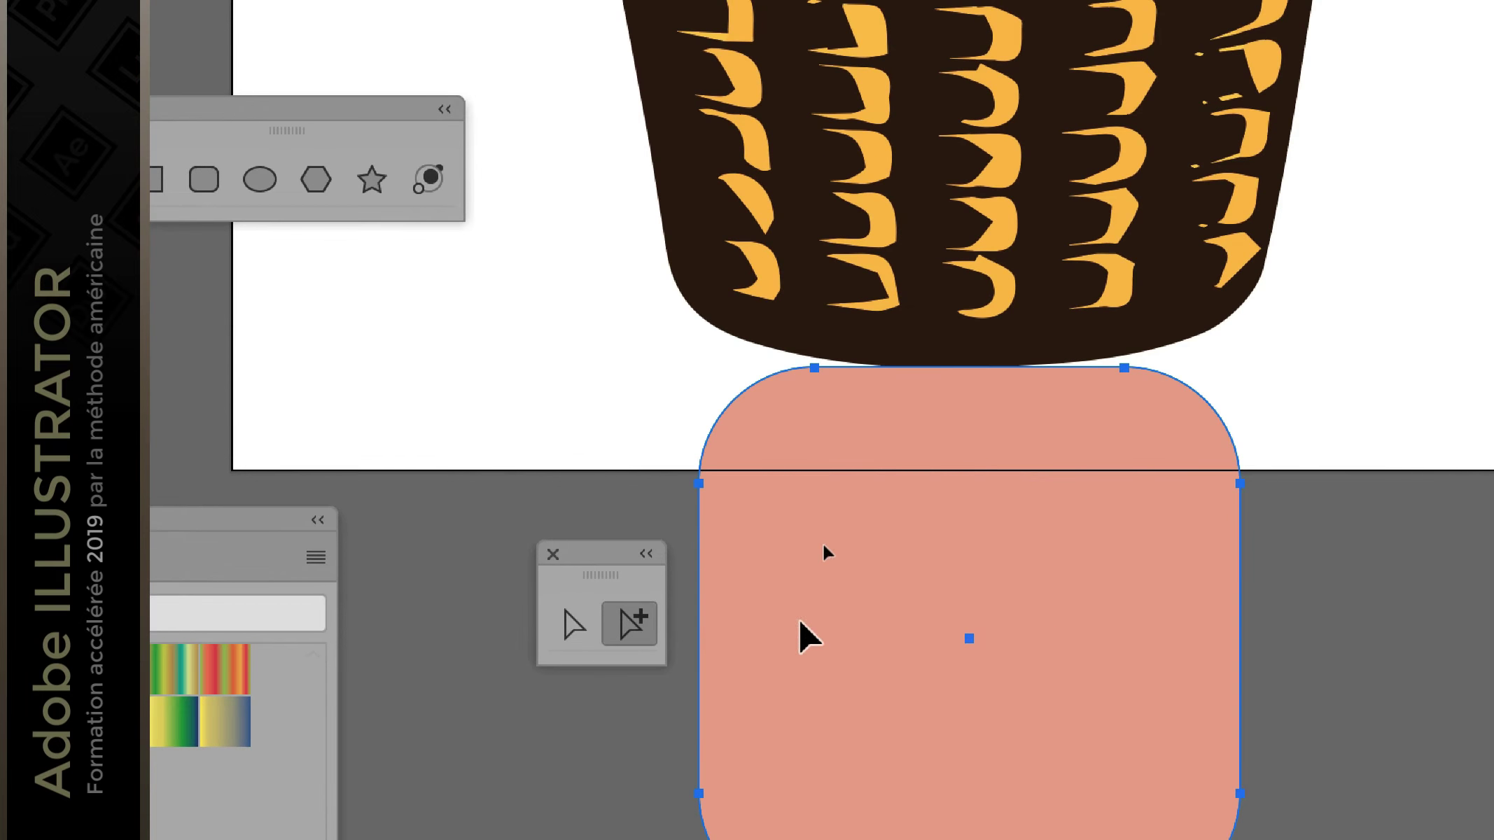
pyautogui.moveTo(800, 633); pyautogui.dragTo(804, 548)
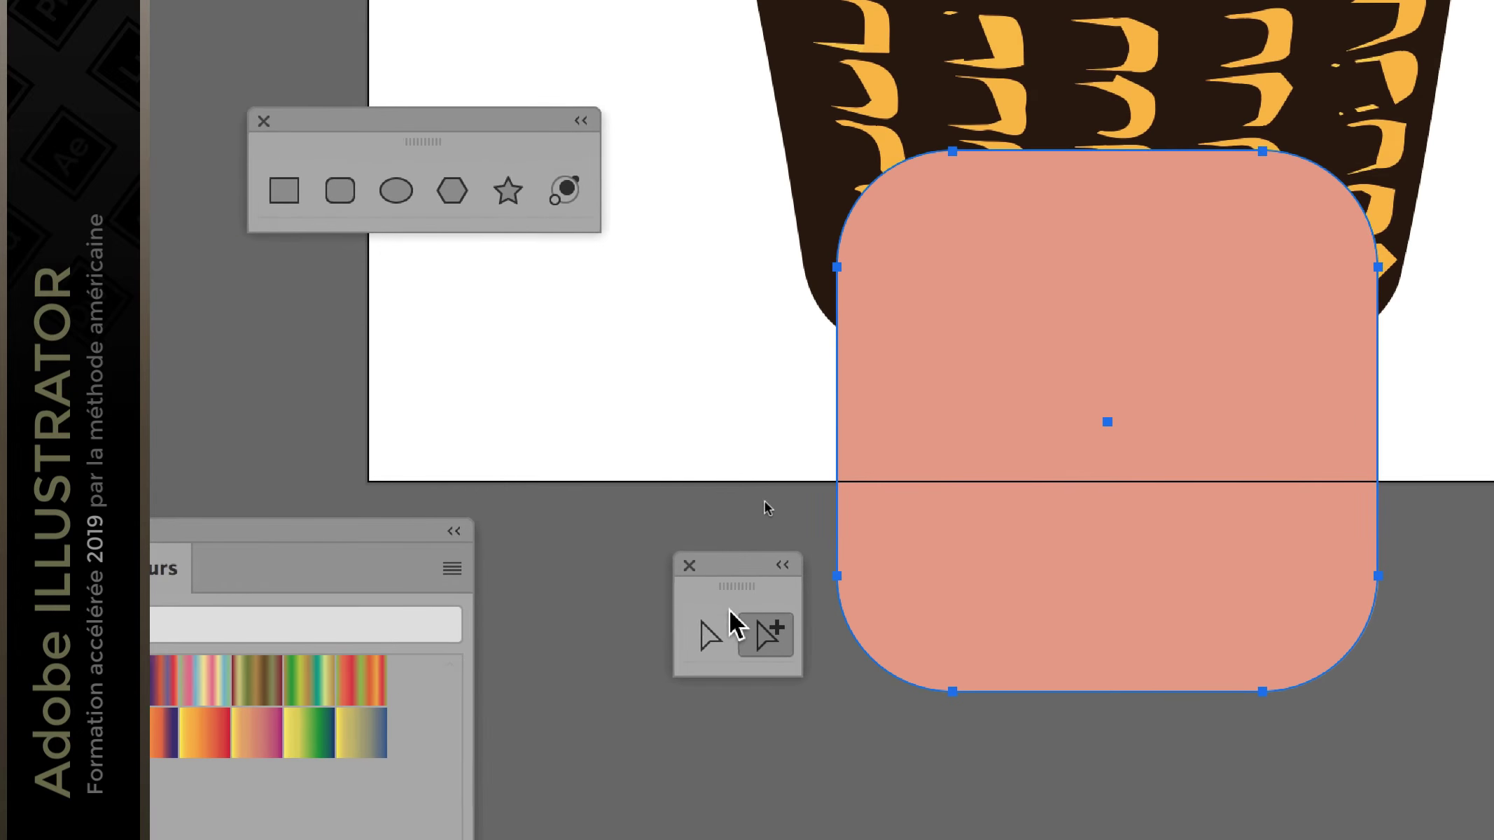
# Pull the rectangle's top-left and top-right corners up and outward so it tapers like the cone.
pyautogui.click(713, 625)
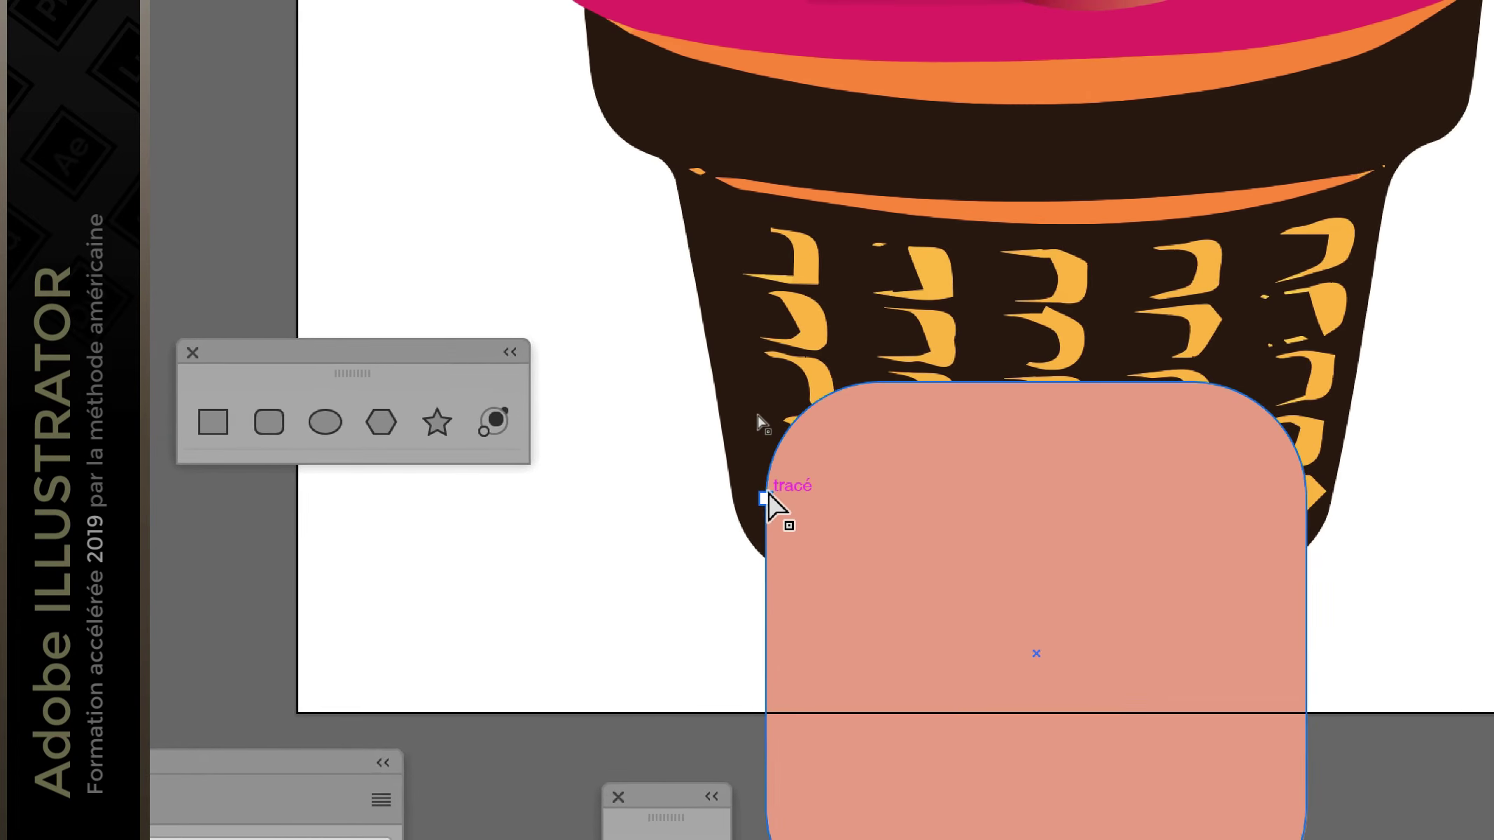
pyautogui.moveTo(807, 378); pyautogui.dragTo(774, 328)
pyautogui.moveTo(756, 478); pyautogui.dragTo(746, 459)
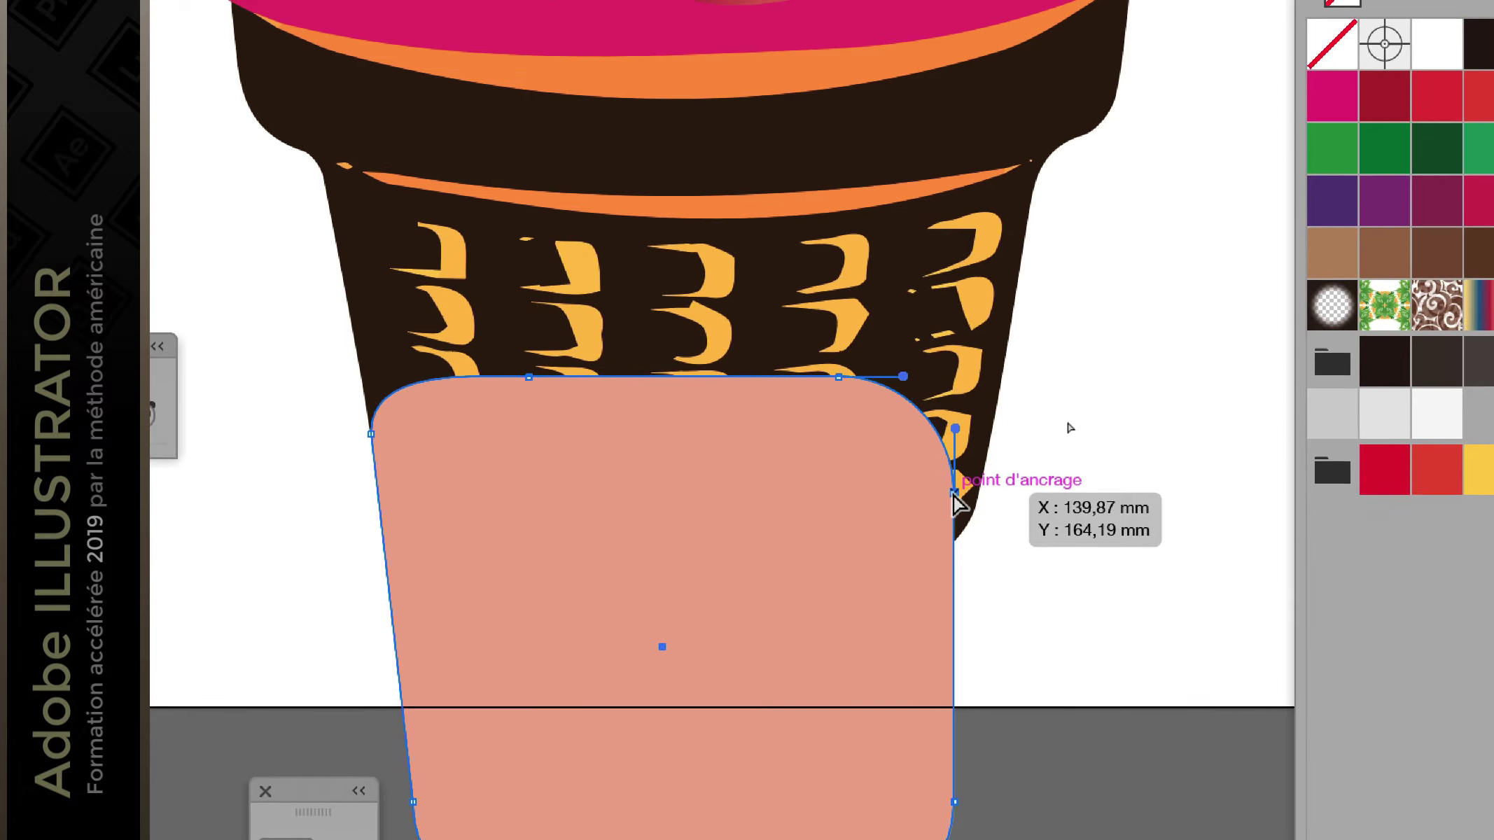
pyautogui.moveTo(957, 495); pyautogui.dragTo(976, 462)
pyautogui.click(979, 482)
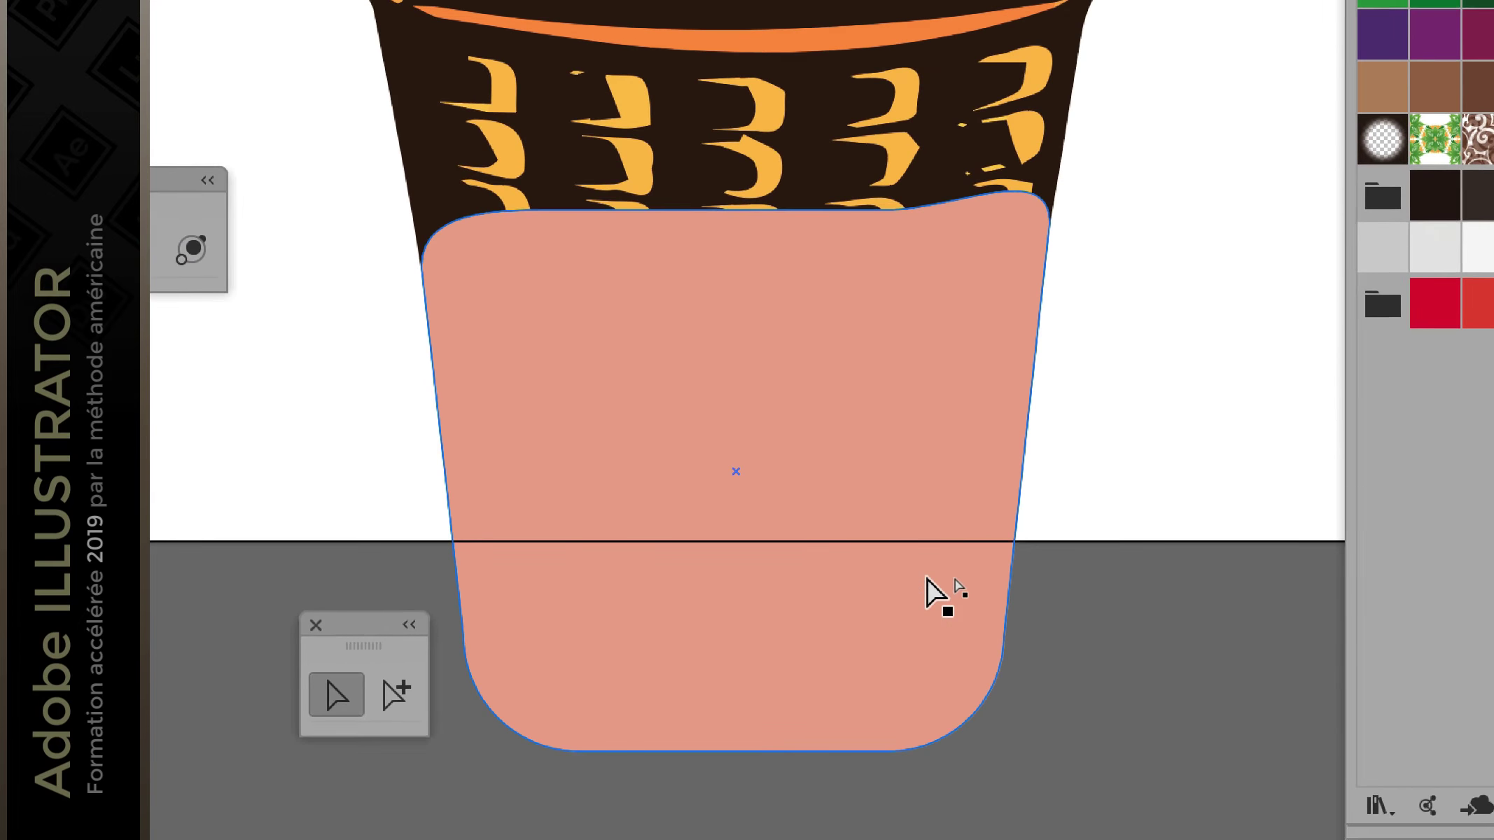
pyautogui.click(927, 578)
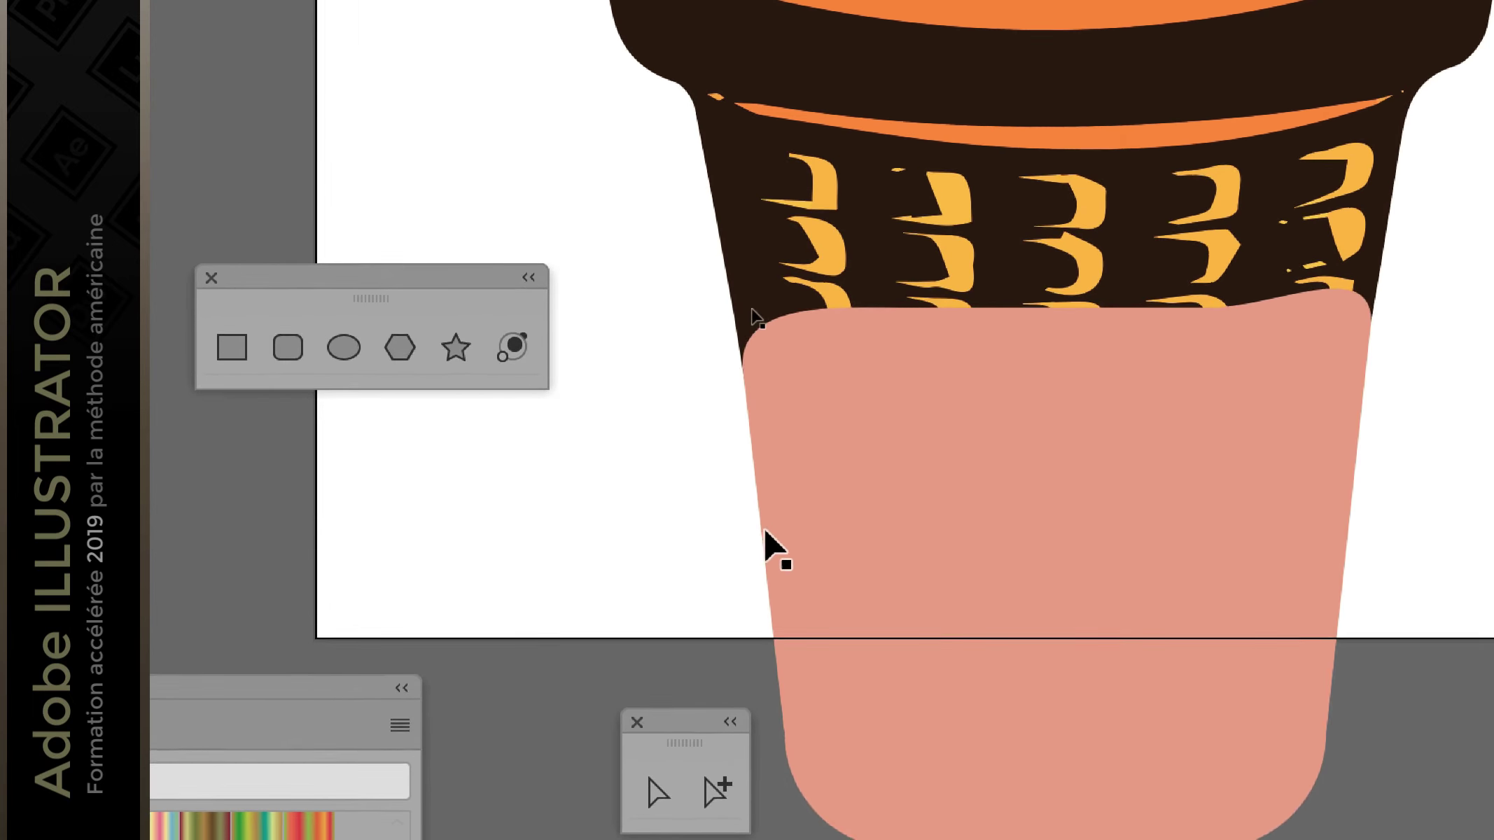
# Select the cone's outer brown shape together with the pink cup.
pyautogui.click(765, 537)
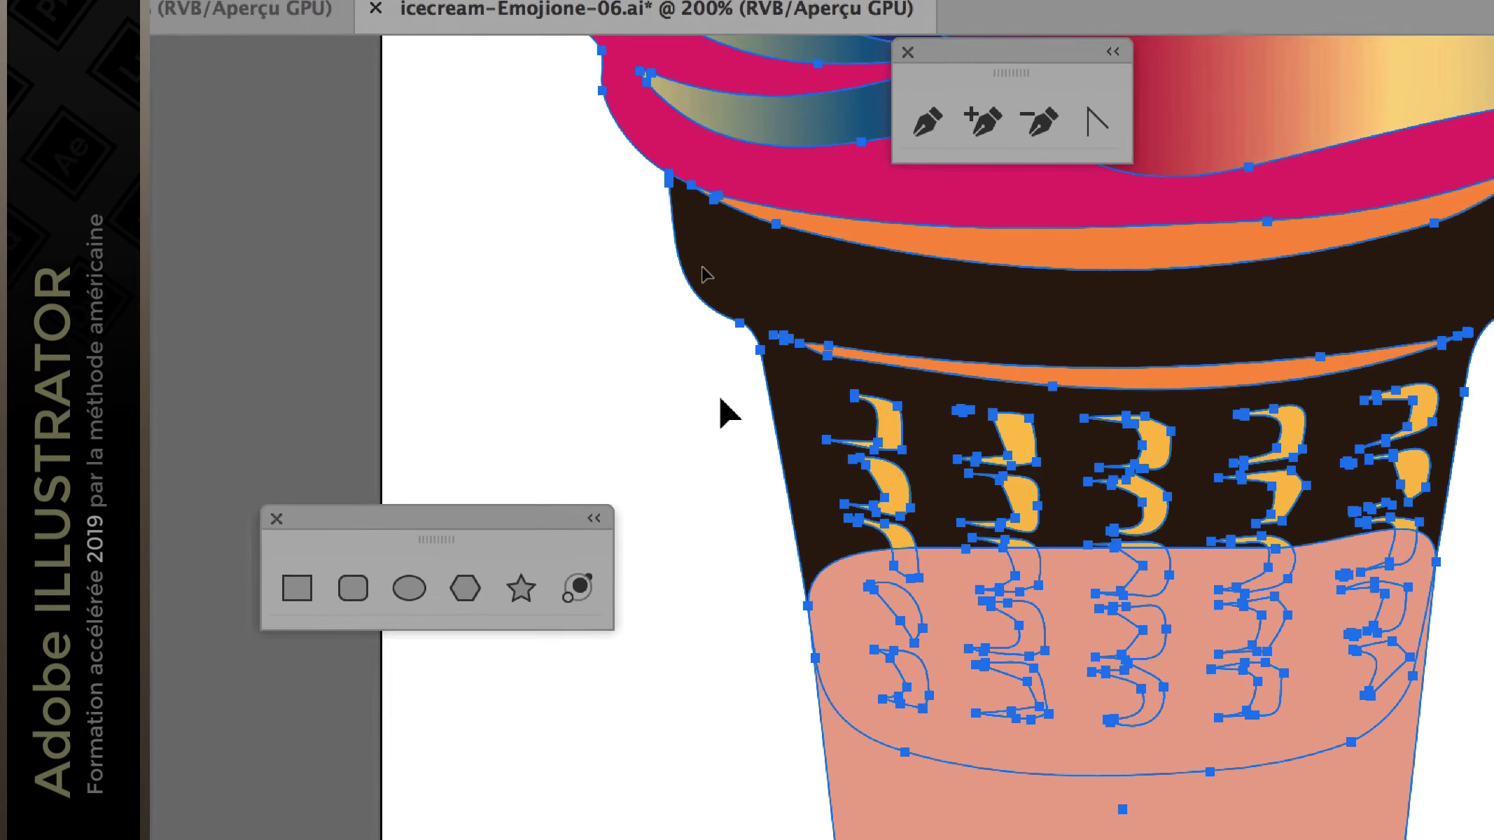
pyautogui.click(711, 362)
pyautogui.click(716, 364)
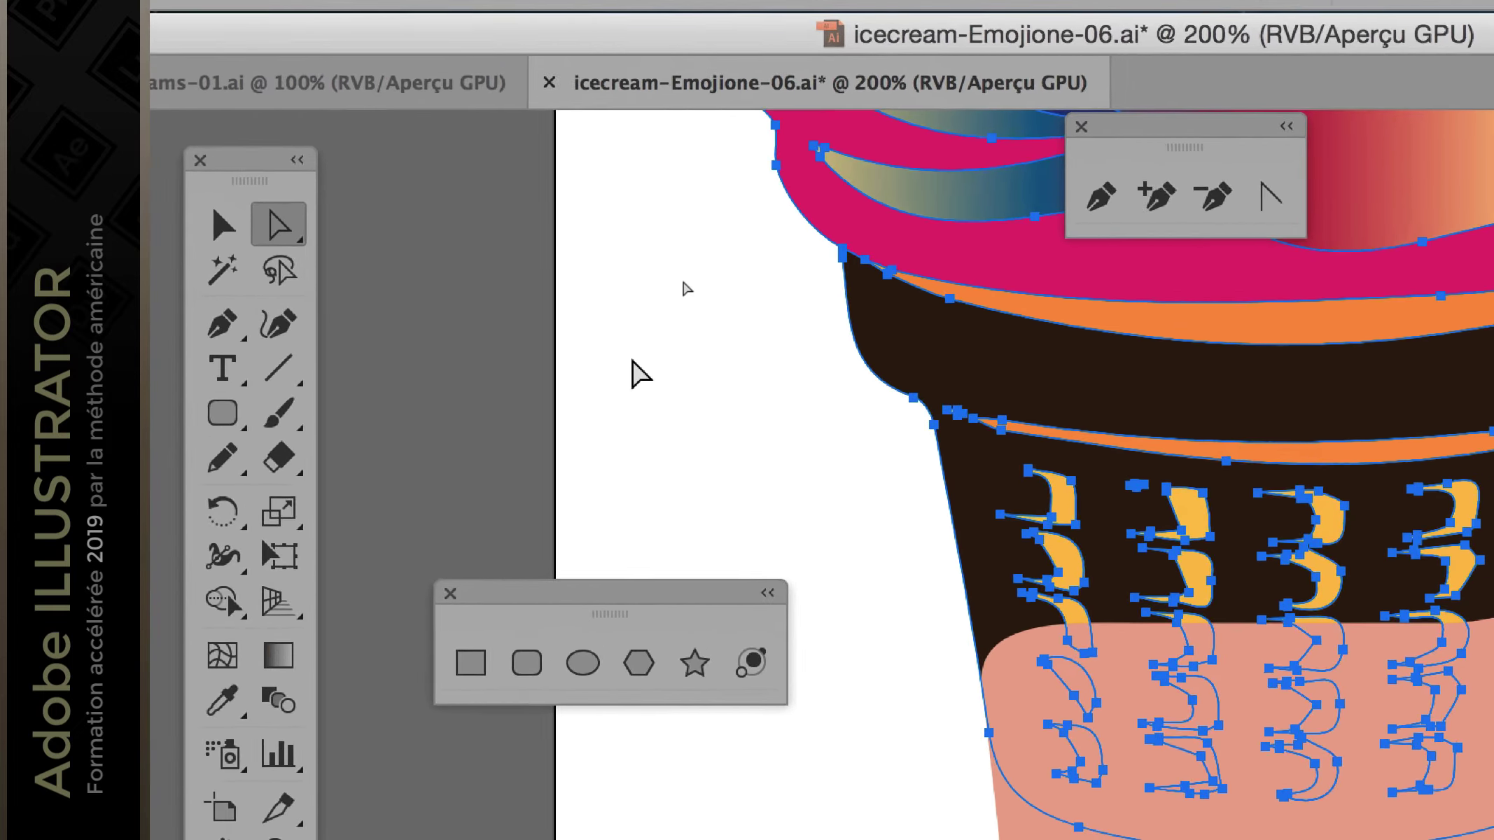
pyautogui.click(910, 455)
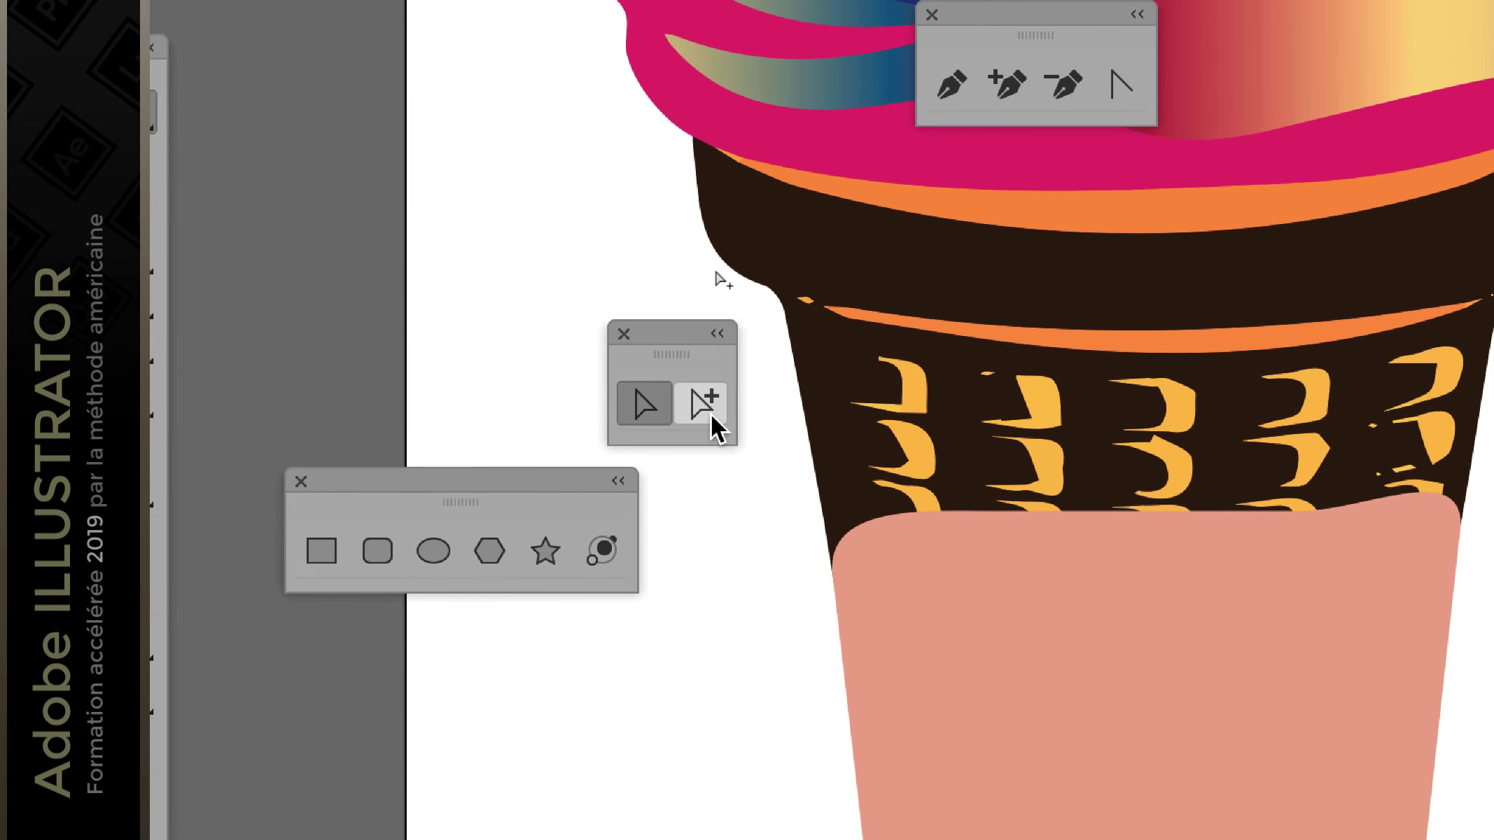
pyautogui.click(712, 418)
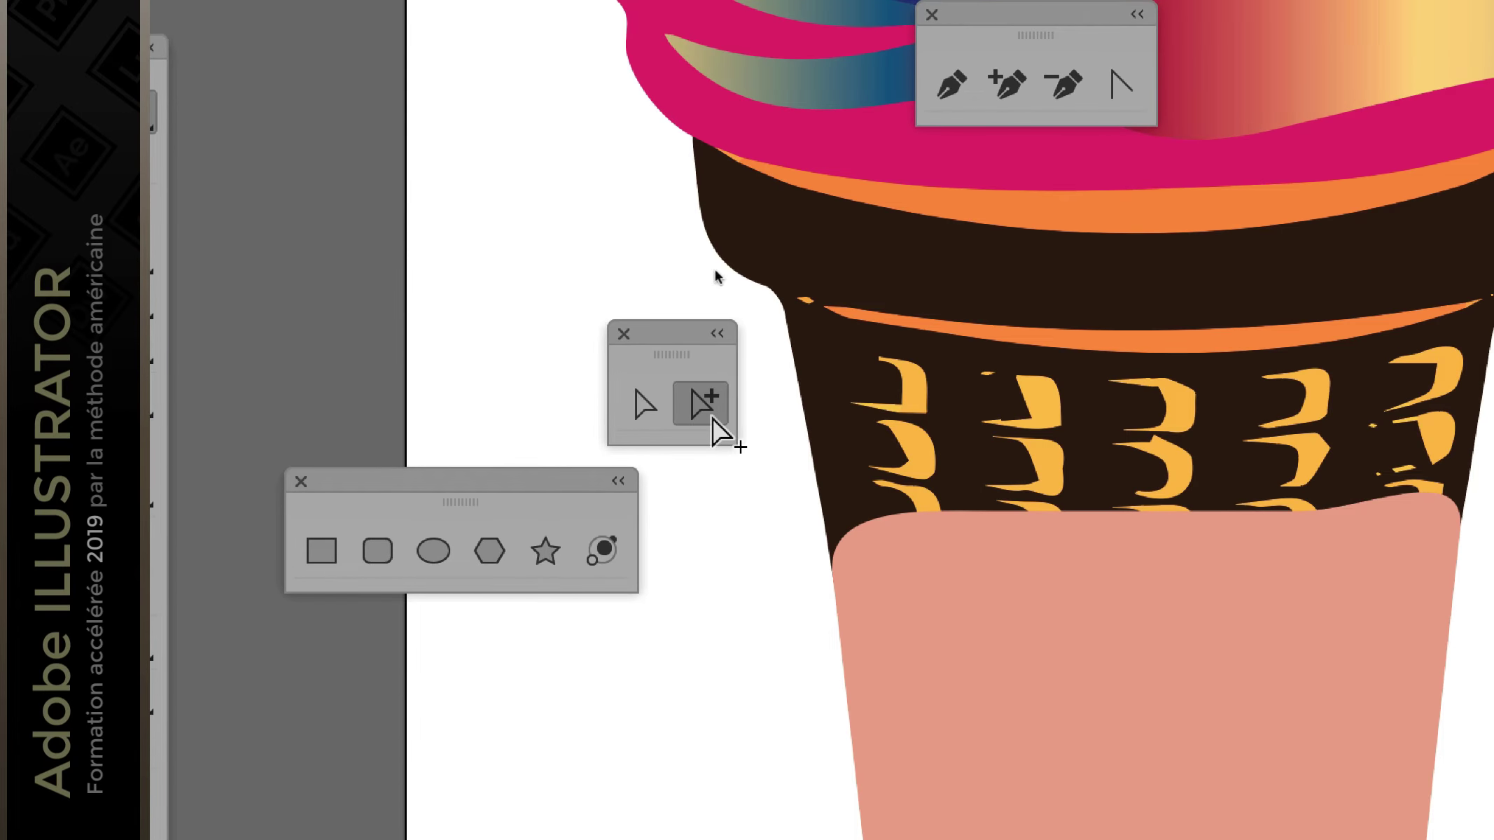
pyautogui.click(725, 378)
pyautogui.click(709, 277)
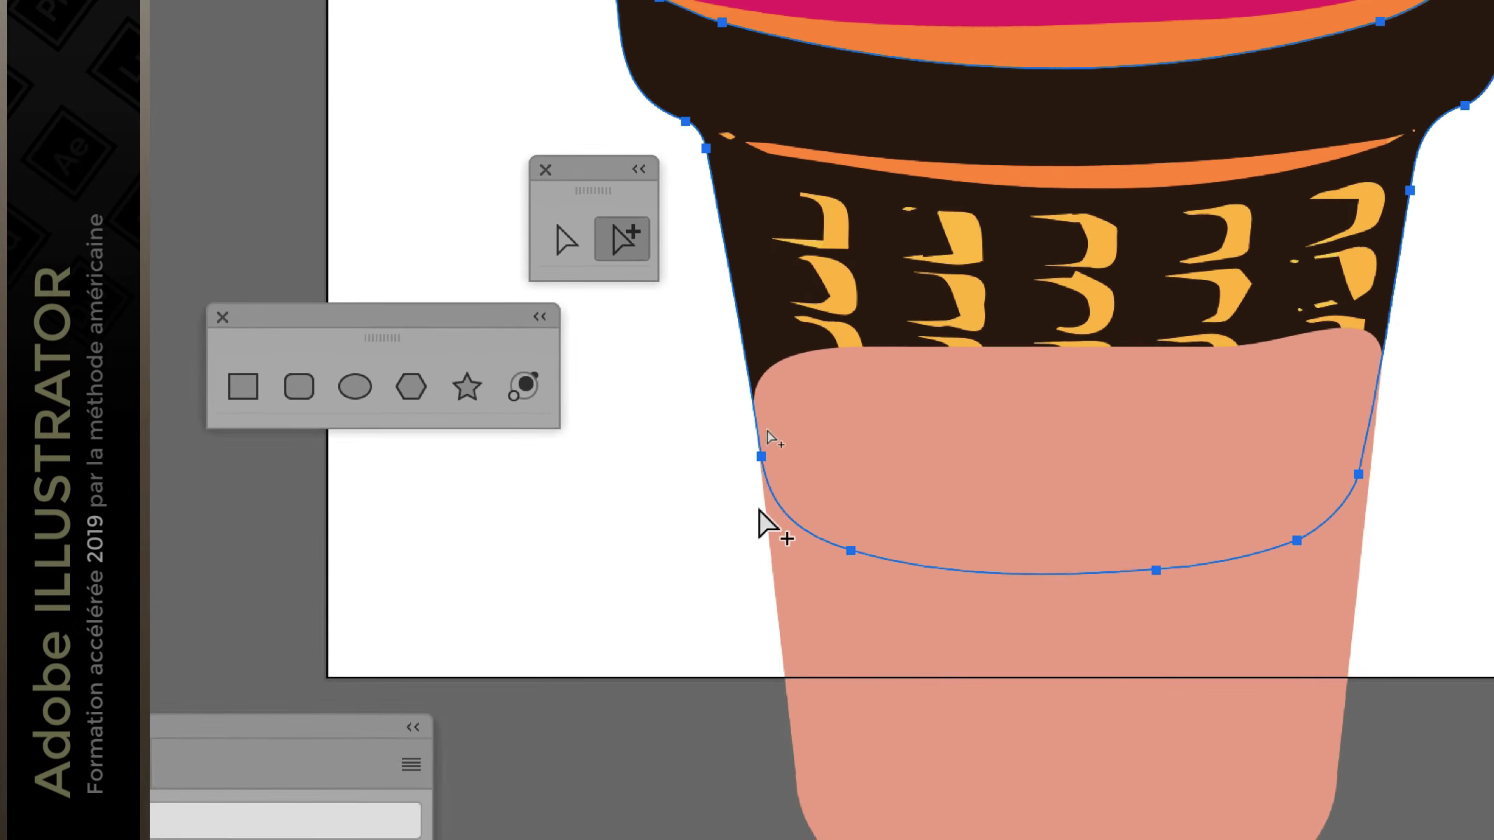
pyautogui.click(830, 626)
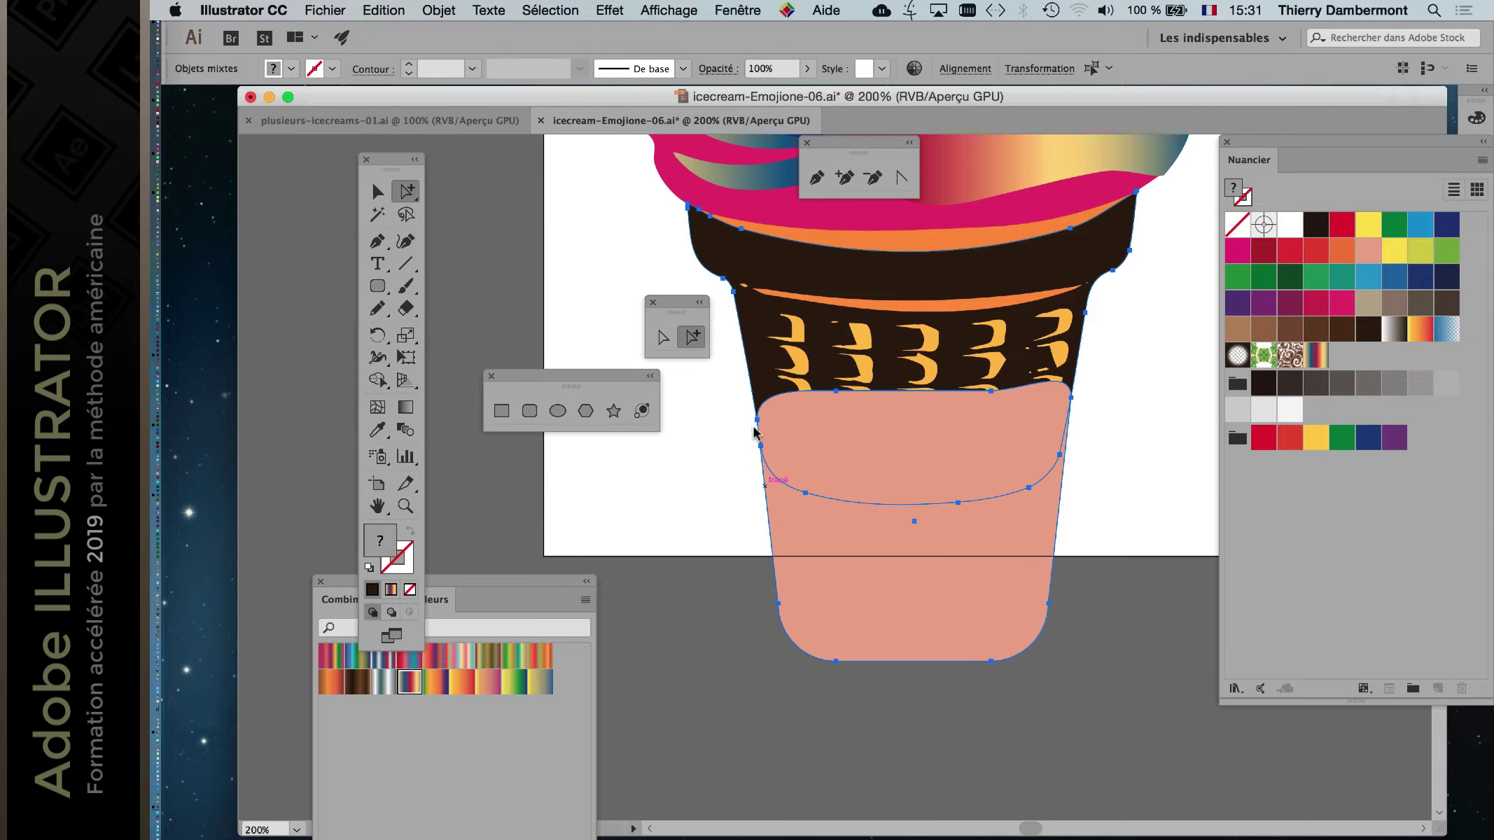
# Show the Pathfinder panel, apply Unir to the brown cone parts, then reselect the pink cup.
pyautogui.click(738, 10)
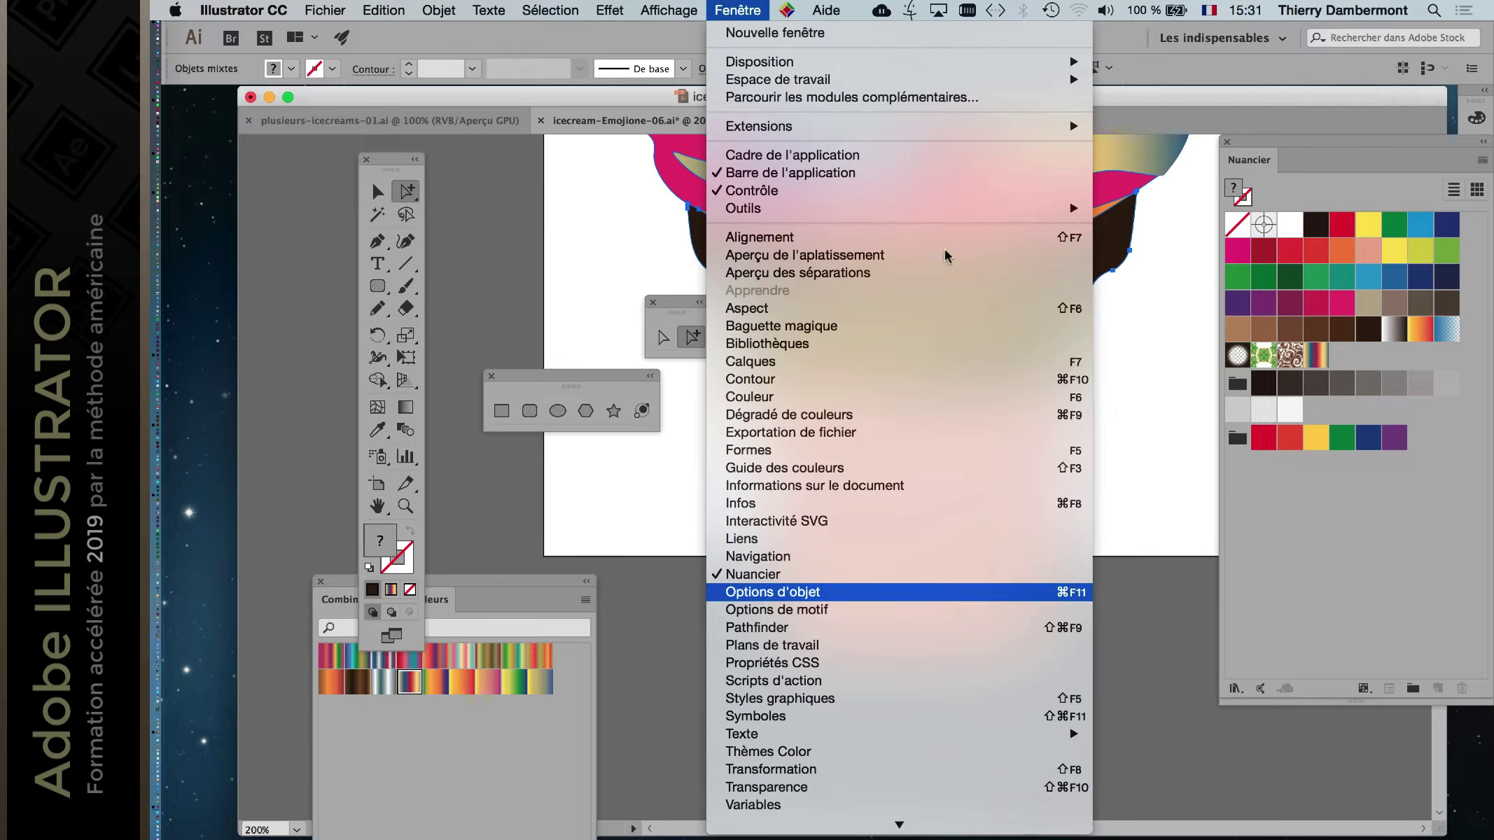
pyautogui.press('Down')
pyautogui.press('Down')
pyautogui.press('Return')
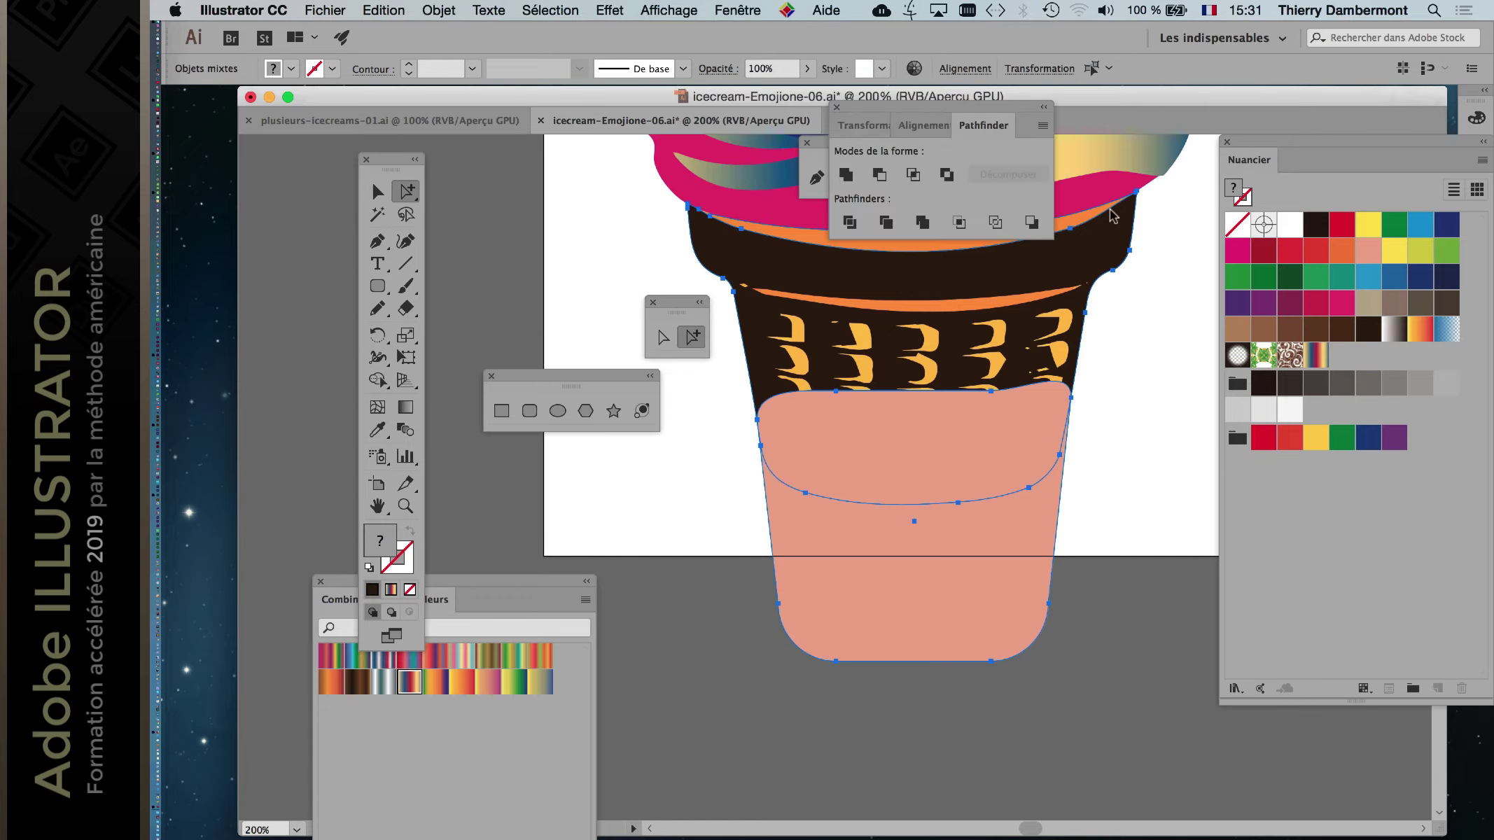
pyautogui.moveTo(886, 107); pyautogui.dragTo(1111, 210)
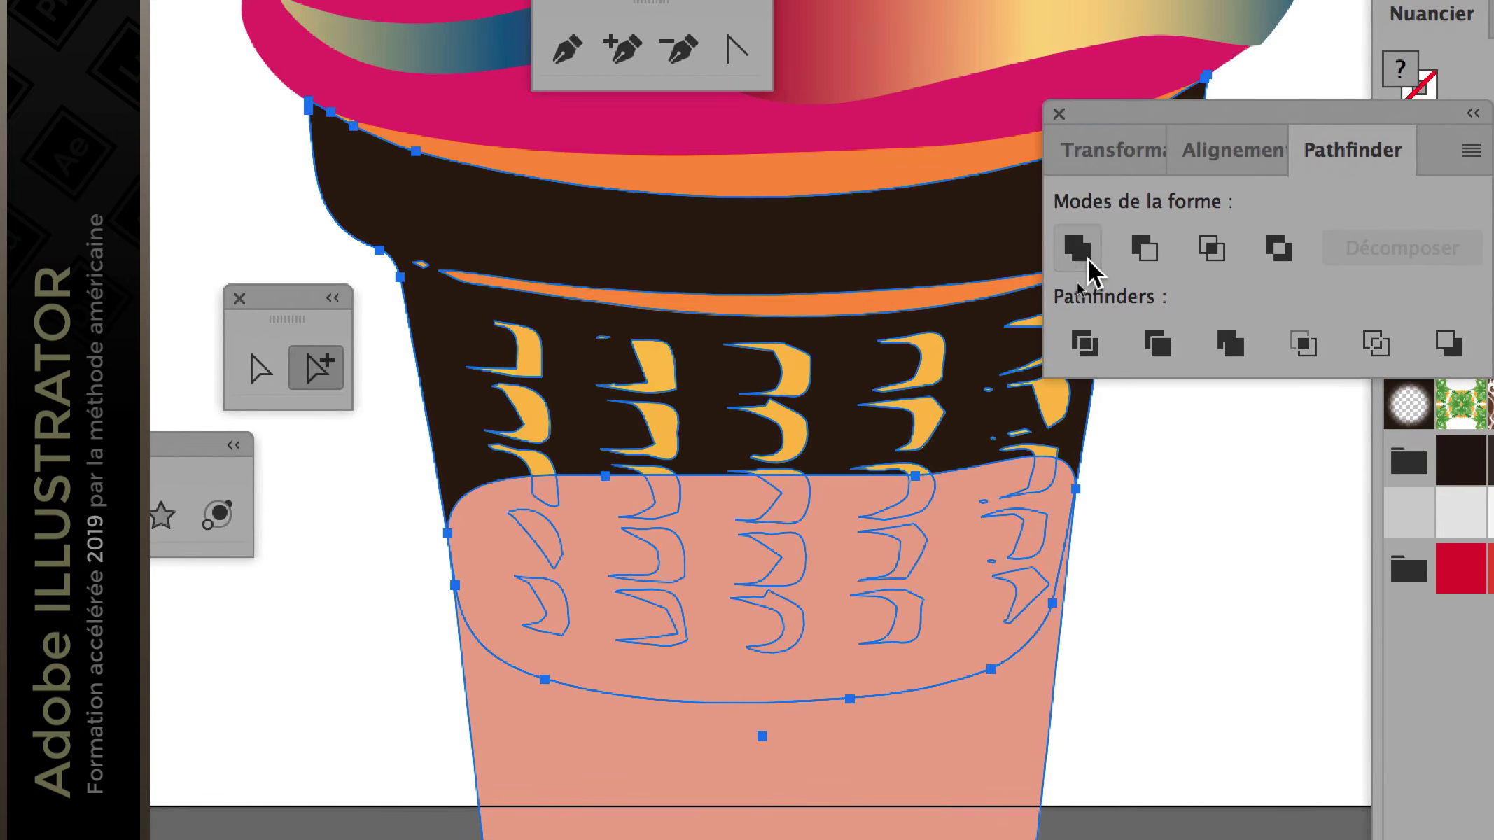
pyautogui.click(1078, 249)
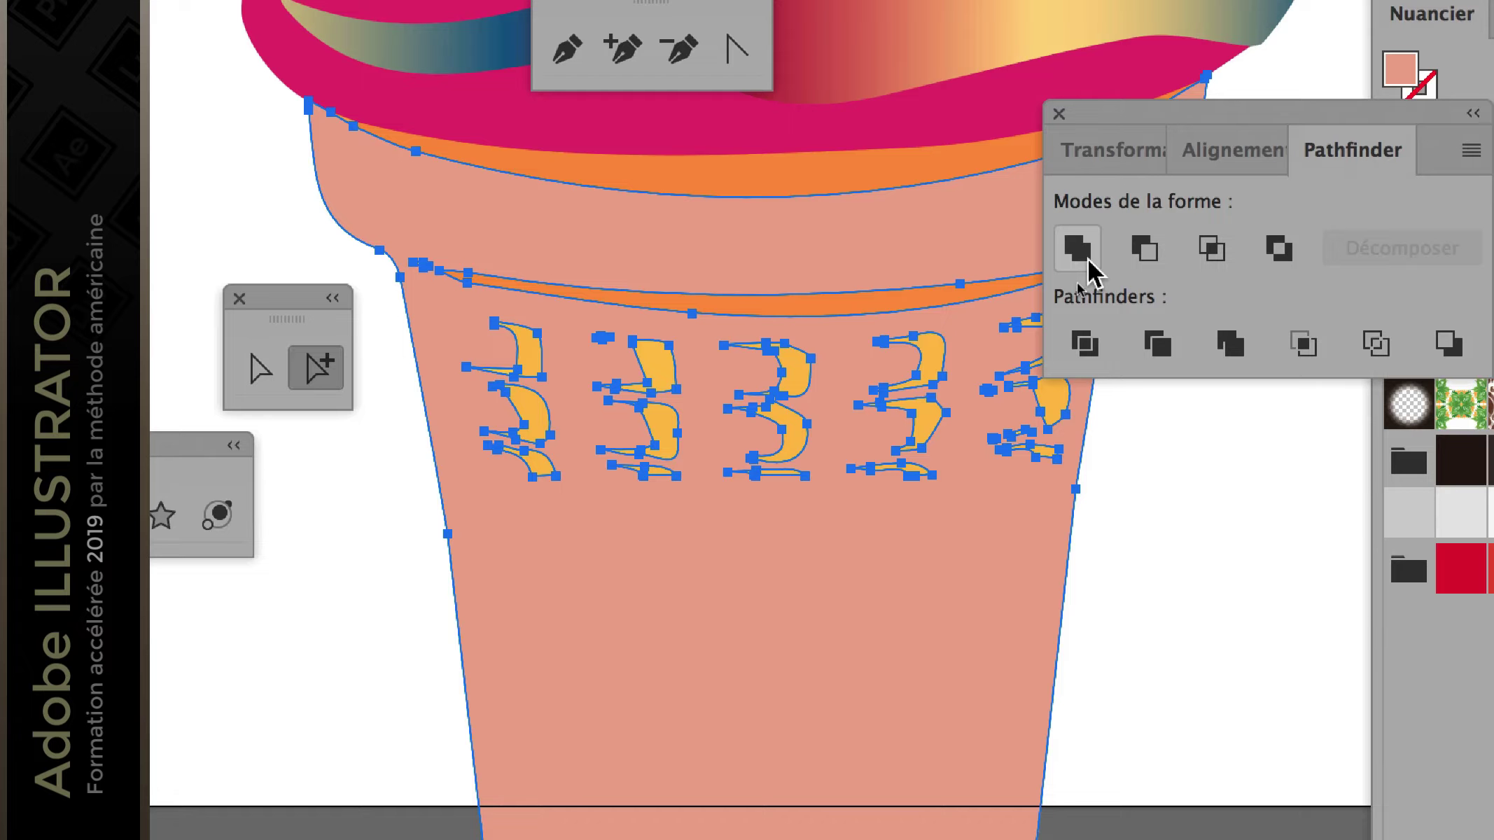
pyautogui.click(1088, 259)
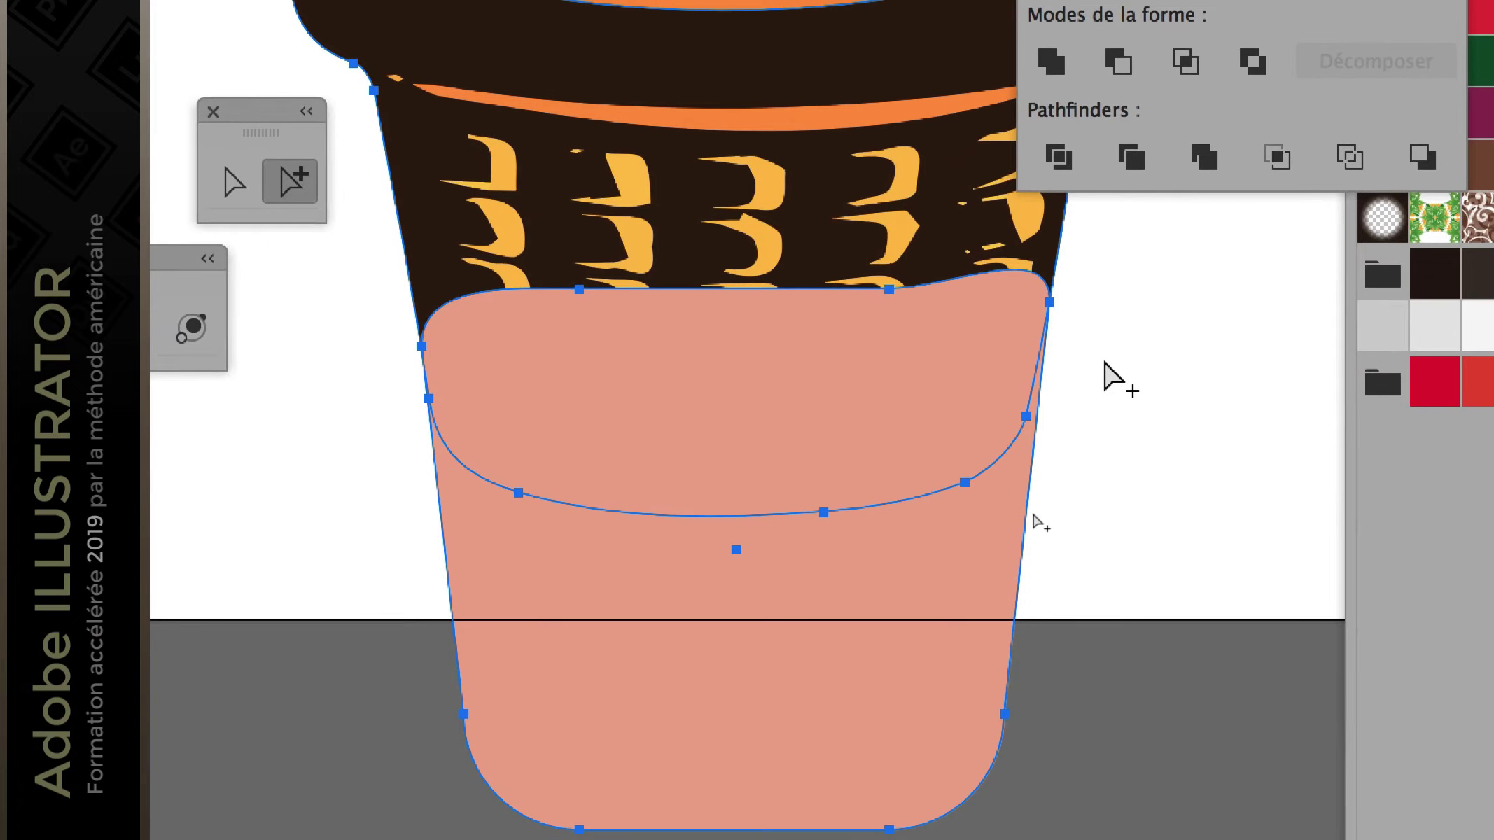
pyautogui.click(1035, 522)
pyautogui.click(994, 504)
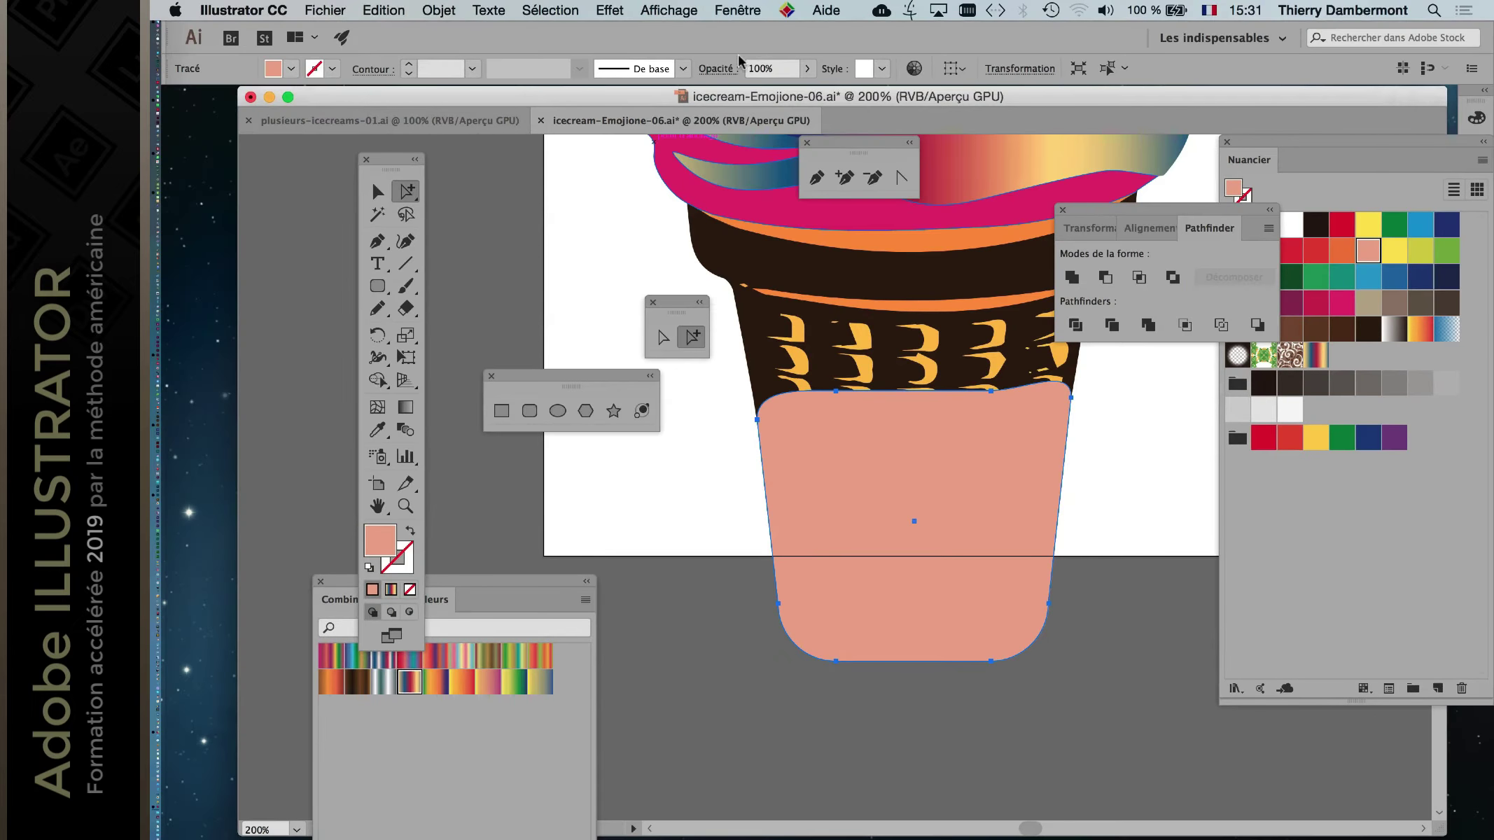
# Send the pink cup to the back (Arrière-plan) and unite it with the brown cone.
pyautogui.click(438, 10)
pyautogui.moveTo(467, 51)
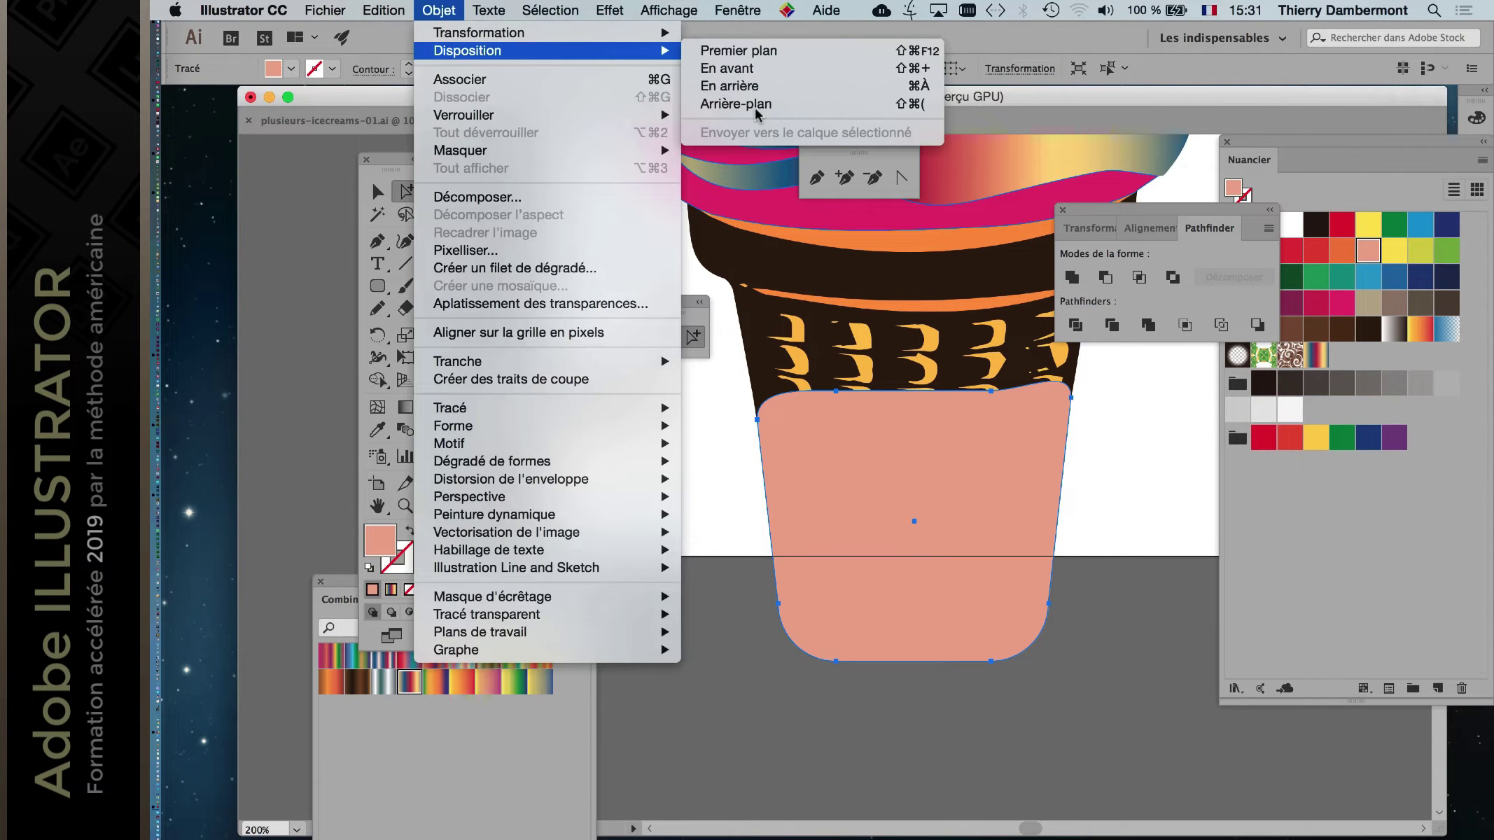
pyautogui.click(755, 105)
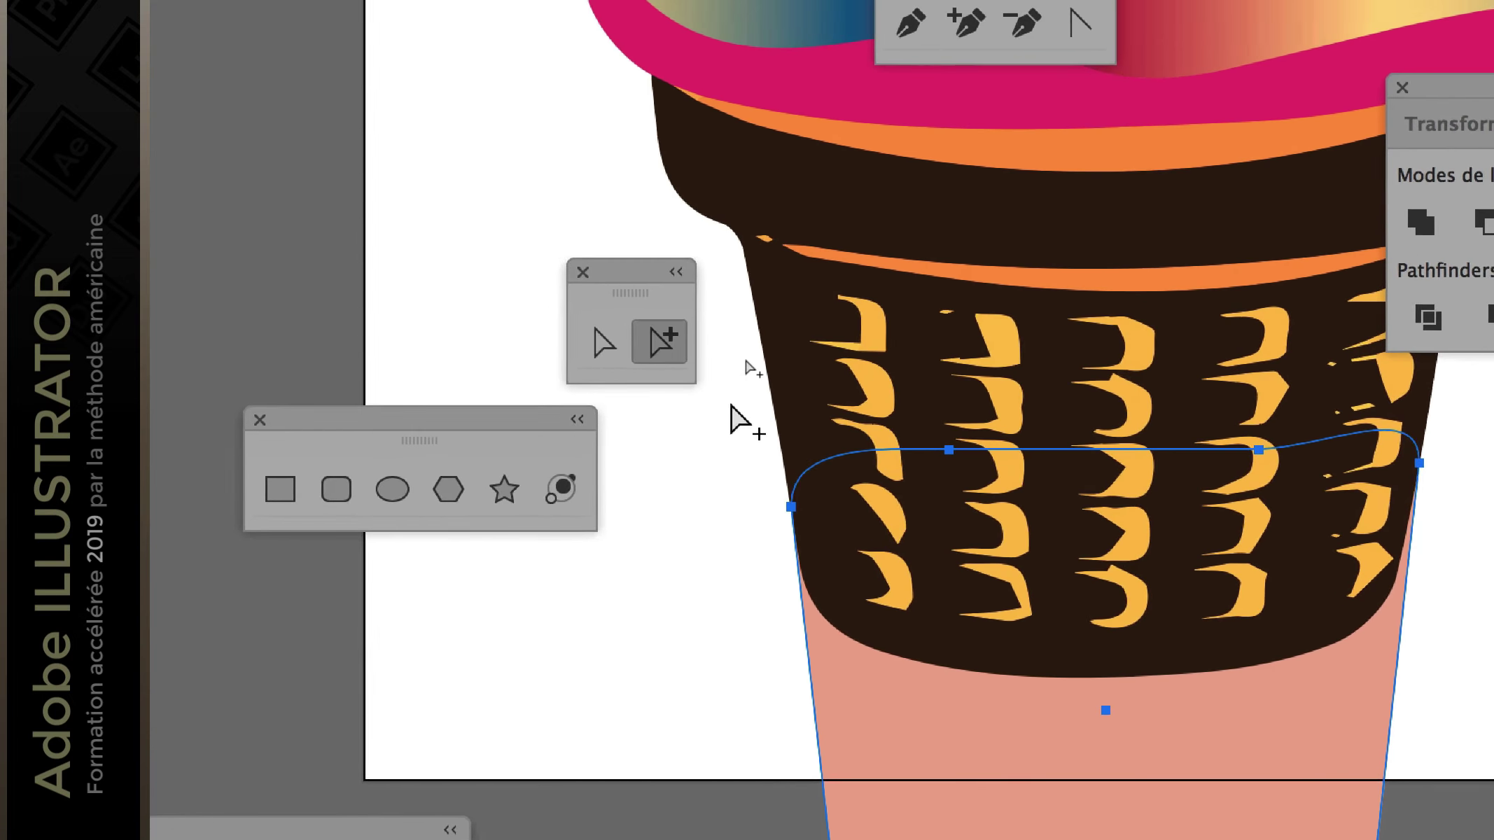
pyautogui.click(749, 416)
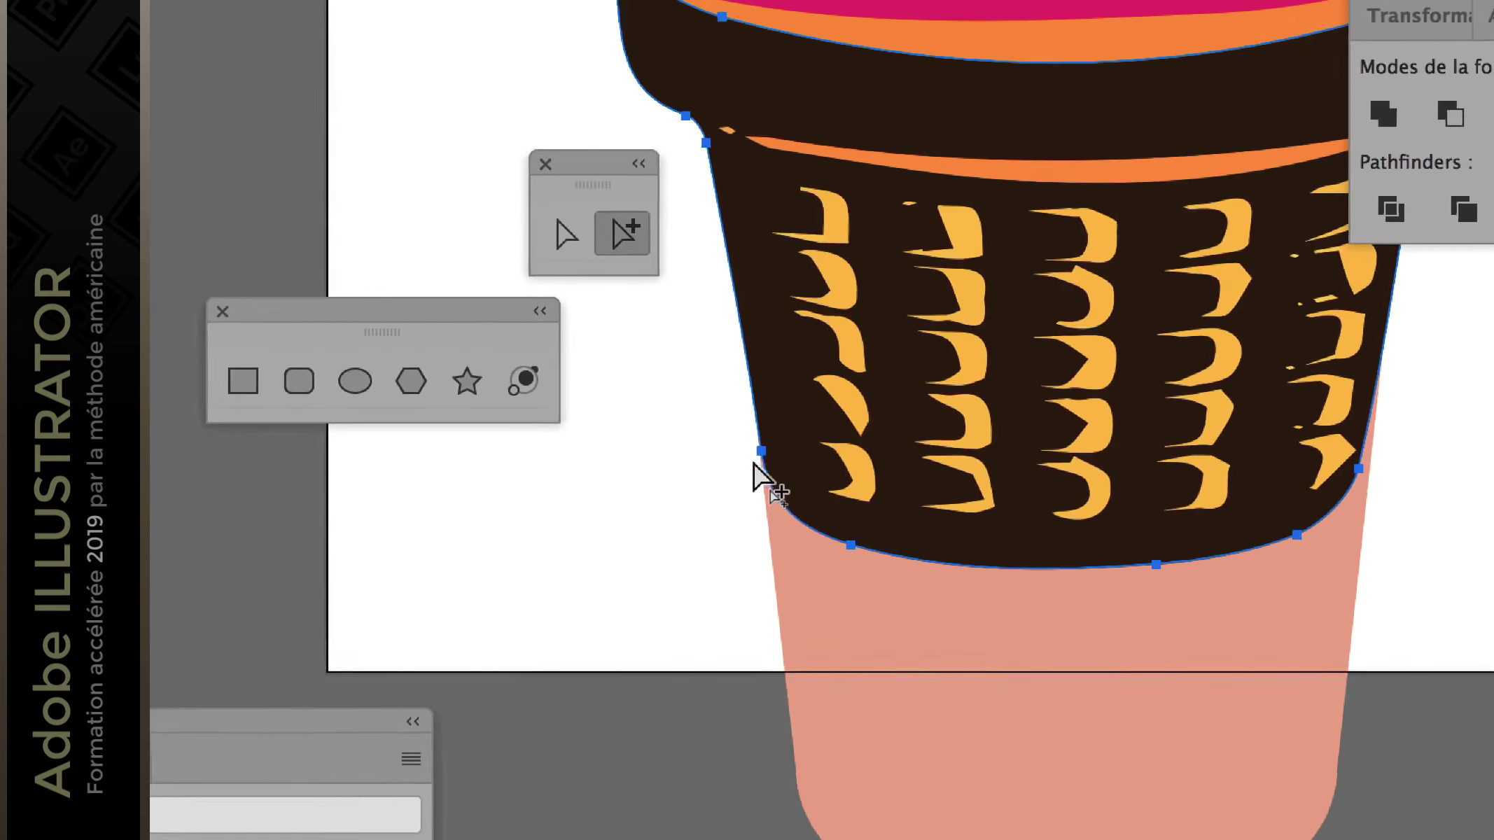
pyautogui.keyDown('shift'); pyautogui.click(762, 494); pyautogui.keyUp('shift')
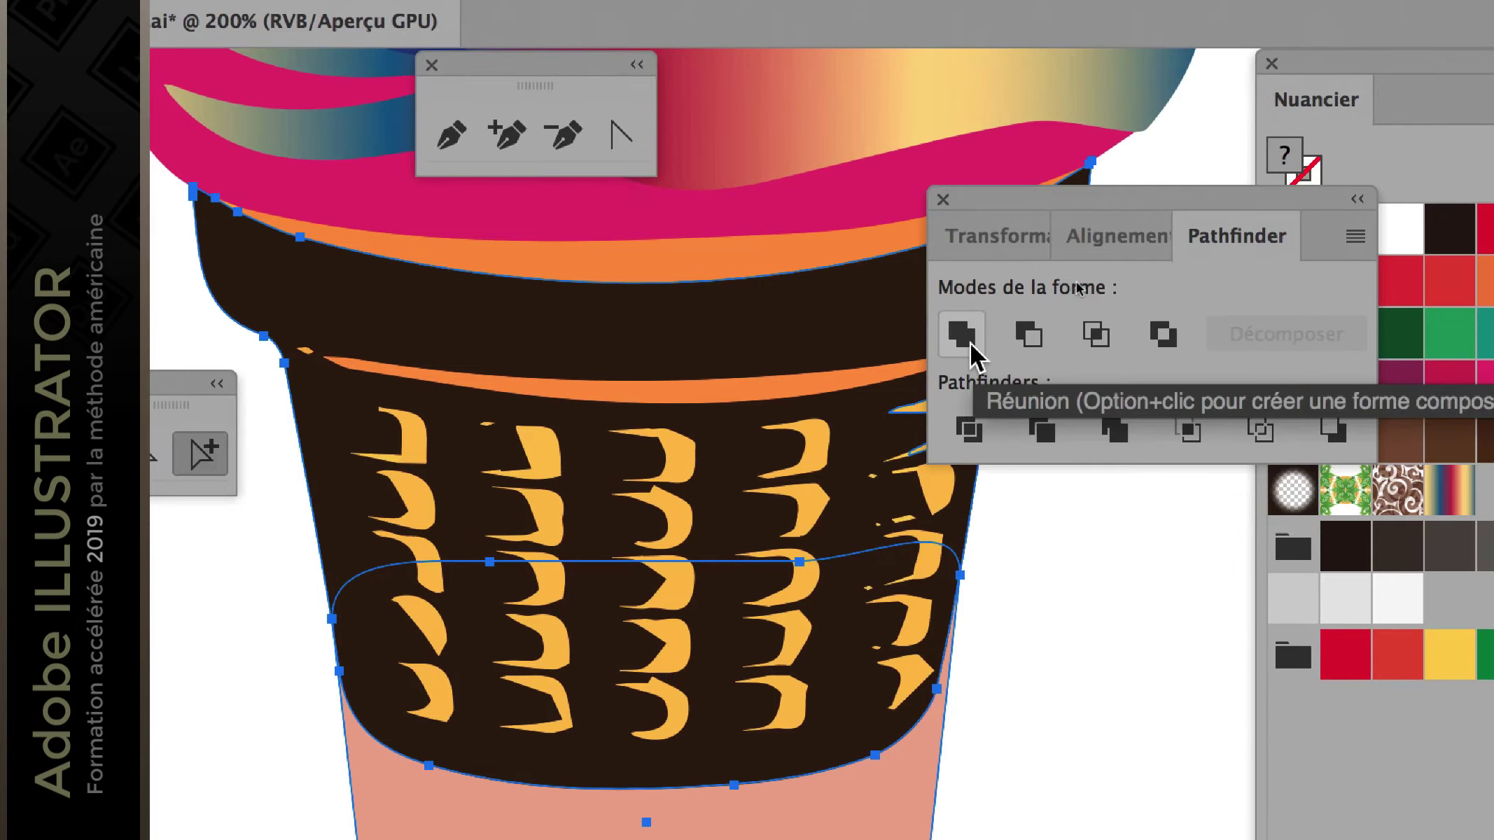
pyautogui.click(971, 343)
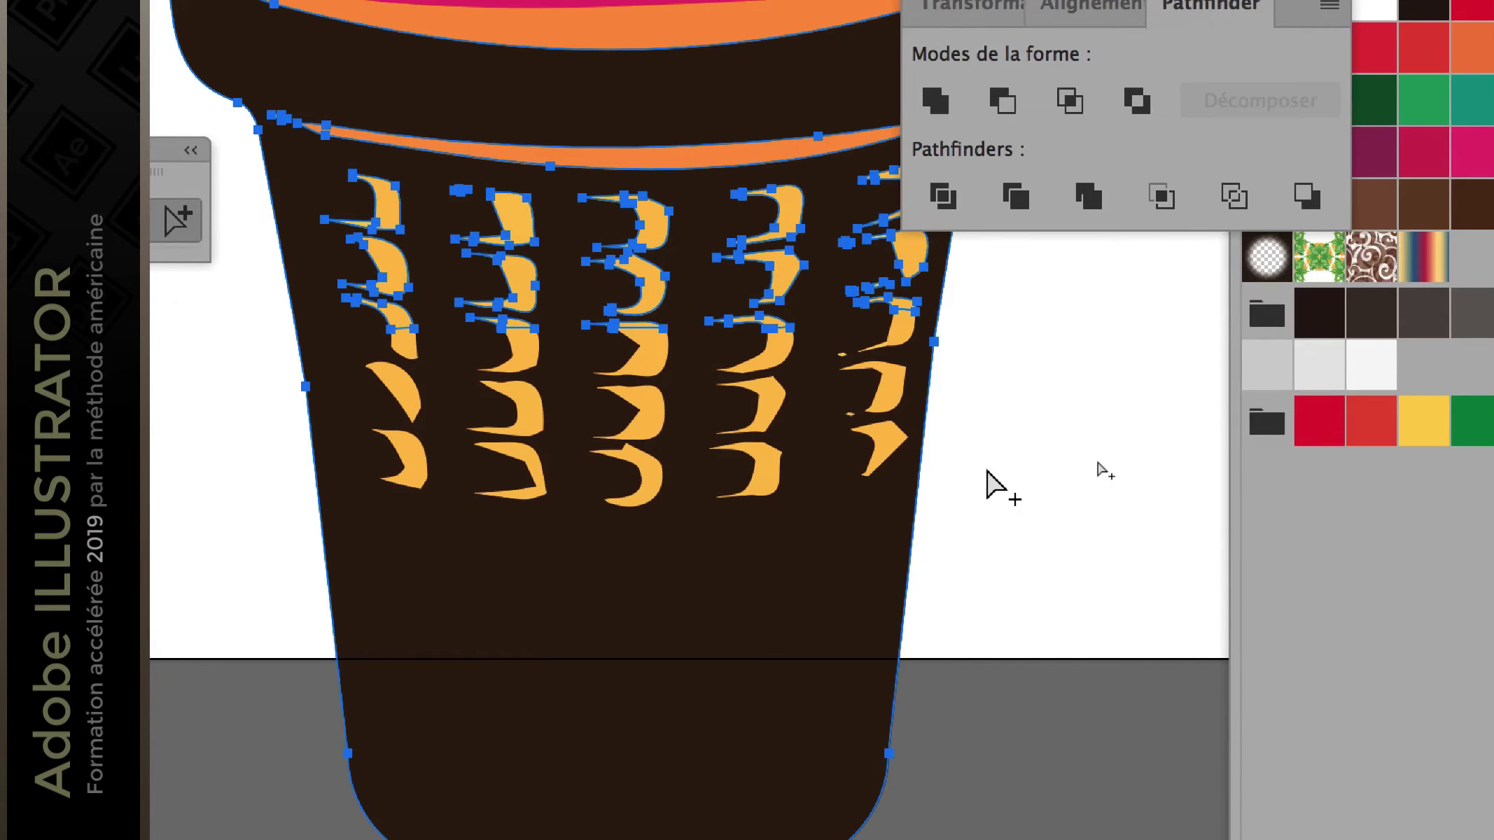
pyautogui.click(986, 469)
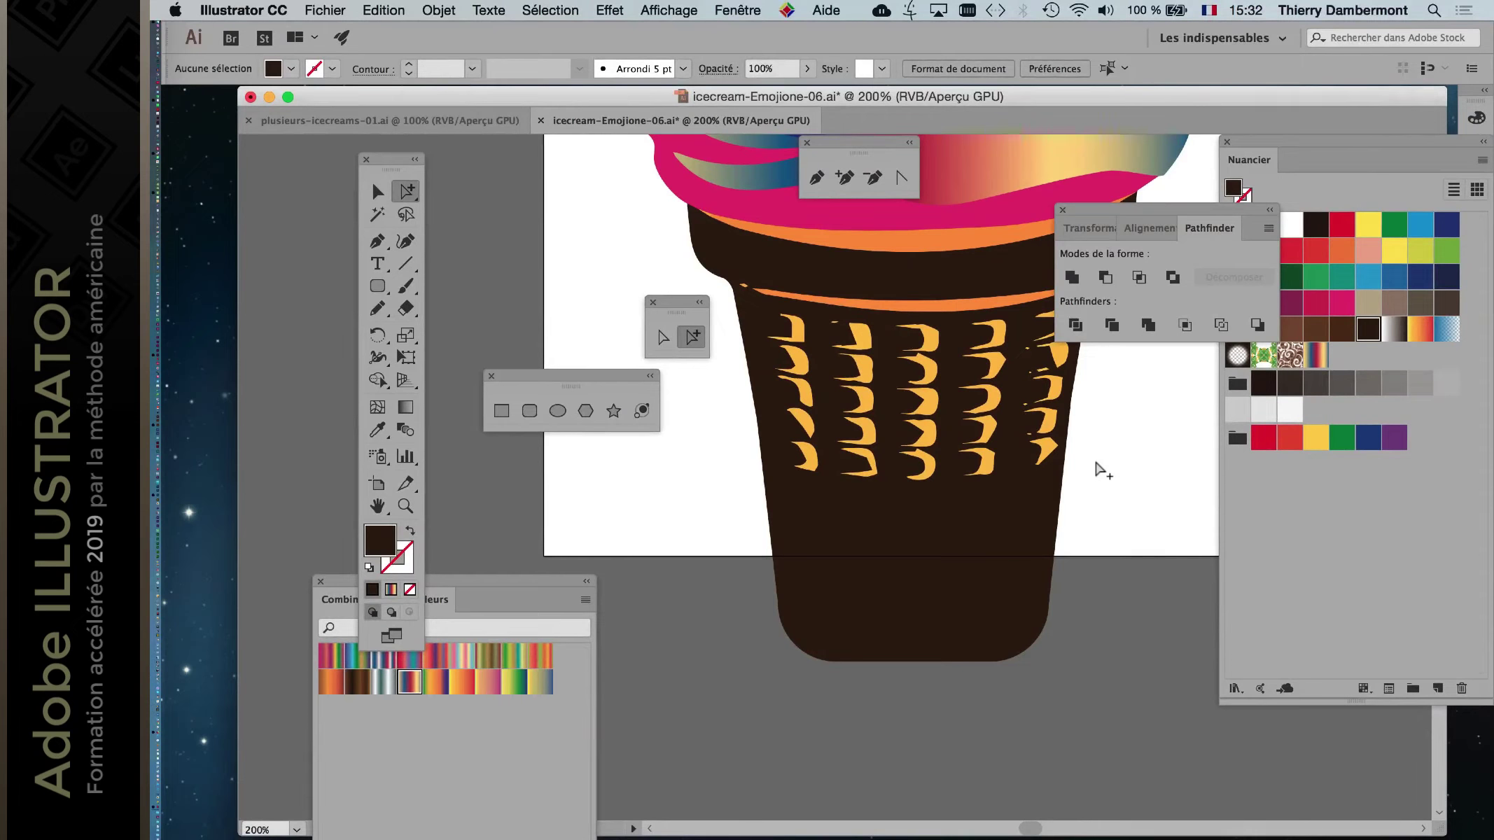
# At 150% zoom, redraw the brown cone's bottom as a smoother curve with the Pencil.
pyautogui.hotkey('ctrl', '-')
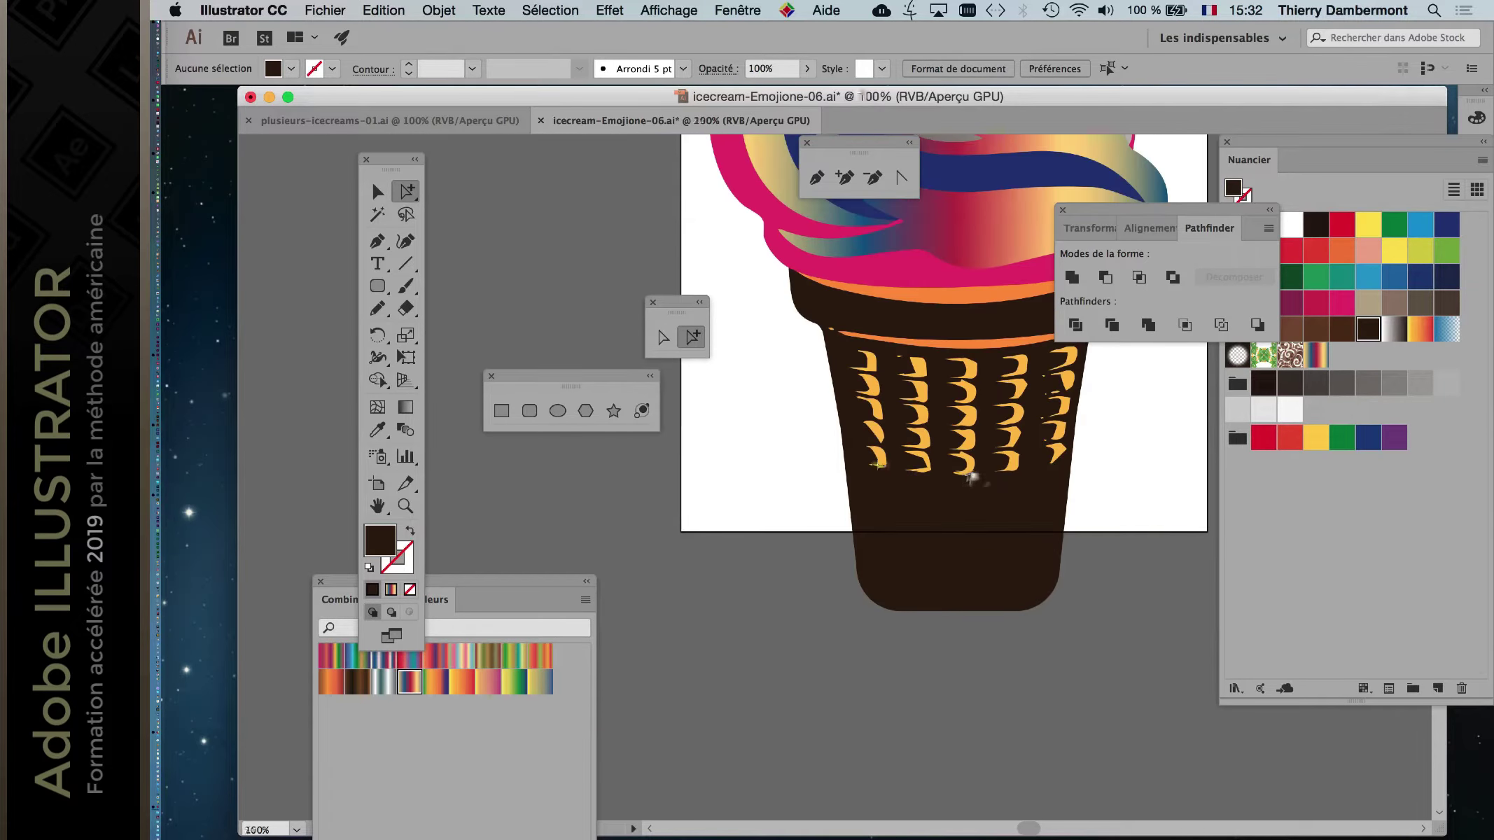
pyautogui.press('super+plus')
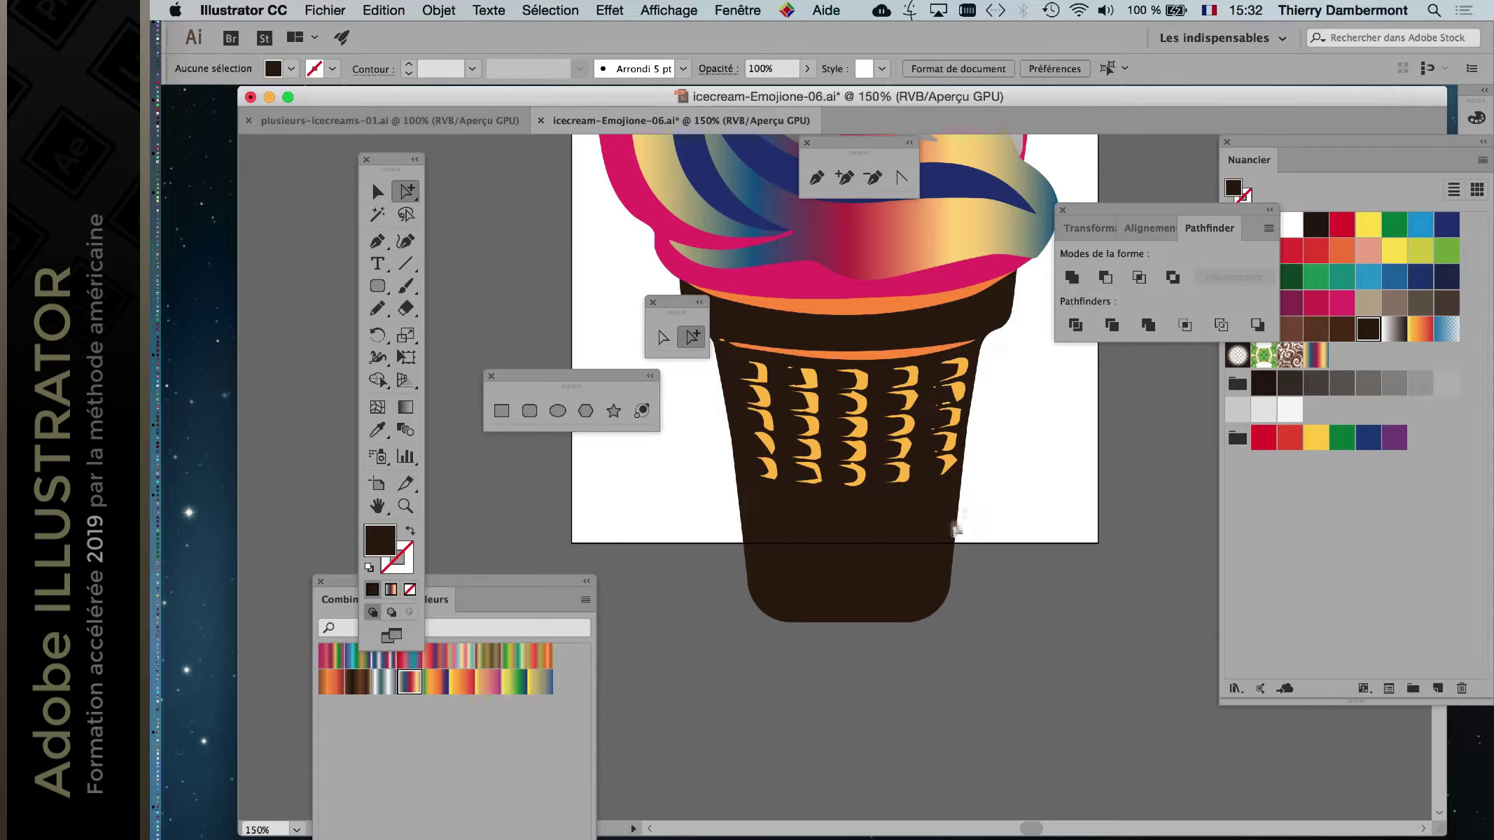
pyautogui.press('super+minus')
pyautogui.press('super+plus')
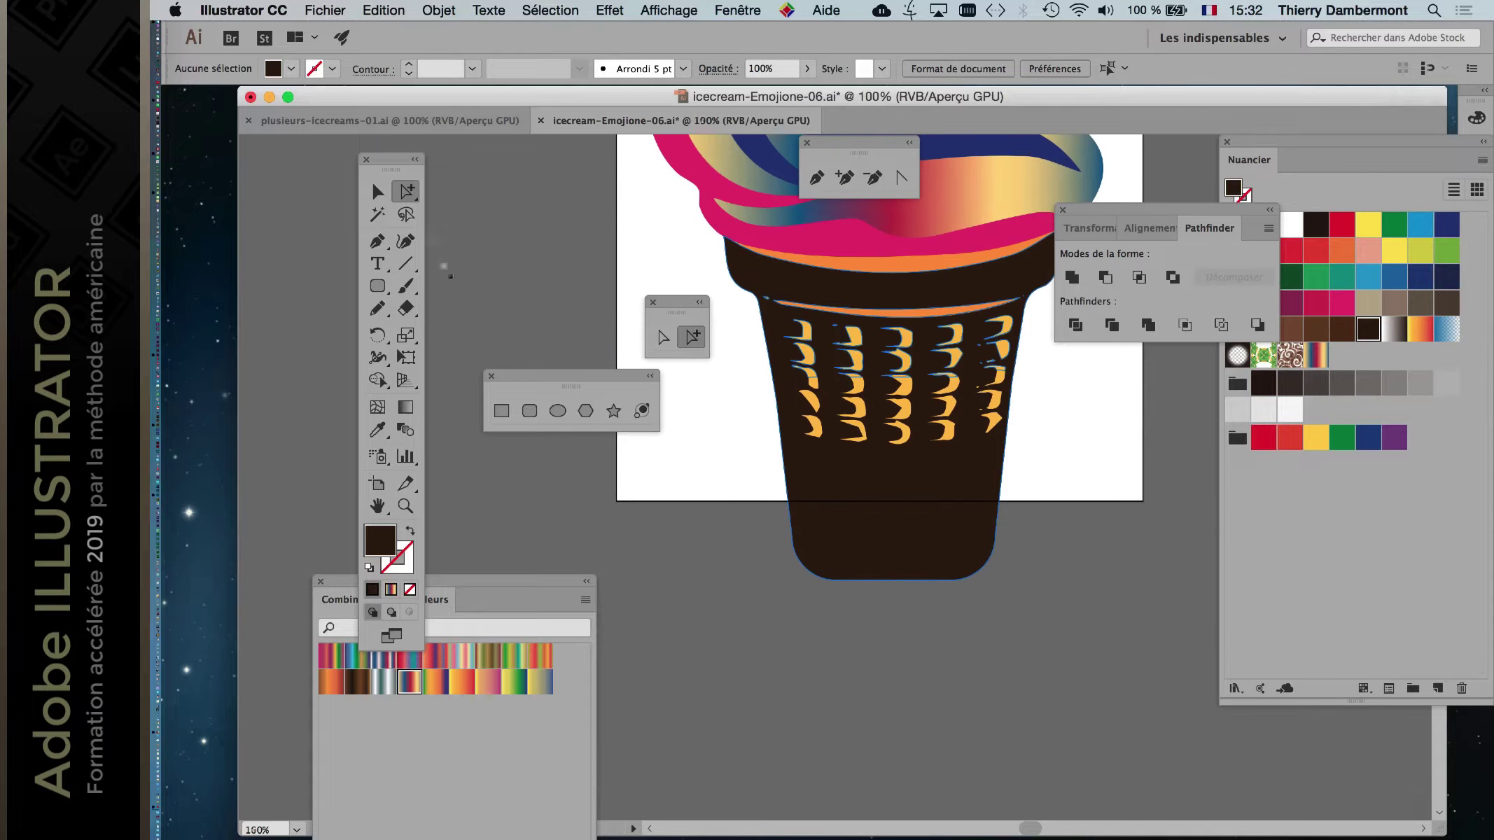
pyautogui.press('super+a')
pyautogui.click(378, 311)
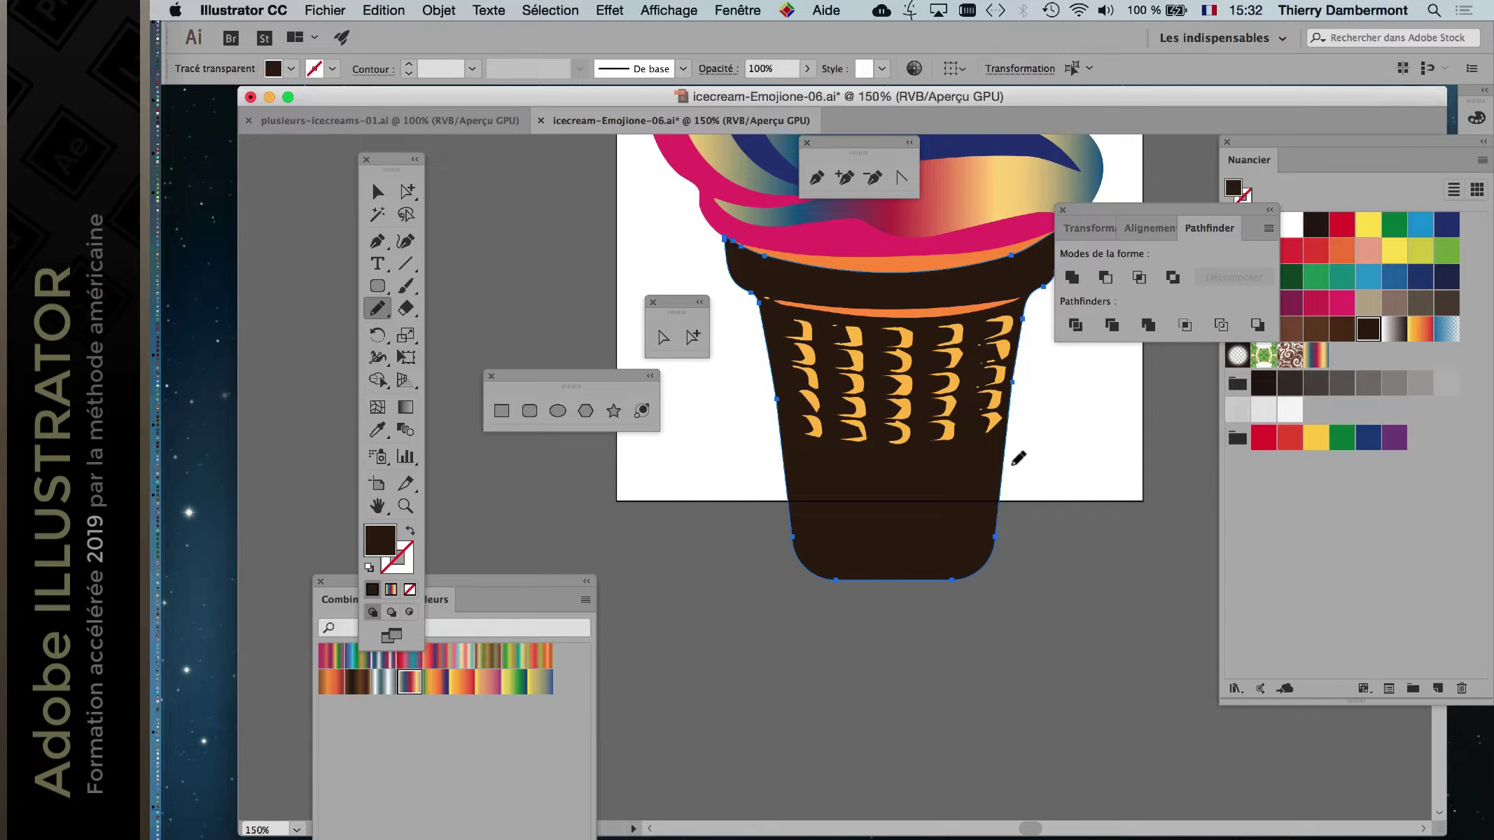
pyautogui.moveTo(1011, 464)
pyautogui.mouseDown()
pyautogui.moveTo(793, 507)
pyautogui.moveTo(846, 569)
pyautogui.mouseUp()
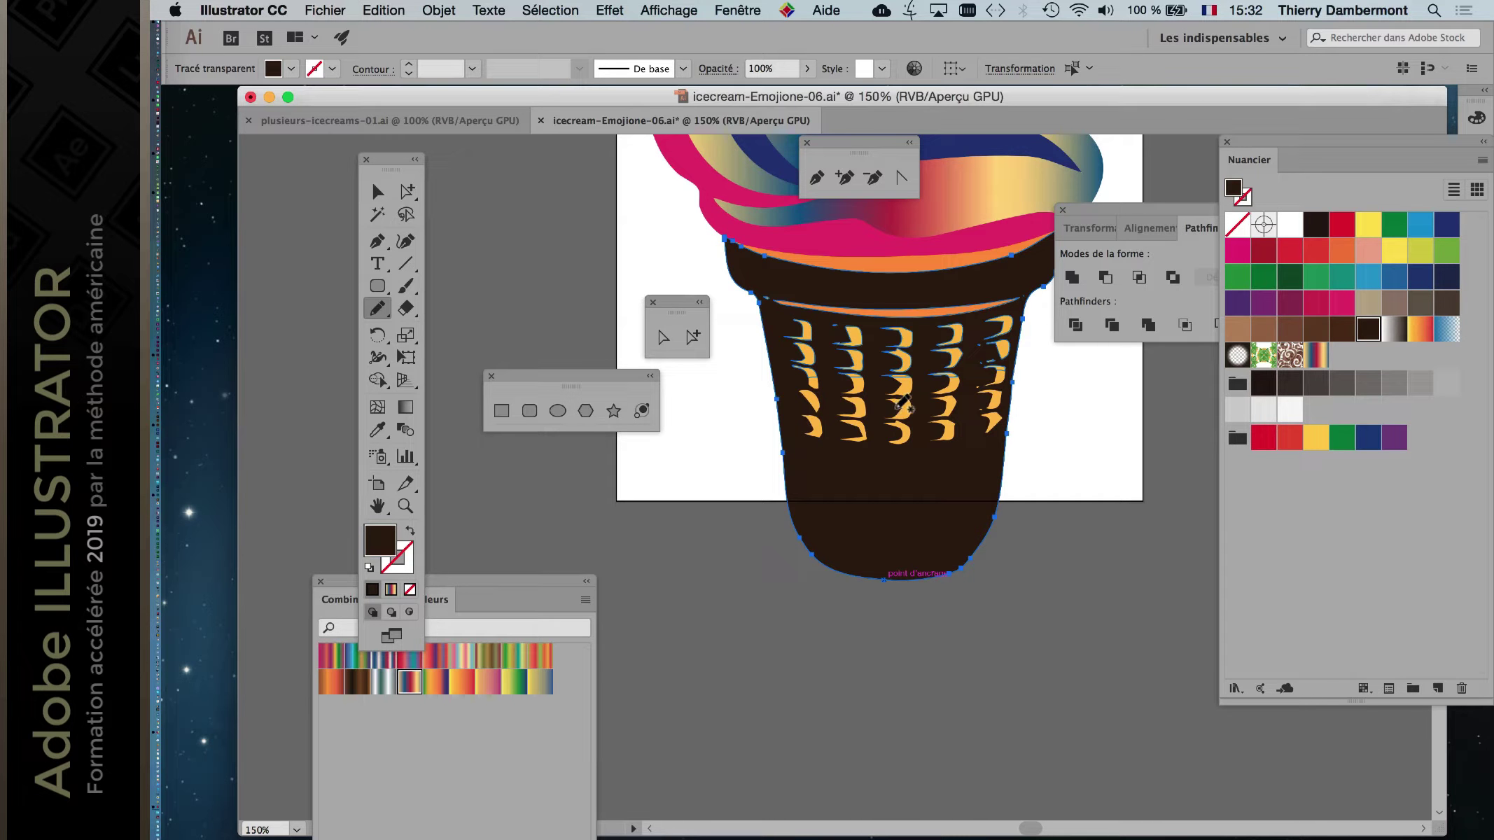
# Zoom to 200% and select just the brown cone shape inside the ice-cream group.
pyautogui.hotkey('ctrl', '+')
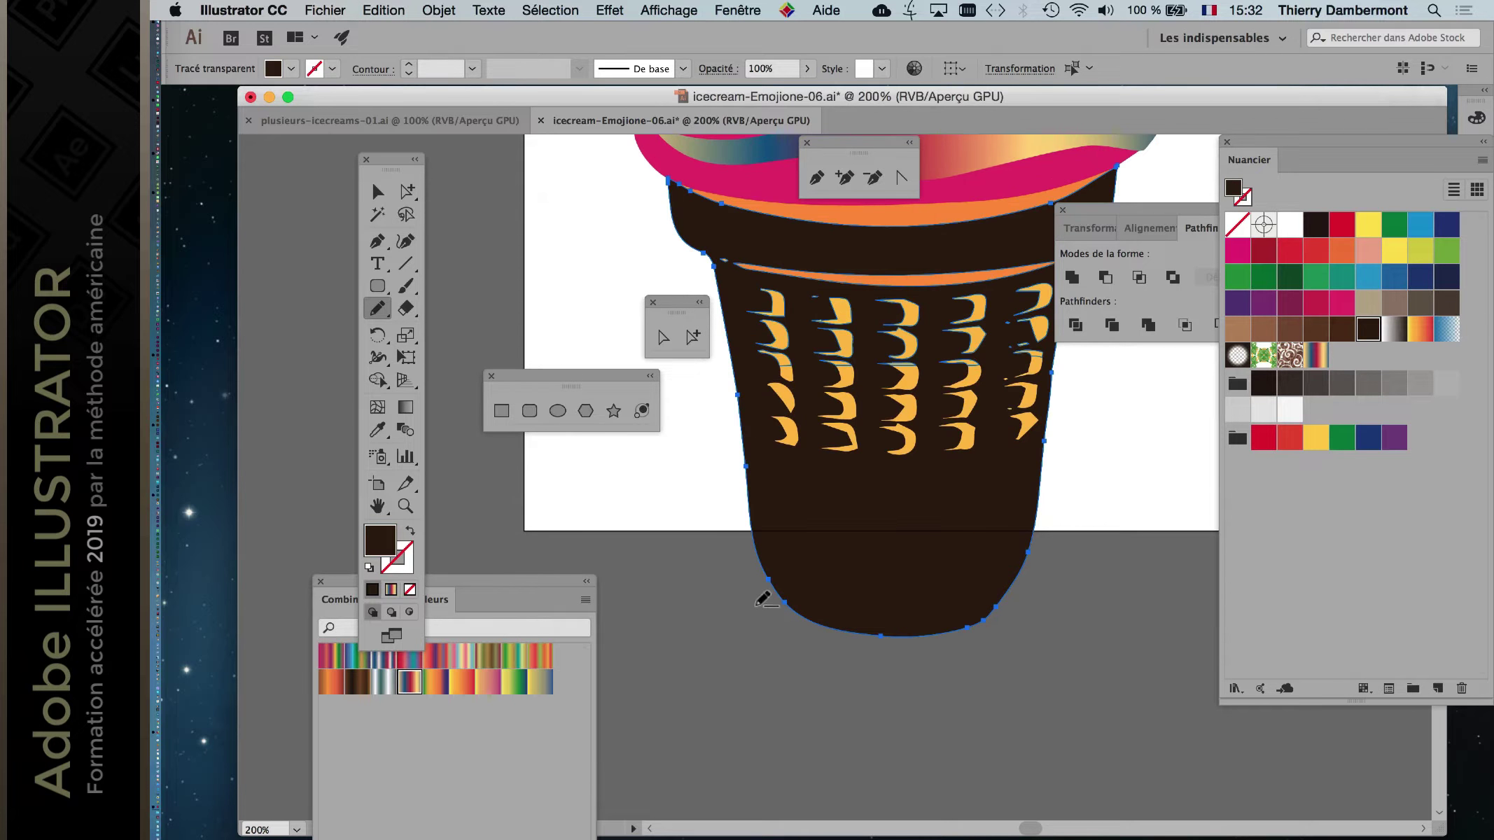
pyautogui.press('v')
pyautogui.click(833, 614)
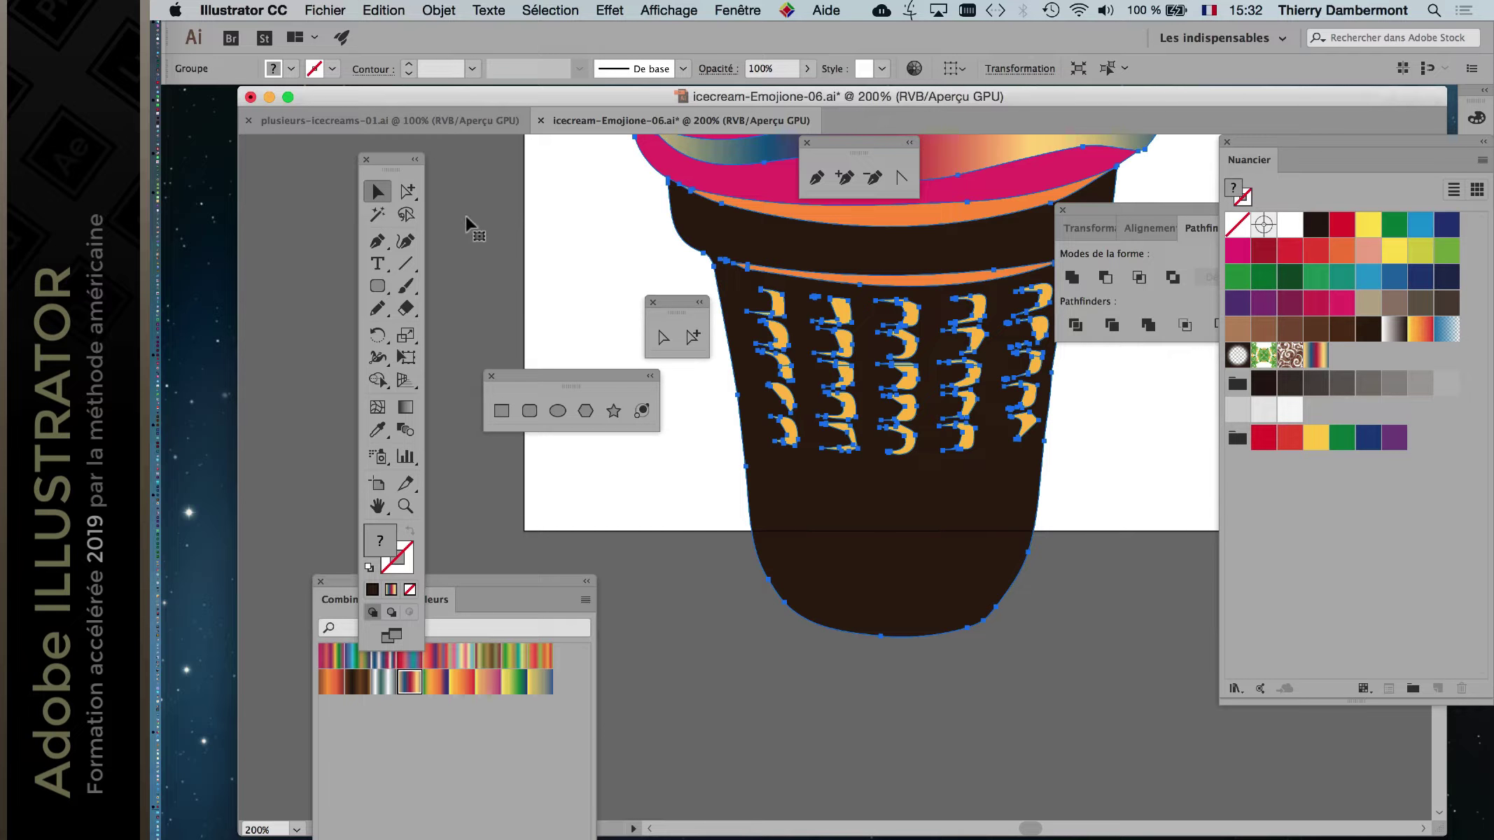
pyautogui.press('a')
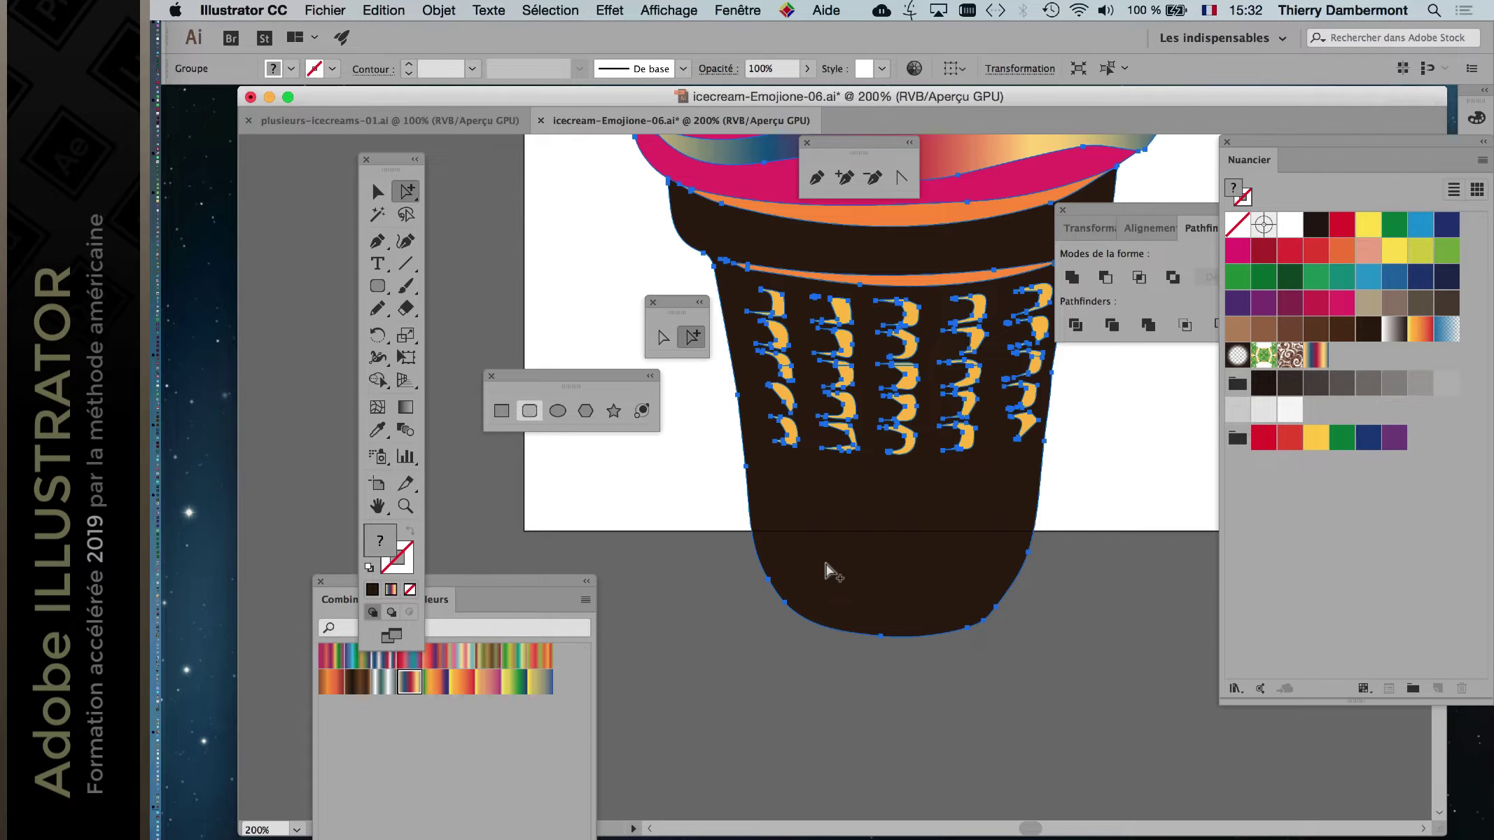
pyautogui.click(829, 571)
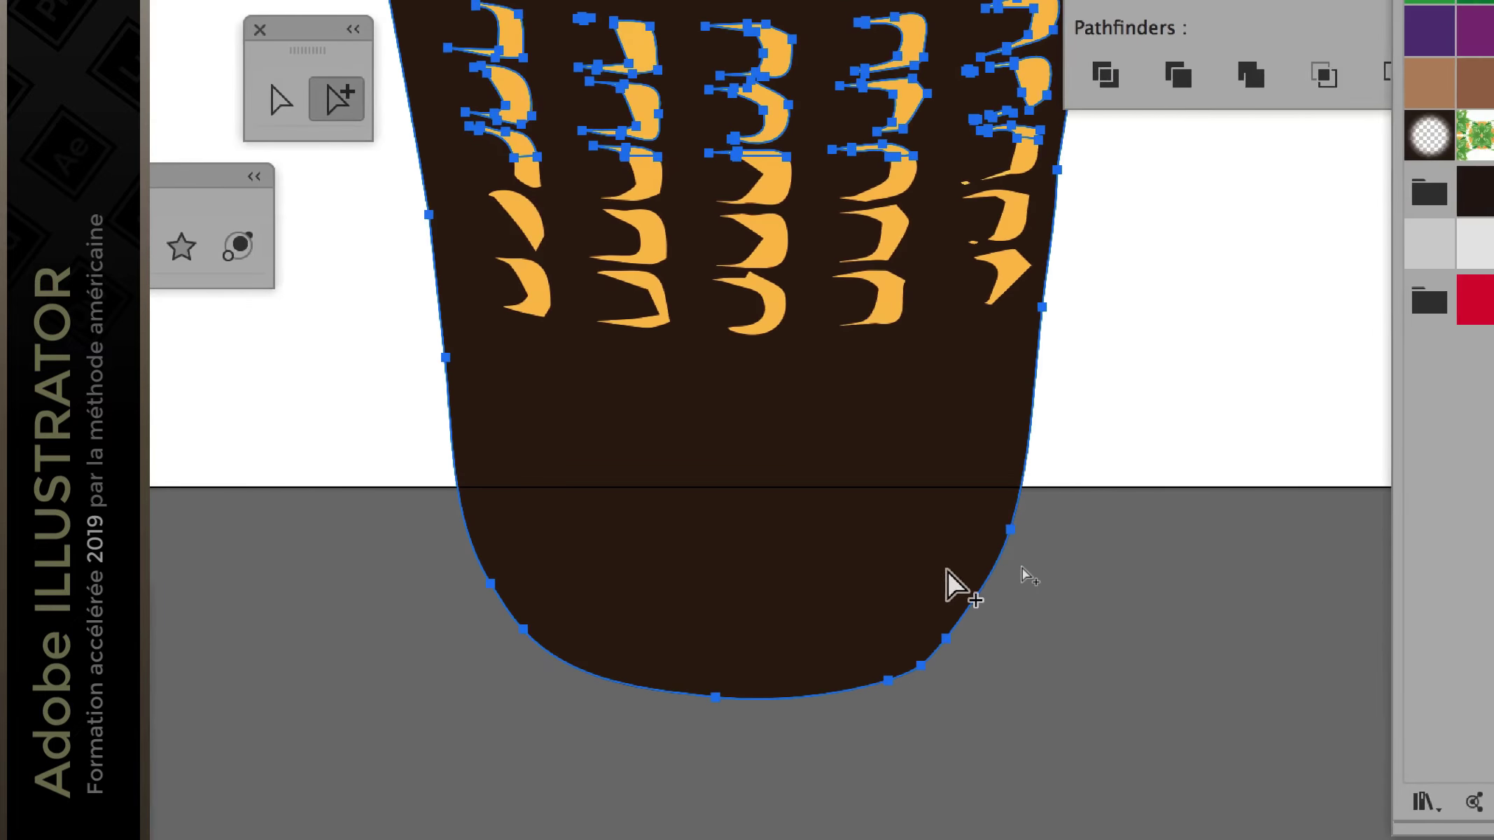
pyautogui.click(983, 583)
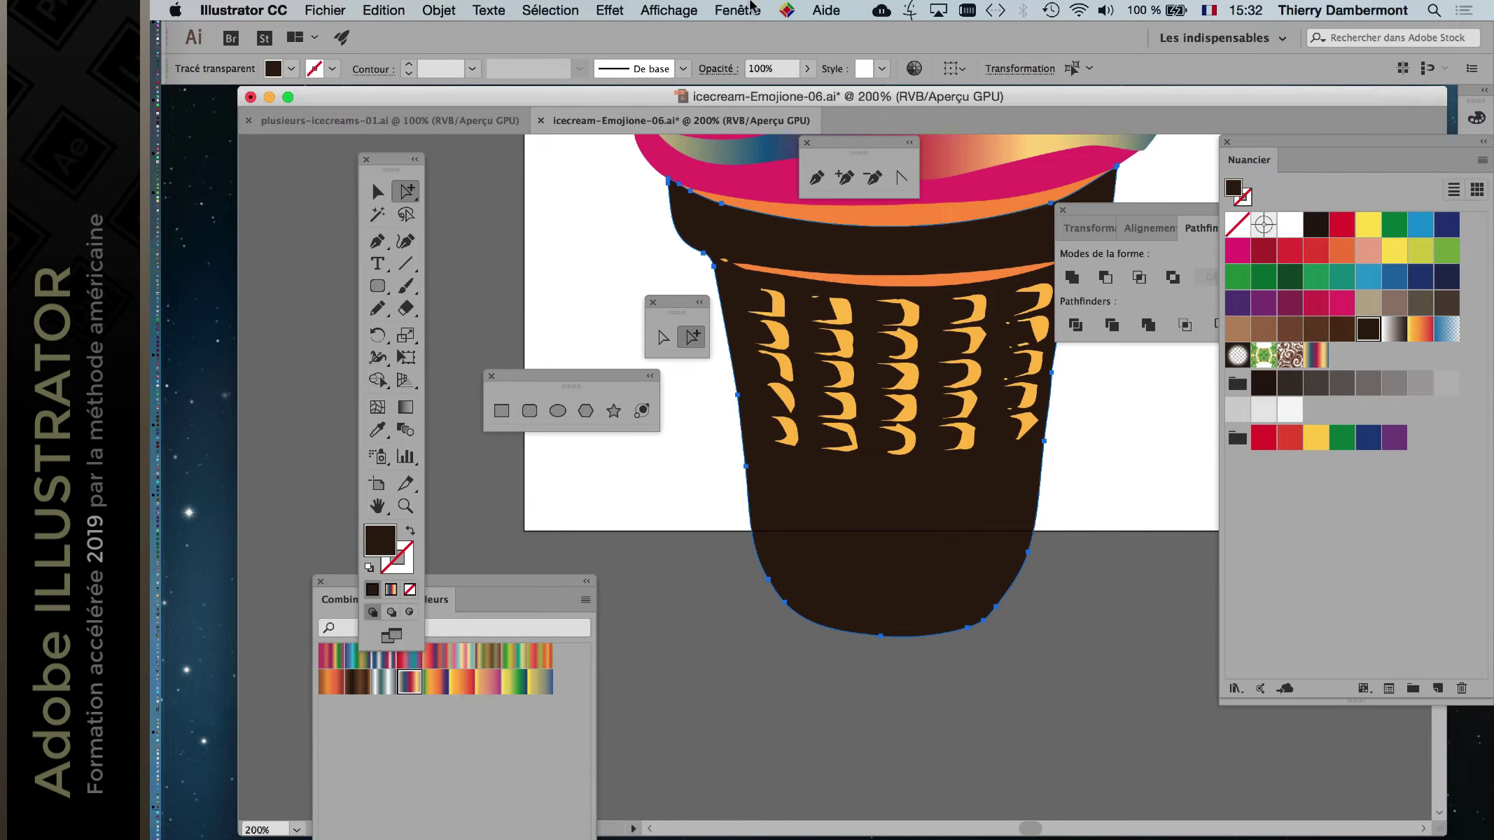
# Open and resize the Layers panel, then lock the brown cone's <Tracé transparent> path.
pyautogui.click(738, 10)
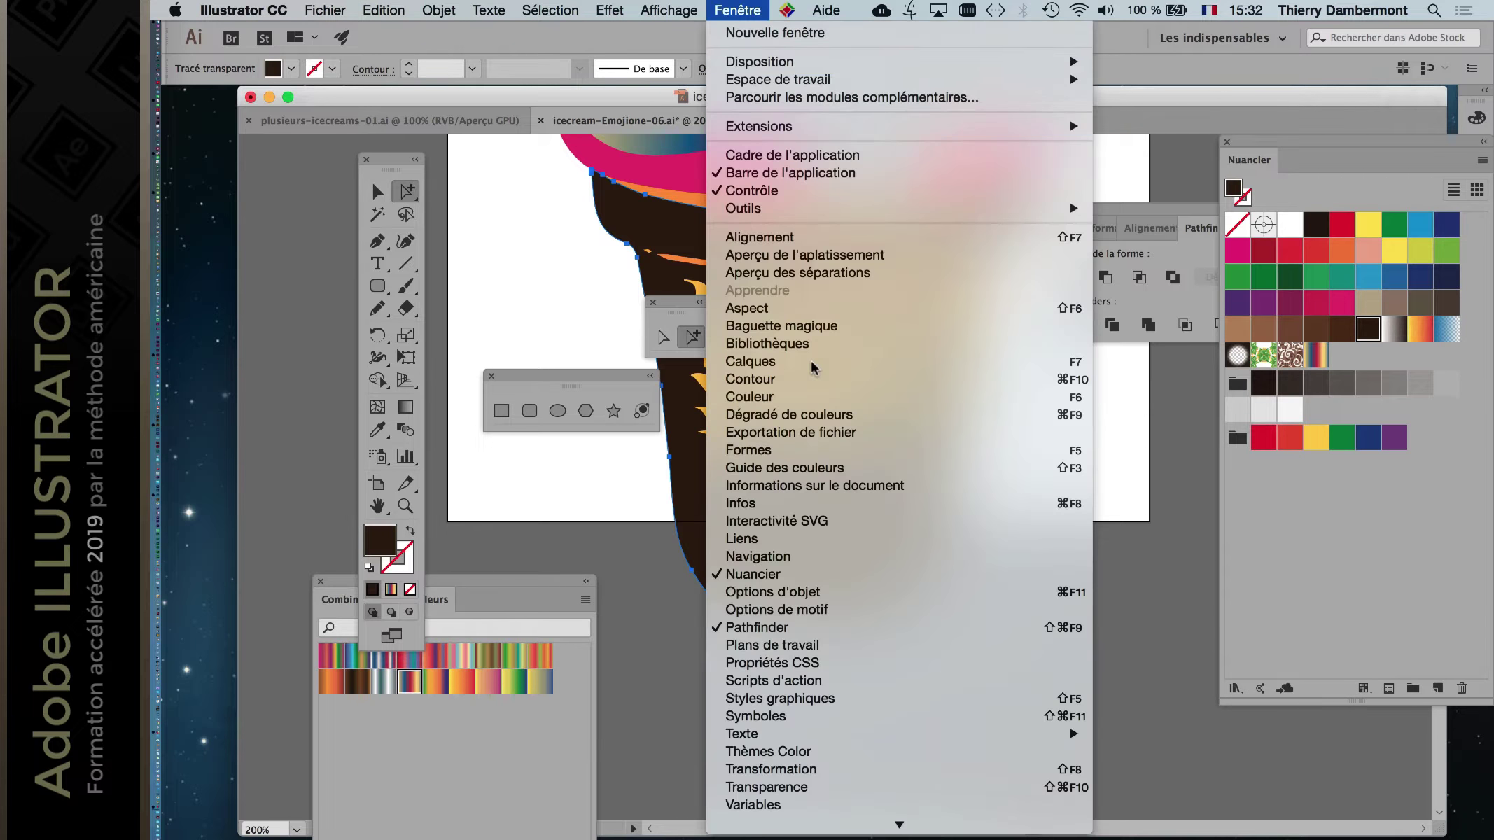
pyautogui.click(1068, 364)
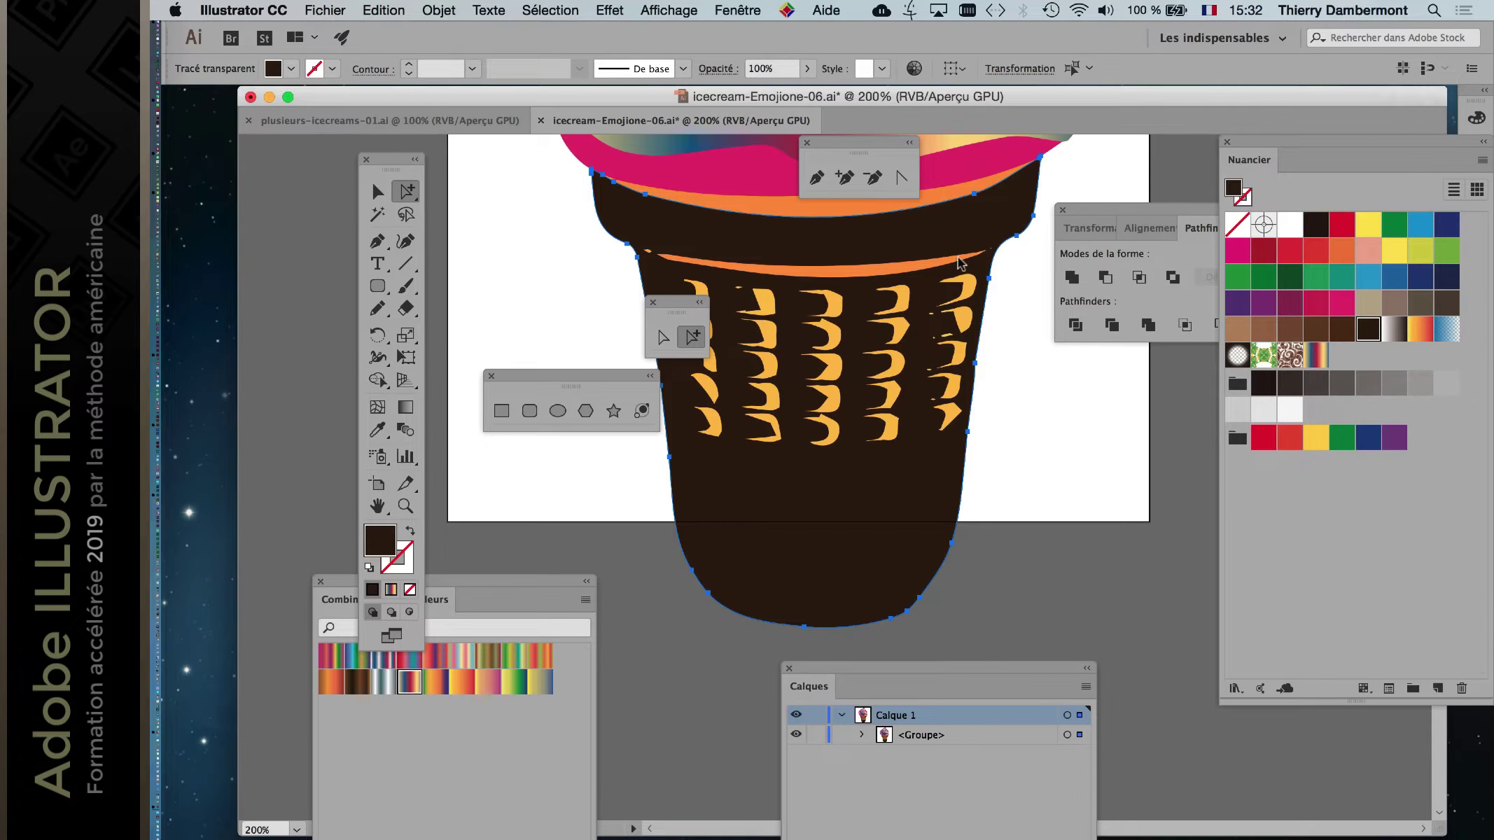
pyautogui.moveTo(938, 668); pyautogui.dragTo(1007, 196)
pyautogui.moveTo(1162, 630)
pyautogui.mouseDown()
pyautogui.moveTo(1159, 563)
pyautogui.moveTo(1257, 682)
pyautogui.mouseUp()
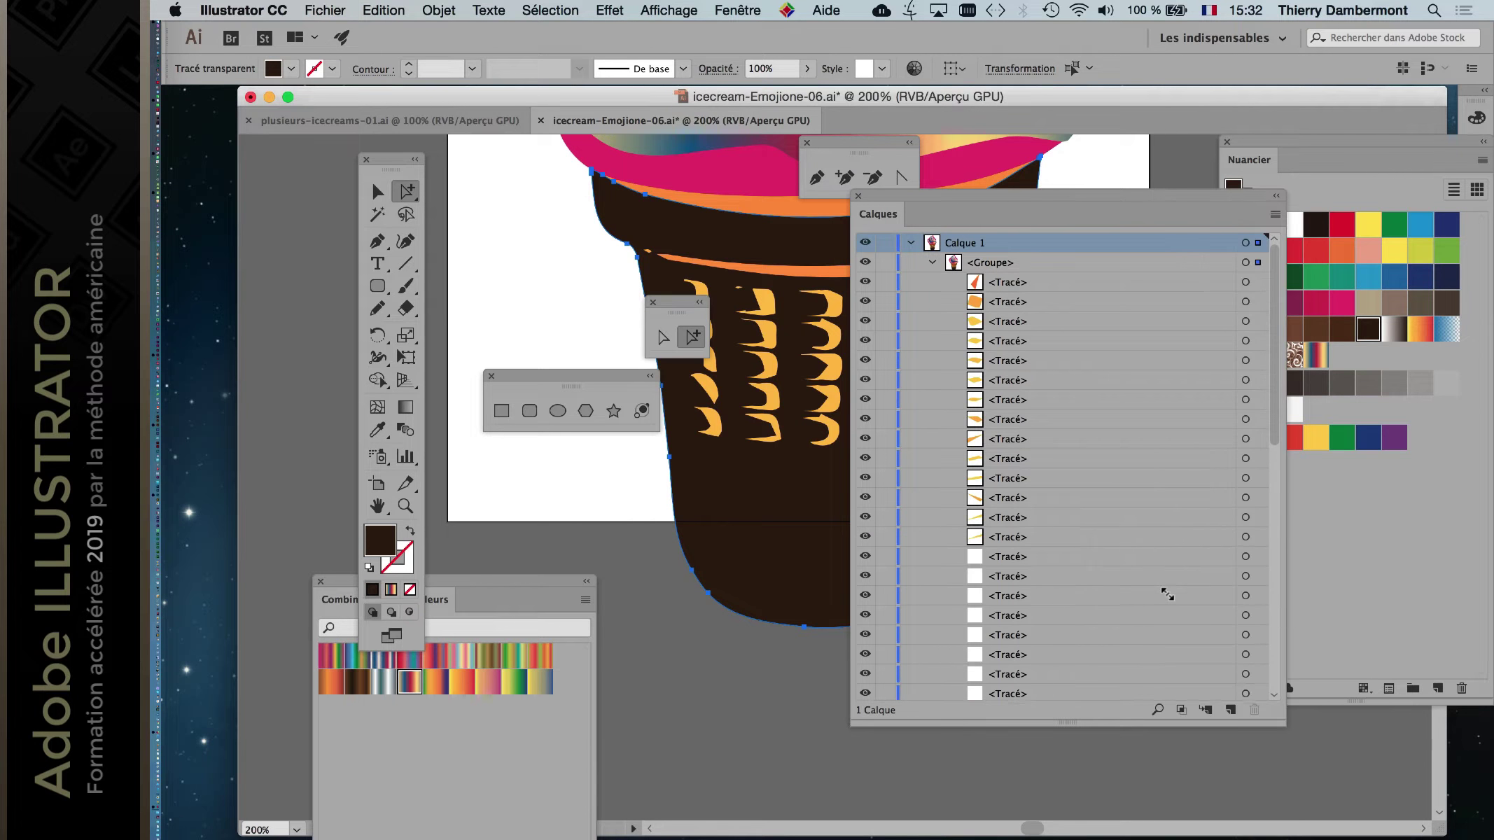
pyautogui.scroll(-3, 1257, 682)
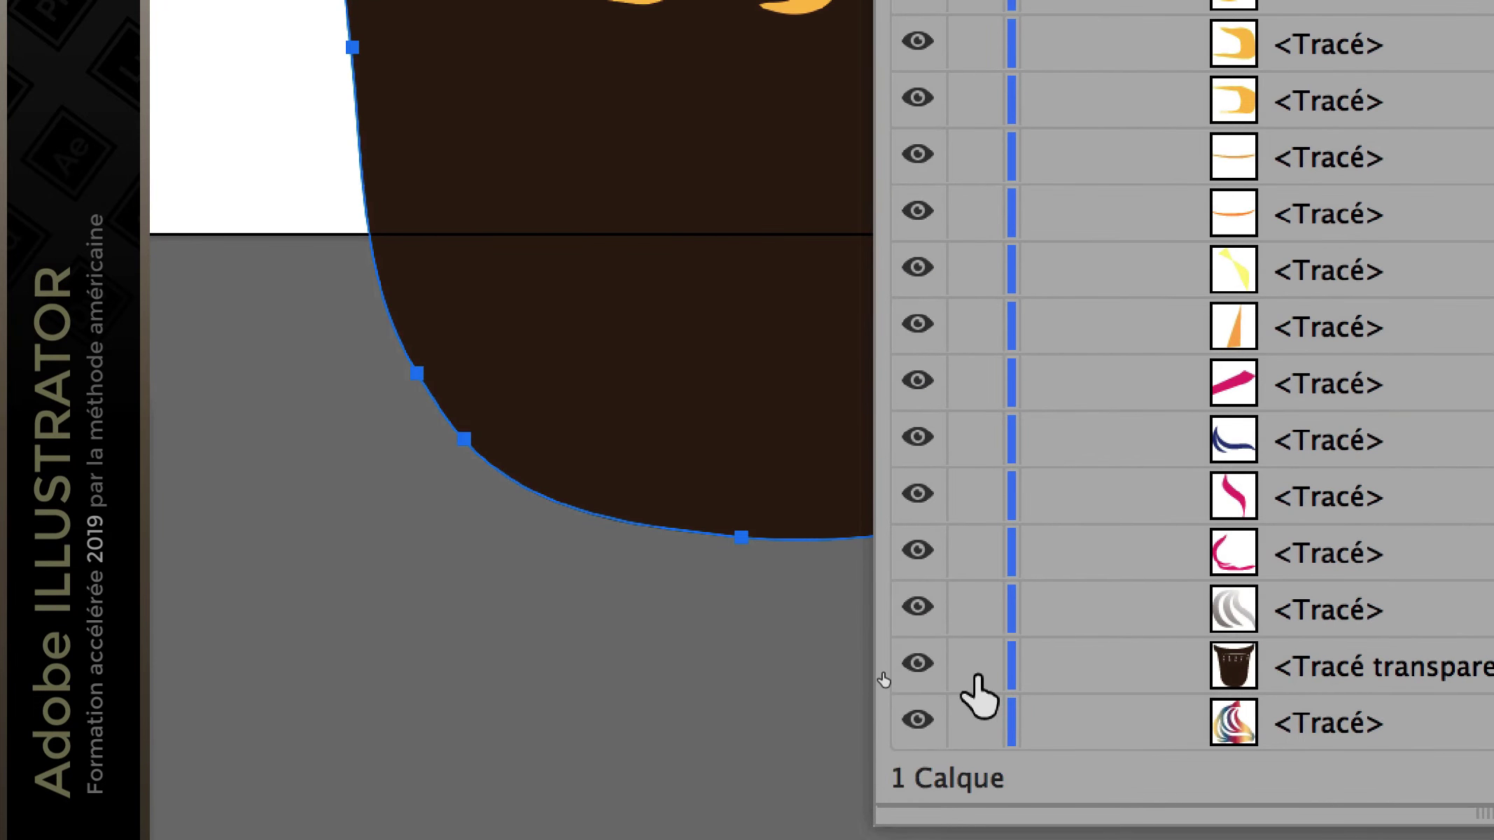
pyautogui.hotkey('ctrl', 'shift', 'a')
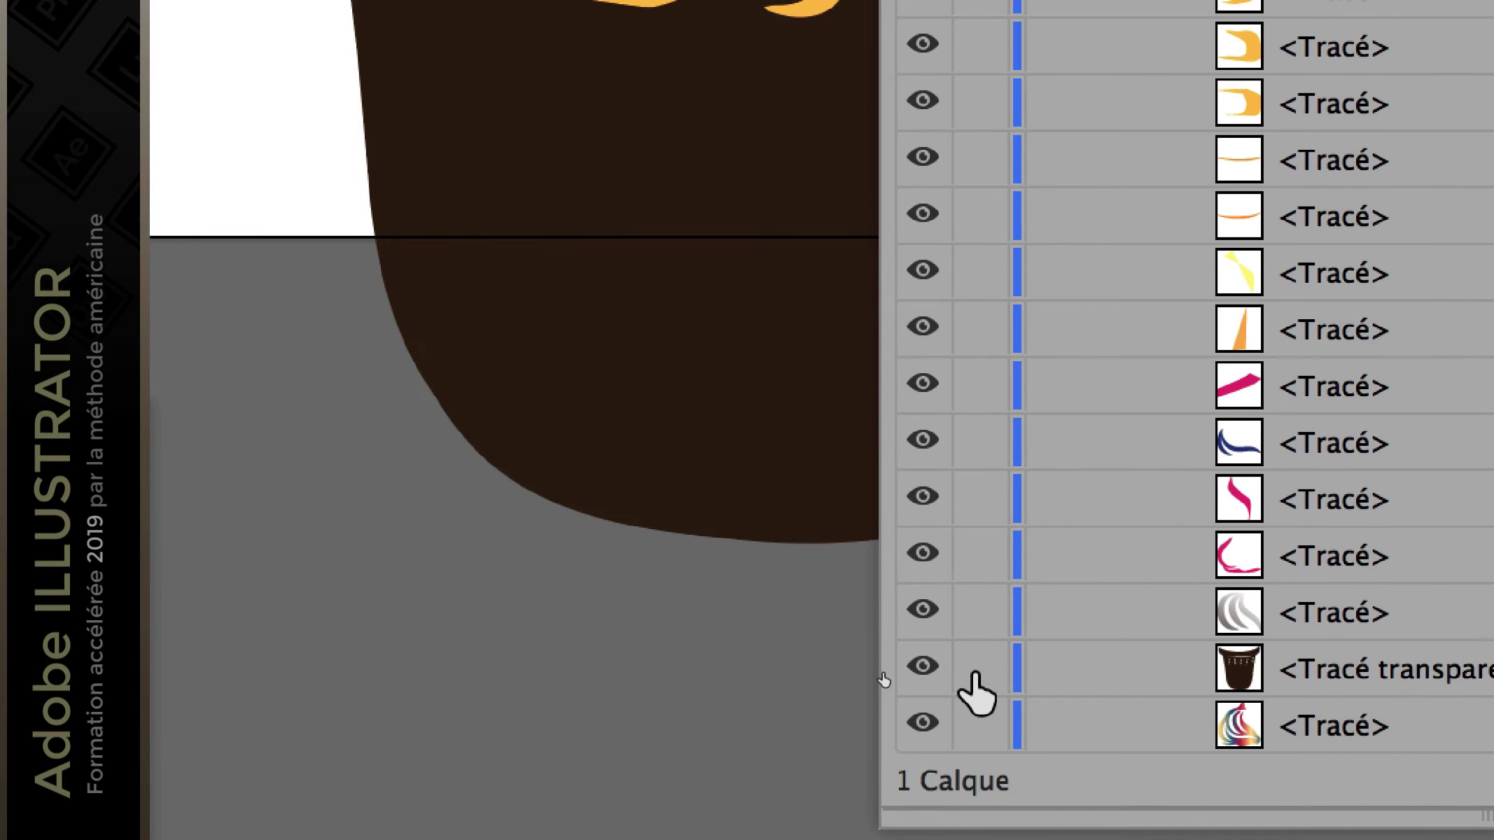
pyautogui.click(979, 671)
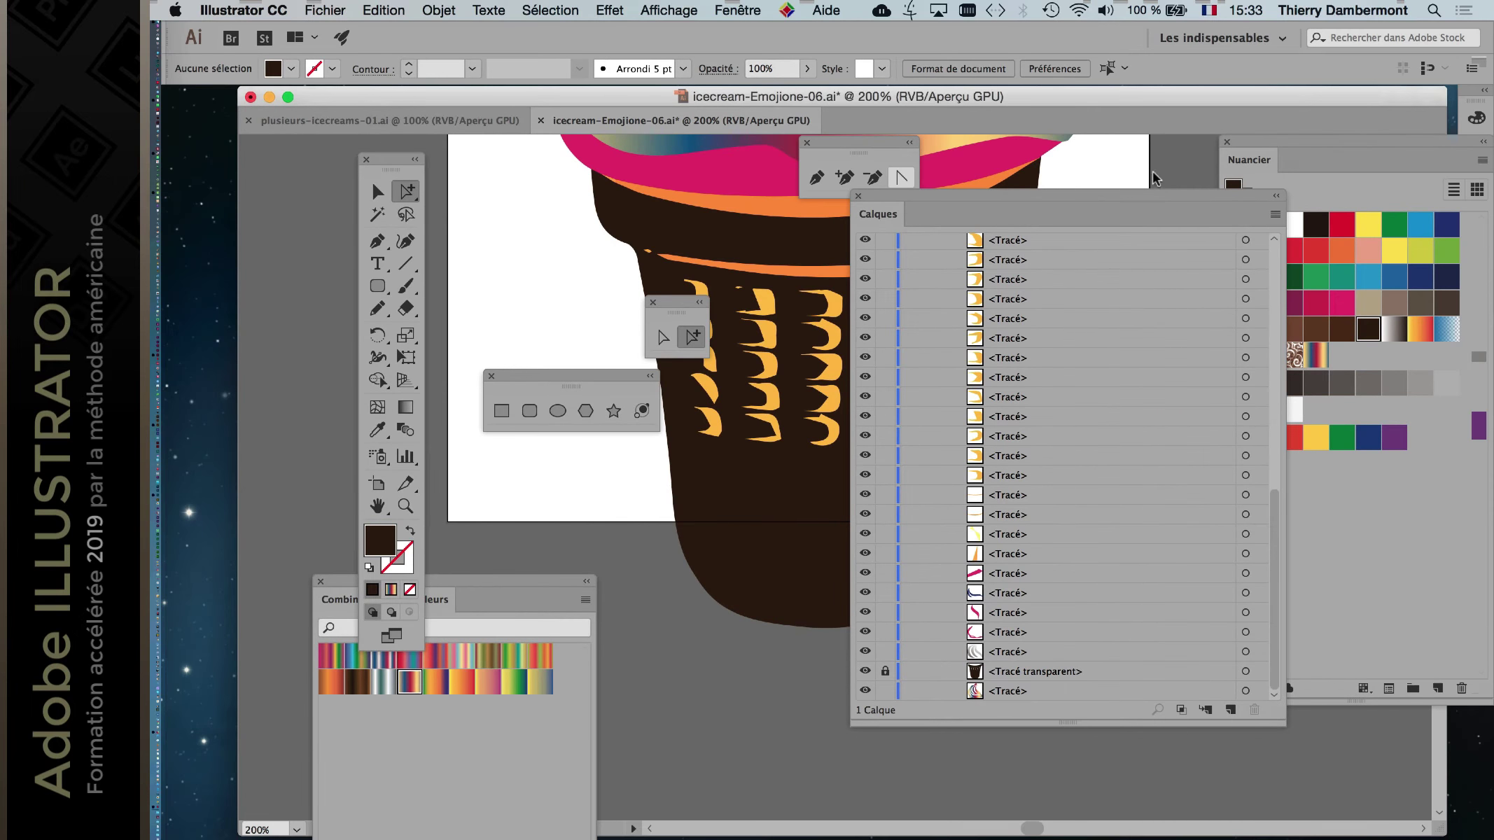
# Zoom to 300% and Alt-drag a copy of the orange waffle marks down the cone.
pyautogui.moveTo(1179, 198); pyautogui.dragTo(1425, 175)
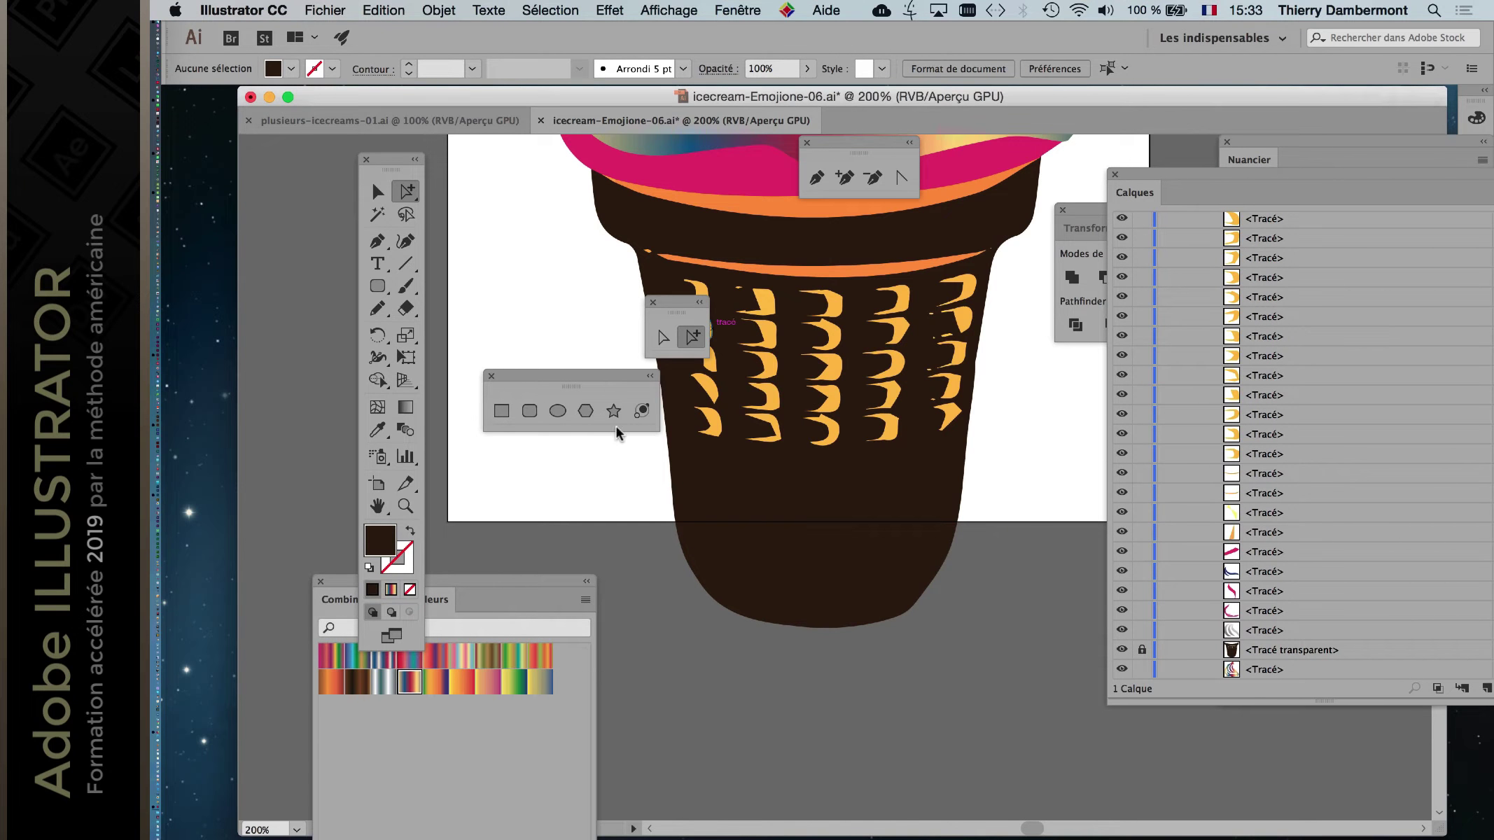
pyautogui.moveTo(676, 303); pyautogui.dragTo(516, 192)
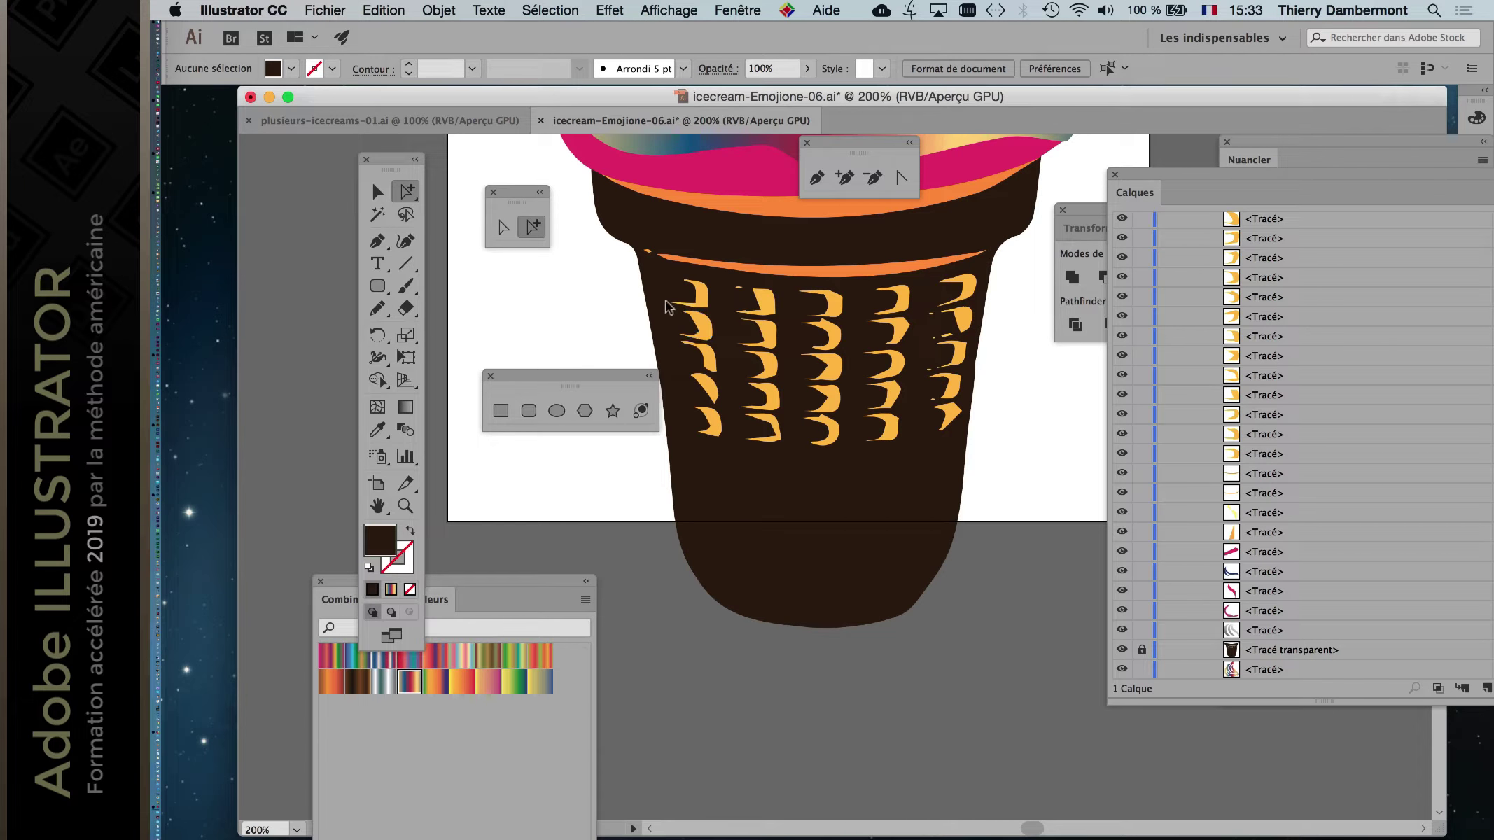
pyautogui.moveTo(595, 378); pyautogui.dragTo(538, 364)
pyautogui.press('super+plus')
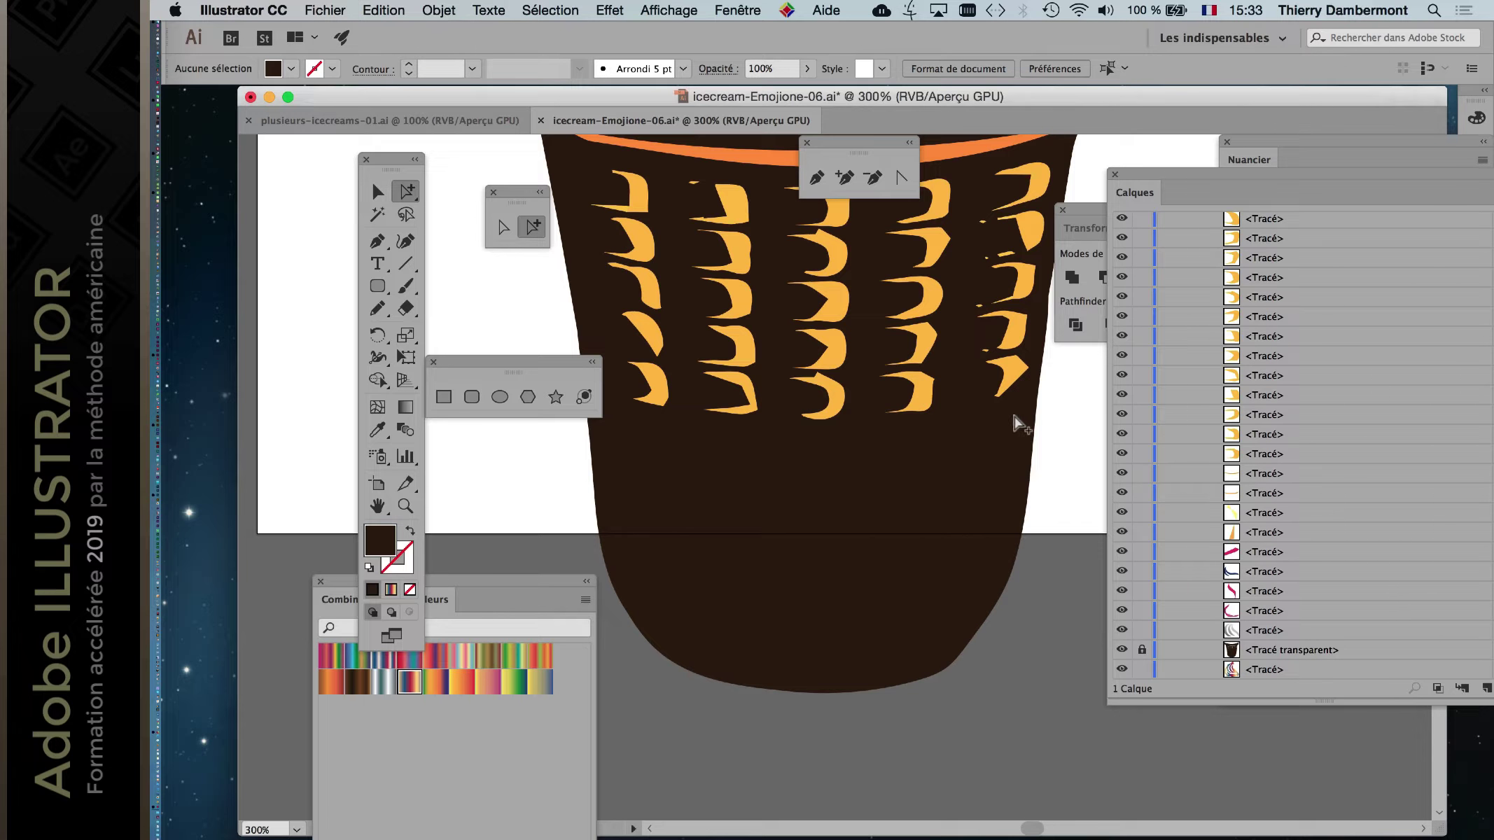
pyautogui.click(1004, 378)
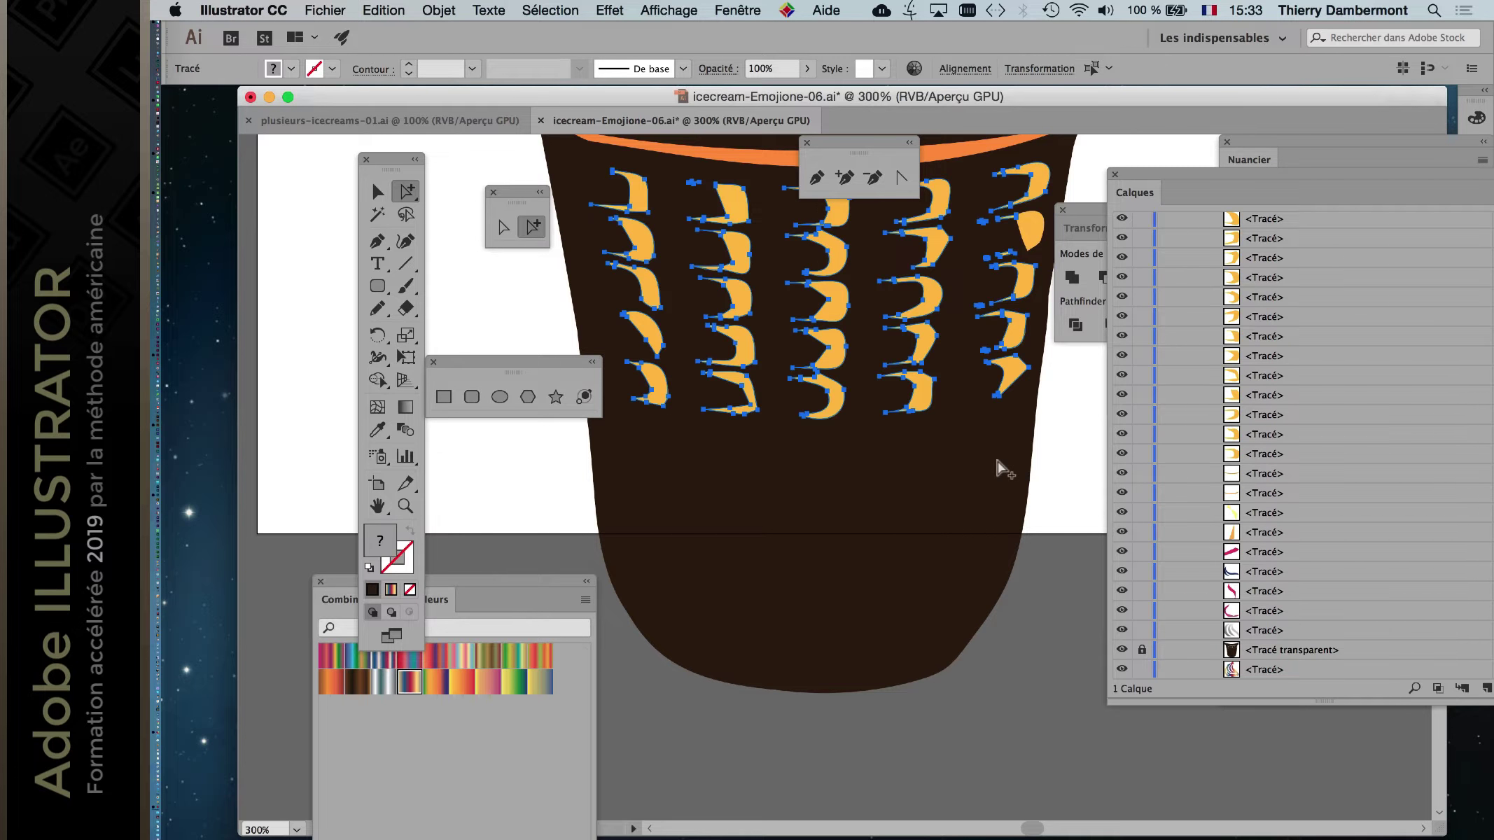
pyautogui.moveTo(1008, 378); pyautogui.dragTo(1011, 634)
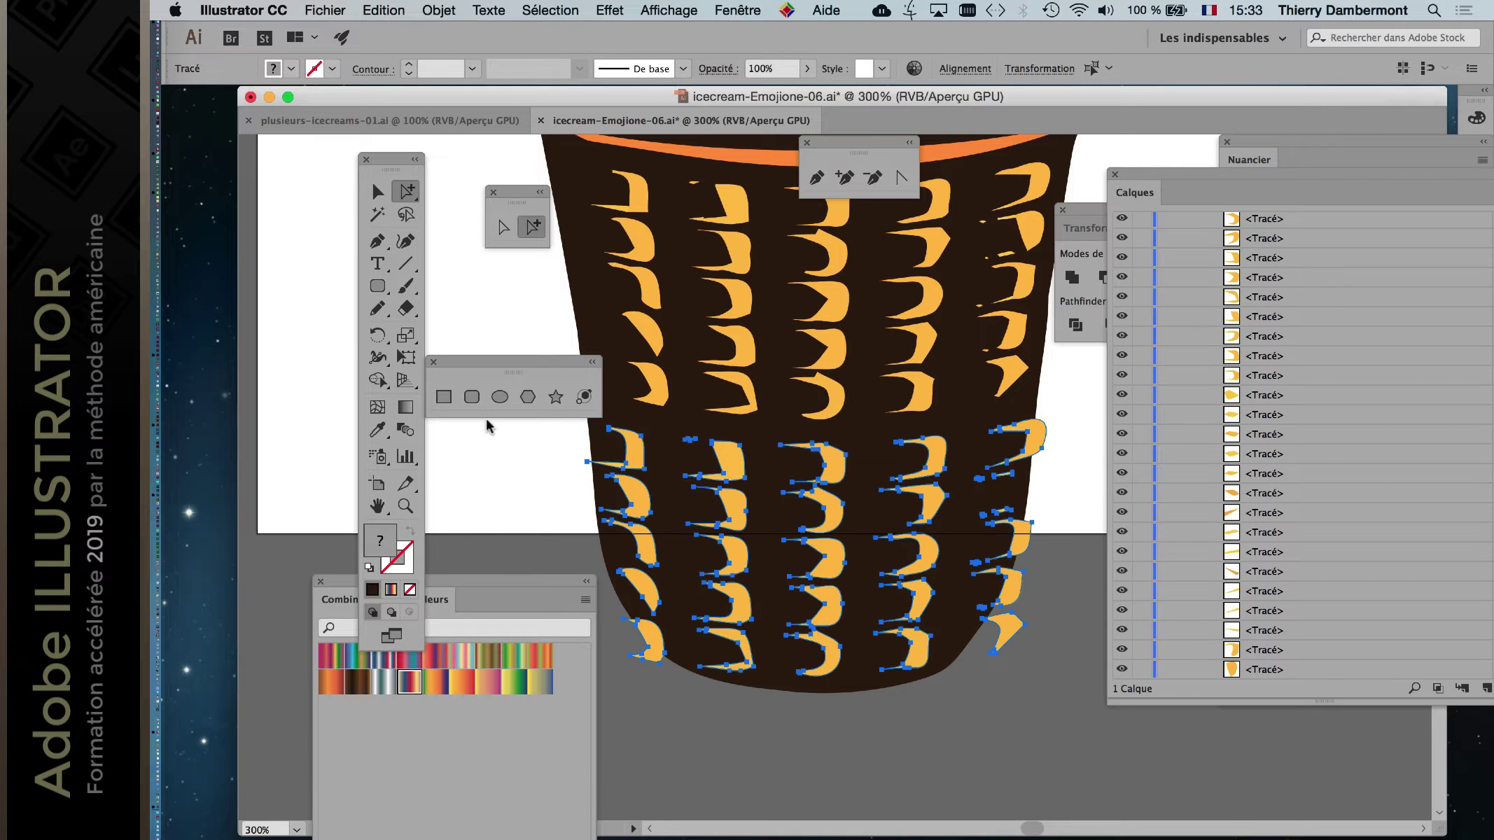
# Squeeze the copied marks narrower from both sides with Free Transform.
pyautogui.moveTo(570, 364); pyautogui.dragTo(964, 760)
pyautogui.press('e')
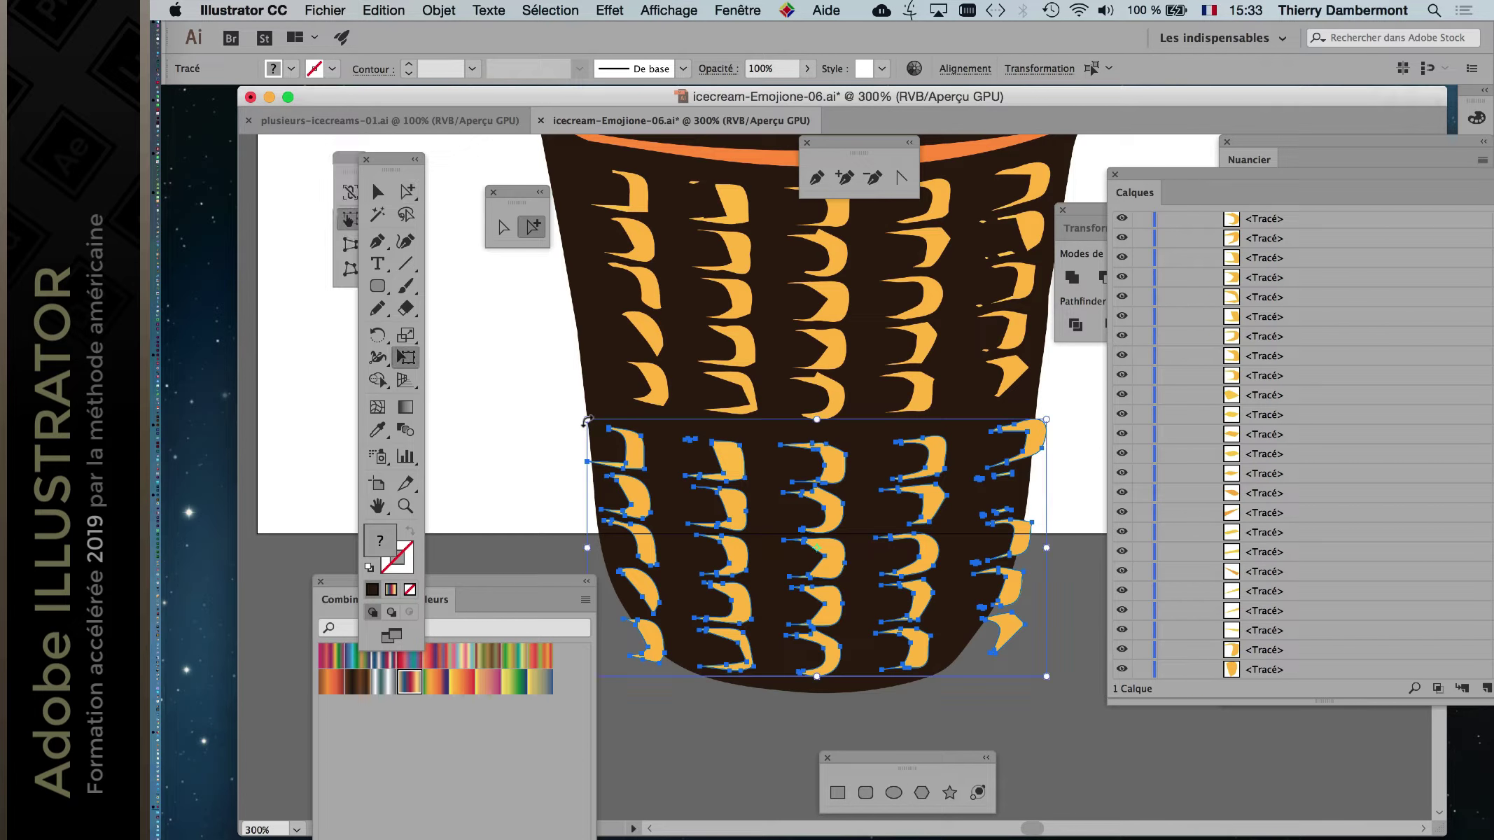
pyautogui.moveTo(588, 420); pyautogui.dragTo(622, 429)
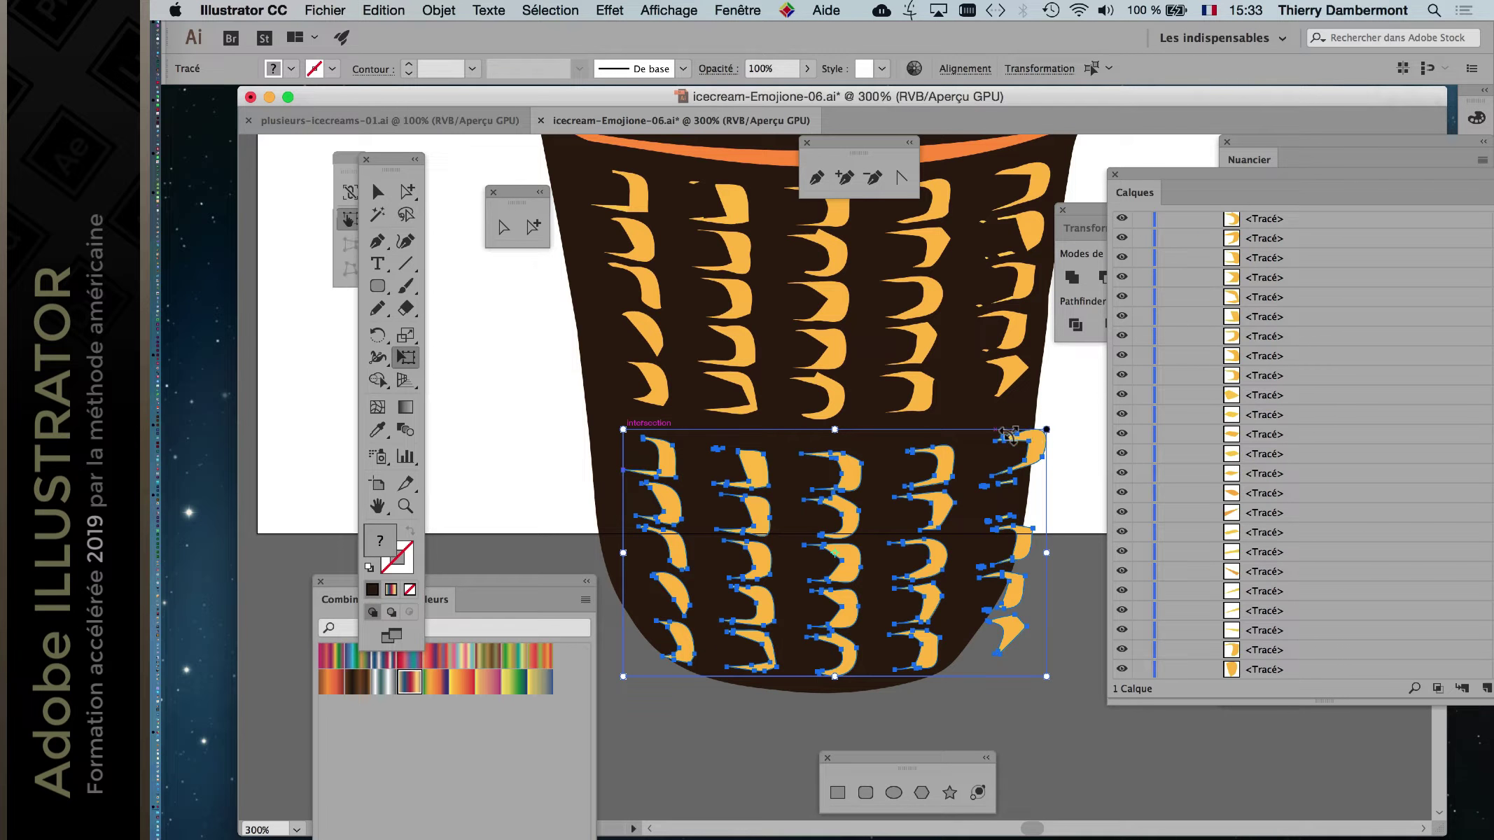
pyautogui.moveTo(945, 471)
pyautogui.mouseDown()
pyautogui.moveTo(917, 476)
pyautogui.moveTo(918, 463)
pyautogui.mouseUp()
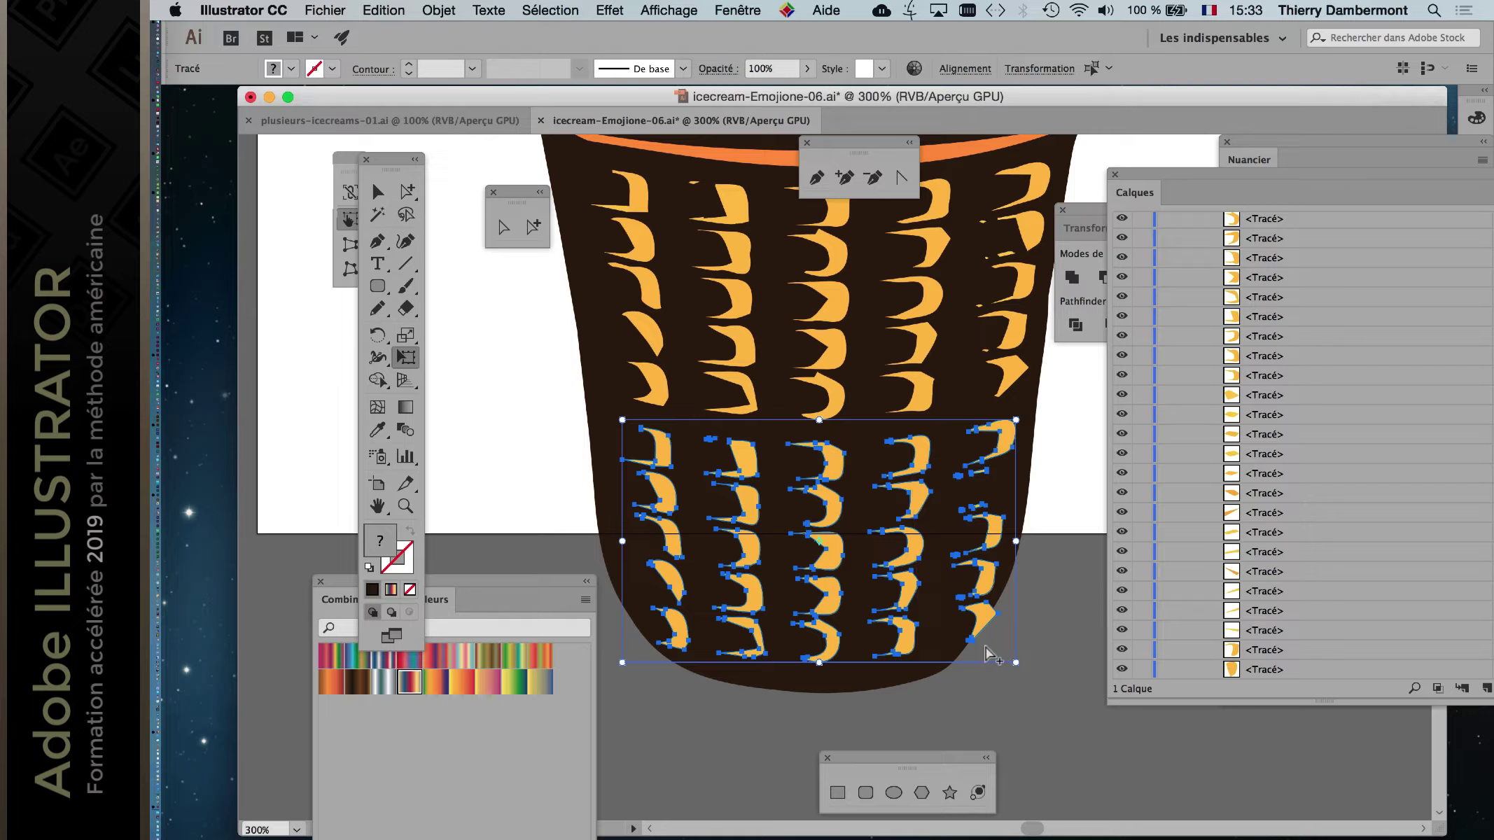
pyautogui.click(429, 371)
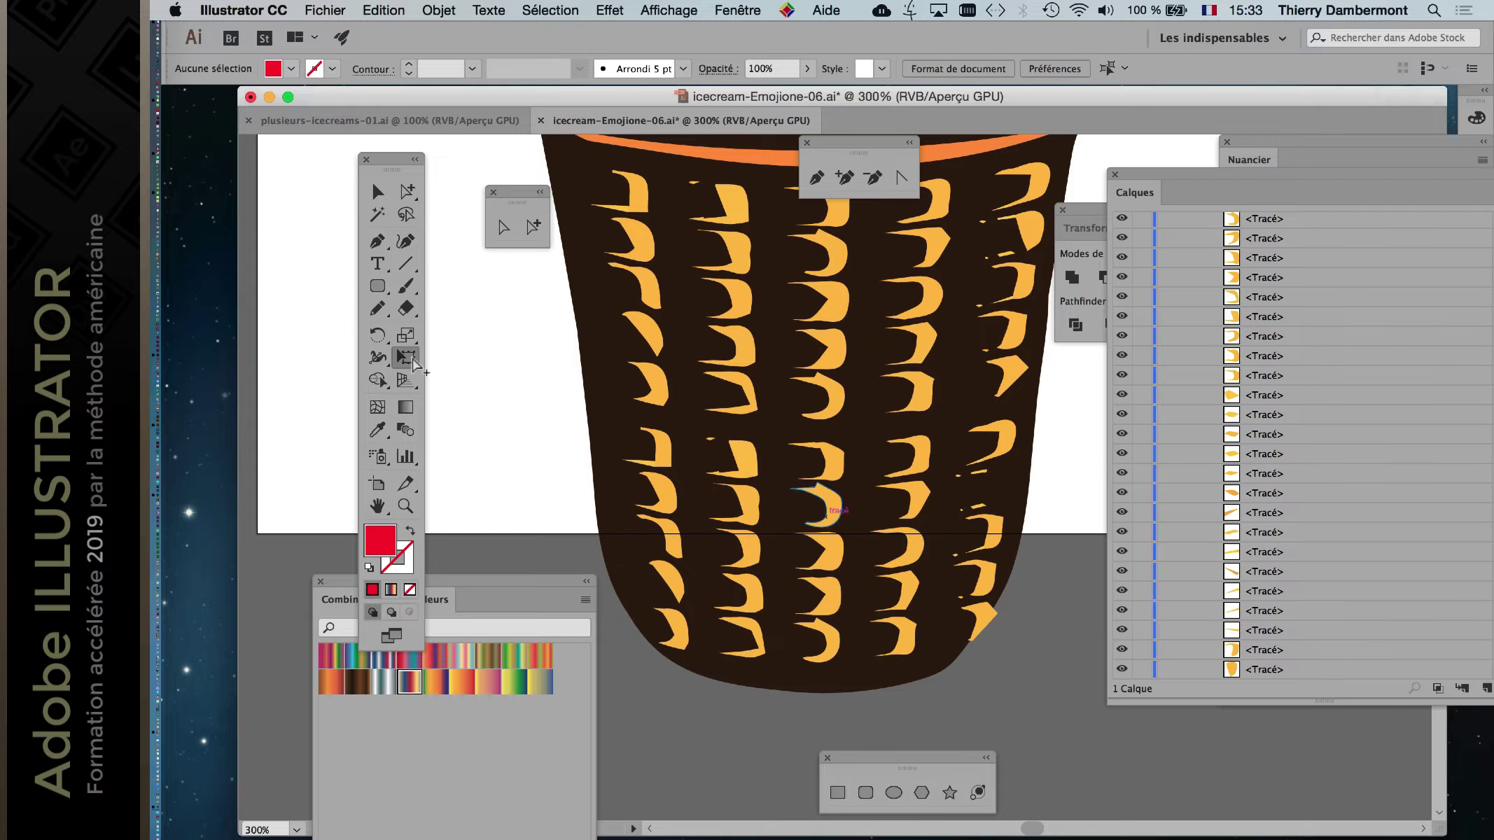
# With Free Transform active, select the lower rows of waffle marks.
pyautogui.press('s')
pyautogui.press('e')
pyautogui.moveTo(625, 438); pyautogui.dragTo(1019, 682)
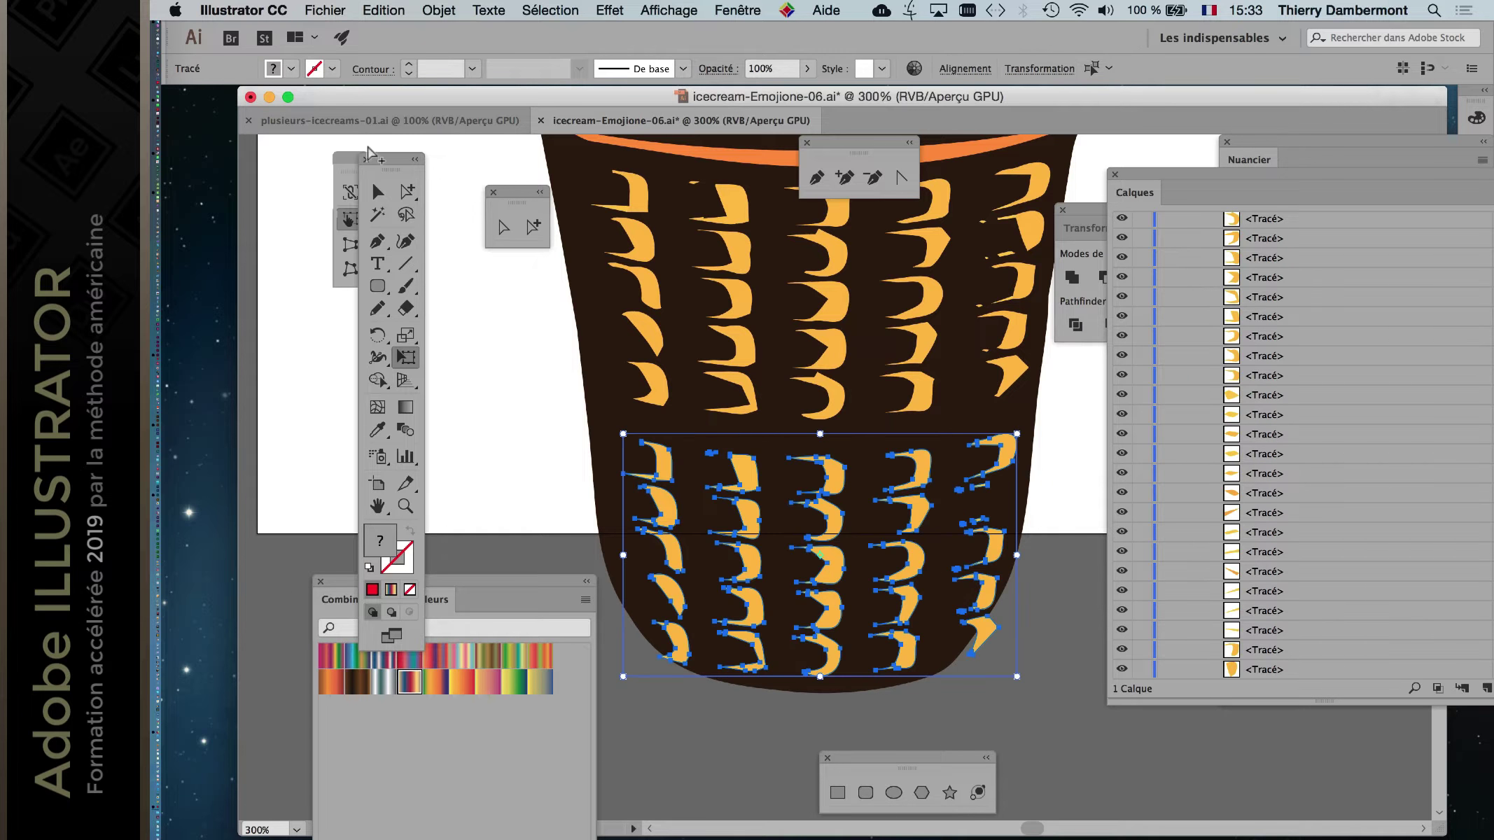
pyautogui.moveTo(381, 161); pyautogui.dragTo(279, 153)
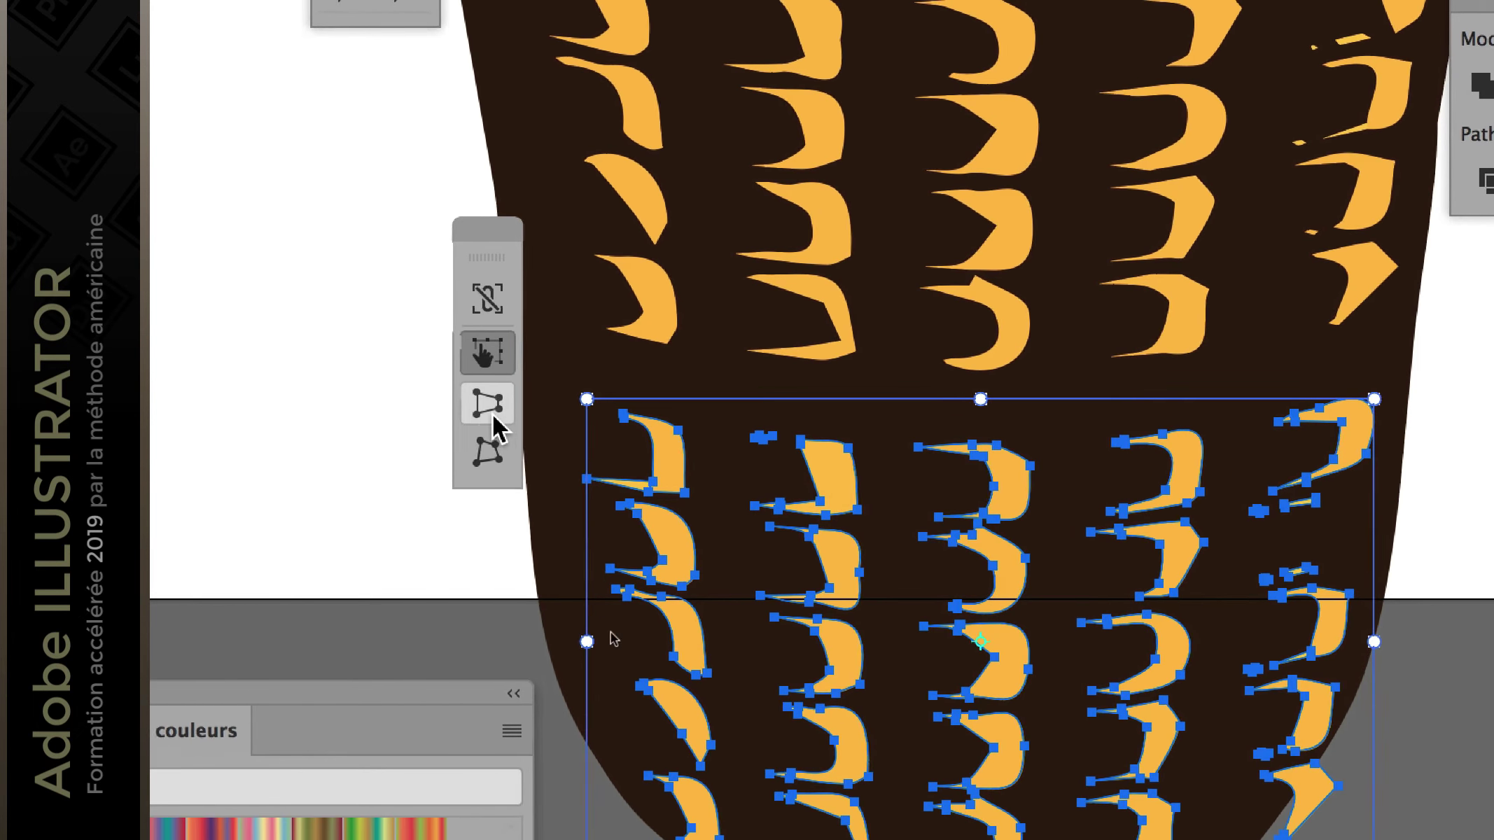
# Free Distort the lower marks, pulling the bottom corners inward to follow the cone's edges.
pyautogui.click(494, 439)
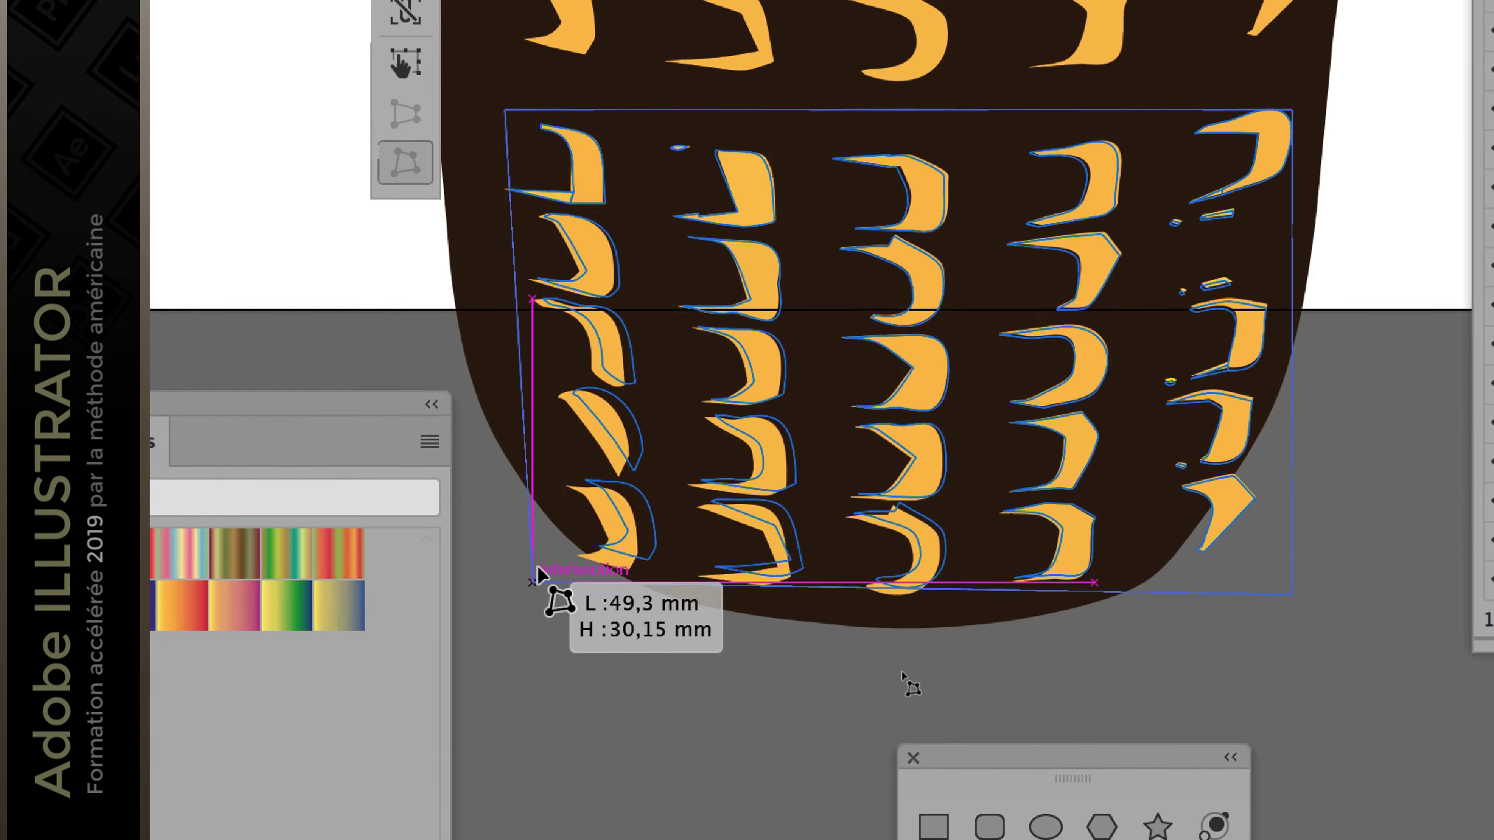
pyautogui.moveTo(517, 583); pyautogui.dragTo(550, 594)
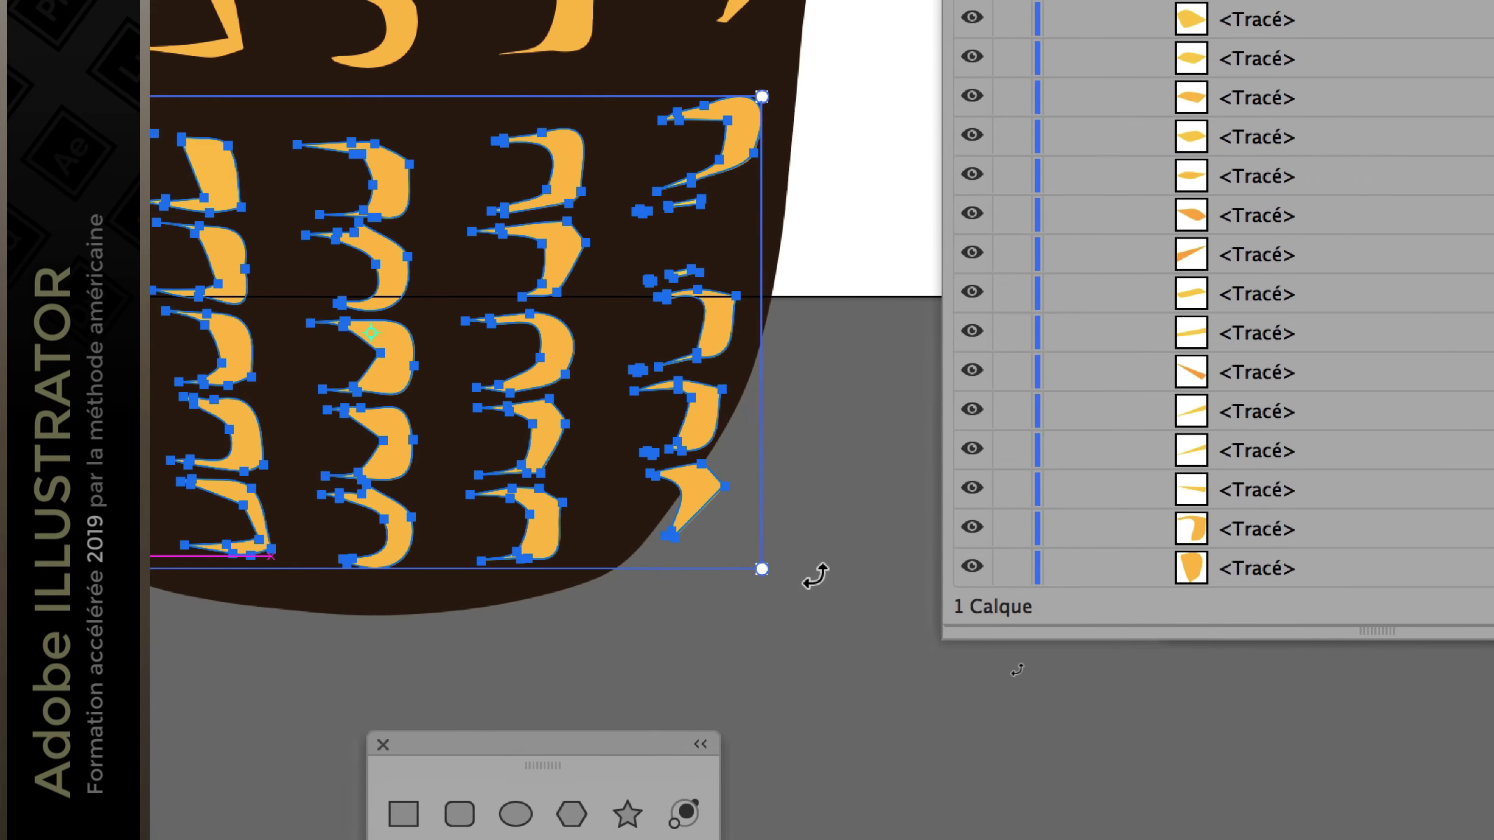
pyautogui.moveTo(789, 575); pyautogui.dragTo(773, 592)
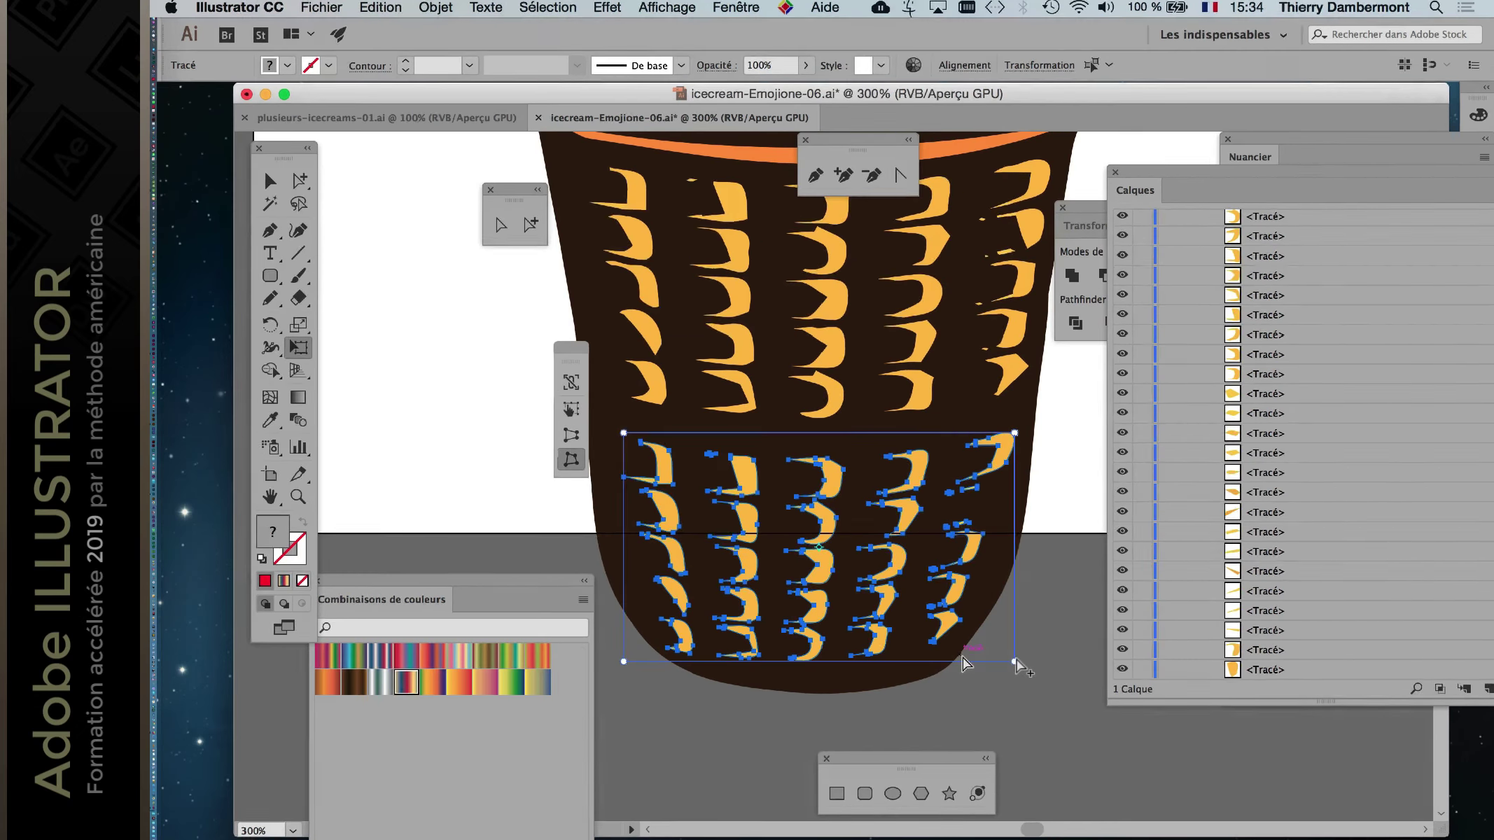
pyautogui.moveTo(1015, 661); pyautogui.dragTo(1029, 661)
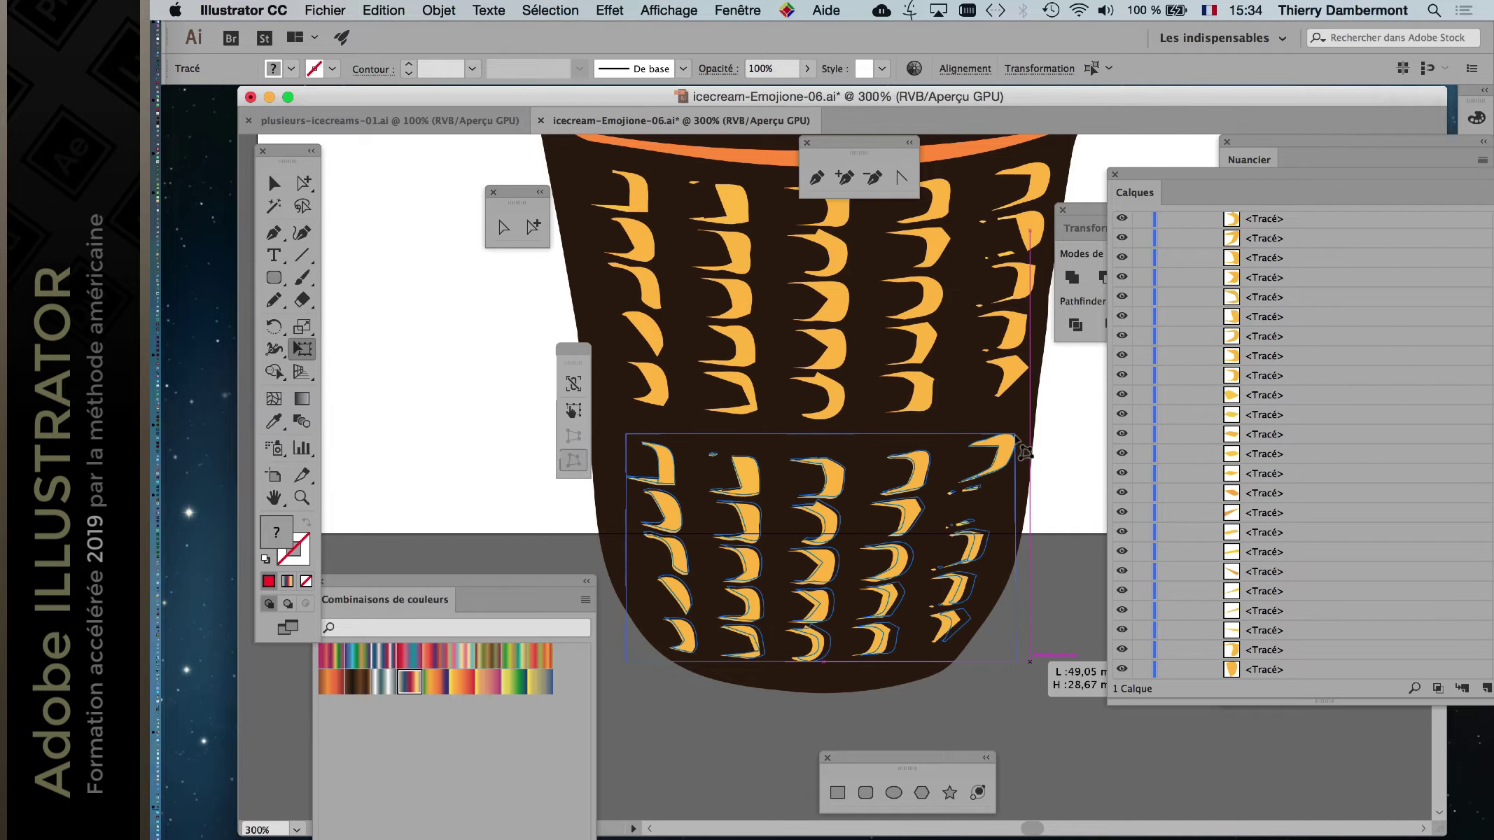
# Move the lower waffle marks up slightly and nudge them right.
pyautogui.click(831, 452)
pyautogui.moveTo(831, 459); pyautogui.dragTo(826, 439)
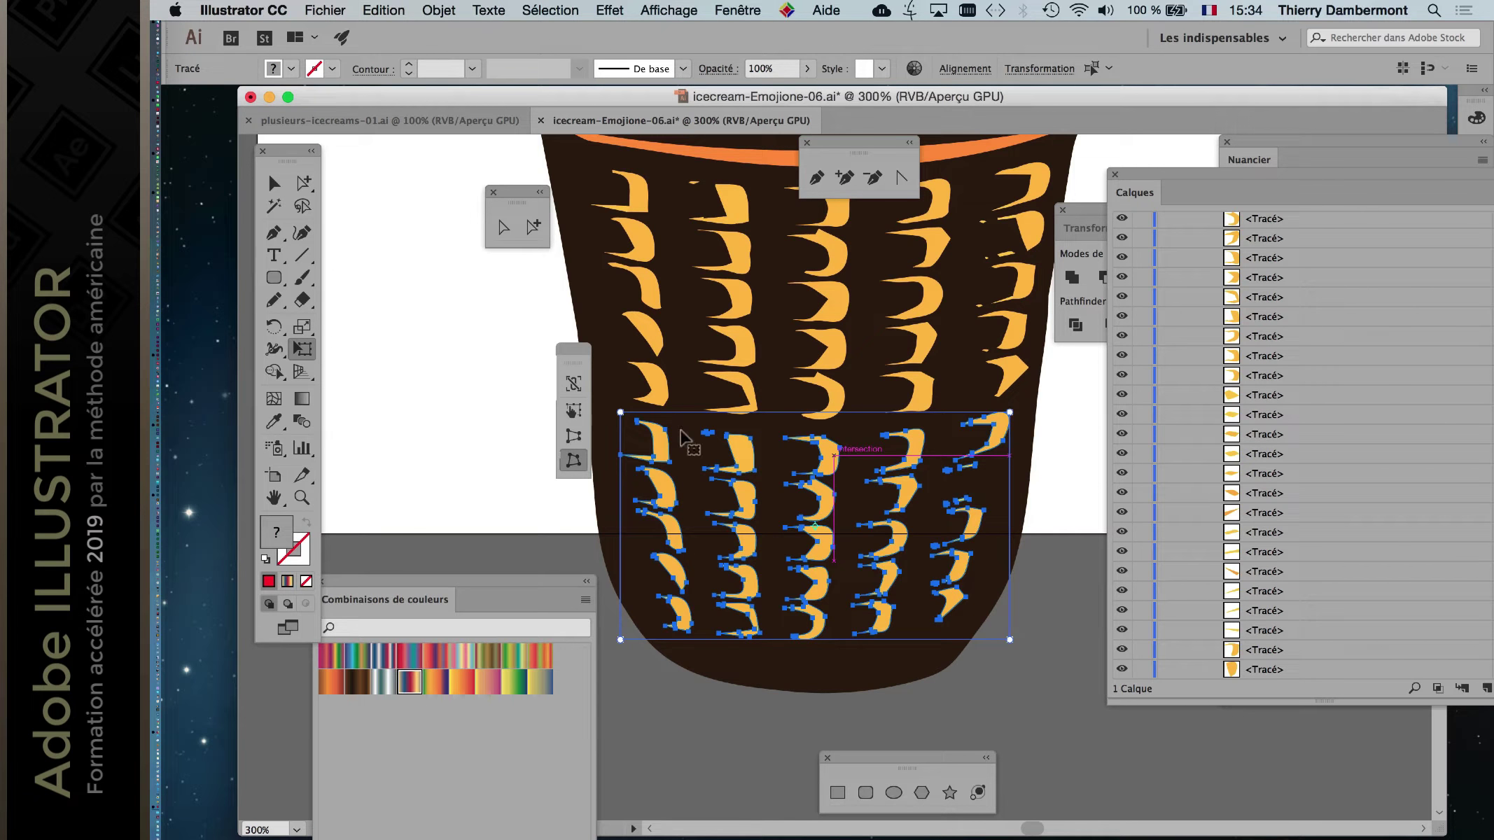
pyautogui.press('Right')
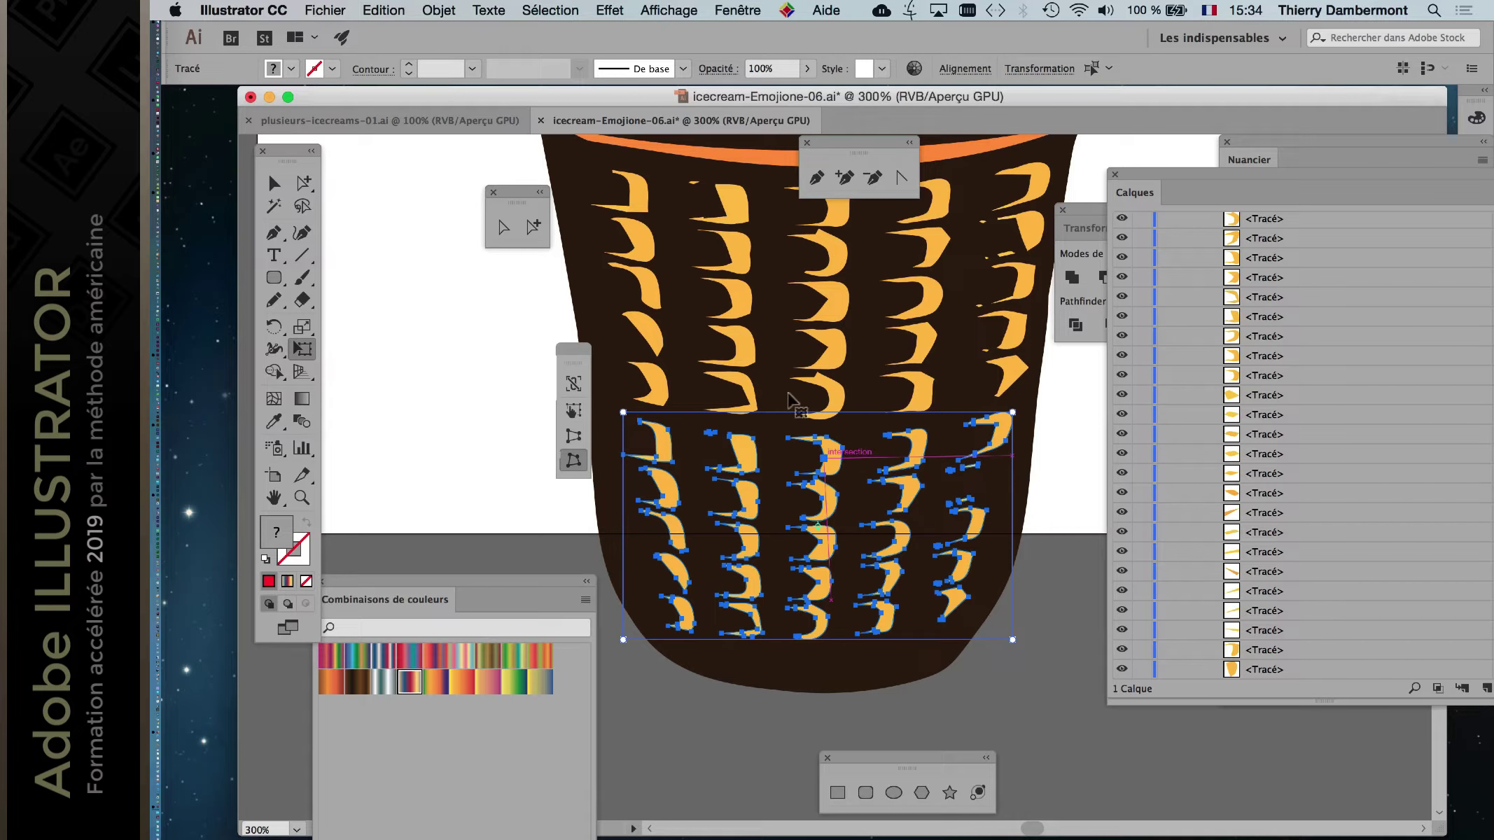
# Deselect the marks and zoom out to view the whole ice cream.
pyautogui.press('v')
pyautogui.click(753, 700)
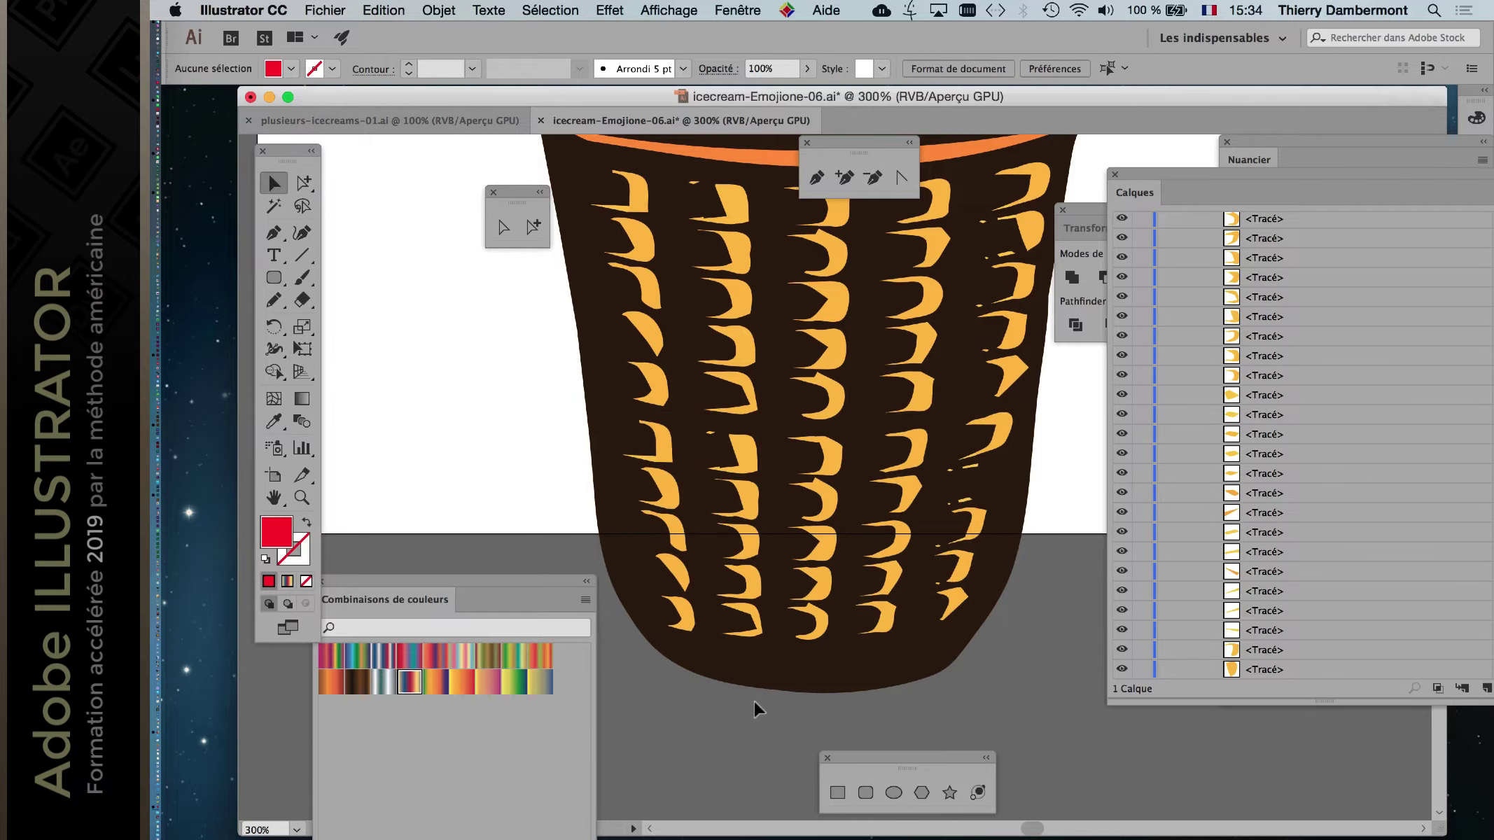
pyautogui.hotkey('ctrl', '-')
pyautogui.hotkey('ctrl', '-')
pyautogui.hotkey('ctrl', '-')
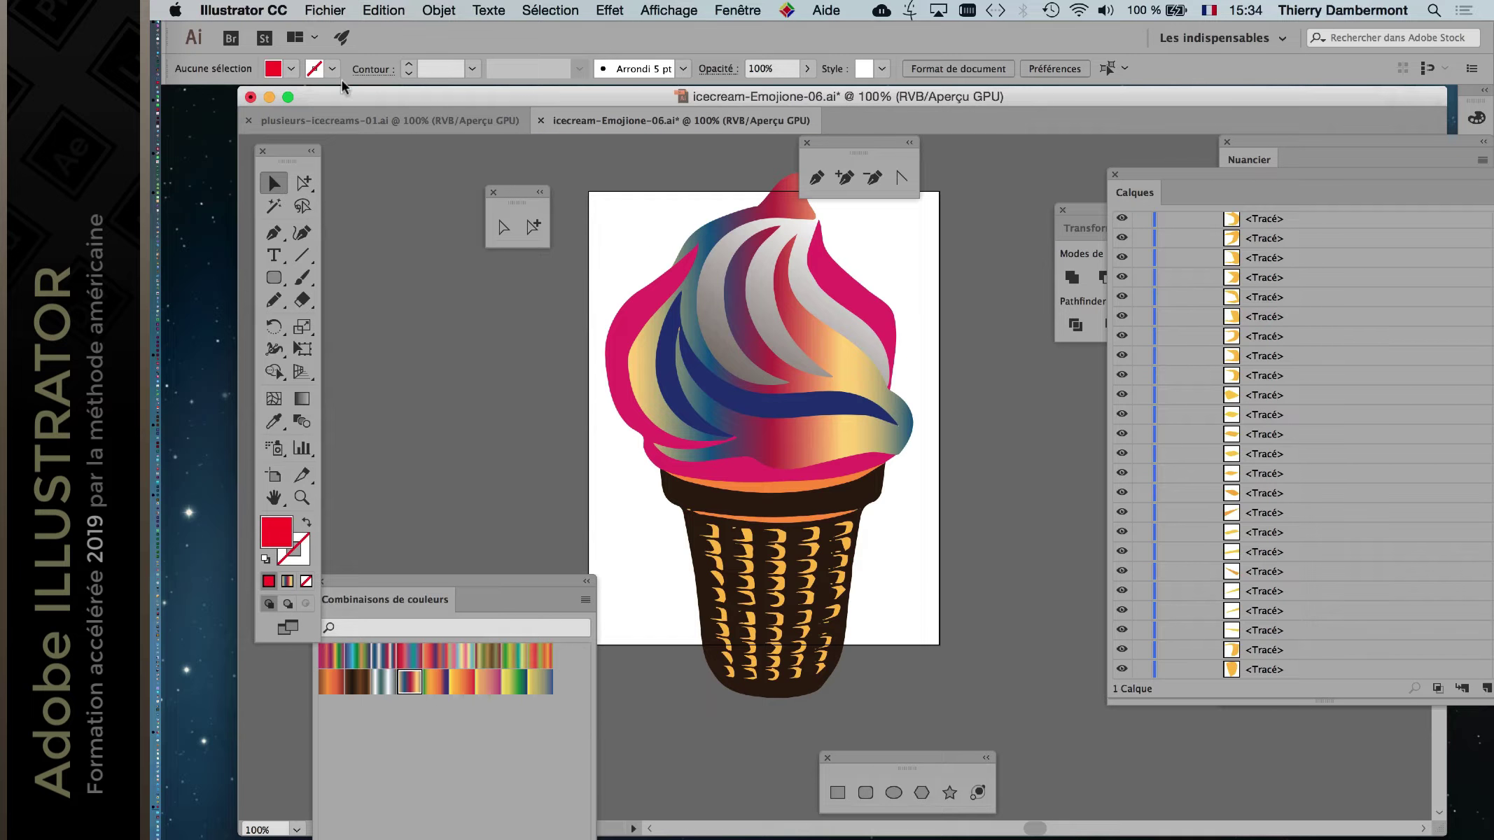
# Save icecream-Emojione-06.ai, then switch to plusieurs-icecreams-01.ai to see the updated cones.
pyautogui.click(325, 10)
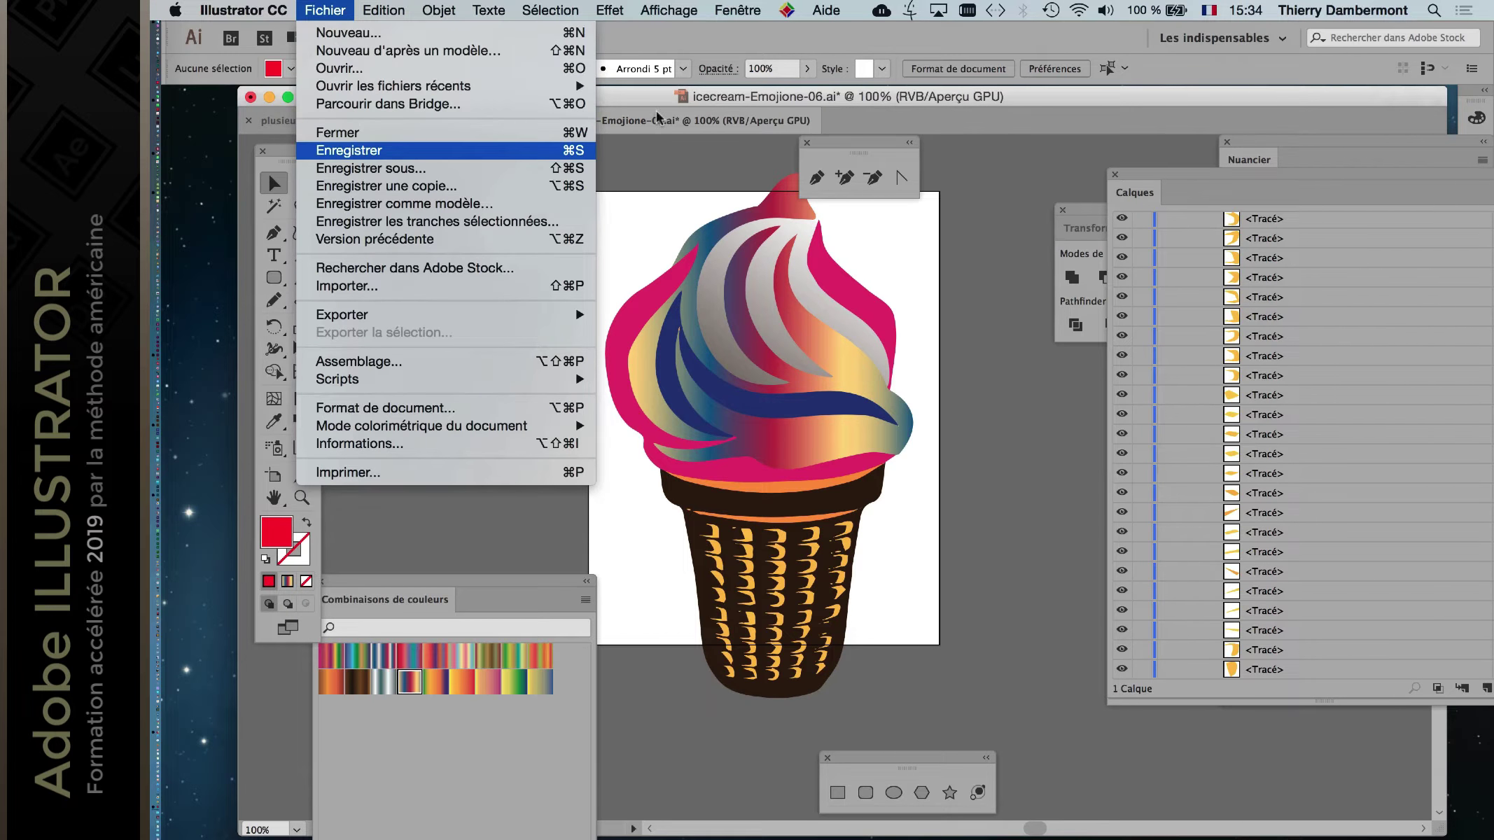
pyautogui.click(472, 121)
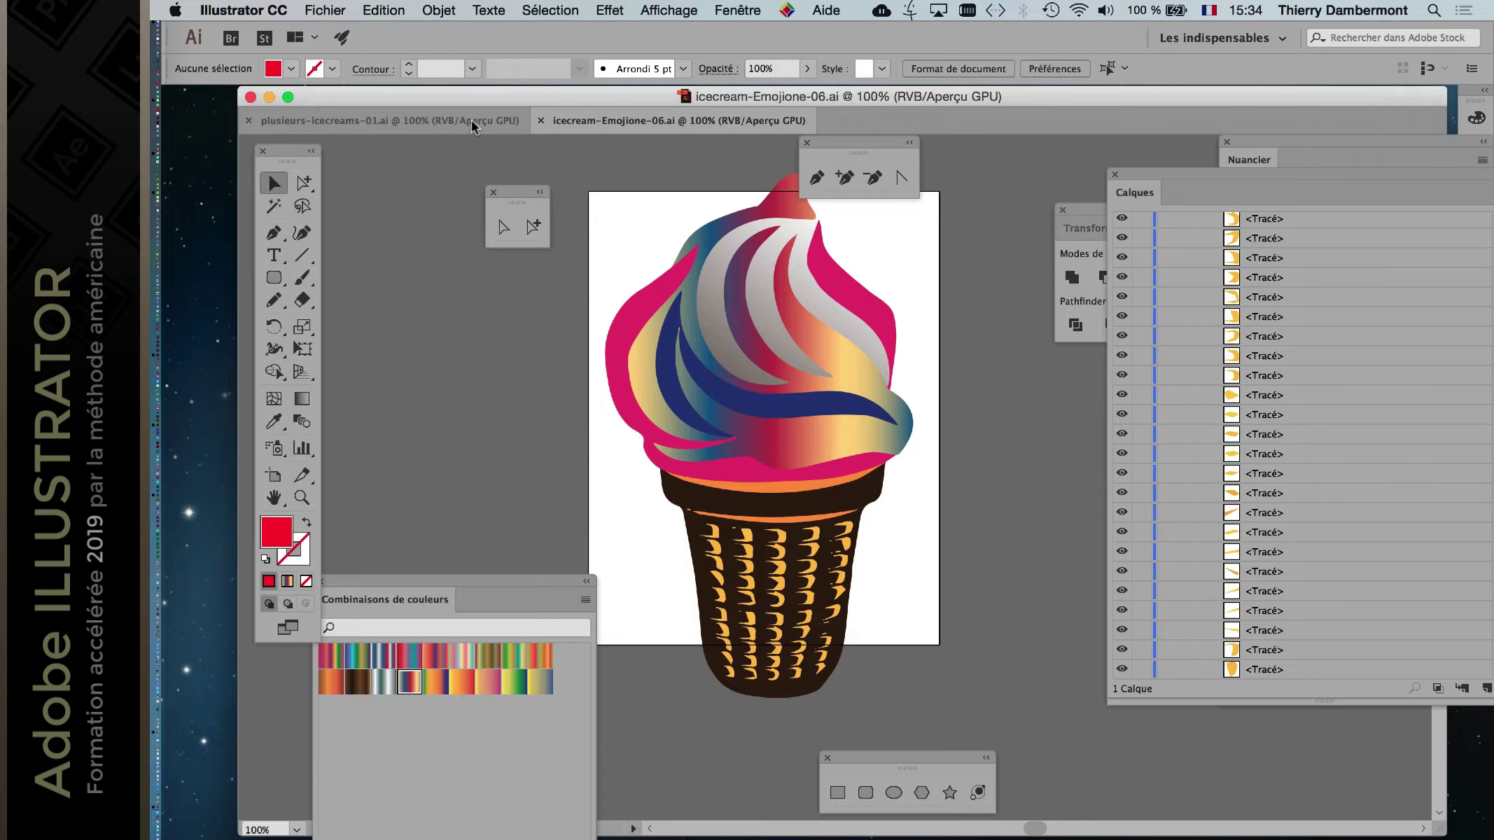
pyautogui.click(472, 121)
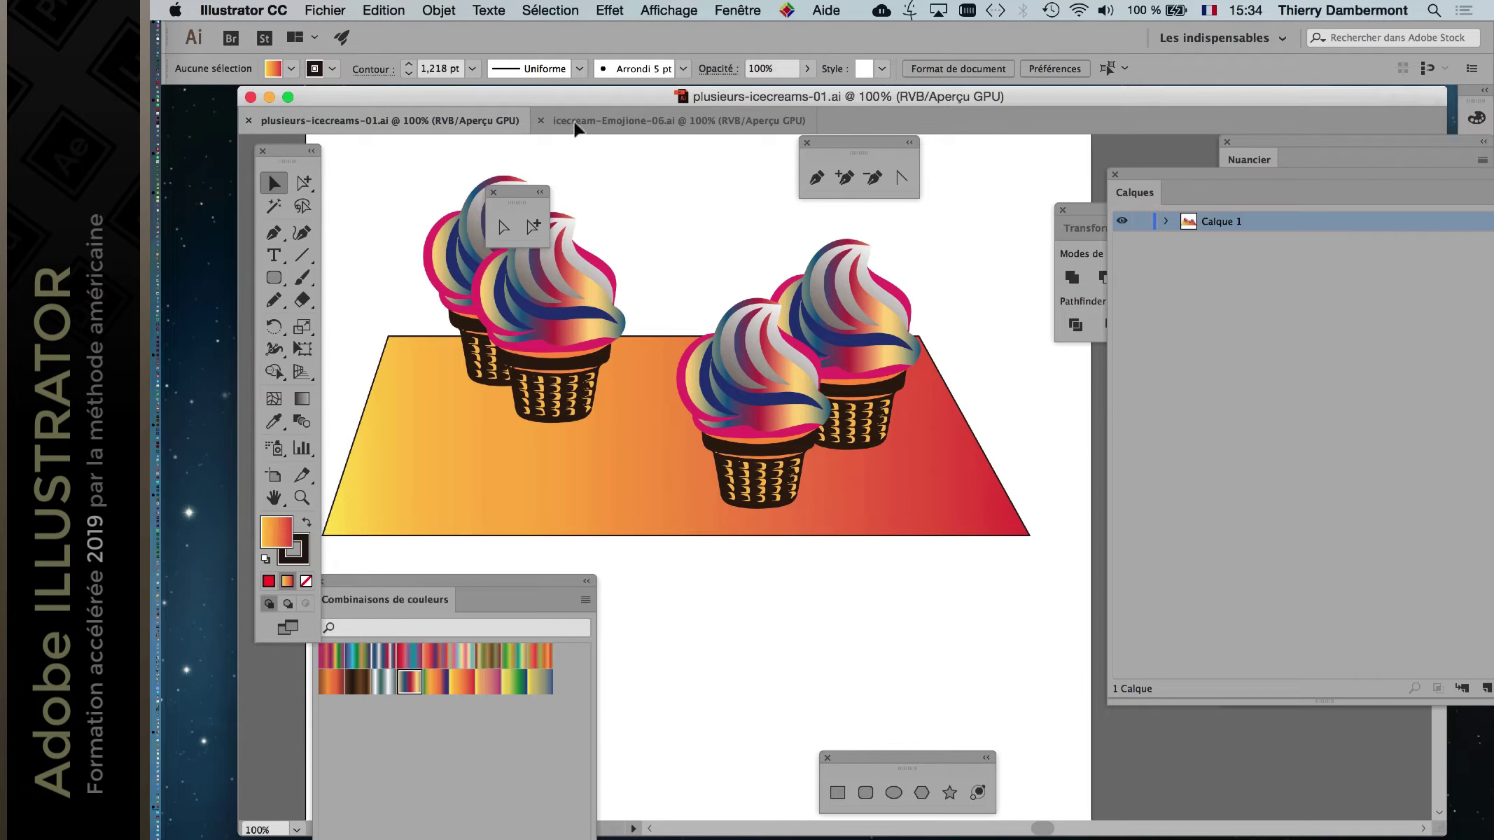
# Inspect the scene's gradient table and front cone, then switch to icecream-Emojione-06.ai.
pyautogui.click(639, 119)
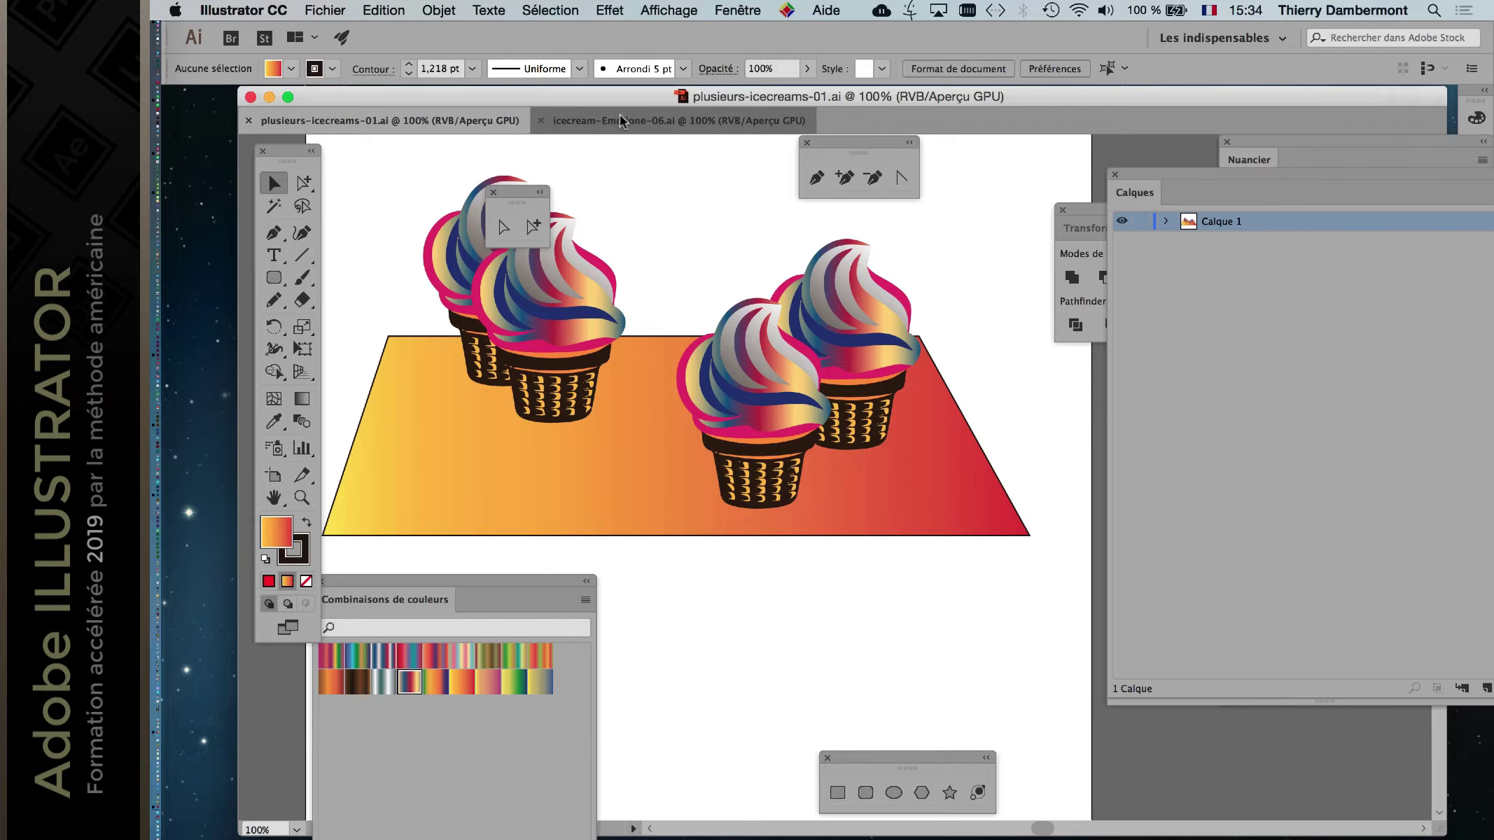
pyautogui.click(420, 122)
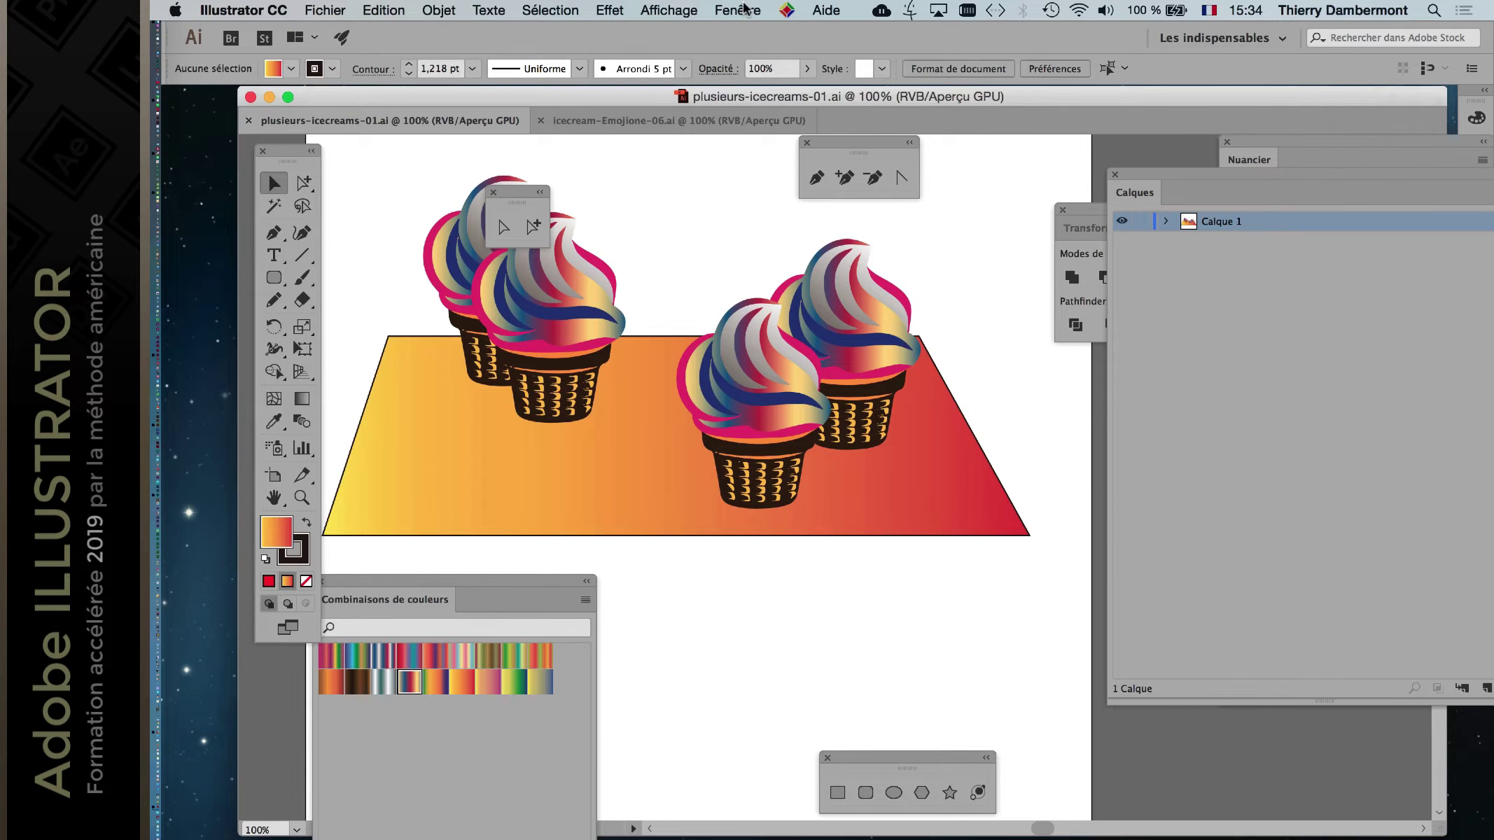
pyautogui.click(770, 535)
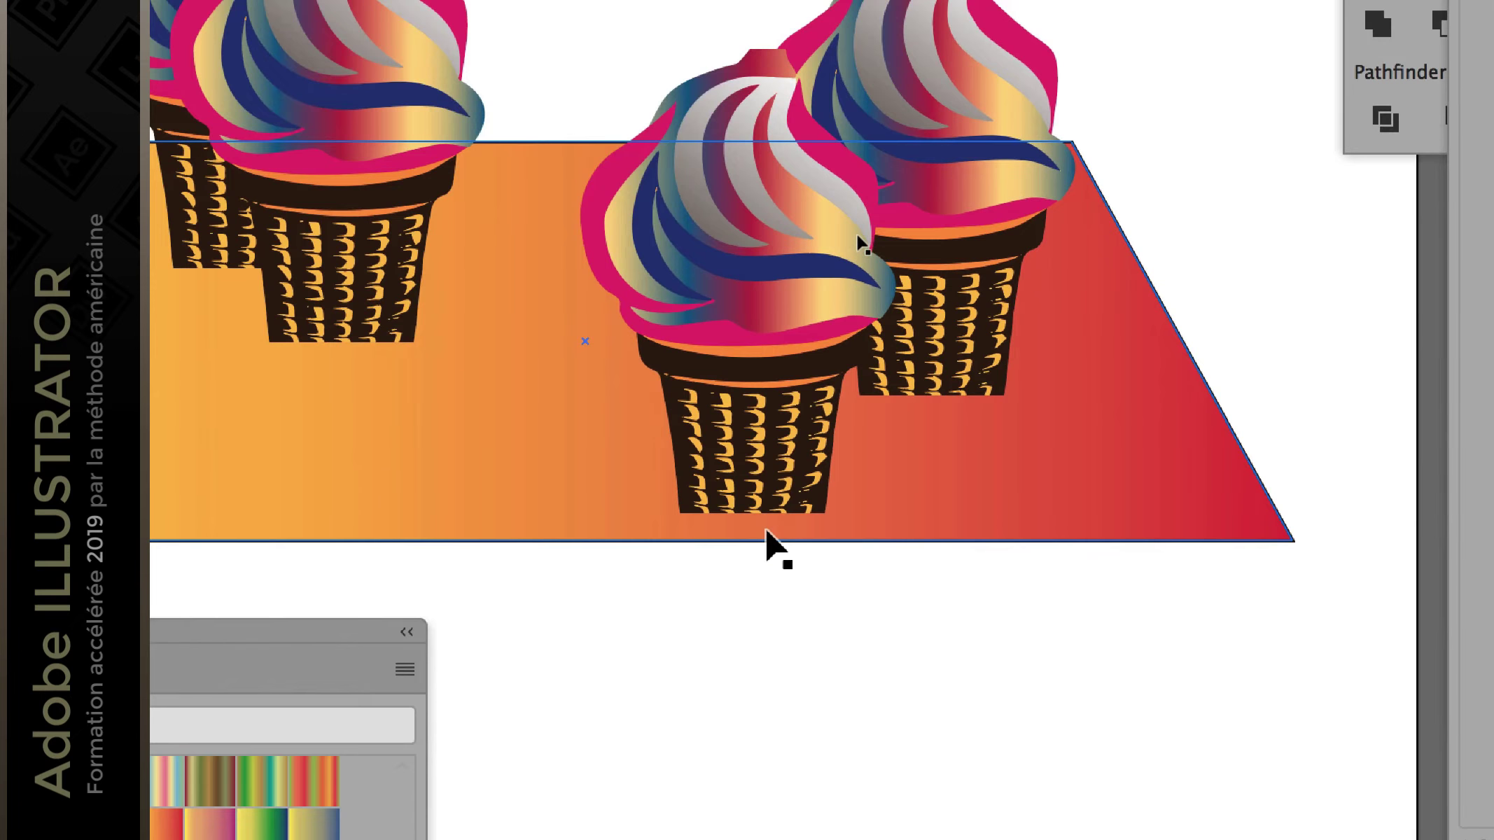
pyautogui.click(770, 420)
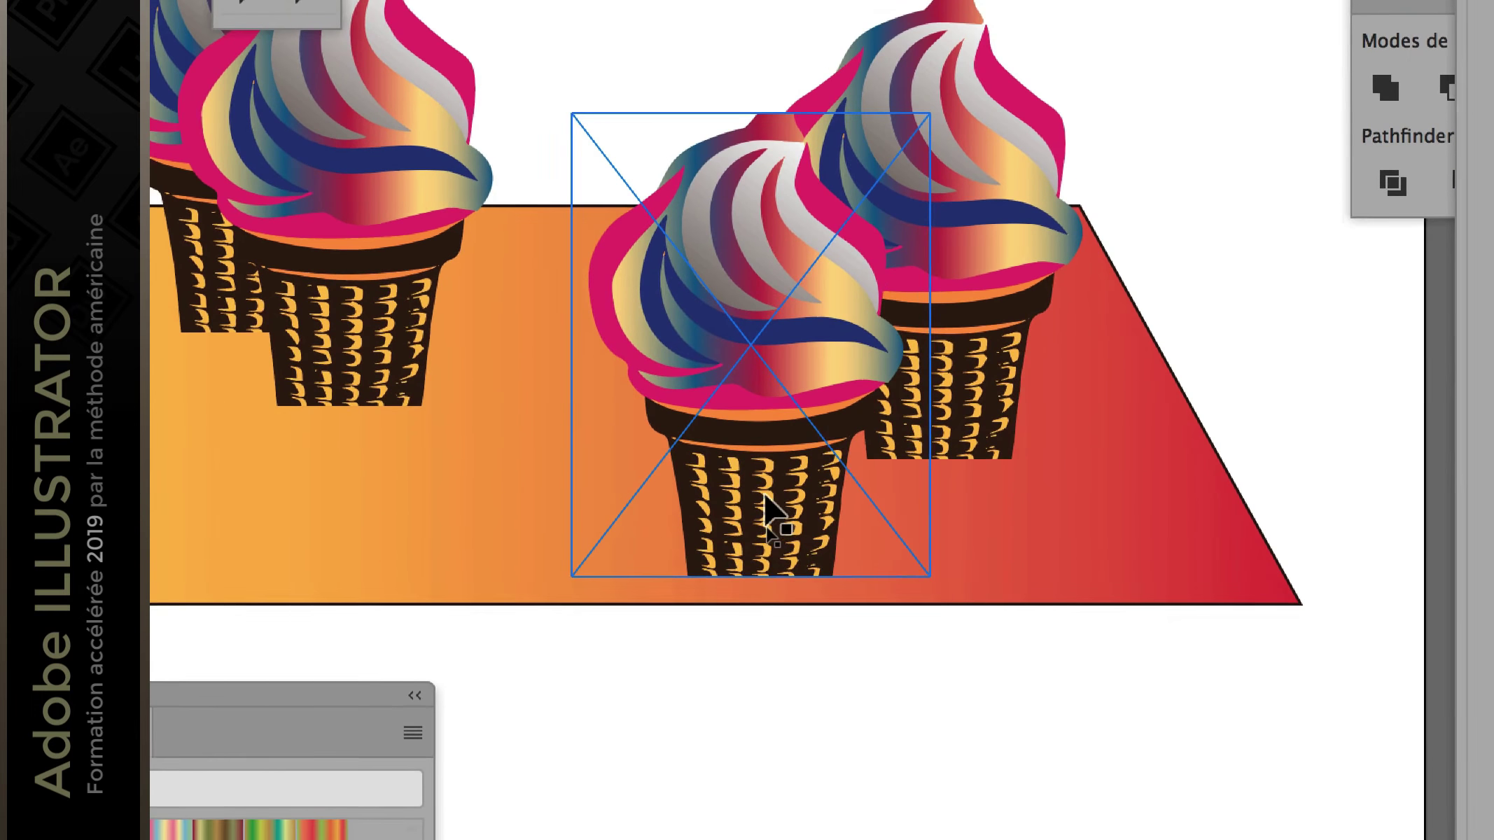
pyautogui.click(773, 608)
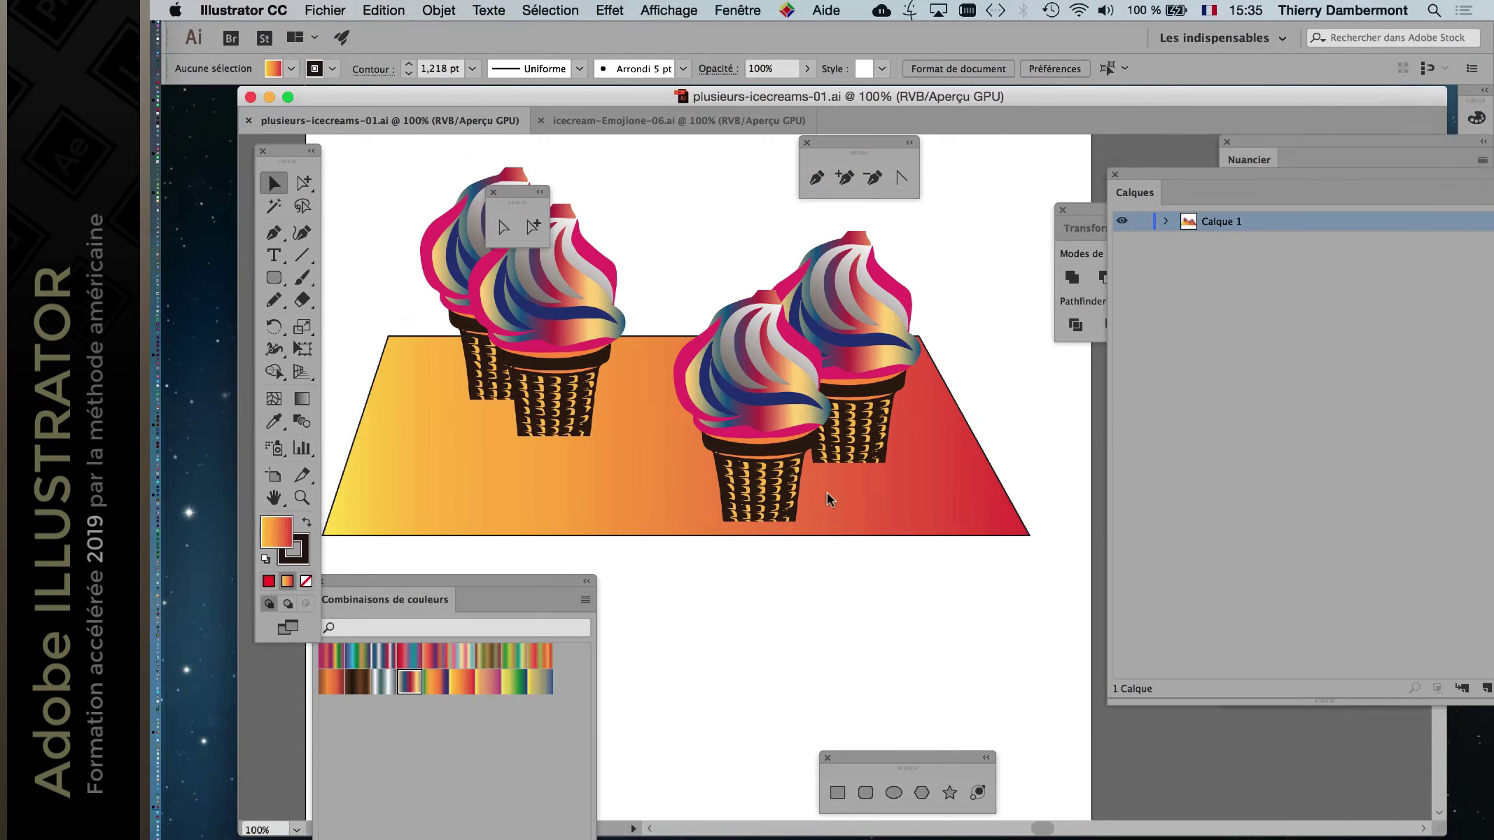
pyautogui.hotkey('ctrl', 'Tab')
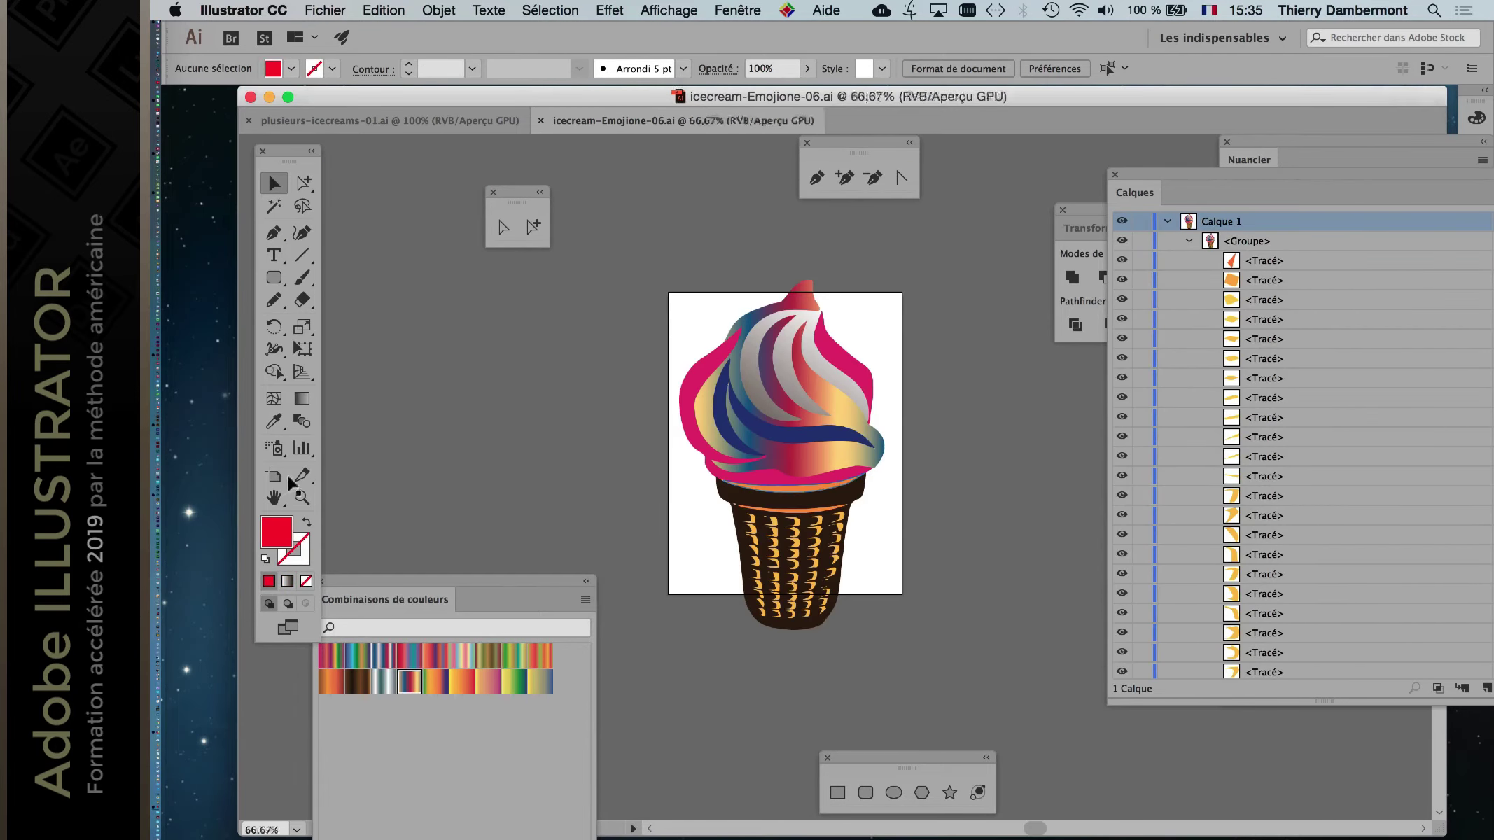
# Stretch the source file's artboard top and bottom edges to enclose the whole cone.
pyautogui.click(302, 477)
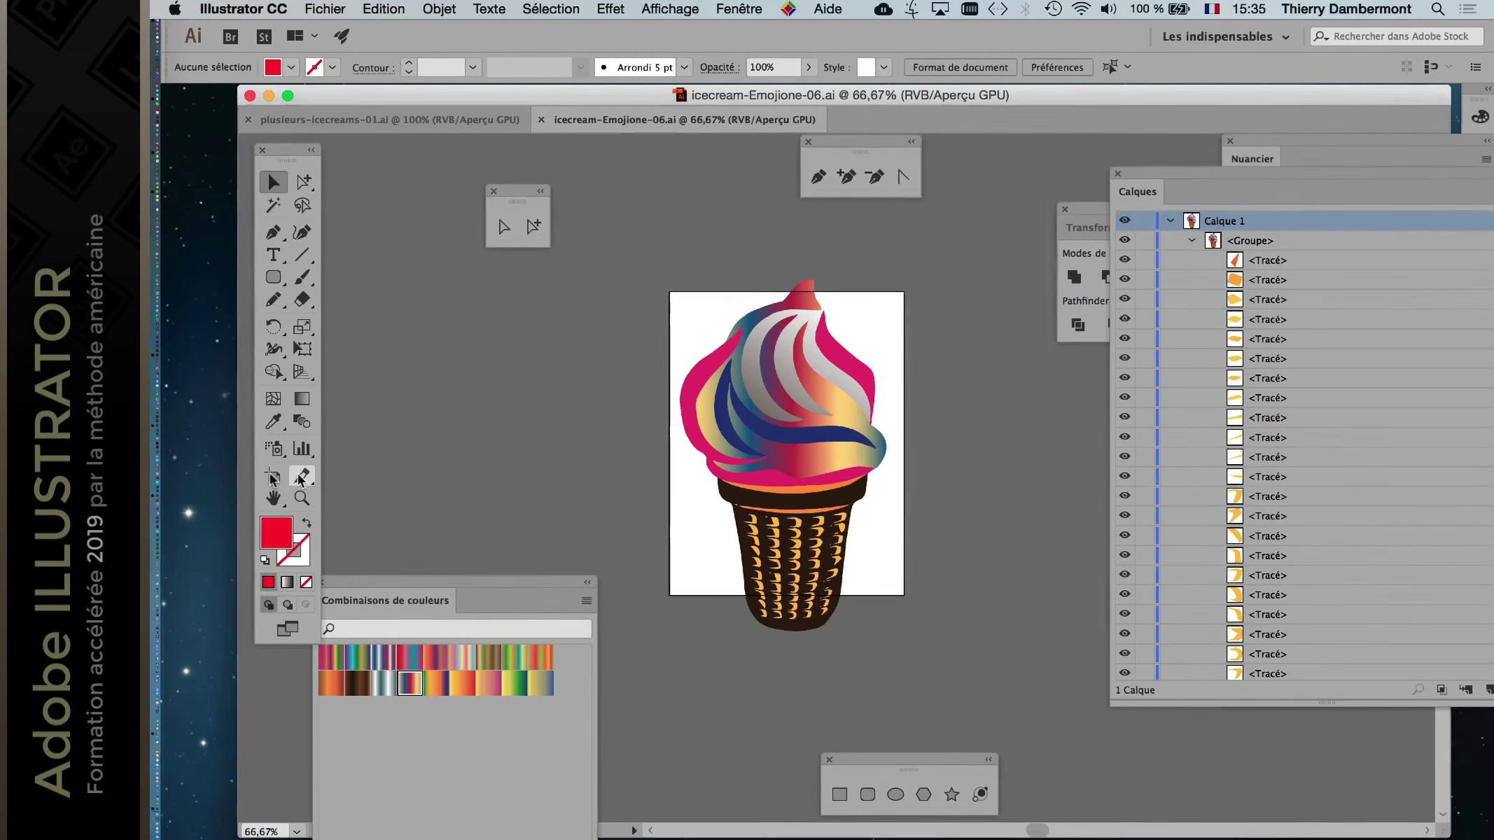
pyautogui.click(282, 474)
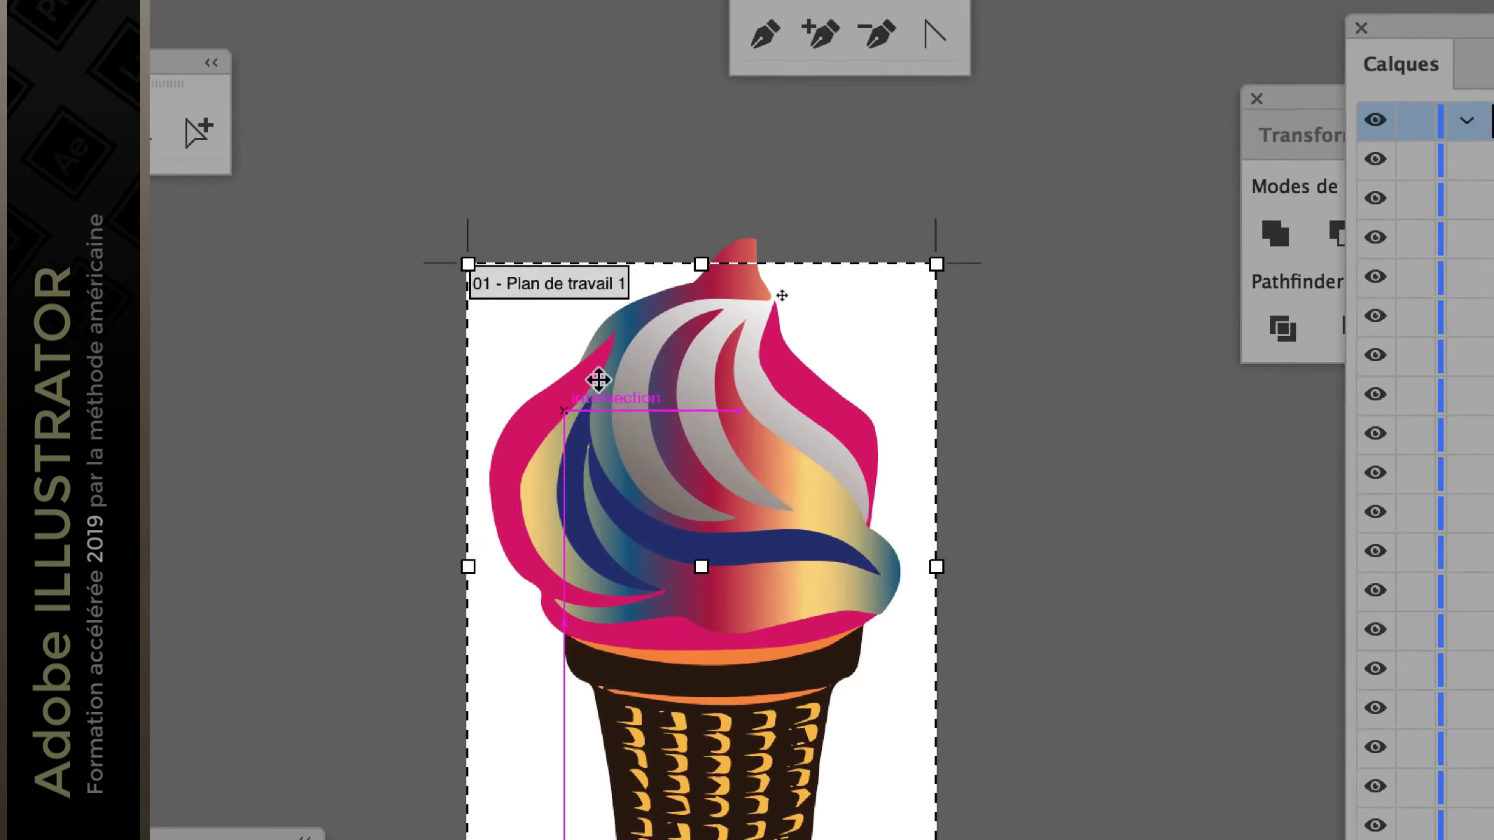
pyautogui.moveTo(639, 369); pyautogui.dragTo(633, 324)
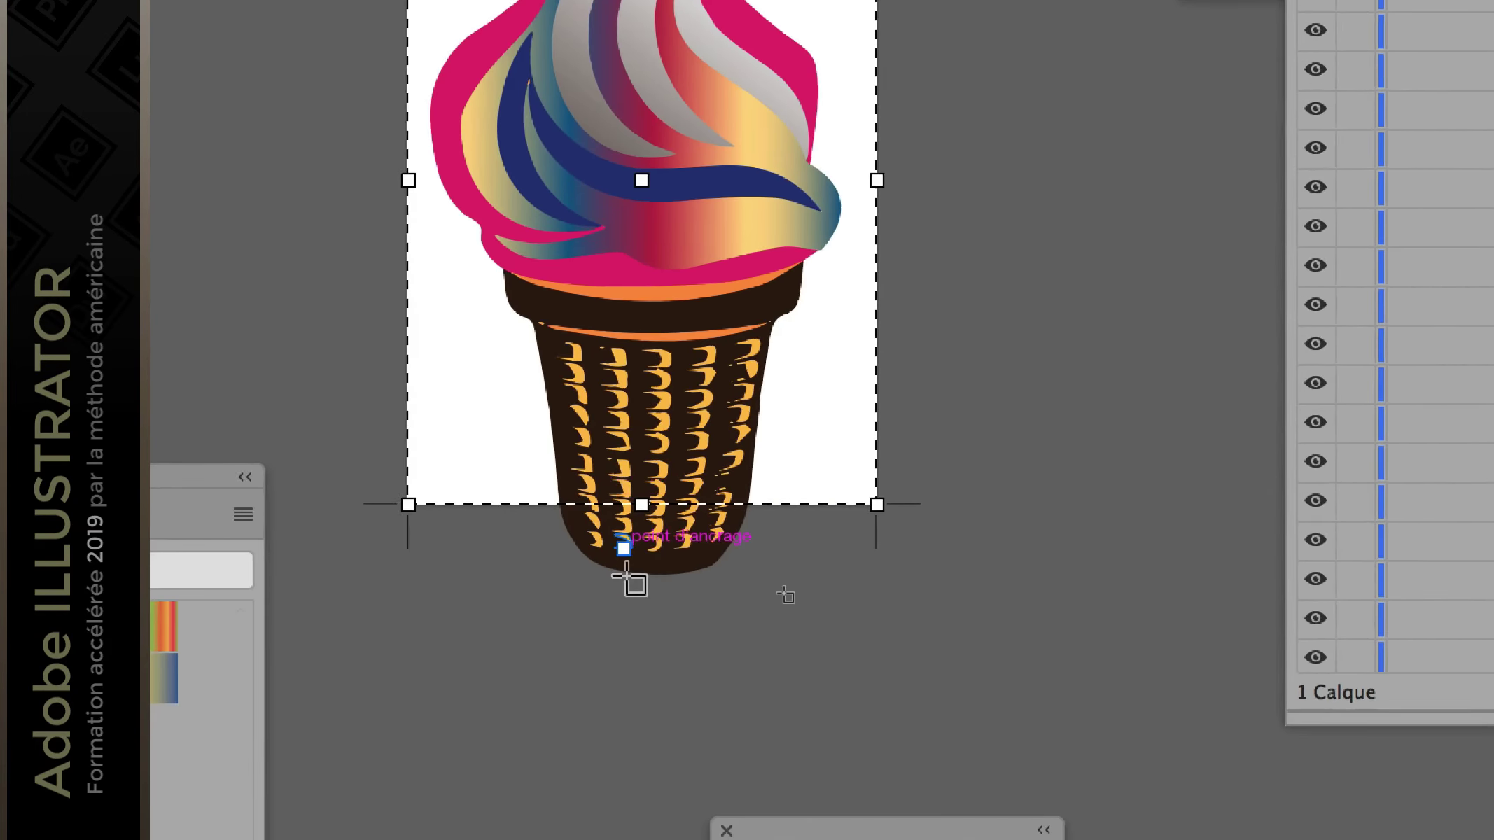
pyautogui.moveTo(634, 543); pyautogui.dragTo(637, 585)
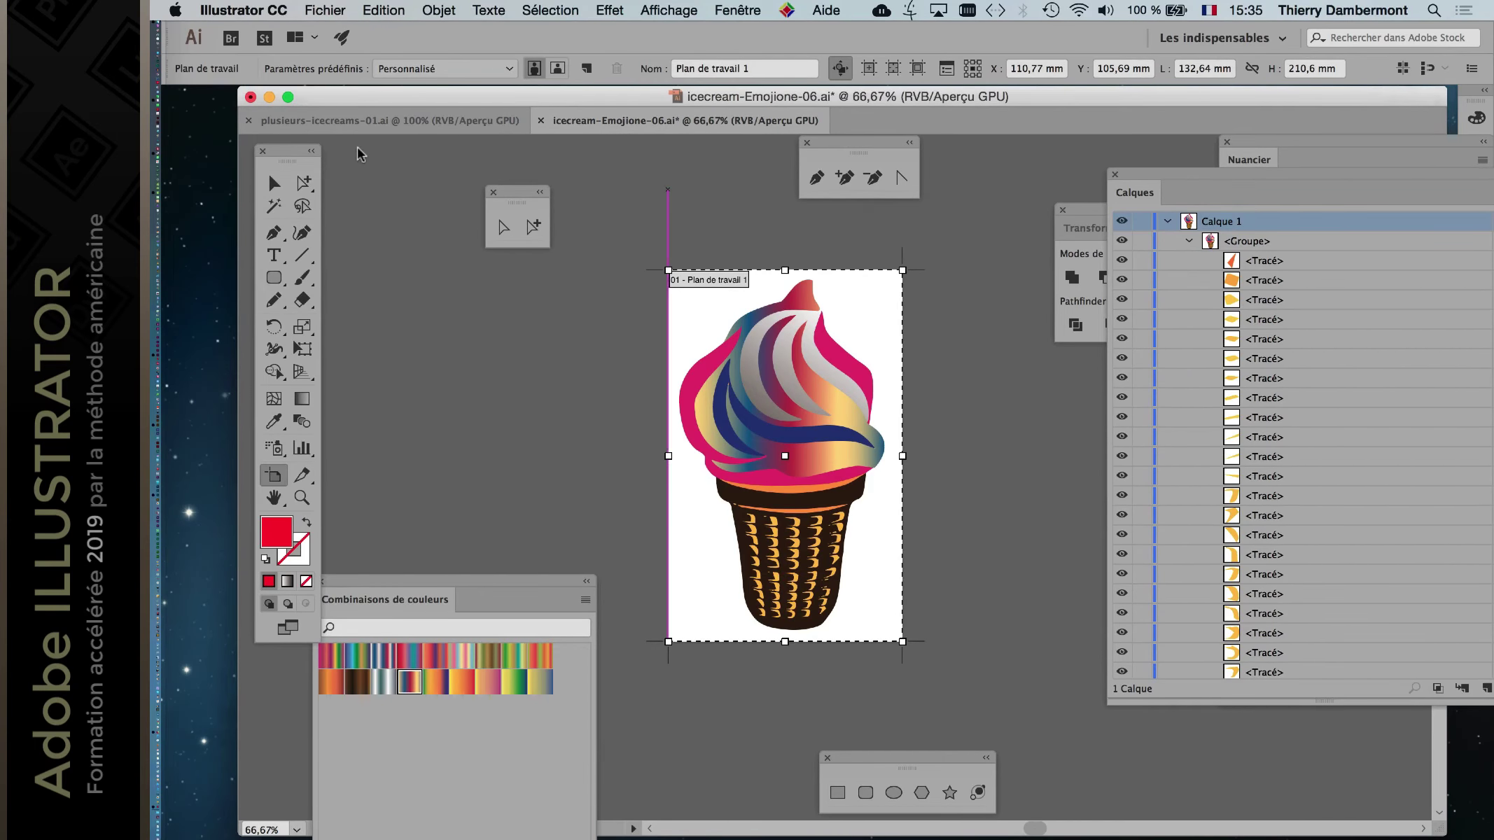
# Save icecream-Emojione-06.ai and return to the four-cone scene.
pyautogui.click(325, 10)
pyautogui.click(364, 150)
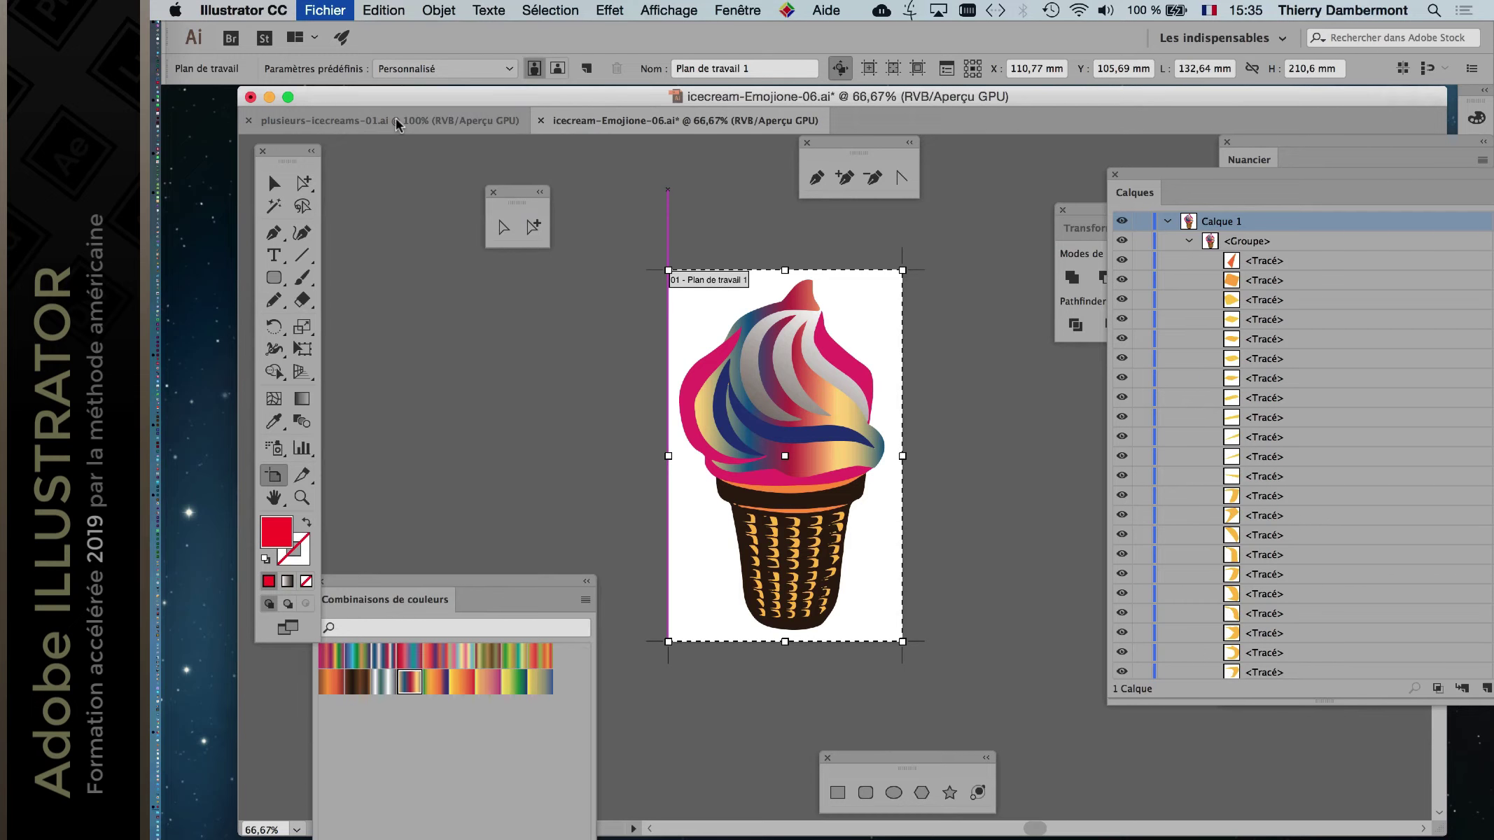
pyautogui.click(396, 123)
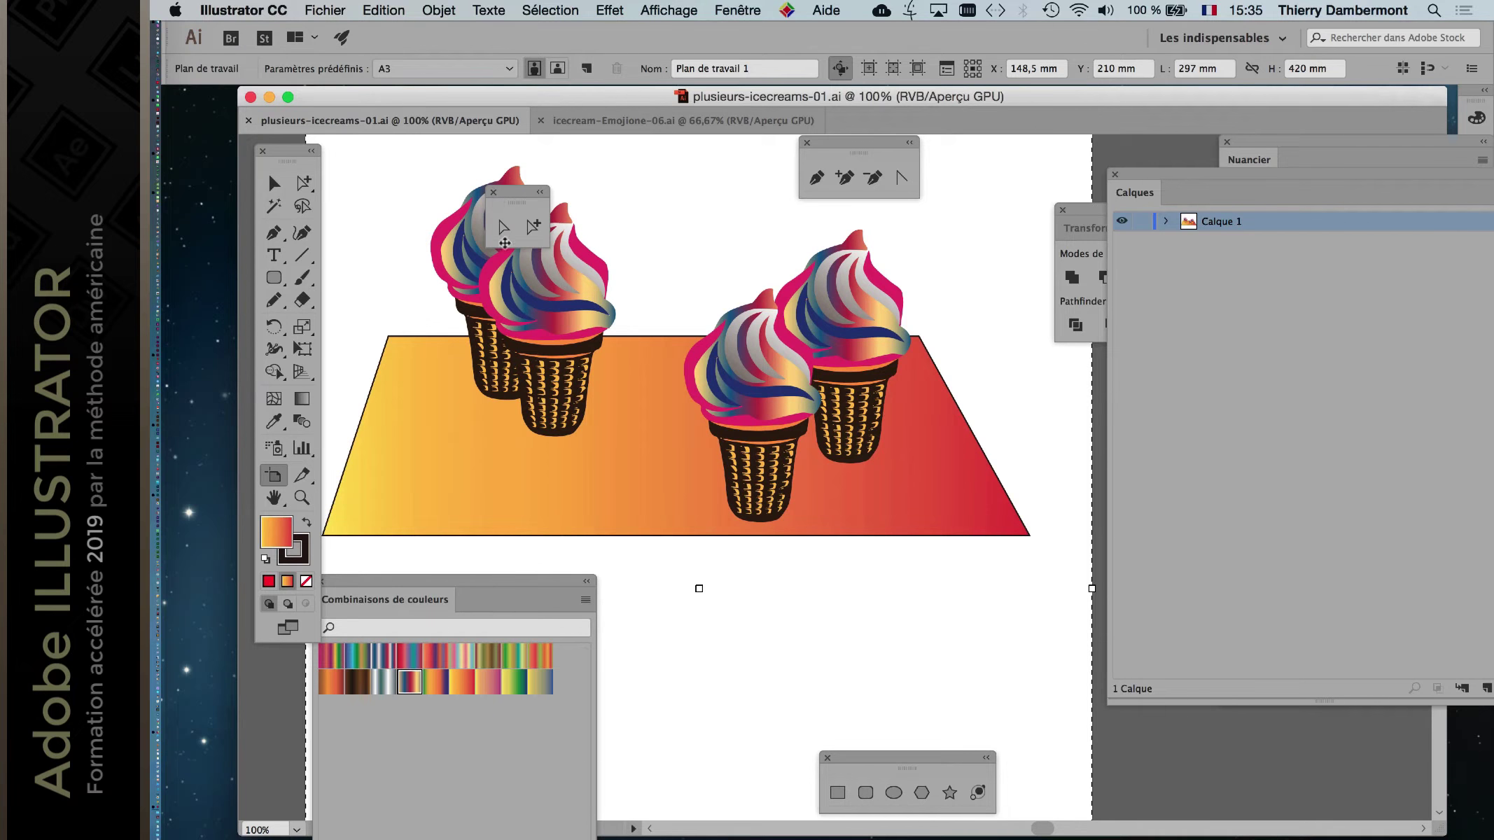
# Close the small floating tool panel, move the toolbar left and hide the side panels.
pyautogui.click(494, 192)
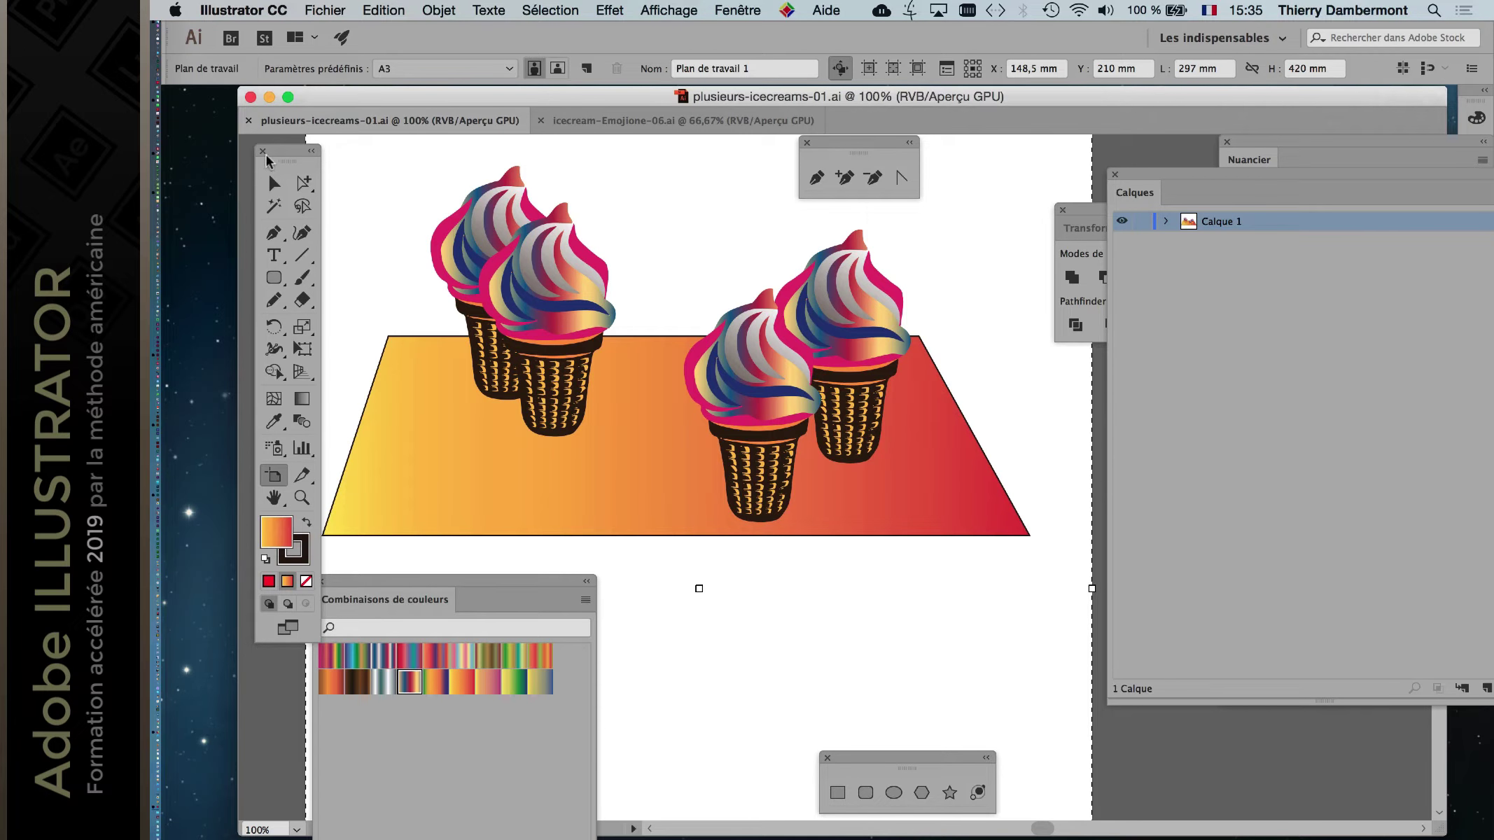
pyautogui.moveTo(267, 160); pyautogui.dragTo(203, 128)
pyautogui.hotkey('shift', 'Tab')
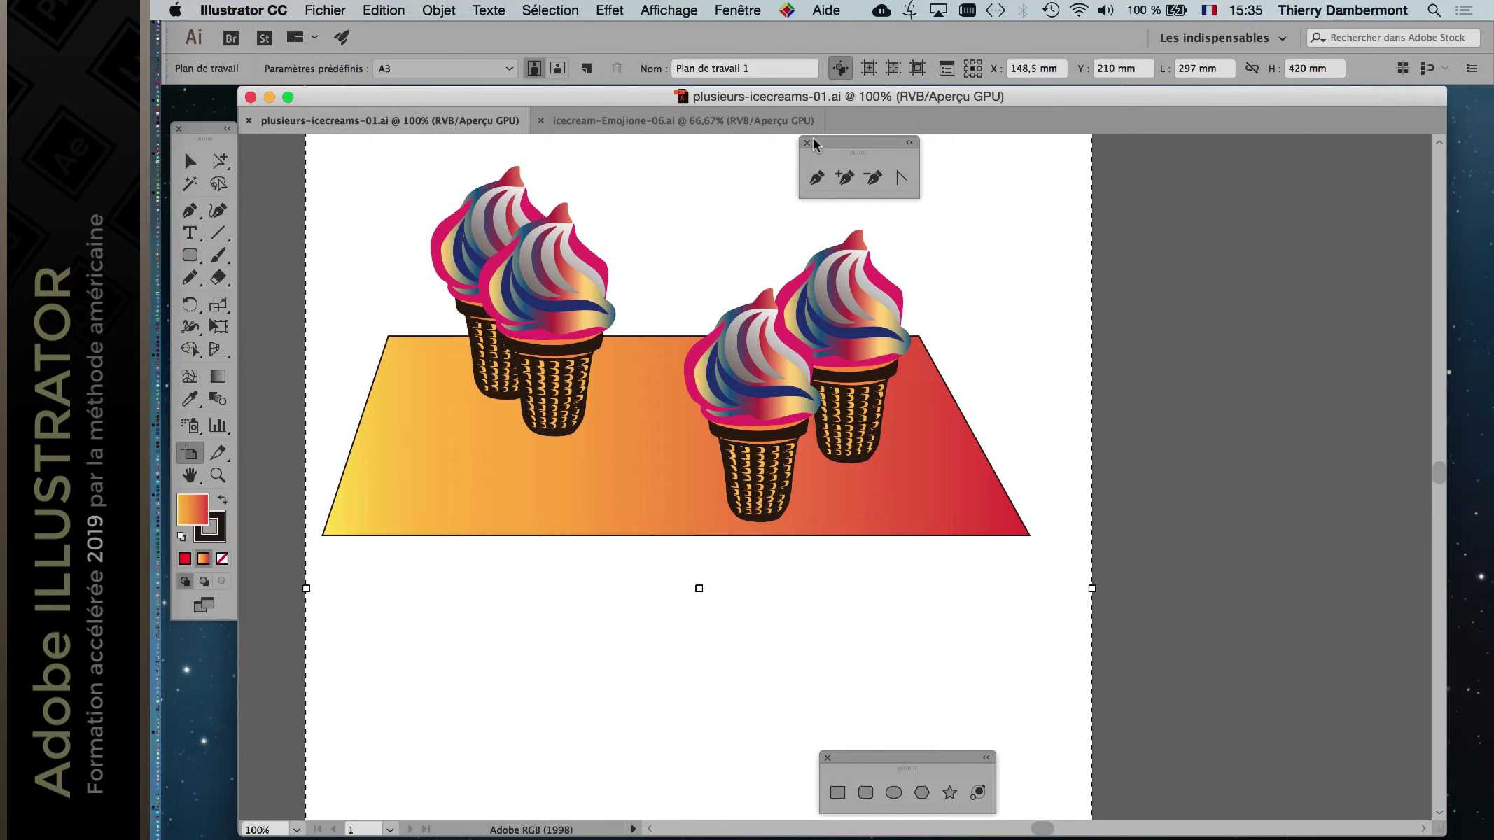
# Tile the document windows and pull icecream-Emojione-06.ai out into its own floating window.
pyautogui.click(737, 10)
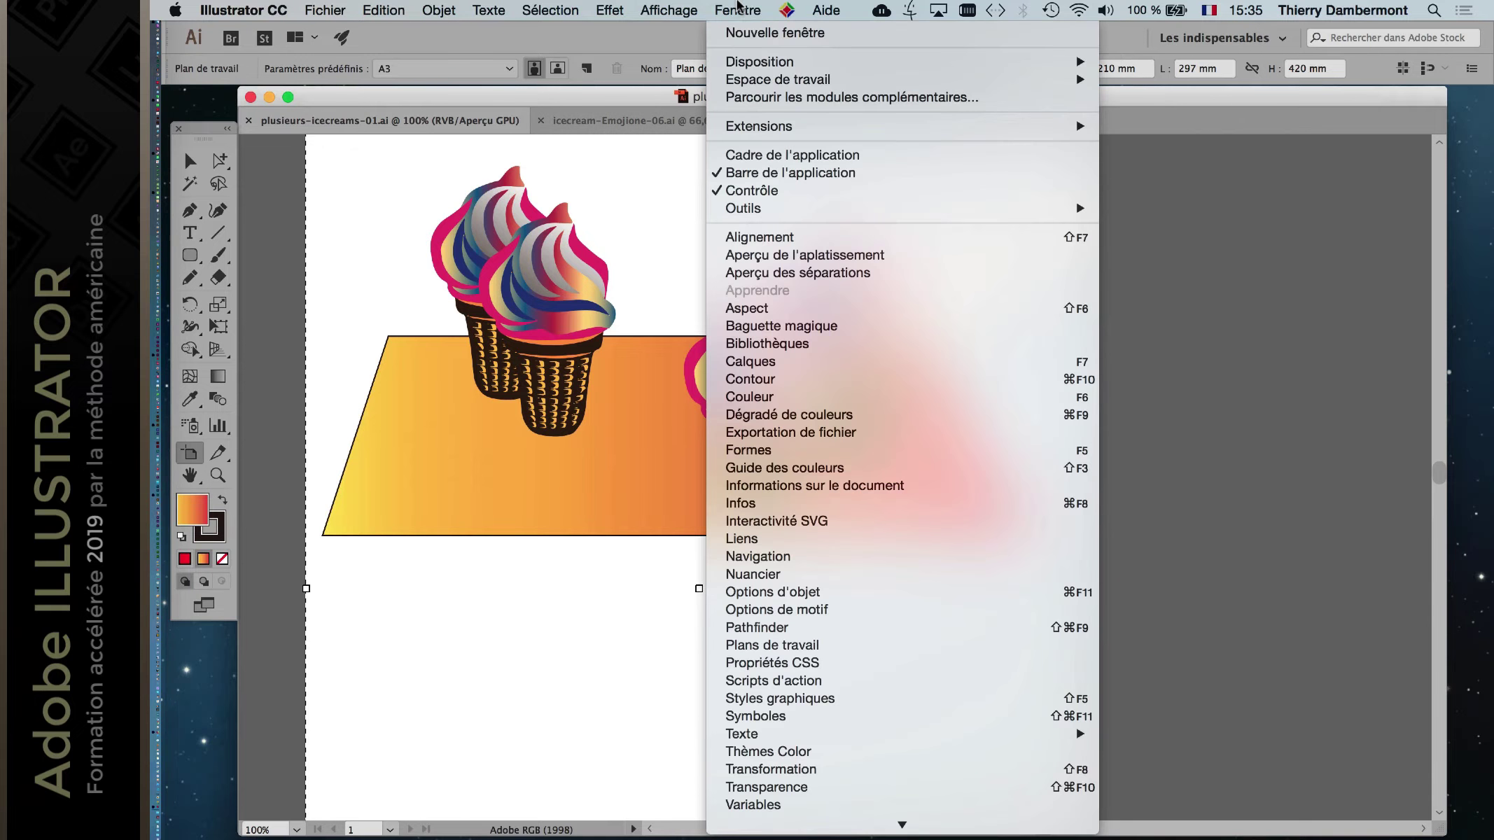
pyautogui.click(737, 7)
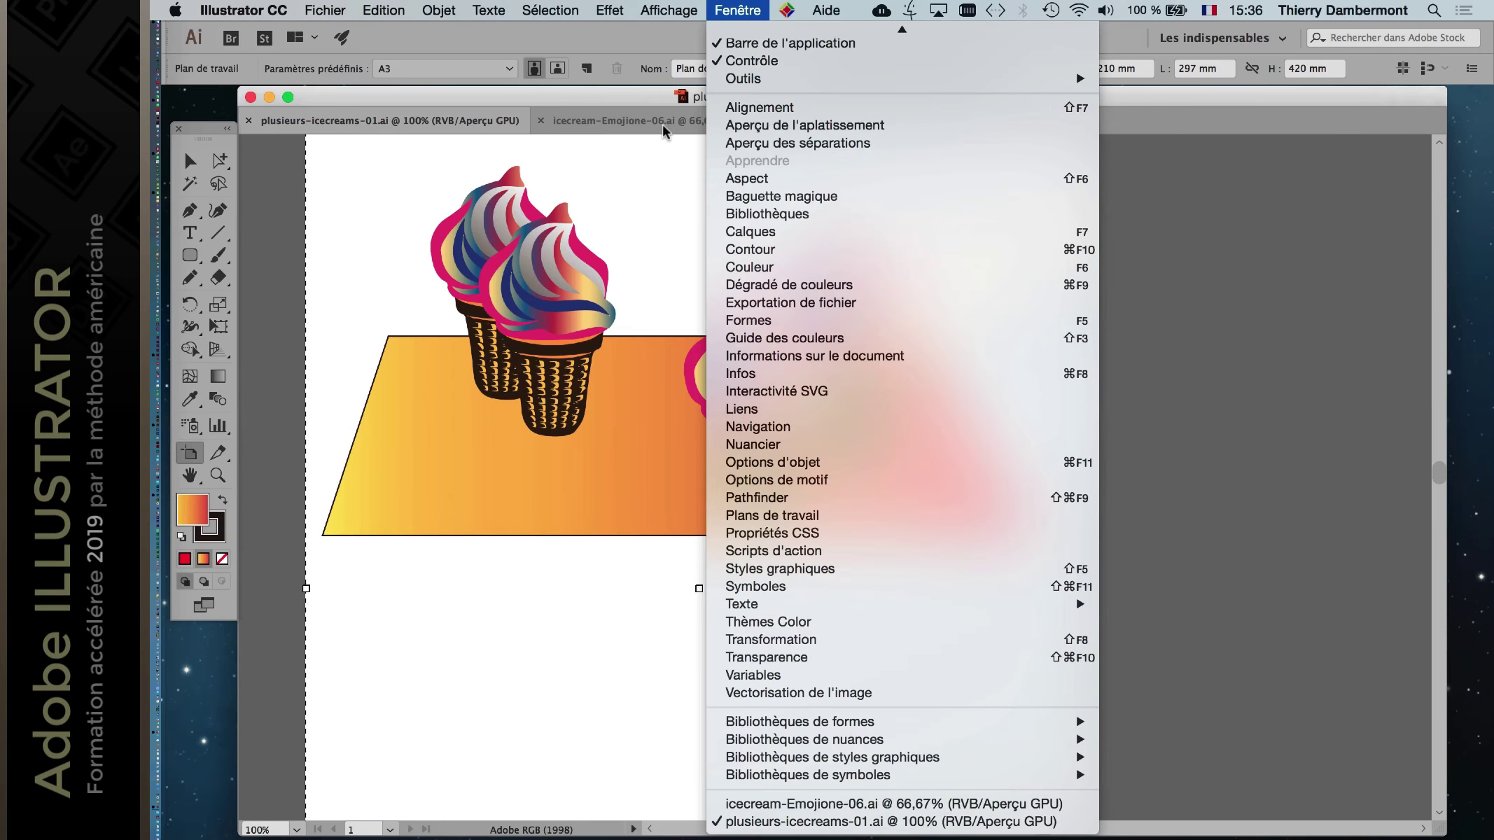
pyautogui.click(867, 806)
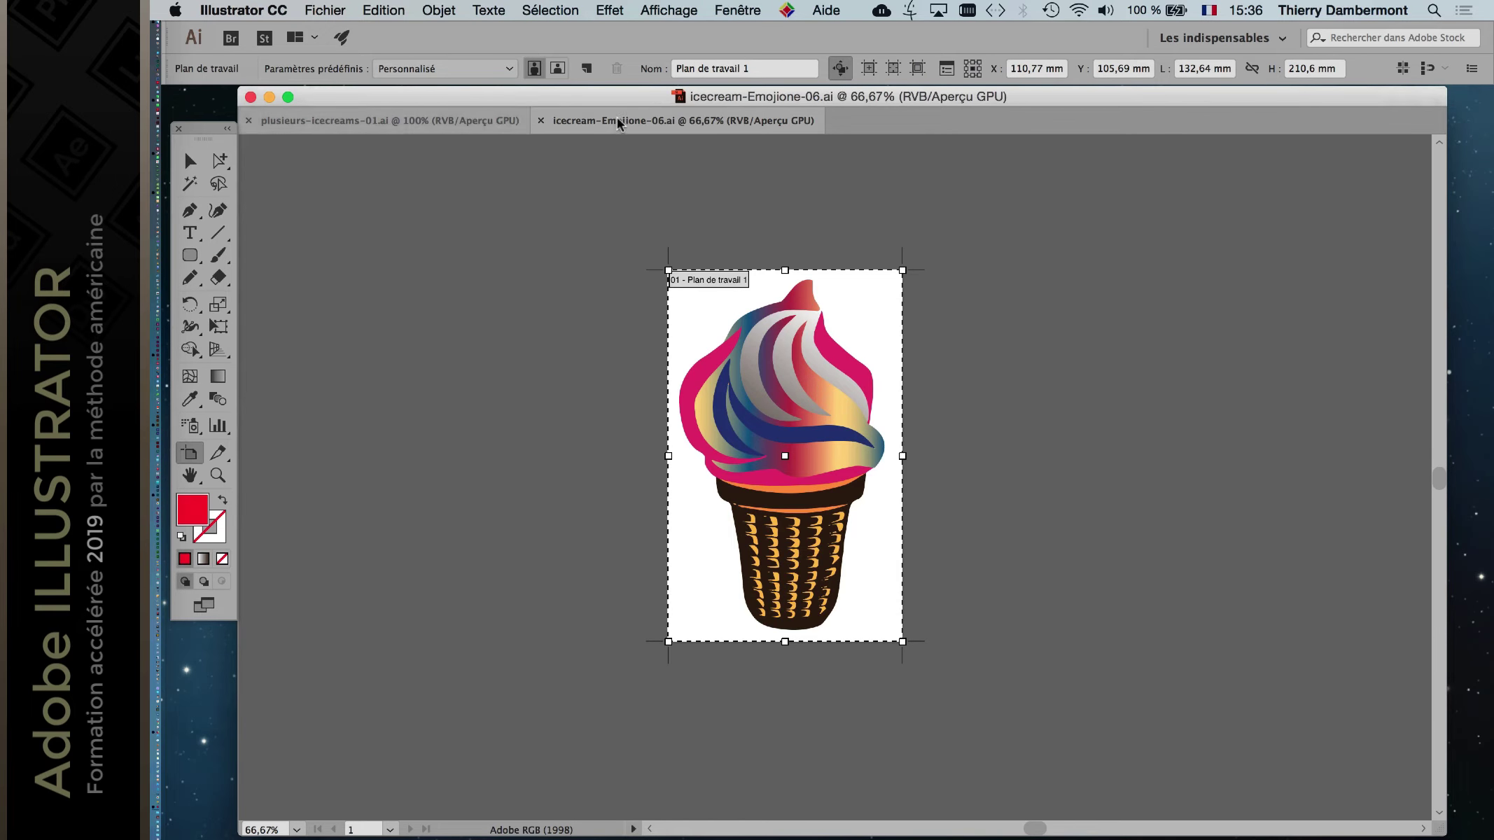
pyautogui.click(462, 119)
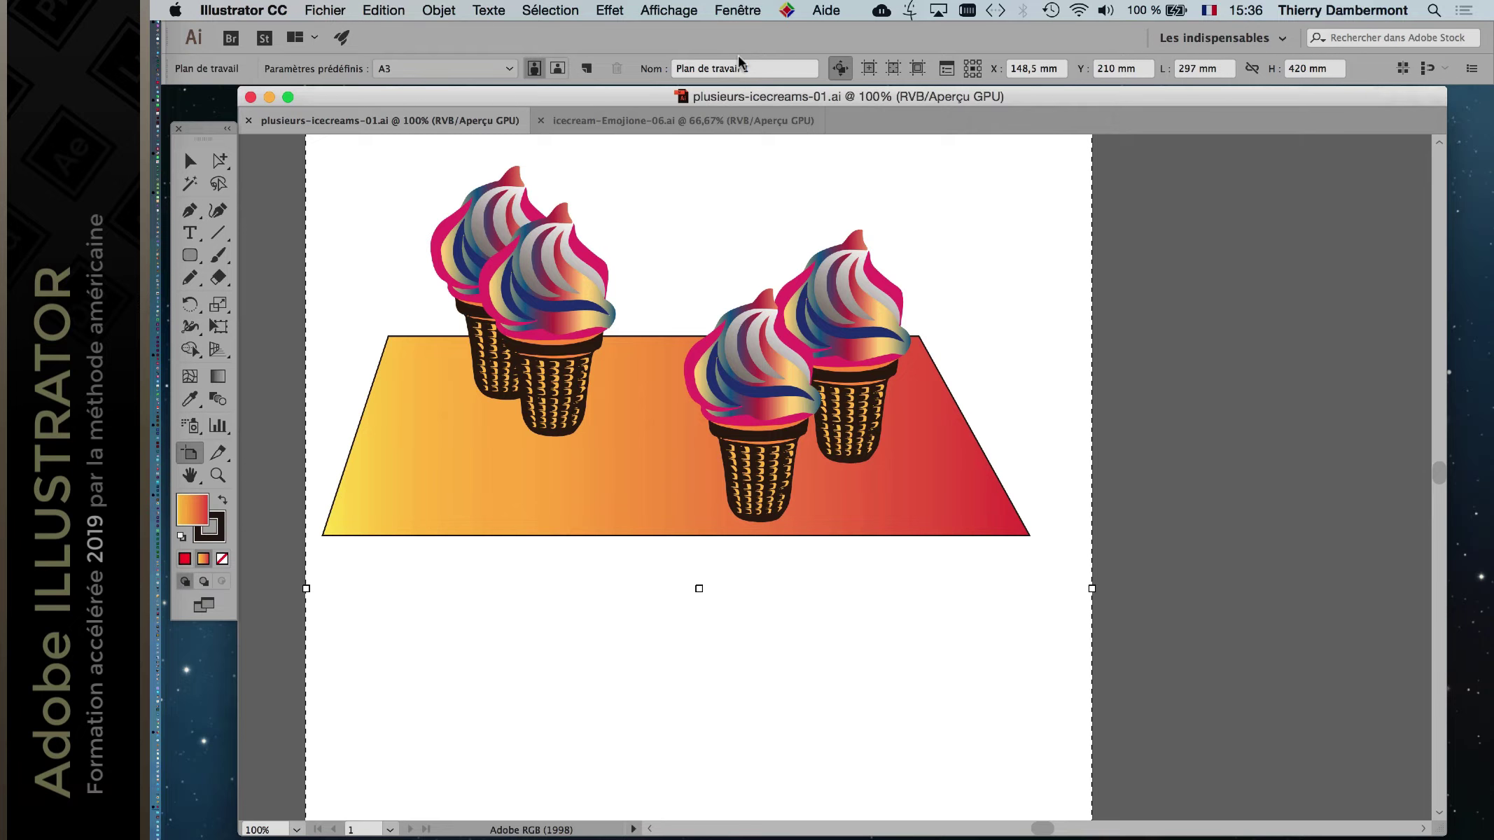
pyautogui.click(737, 9)
pyautogui.moveTo(760, 61)
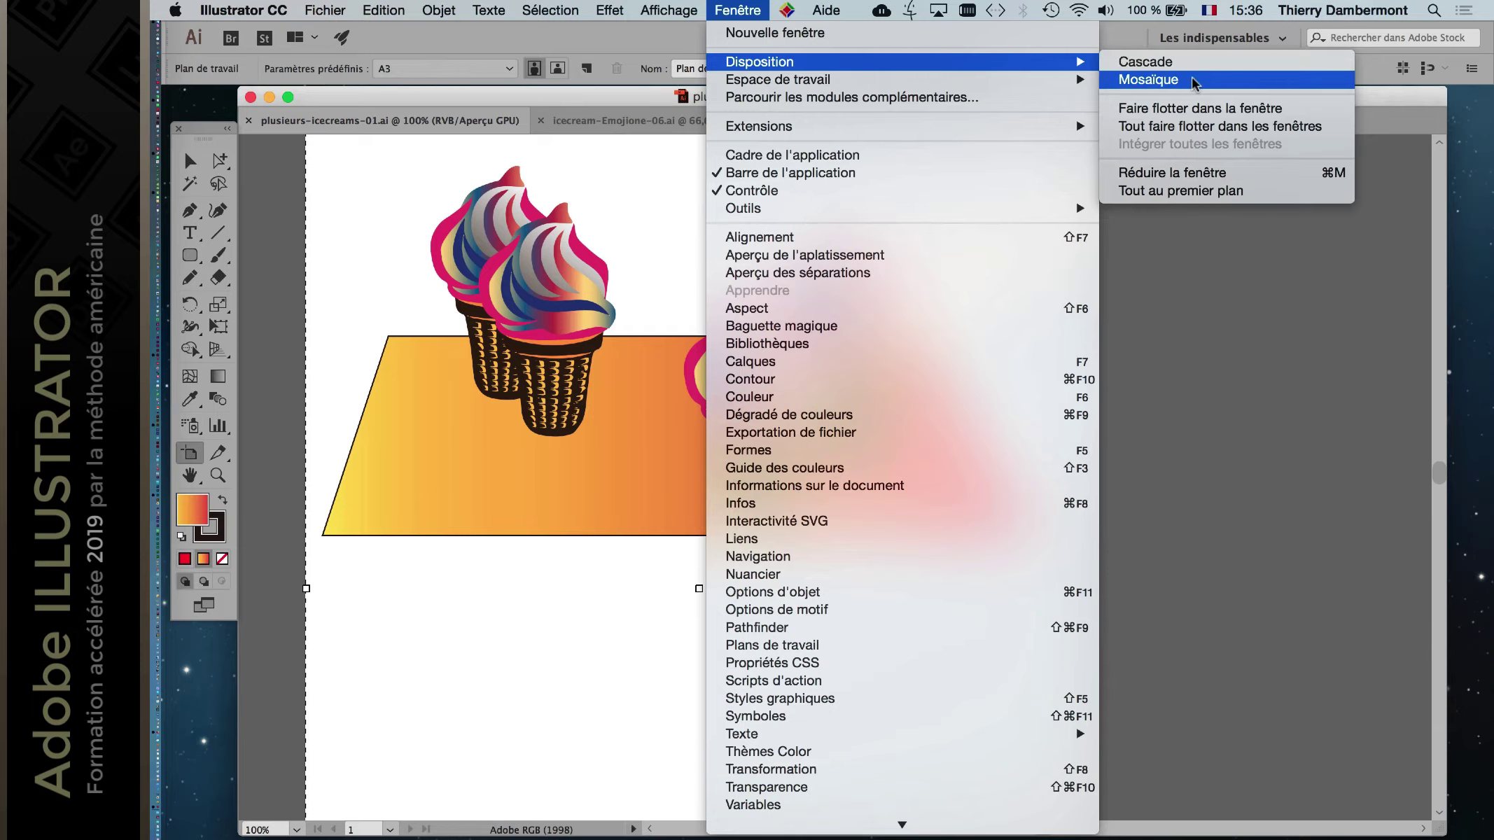
pyautogui.click(1192, 79)
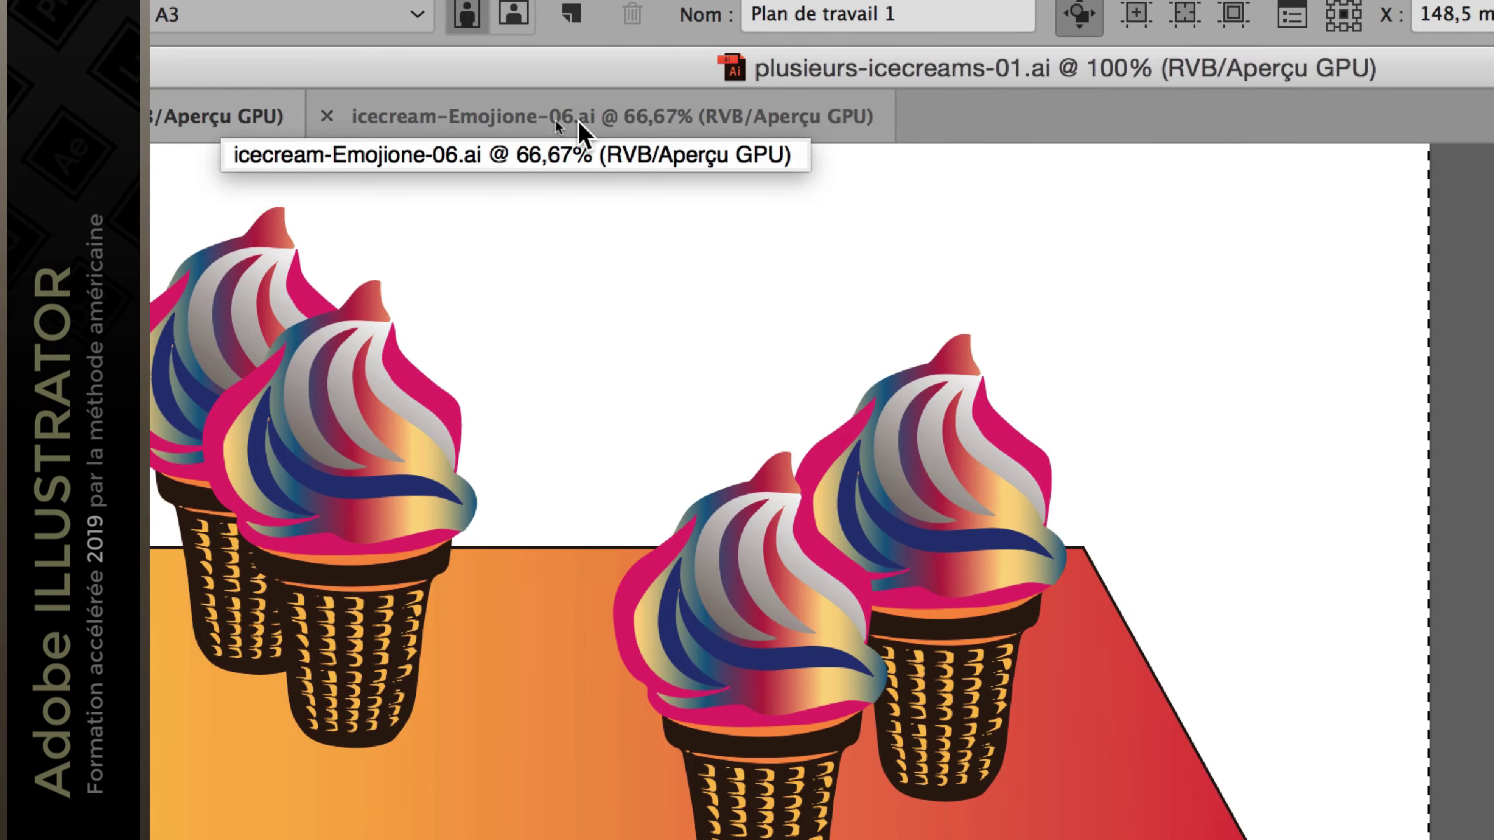
pyautogui.click(590, 122)
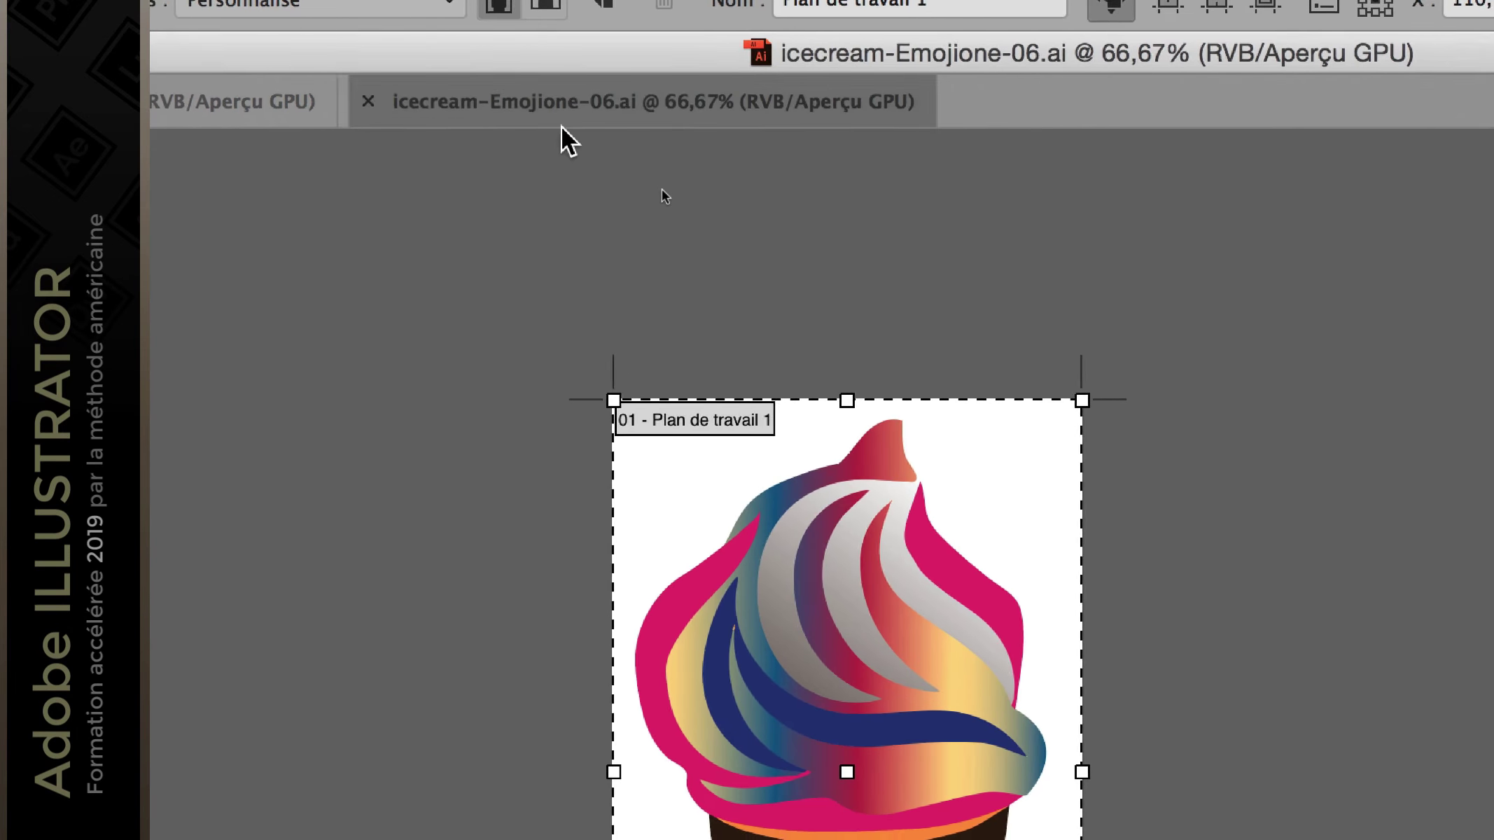
pyautogui.moveTo(557, 123); pyautogui.dragTo(629, 166)
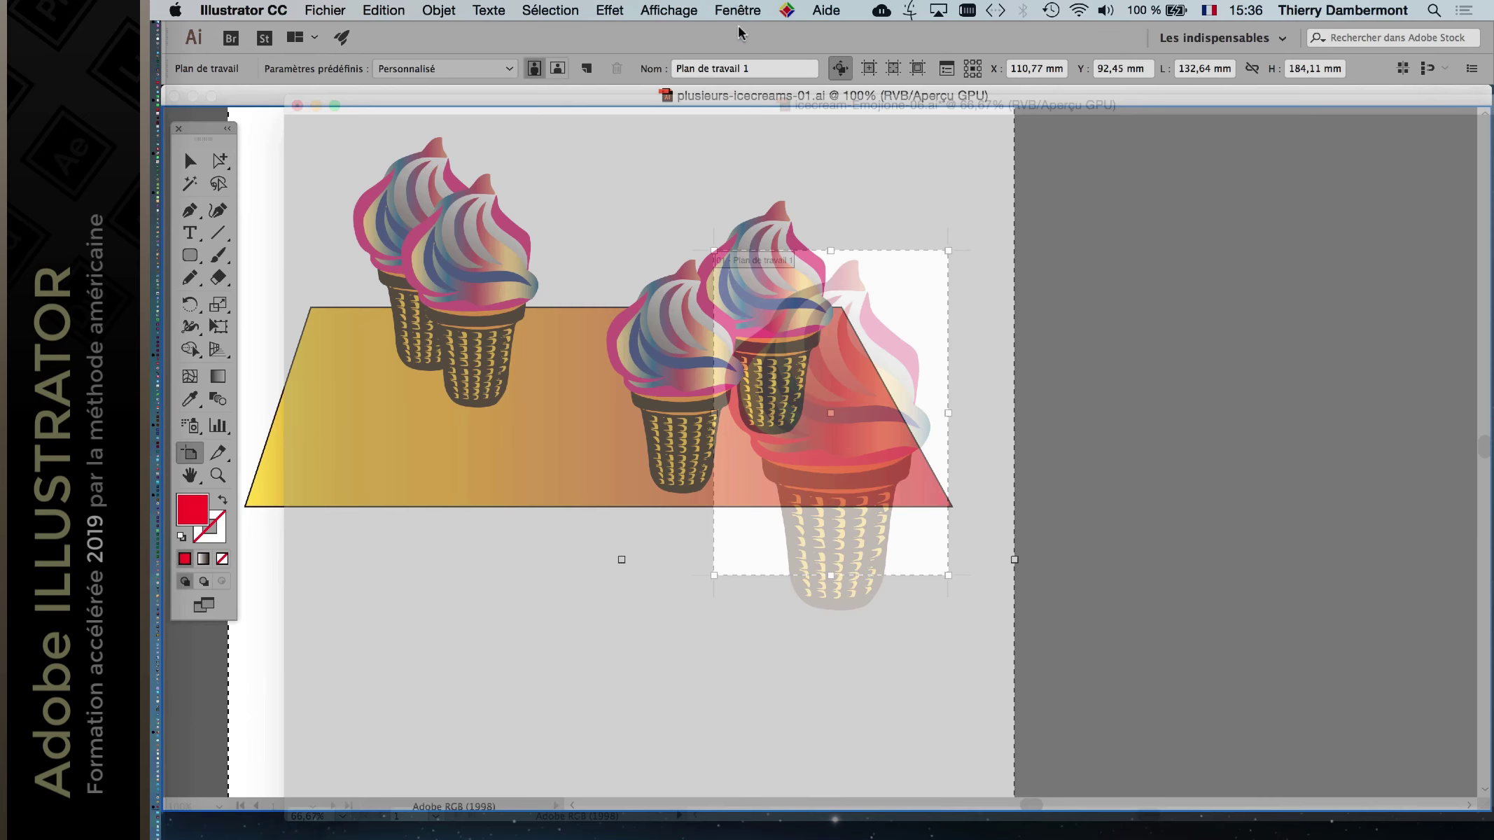
# Dock the ice-cream window back, then float every document in its own side-by-side window.
pyautogui.moveTo(737, 26); pyautogui.dragTo(745, 65)
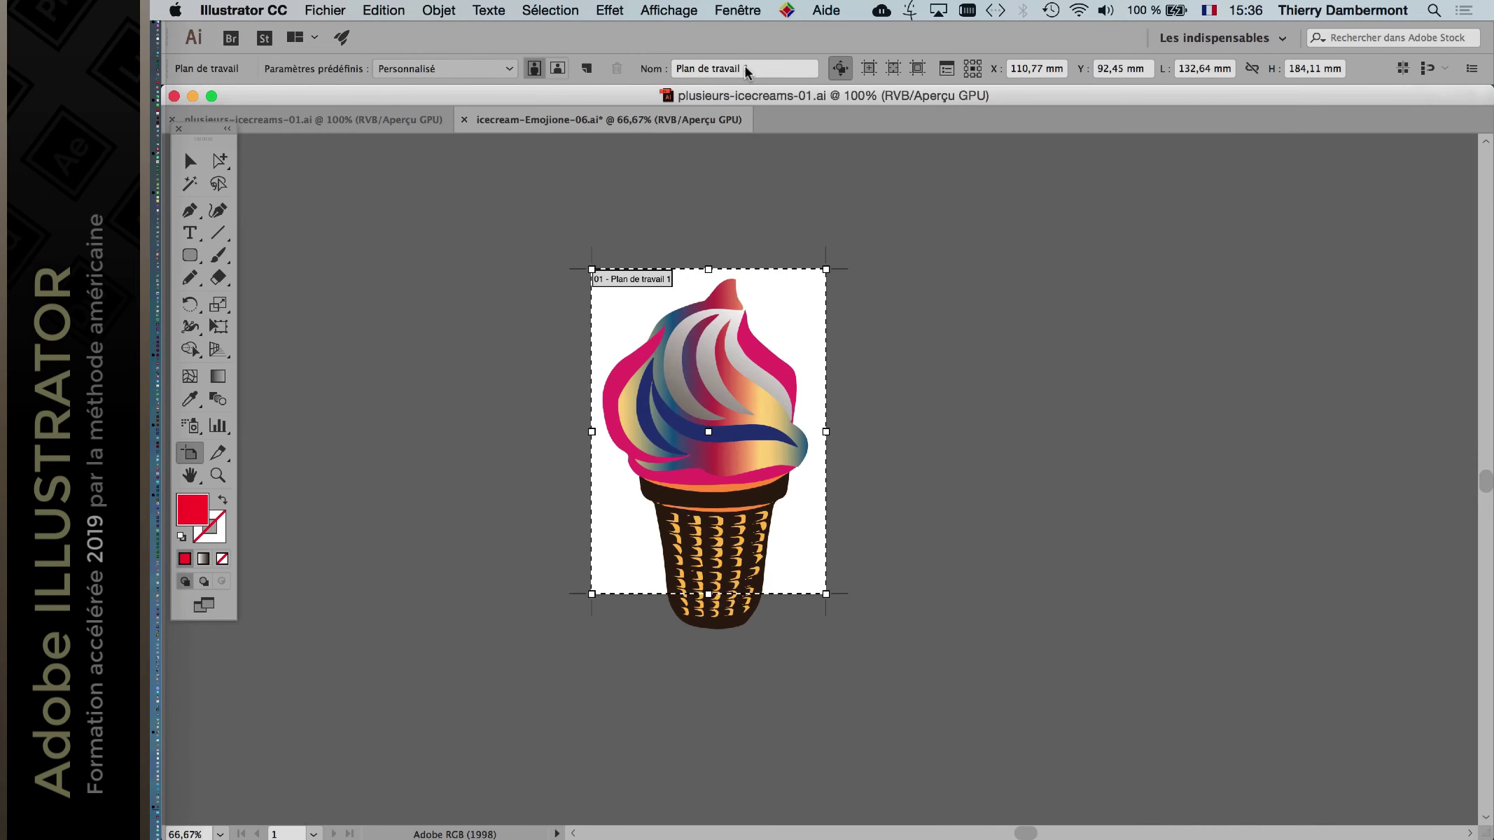
pyautogui.click(737, 10)
pyautogui.moveTo(350, 0)
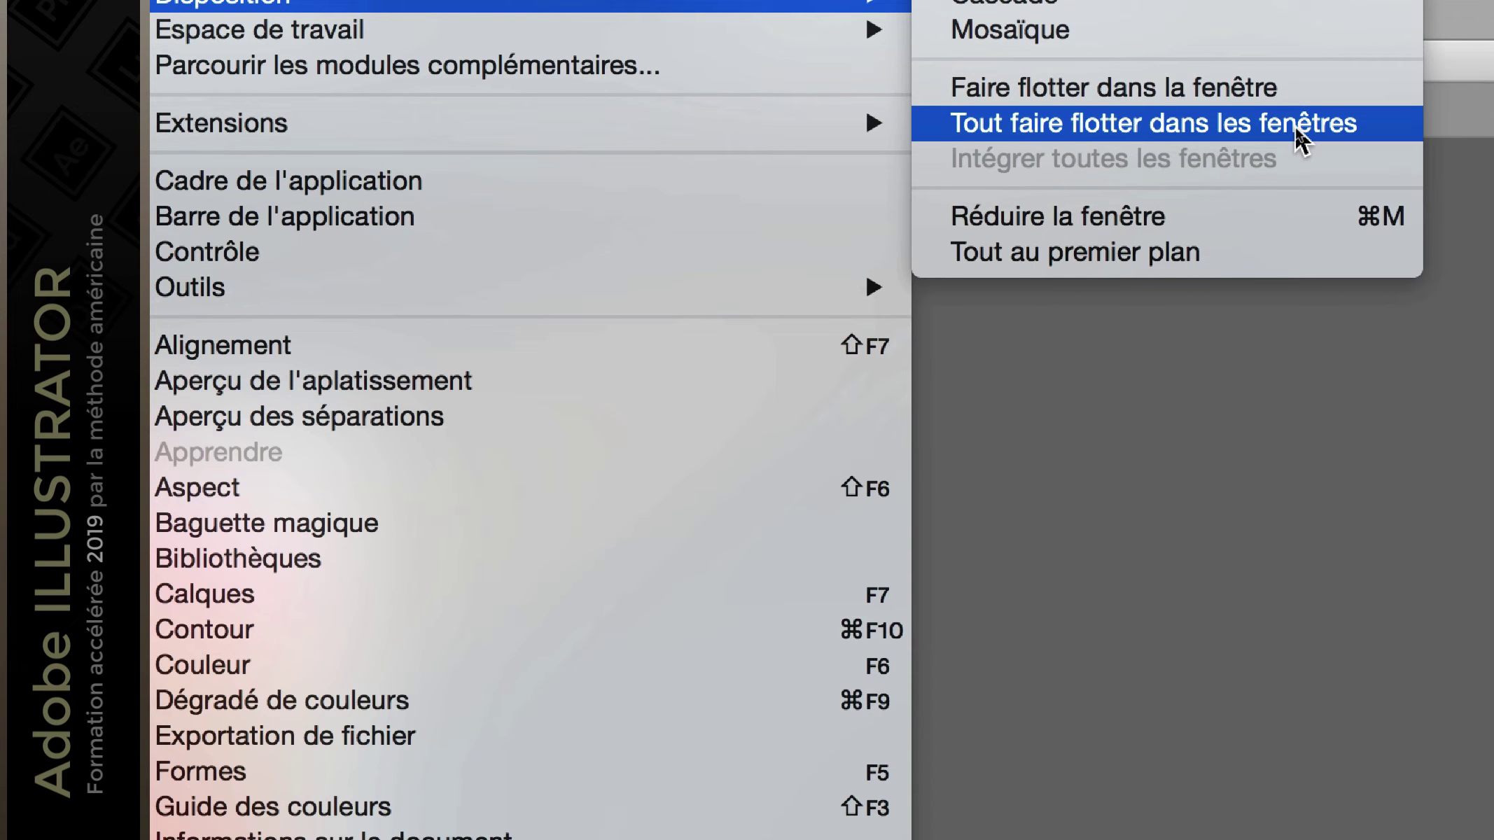
pyautogui.click(1295, 126)
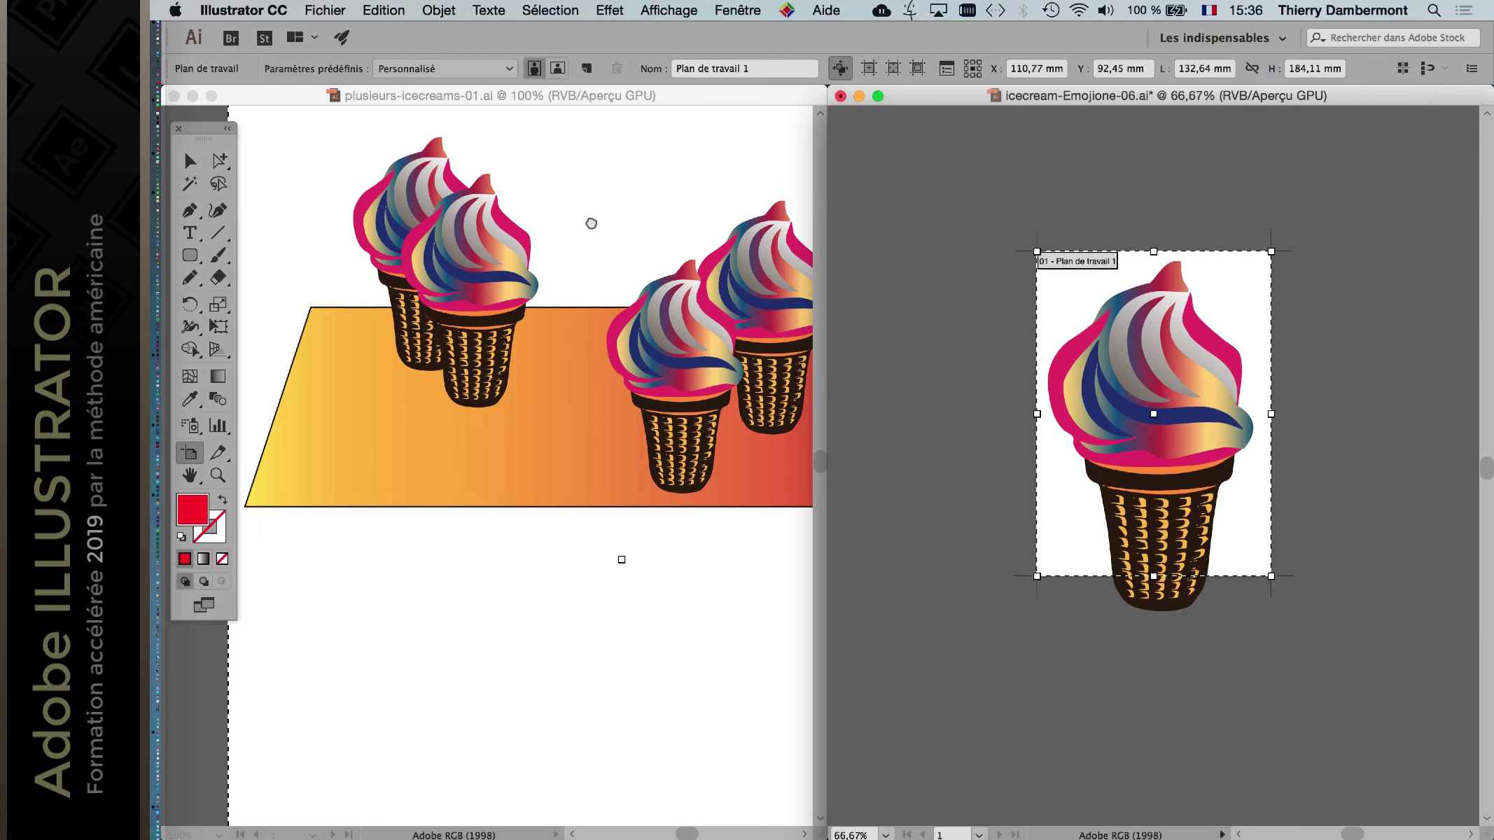
# Zoom the scene out and select the pink outer paths of the cream.
pyautogui.click(579, 309)
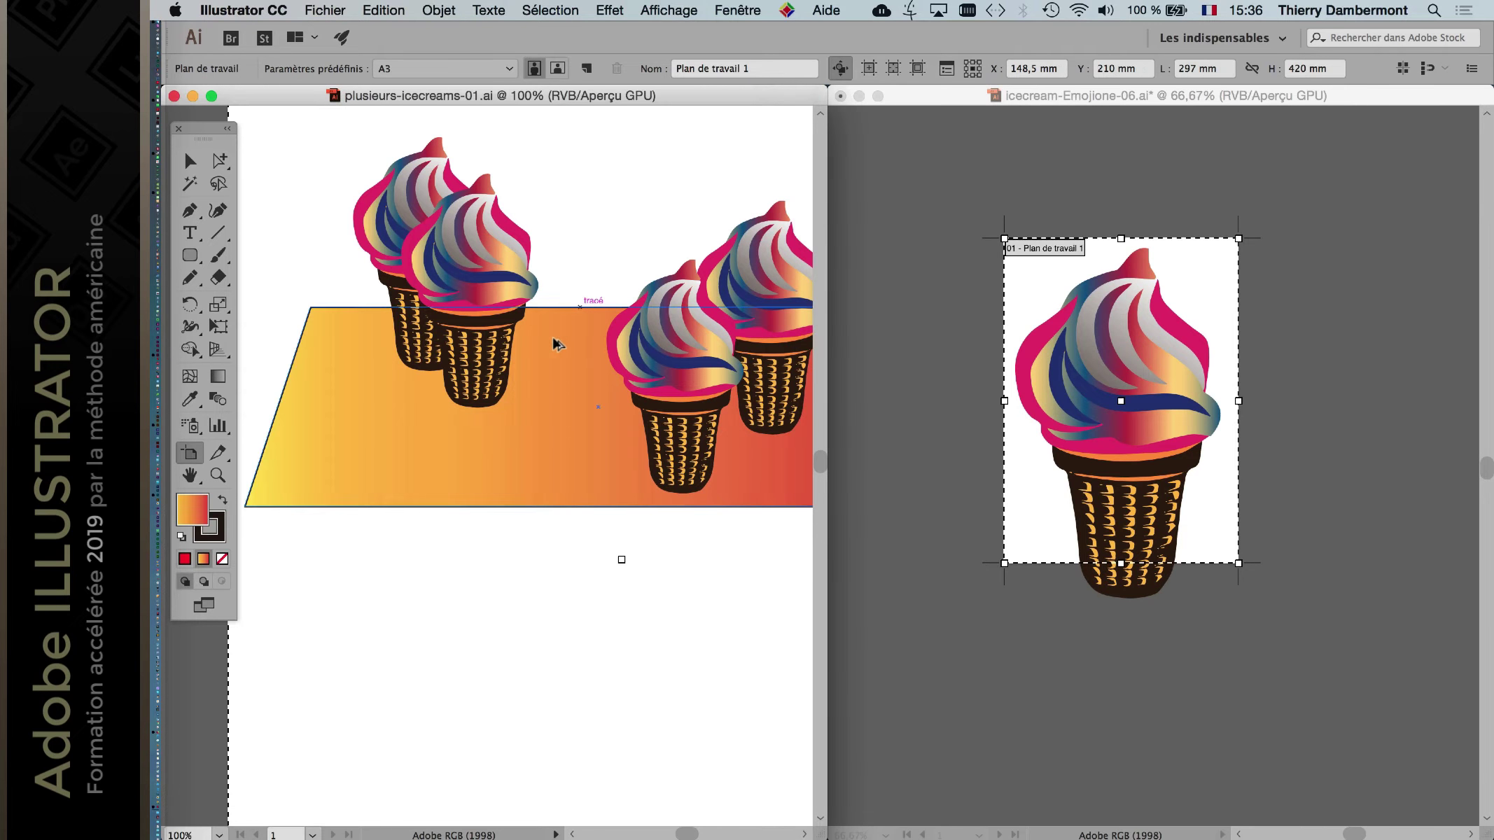
pyautogui.press('super+minus')
pyautogui.hscroll(5, 490, 294)
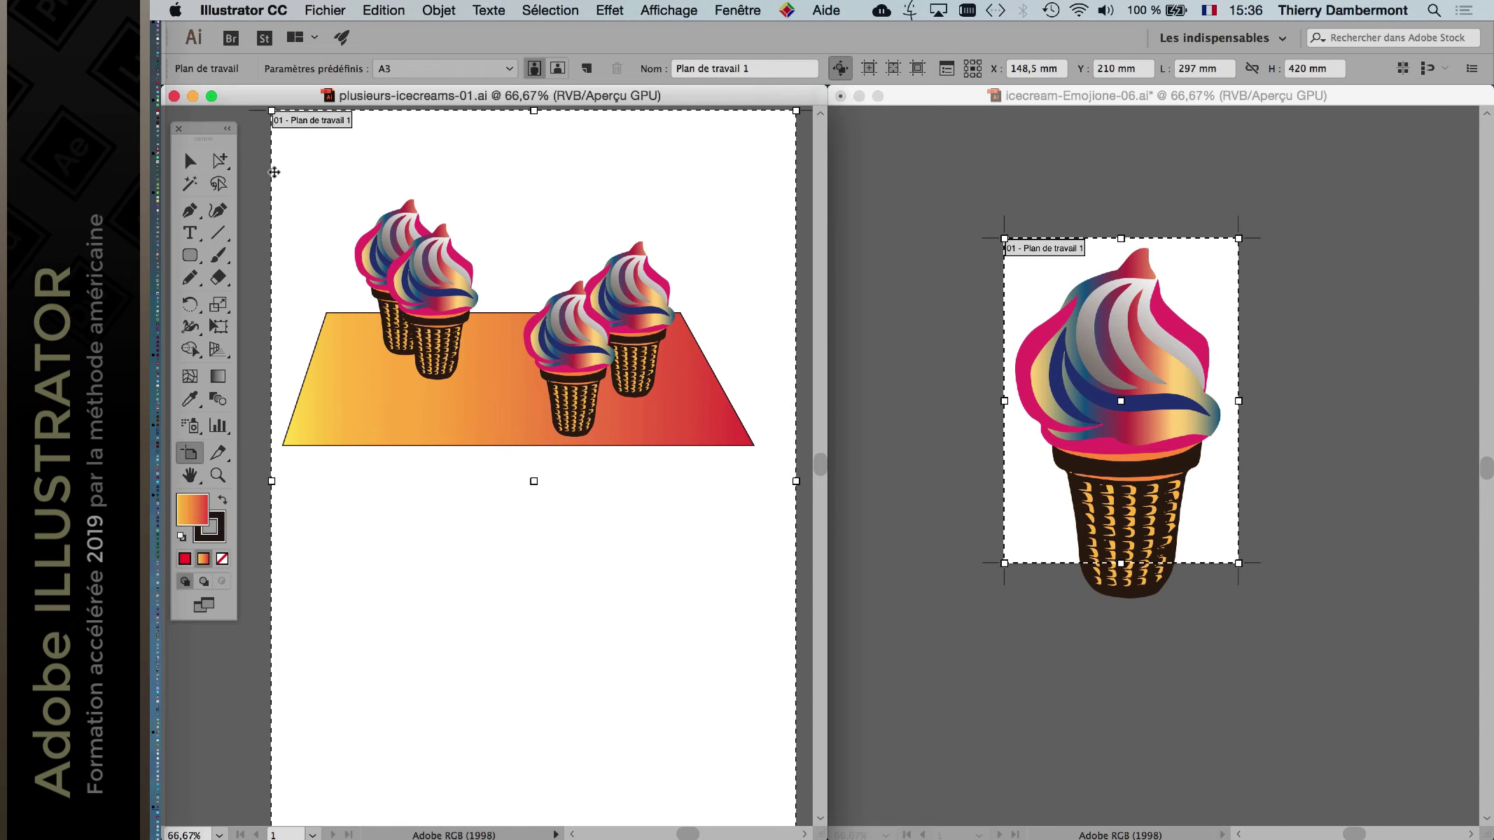
pyautogui.press('Escape')
pyautogui.moveTo(219, 160); pyautogui.dragTo(294, 160)
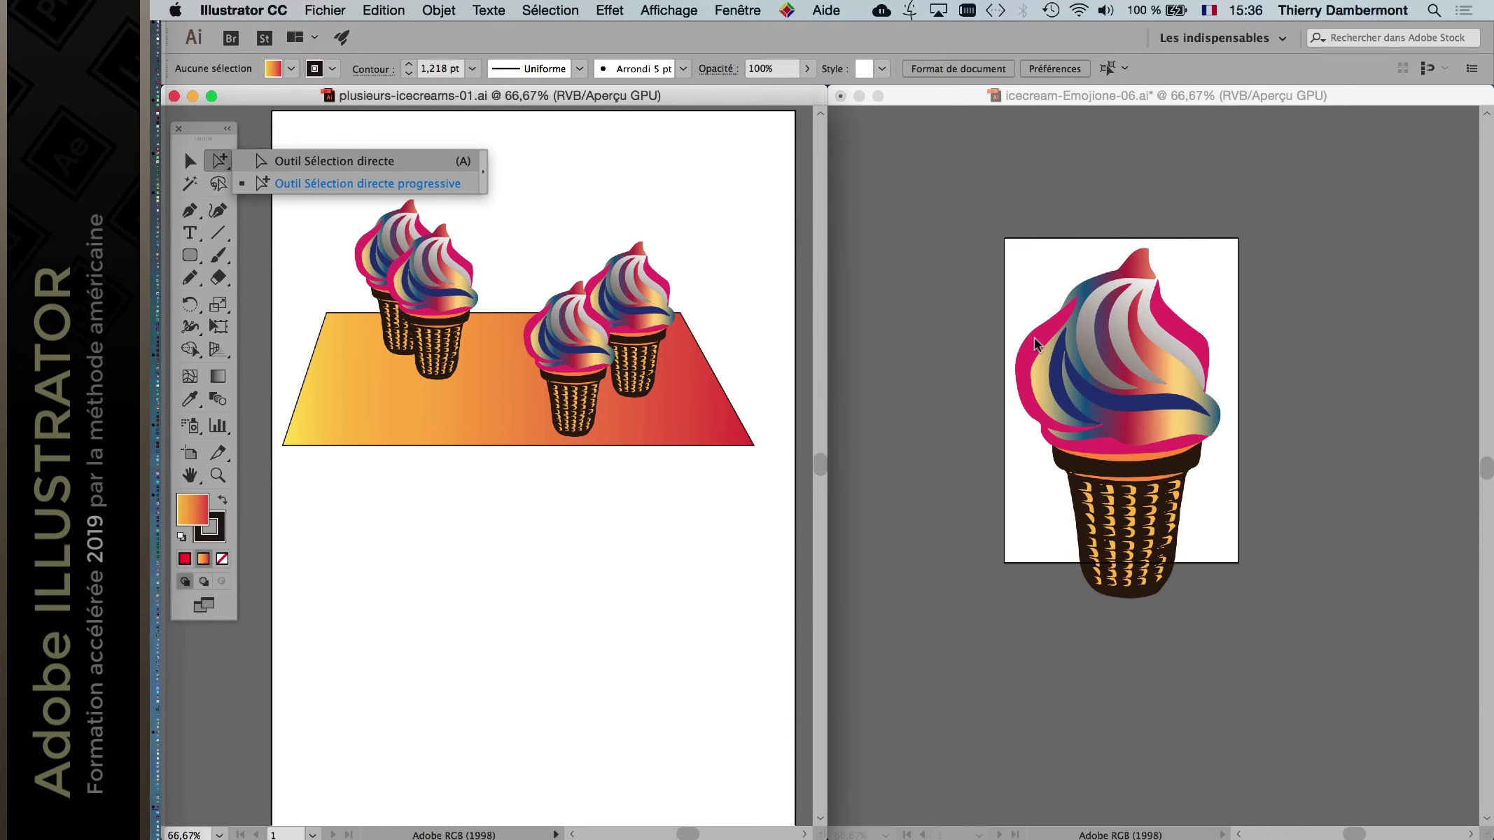
pyautogui.click(1035, 340)
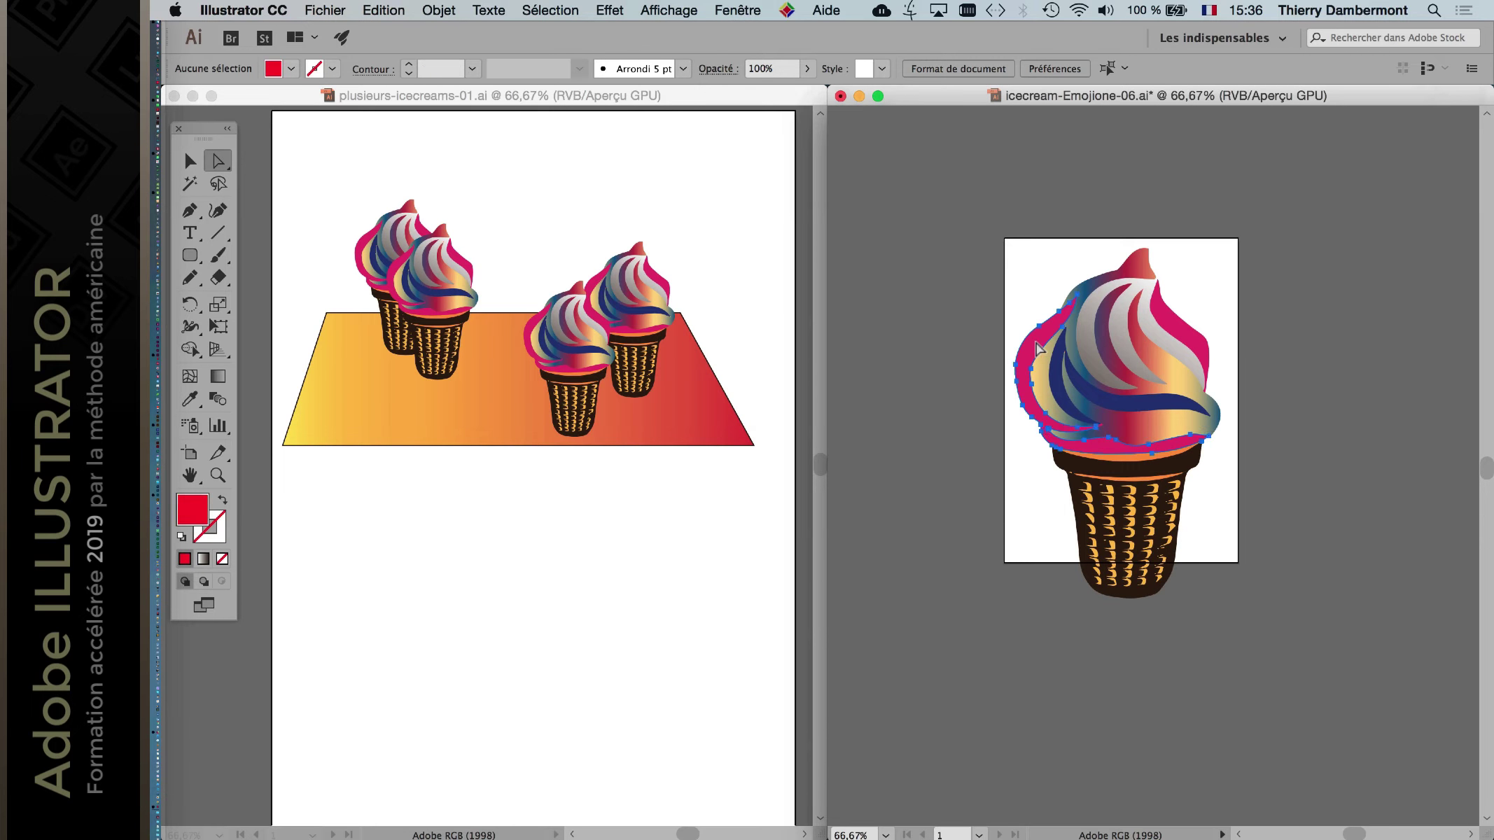
pyautogui.keyDown('shift'); pyautogui.click(1181, 329); pyautogui.keyUp('shift')
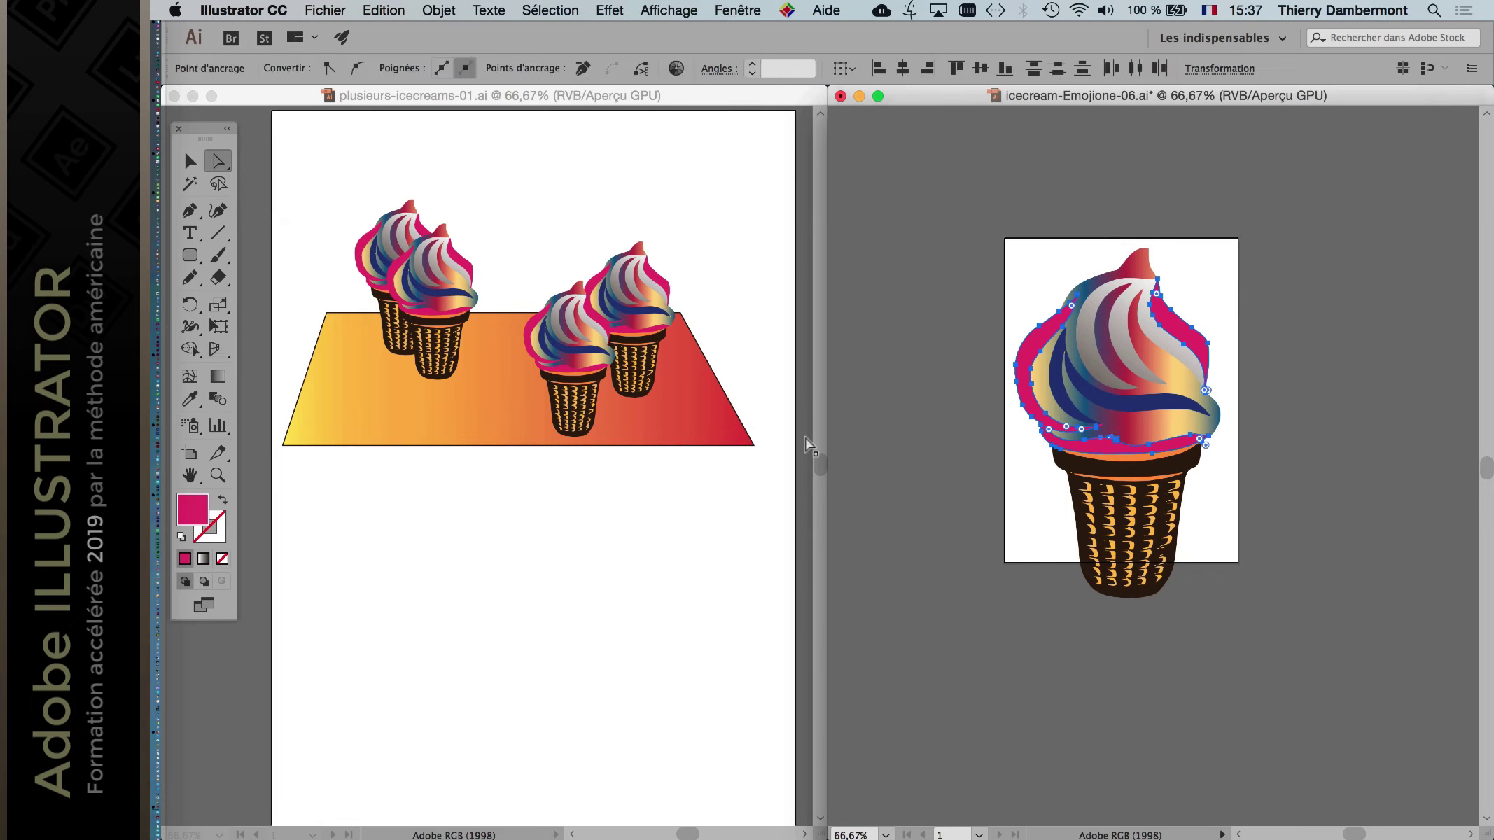
# Show the Nuancier swatches and tear off the selection tools, choosing Group Selection.
pyautogui.click(737, 10)
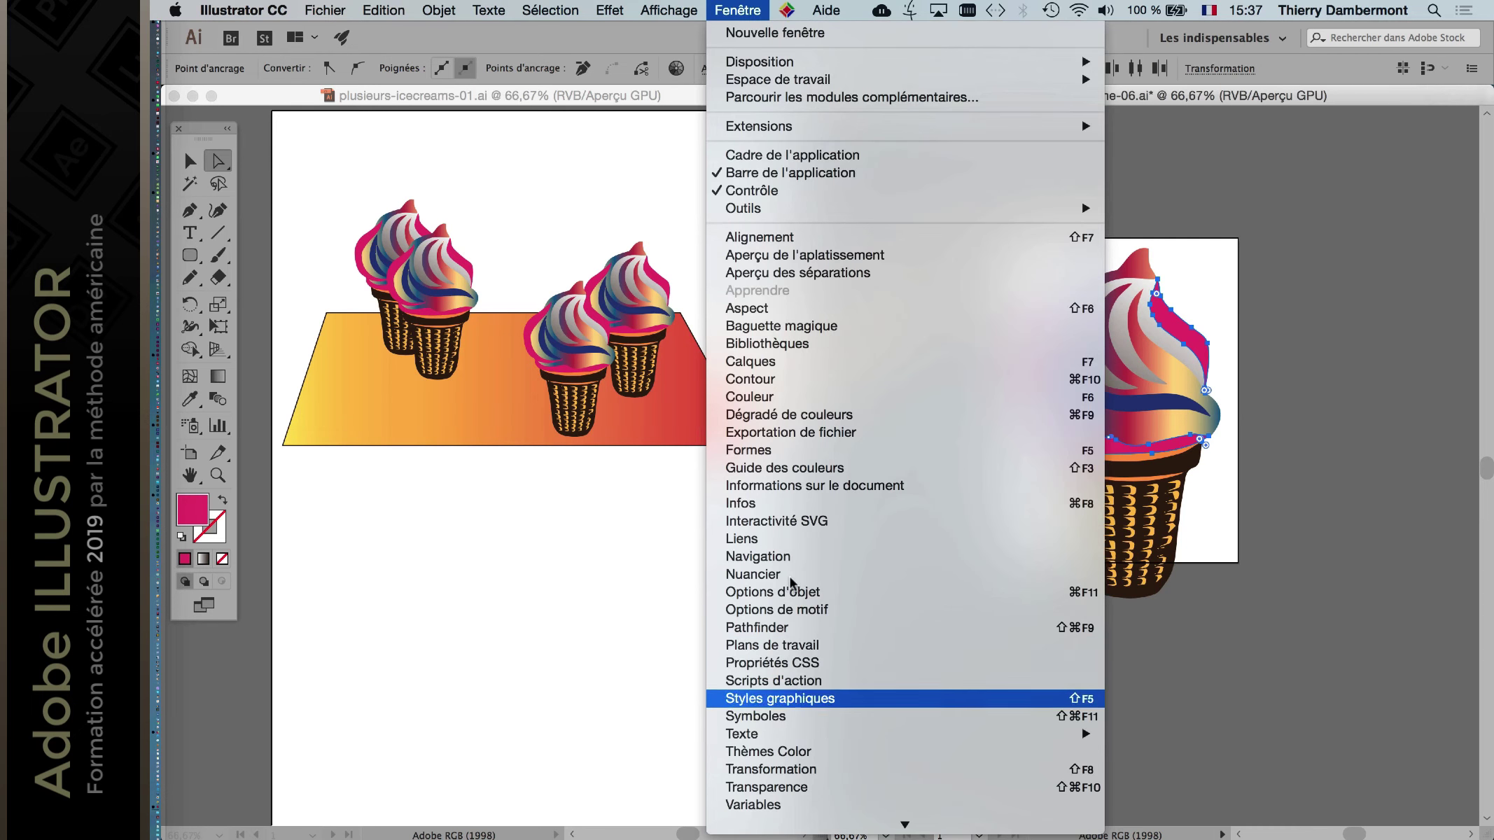
pyautogui.press('Return')
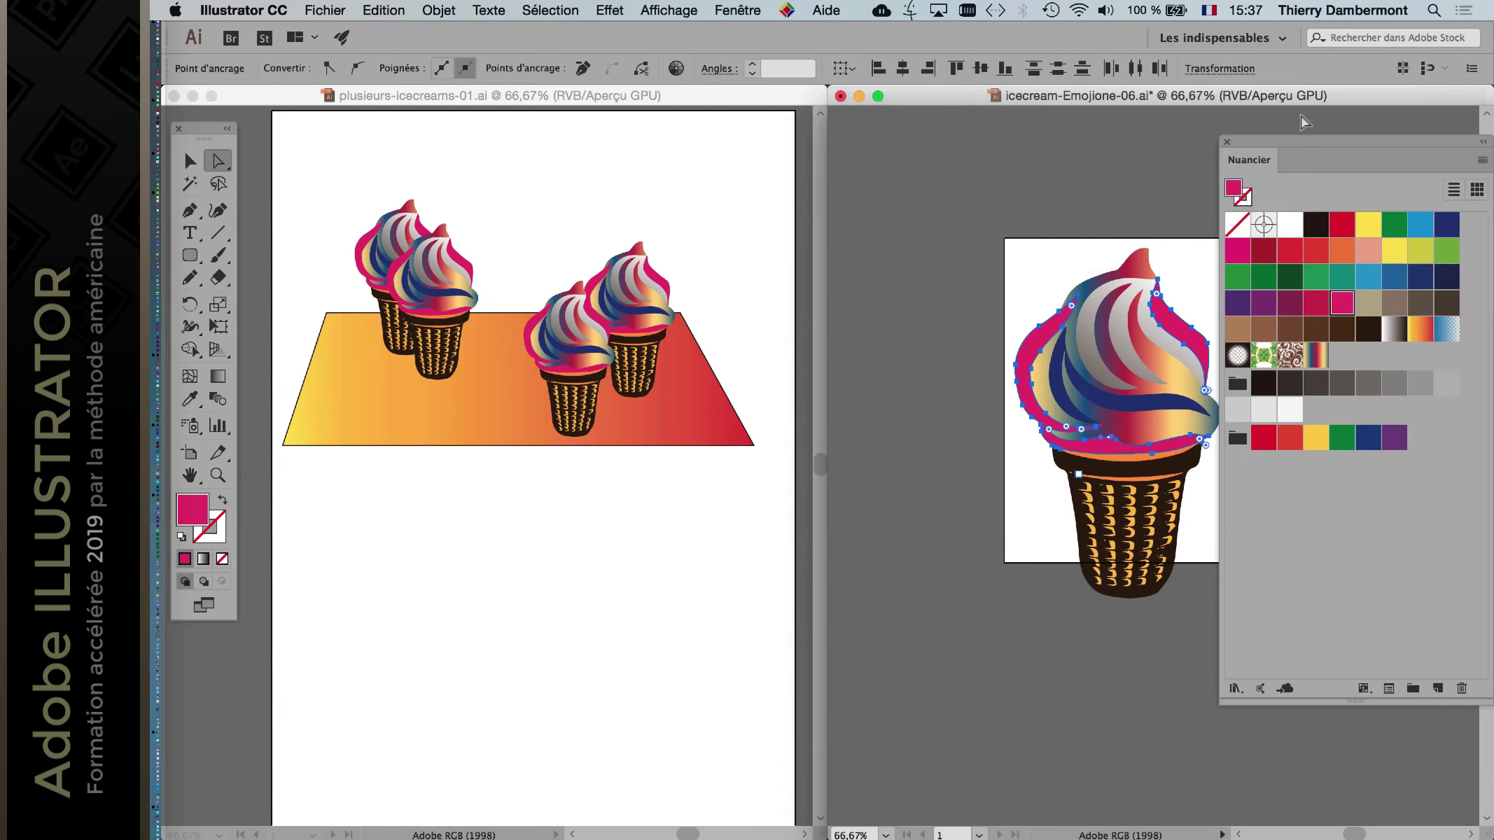
pyautogui.click(218, 160)
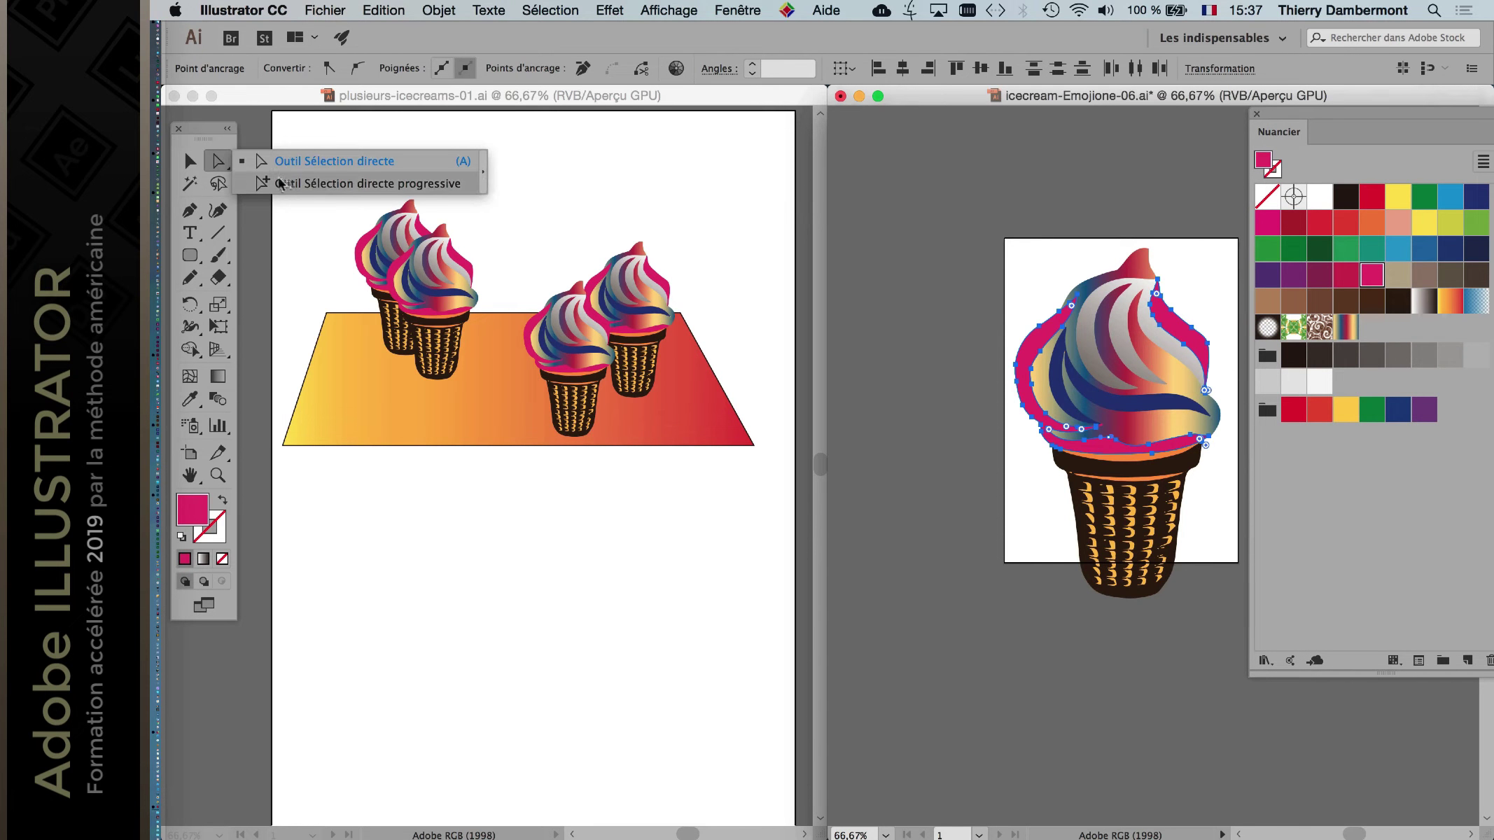
pyautogui.click(483, 172)
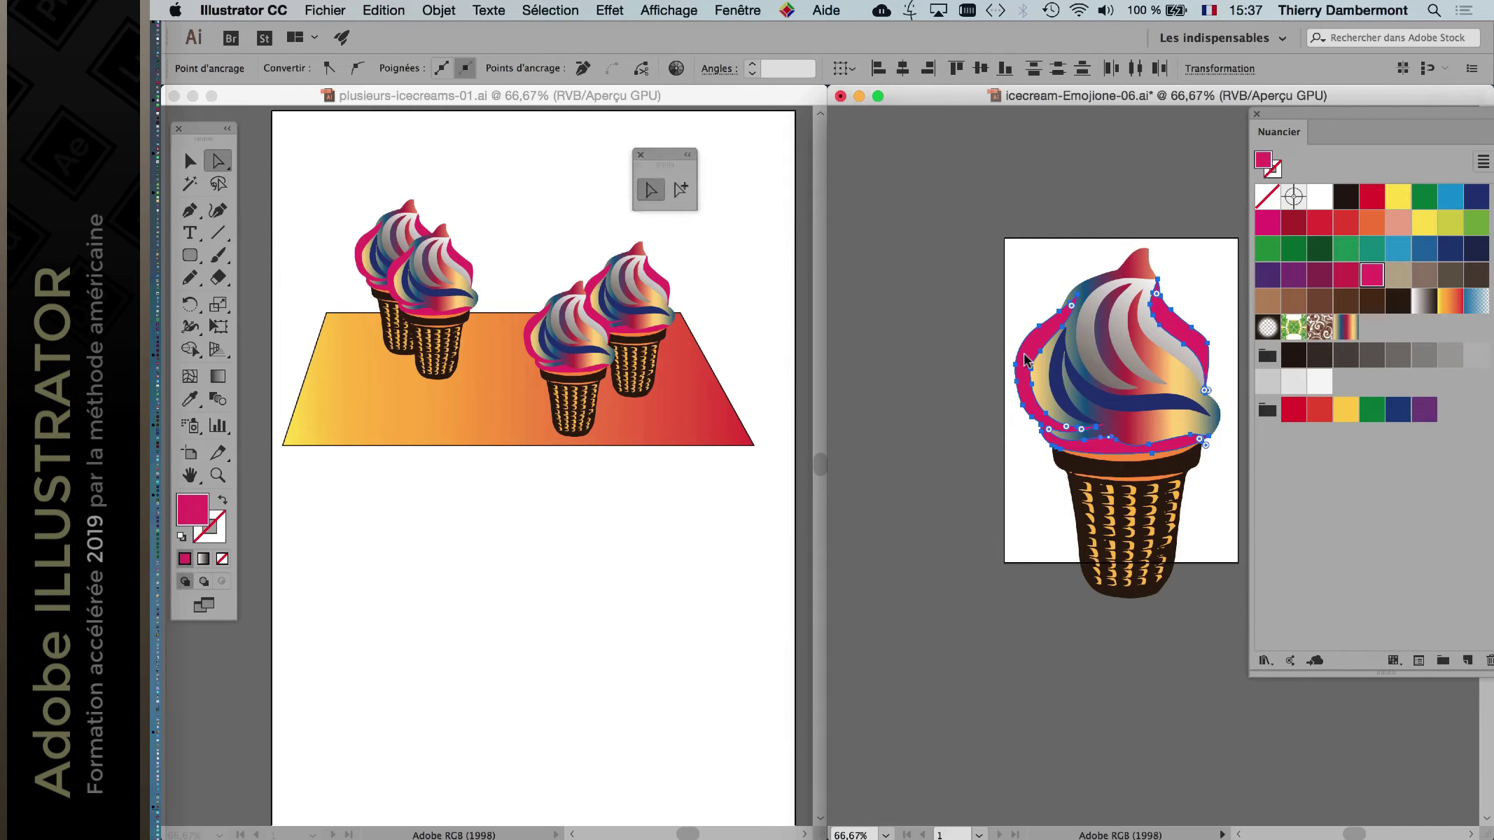
pyautogui.click(757, 189)
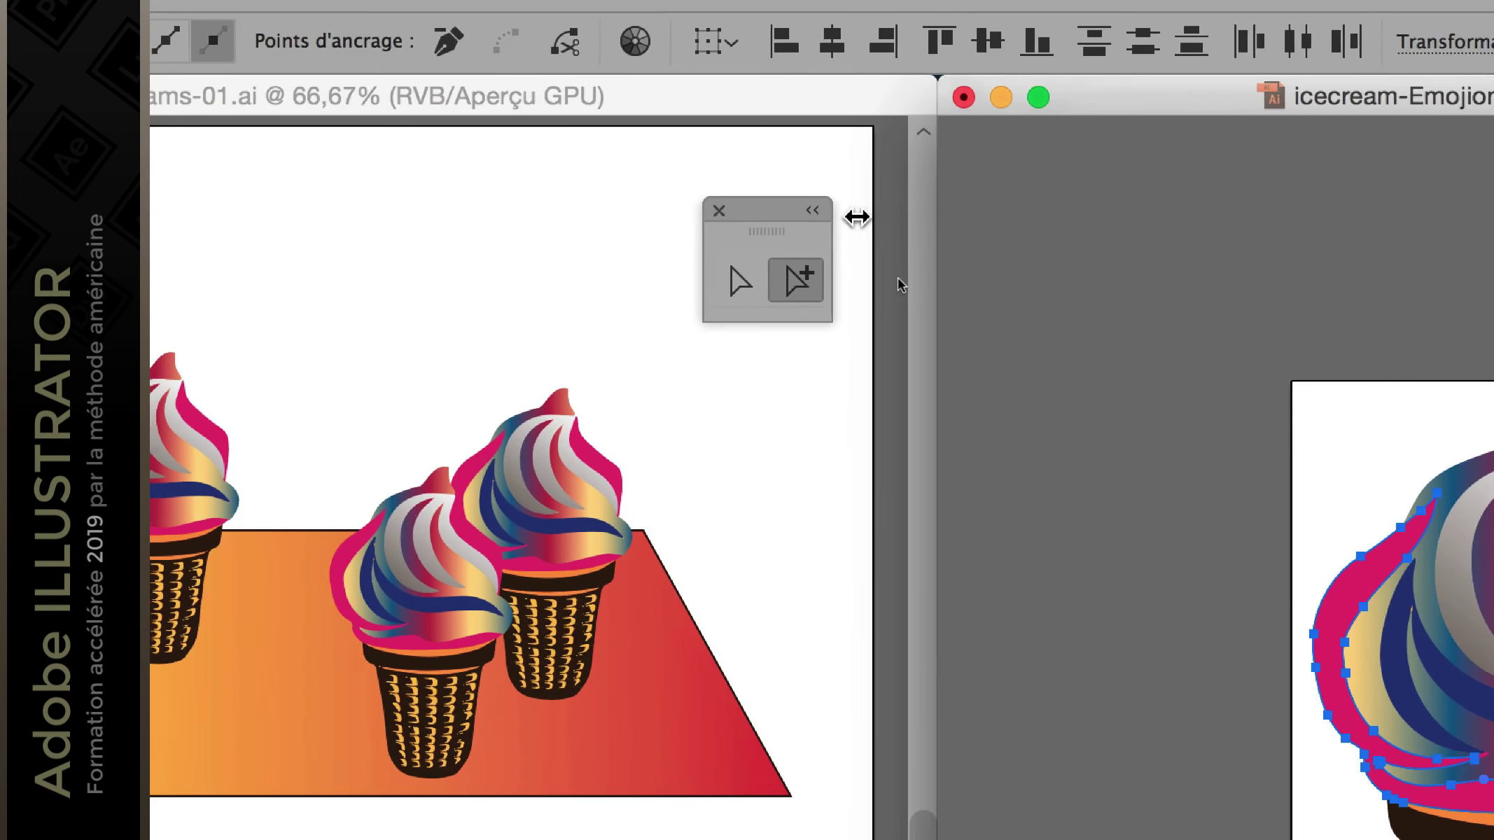
# Fill the cream's outer rim with the Vert CMJN swatch and save the source file.
pyautogui.moveTo(742, 188); pyautogui.dragTo(964, 329)
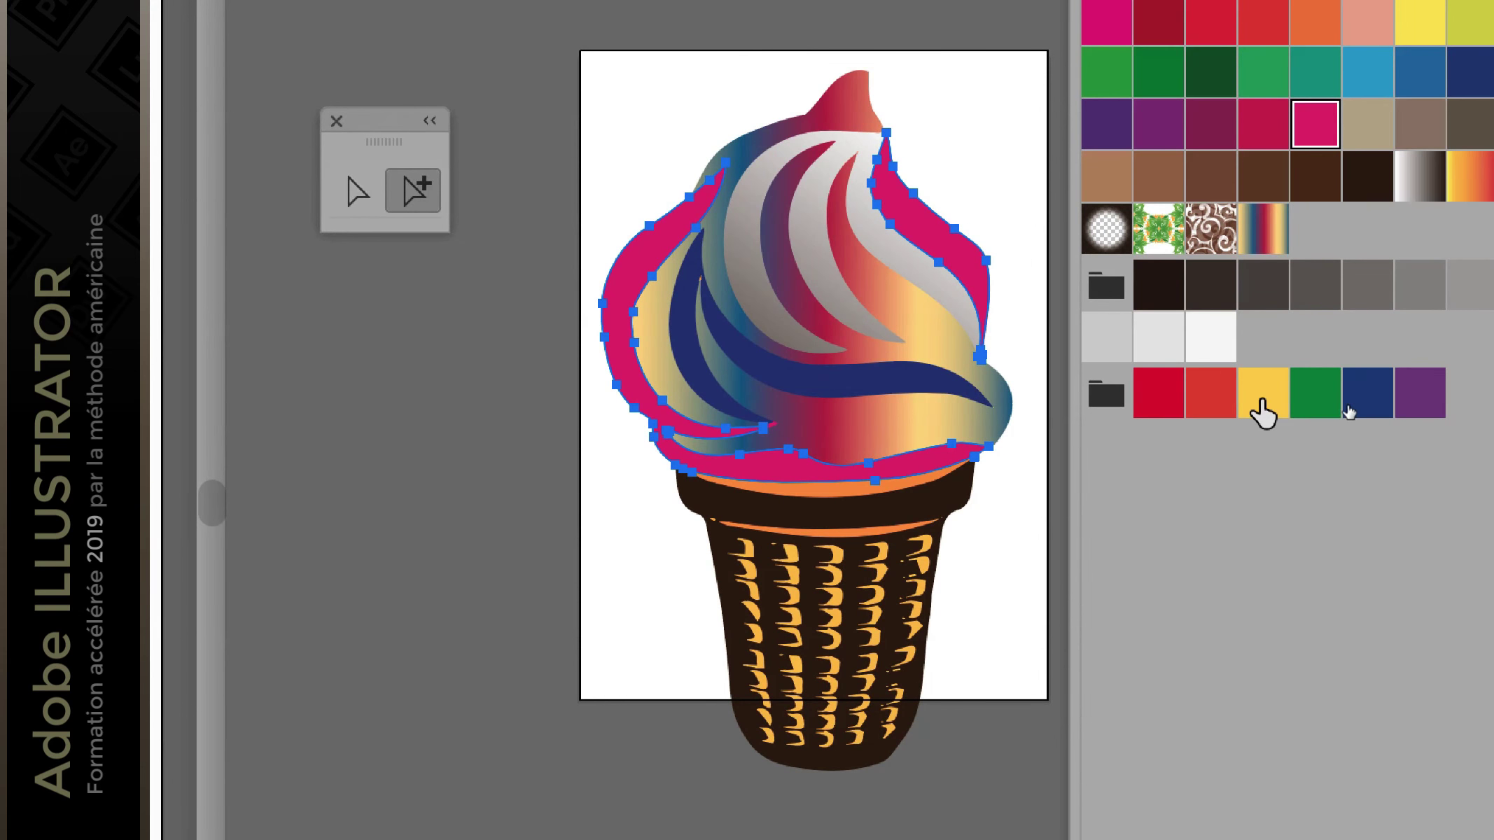
pyautogui.click(1261, 406)
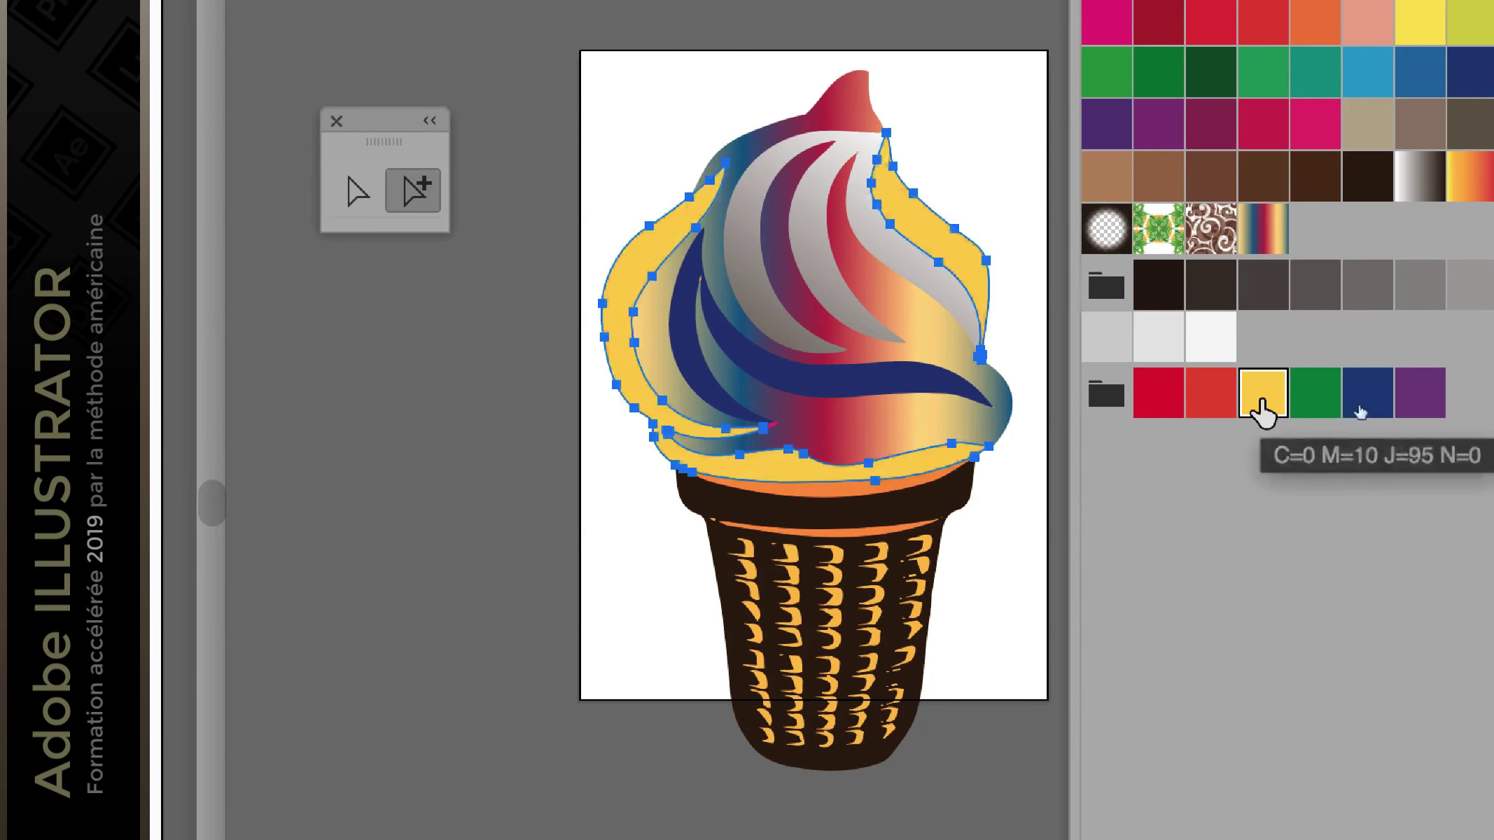
pyautogui.click(1295, 402)
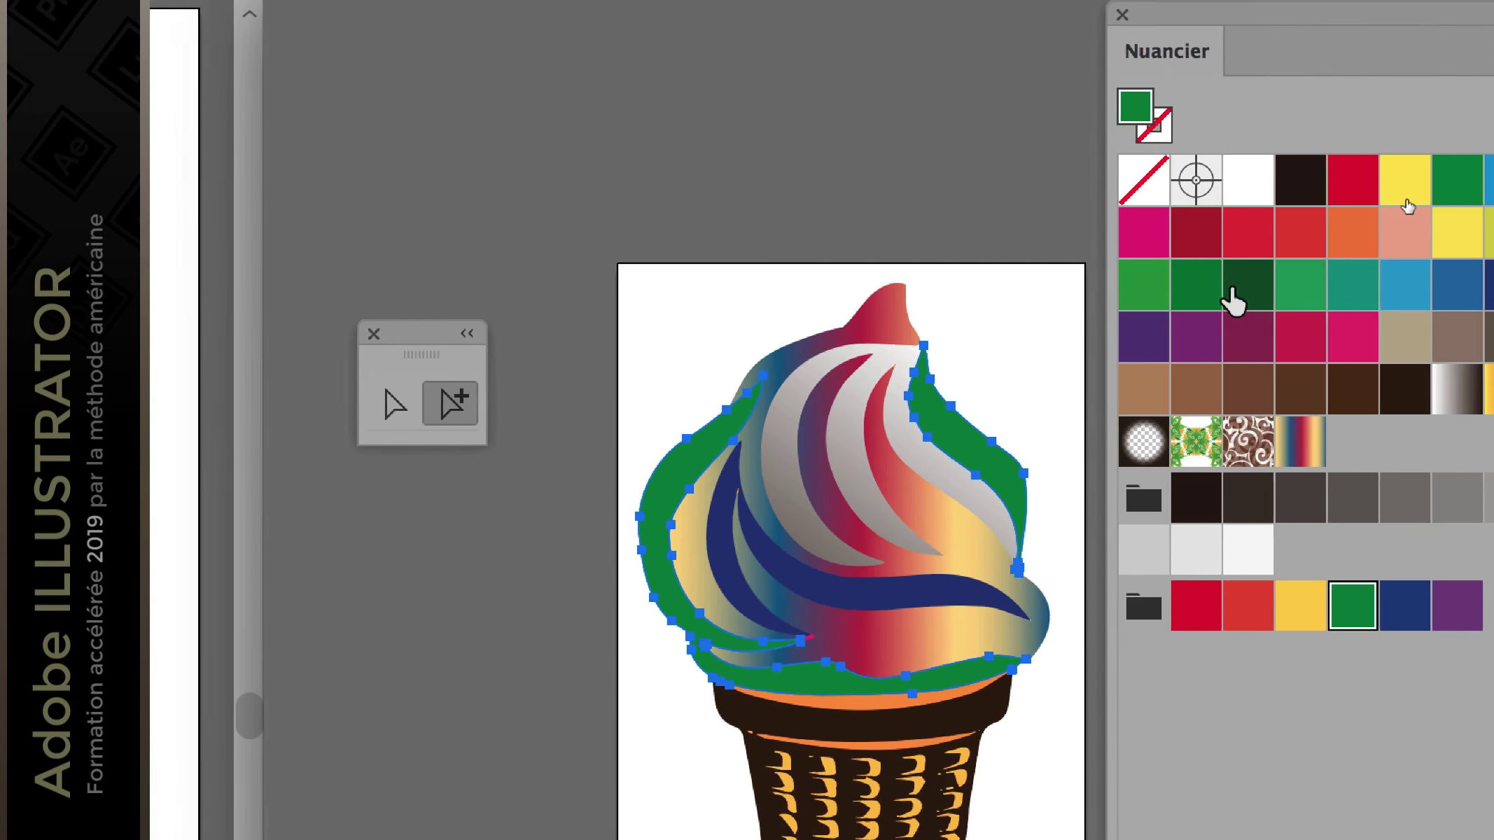
pyautogui.click(1085, 74)
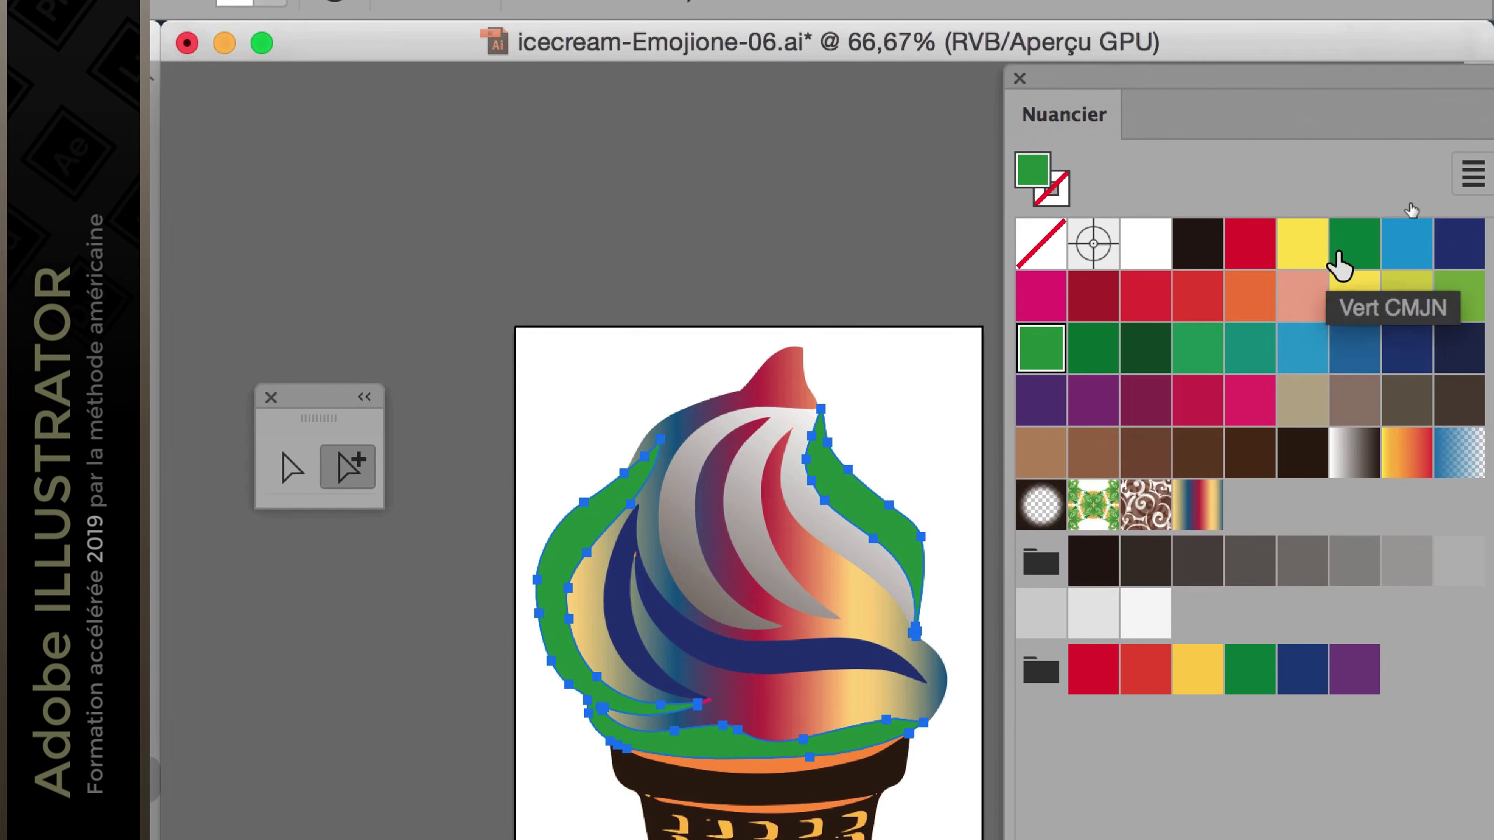
pyautogui.click(1338, 245)
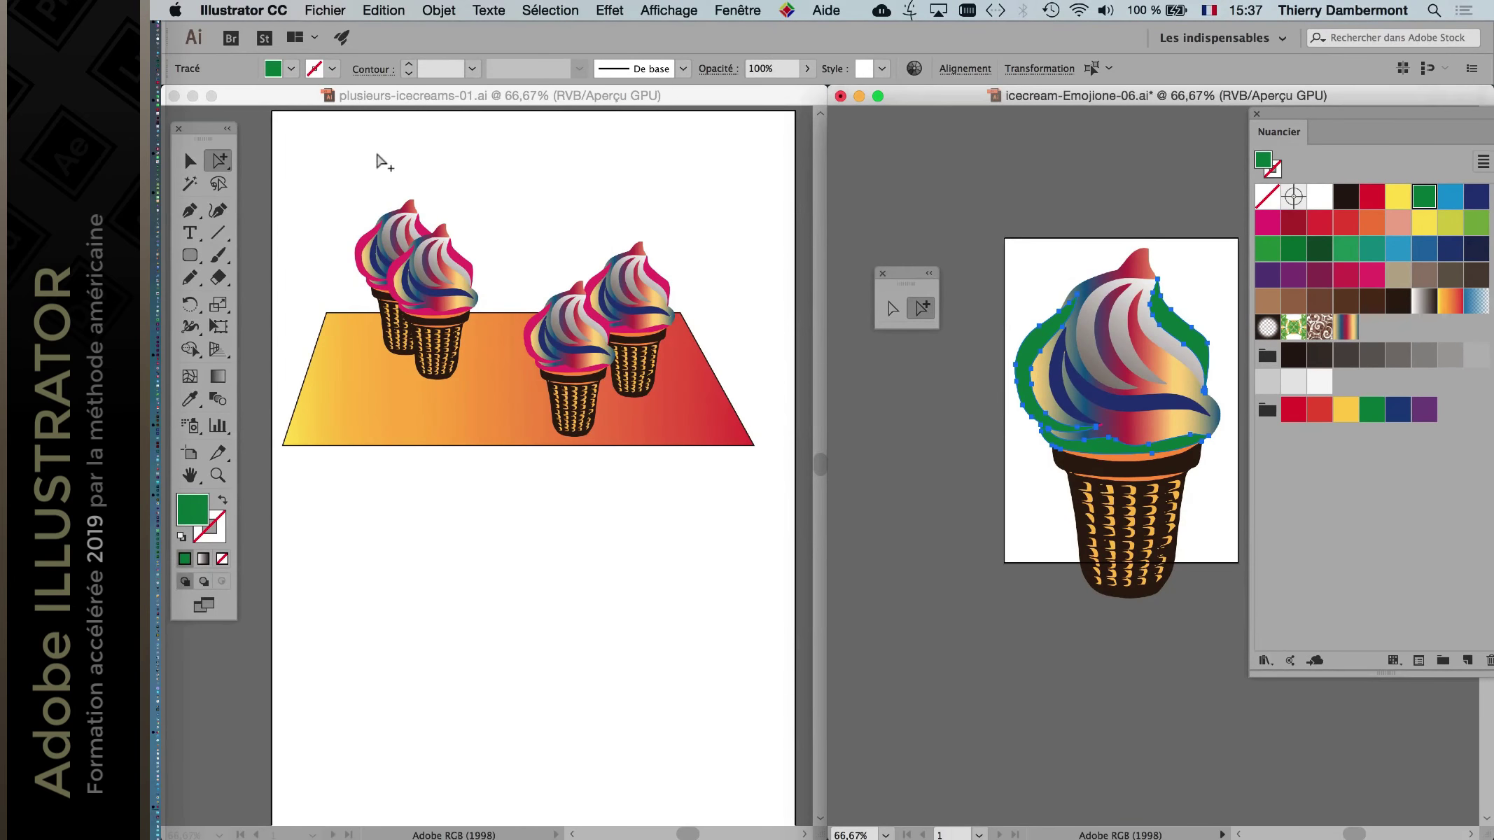
pyautogui.click(324, 10)
pyautogui.click(364, 147)
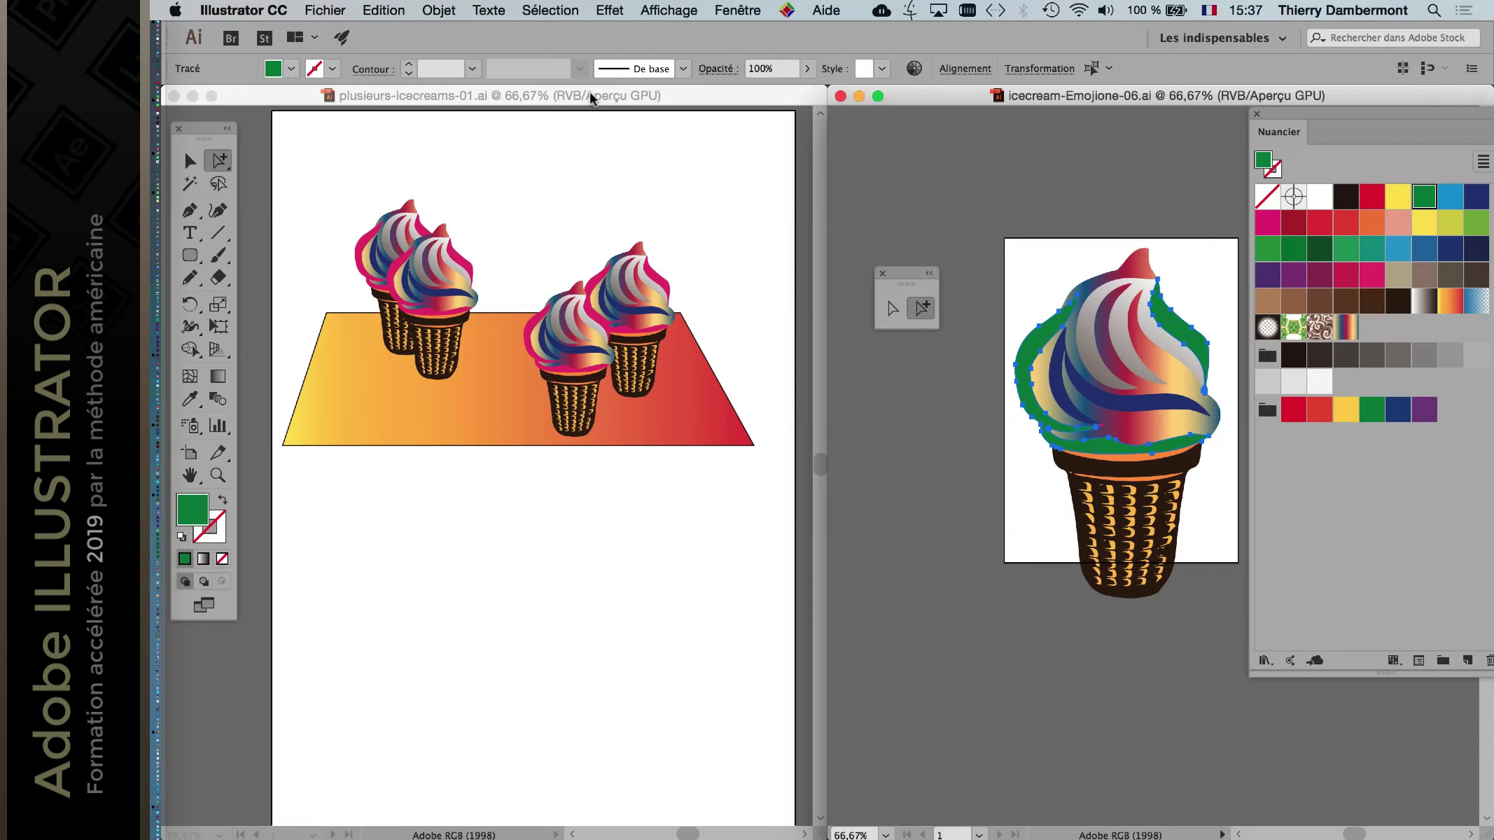
# Confirm all four scene cones show the green rim, then deselect the source art and hide the swatches.
pyautogui.click(590, 97)
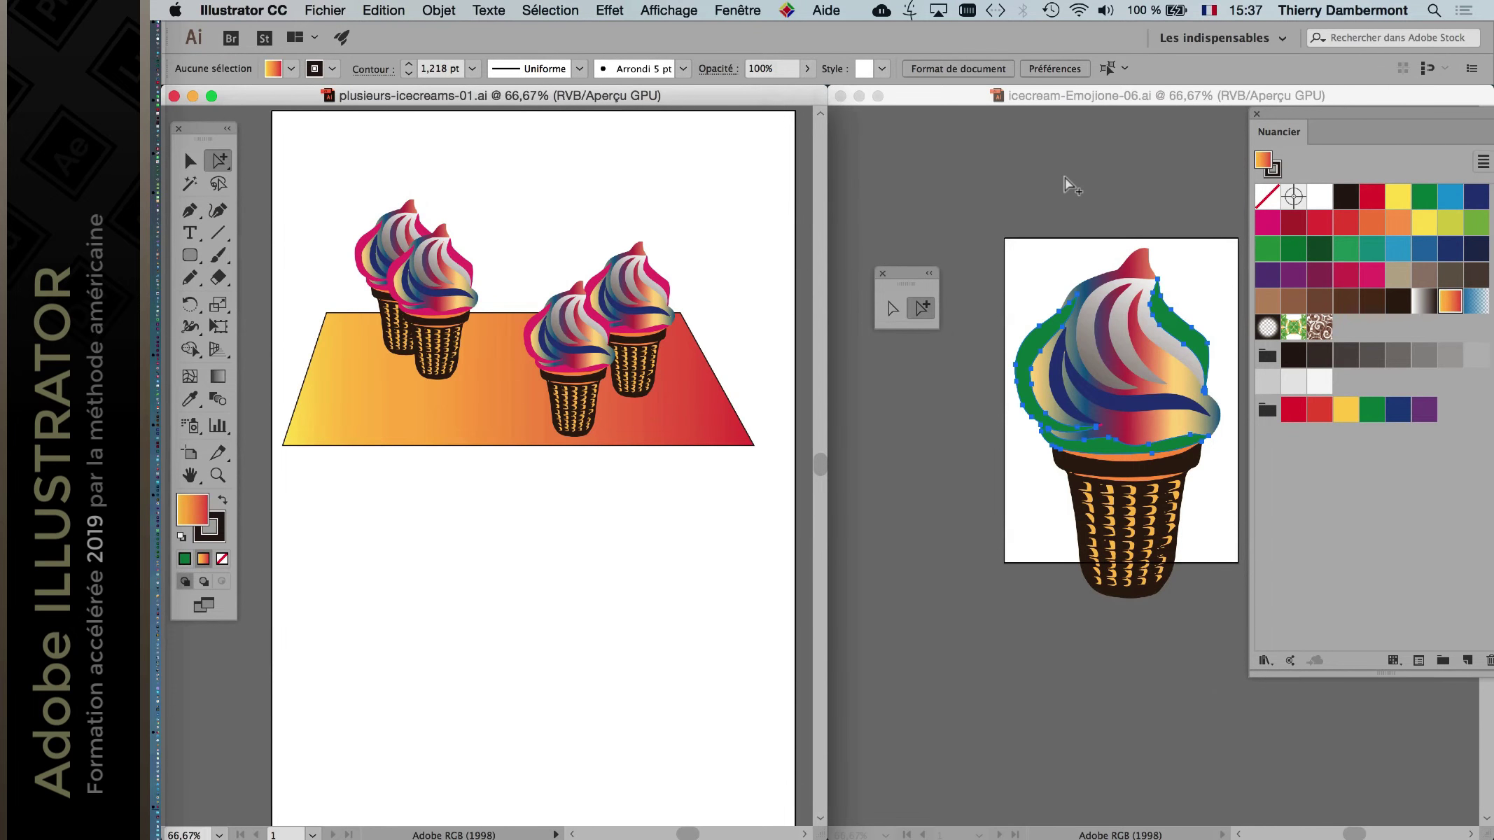
pyautogui.click(1064, 176)
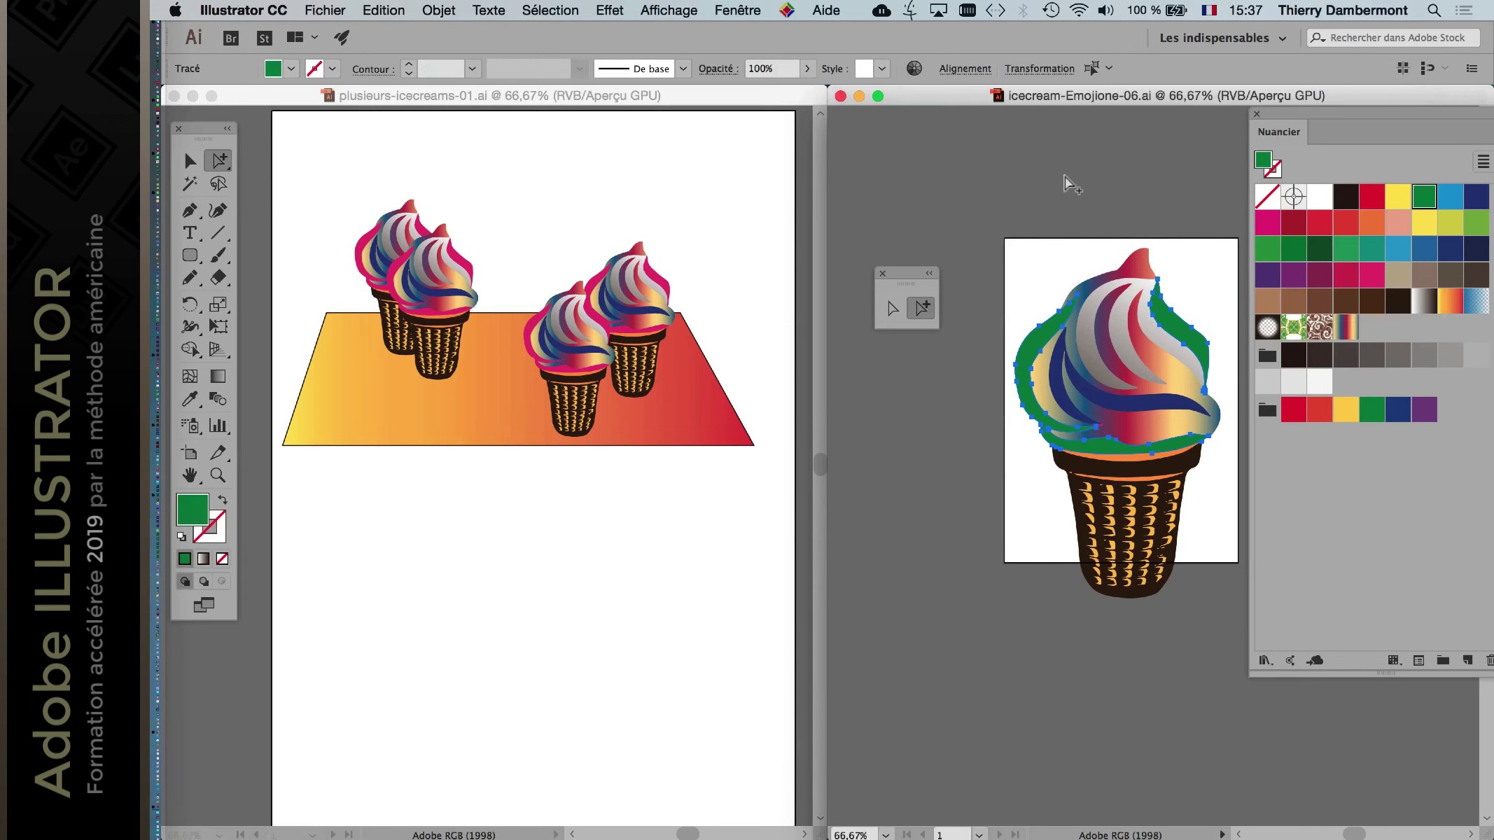
pyautogui.click(1064, 177)
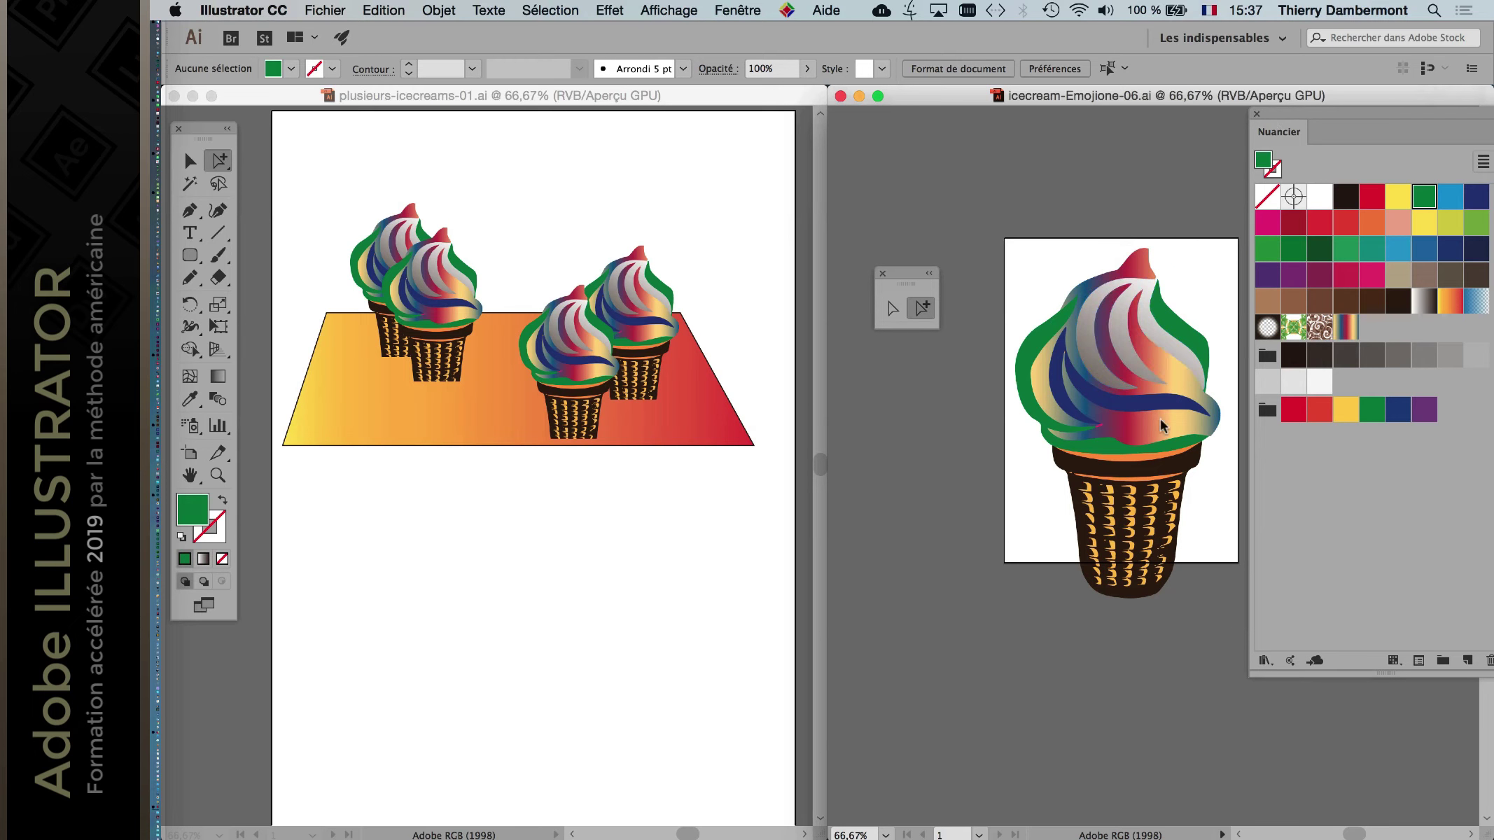
pyautogui.hotkey('shift', 'Tab')
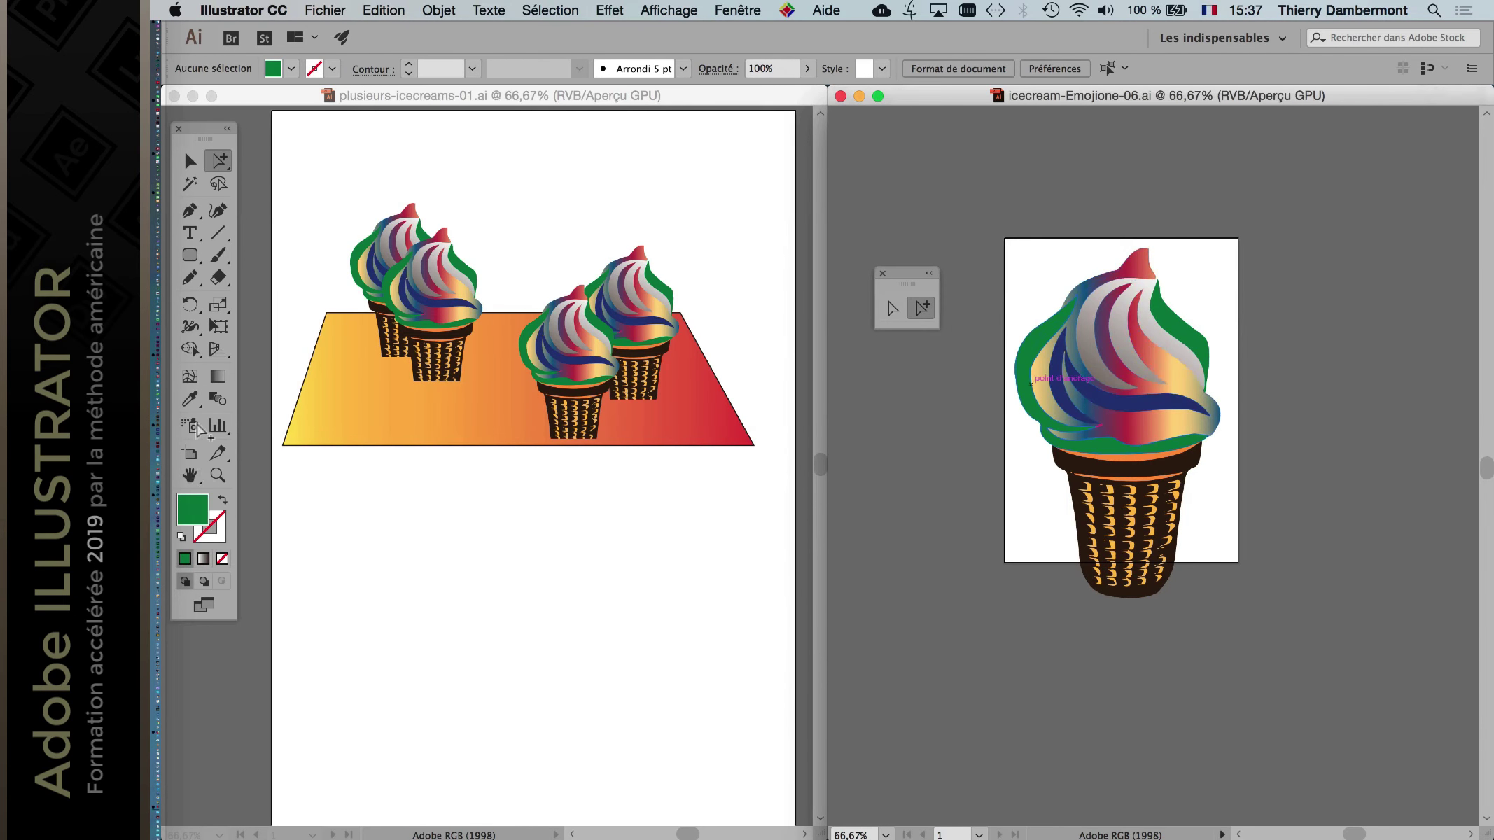
pyautogui.click(190, 454)
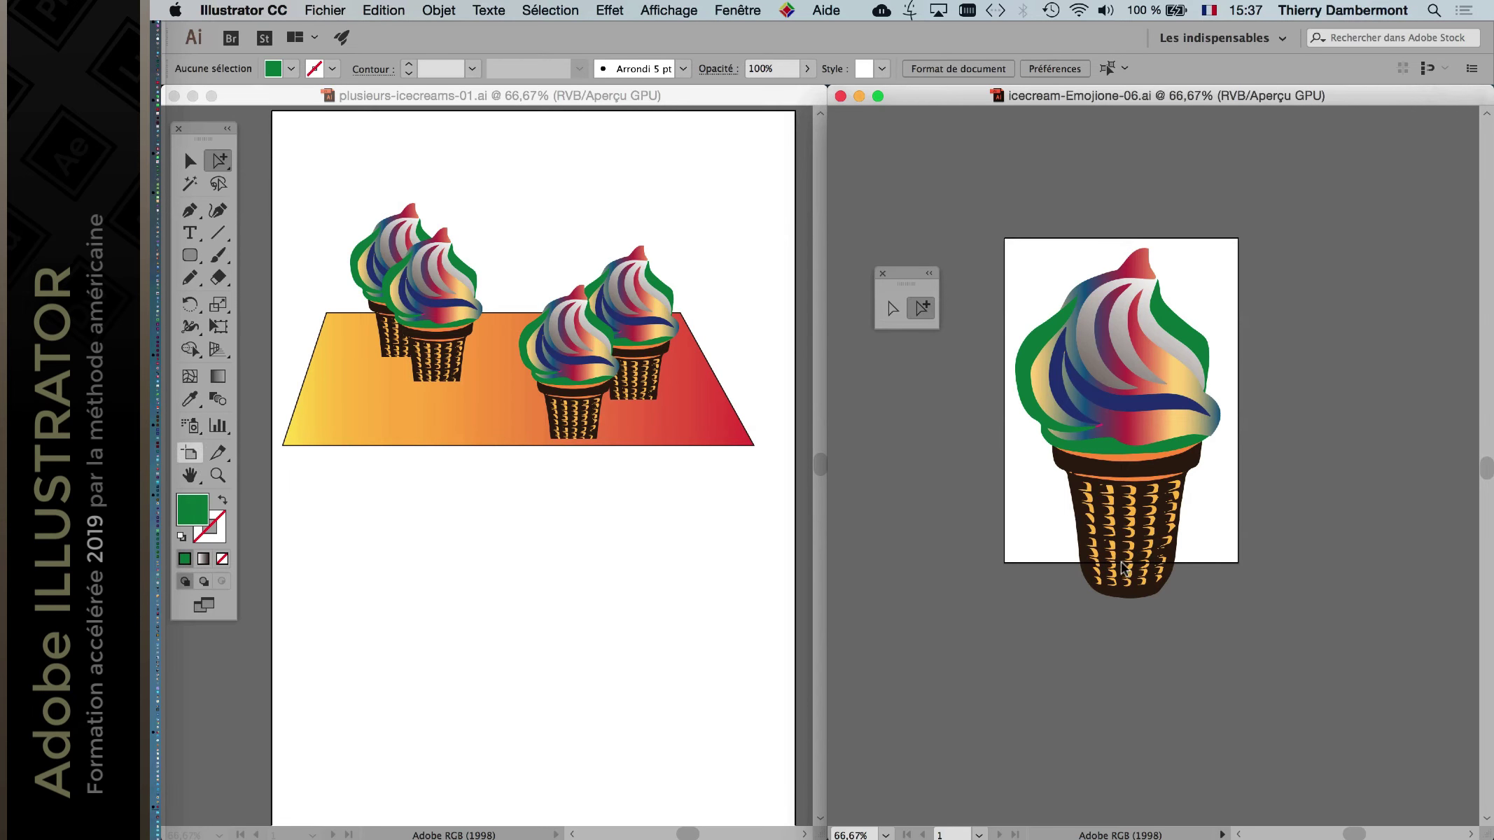
# Extend the source artboard's bottom below the cone base and save the file.
pyautogui.moveTo(1121, 562); pyautogui.dragTo(1131, 627)
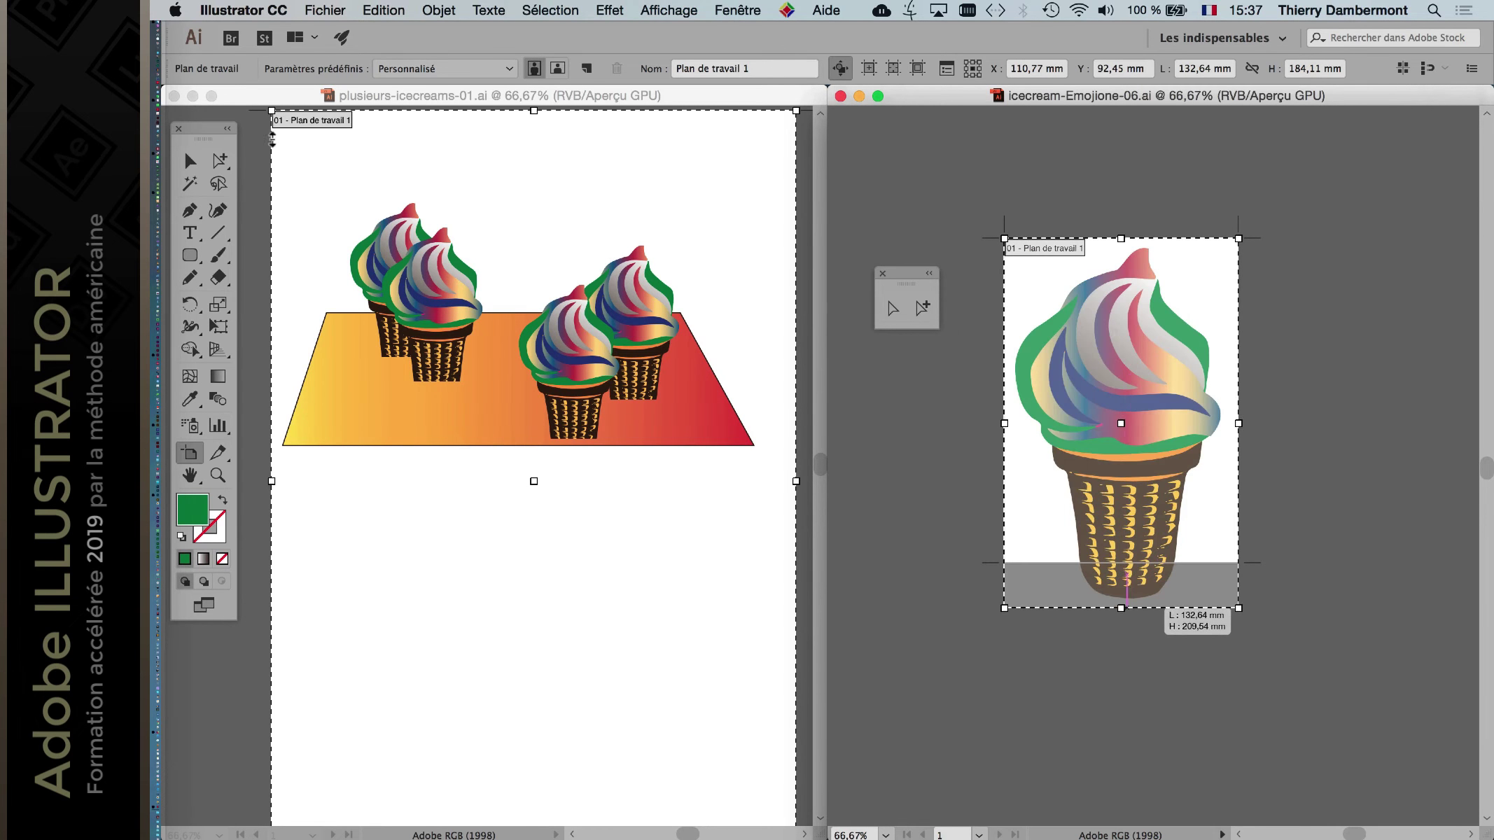
pyautogui.press('v')
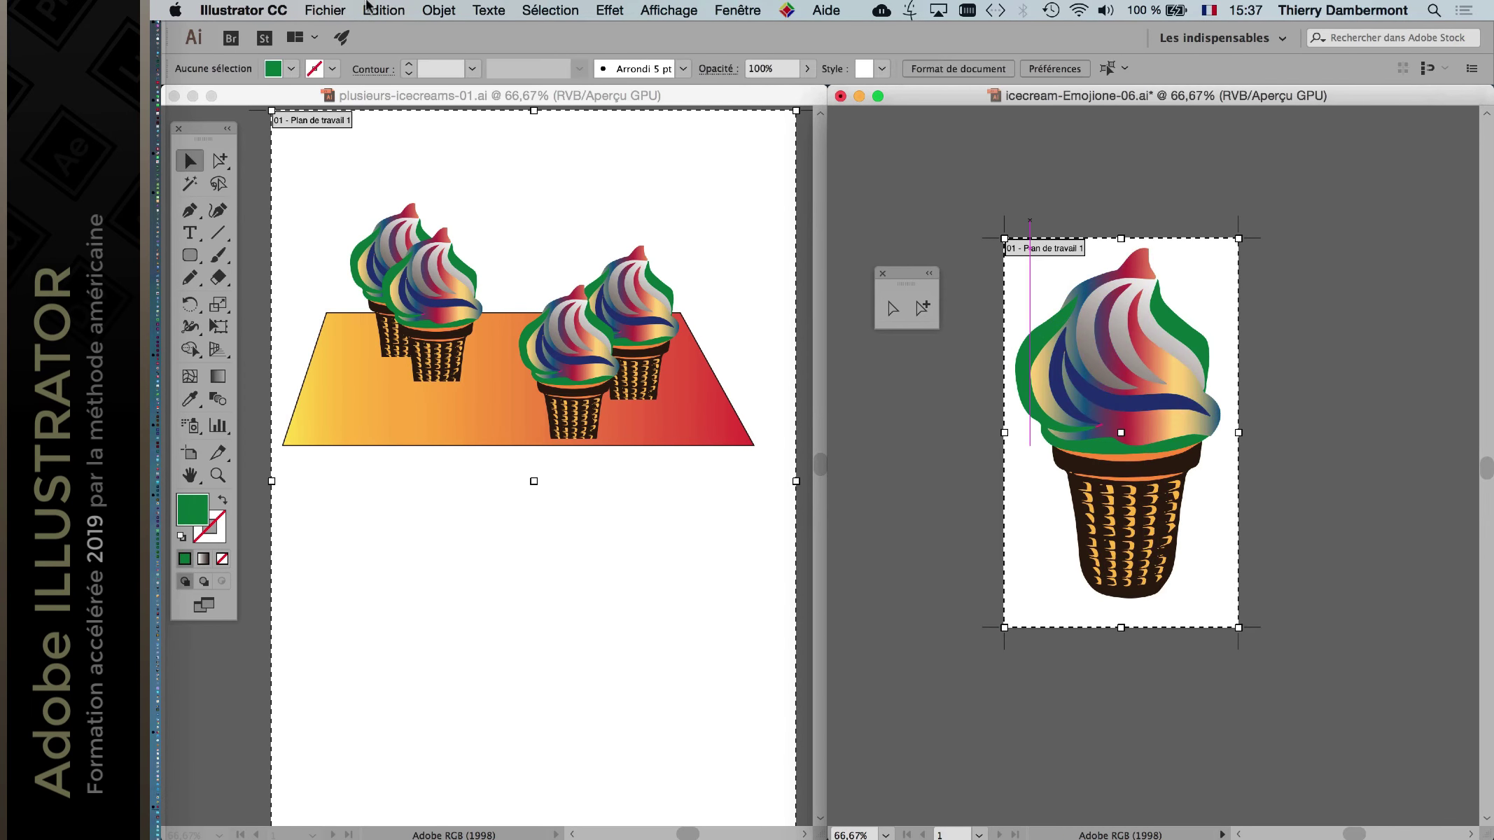
pyautogui.click(325, 9)
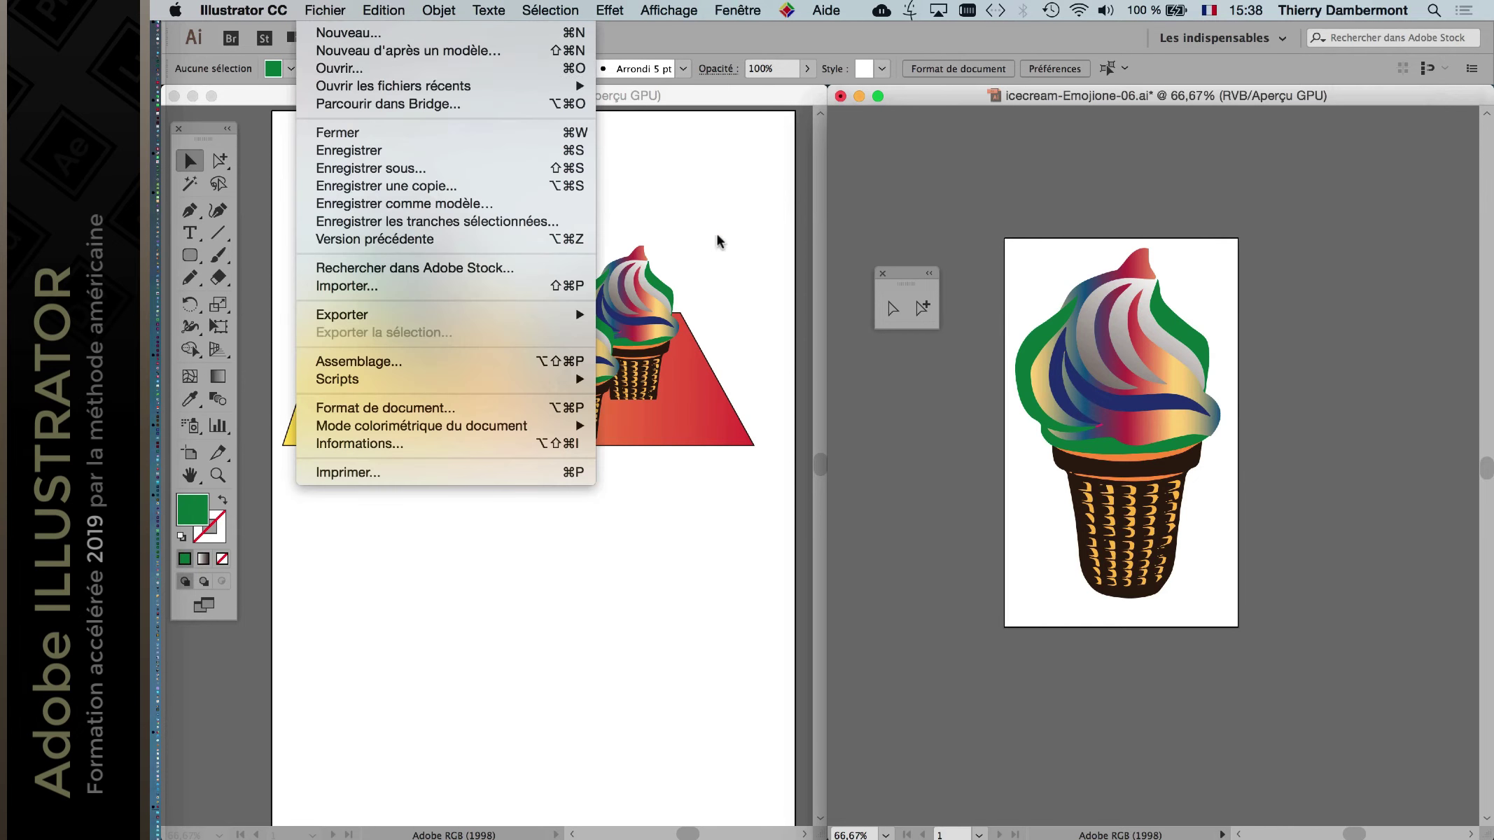
pyautogui.click(329, 174)
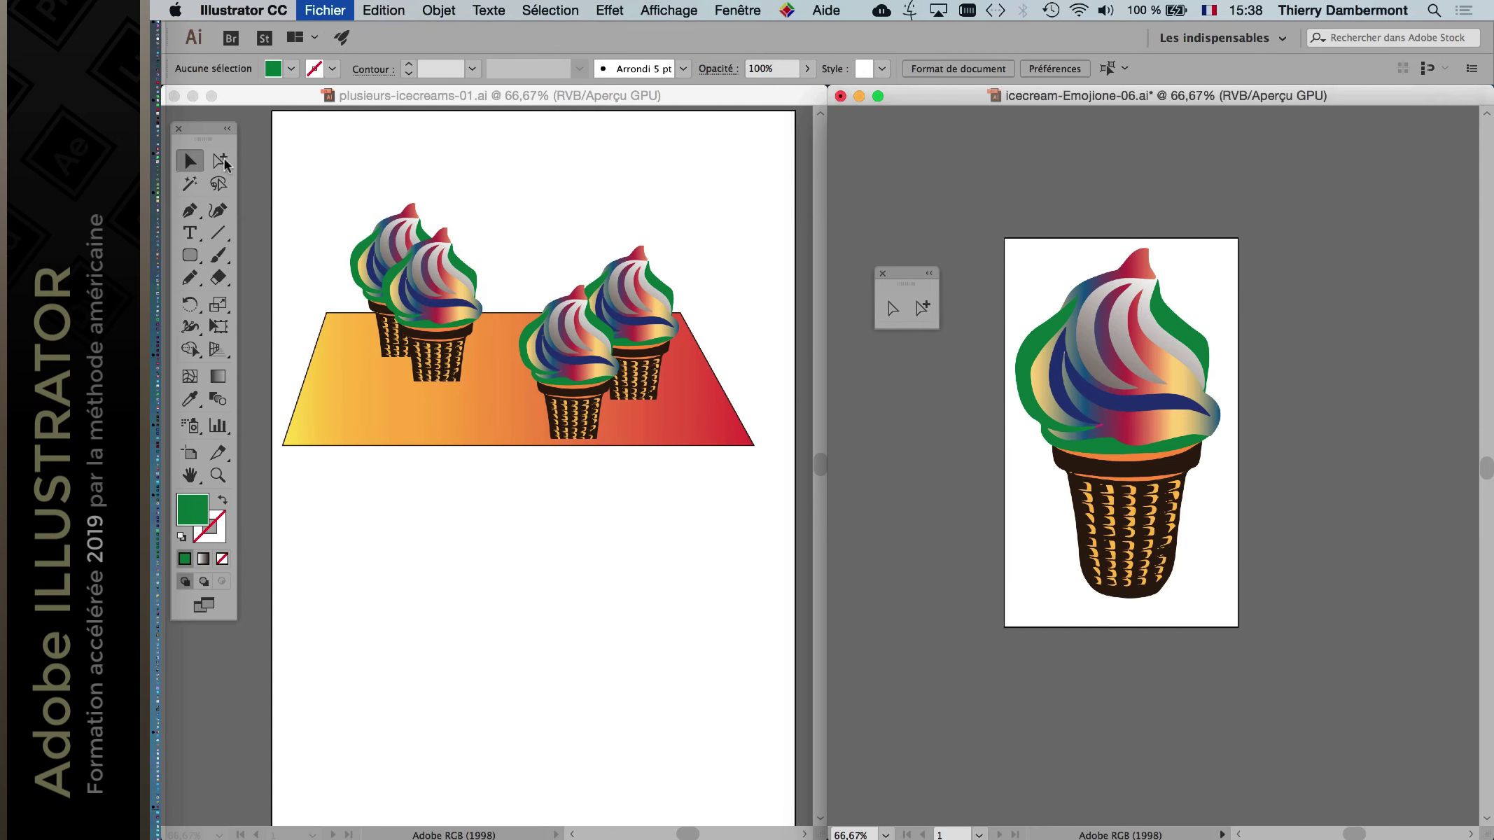
# Select just the green cream rim in the source file with Direct Selection.
pyautogui.press('a')
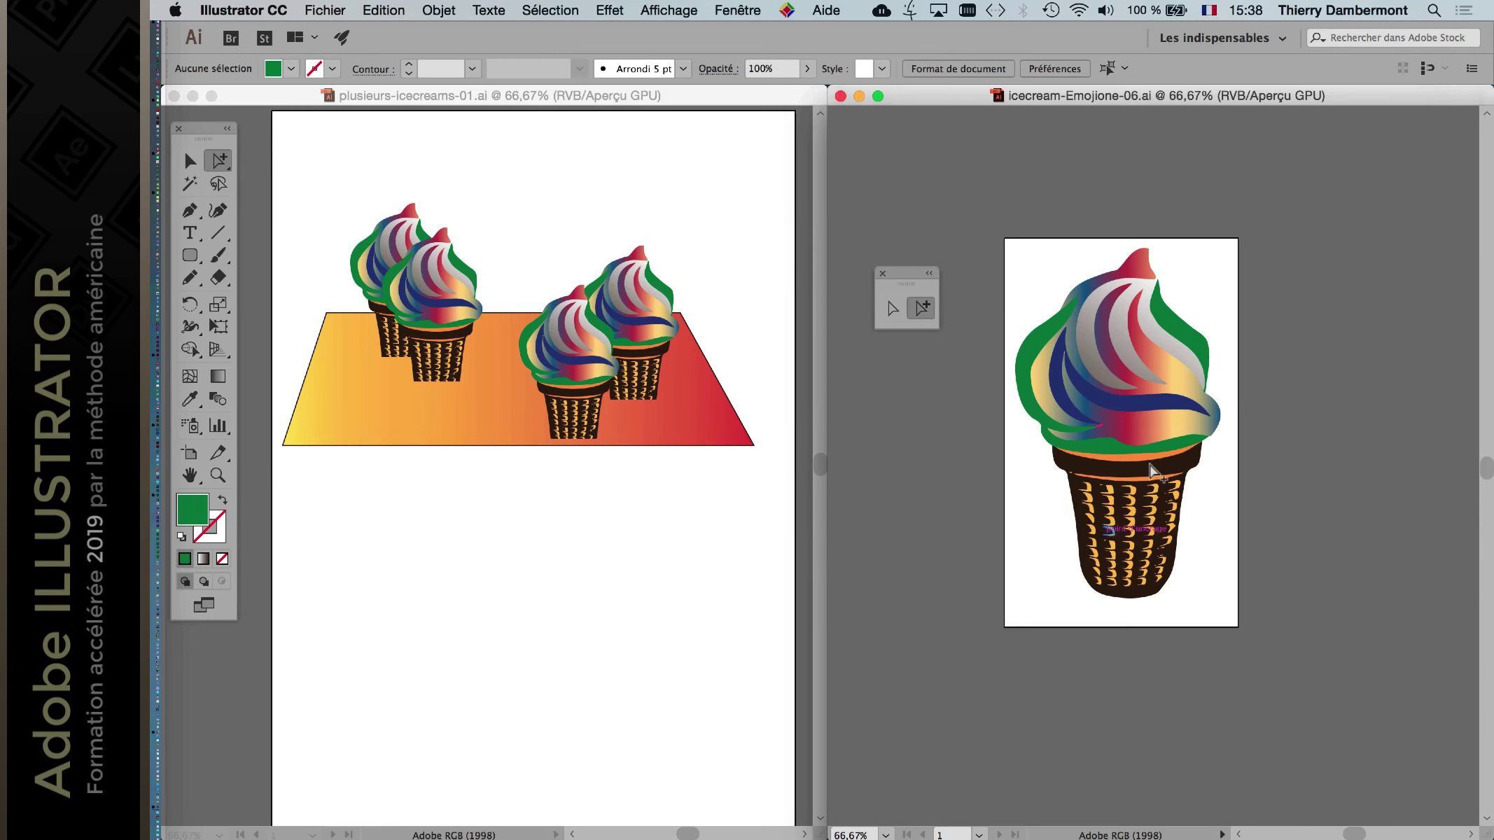
pyautogui.click(1151, 453)
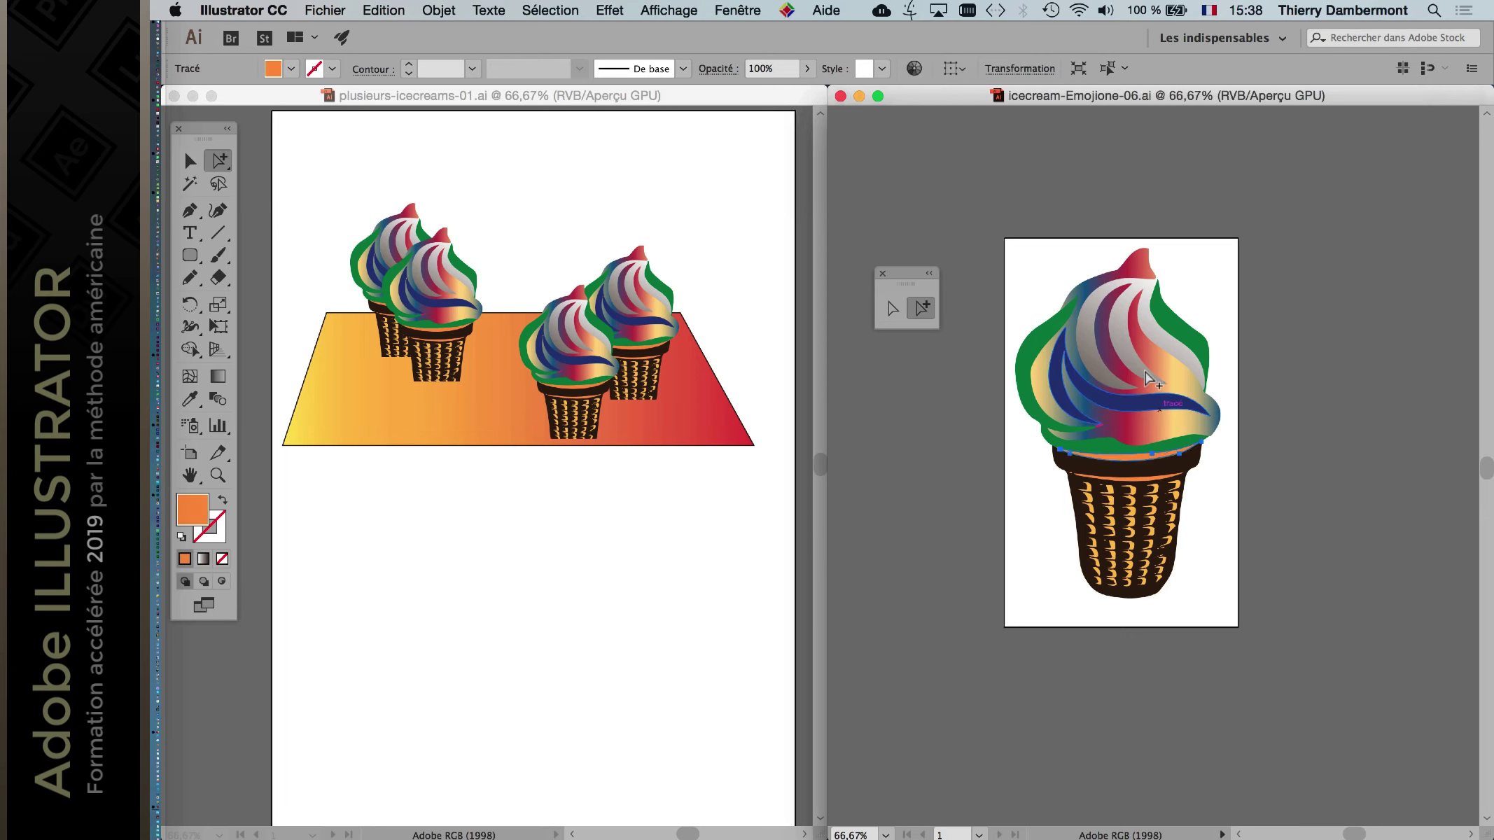
pyautogui.press('super+a')
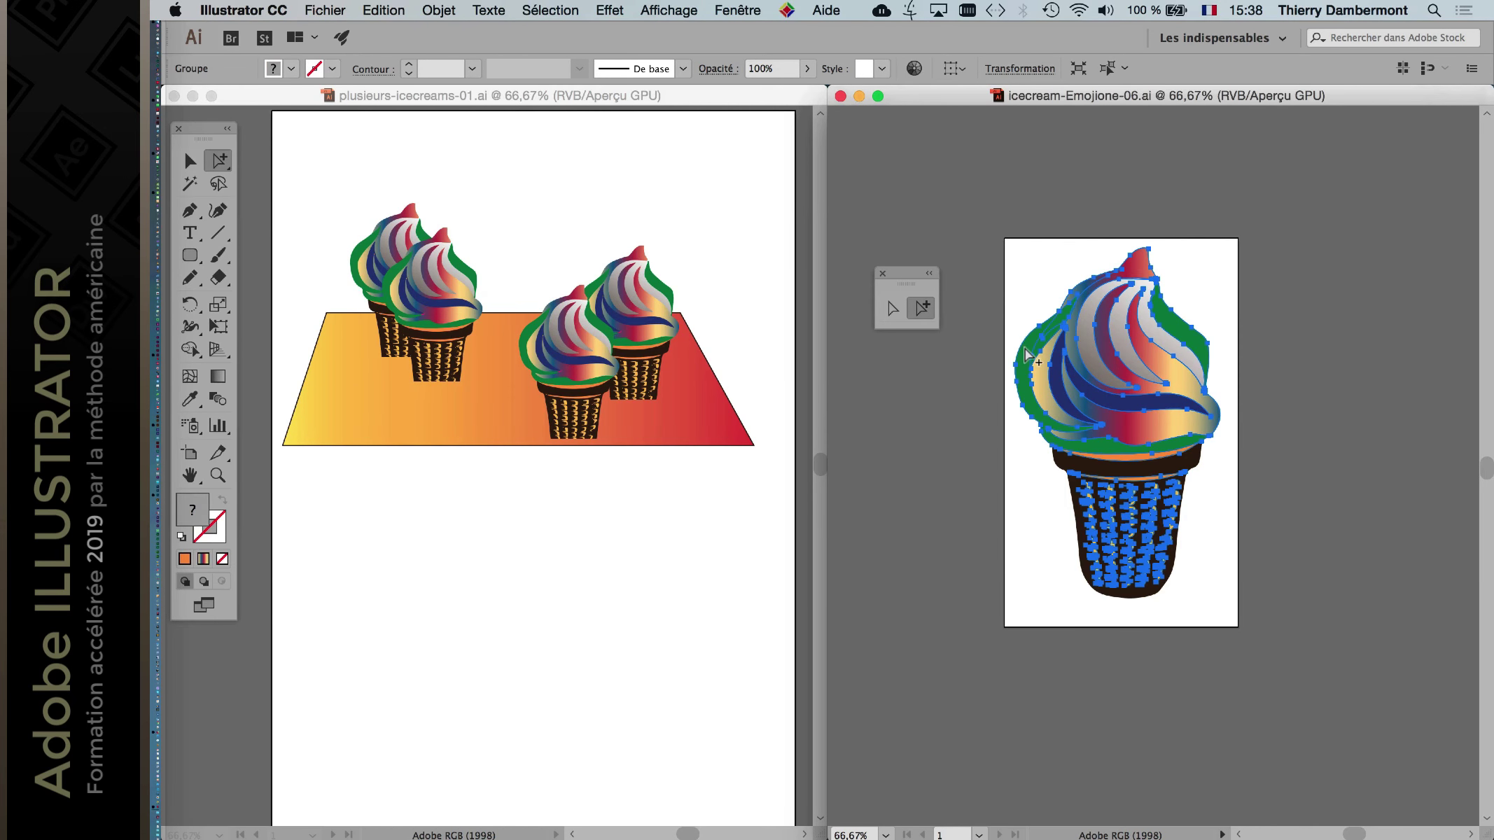
pyautogui.click(1030, 373)
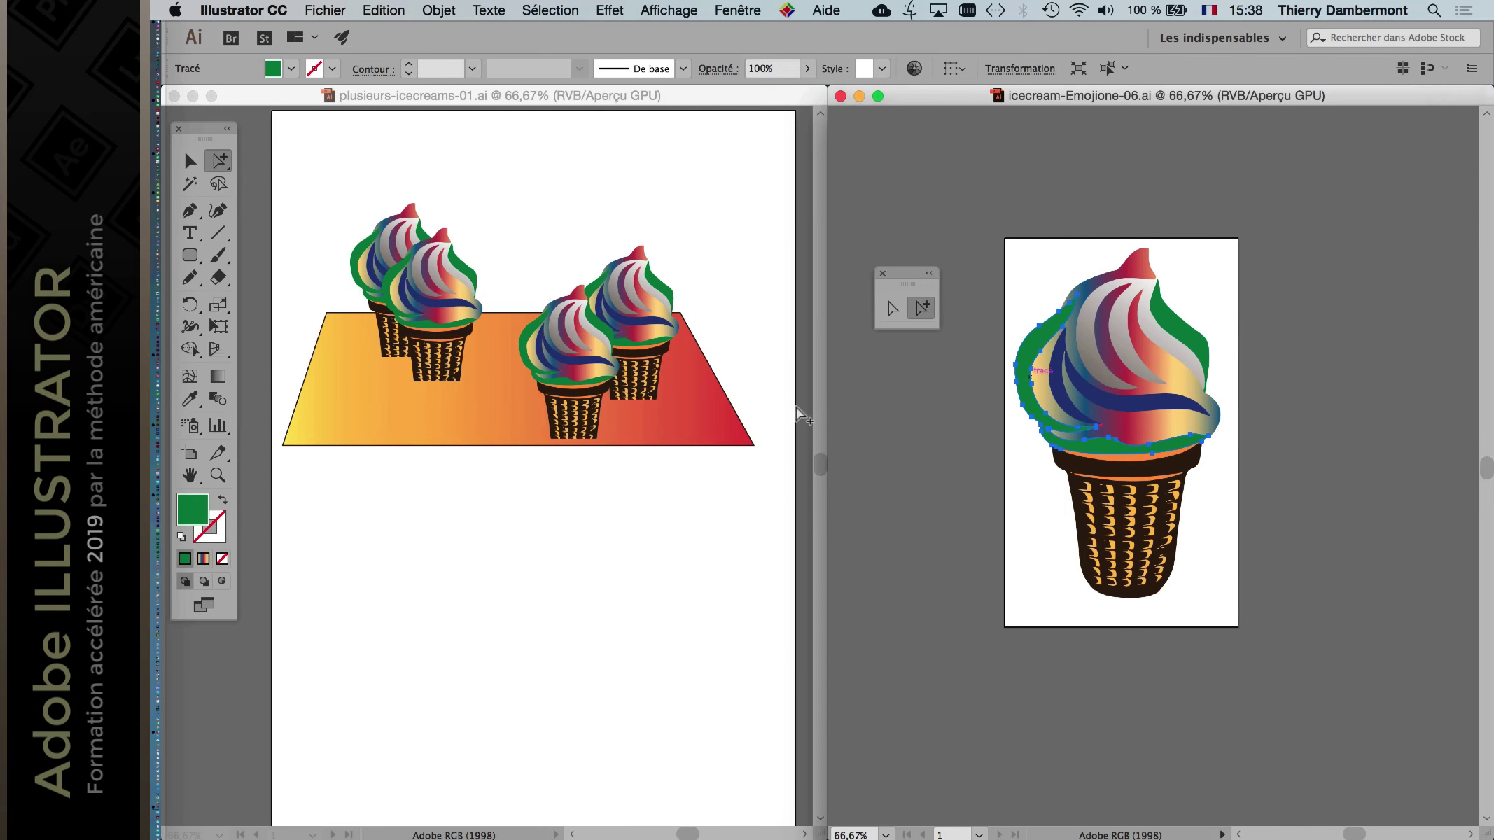
pyautogui.click(737, 10)
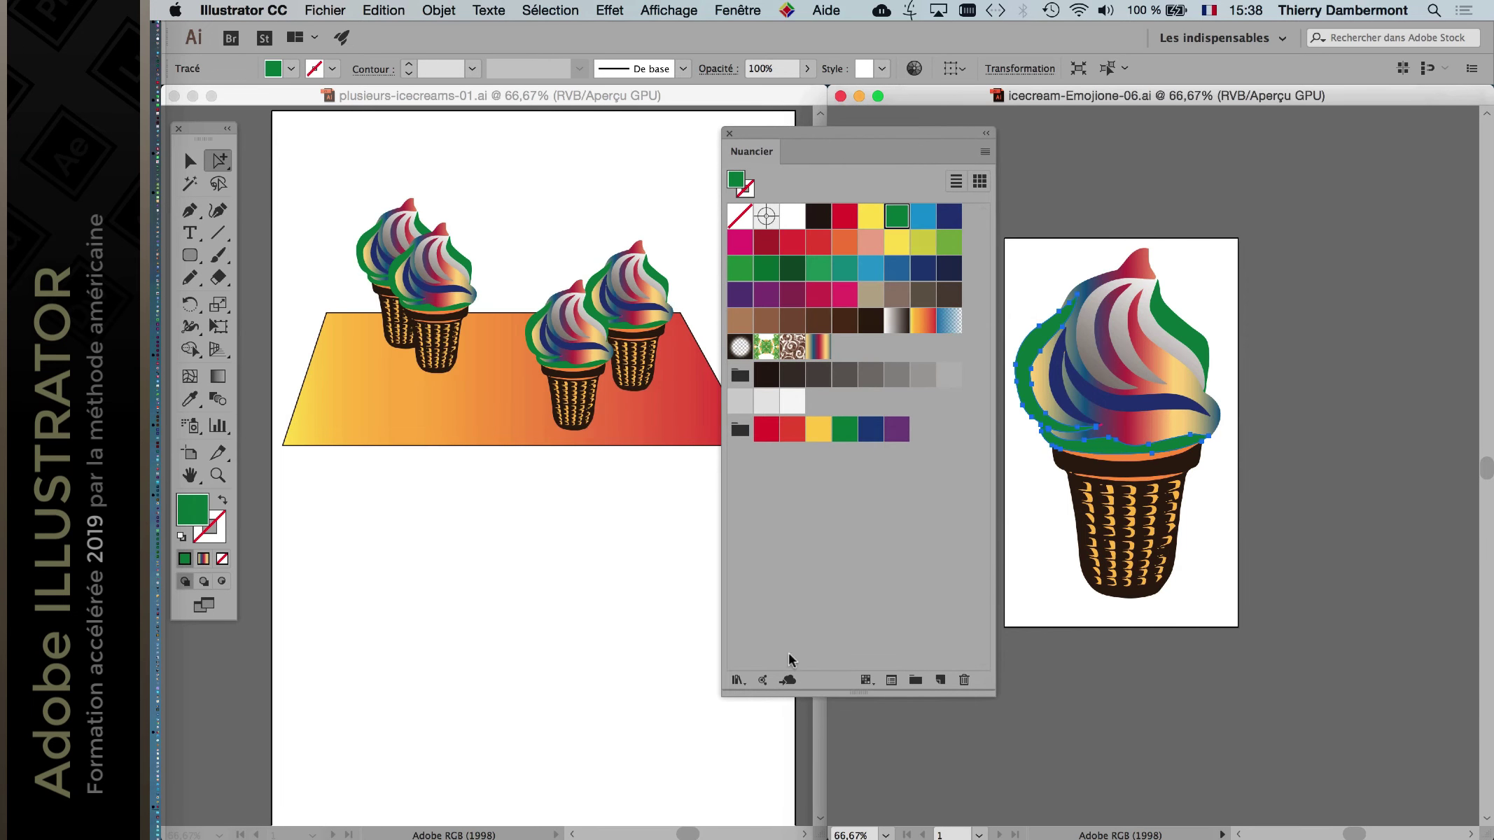
# Open the Minérales gradient swatch library, shown as large thumbnails.
pyautogui.click(737, 680)
pyautogui.press('Up')
pyautogui.press('Right')
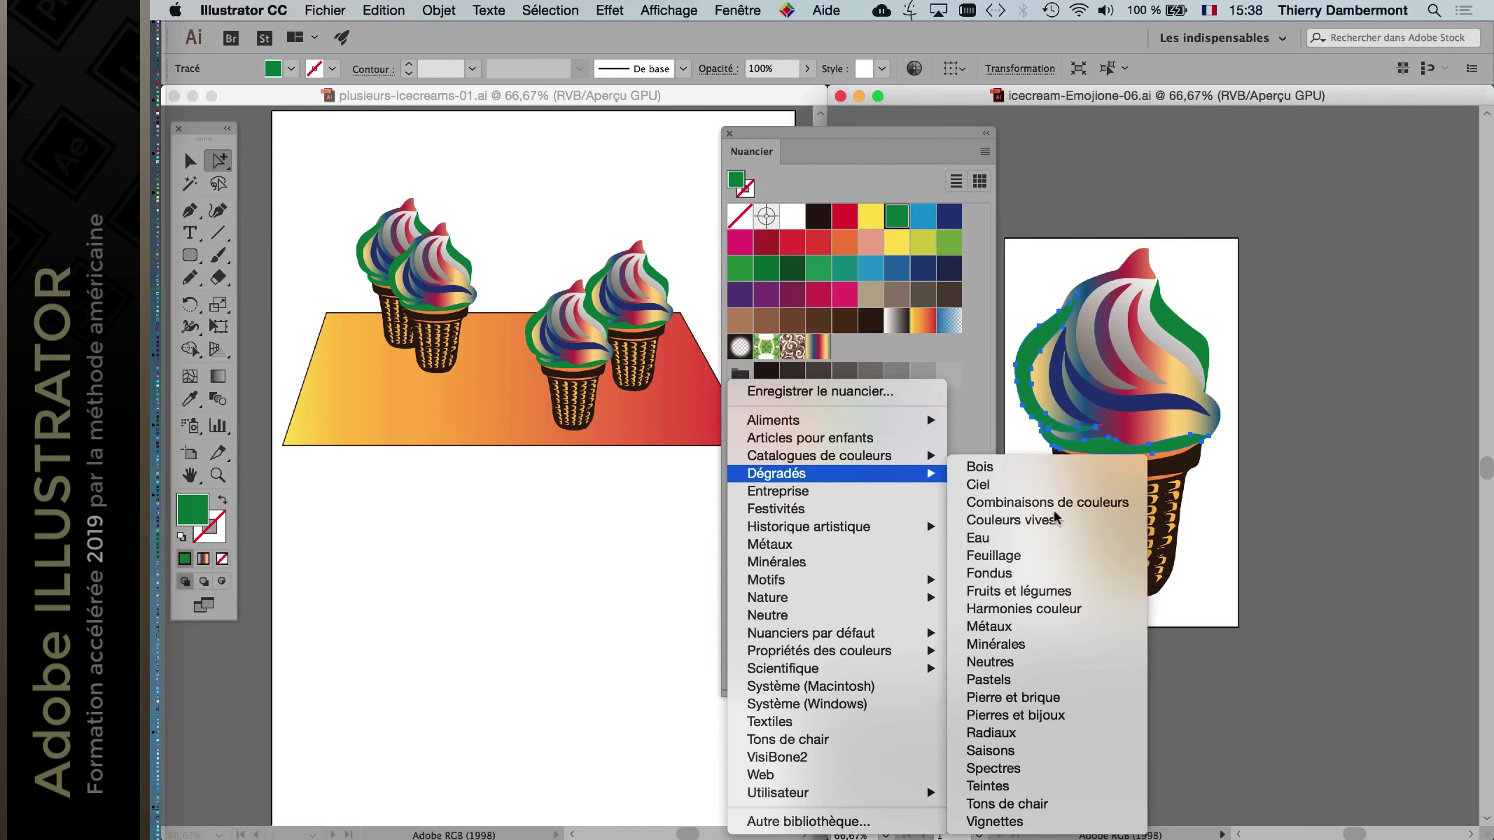
pyautogui.press('Down')
pyautogui.press('Down')
pyautogui.press('Down')
pyautogui.press('Down')
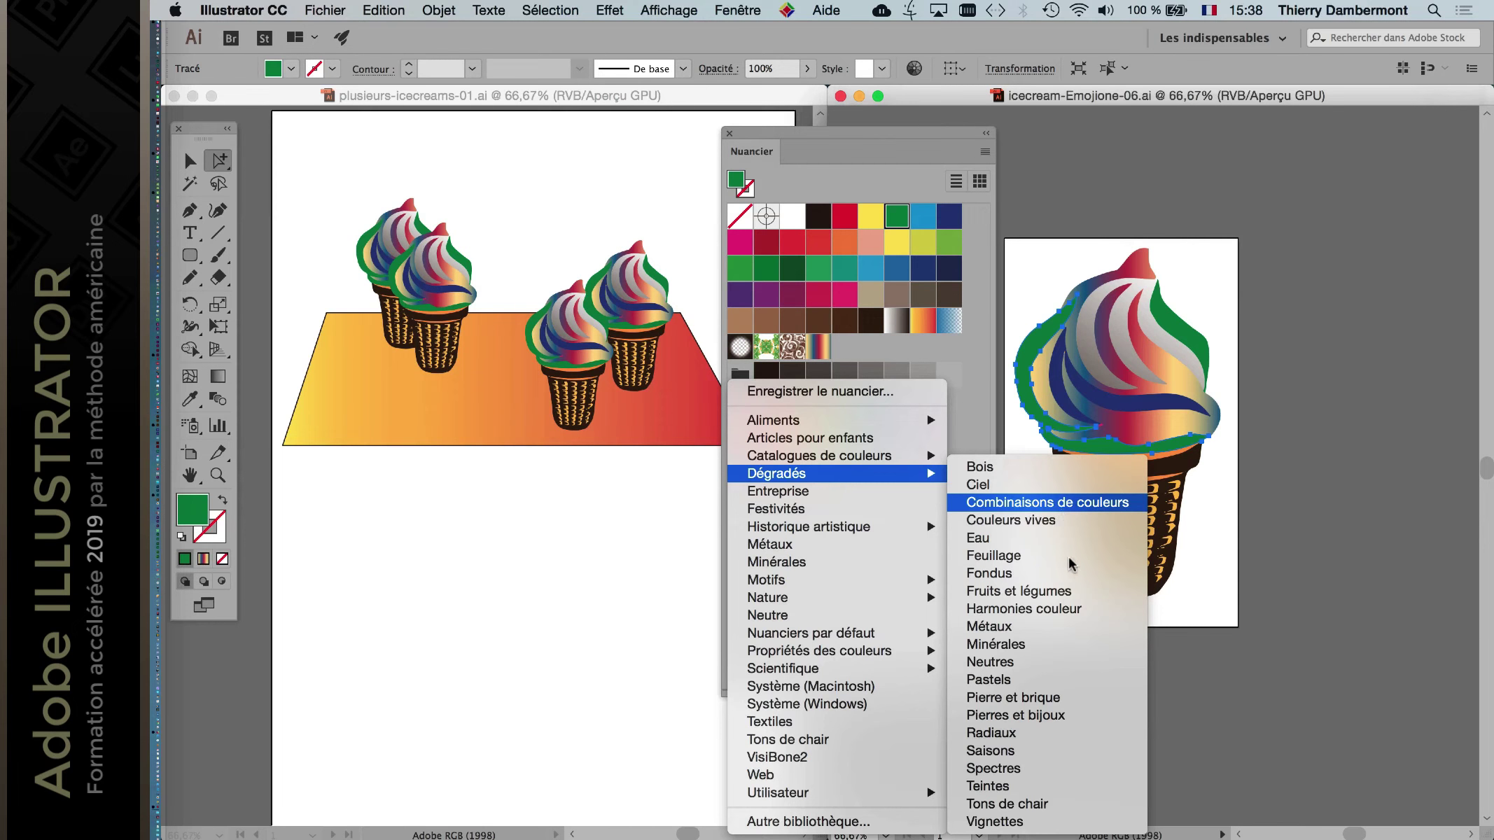
pyautogui.press('Down')
pyautogui.press('Down')
pyautogui.press('Down')
pyautogui.press('Down')
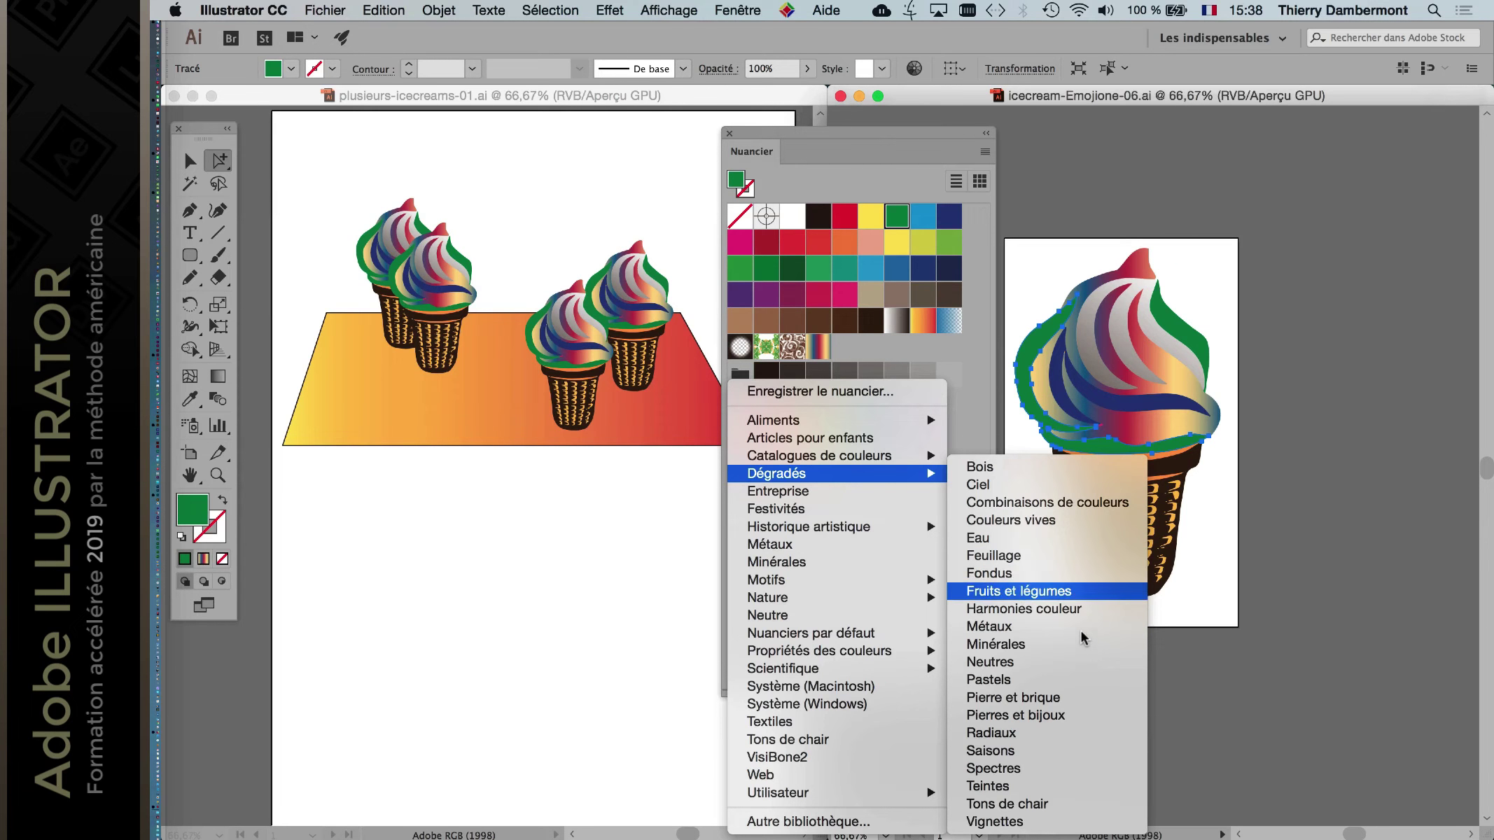
pyautogui.press('Down')
pyautogui.press('Down')
pyautogui.press('Down')
pyautogui.press('Return')
pyautogui.click(526, 600)
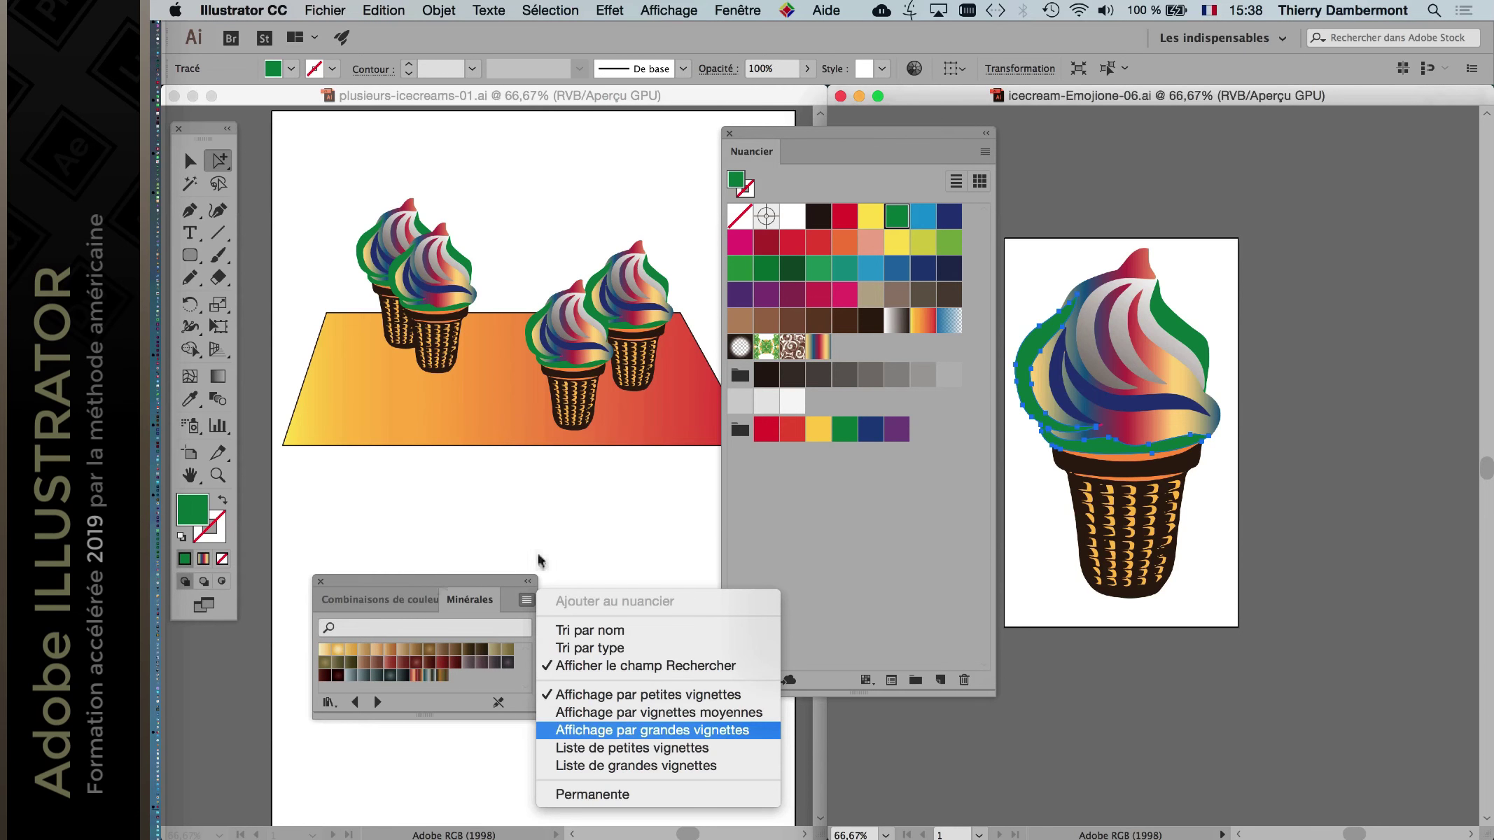
pyautogui.press('Return')
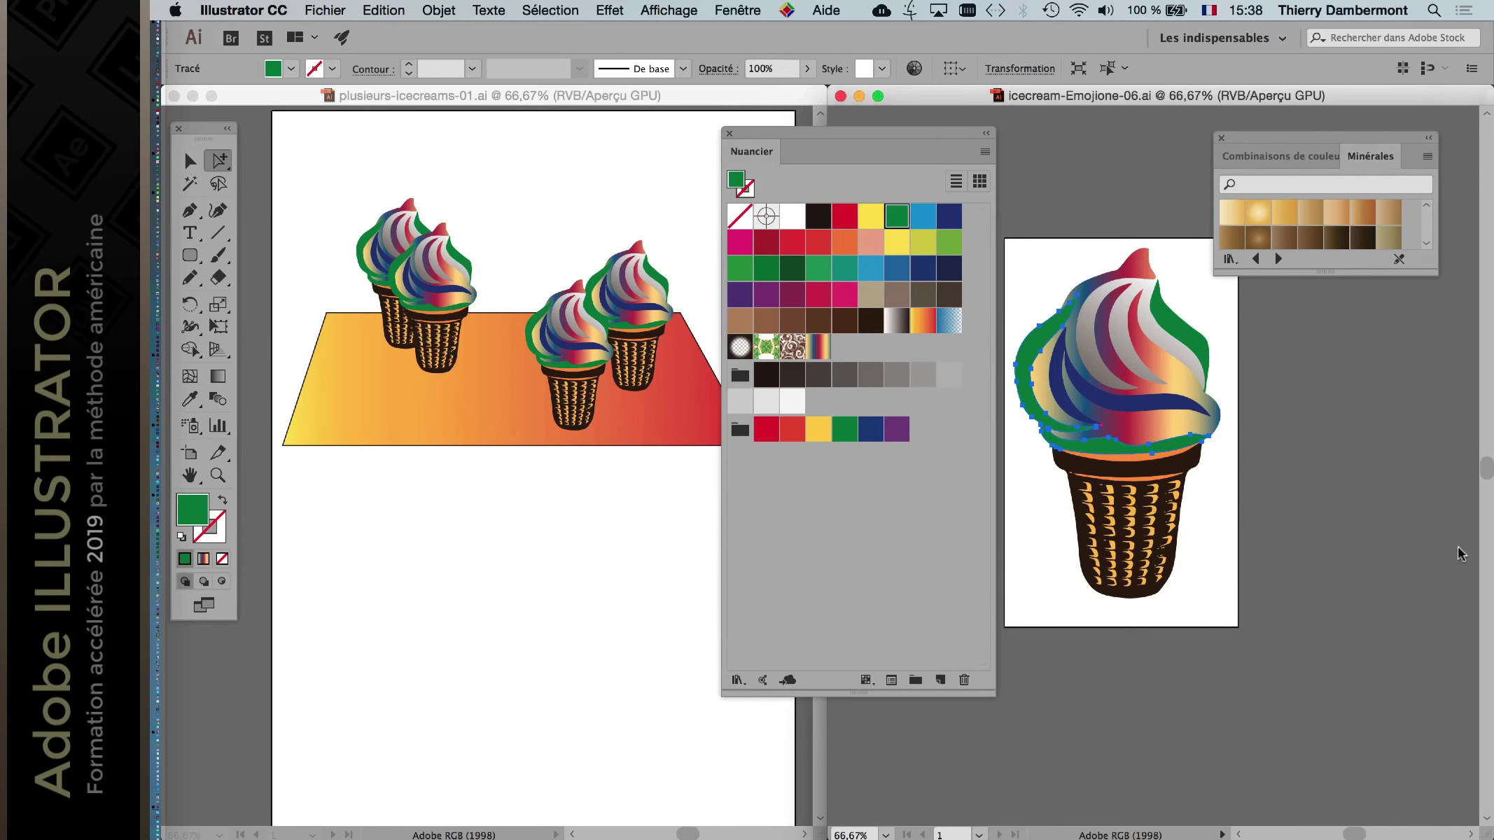
# Browse to the Métaux library, fill the cream outline with Acier bleu and move the panel aside.
pyautogui.moveTo(1369, 360); pyautogui.dragTo(1260, 590)
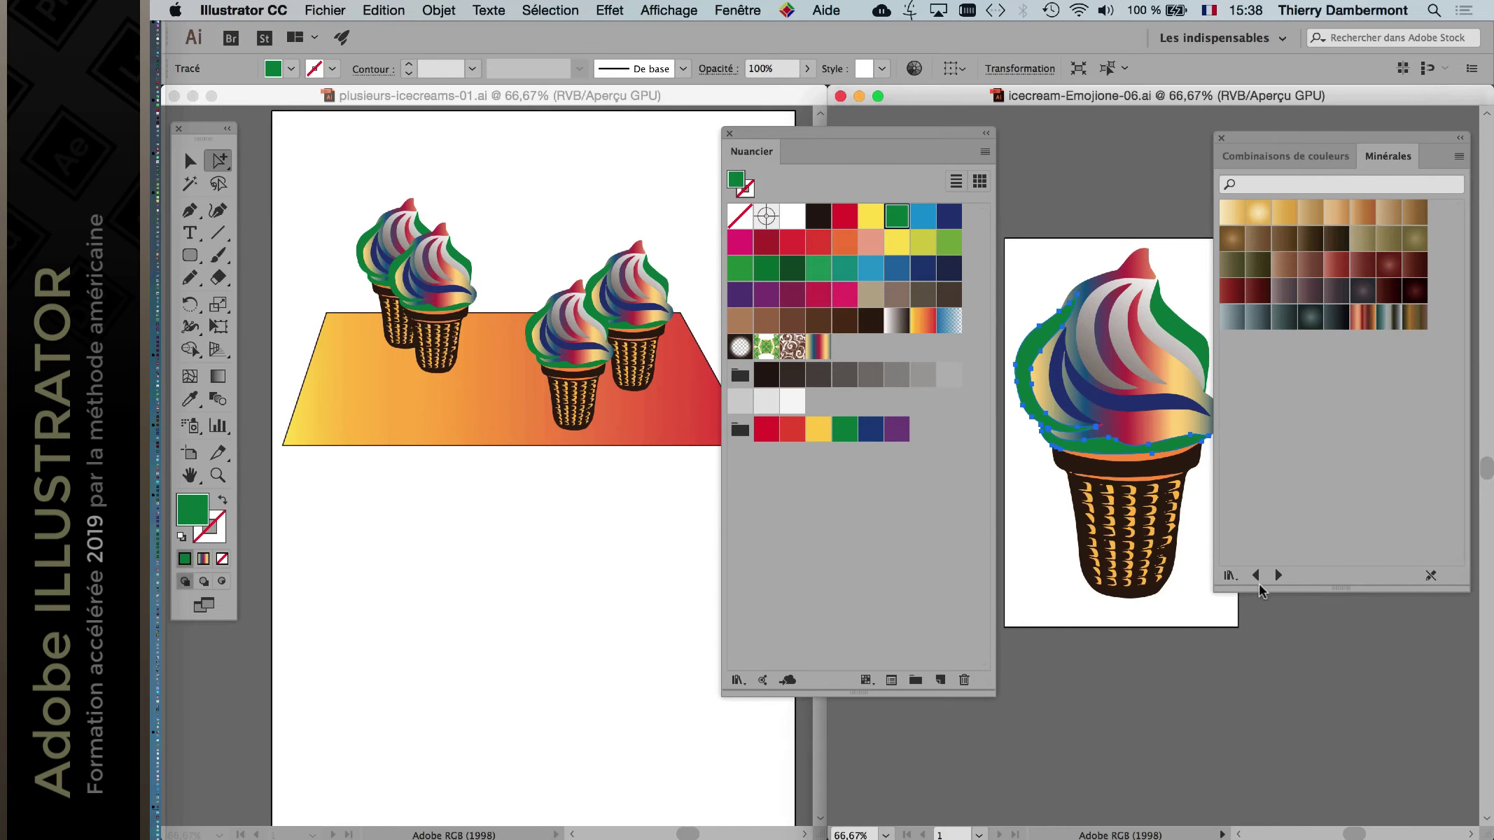
pyautogui.click(1255, 575)
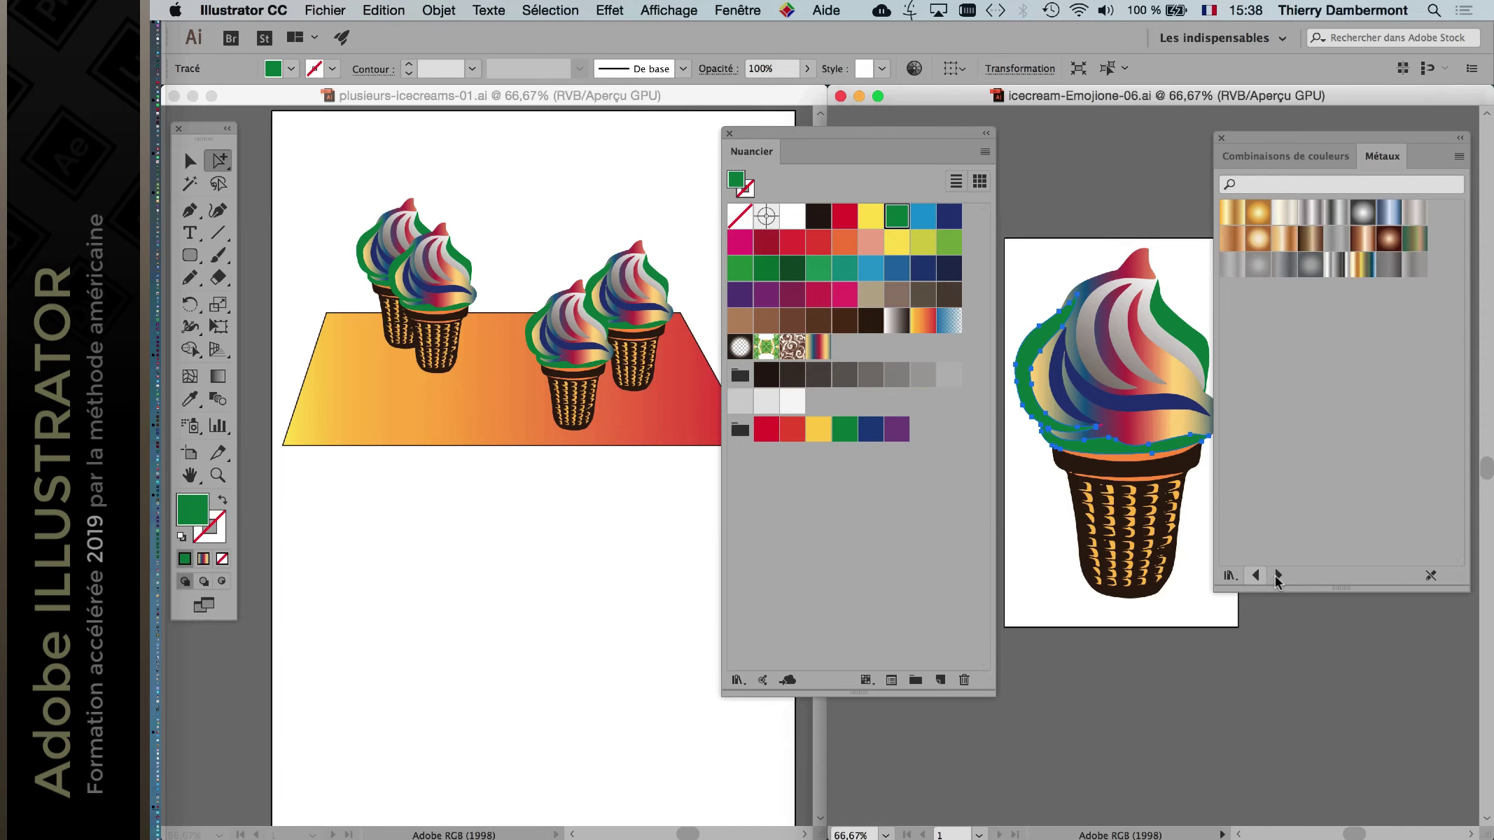
pyautogui.click(1255, 574)
pyautogui.click(1390, 216)
pyautogui.moveTo(1227, 168); pyautogui.dragTo(528, 473)
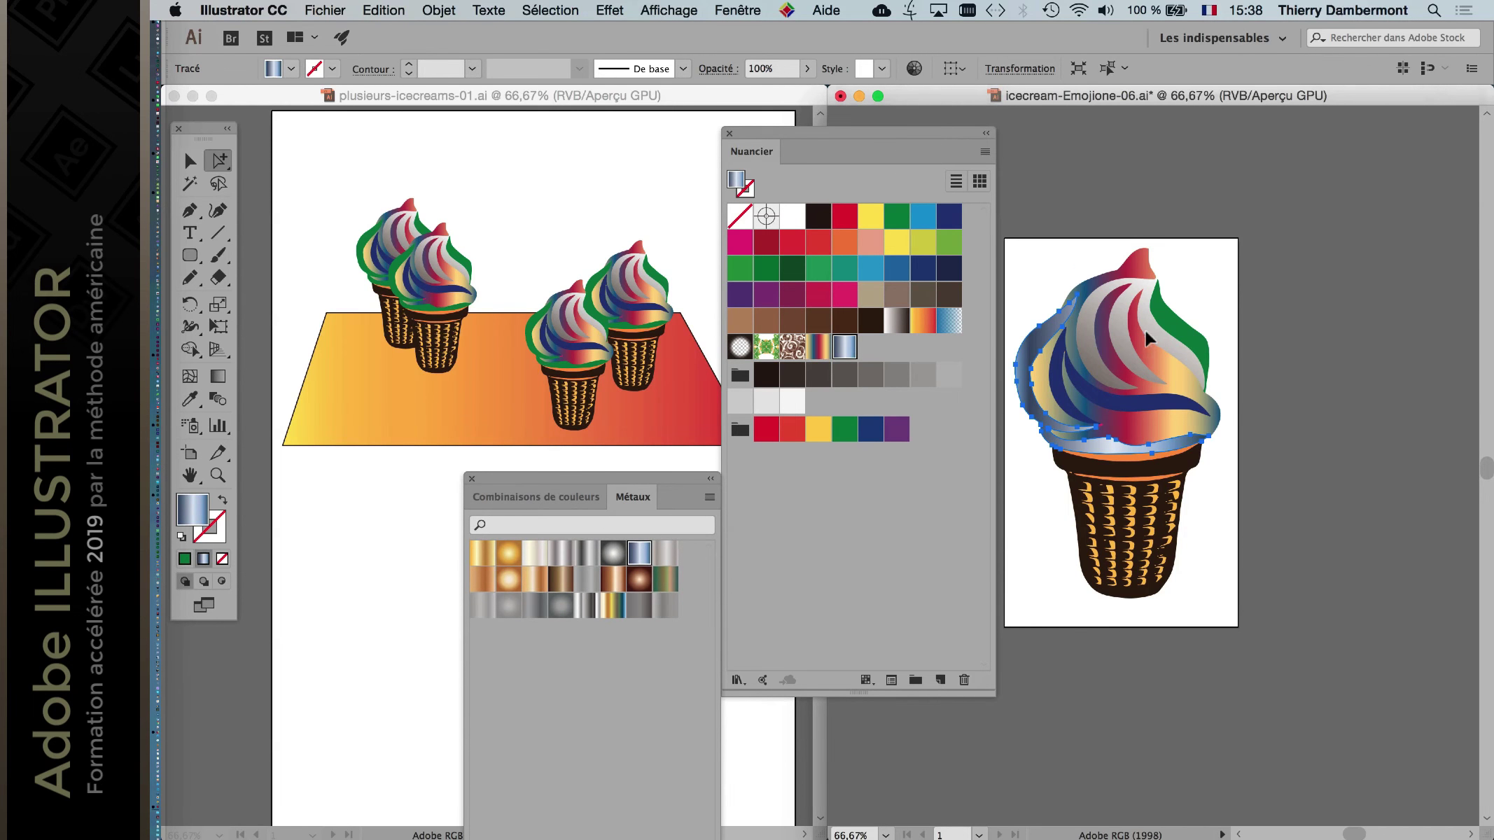
# Redirect the metallic gradient across the cream outline and apply Acier bleu to one swirl stripe.
pyautogui.press('g')
pyautogui.moveTo(1133, 333); pyautogui.dragTo(1049, 467)
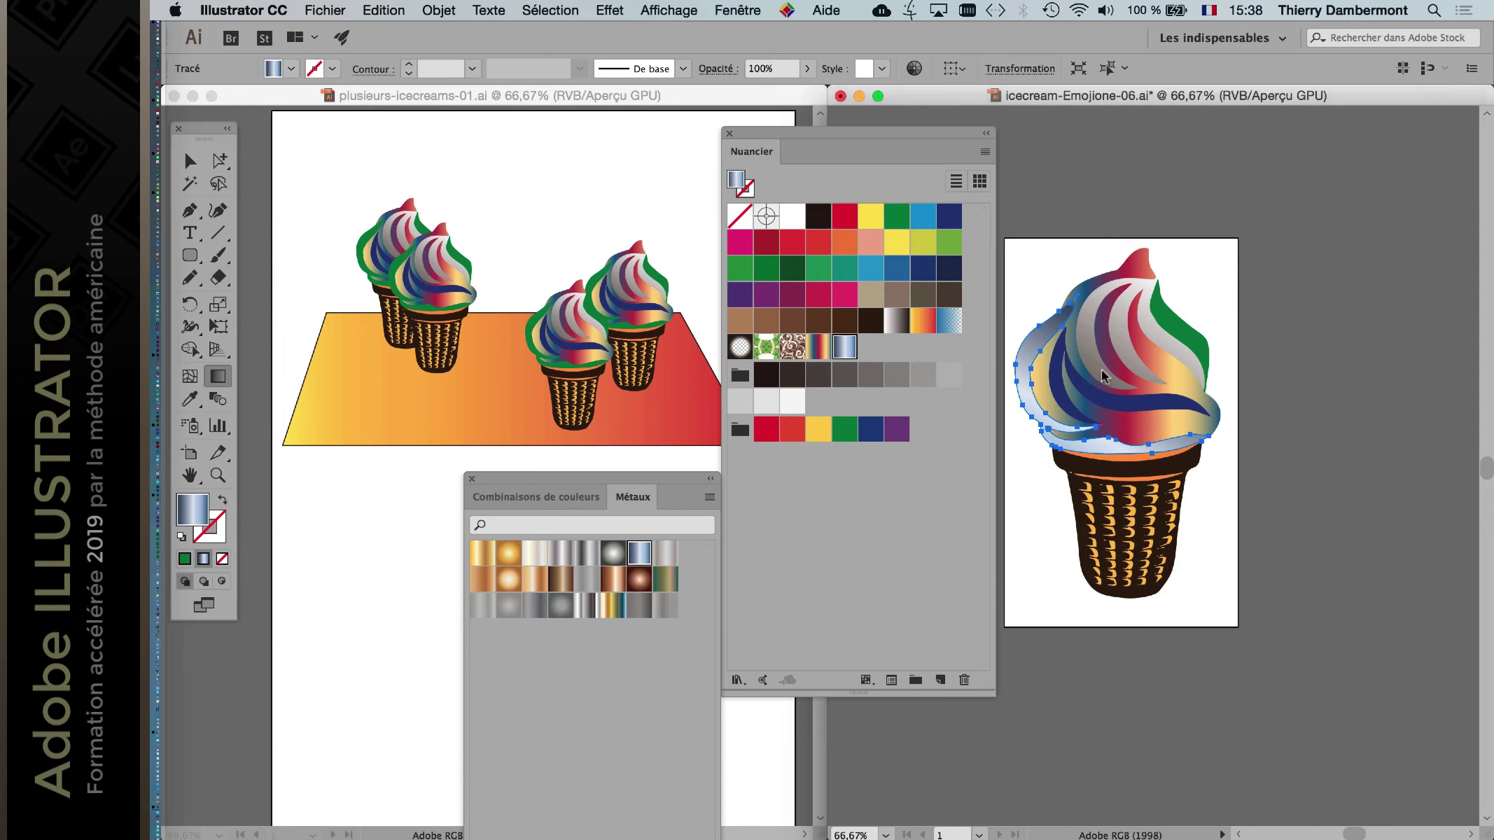
pyautogui.press('a')
pyautogui.click(1147, 329)
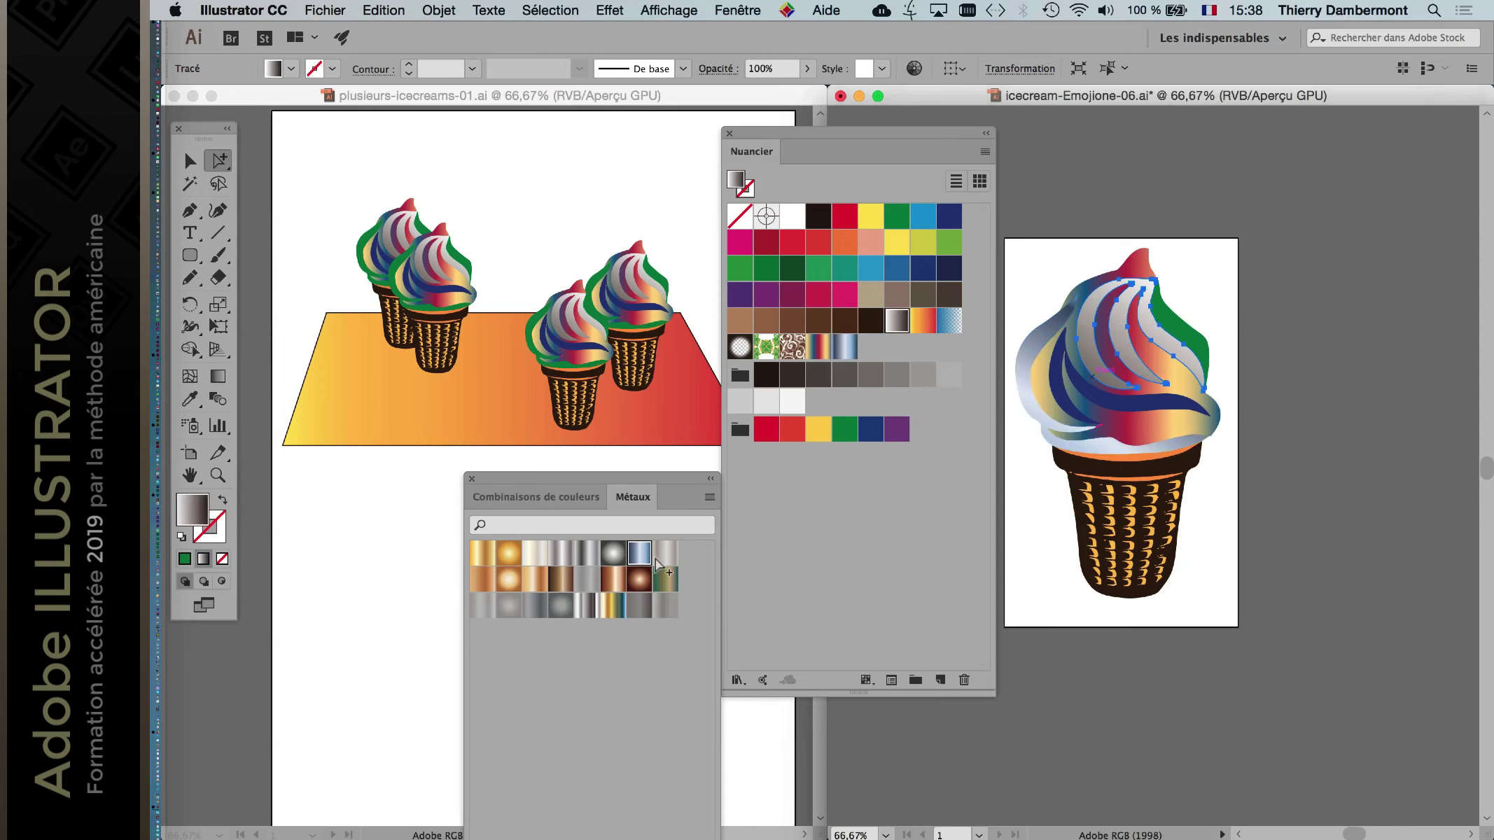
pyautogui.press('.')
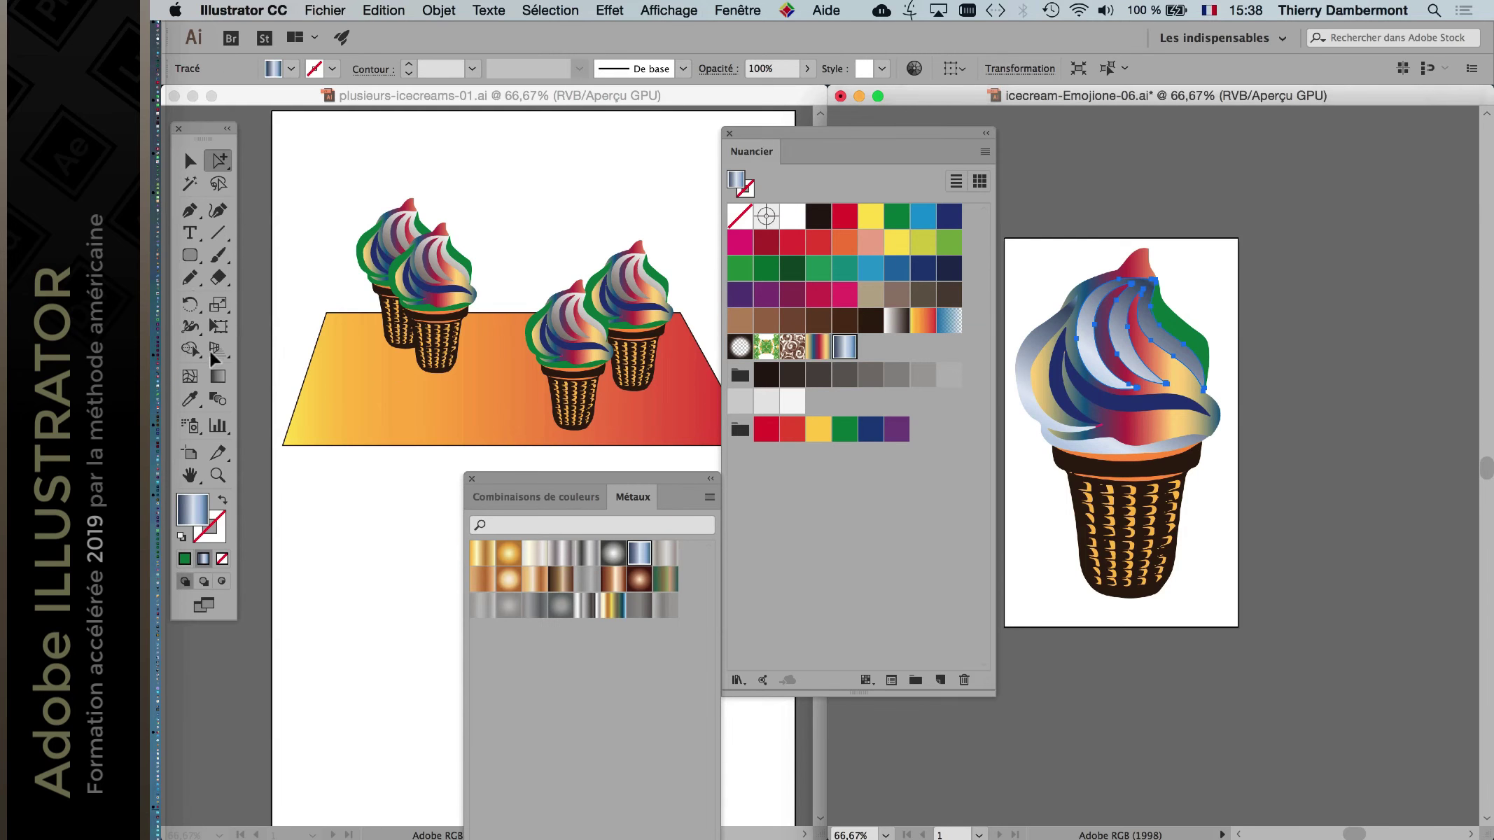
pyautogui.press('m')
pyautogui.click(217, 374)
# Toggle between the Gradient and Direct Selection tools on the swirl stripes, undoing one change.
pyautogui.press('g')
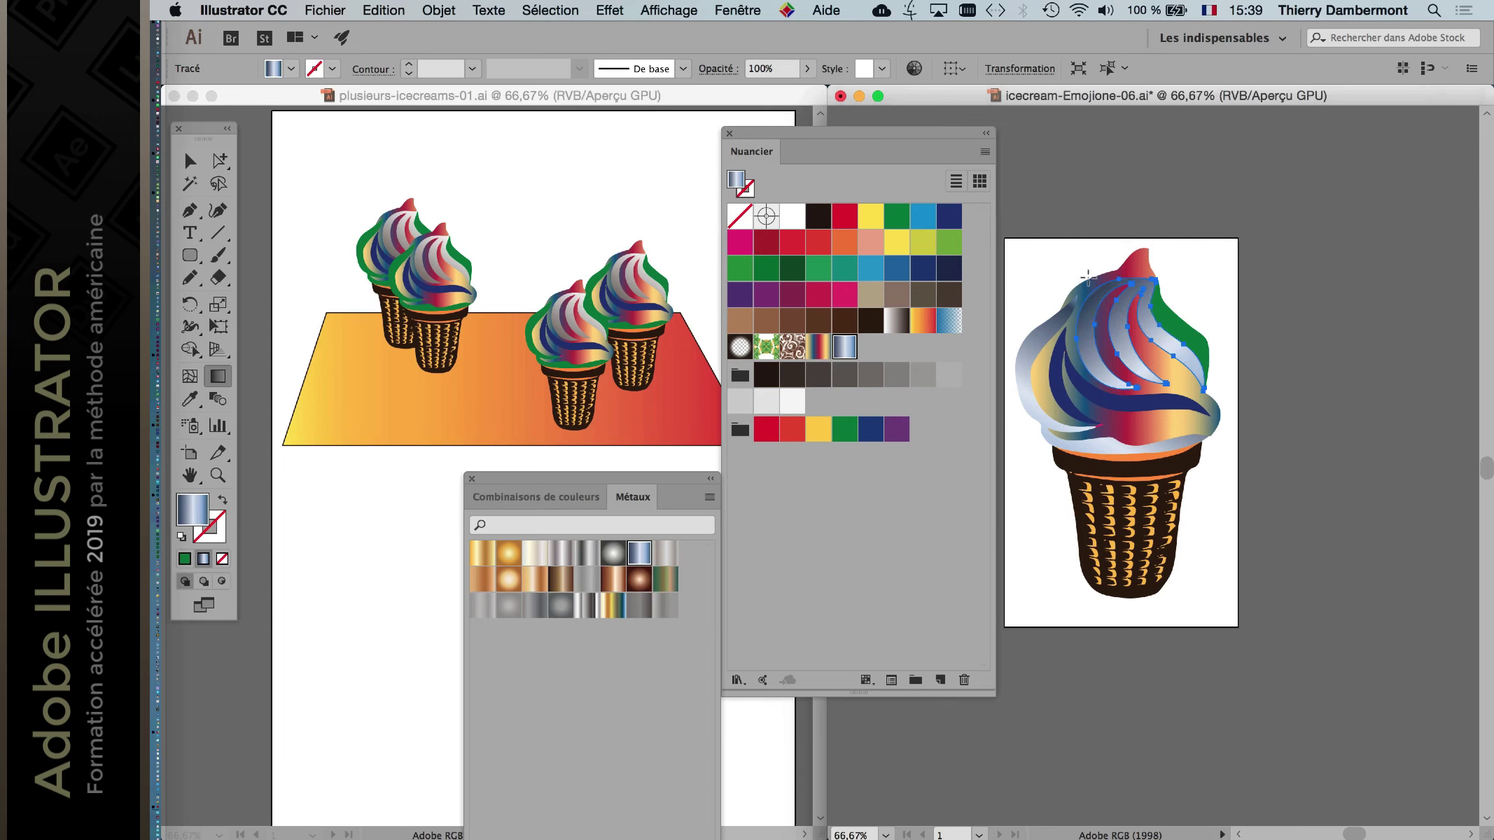
pyautogui.press('a')
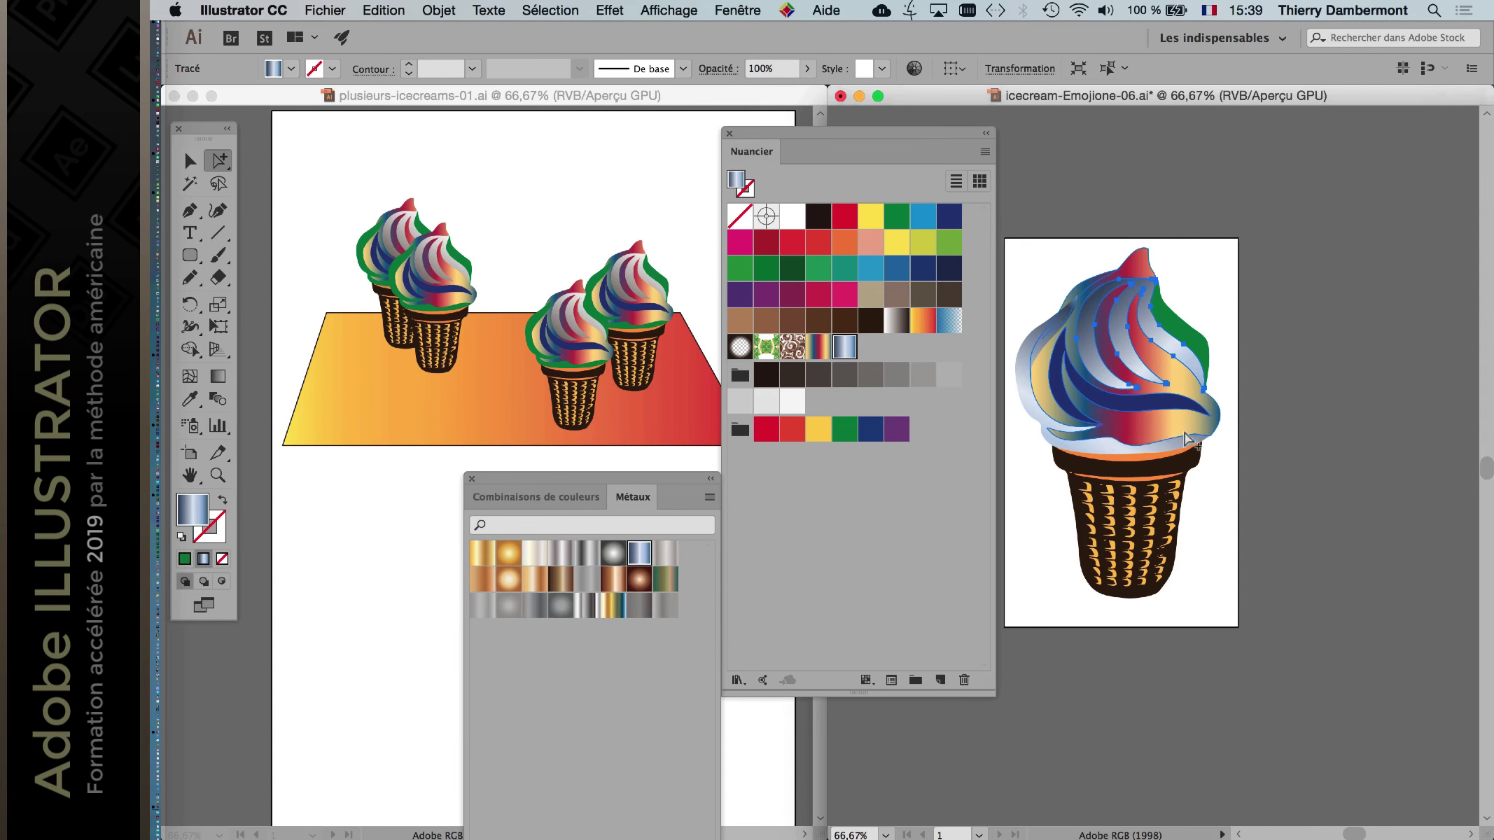
pyautogui.hotkey('ctrl', 'z')
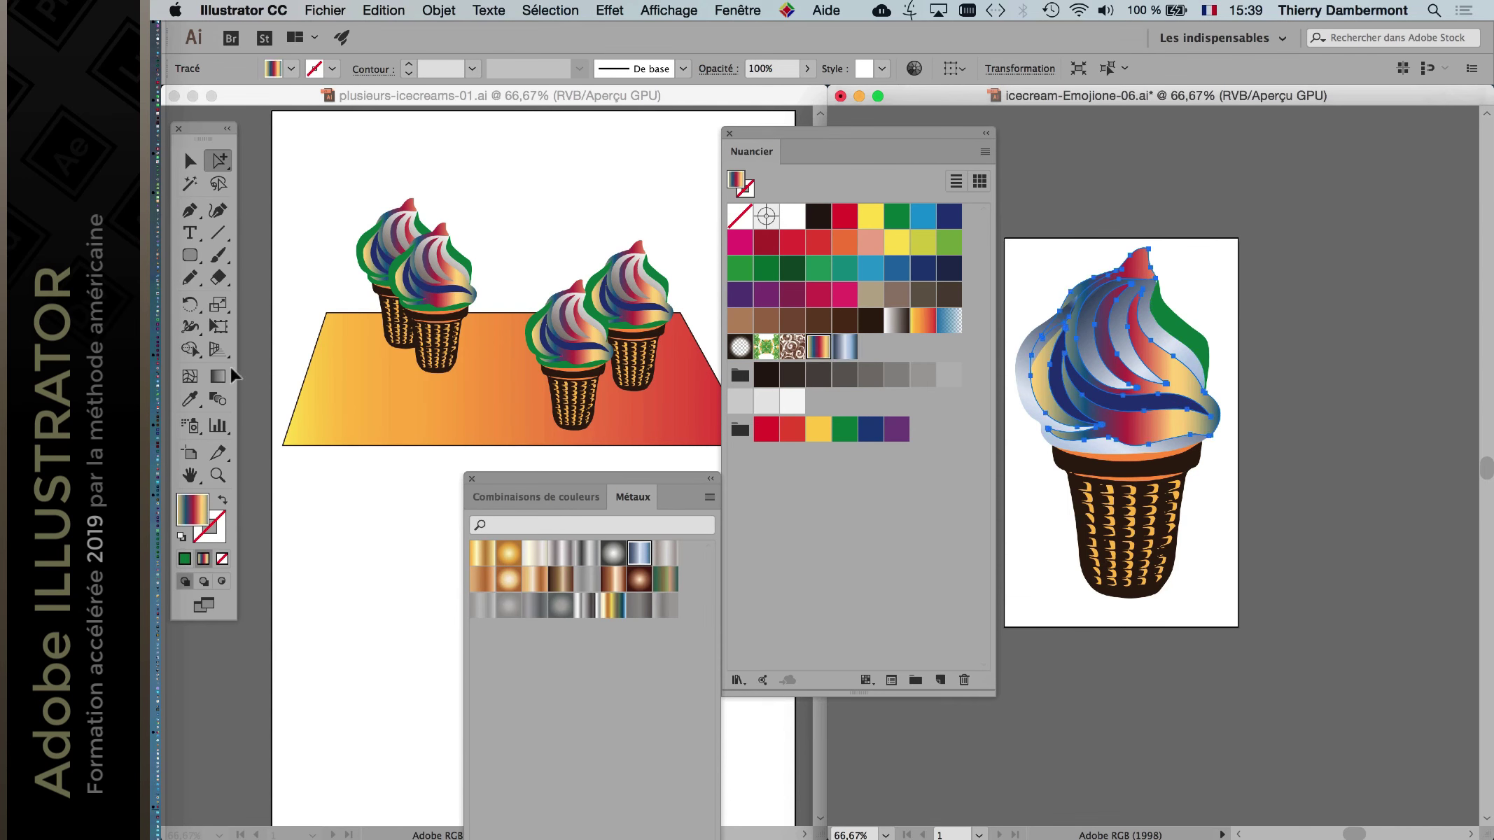
pyautogui.press('g')
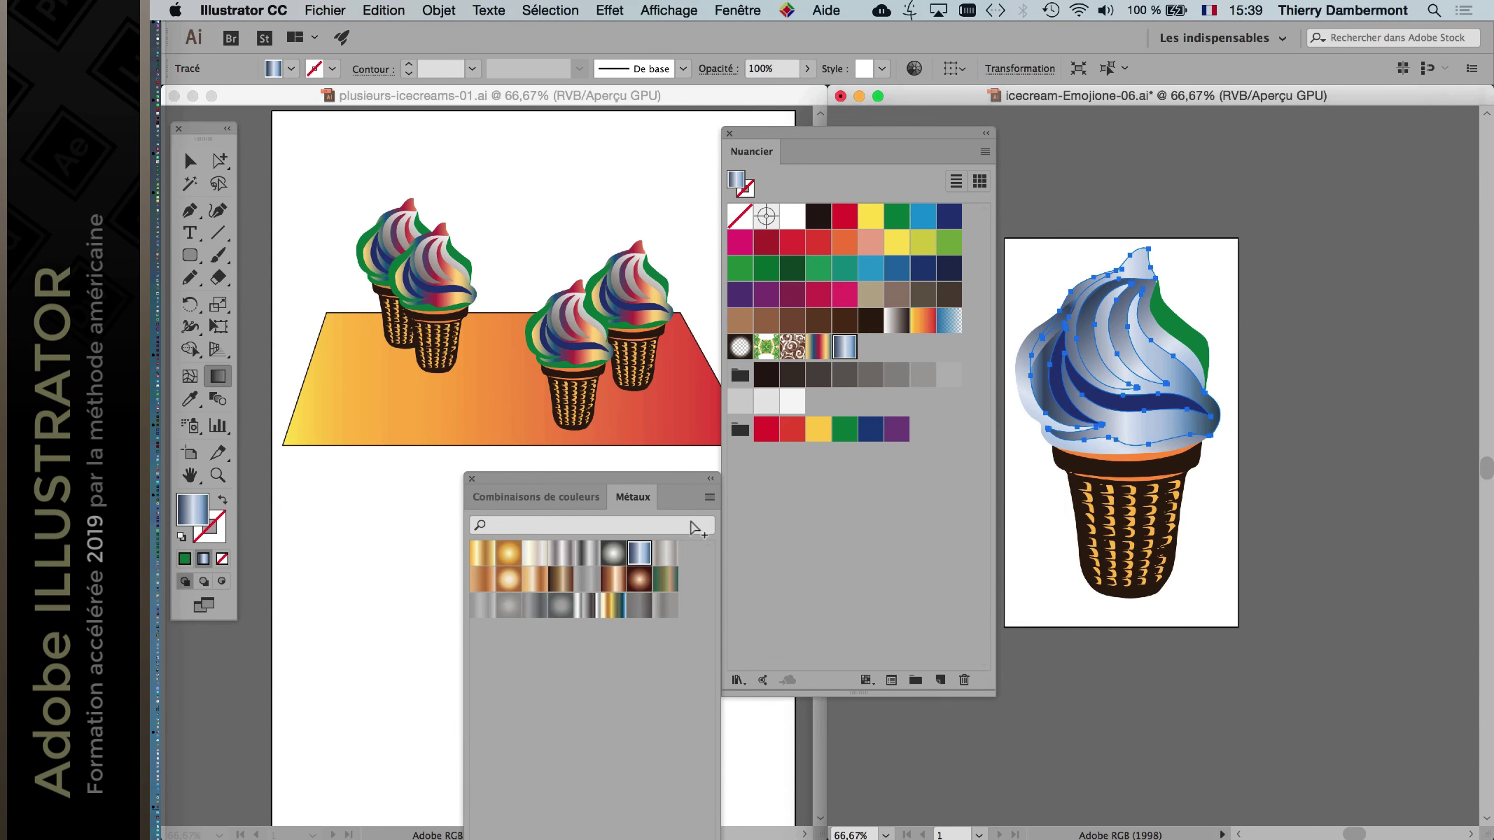
pyautogui.press('a')
# Give the green outer cream band the Acier bleu gradient, deselect and save the source file.
pyautogui.click(1190, 333)
pyautogui.press('.')
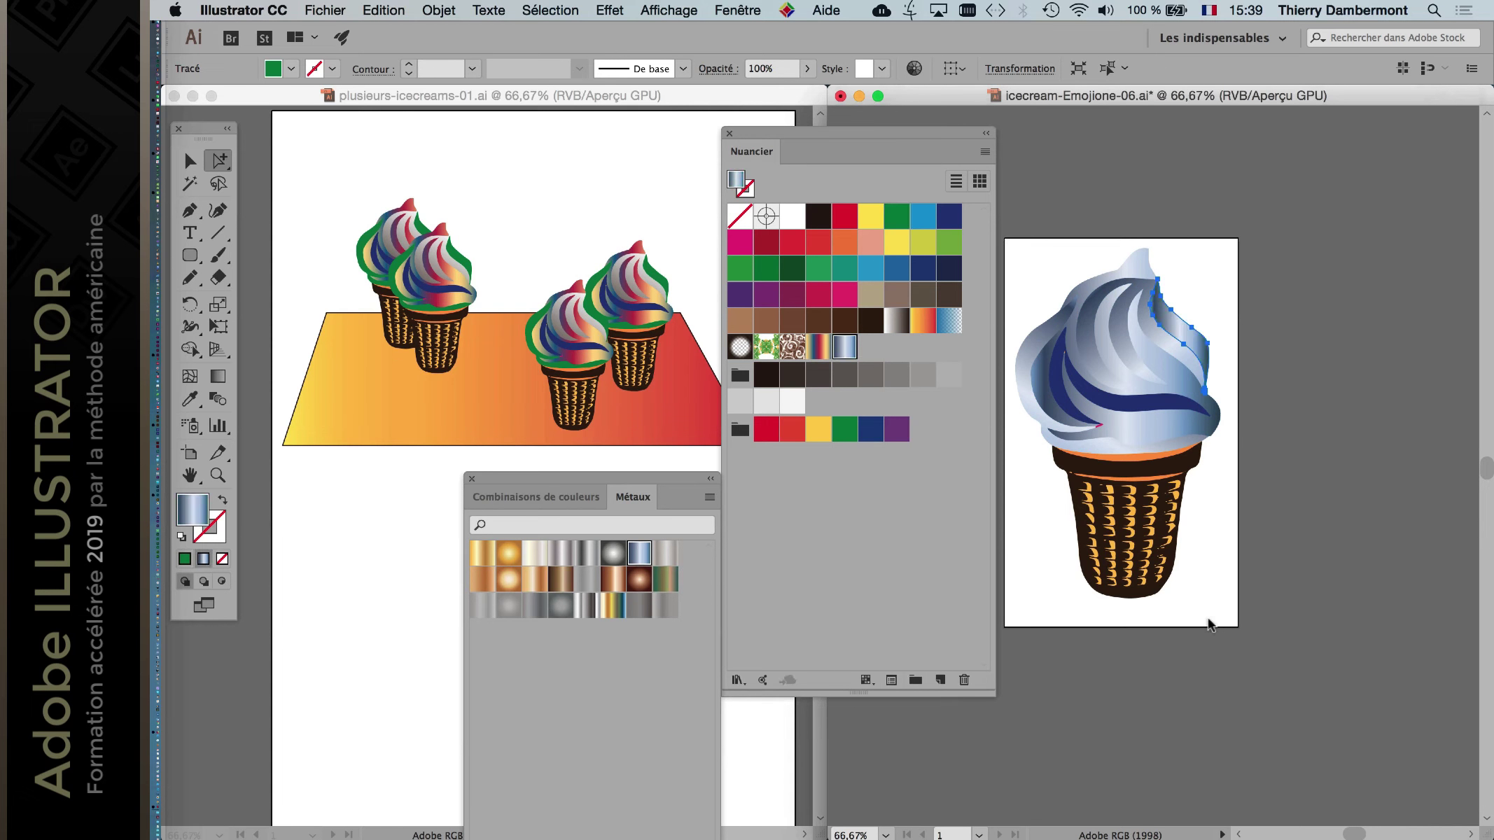
pyautogui.press('super+shift+a')
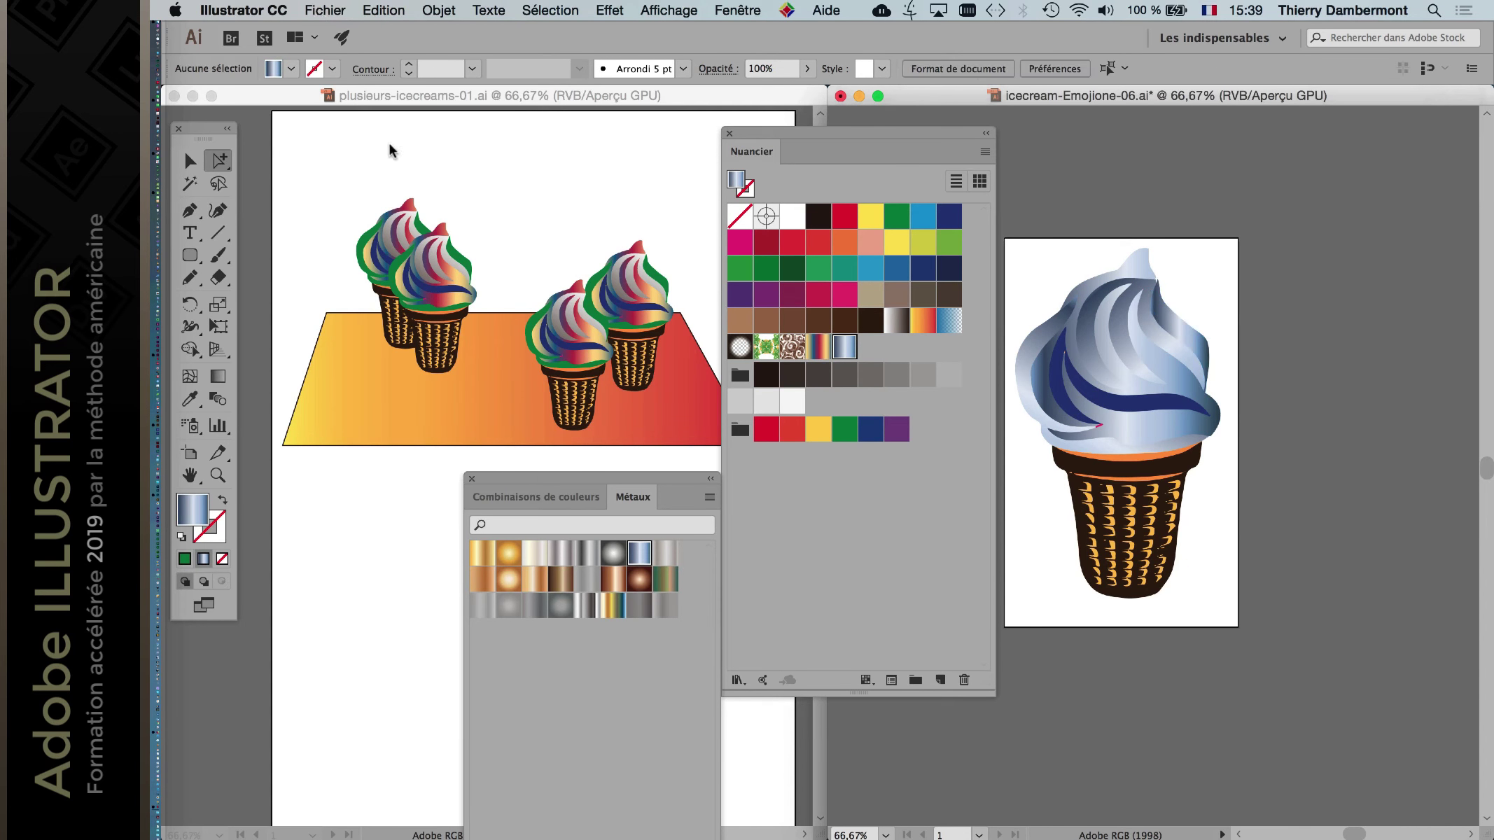
pyautogui.click(325, 10)
pyautogui.press('super+s')
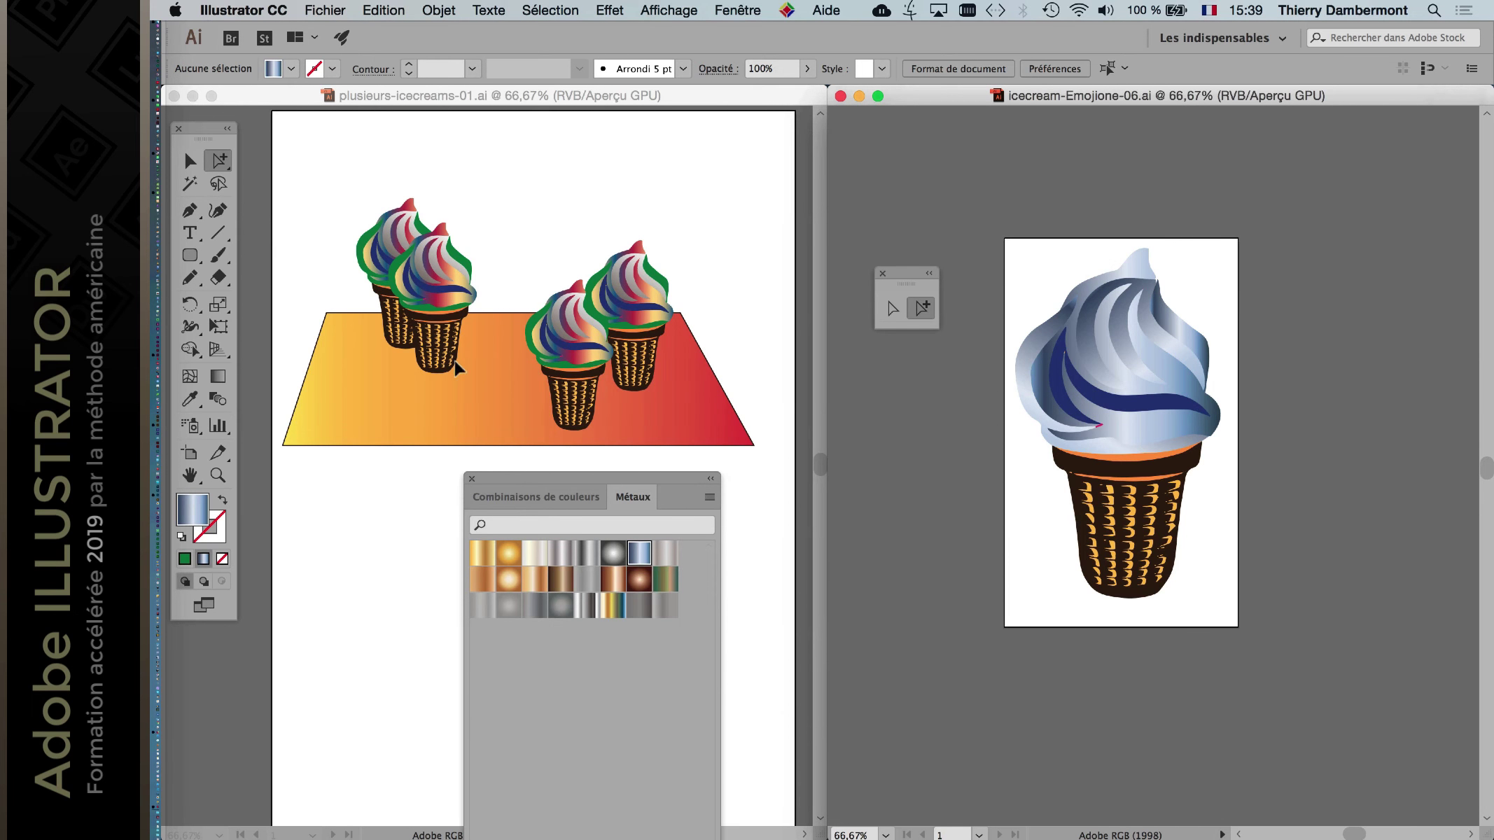
# Close the Métaux gradient library and view the scene document at 100%.
pyautogui.hotkey('shift', 'Tab')
pyautogui.press('super+1')
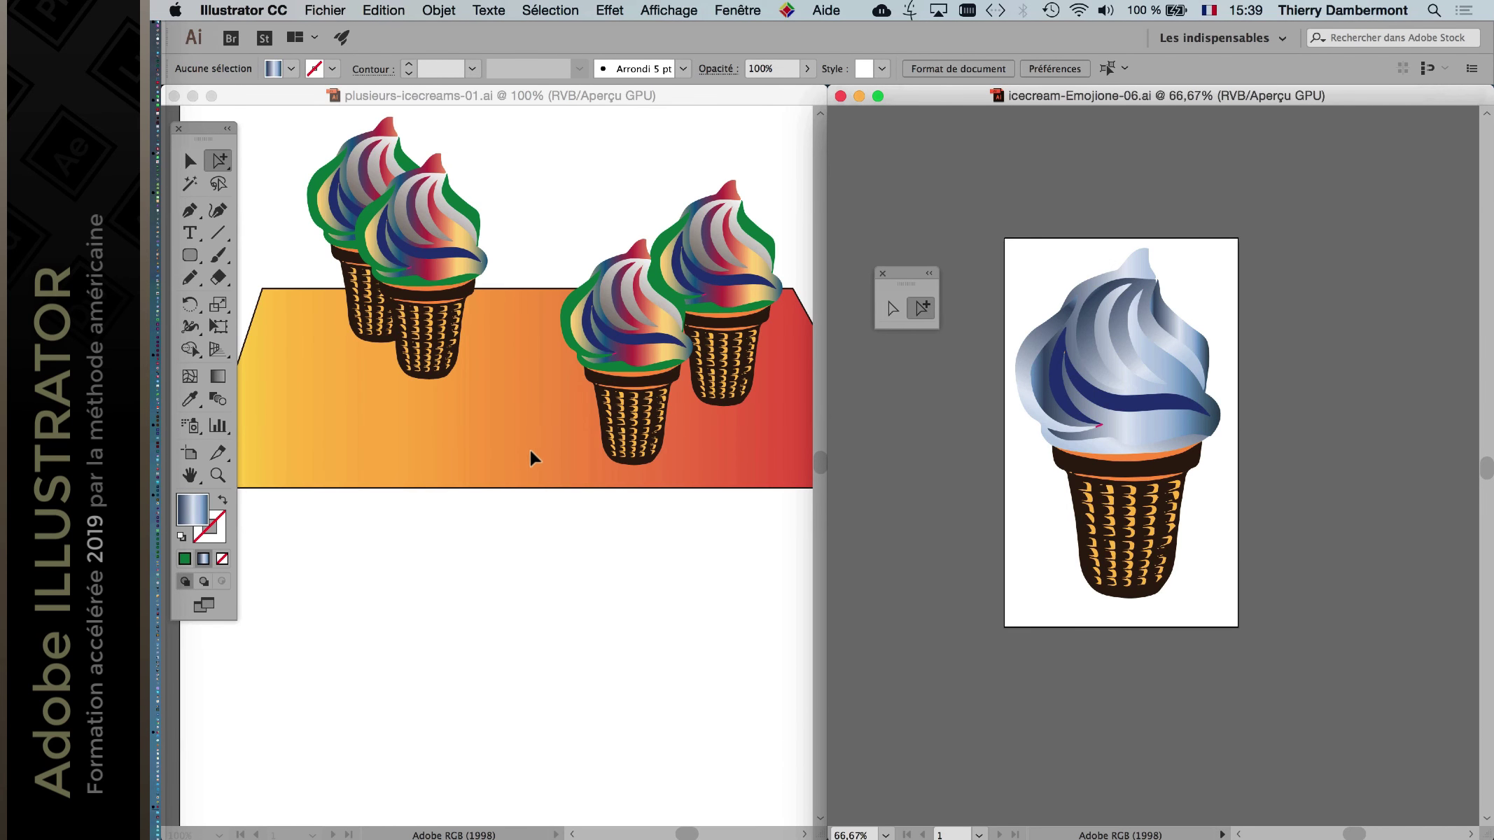
pyautogui.click(318, 324)
pyautogui.scroll(3, 445, 348)
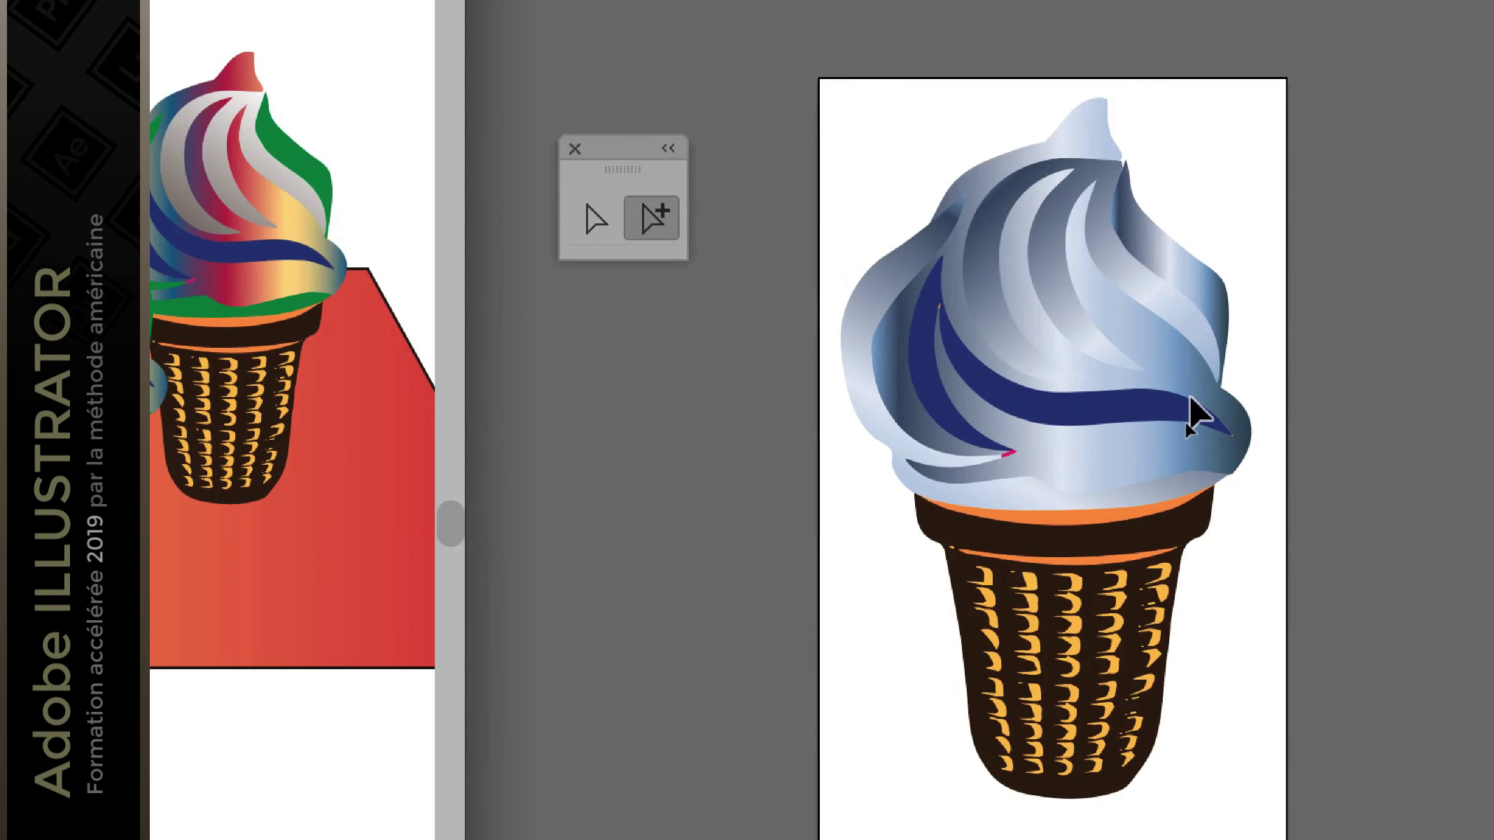
# Inspect the cones' blue swirl and cone top, then move the floating tools panel up.
pyautogui.click(1192, 399)
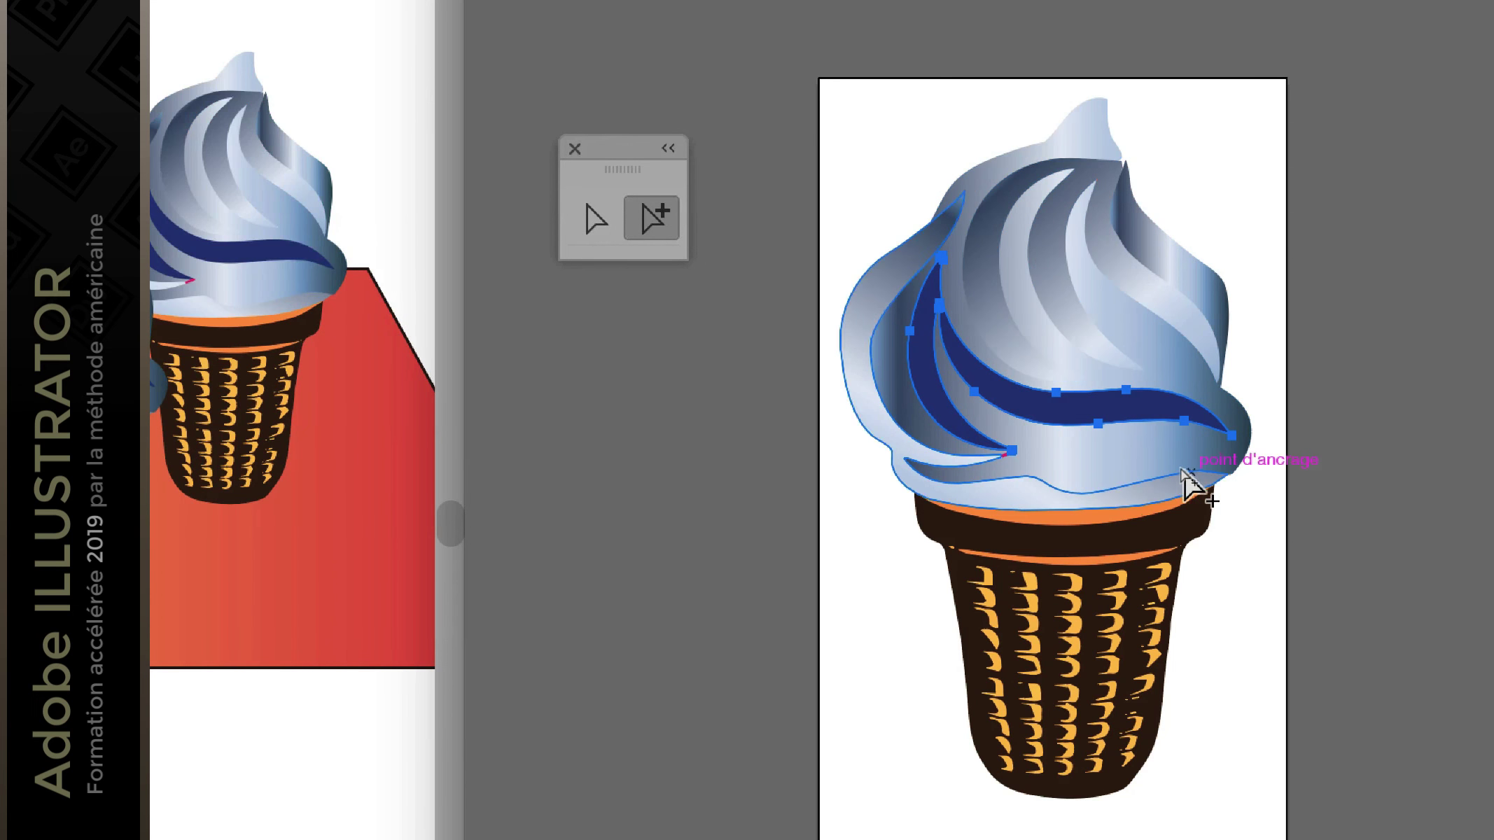
pyautogui.click(1187, 514)
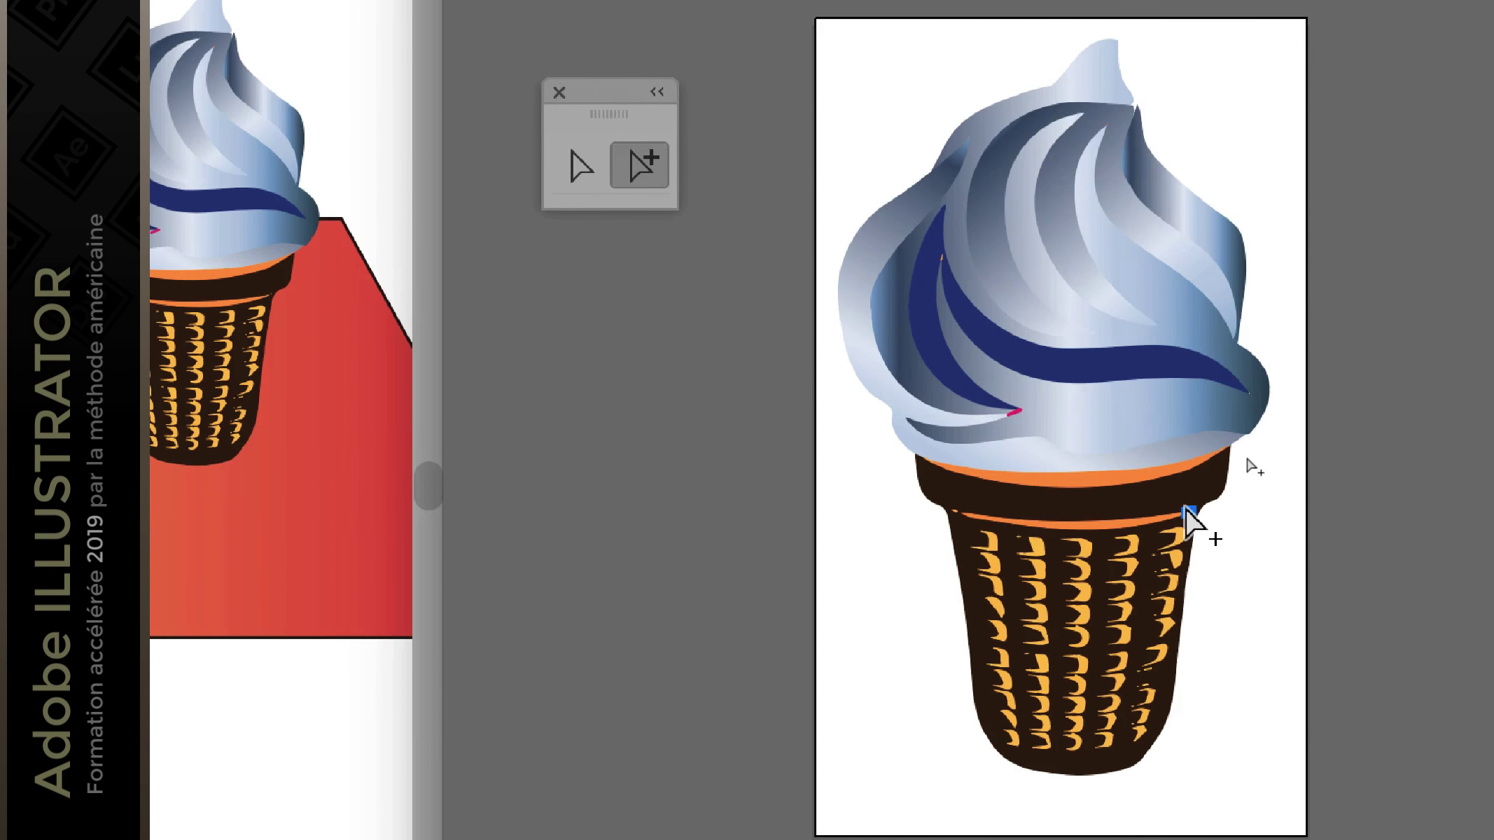
pyautogui.click(1186, 514)
pyautogui.click(1247, 499)
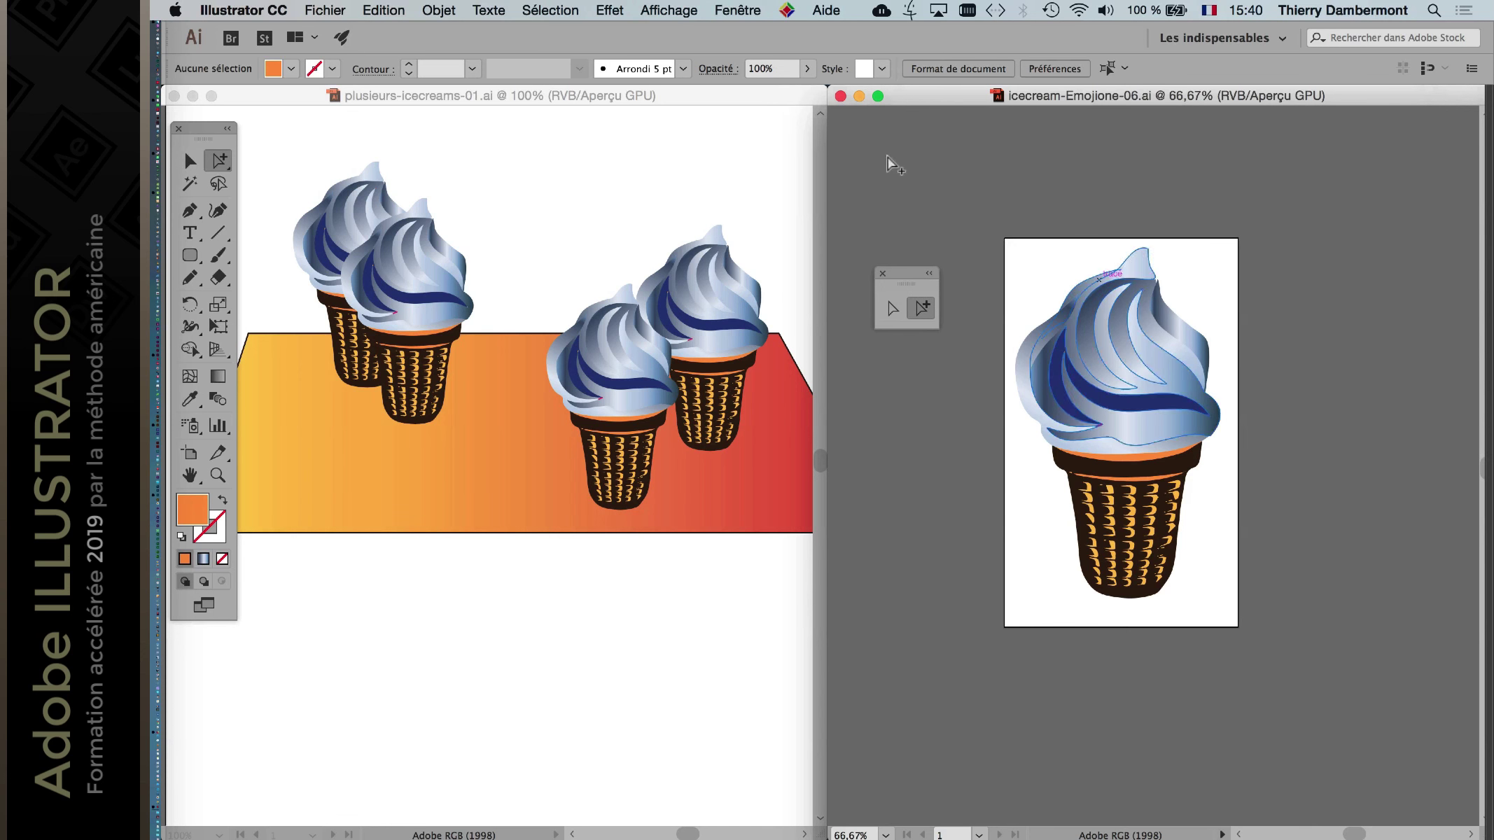
pyautogui.moveTo(905, 274); pyautogui.dragTo(884, 155)
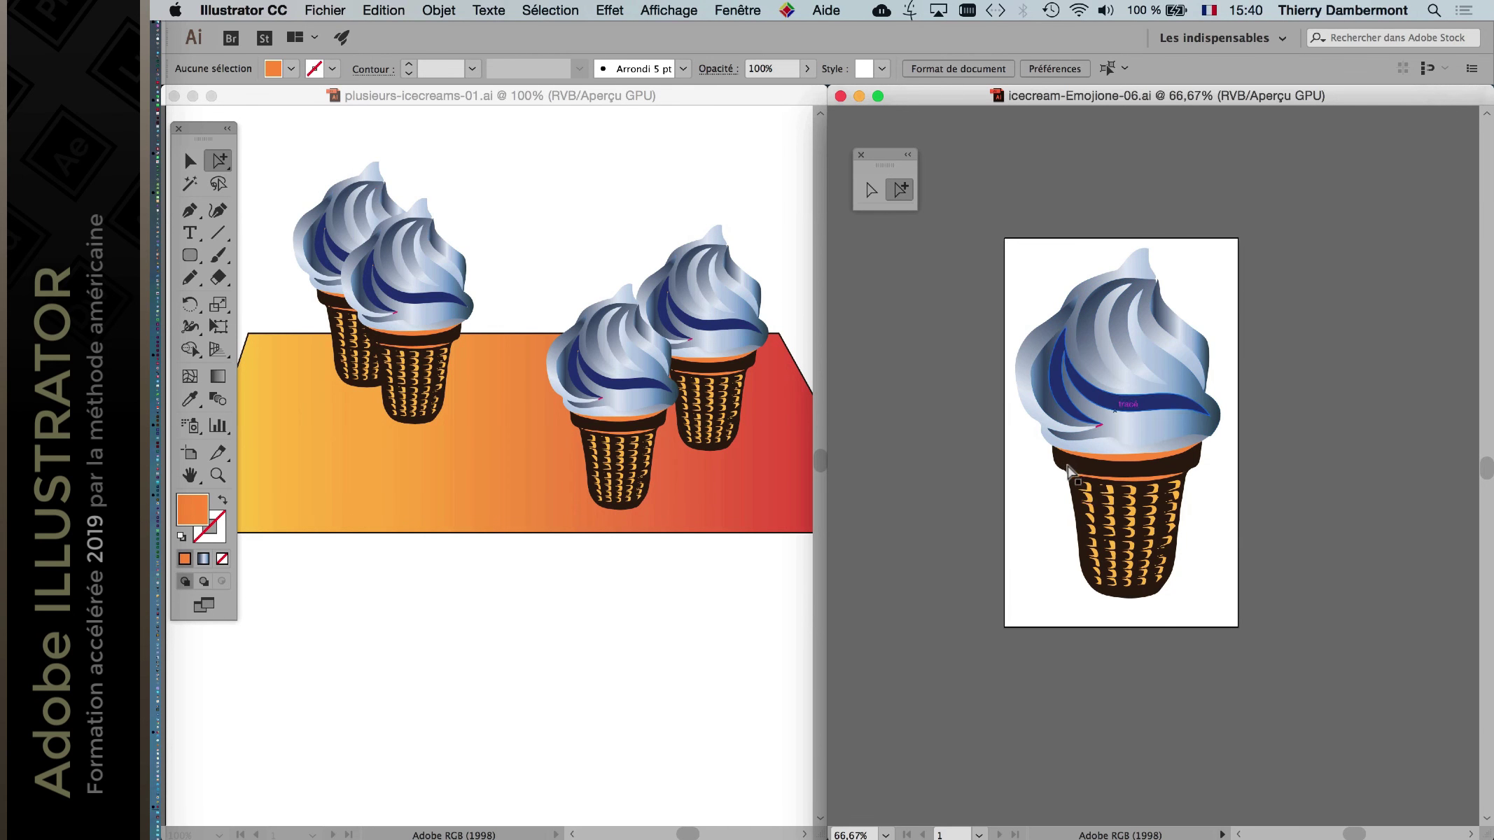
# Zoom in and drag the lower swirl's curl-tip anchor up and right with Direct Selection.
pyautogui.scroll(3, 1103, 434)
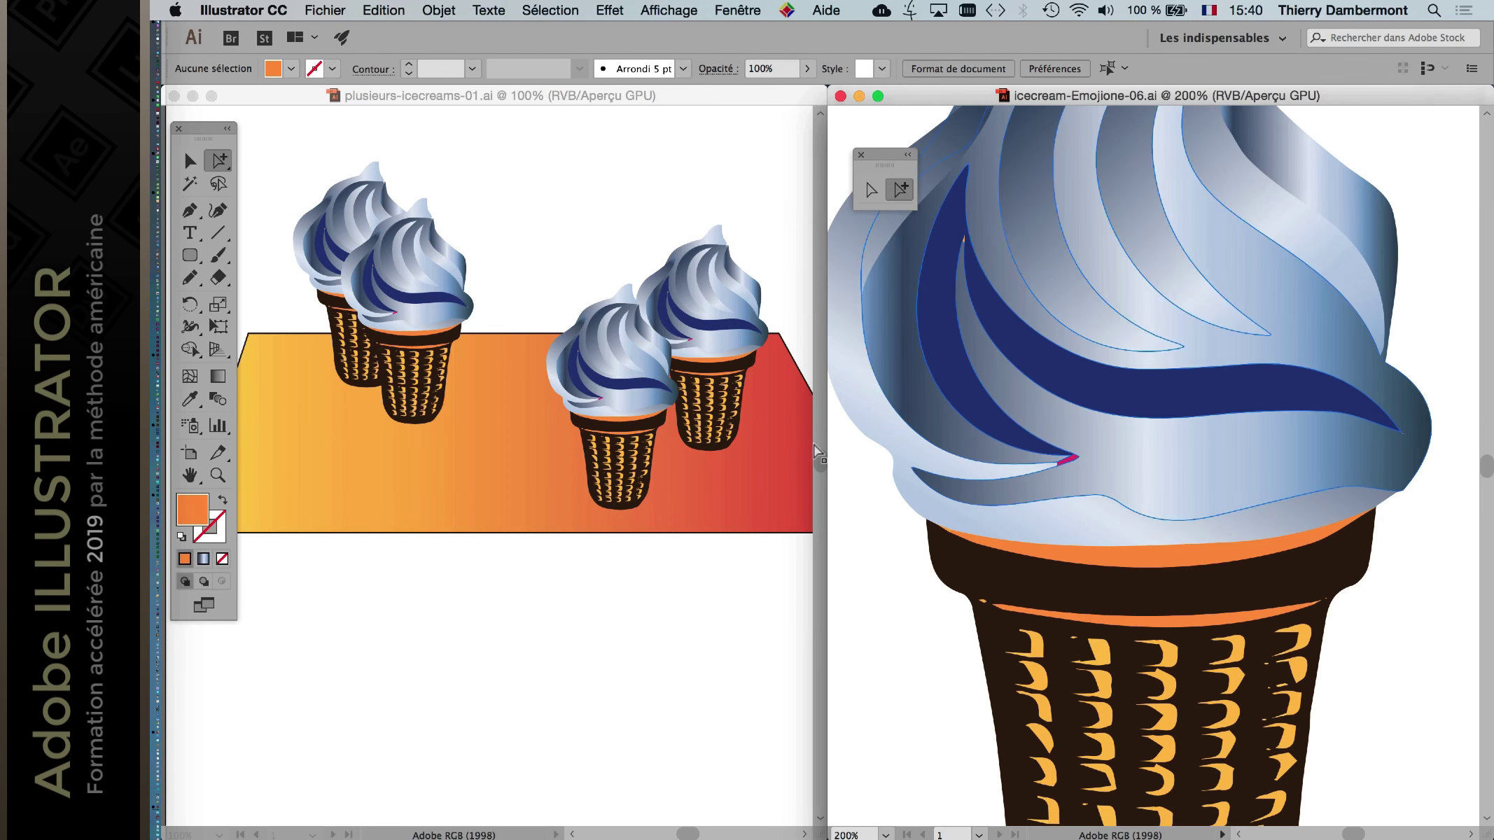
pyautogui.click(1050, 463)
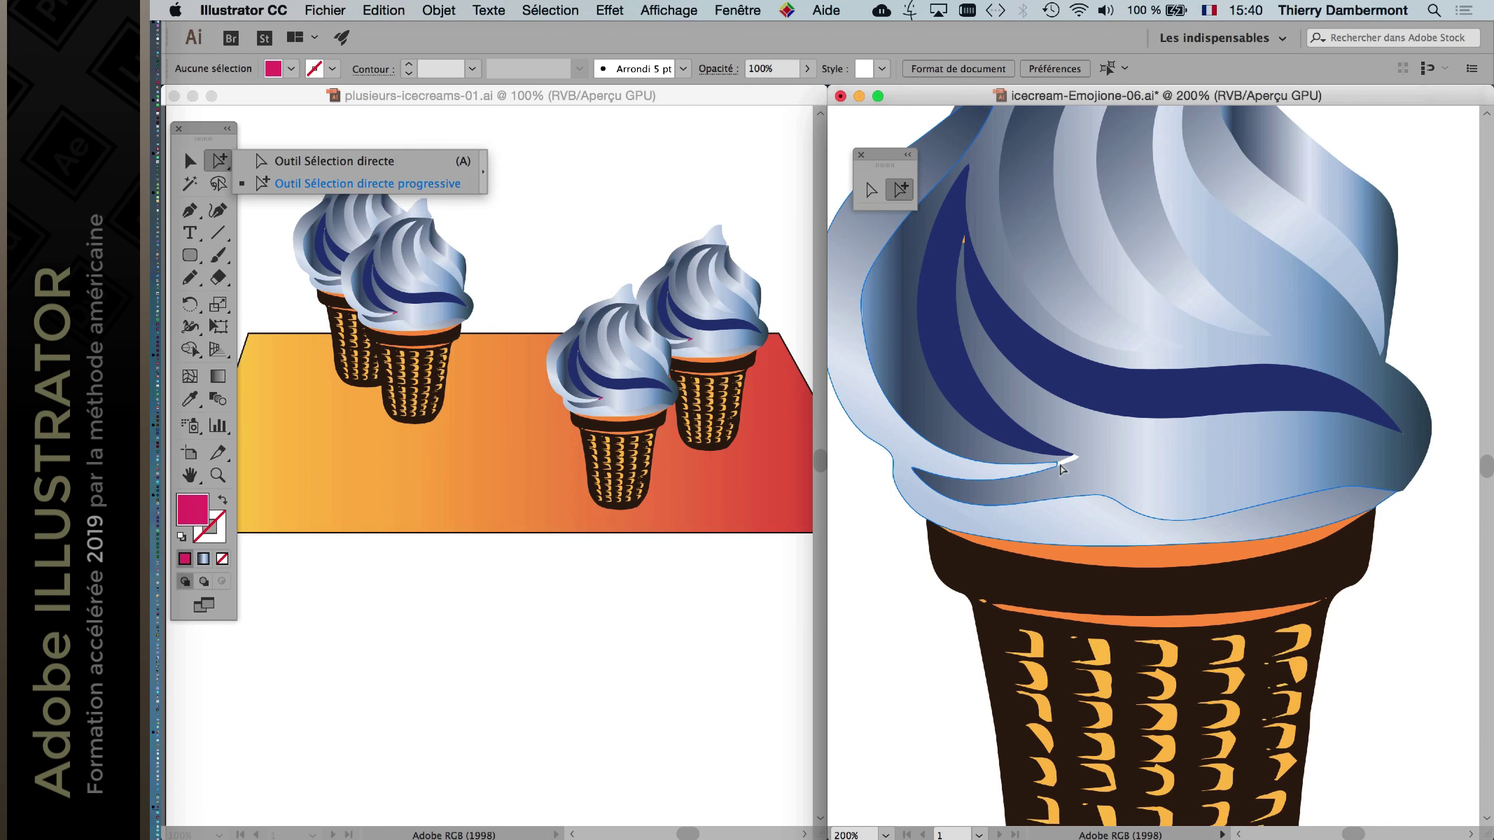
pyautogui.press('a')
pyautogui.scroll(1, 1068, 468)
pyautogui.click(1074, 460)
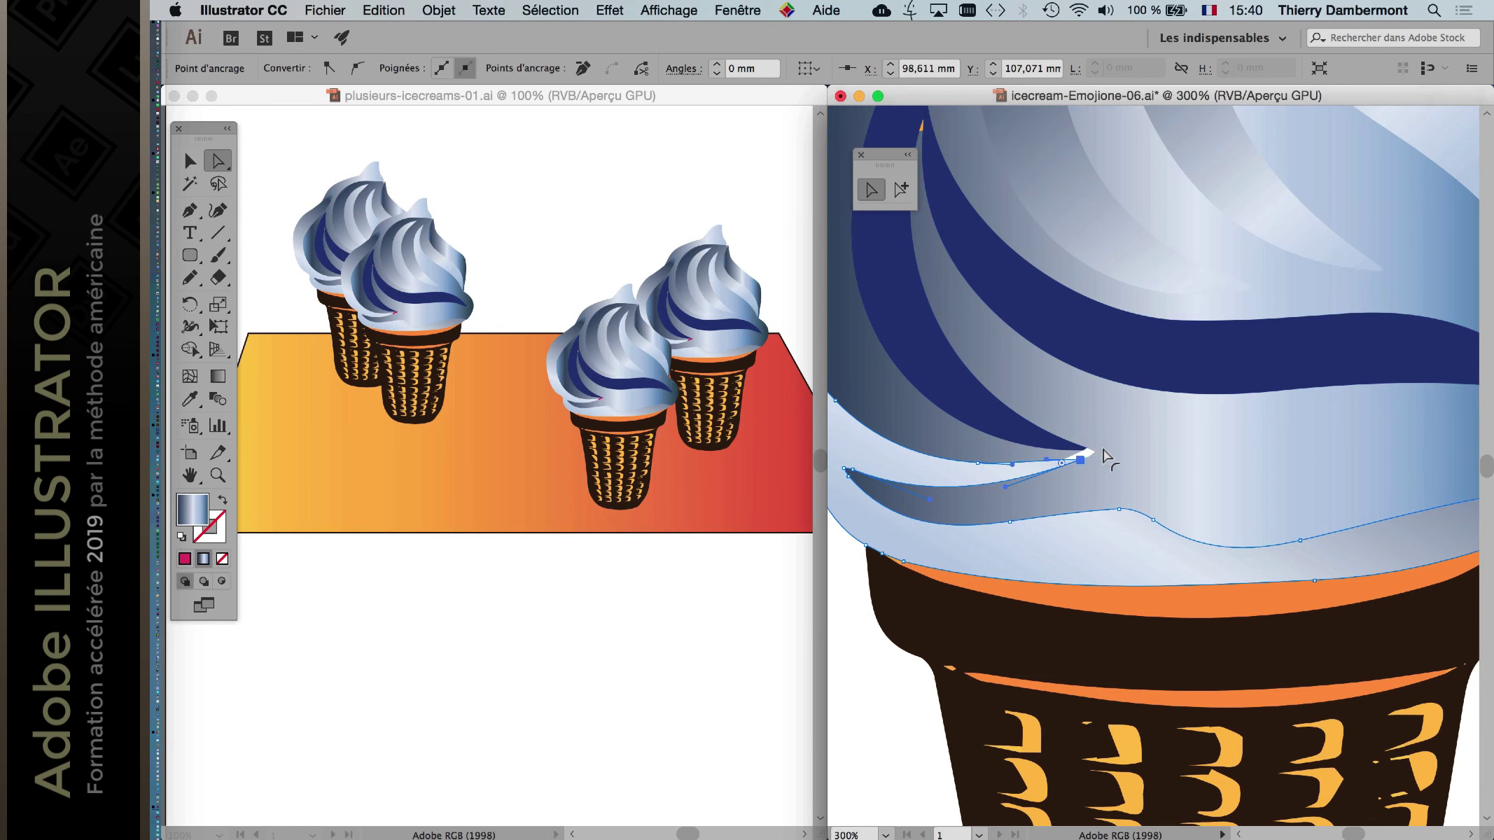
pyautogui.moveTo(1081, 463)
pyautogui.mouseDown()
pyautogui.moveTo(1071, 450)
pyautogui.moveTo(1102, 450)
pyautogui.mouseUp()
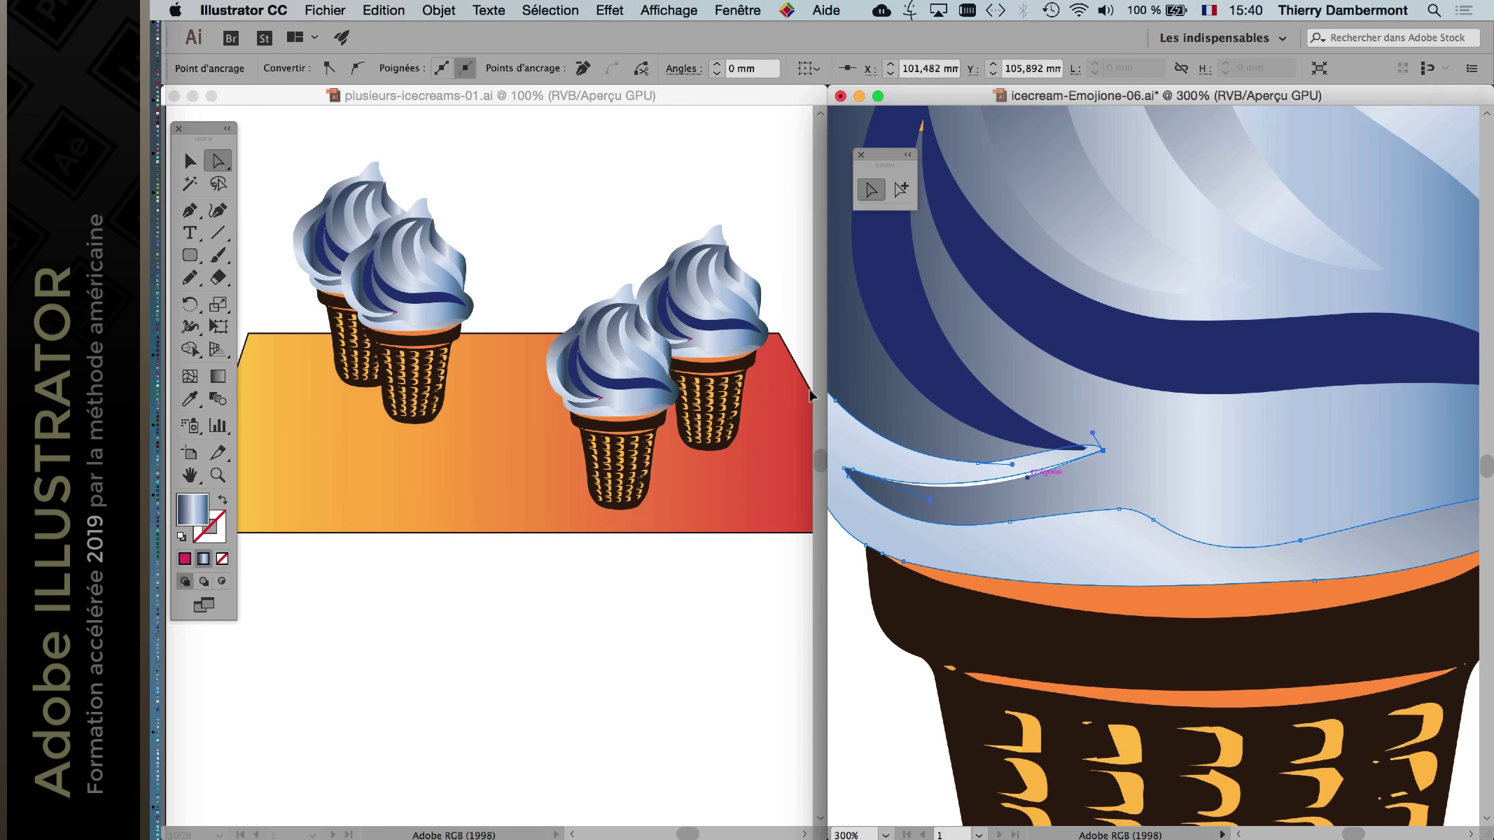
# Save the edited ice-cream file and return to the scene document.
pyautogui.click(337, 10)
pyautogui.press('cmd+s')
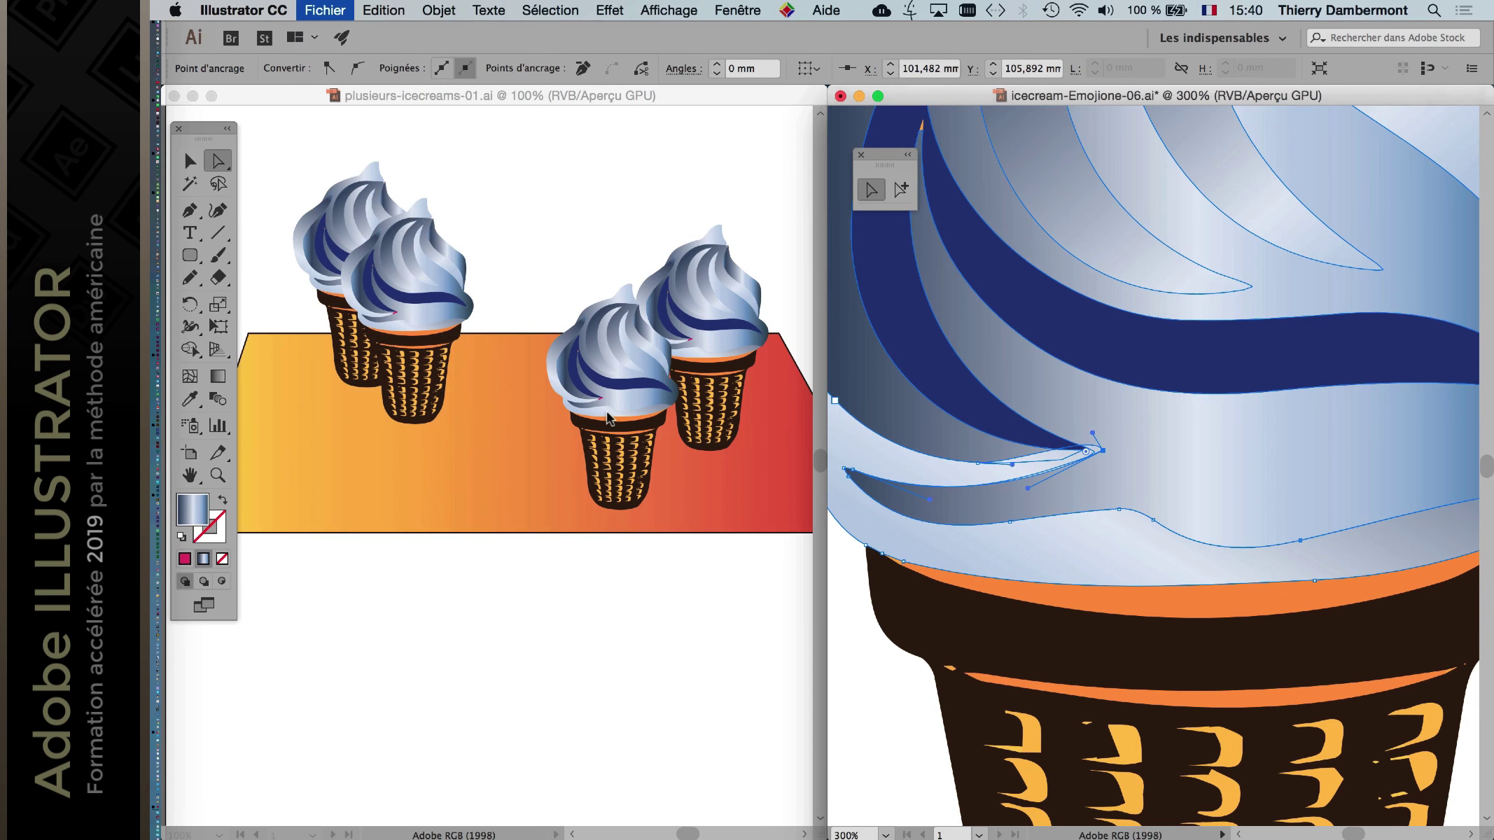
pyautogui.click(607, 418)
pyautogui.scroll(3, 608, 418)
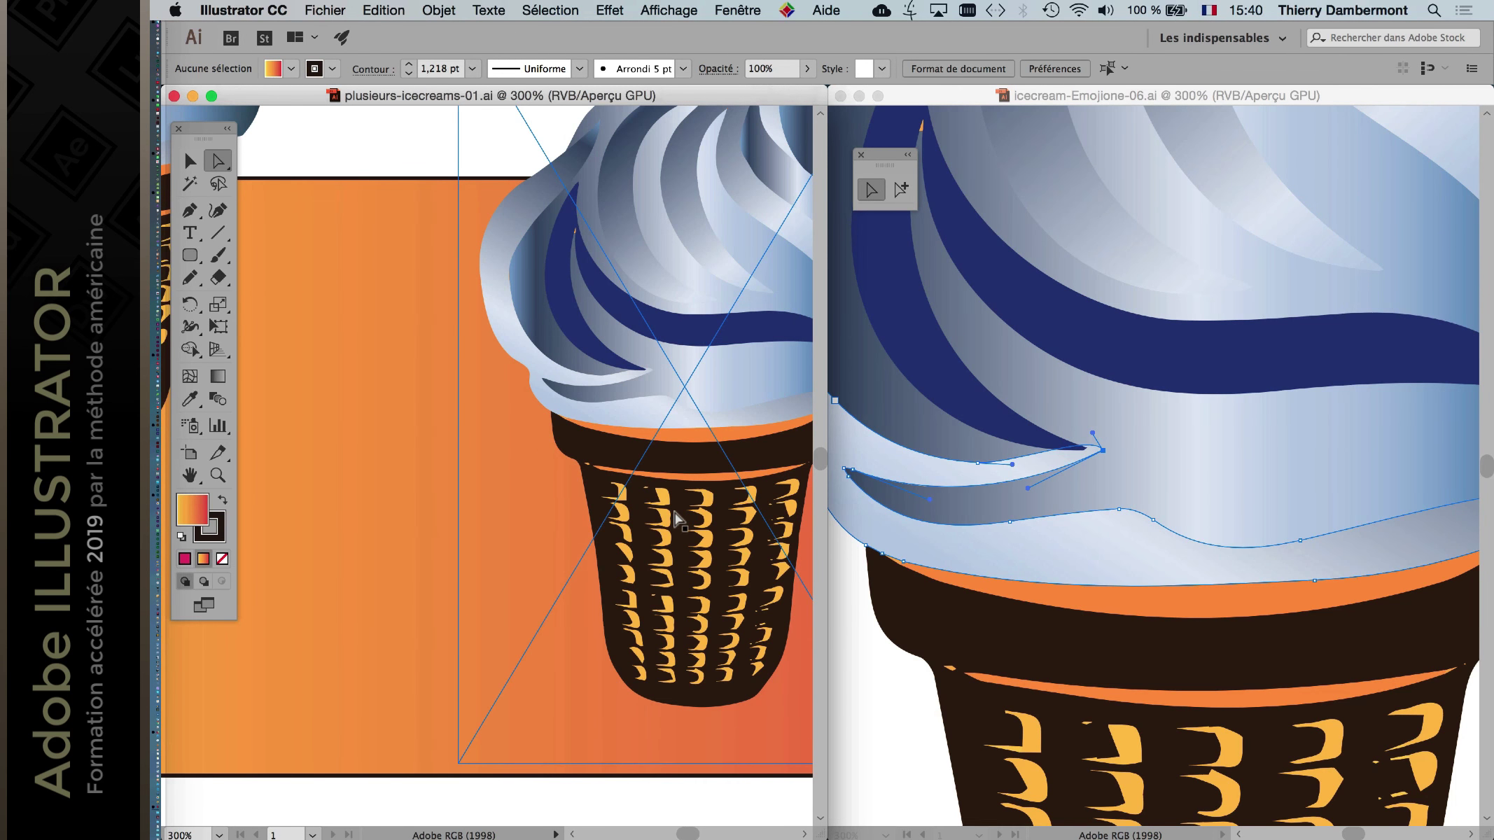
# Close the scene and source ice-cream documents, then create a blank A3 document, Sans titre - 3.
pyautogui.scroll(-2, 664, 508)
pyautogui.press('cmd+0')
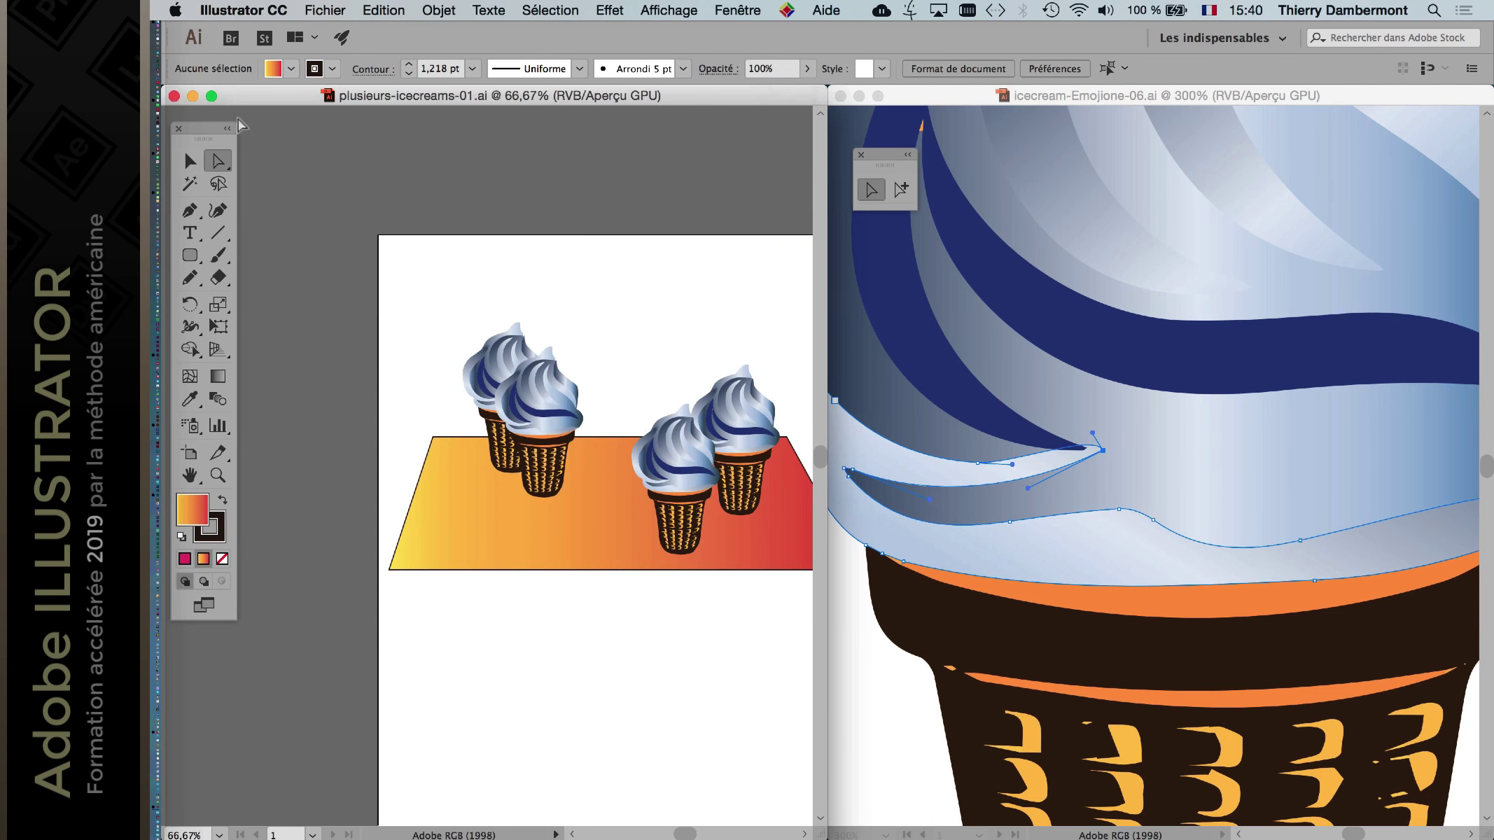
pyautogui.press('super+w')
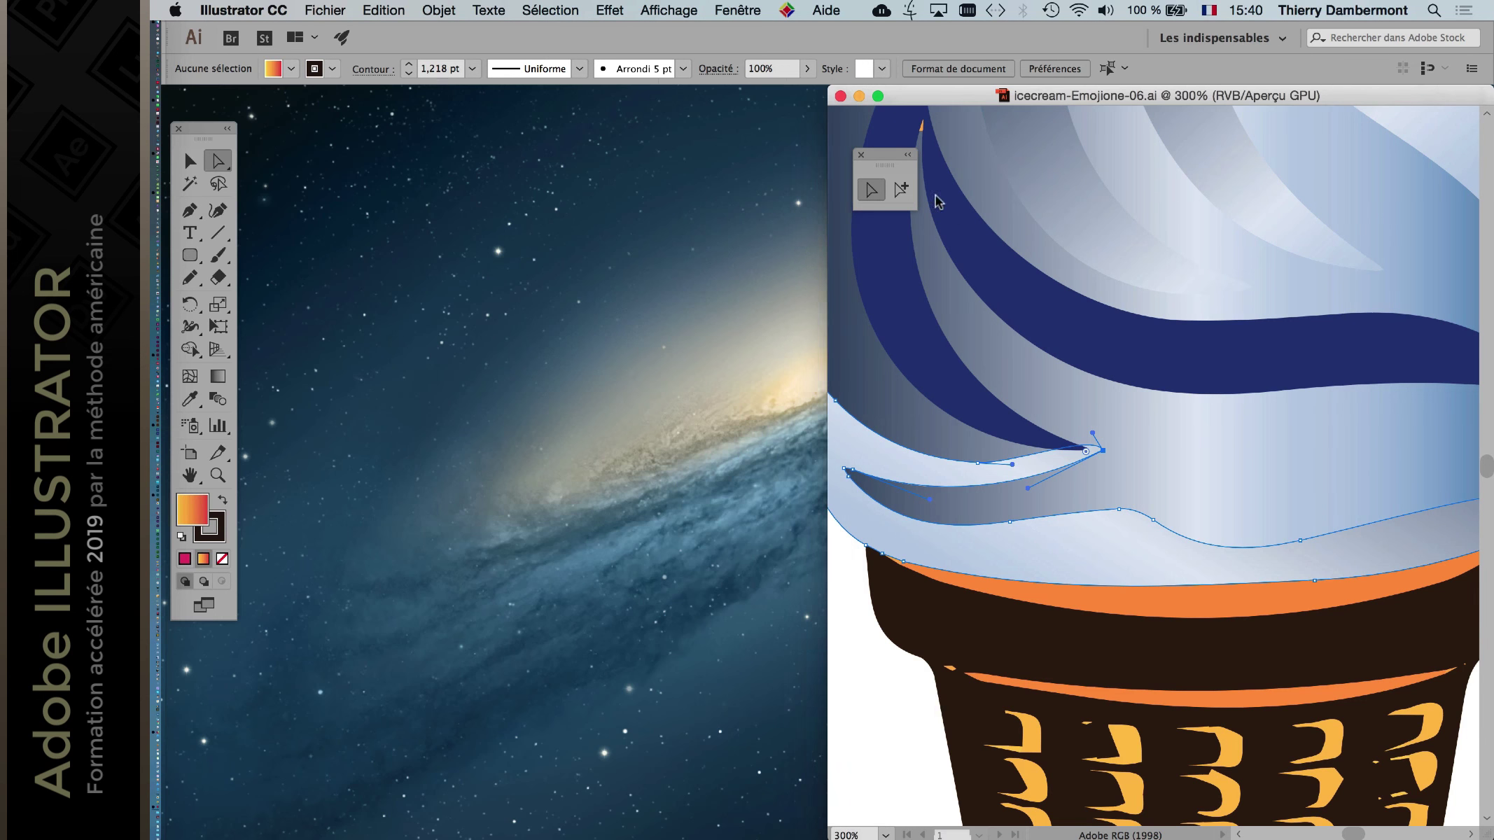
pyautogui.press('super+w')
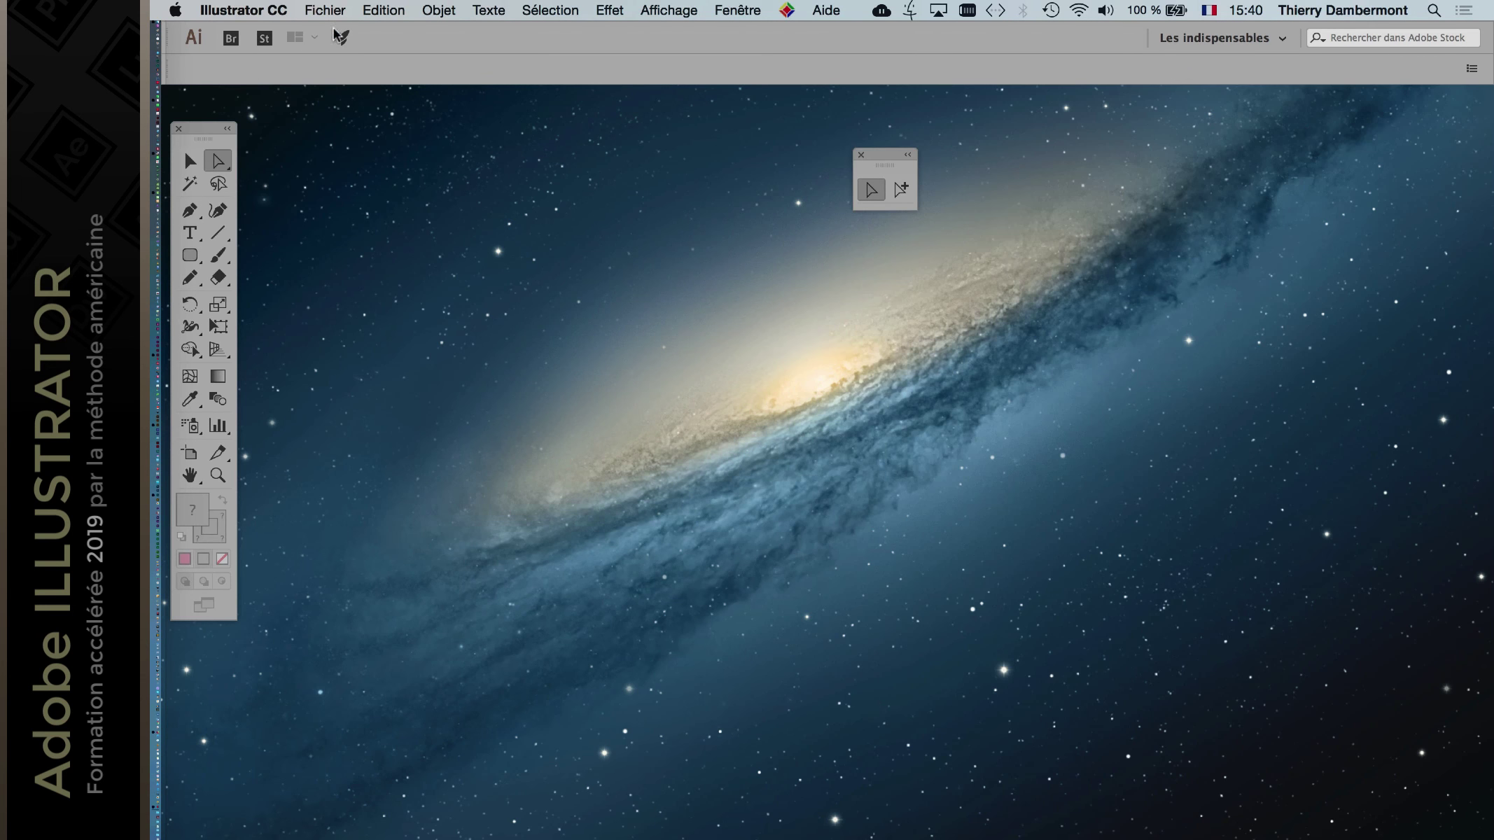
pyautogui.press('super+n')
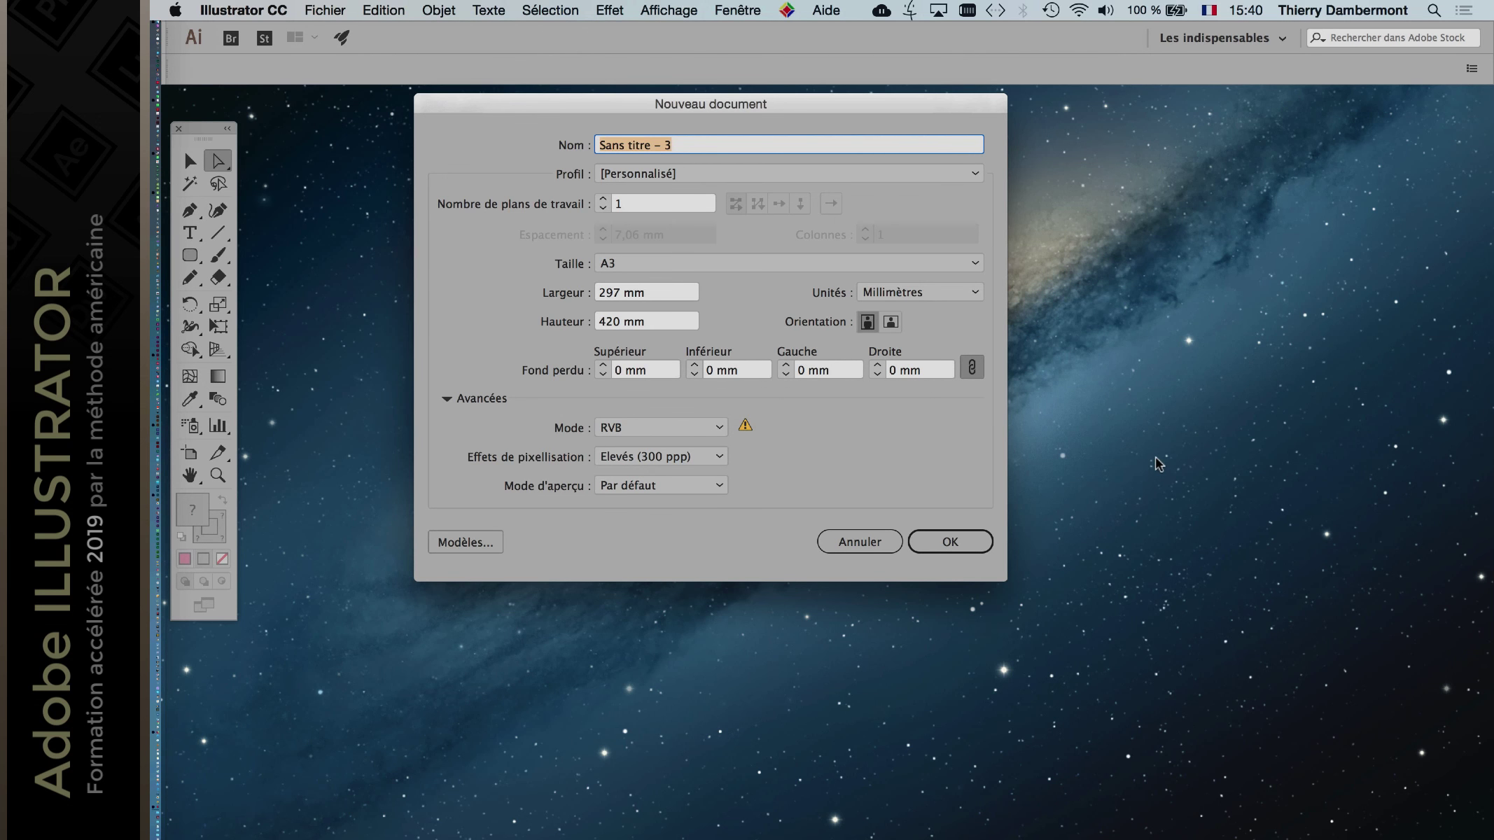
pyautogui.press('Return')
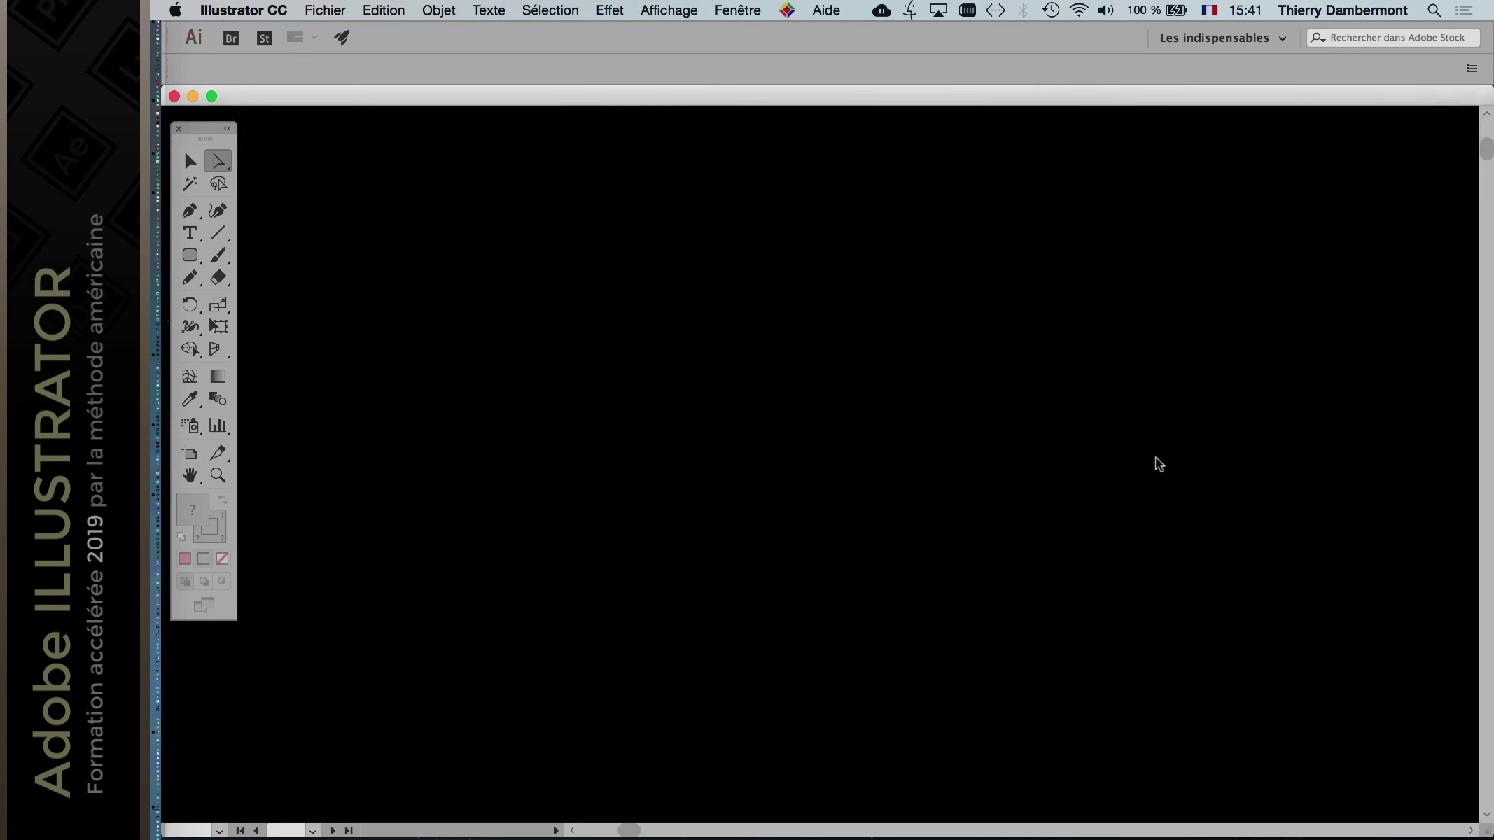